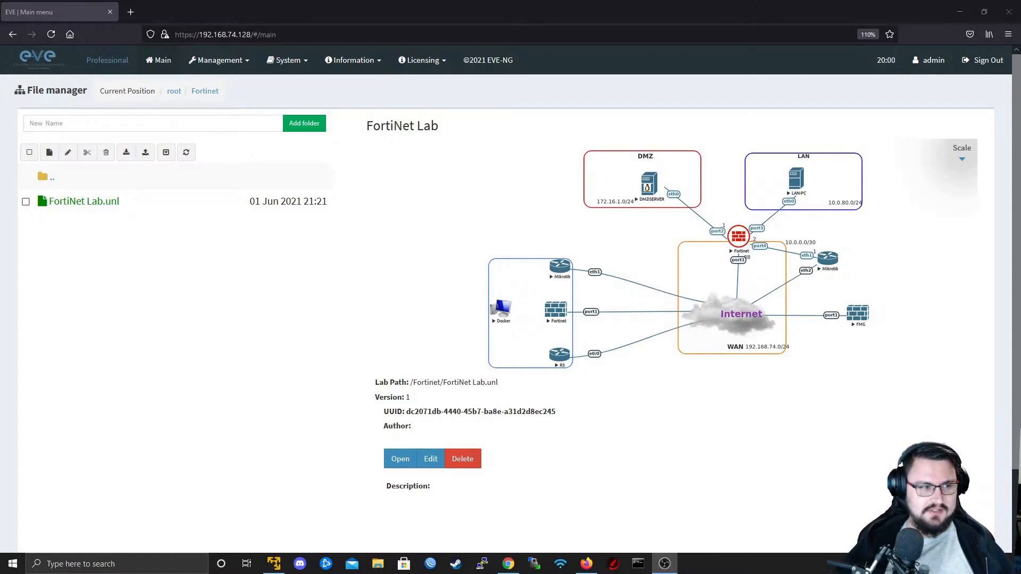
key("alt+Tab")
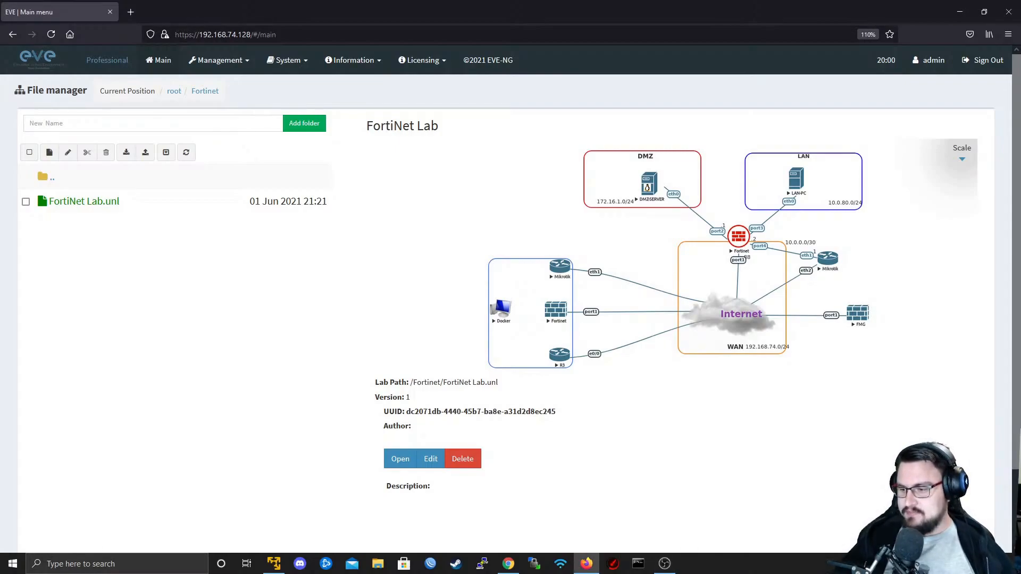
key("alt+Tab")
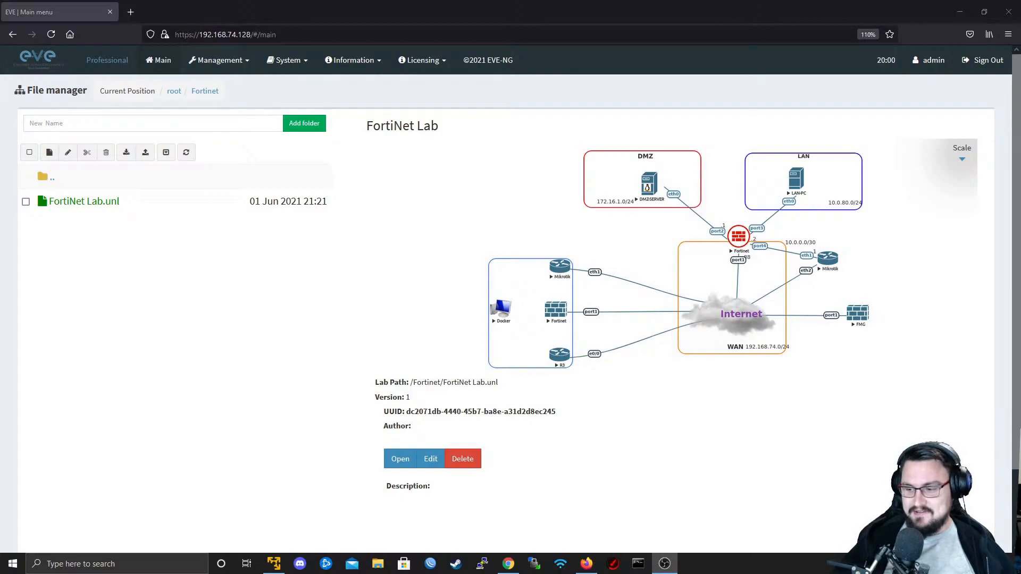
key("alt+Tab")
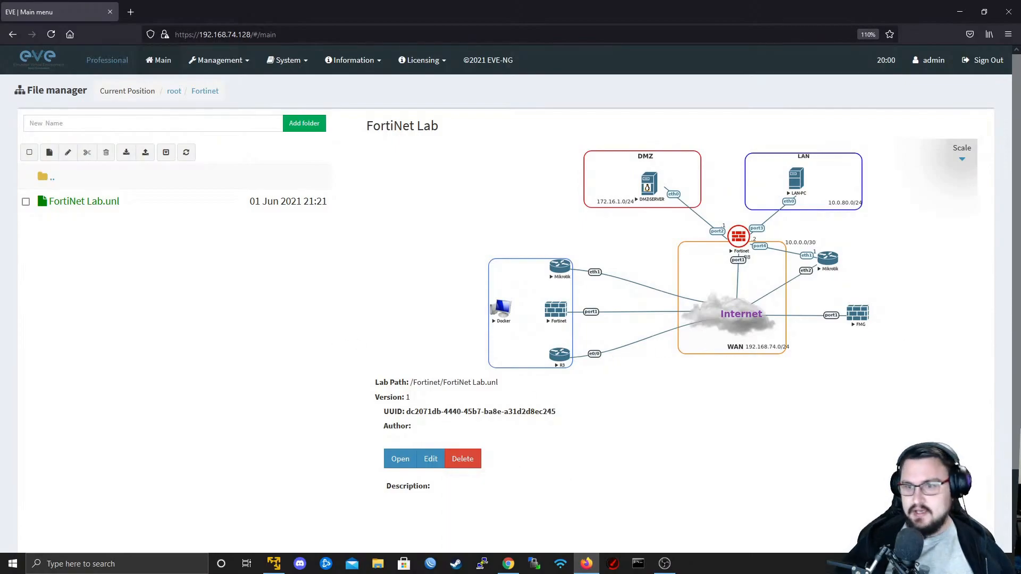
key("alt+Tab")
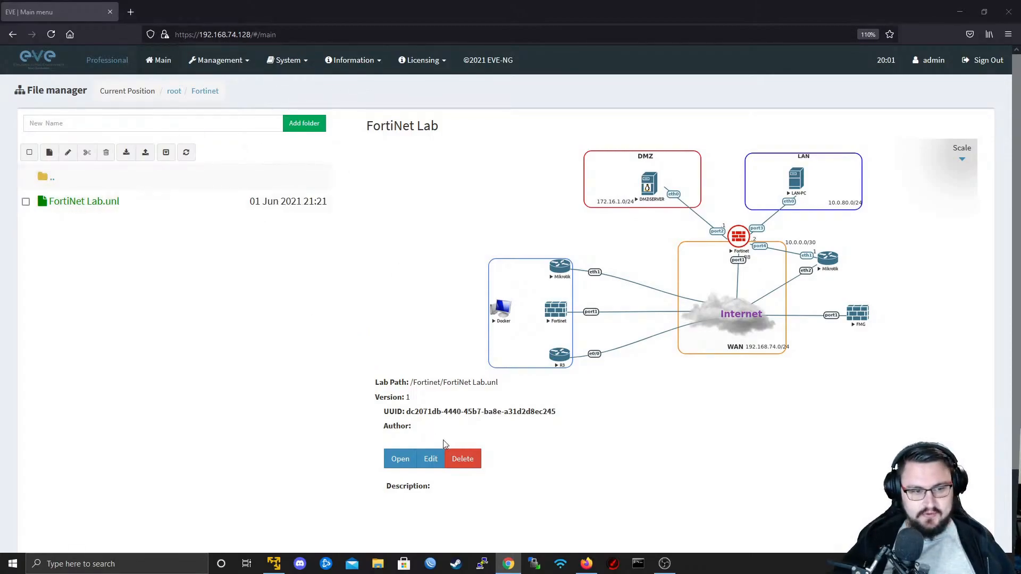
- Open the topology of the FortiNet Lab
left_click(402, 459)
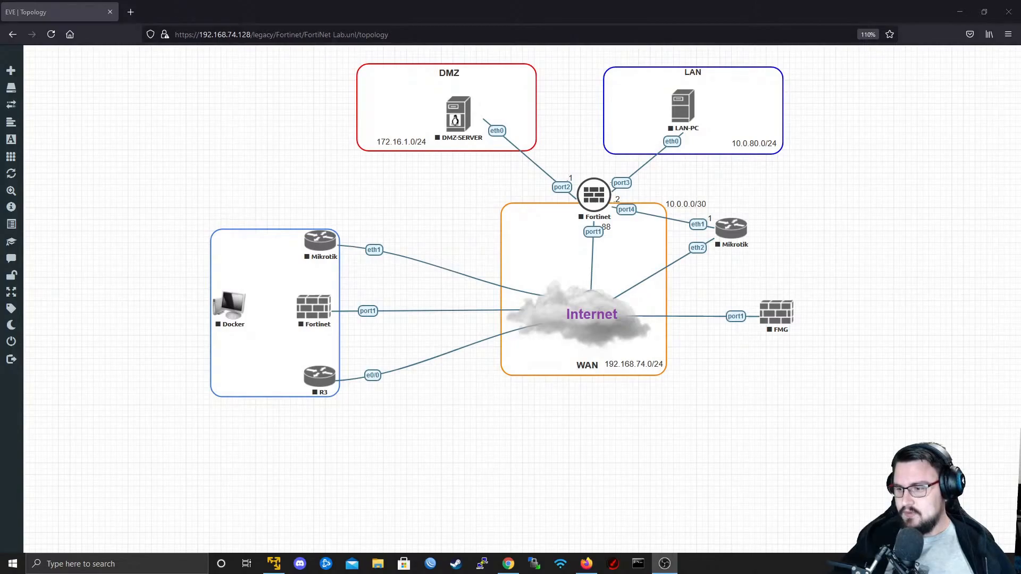
key("alt+Tab")
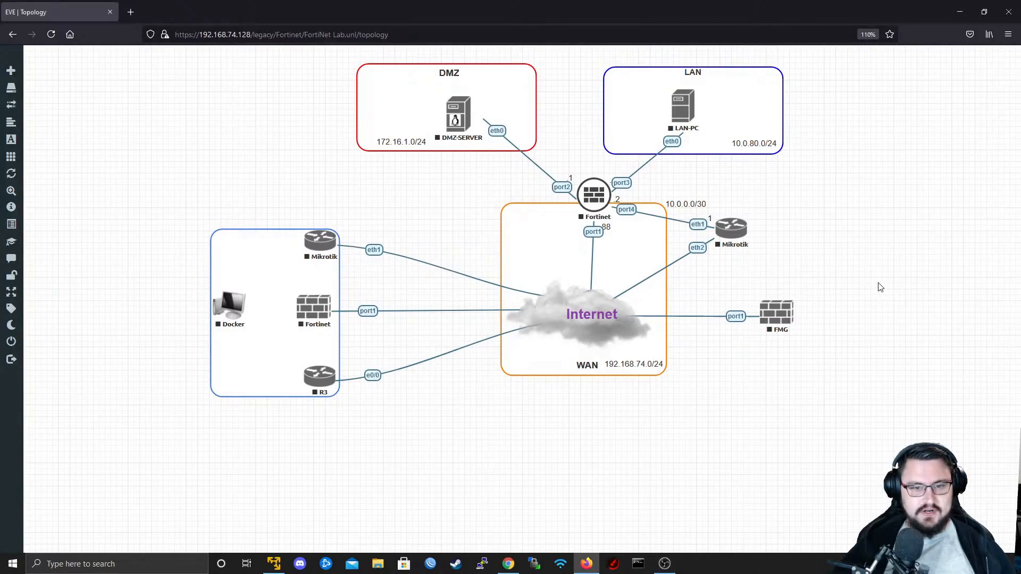
- Start the Fortinet firewall above the Internet cloud, DMZ-SERVER, LAN-PC, the Mikrotik router linked to that firewall, and the FMG node
left_click(591, 194)
left_click(621, 209)
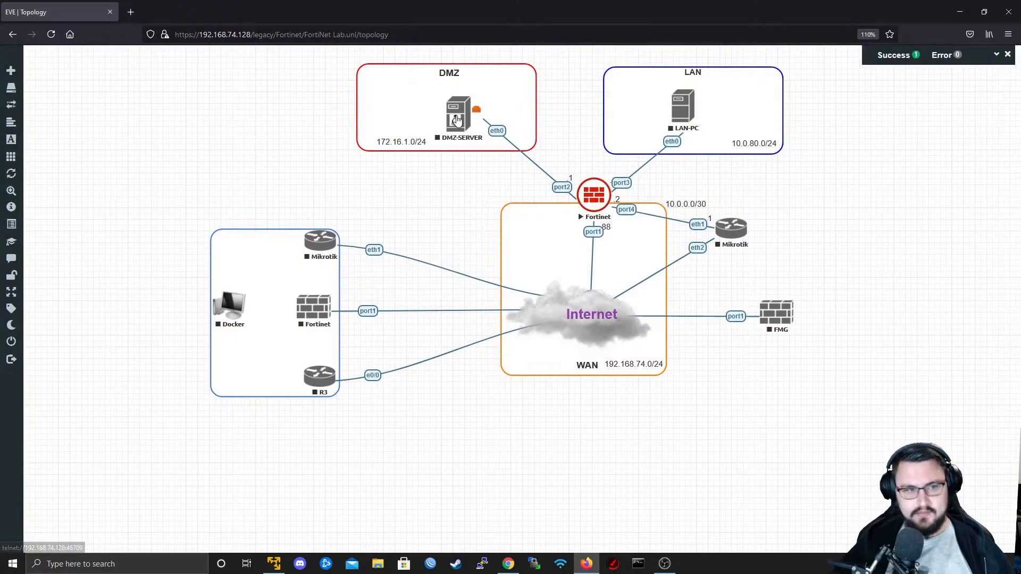
left_click(460, 117)
left_click(494, 137)
left_click(684, 115)
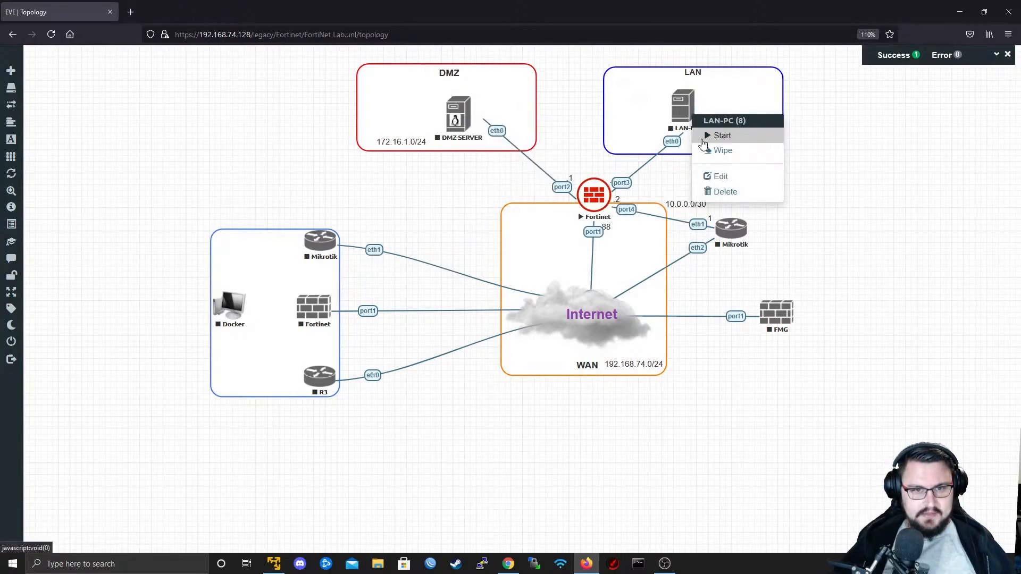
left_click(698, 136)
left_click(742, 230)
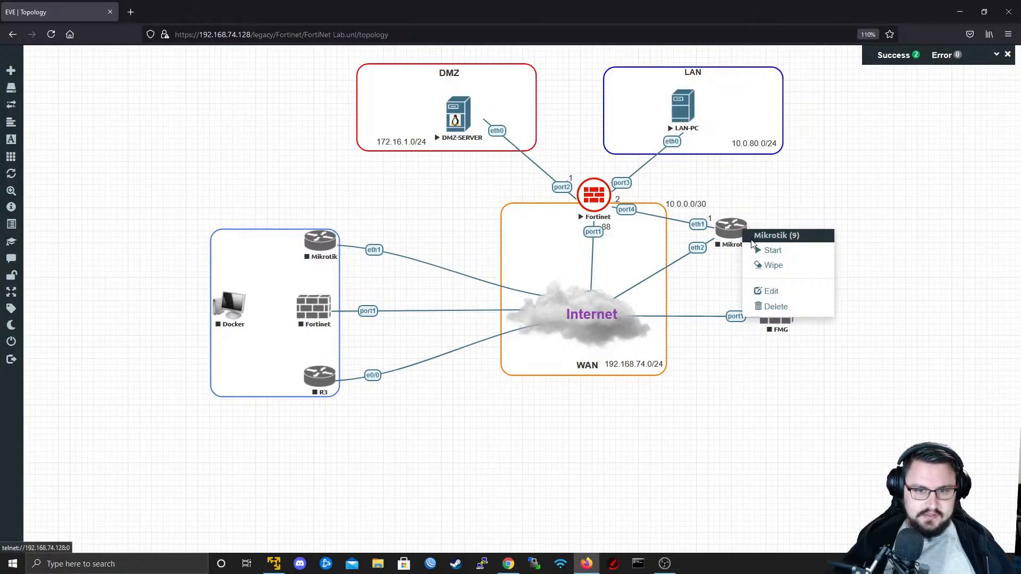
left_click(758, 251)
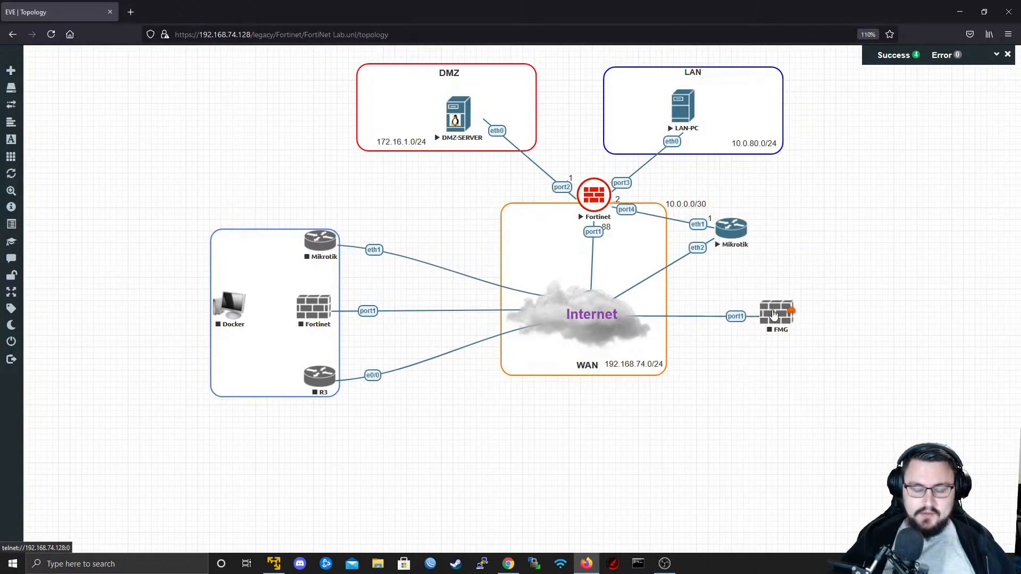
left_click(776, 326)
left_click(798, 343)
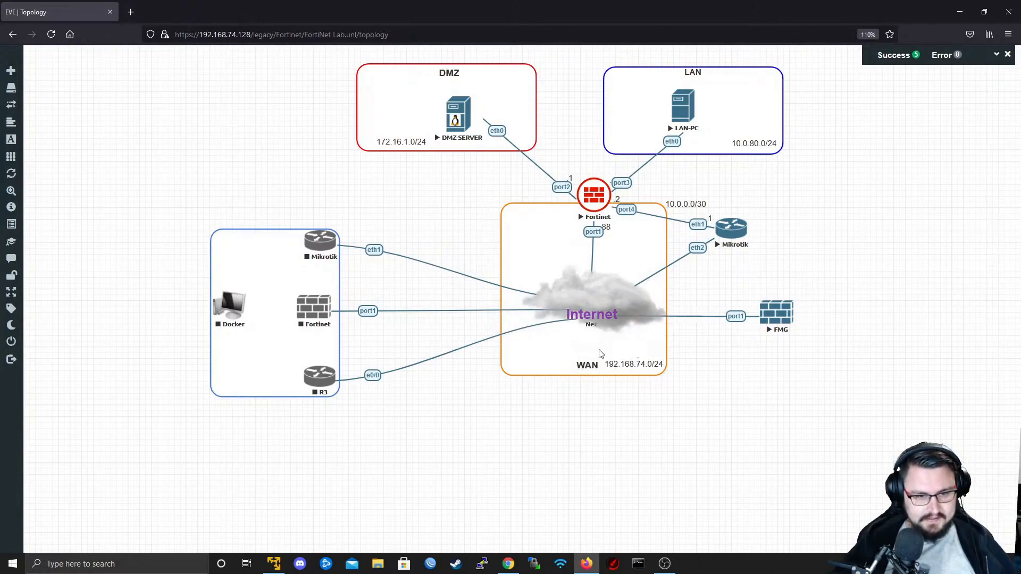
- Move the WAN and 192.168.74.0/24 labels to the orange box's lower-left corner and centre the Internet label on the cloud
left_click_drag(585, 366, 519, 366)
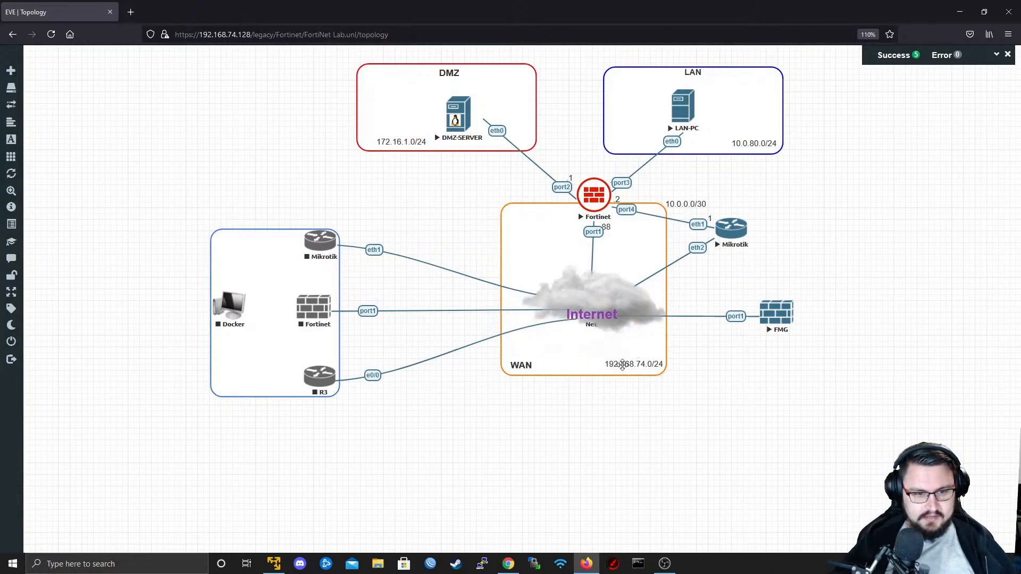
left_click_drag(630, 365, 527, 354)
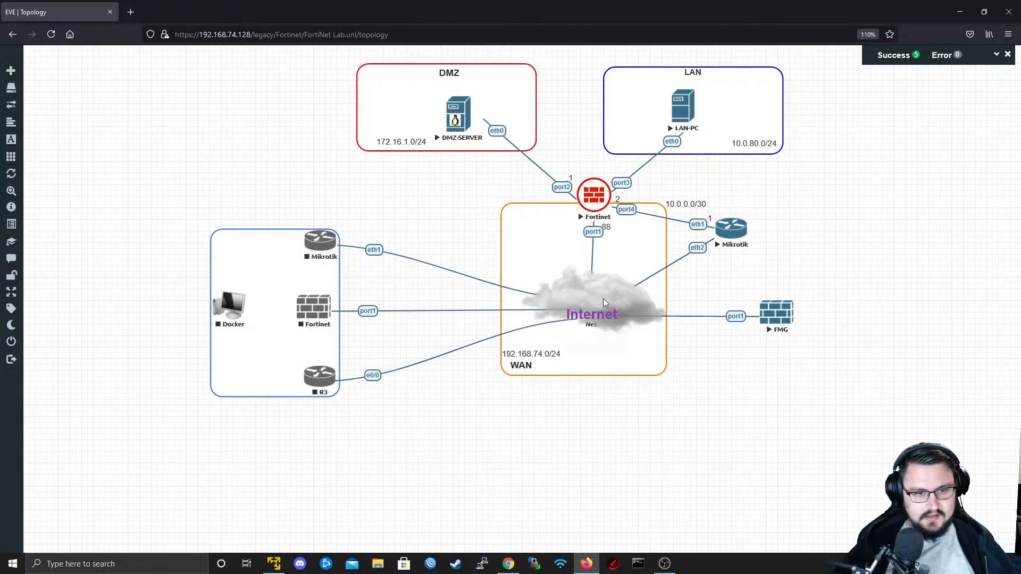
left_click_drag(588, 318, 597, 310)
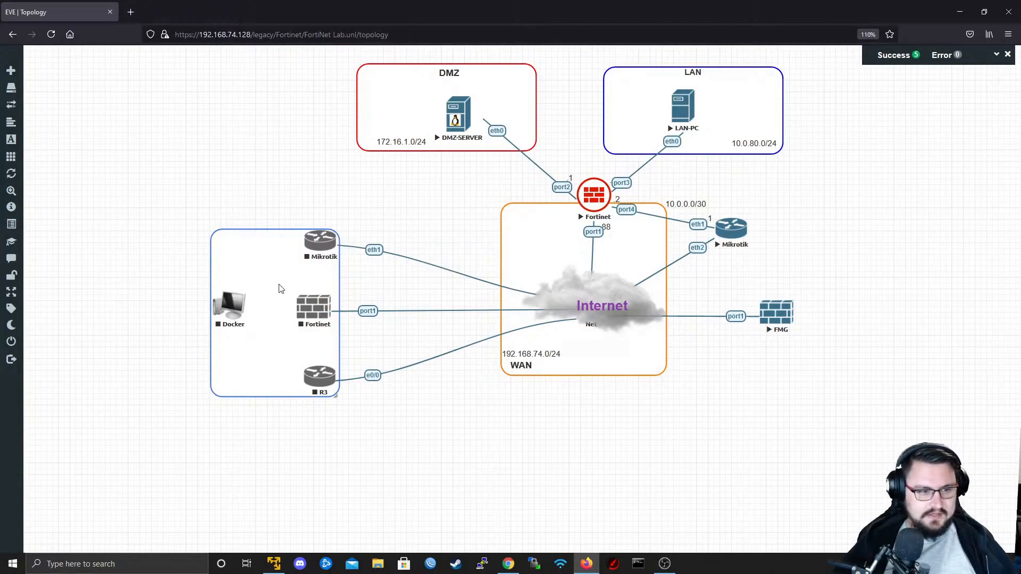
- Delete the Fortinet, Mikrotik and R3 nodes from the blue box containing the Docker node
right_click(314, 310)
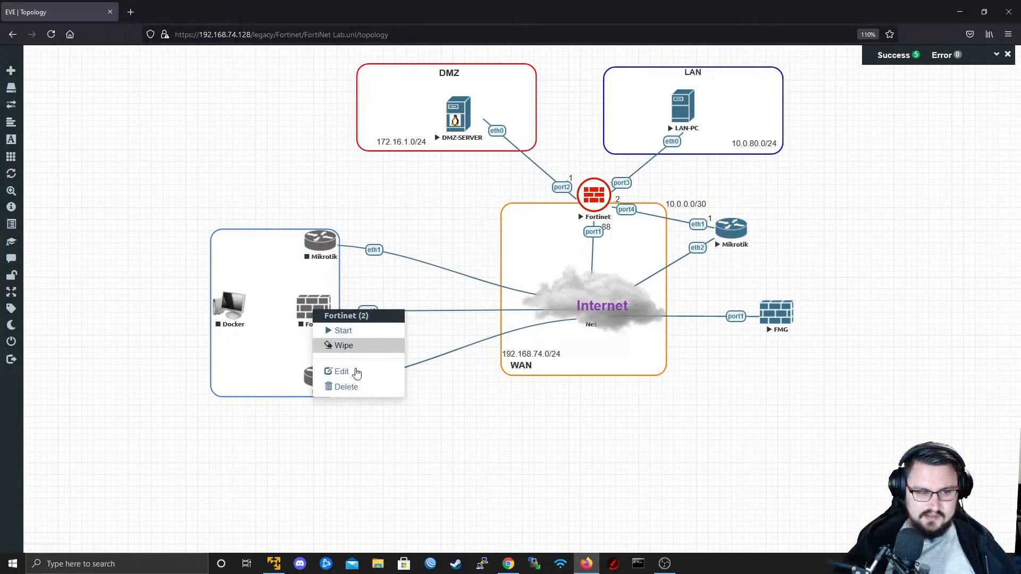
left_click(356, 389)
left_click(474, 139)
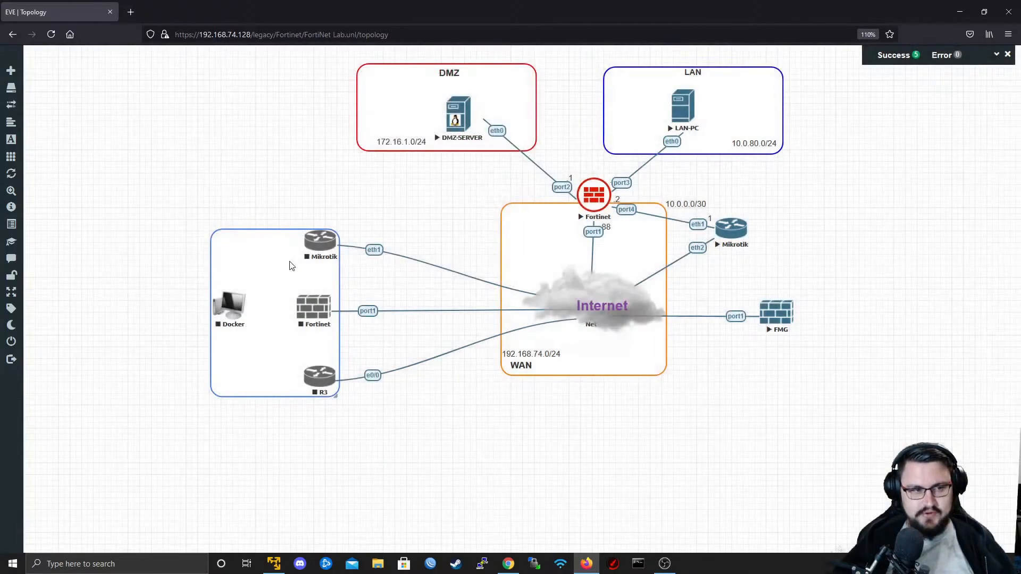
right_click(312, 243)
left_click(363, 319)
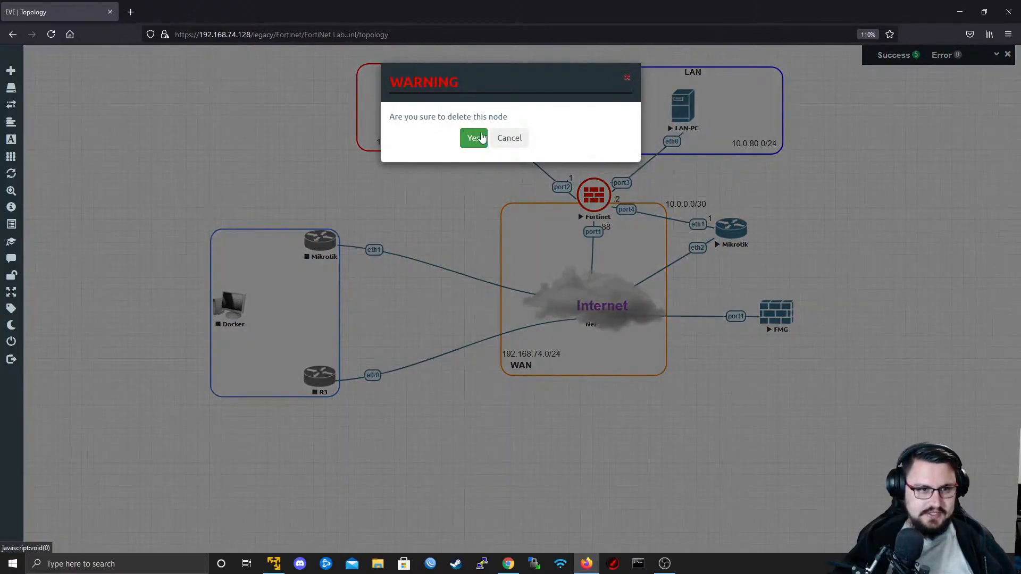
left_click(474, 137)
right_click(319, 377)
left_click(372, 457)
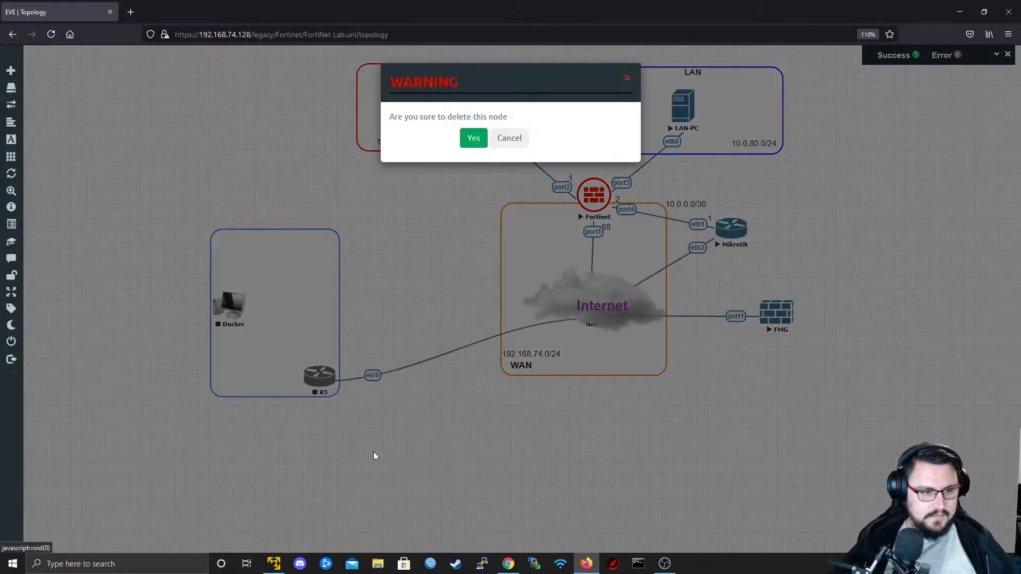
left_click(473, 139)
right_click(407, 205)
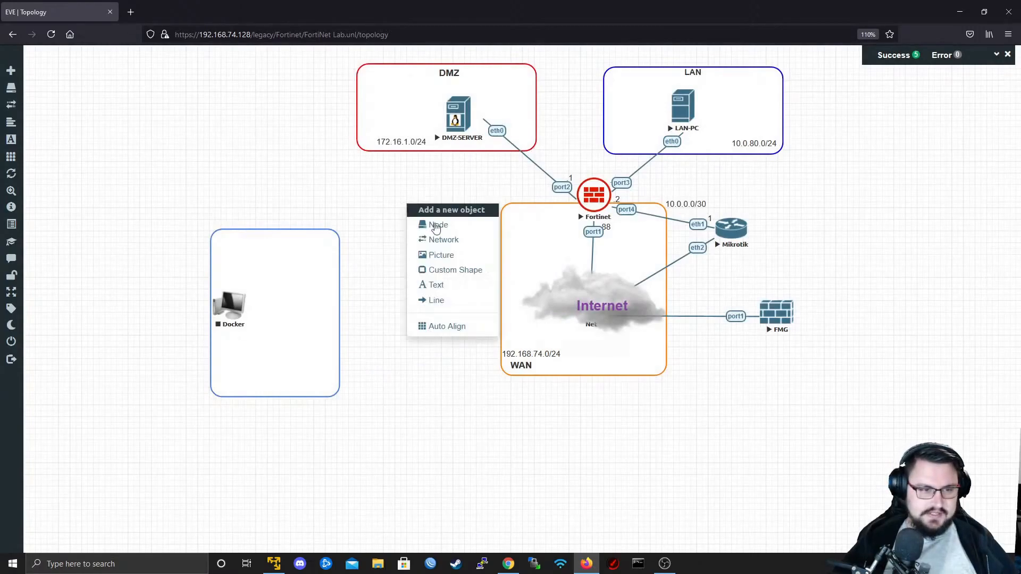
right_click(218, 316)
left_click(388, 221)
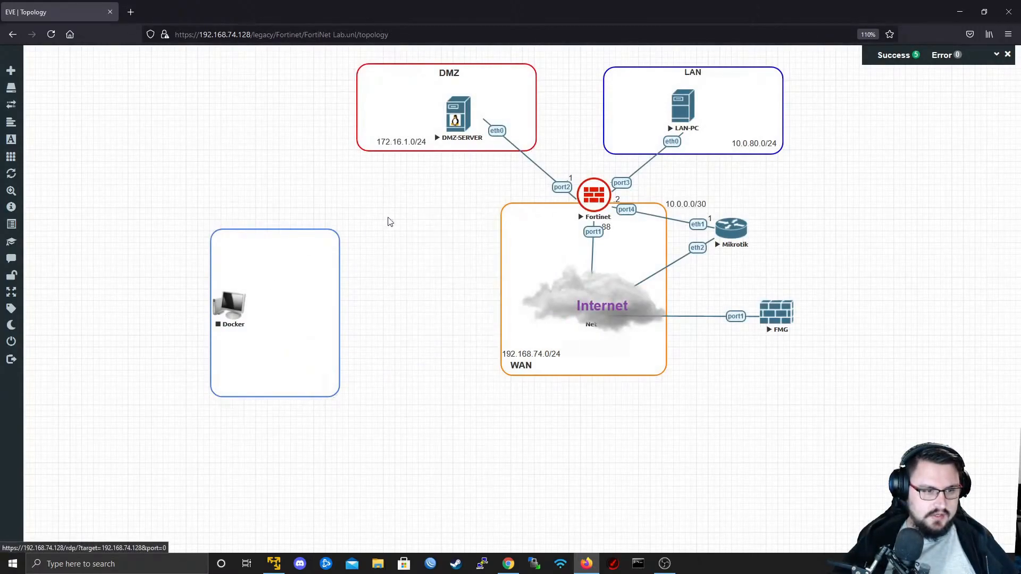
- Begin adding a node from the Fortinet FortiGate template with the fortinet-FGT-v7-build0066 image
right_click(394, 220)
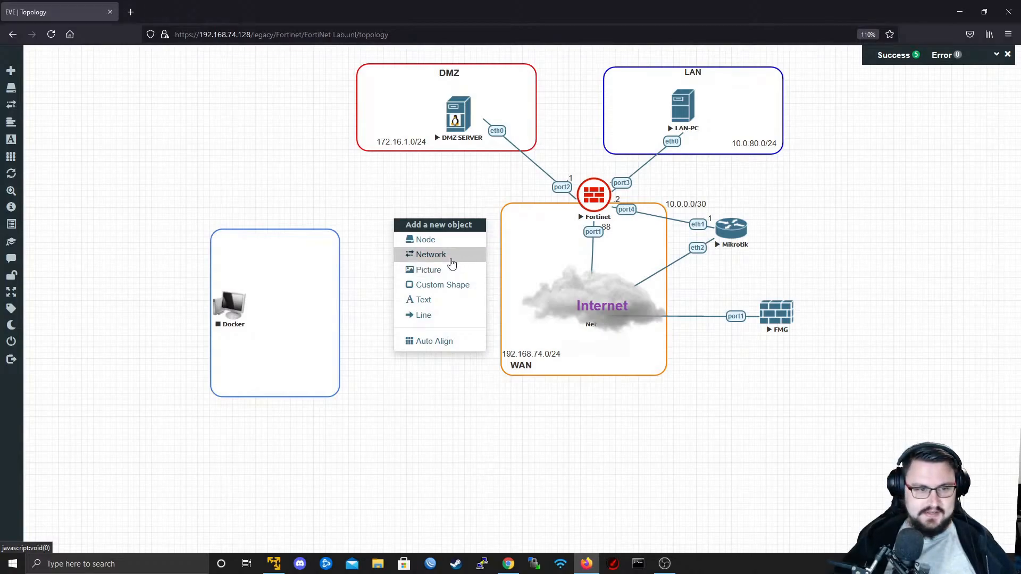
left_click(441, 243)
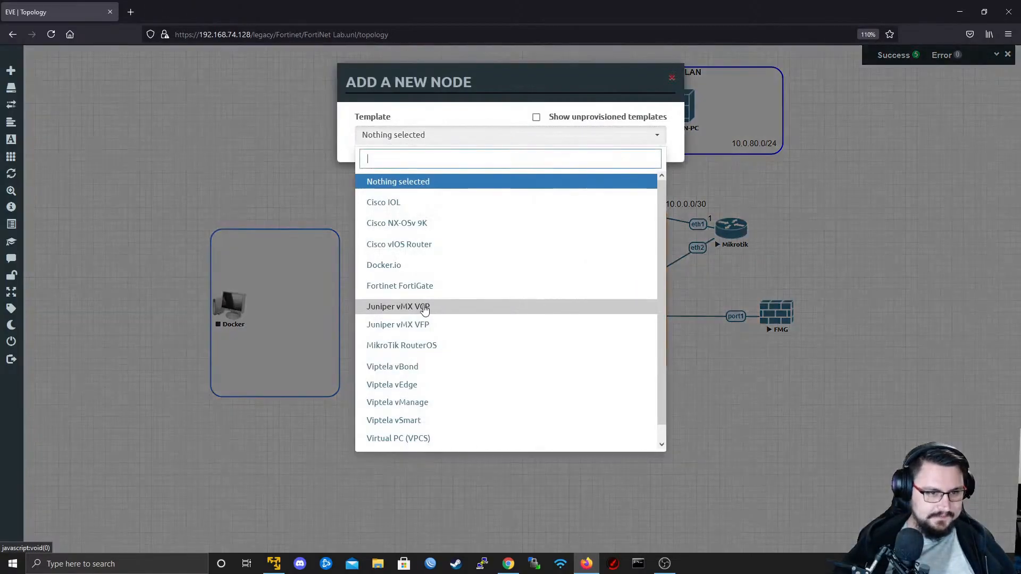
scroll(445, 269, "down", 1)
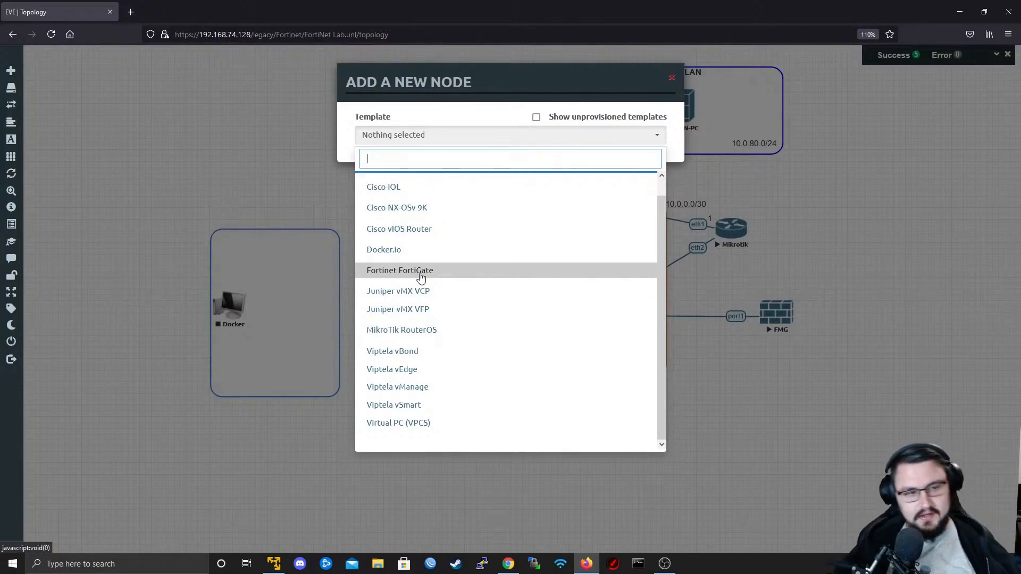
left_click(464, 280)
left_click(438, 191)
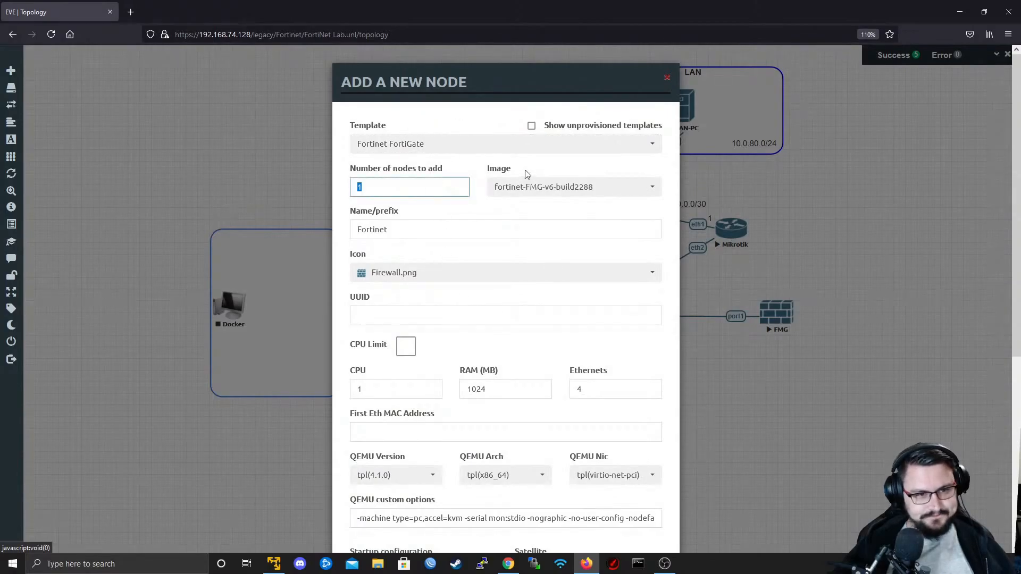
left_click(546, 187)
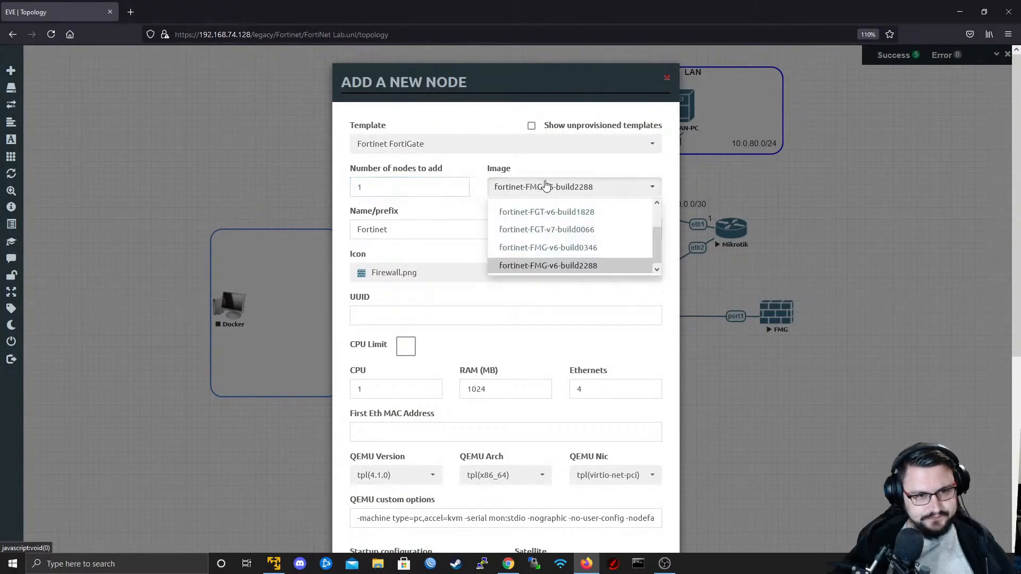
left_click(611, 229)
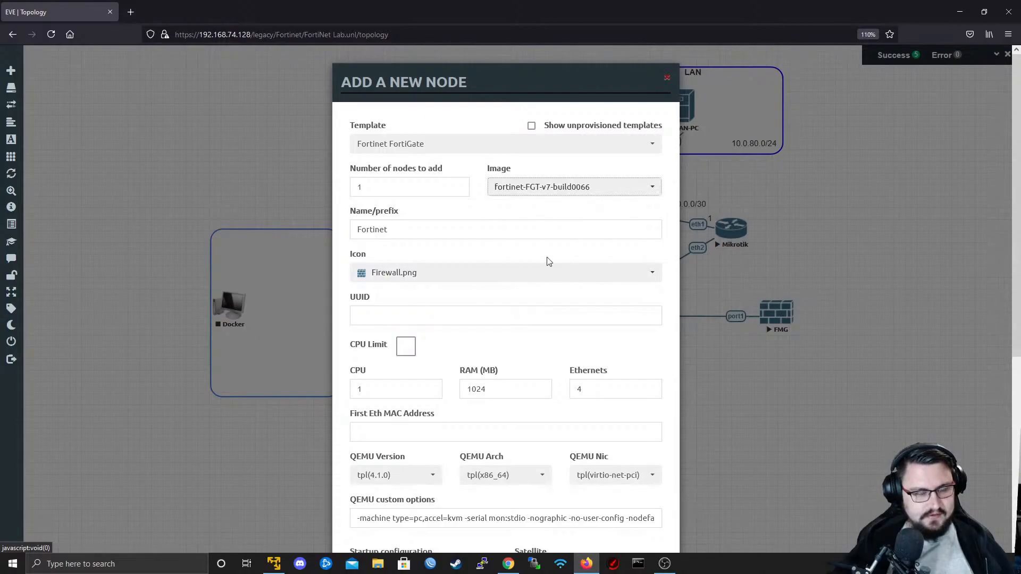
- Set the new Fortinet node's icon to c_firewall3_blue.svg
left_click_drag(506, 72, 586, 58)
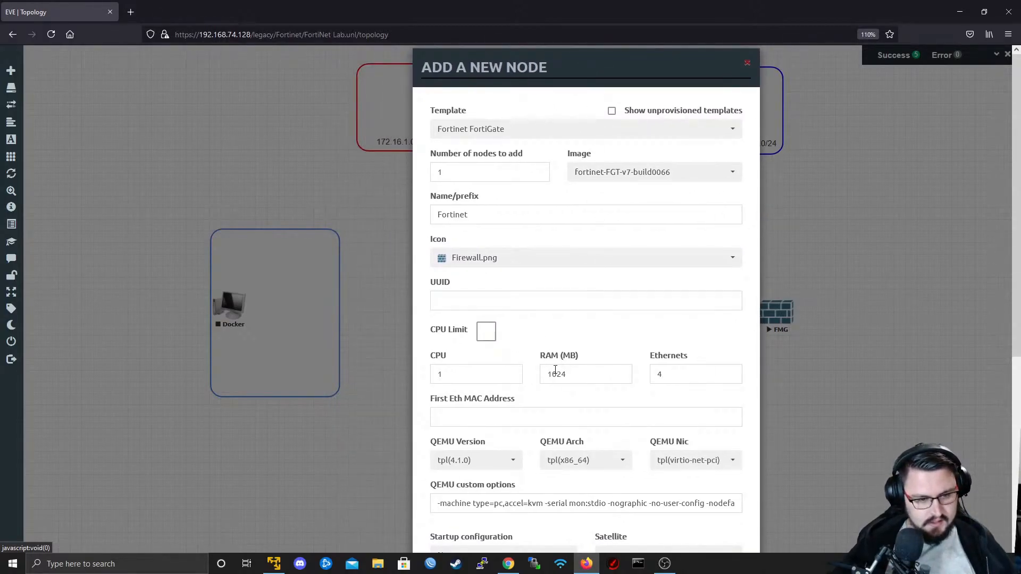
scroll(641, 254, "down", 2)
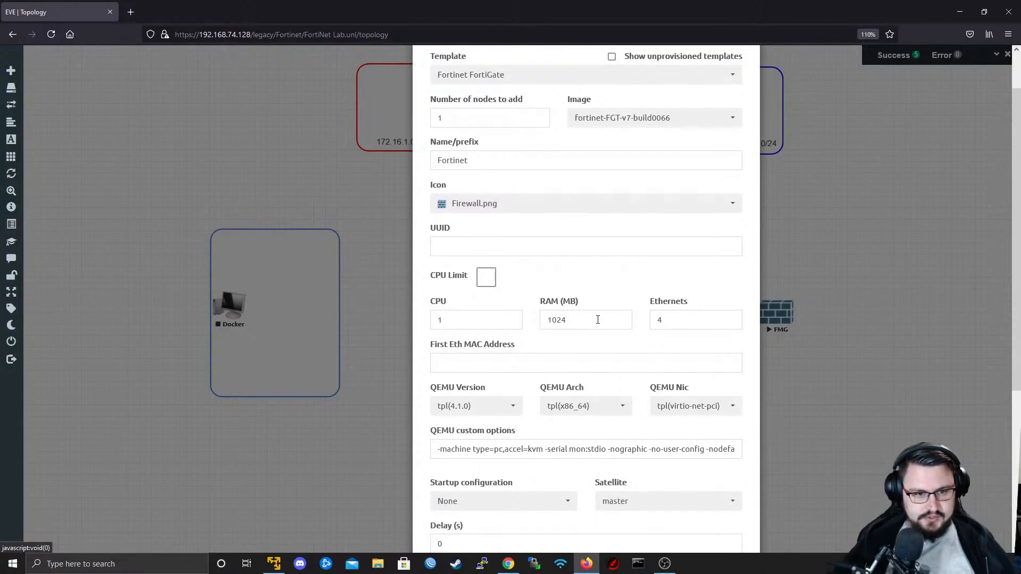
left_click(521, 205)
scroll(569, 294, "down", 4)
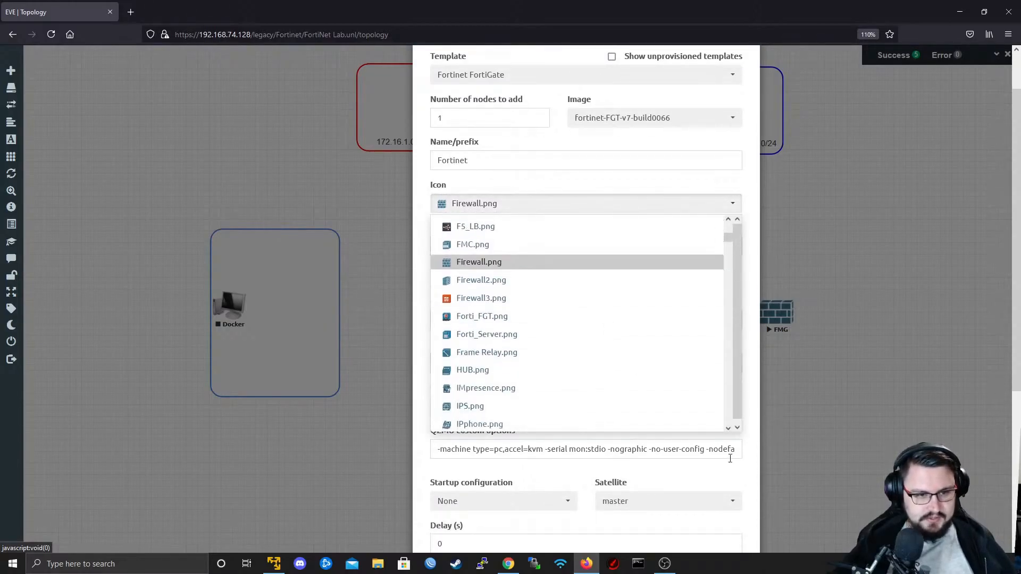
scroll(568, 294, "down", 10)
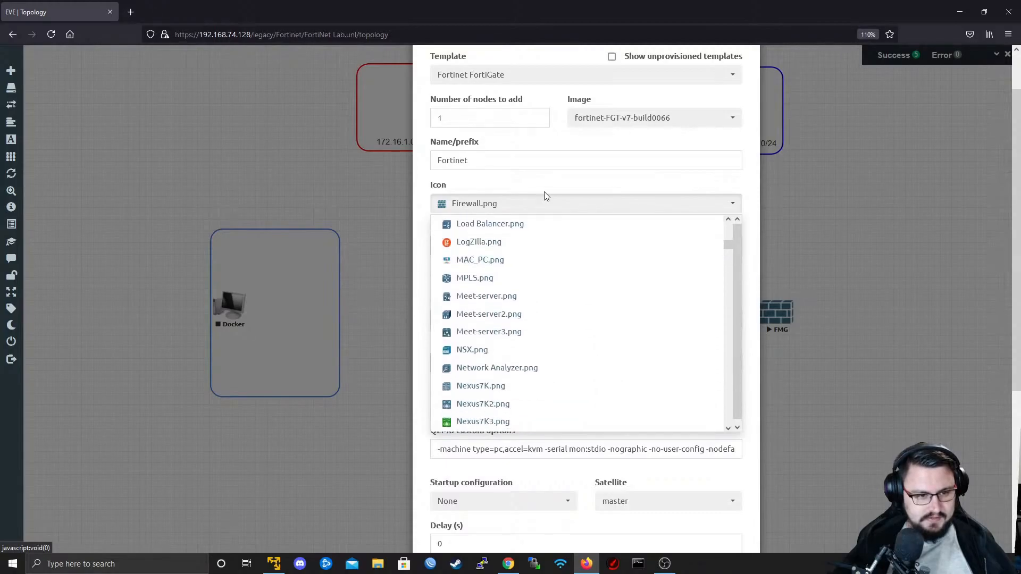
scroll(525, 164, "down", 15)
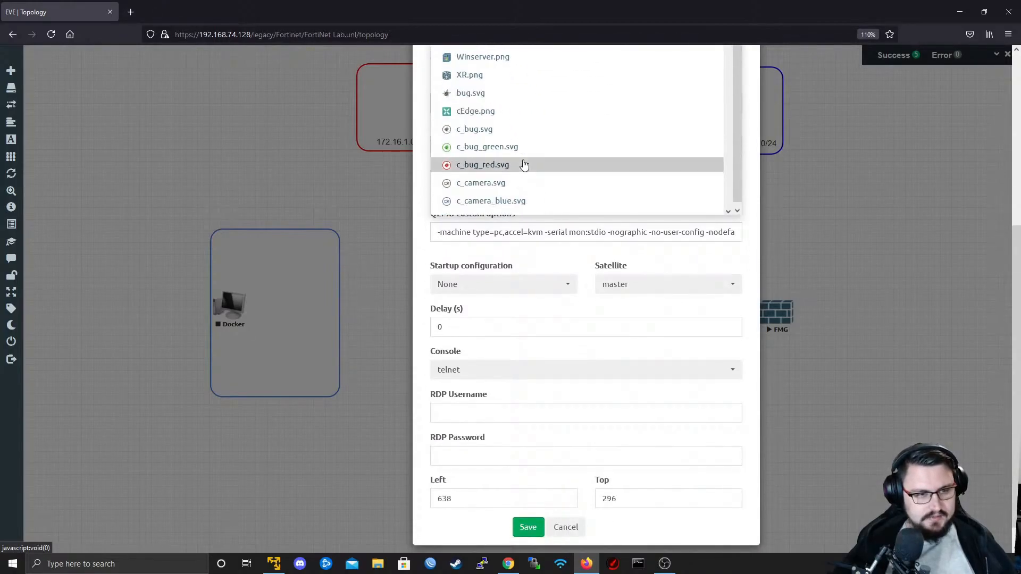
scroll(524, 164, "down", 6)
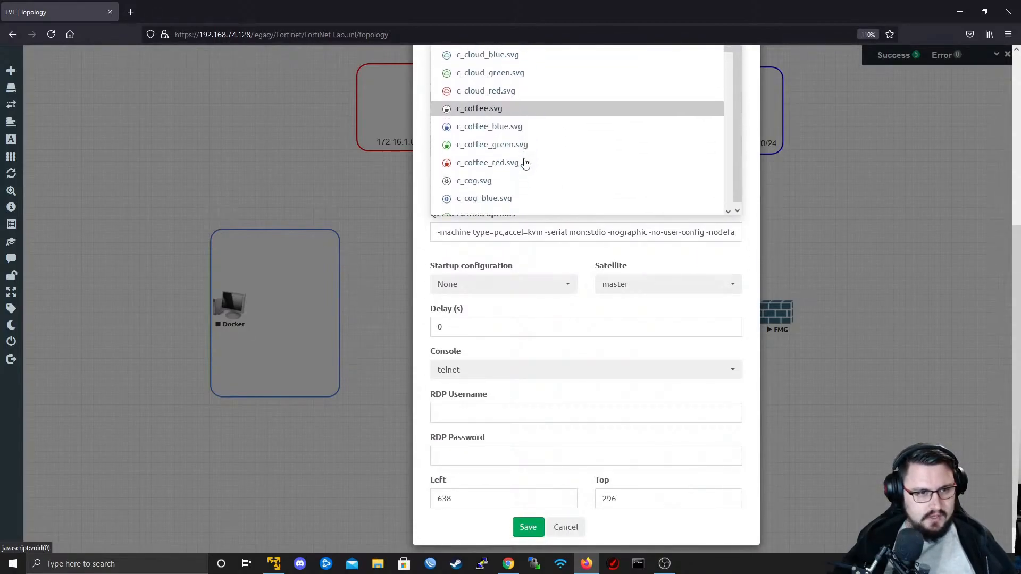
scroll(525, 163, "down", 5)
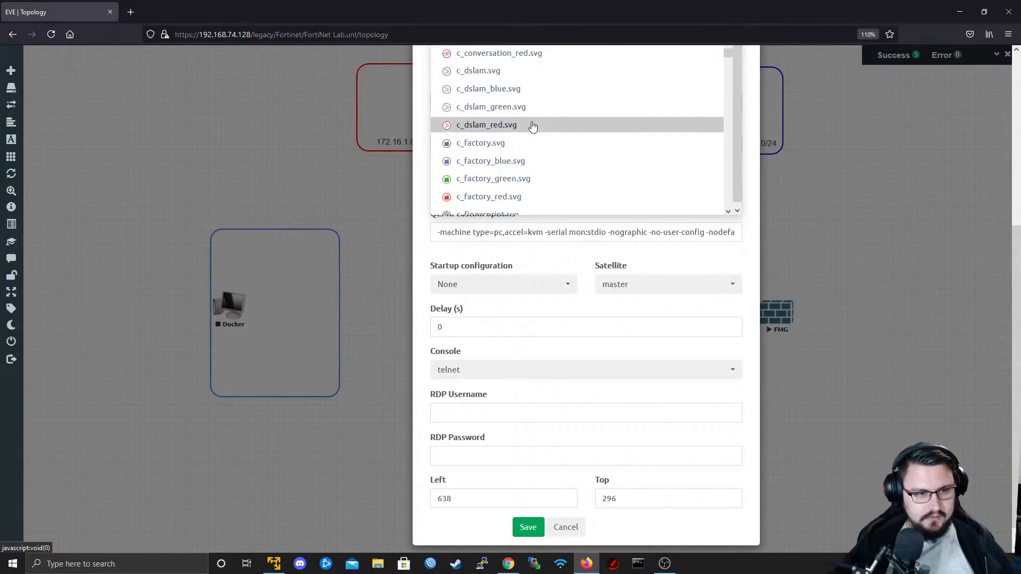
scroll(530, 113, "down", 4)
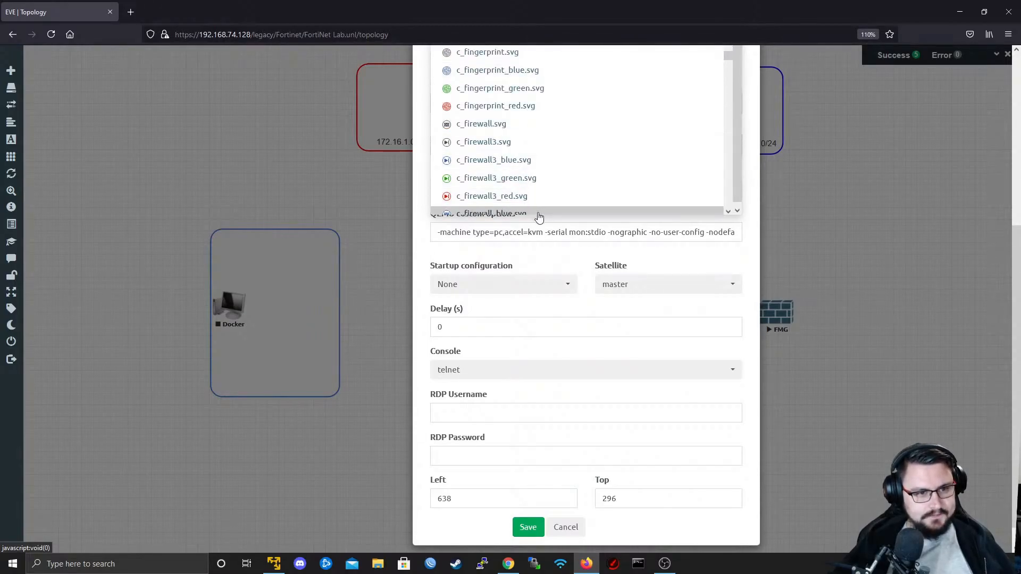
left_click(508, 160)
scroll(553, 179, "up", 5)
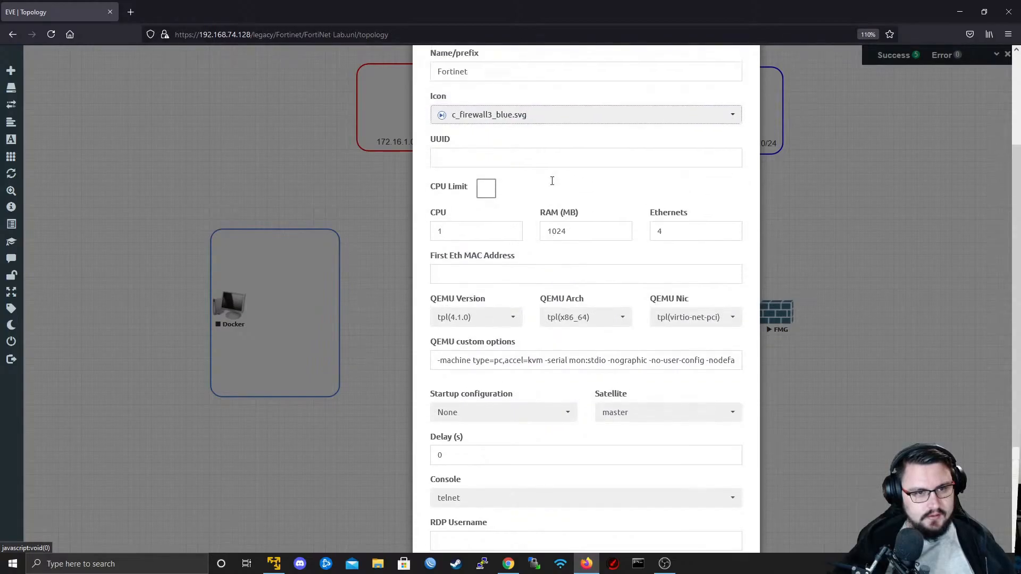
- Add the new Fortinet node with the remaining template defaults: 1 CPU, 1024 MB RAM, 4 Ethernets and telnet console
scroll(599, 207, "down", 2)
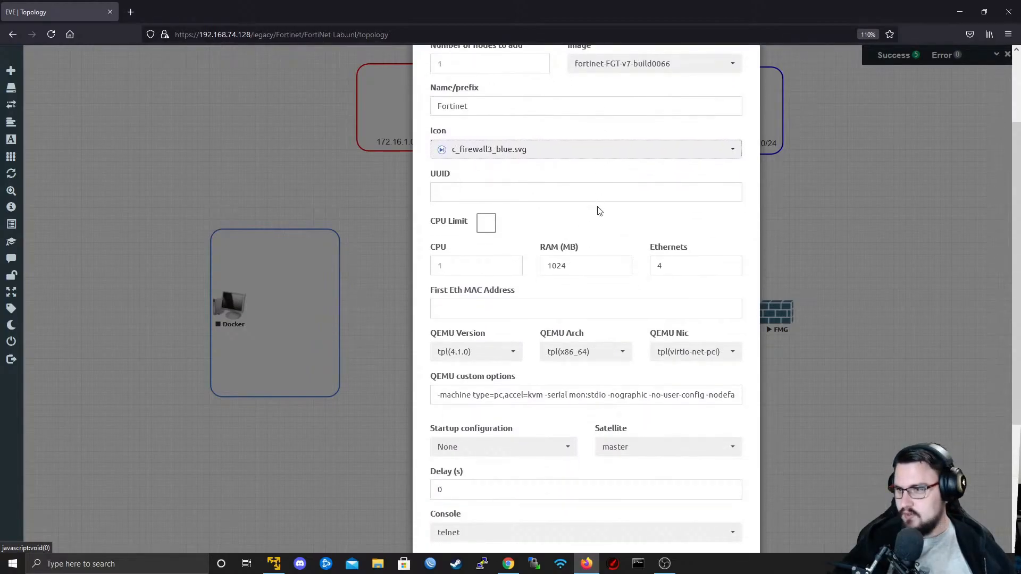
scroll(604, 223, "down", 1)
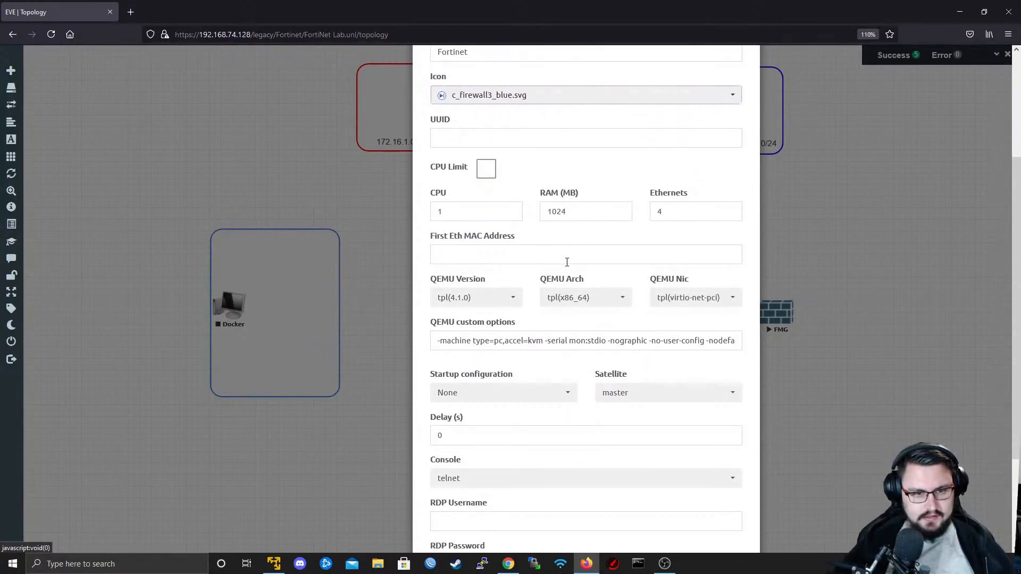
scroll(567, 261, "down", 3)
scroll(575, 372, "up", 3)
scroll(564, 468, "down", 3)
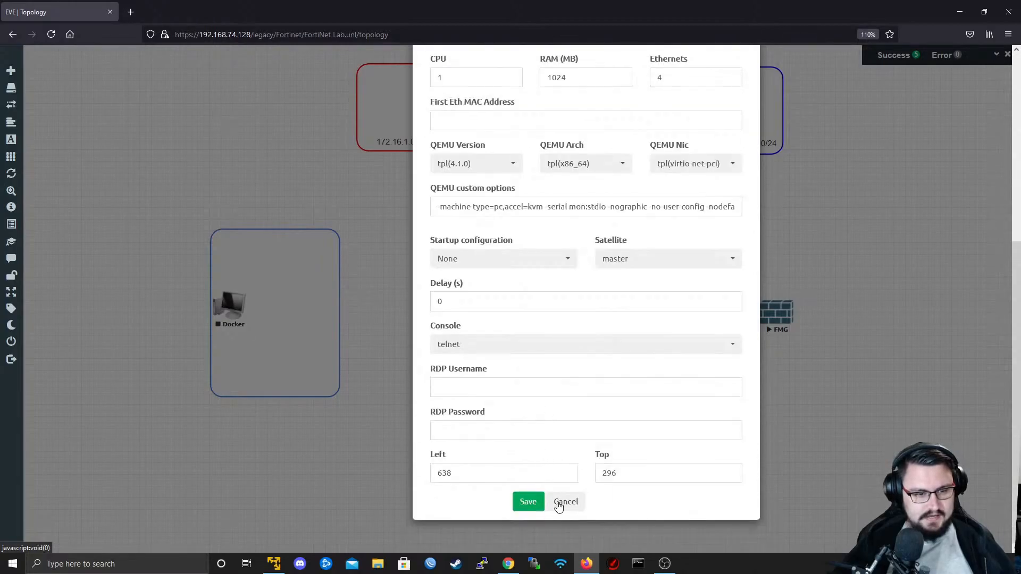
left_click(529, 503)
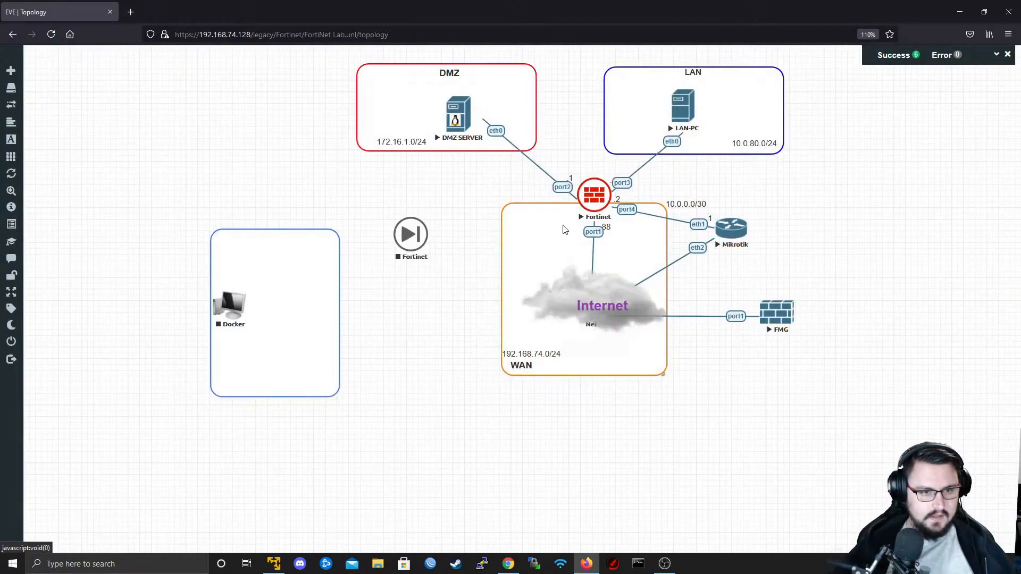
- Move the new Fortinet node into the blue box beside Docker and connect its port1 to the Net internet cloud
left_click_drag(414, 243, 583, 305)
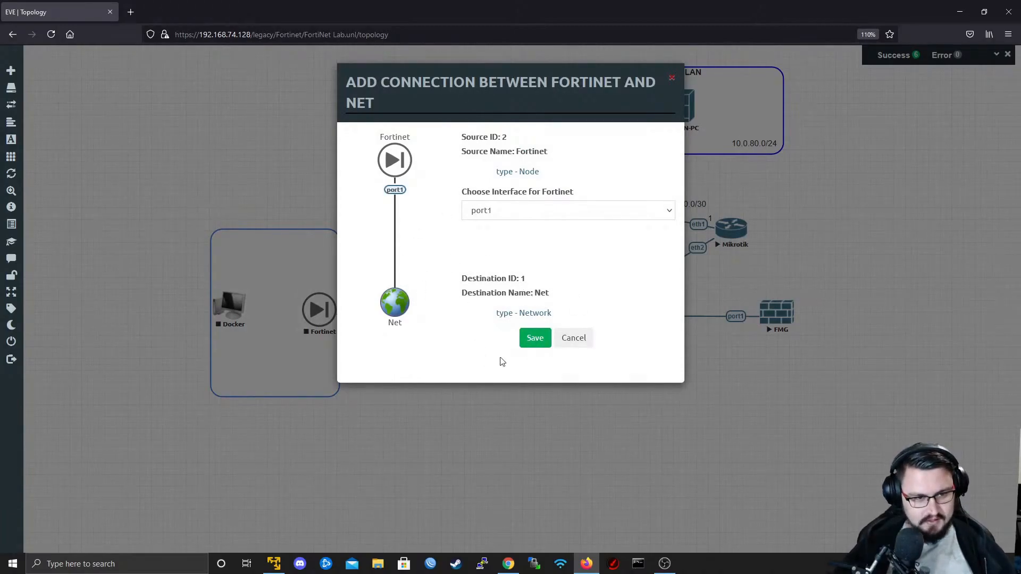
left_click(536, 345)
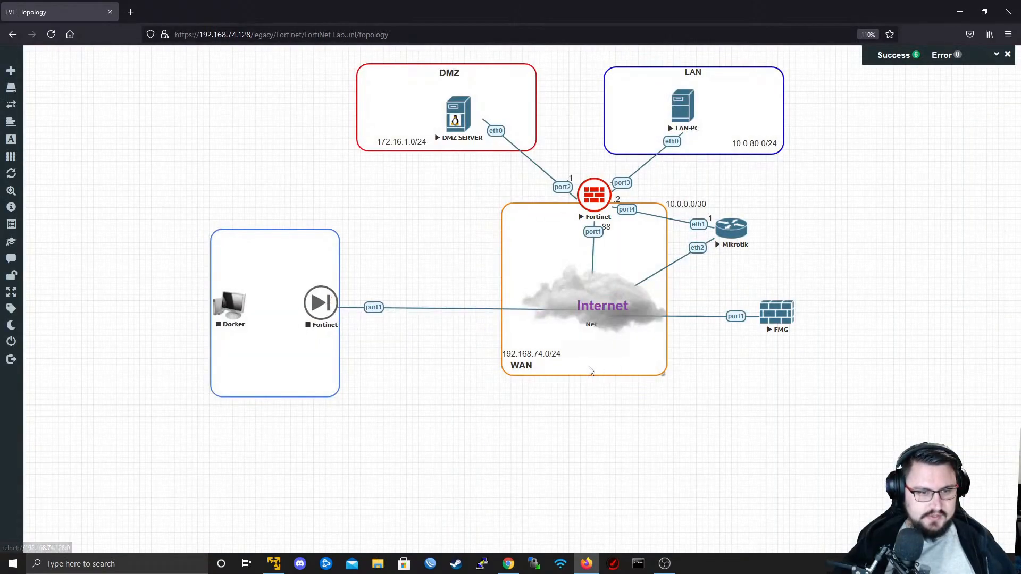
- Shift the 192.168.74.0/24 label slightly inward to line it up above the WAN label in the orange box
left_click_drag(552, 355, 560, 356)
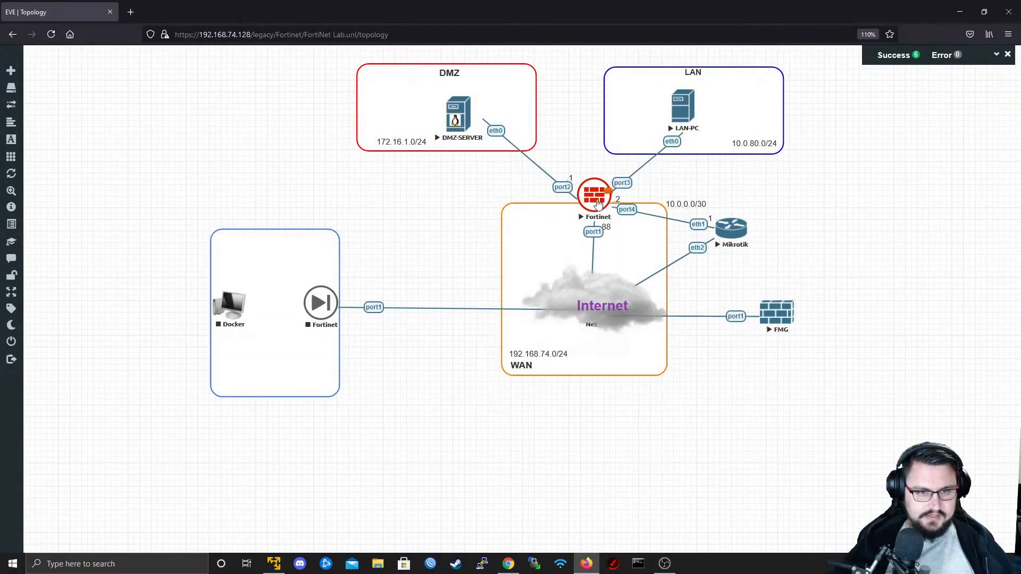
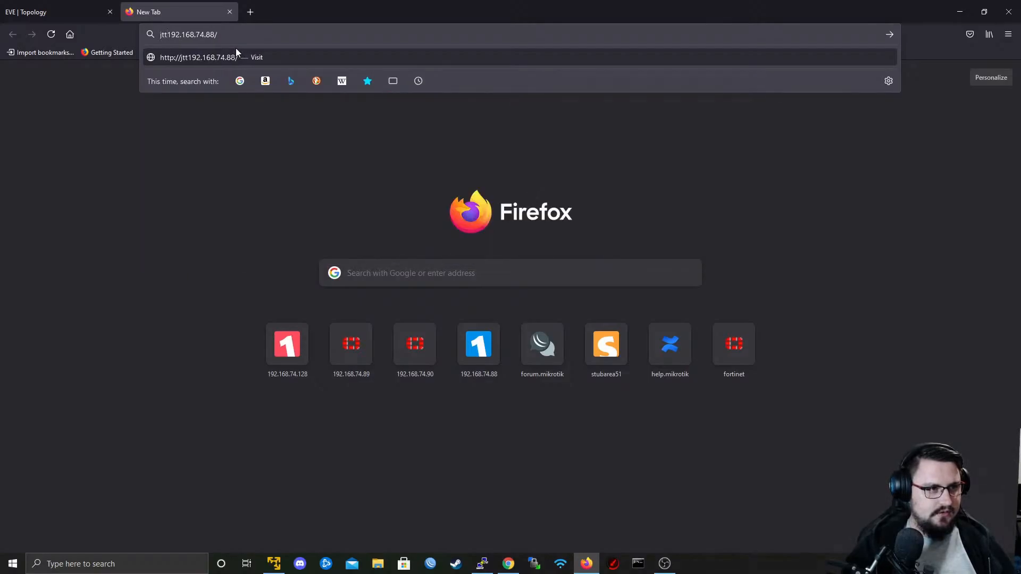
type("s://")
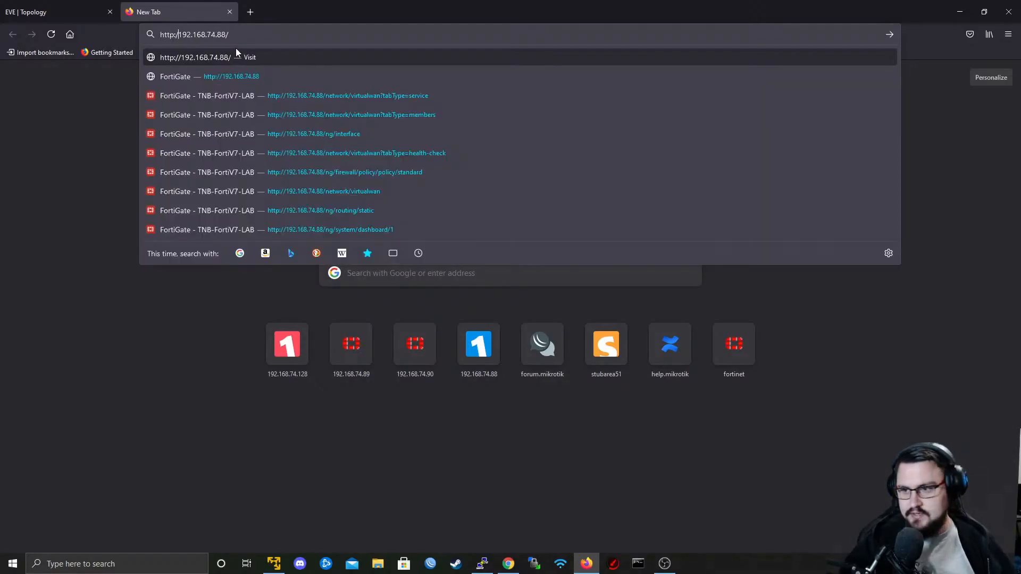
key("Return")
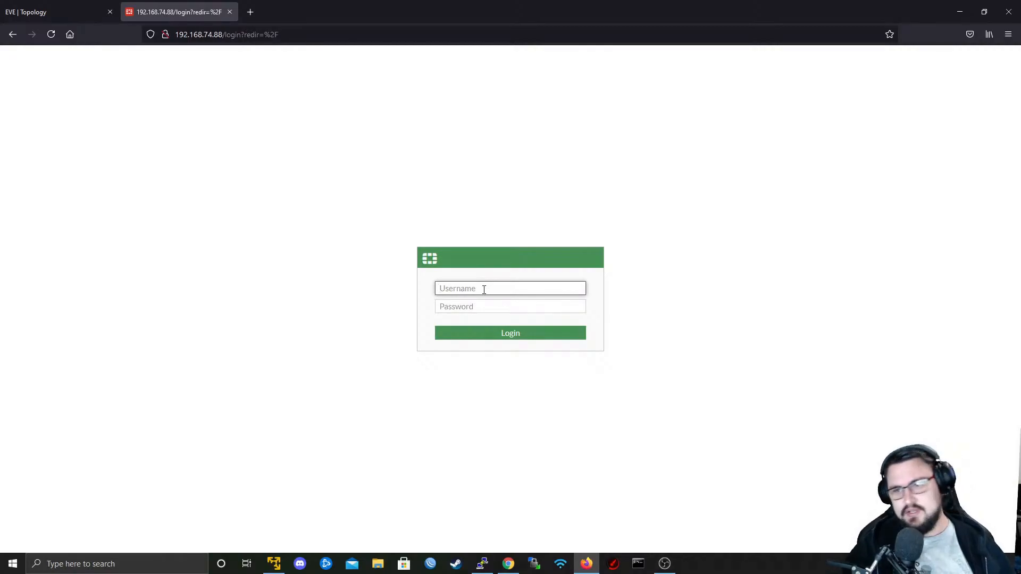
left_click(484, 290)
type("admin")
key("Tab")
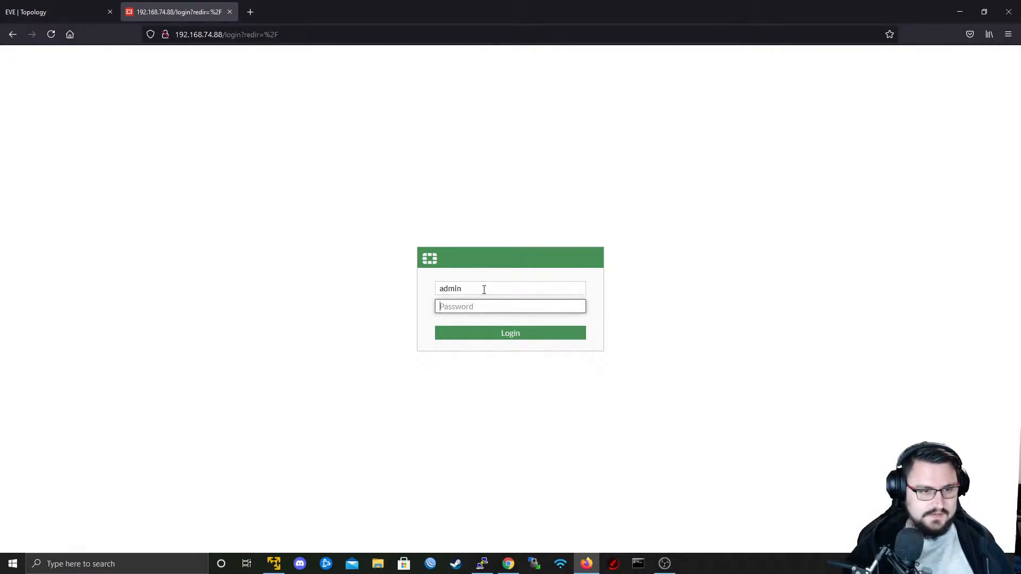
type("••••••••")
key("Return")
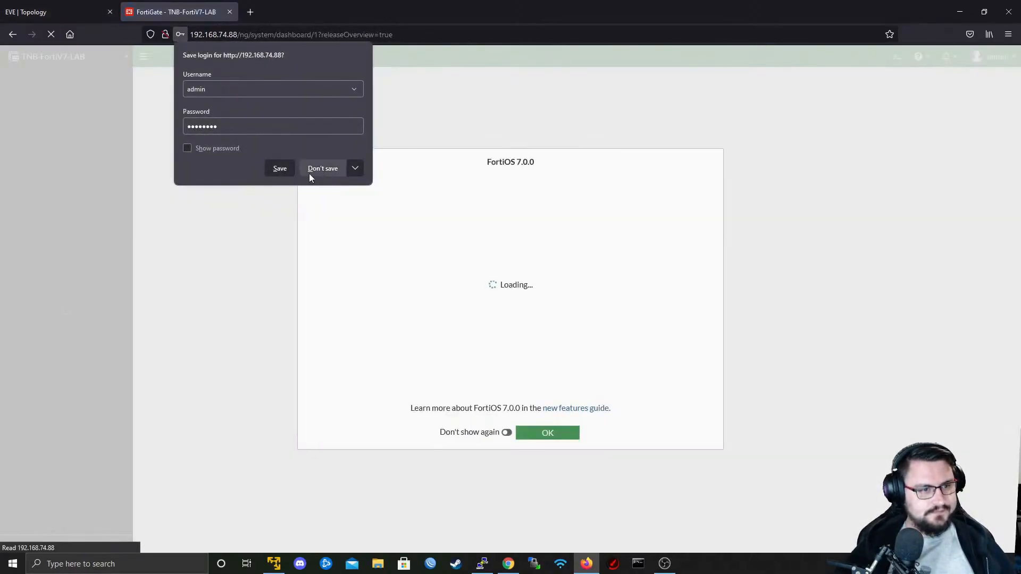
- Decline saving the browser login and dismiss the FortiOS 7.0.0 overview to reach the status dashboard
left_click(319, 169)
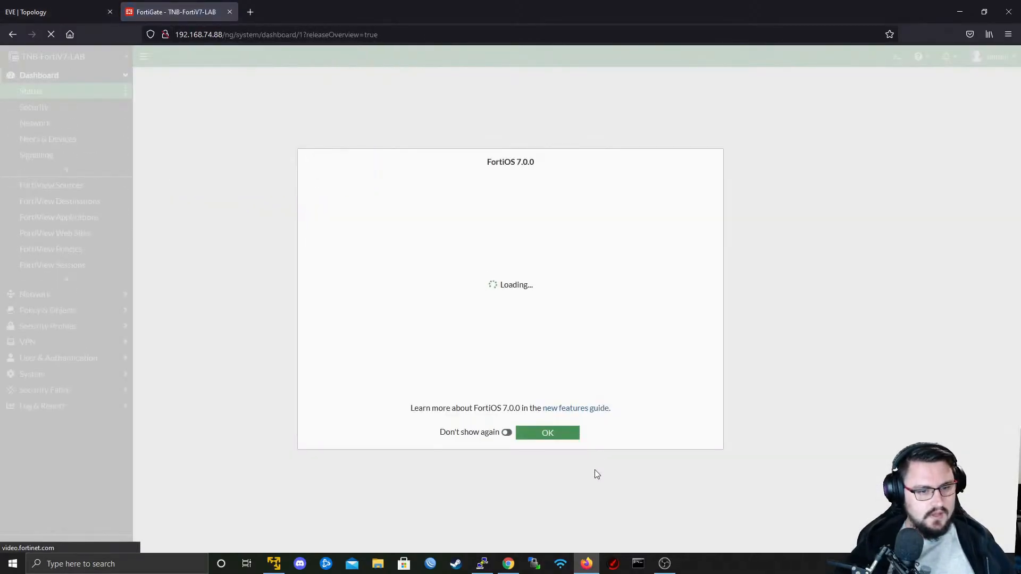
left_click(565, 436)
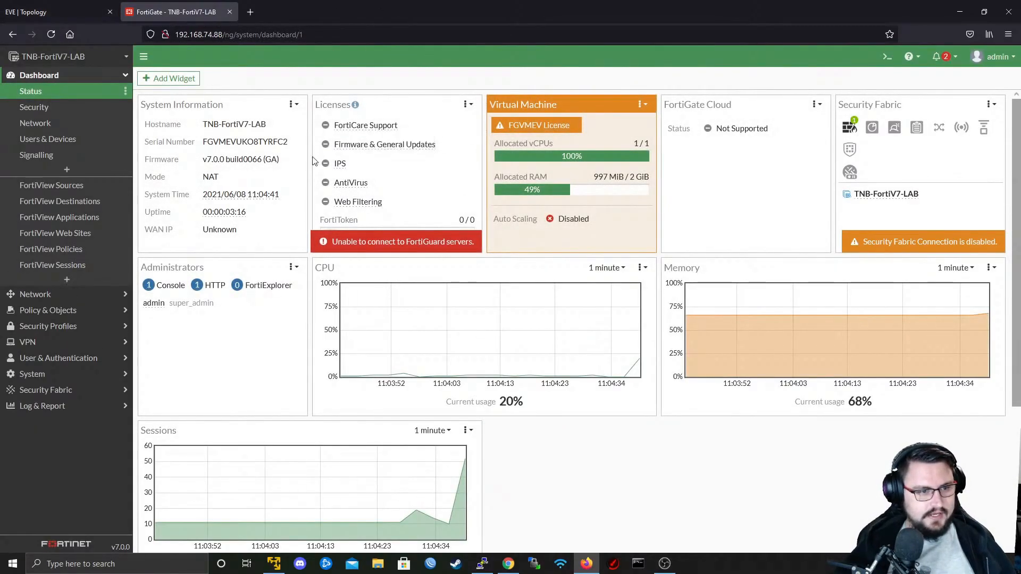
scroll(382, 231, "down", 3)
scroll(382, 231, "up", 3)
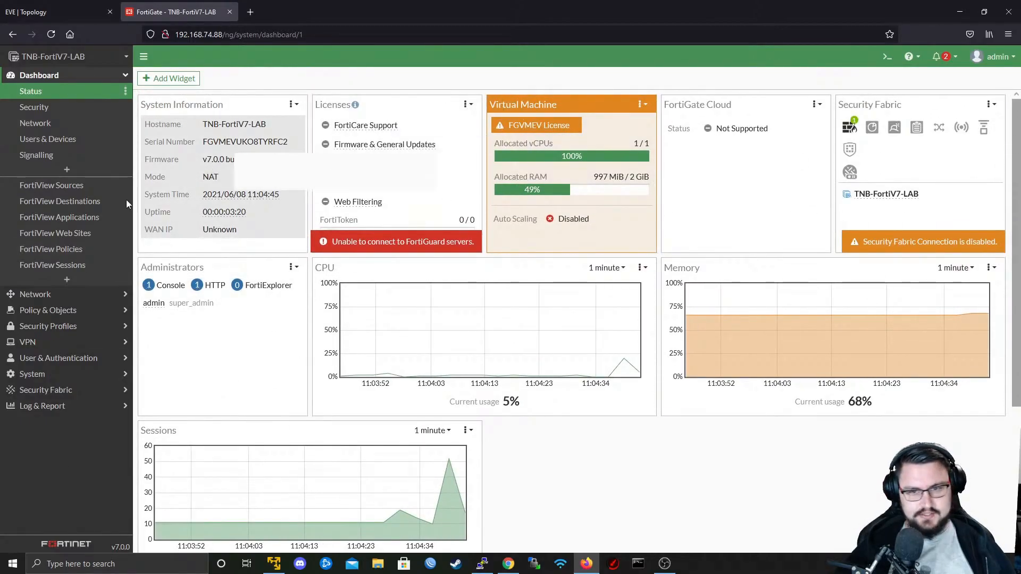
- Start a new IPsec tunnel with the Custom template, name it ekqwleklqw, and continue to its settings
left_click(74, 342)
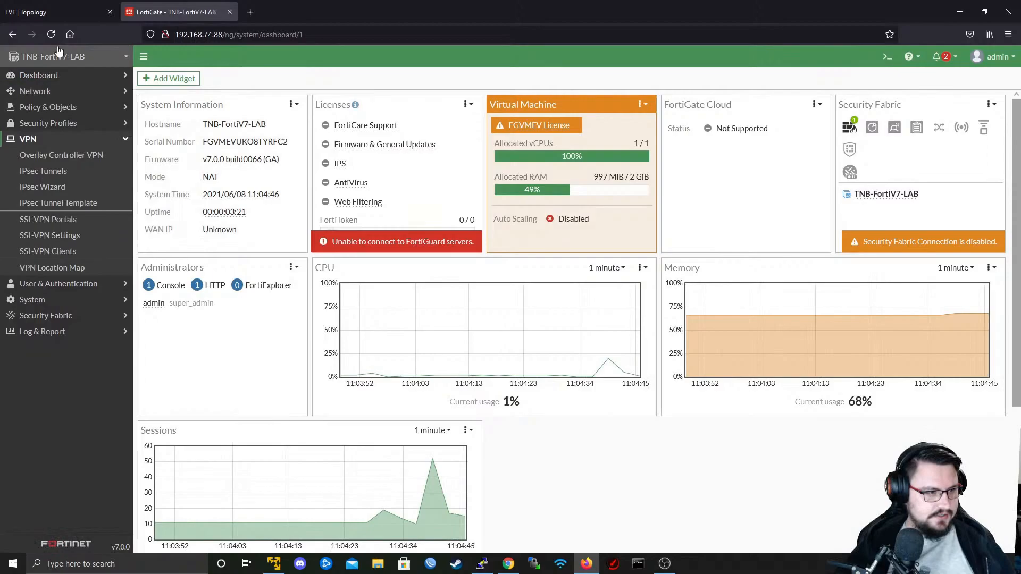
left_click(51, 176)
left_click(171, 79)
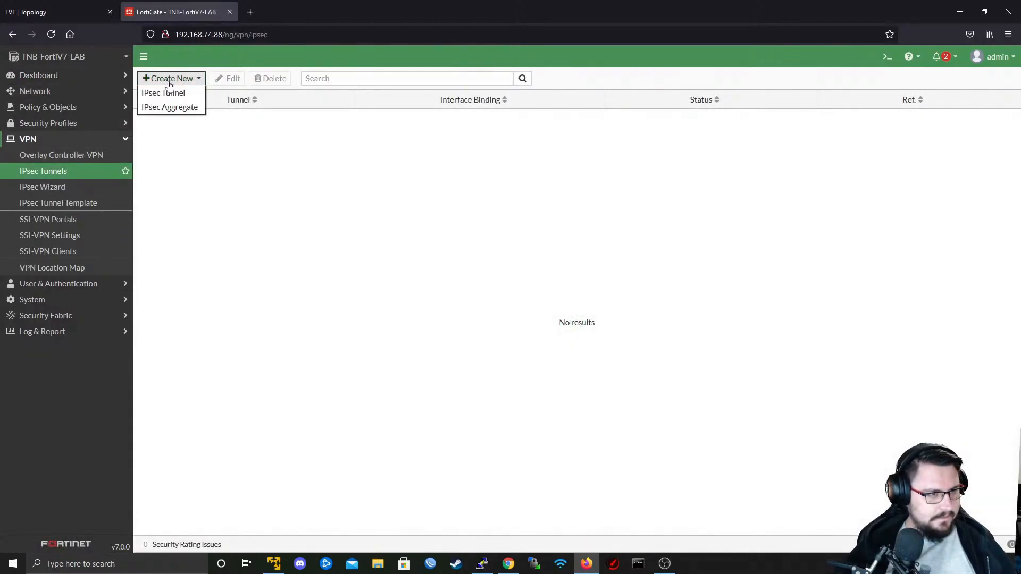
left_click(163, 92)
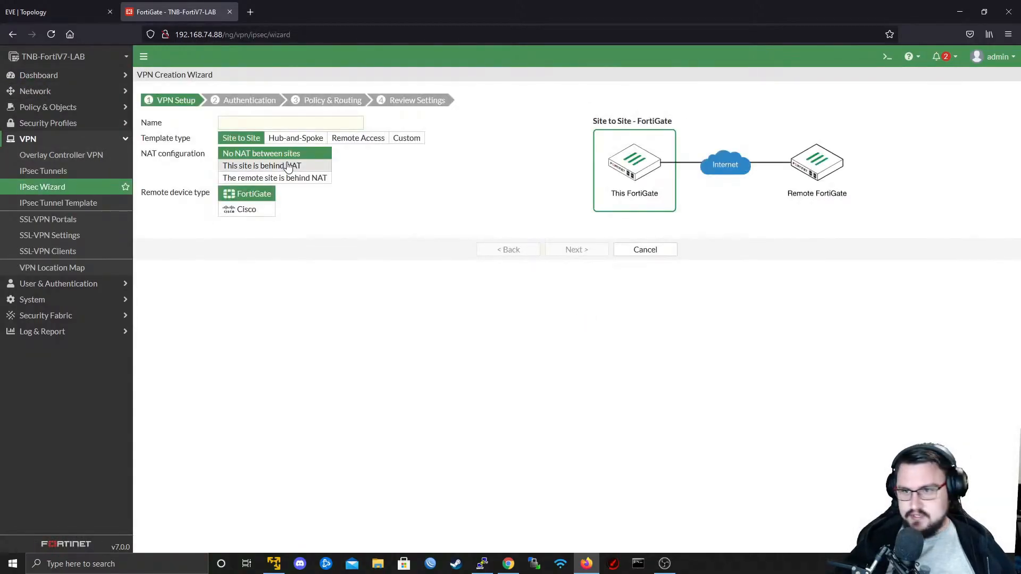
left_click(291, 119)
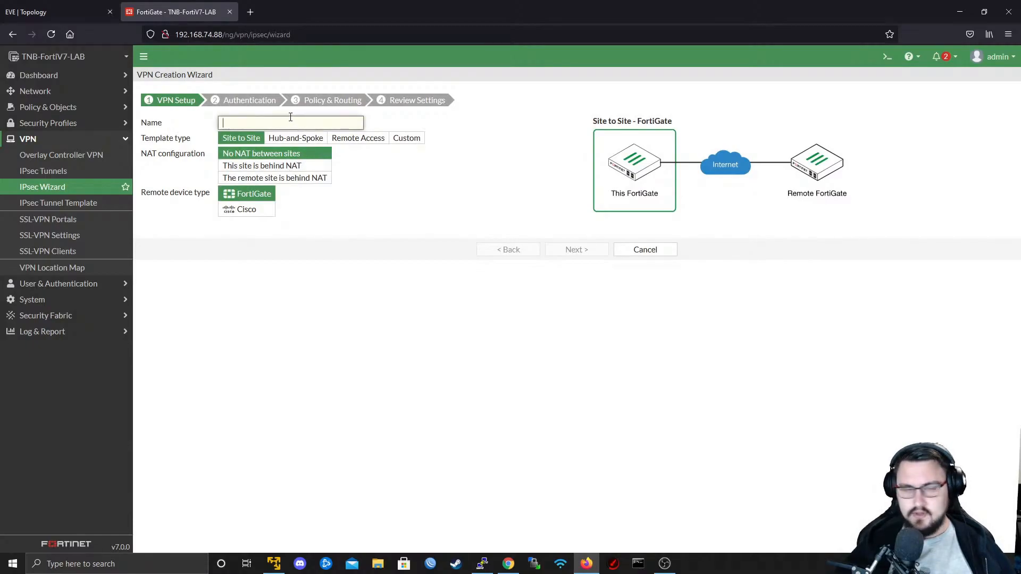
left_click(406, 138)
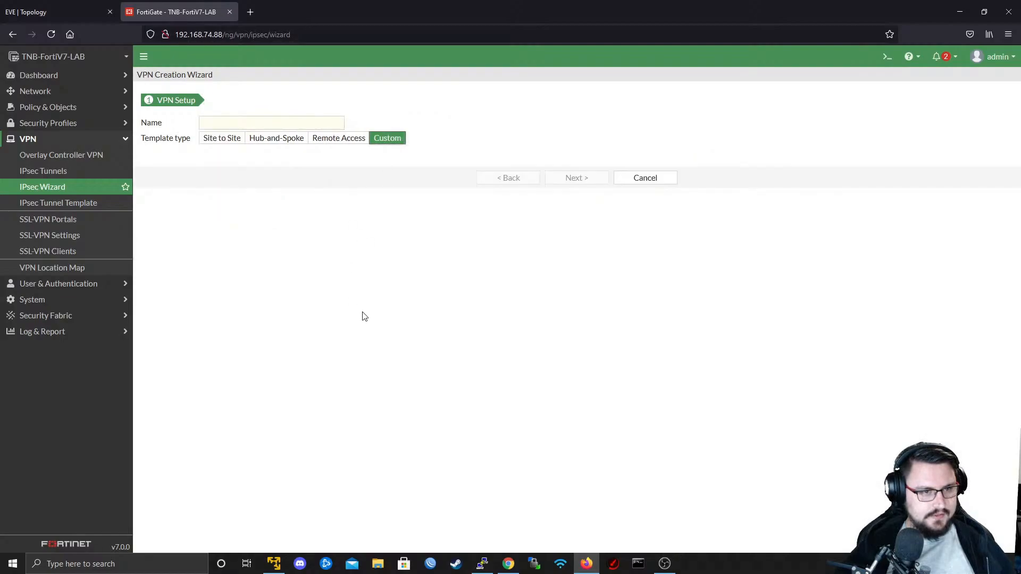
left_click(273, 124)
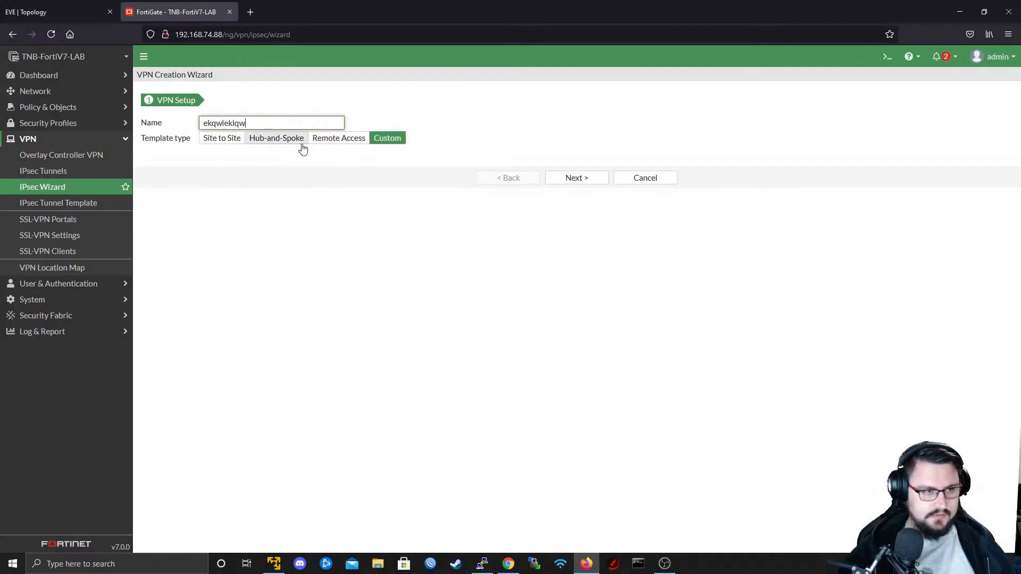
left_click(590, 177)
right_click(612, 291)
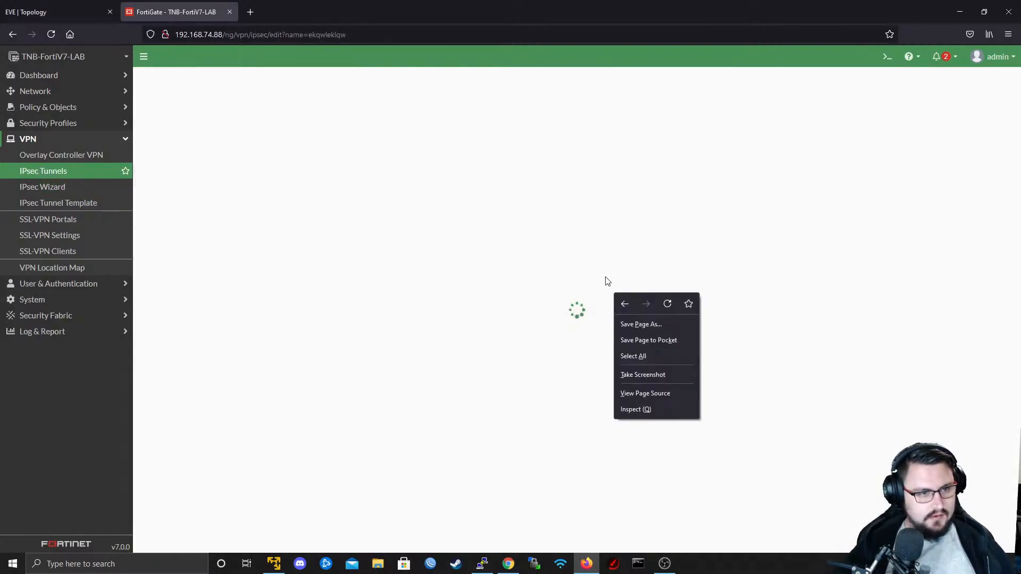
left_click(548, 223)
- Examine the new tunnel's Phase 1 encryption and authentication and Phase 2 settings, and cancel the tunnel's creation
scroll(548, 222, "down", 6)
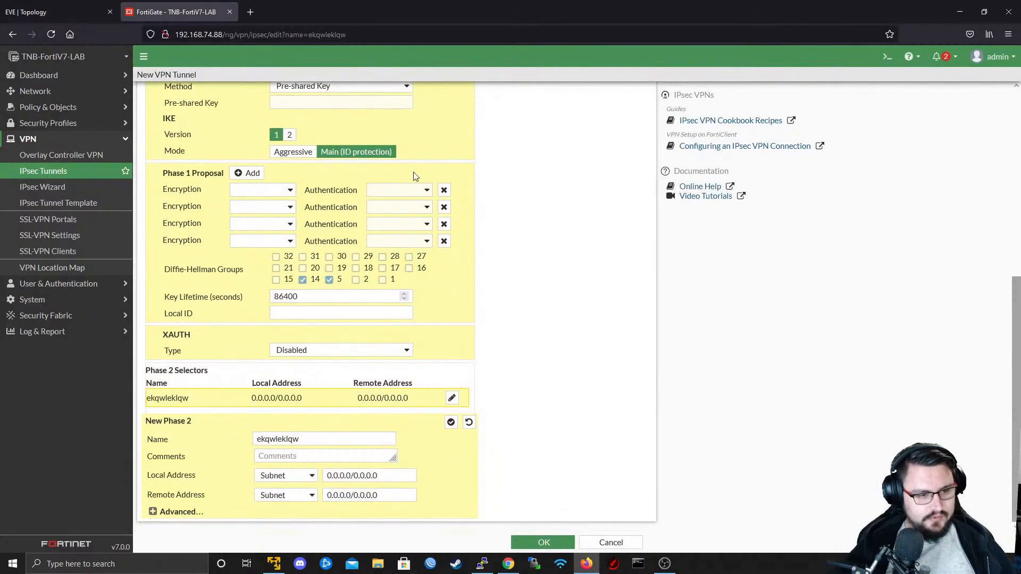
scroll(394, 208, "up", 4)
scroll(382, 213, "up", 1)
scroll(574, 321, "down", 5)
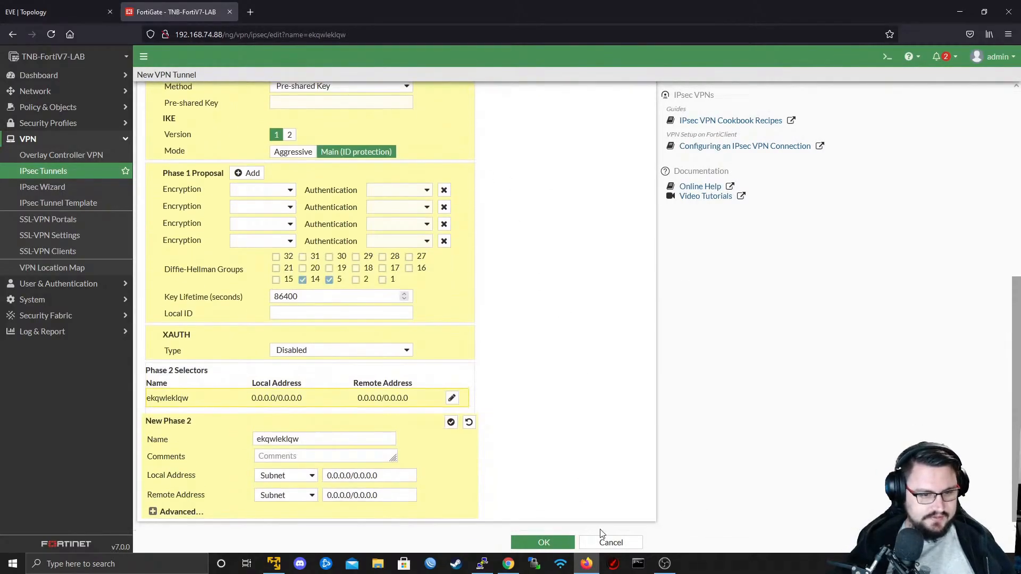
left_click(620, 545)
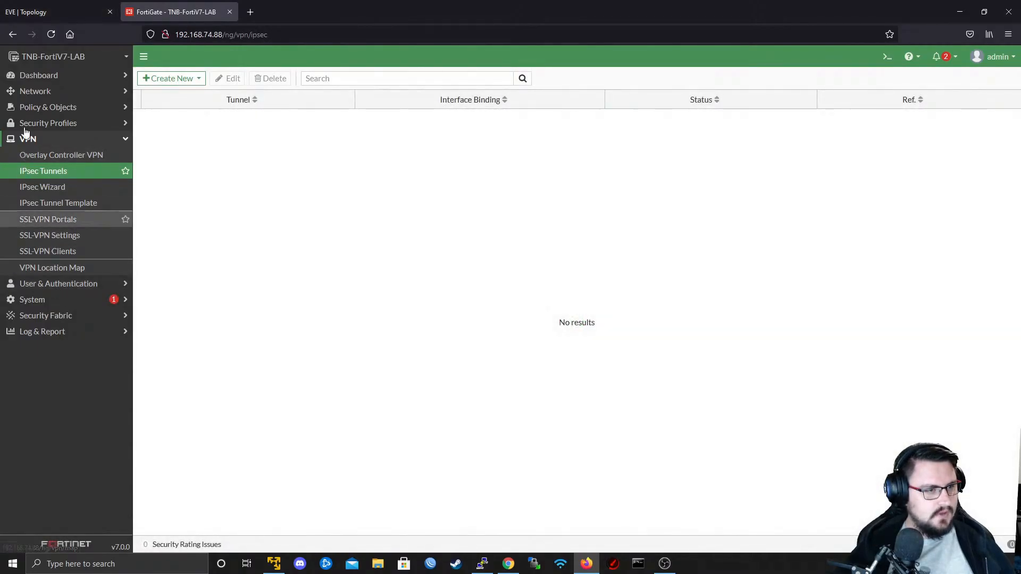
- Return to the EVE-NG topology and open the telnet console of the Fortinet node in the blue box
left_click(24, 5)
left_click(318, 306)
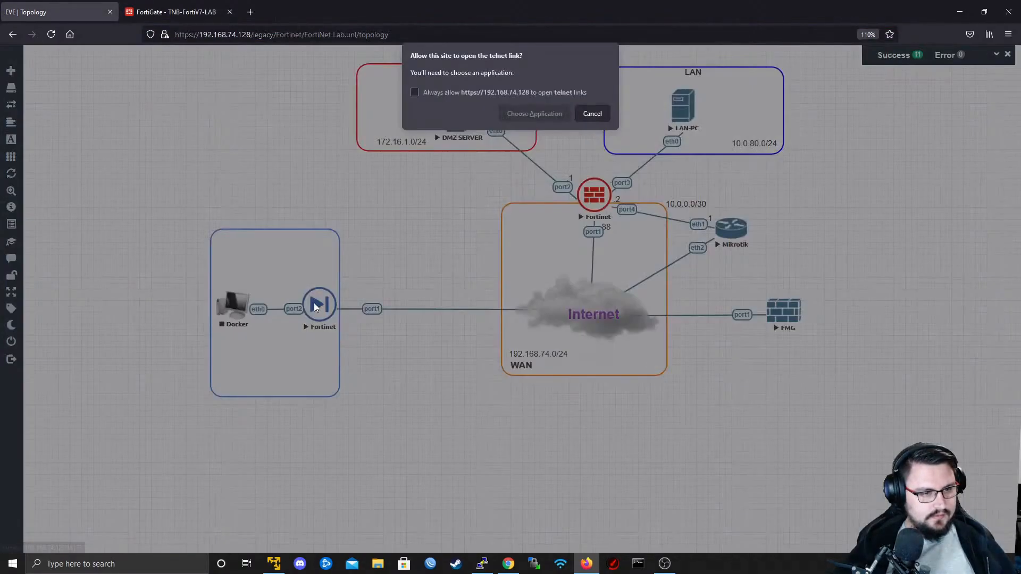
left_click(530, 114)
left_click(546, 171)
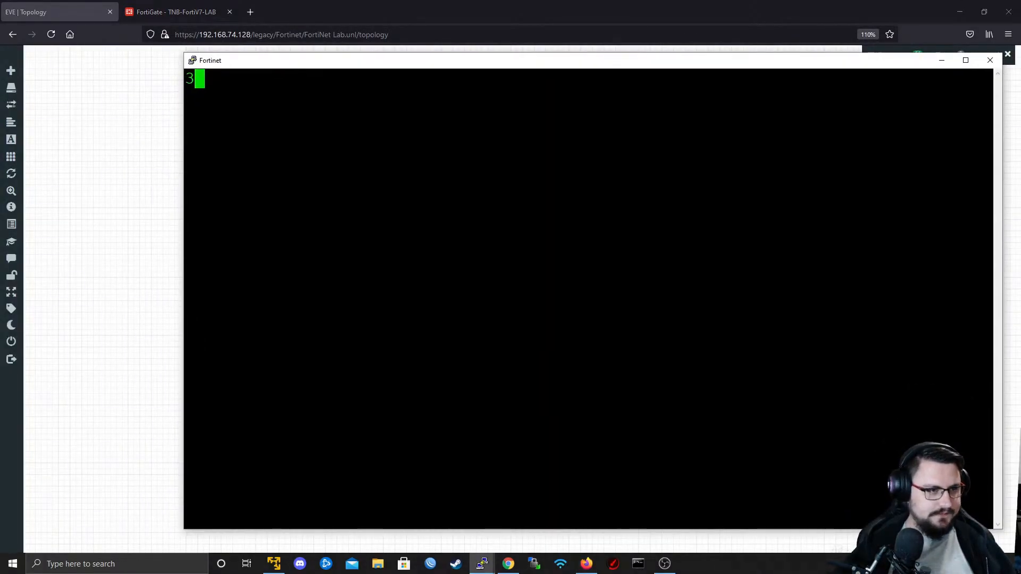
- Log in to the FortiGate-VM64-KVM console as admin, setting and confirming a new account password
key("Return")
type("admin")
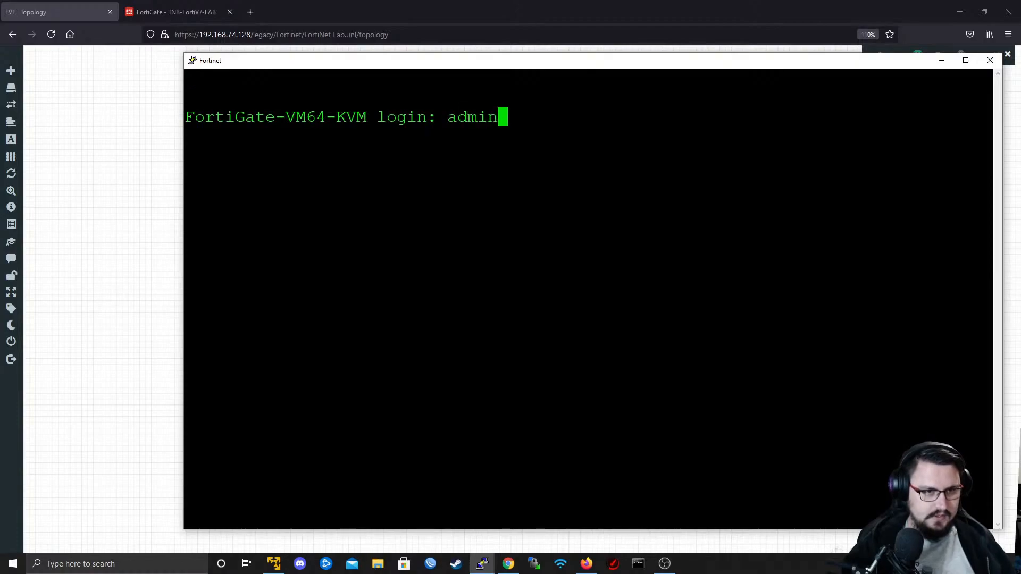
key("Return")
key("Return")
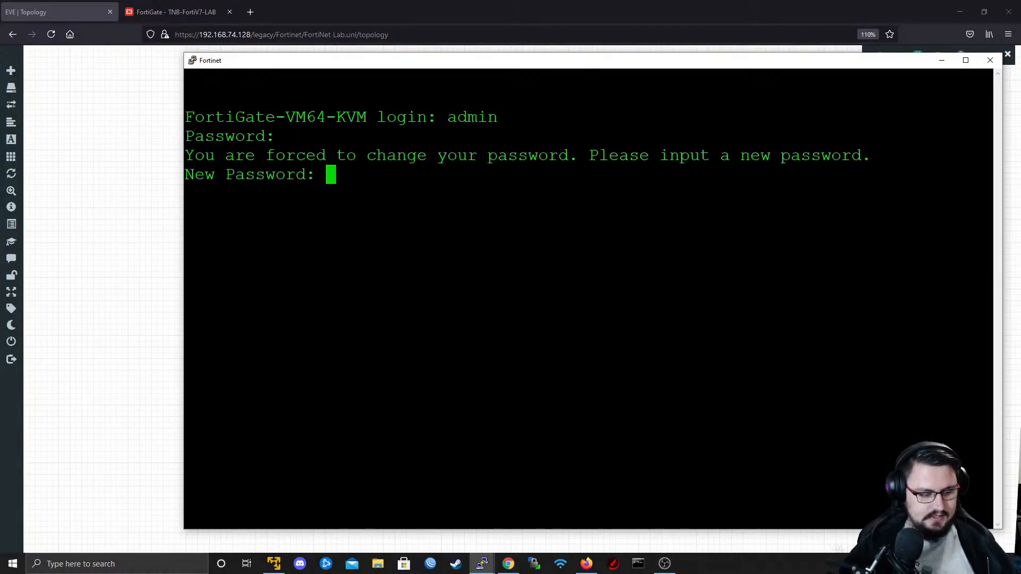
key("Return")
key("Return")
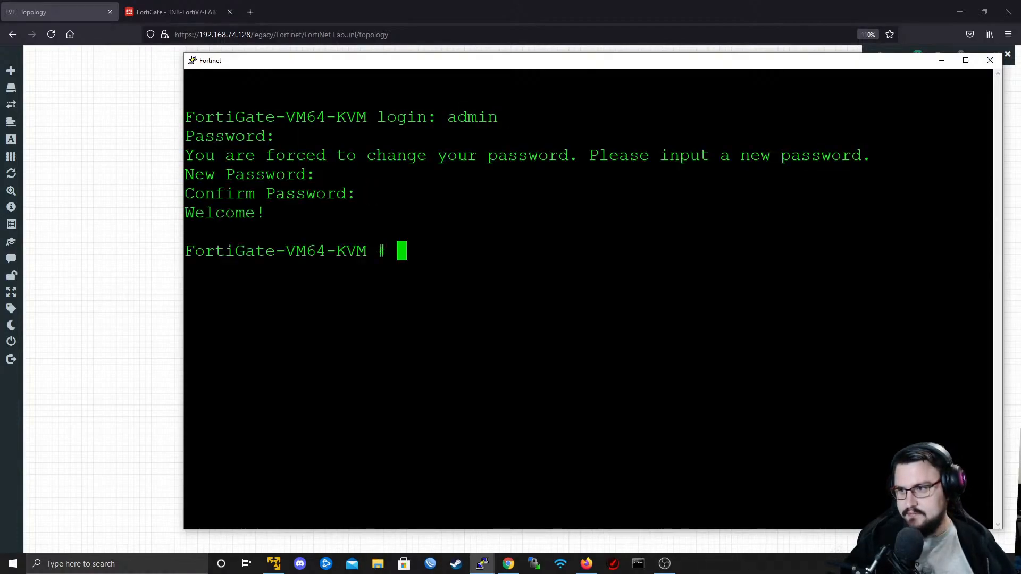
key("Return")
key("Return")
key("Return")
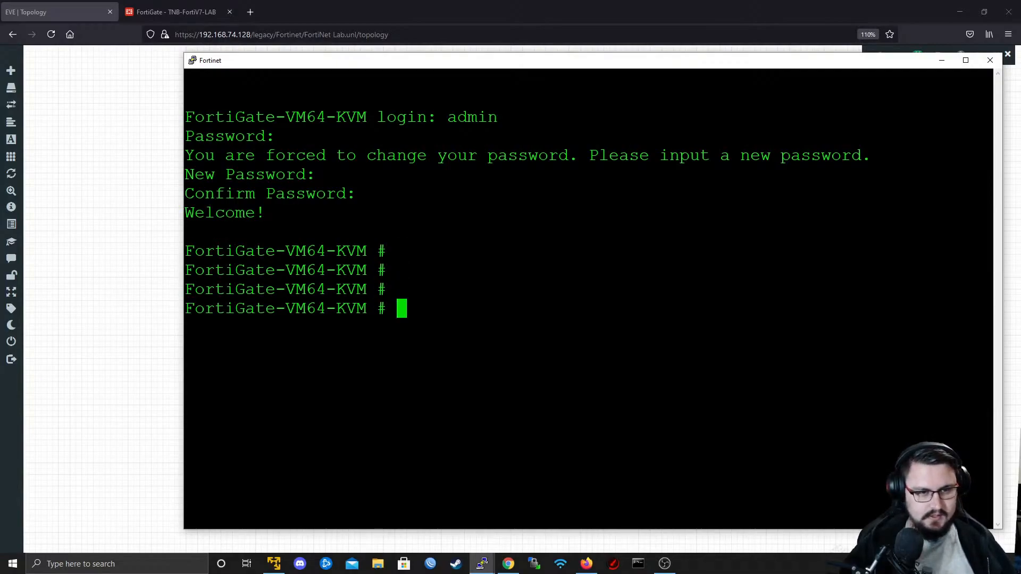
- Open port1 in the system interface configuration and set its addressing mode to static
type("config system interface")
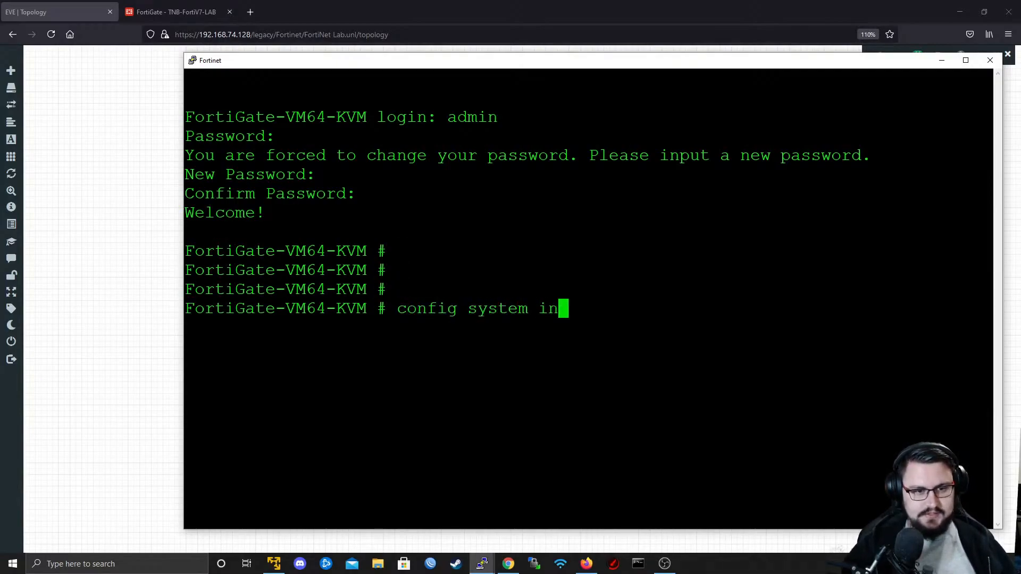
key("Return")
type("edit port1")
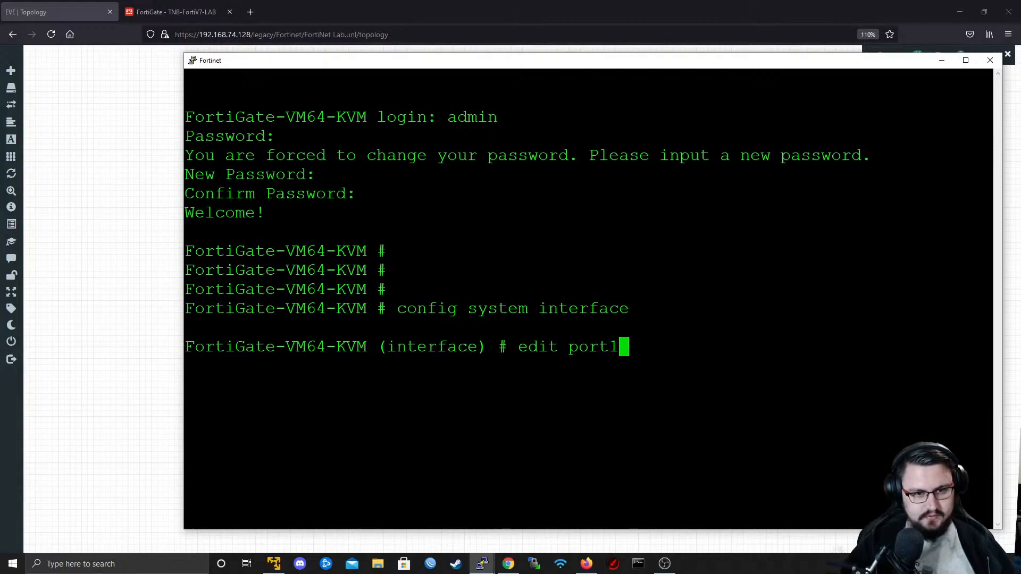
key("Return")
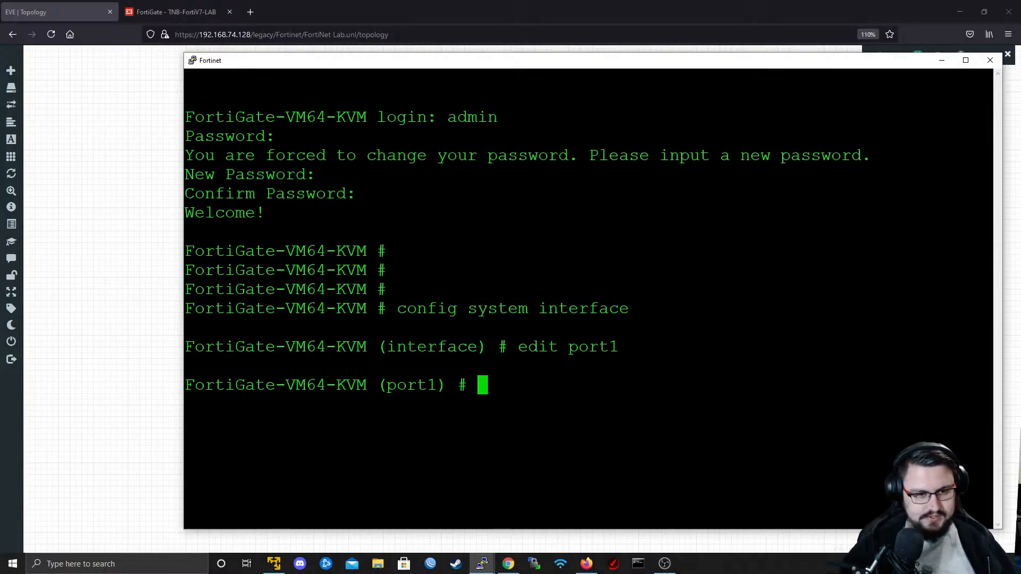
type("set mode static")
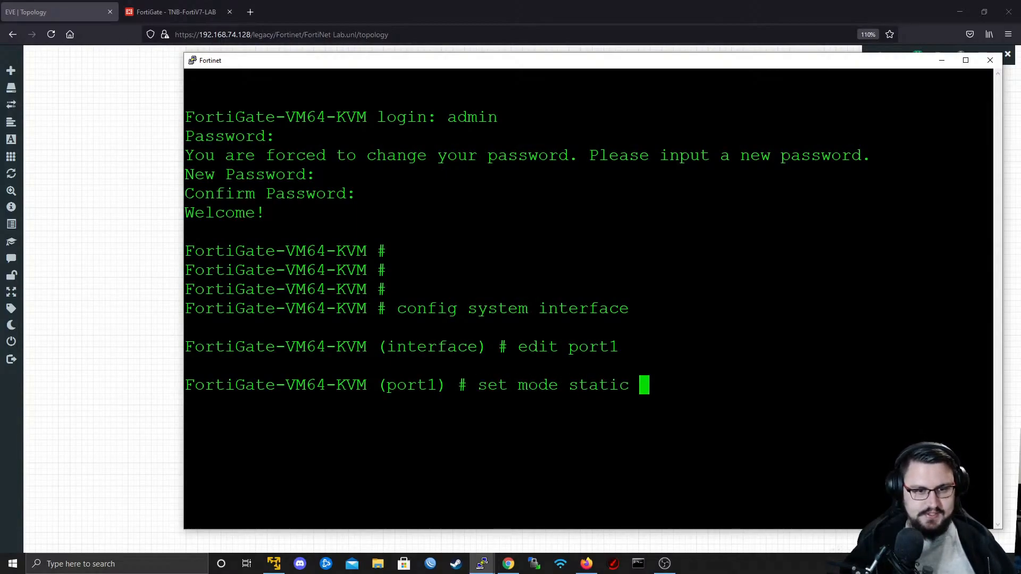
key("Return")
- Set port1's IP address to 192.168.74.70/24
type("set")
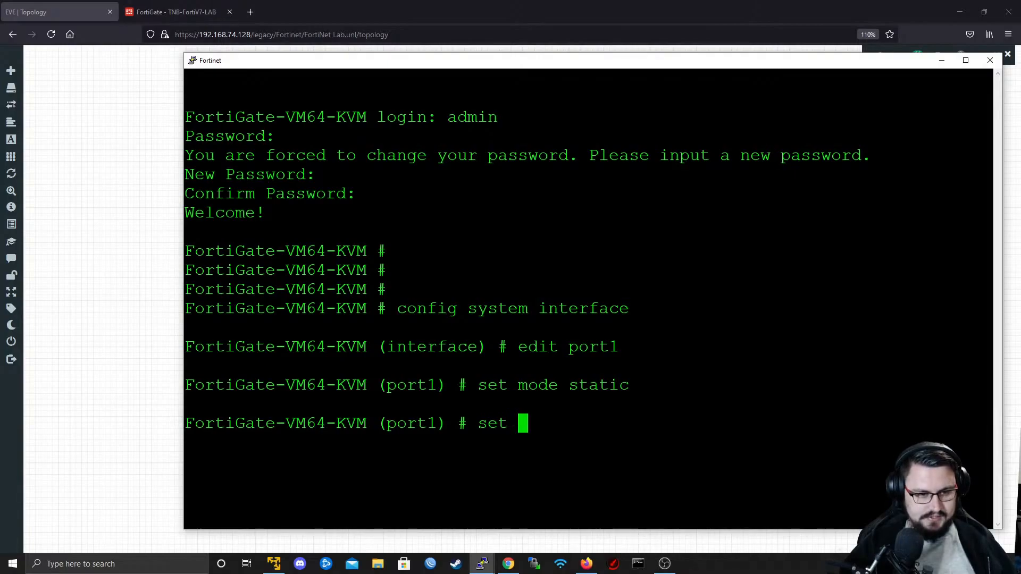
type(" ip 192")
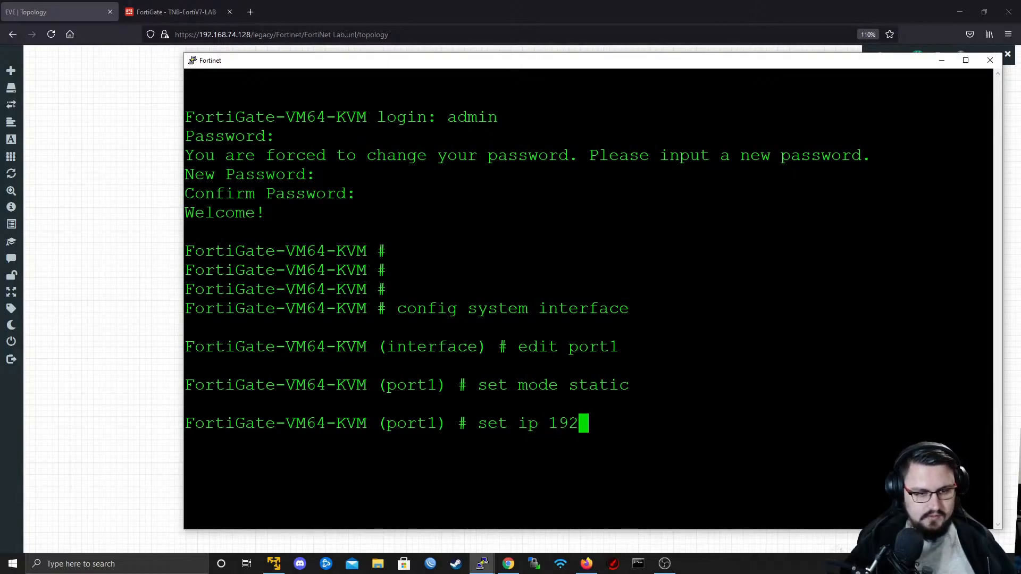
type(".168.74")
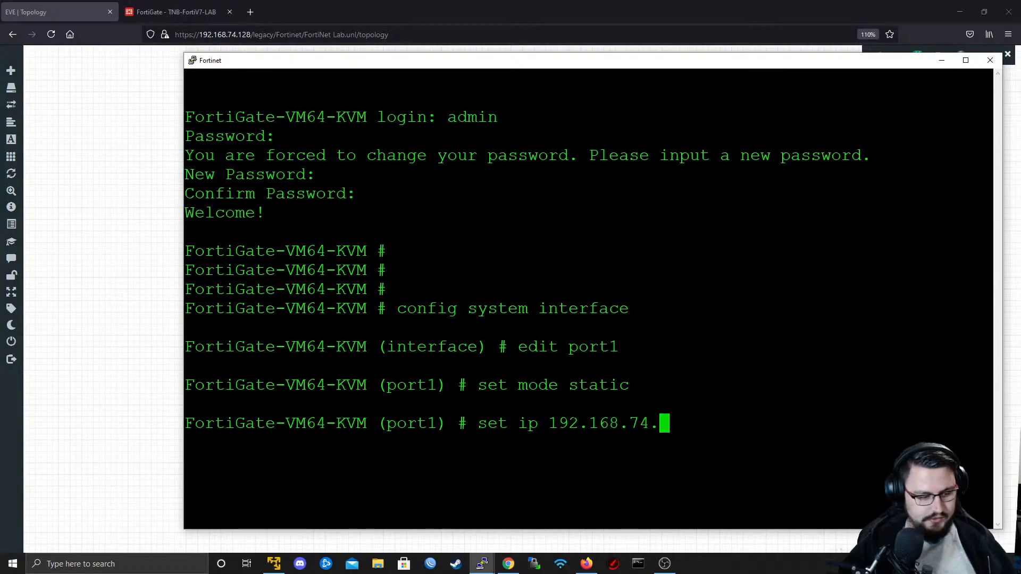
type(".70")
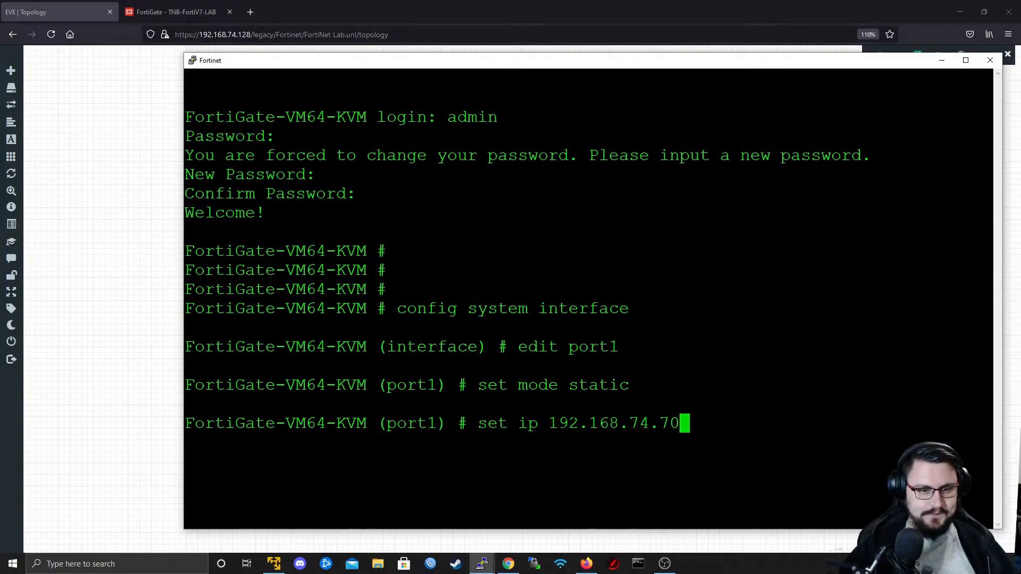
type("/24")
key("Return")
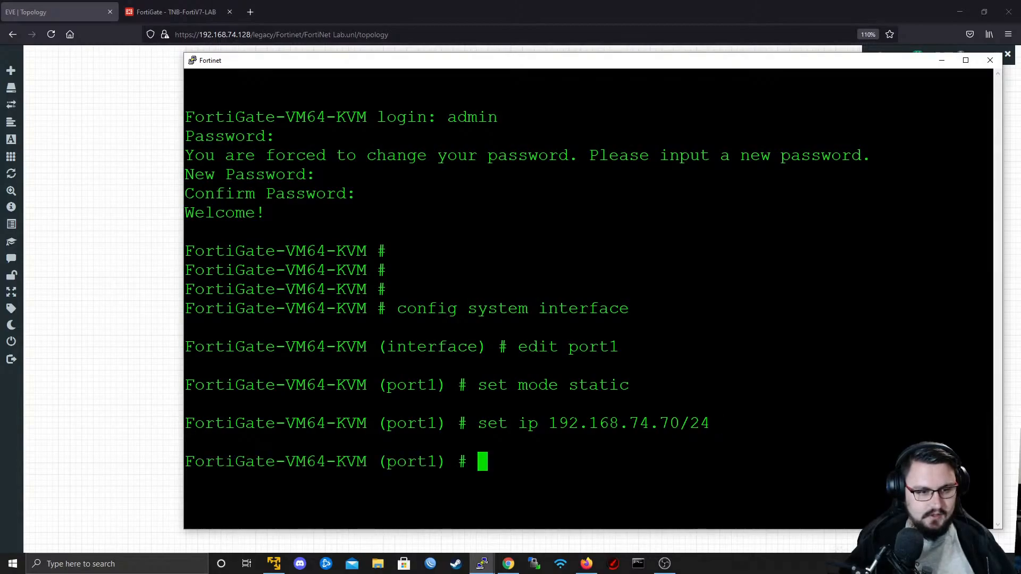
- Save the port1 entry with next and finish the interface configuration with end
type("next")
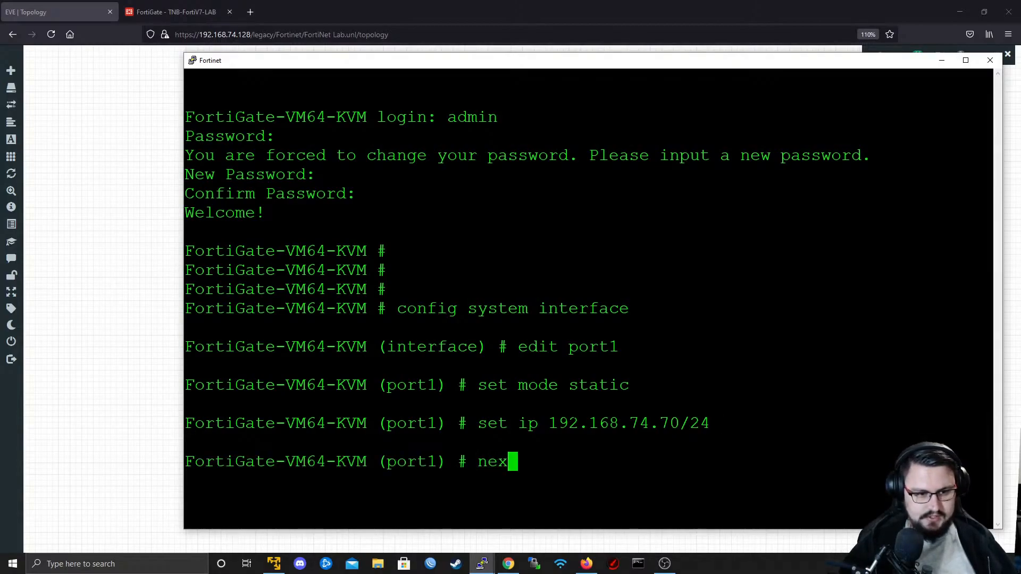
key("Return")
type("e")
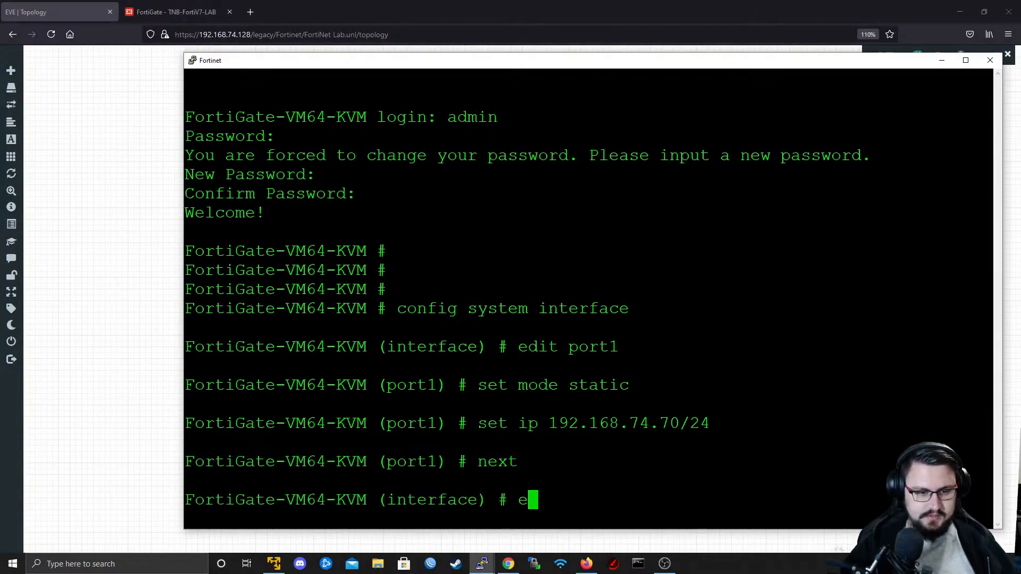
type("dnnd")
key("Return")
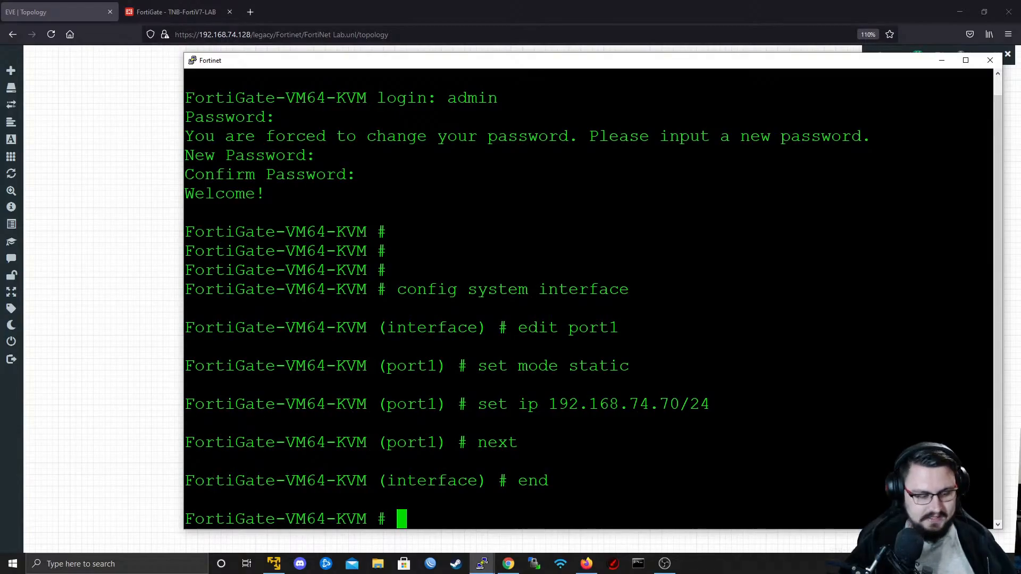
type("cpmfog")
key("BackSpace")
key("BackSpace")
key("BackSpace")
key("BackSpace")
key("BackSpace")
key("BackSpace")
key("BackSpace")
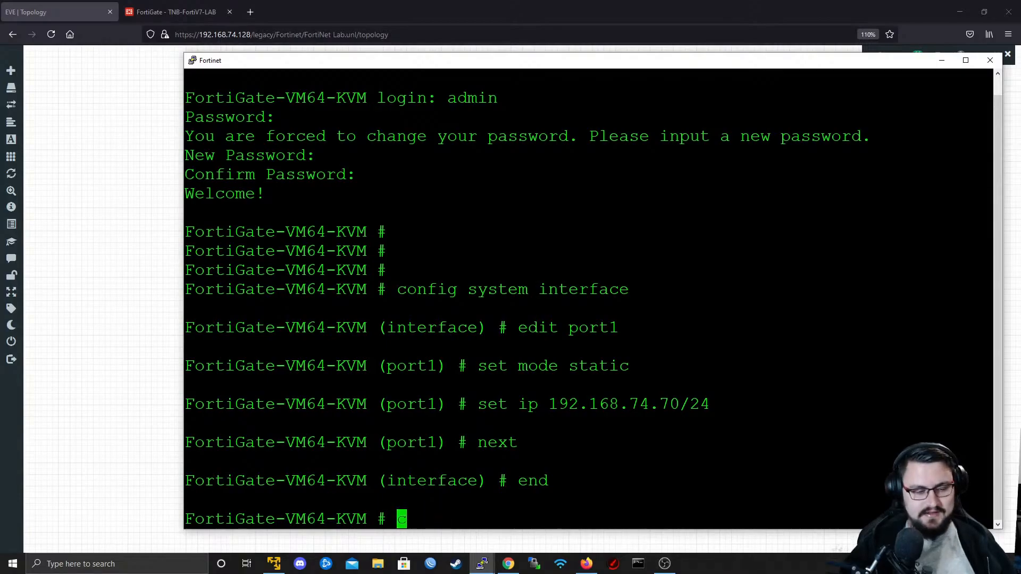
type("confi")
key("BackSpace")
key("BackSpace")
type("fig")
key("Return")
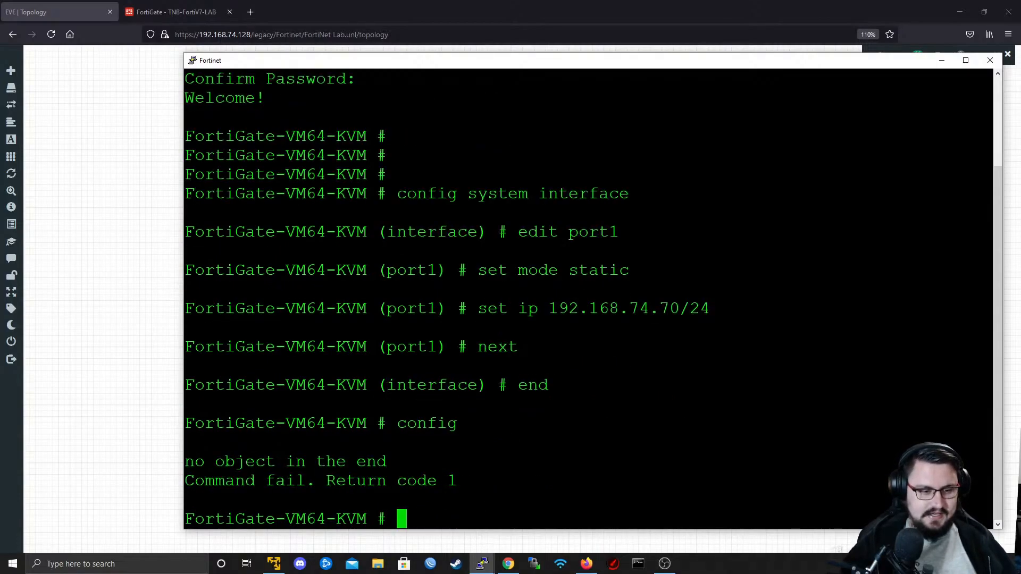
- Enter the router static configuration and add a new route entry with ID 0
type("config")
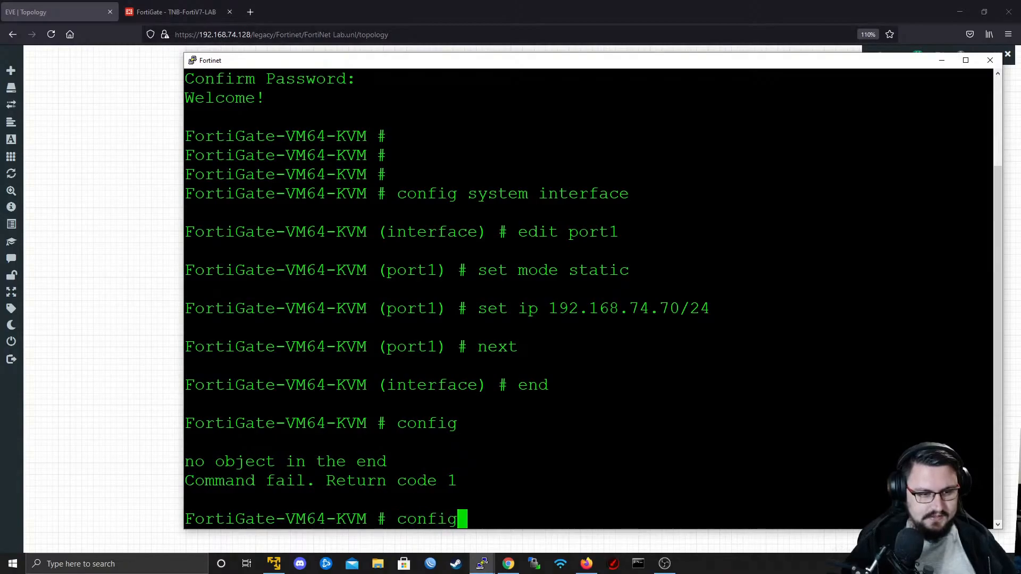
type(" syste")
key("BackSpace")
key("BackSpace")
key("BackSpace")
key("BackSpace")
key("BackSpace")
type("rou")
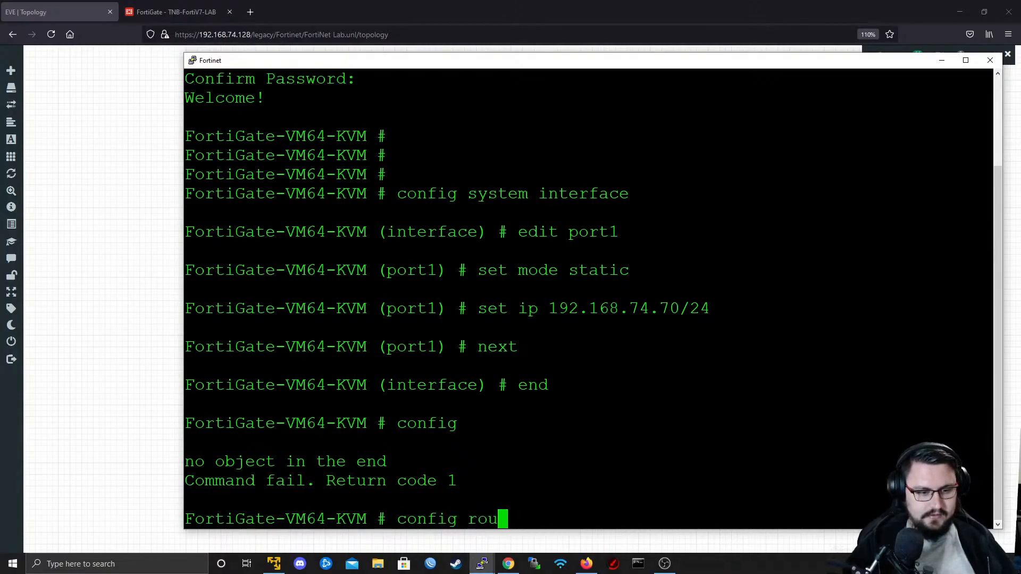
type("ter static")
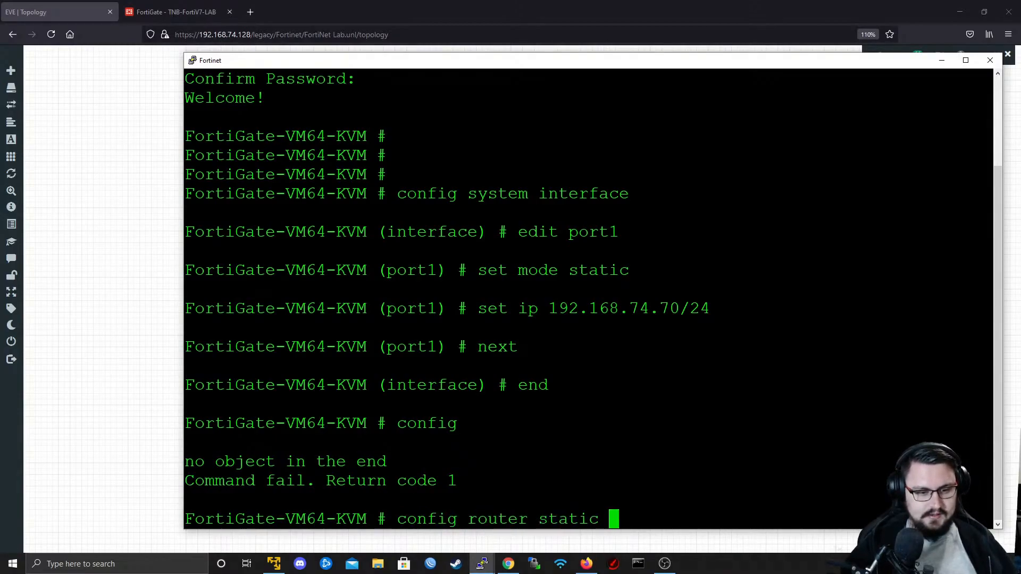
key("Return")
type("edit 0")
key("Return")
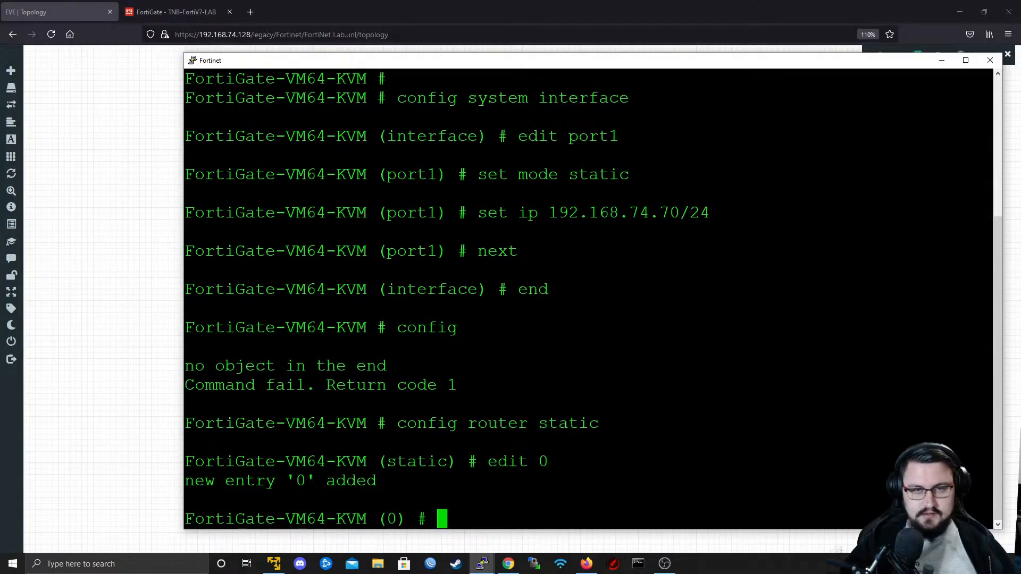
- Set the static route's destination to 0.0.0.0/0 and its gateway to 192.168.74.2
type("se")
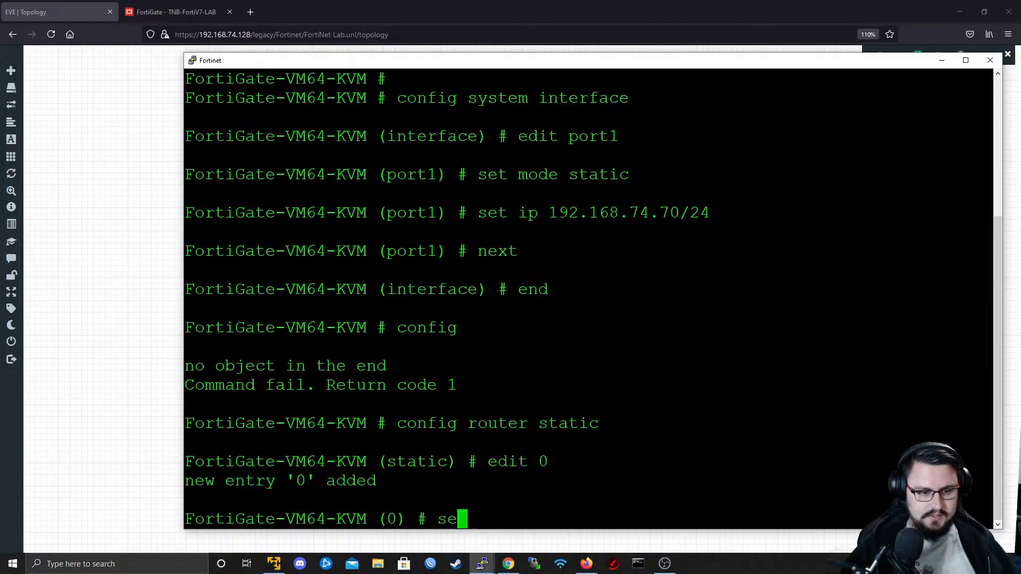
type("t dst 0.0.00.0")
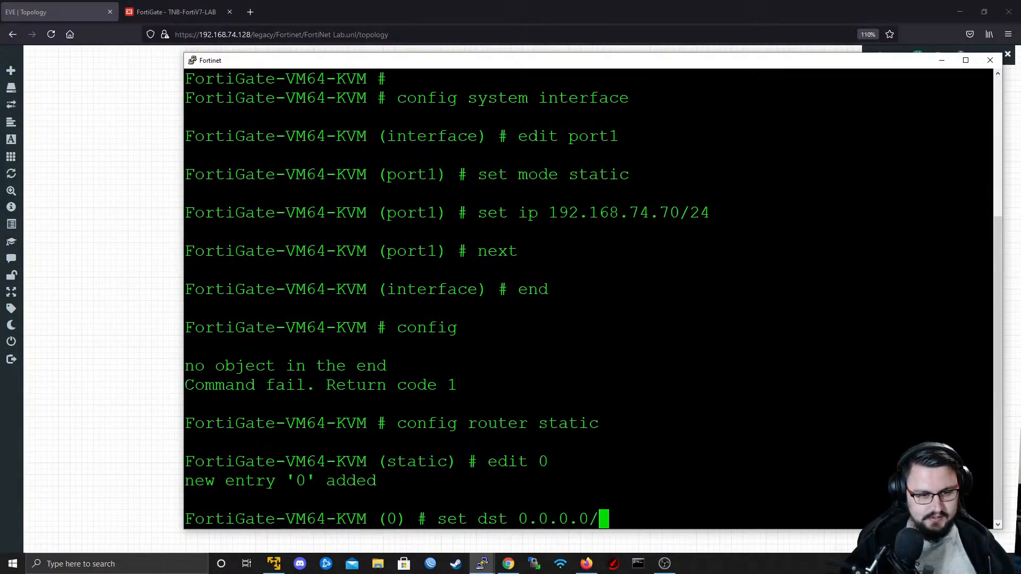
type("/0")
key("Return")
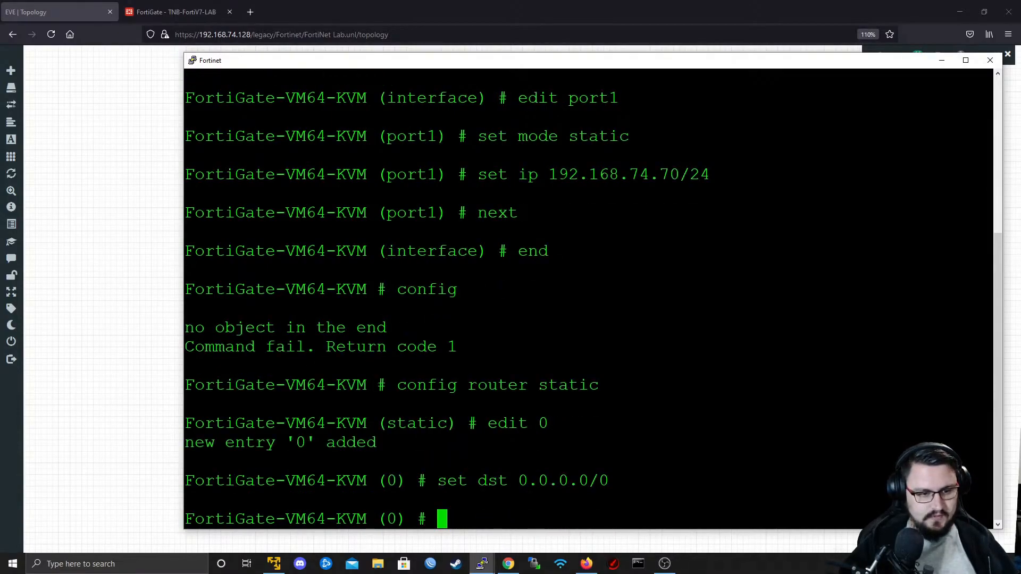
type("set gateway ")
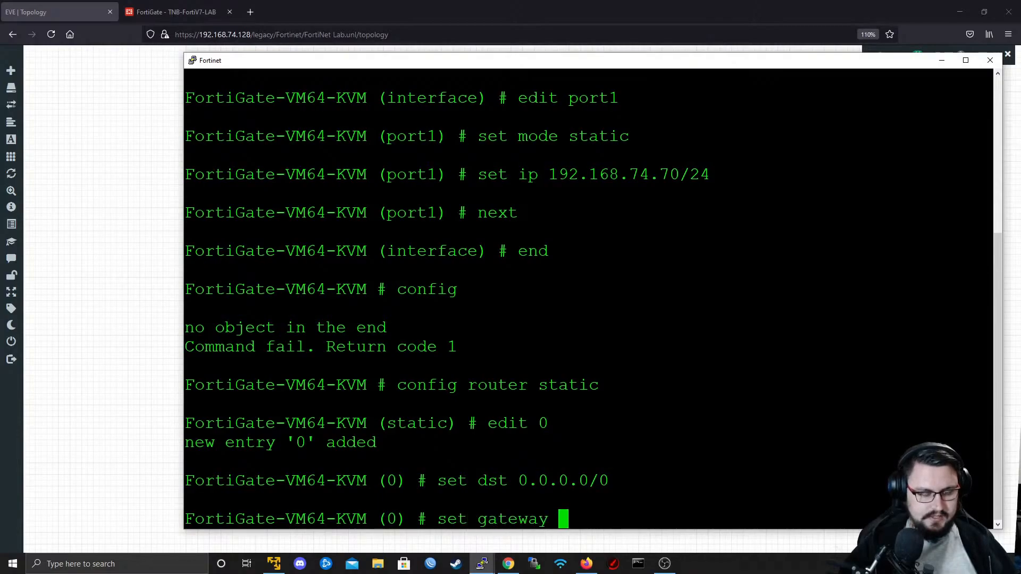
type("192.168.")
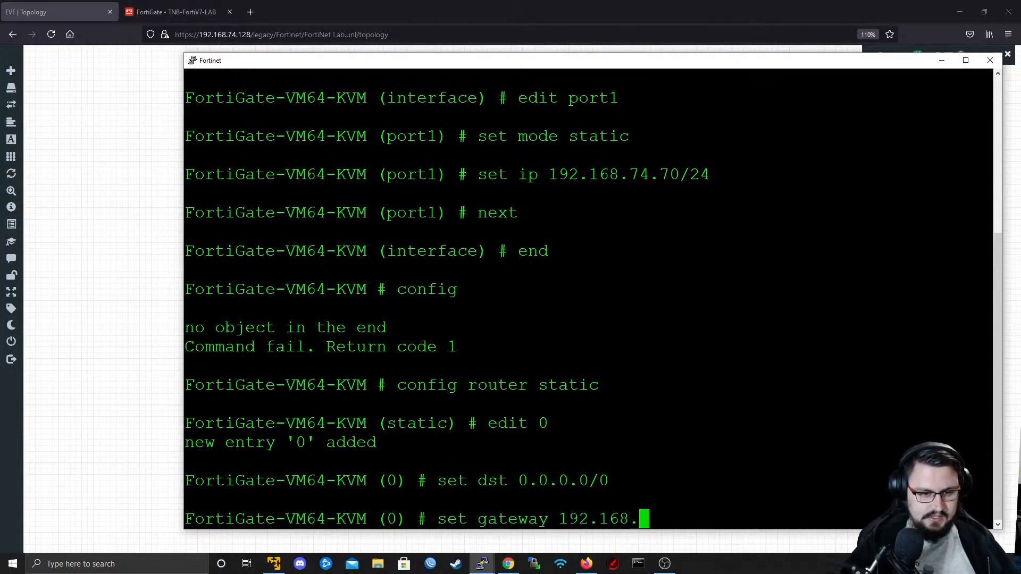
type("74.2")
key("Return")
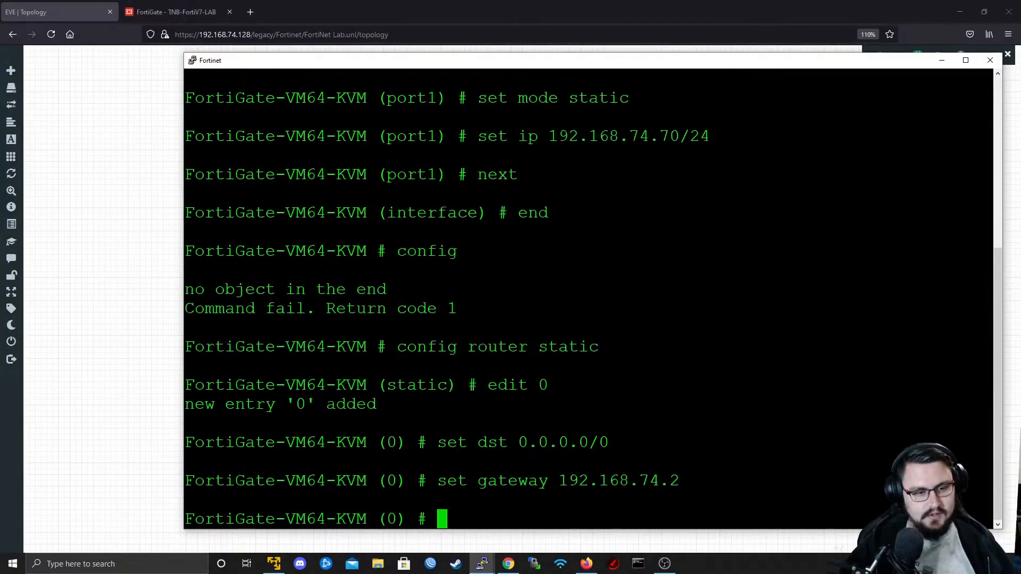
- Set port1 as the outgoing device of the default static route
type("set device port")
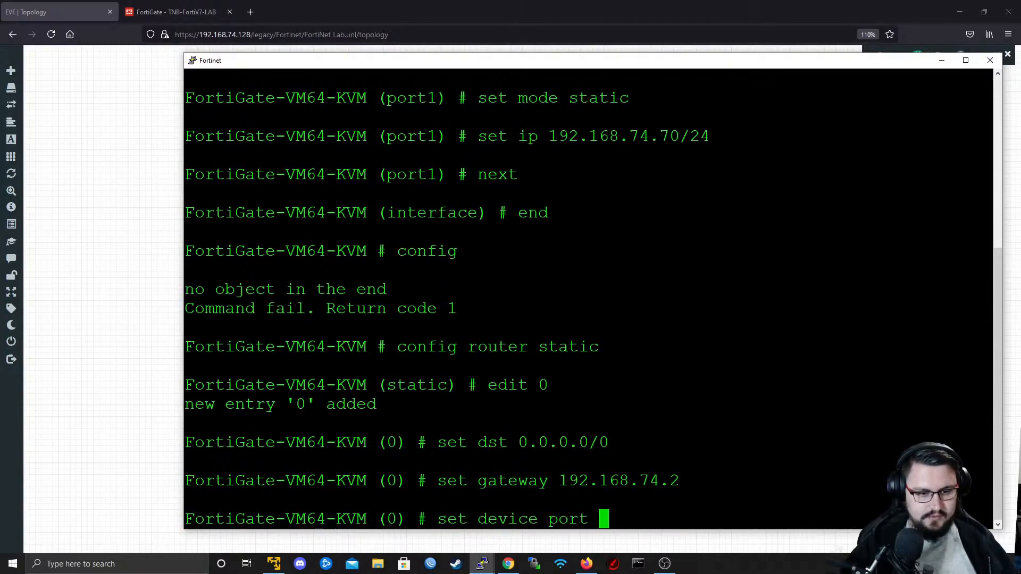
key("BackSpace")
type("1")
key("Return")
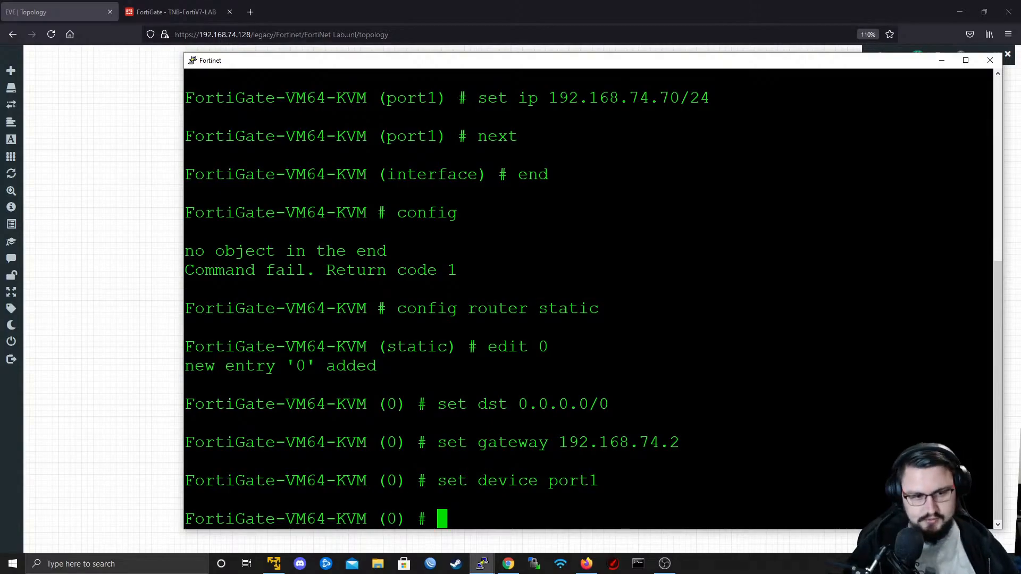
- Save the static route entry with next and leave the router configuration with end
type("next")
key("Return")
type("e")
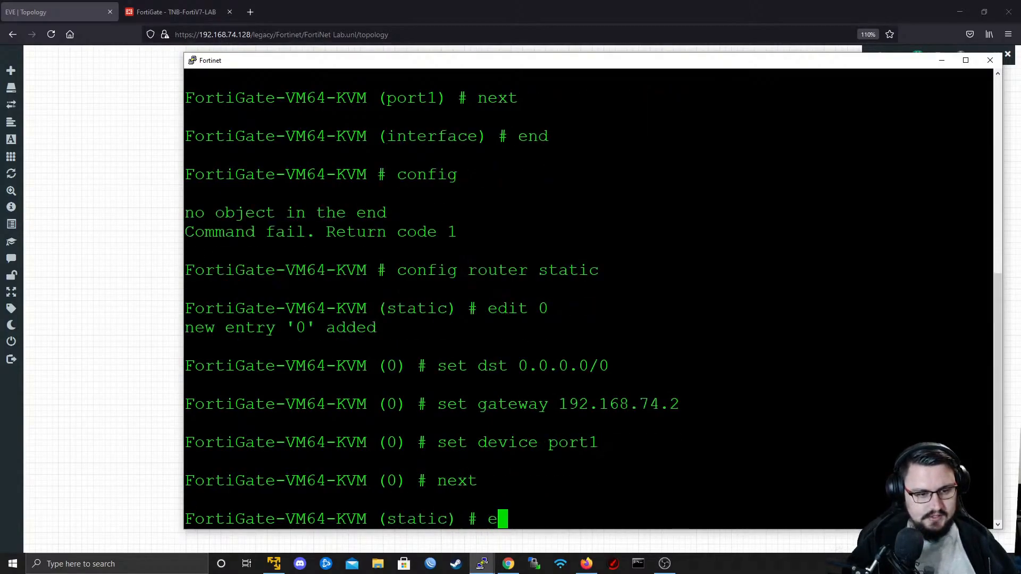
type("nd")
key("Return")
- Test the firewall's internet connectivity by executing a ping to 8.8.8.8
key("Return")
key("Return")
type("execute p")
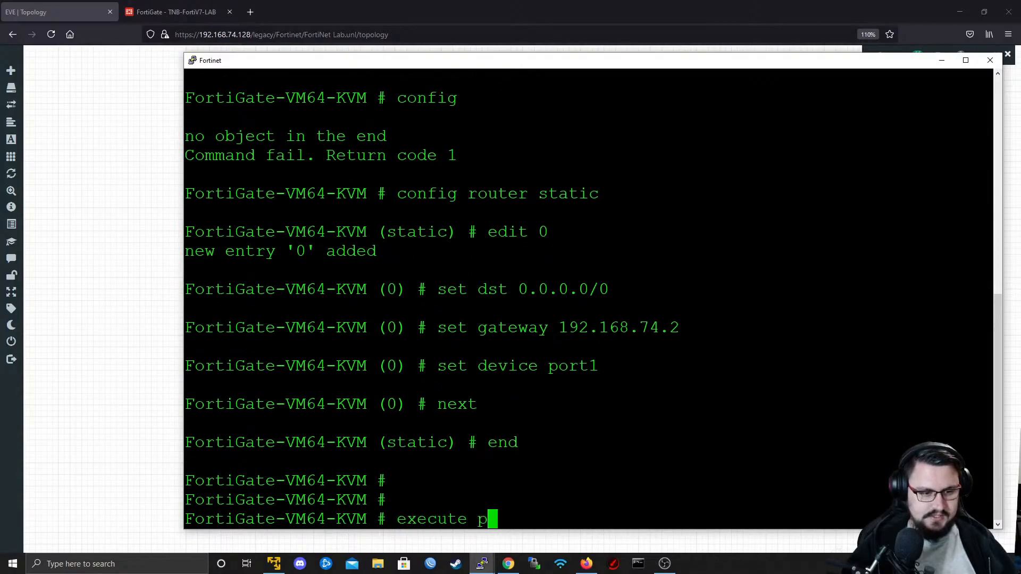
type("ing 8.8.8")
key("Return")
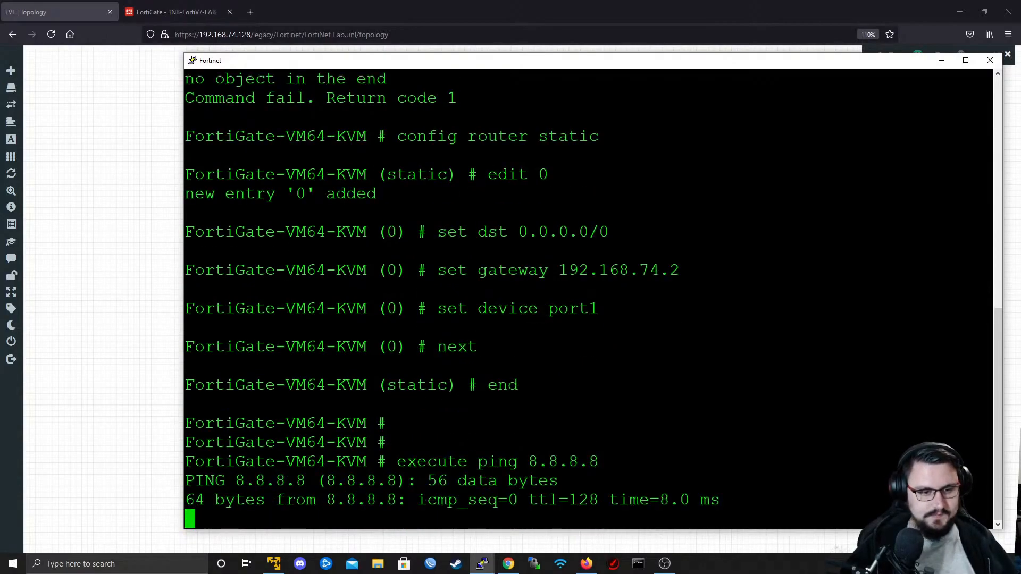
scroll(589, 298, "up", 9)
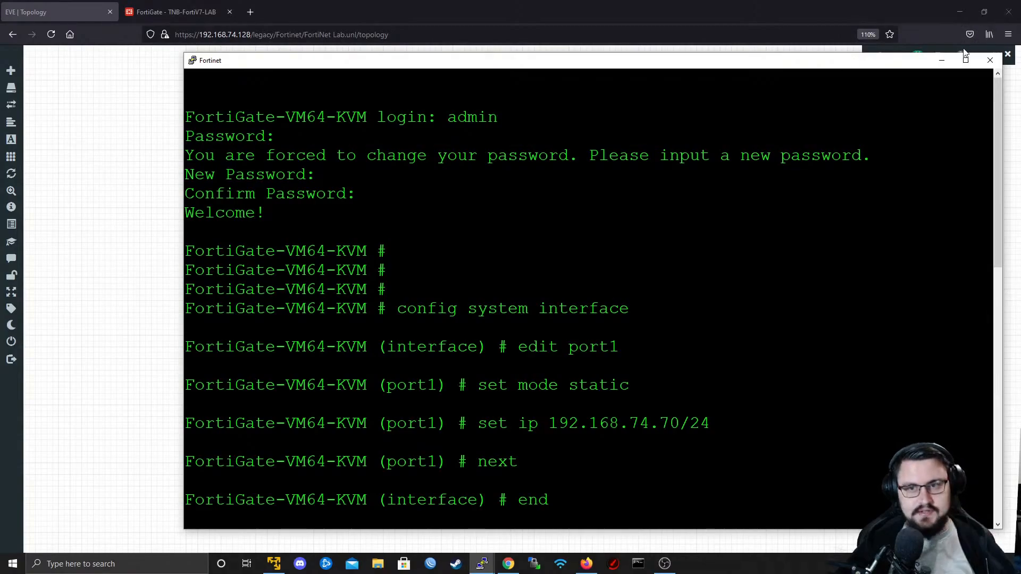
left_click(941, 60)
key("alt+Tab")
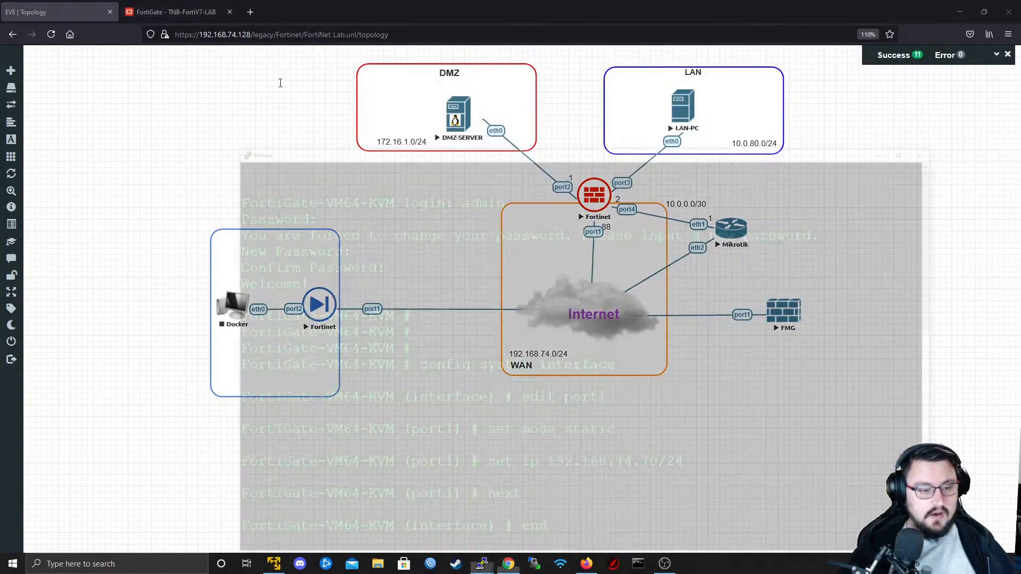
scroll(589, 298, "down", 10)
key("Up")
key("Up")
key("Up")
key("Up")
key("Up")
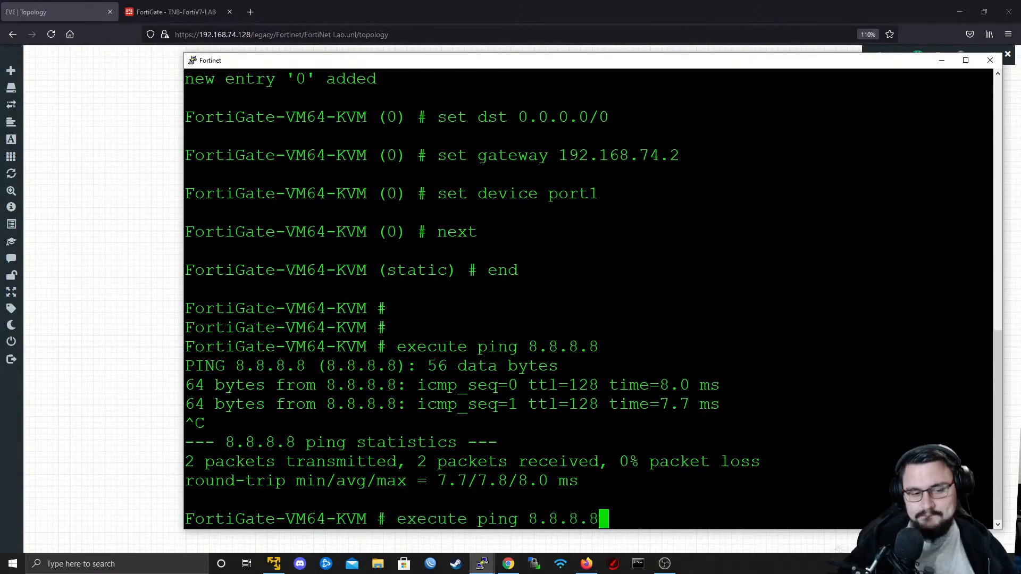
key("Down")
key("Down")
key("Down")
key("Down")
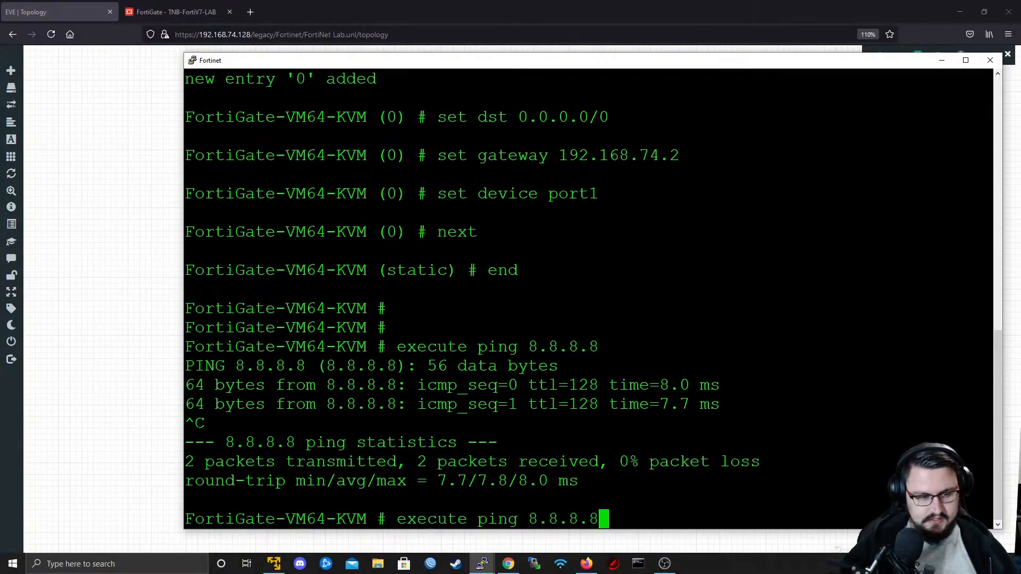
key("BackSpace")
key("BackSpace")
key("BackSpace")
key("BackSpace")
key("BackSpace")
key("BackSpace")
key("BackSpace")
key("BackSpace")
key("BackSpace")
key("BackSpace")
key("BackSpace")
key("BackSpace")
key("BackSpace")
key("BackSpace")
key("BackSpace")
key("BackSpace")
key("BackSpace")
key("BackSpace")
key("BackSpace")
- Enter the system interface configuration again and open port1 for editing
type("confi")
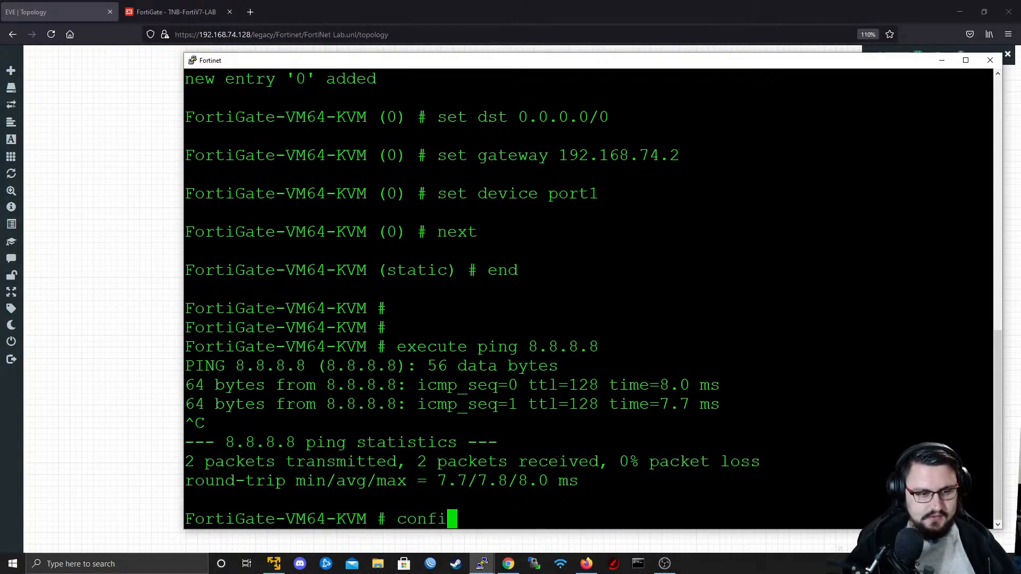
type("g system interface")
key("Return")
type("edit port1")
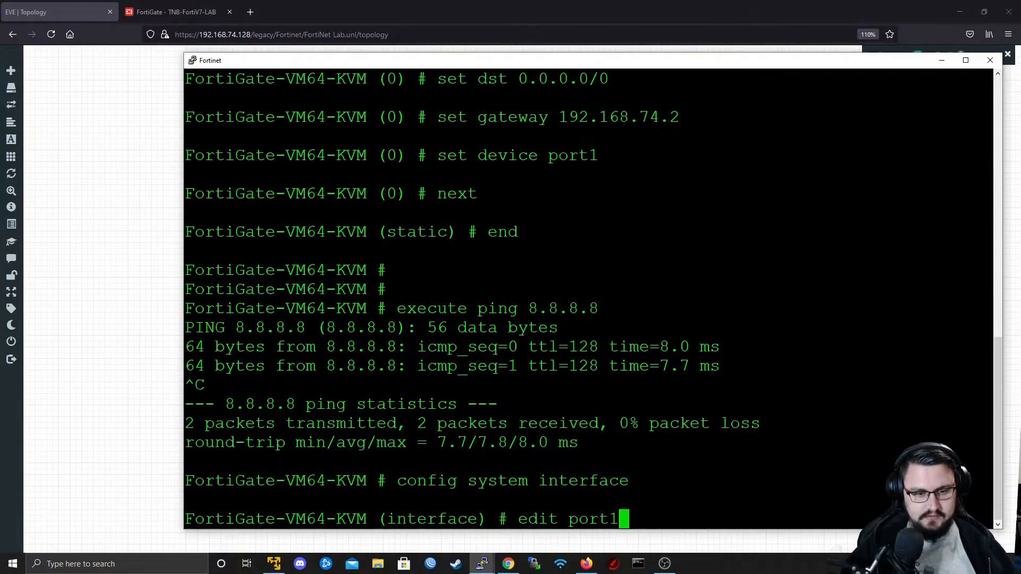
key("Return")
type("se")
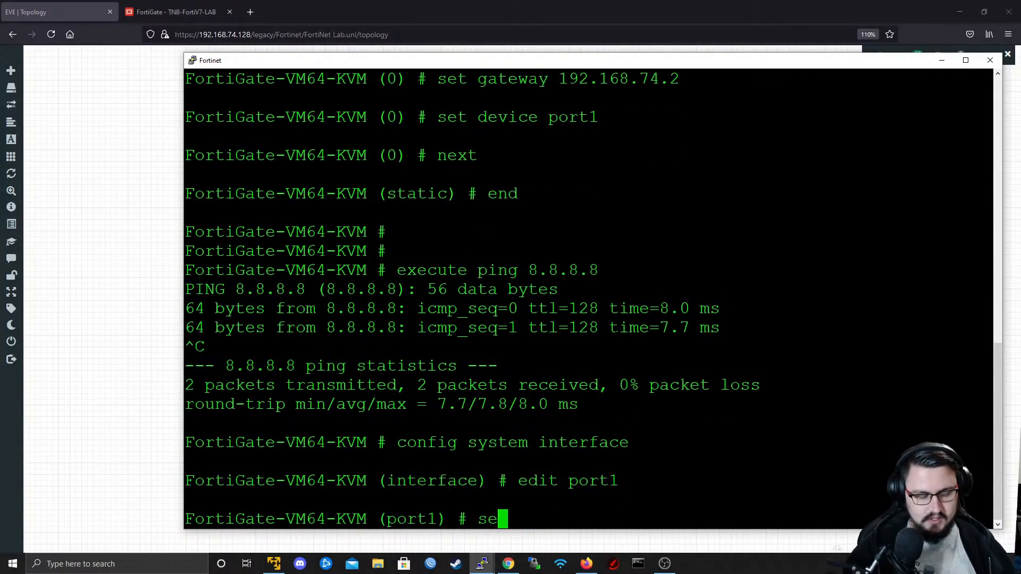
type("t allowaccess")
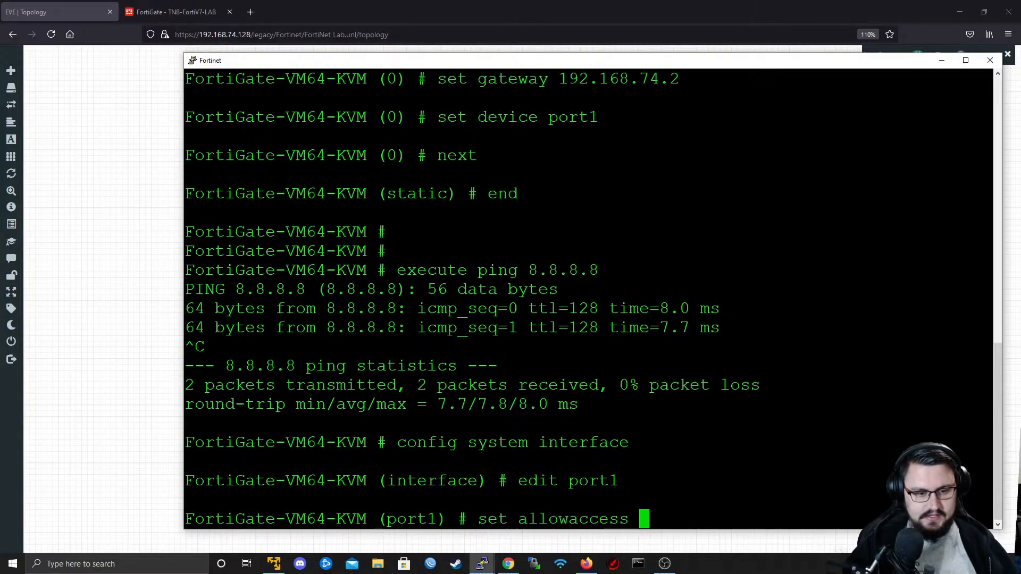
key("BackSpace")
key("BackSpace")
key("BackSpace")
key("BackSpace")
key("BackSpace")
key("BackSpace")
key("BackSpace")
key("BackSpace")
key("BackSpace")
key("BackSpace")
key("BackSpace")
key("BackSpace")
key("BackSpace")
key("BackSpace")
key("BackSpace")
key("BackSpace")
- Append http to port1's allowaccess list, keeping the access protocols already allowed
type("ap")
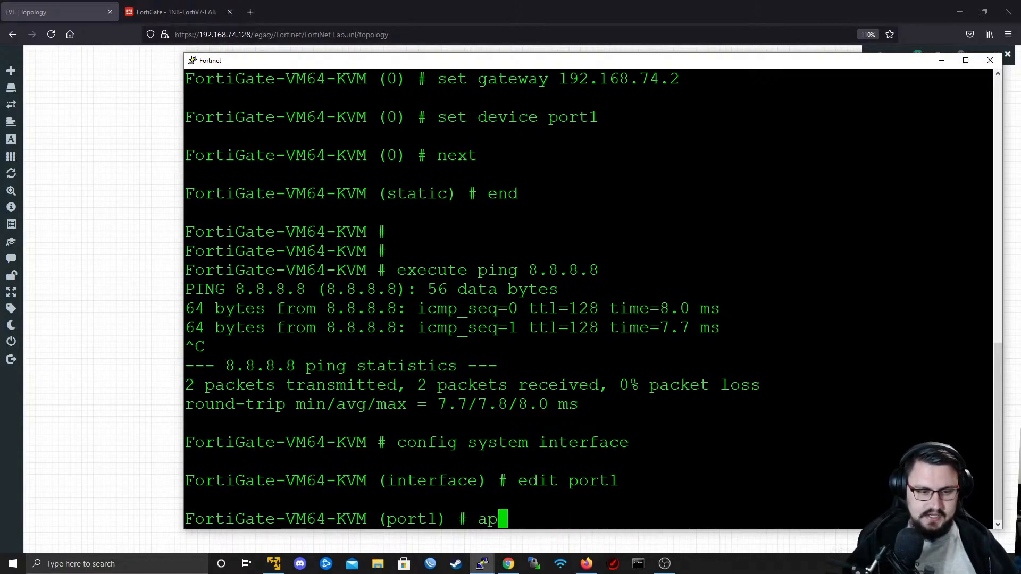
type("pend allowaccess")
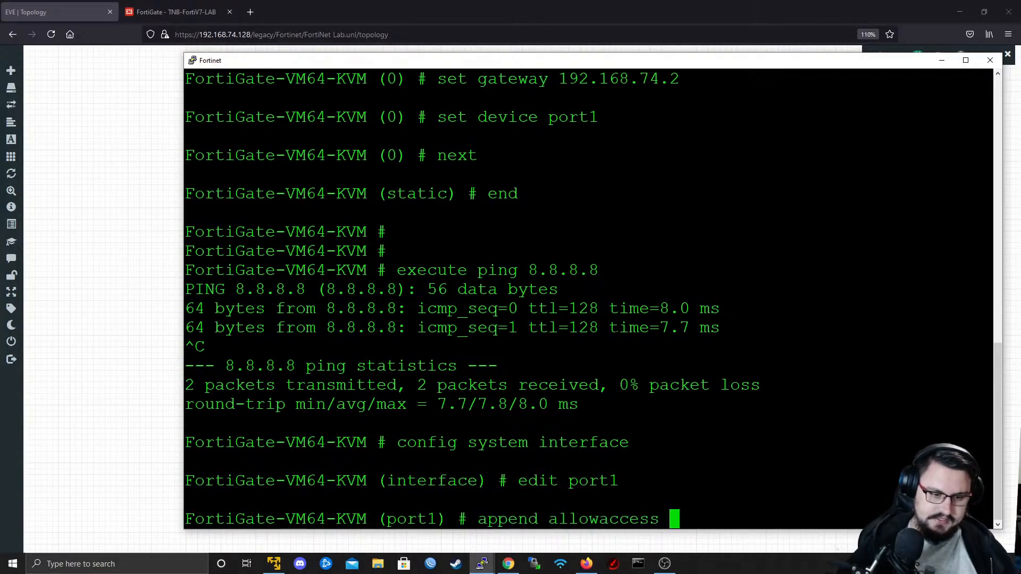
double_click(508, 519)
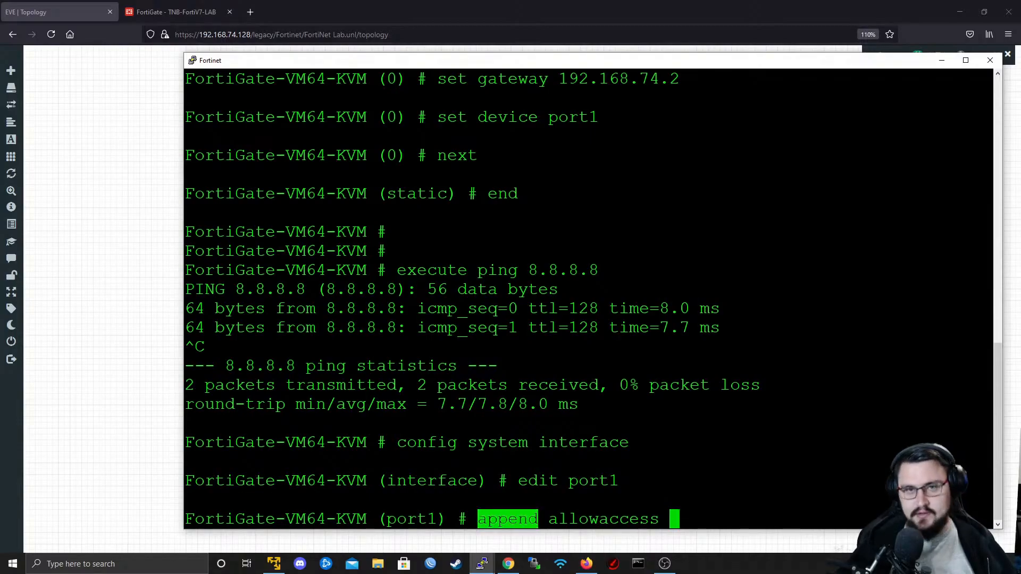
double_click(508, 462)
left_click(686, 529)
type("http")
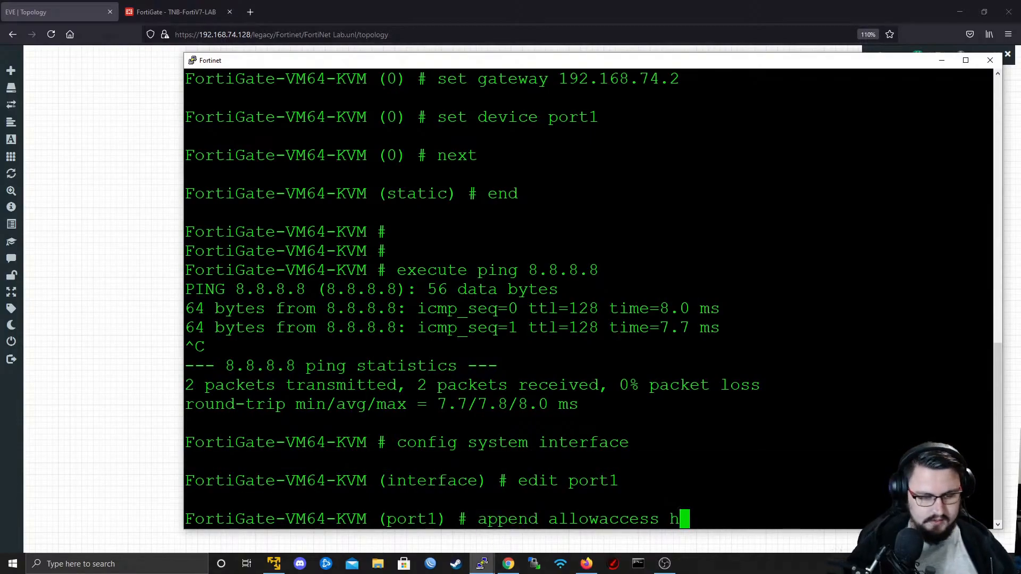
key("Return")
- Save port1's access change with next and close the interface configuration with end
type("next")
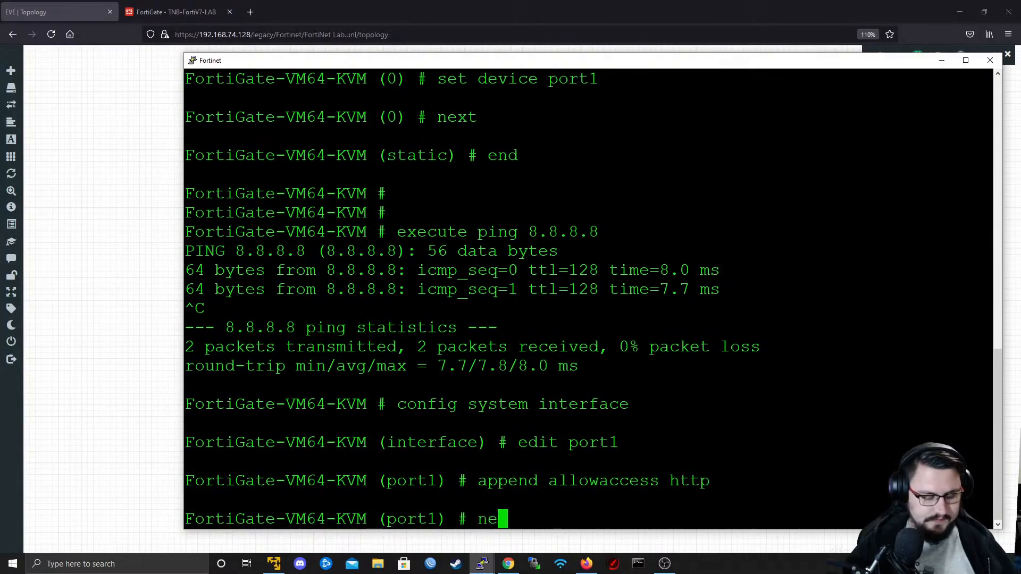
key("Return")
type("end")
key("Return")
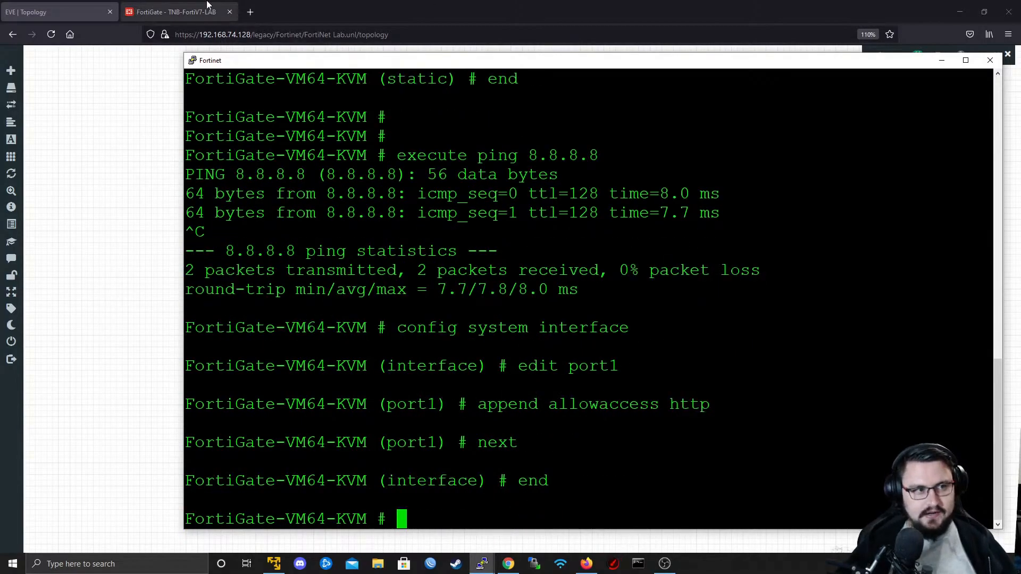
left_click(252, 12)
type("htt")
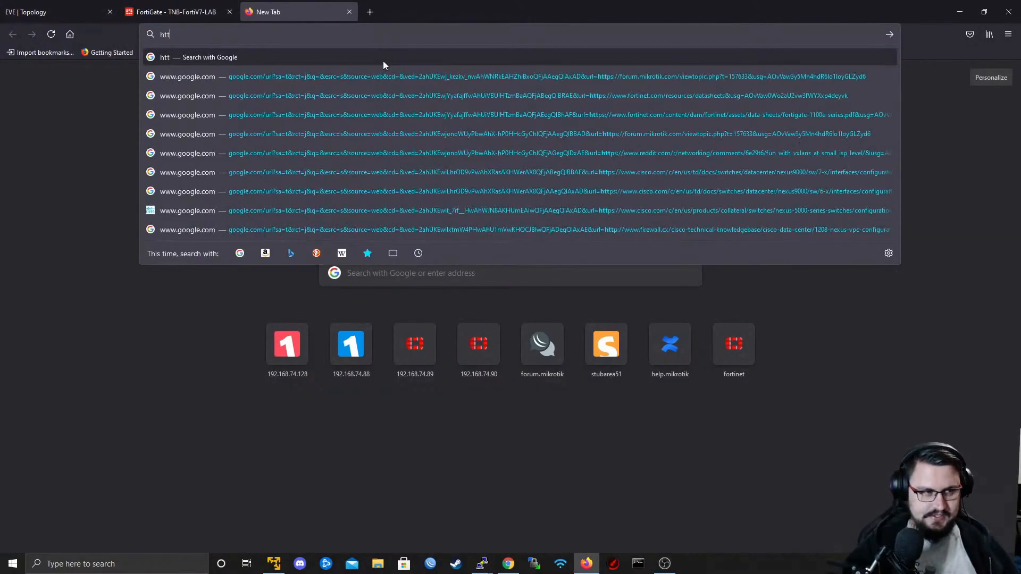
type("p://192.168.74")
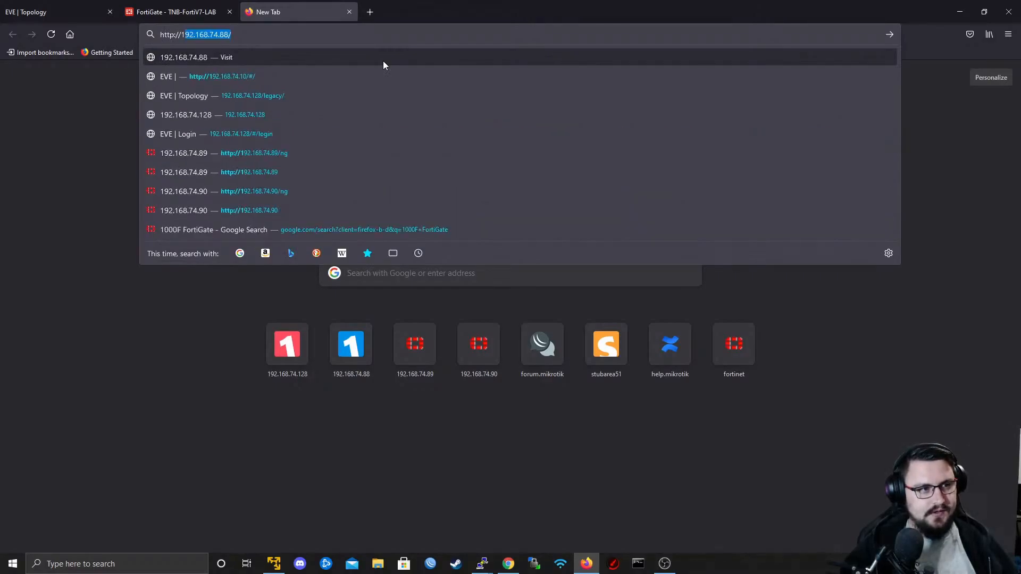
type(".")
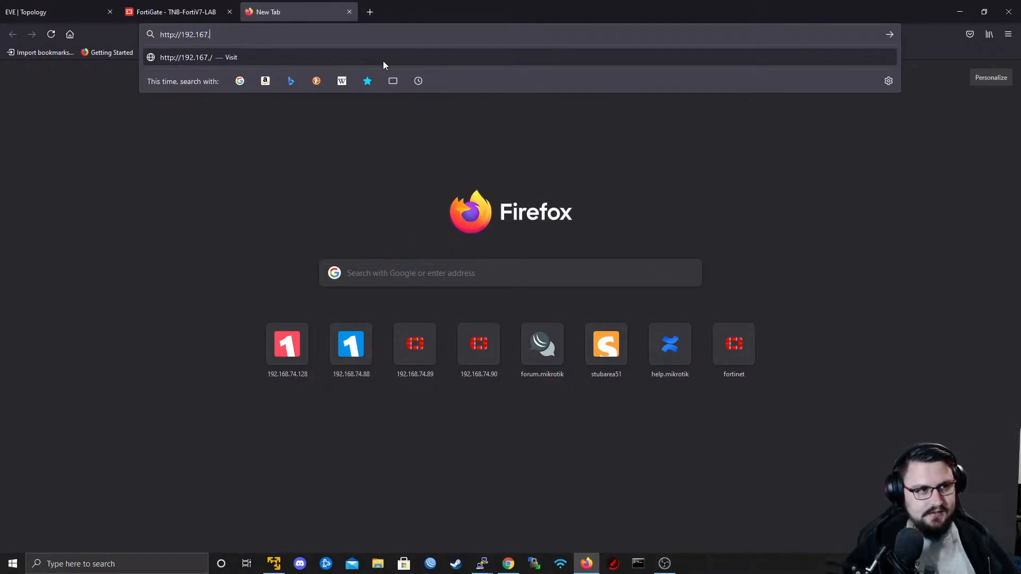
key("BackSpace")
key("BackSpace")
type("8.74.70")
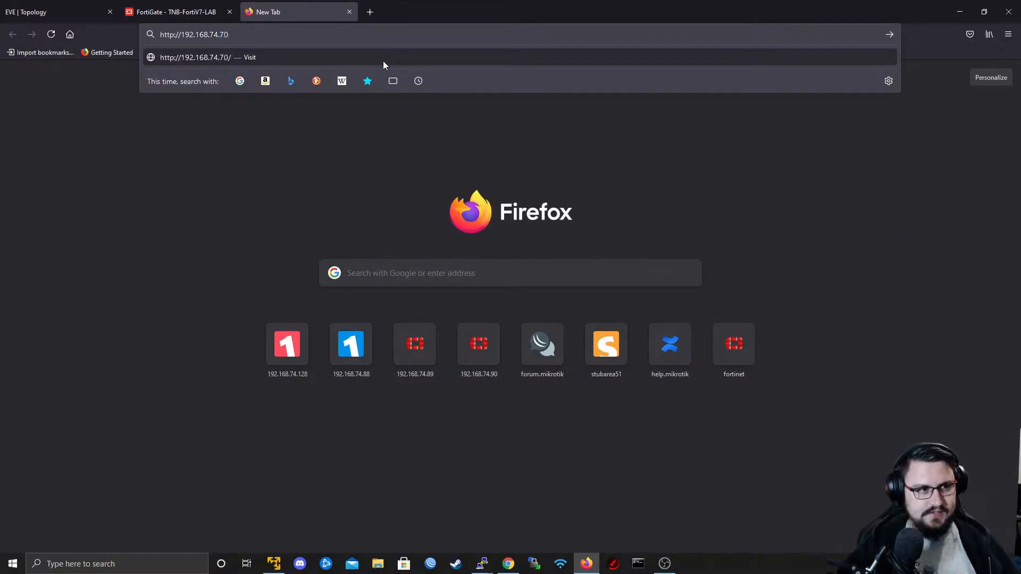
key("Return")
- Log in to the FortiGate as admin with the account password and decline saving the login in the browser
type("adm")
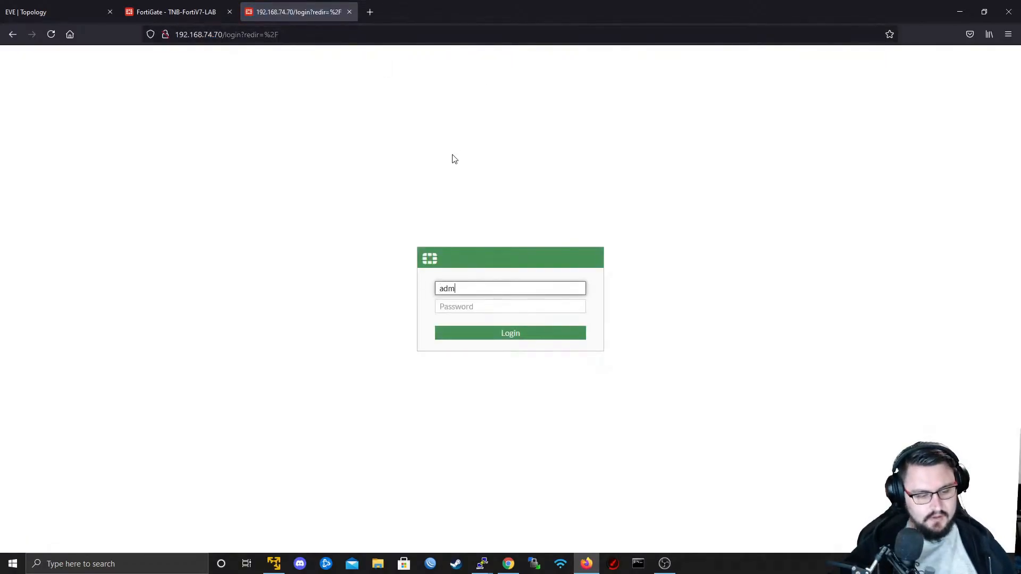
type("in")
key("Tab")
type("***")
key("Return")
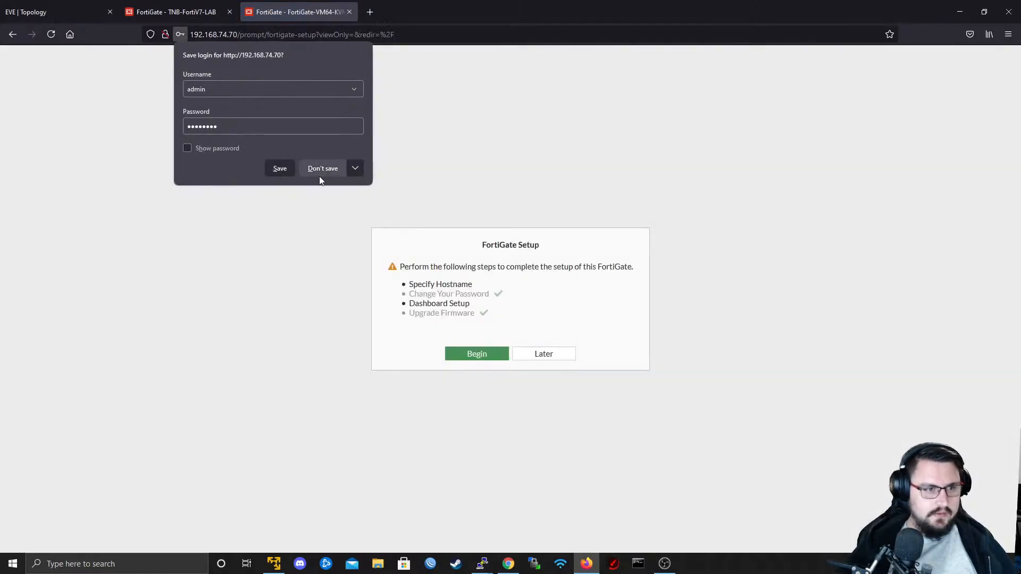
left_click(319, 177)
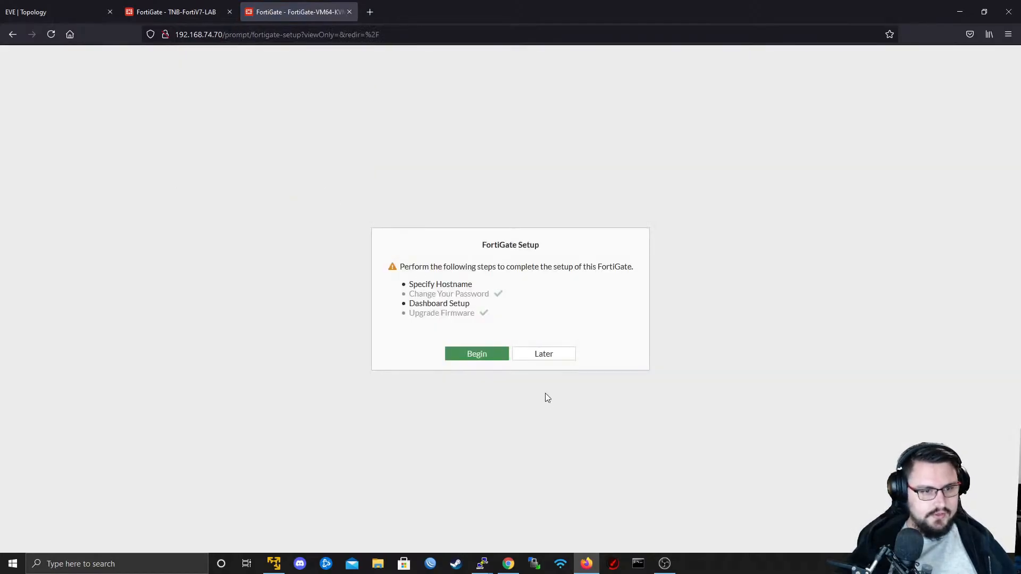
- Postpone the FortiGate setup and dismiss the FortiOS 7.0.0 overview to reach the dashboard
left_click(541, 353)
left_click(176, 8)
left_click(330, 7)
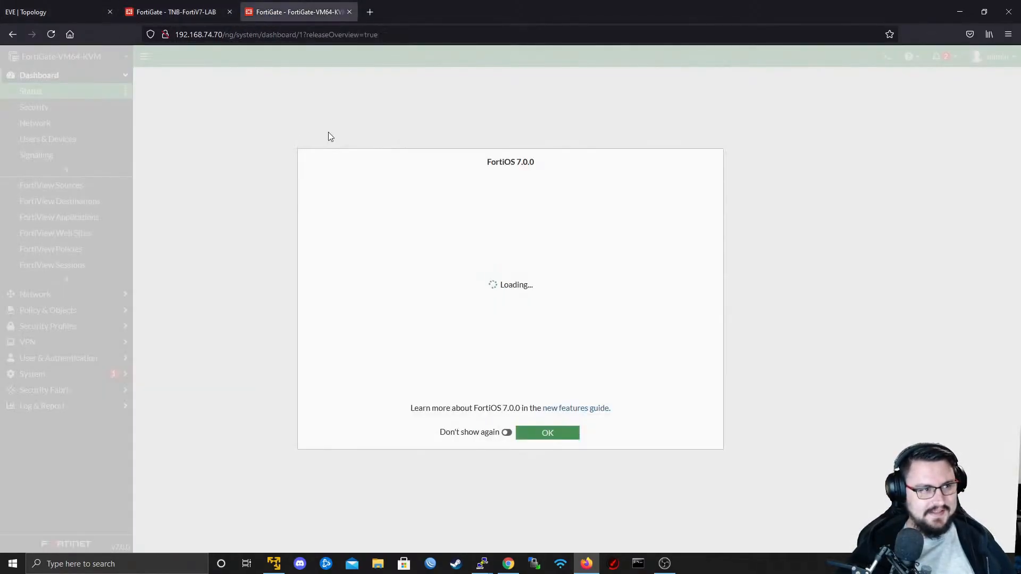
left_click(560, 431)
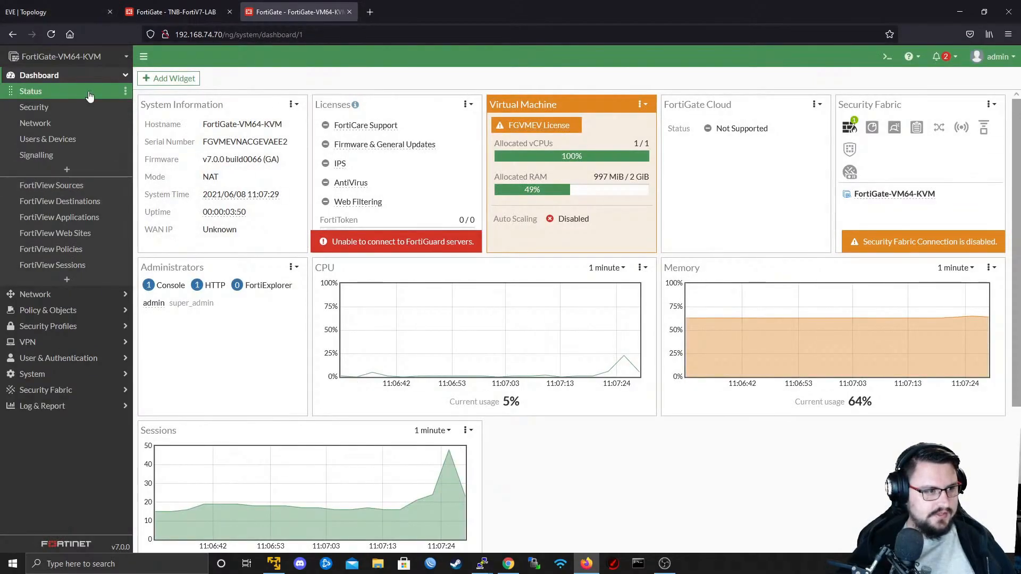
- View the Network dashboard with its routing, DHCP, SD-WAN and VPN widgets
left_click(43, 124)
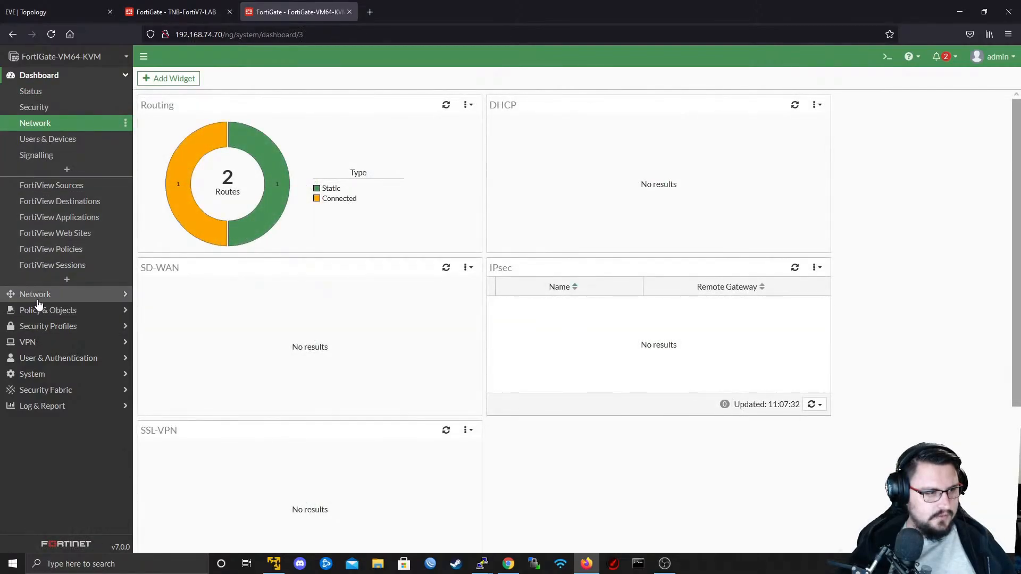
left_click(59, 78)
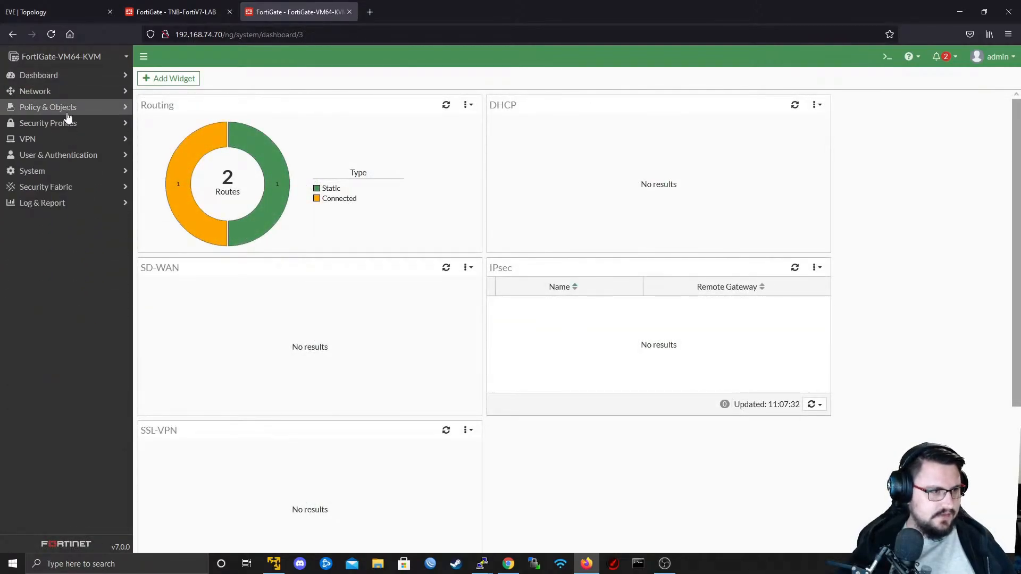
left_click(67, 75)
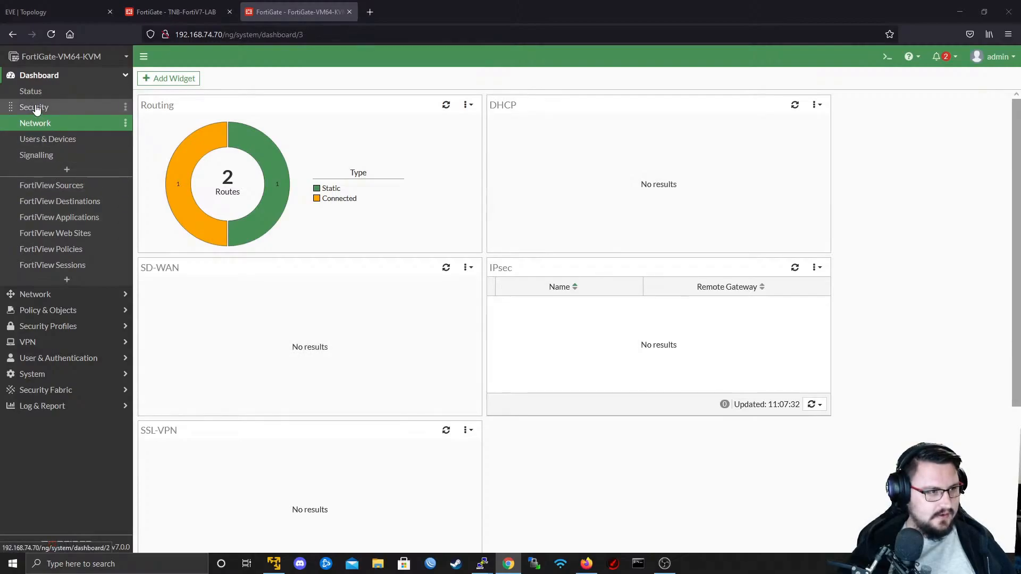
left_click(57, 77)
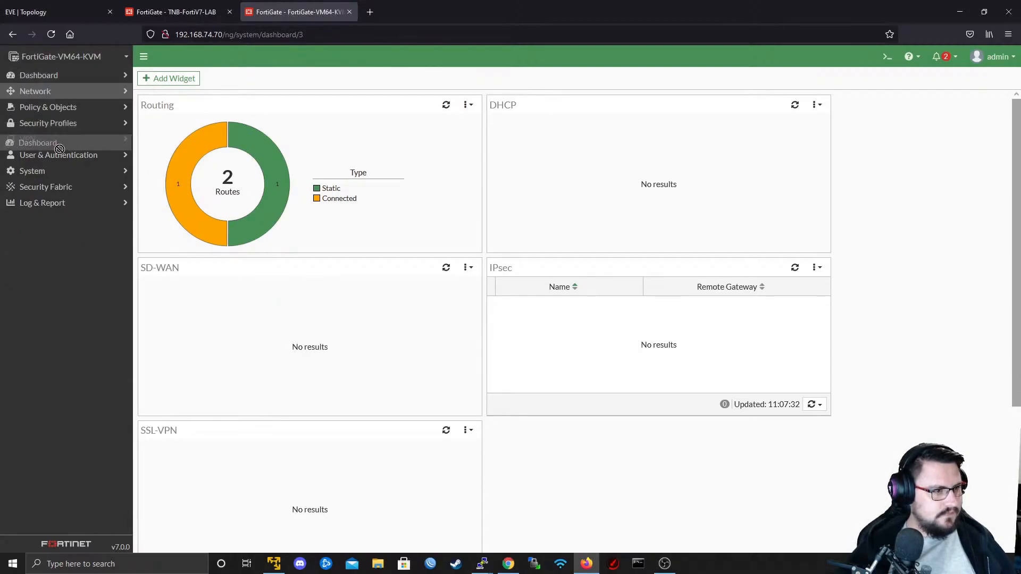
- Change the host name to TNB-BRANCHv7 in the system settings
left_click(54, 172)
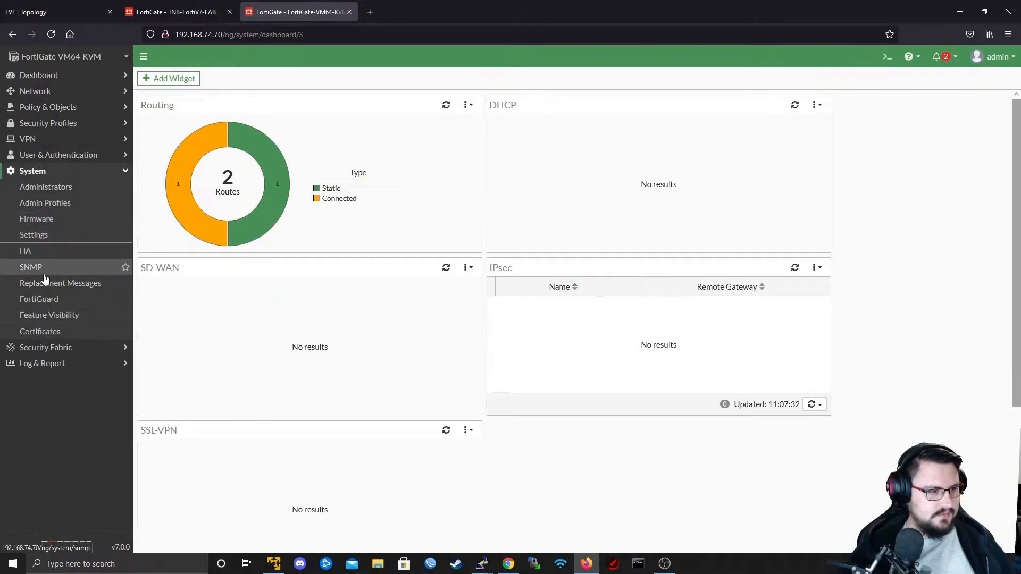
left_click(39, 234)
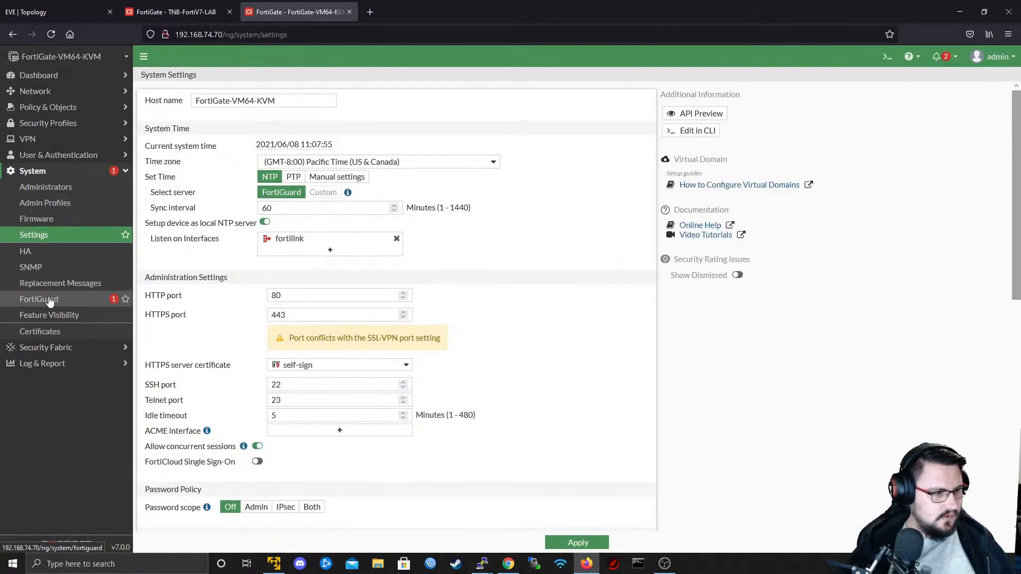
triple_click(276, 106)
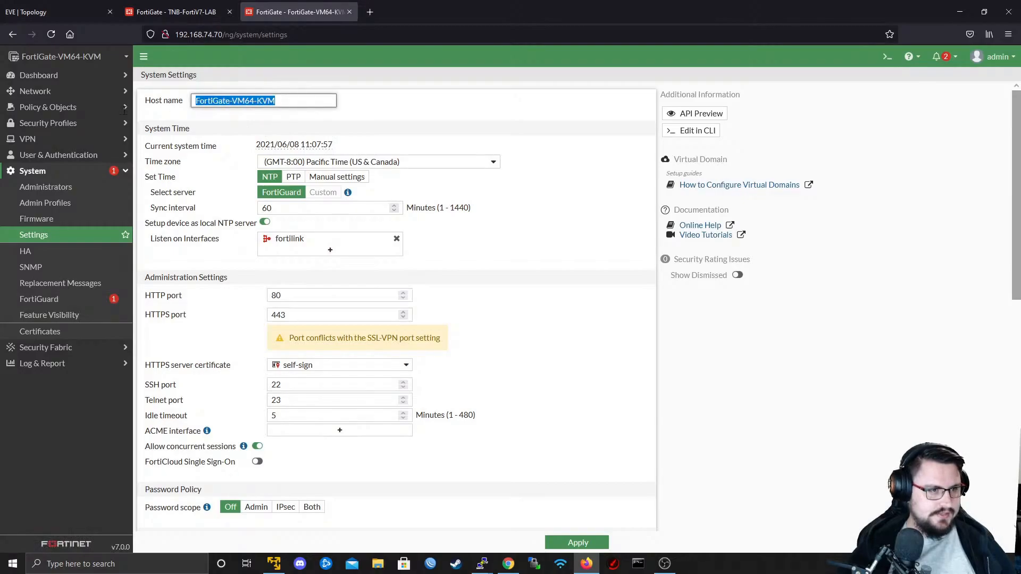
left_click(175, 11)
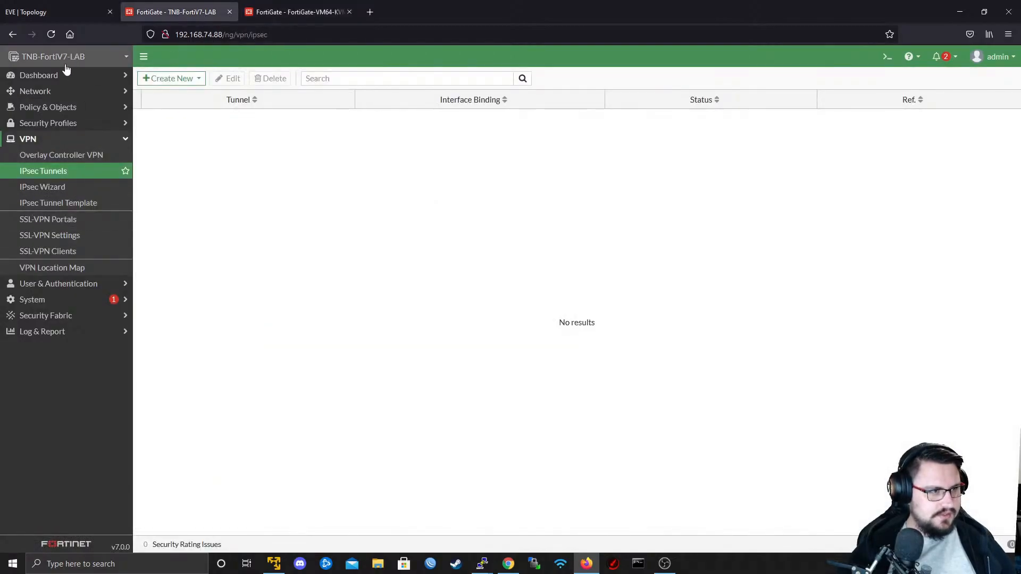
left_click(305, 12)
type("TNB-B")
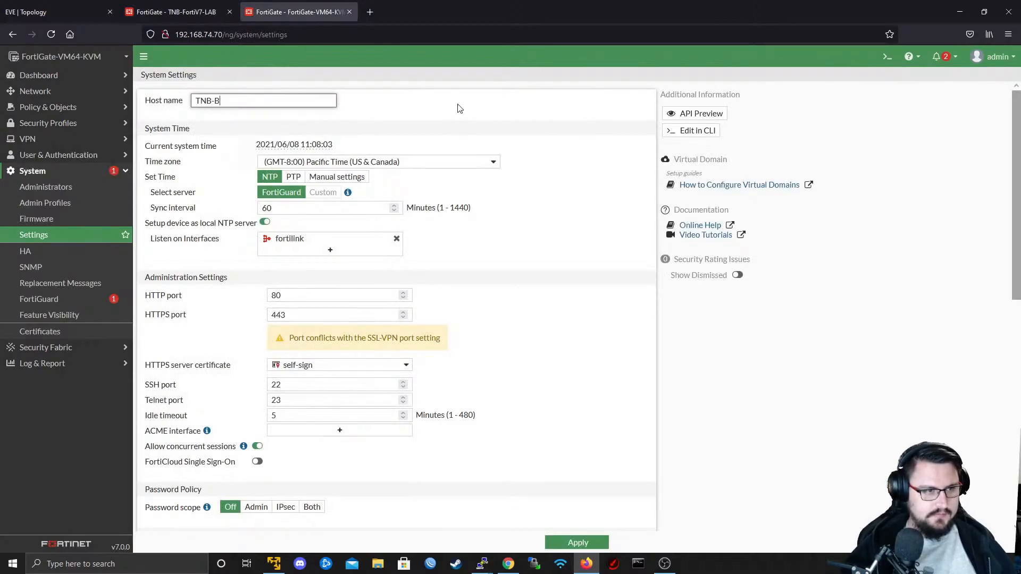
type("RTA")
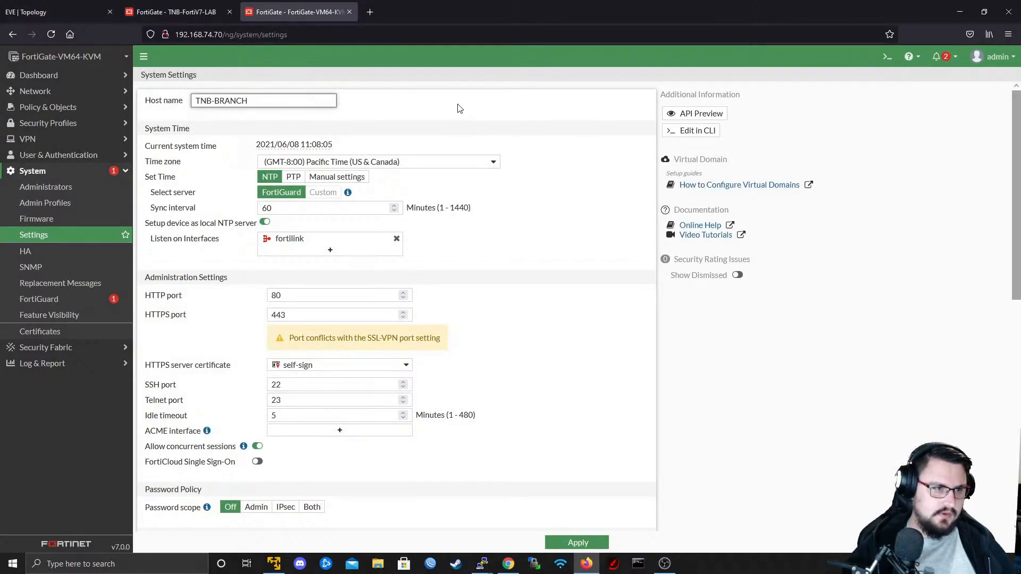
type("ANCHv7.")
key("BackSpace")
key("BackSpace")
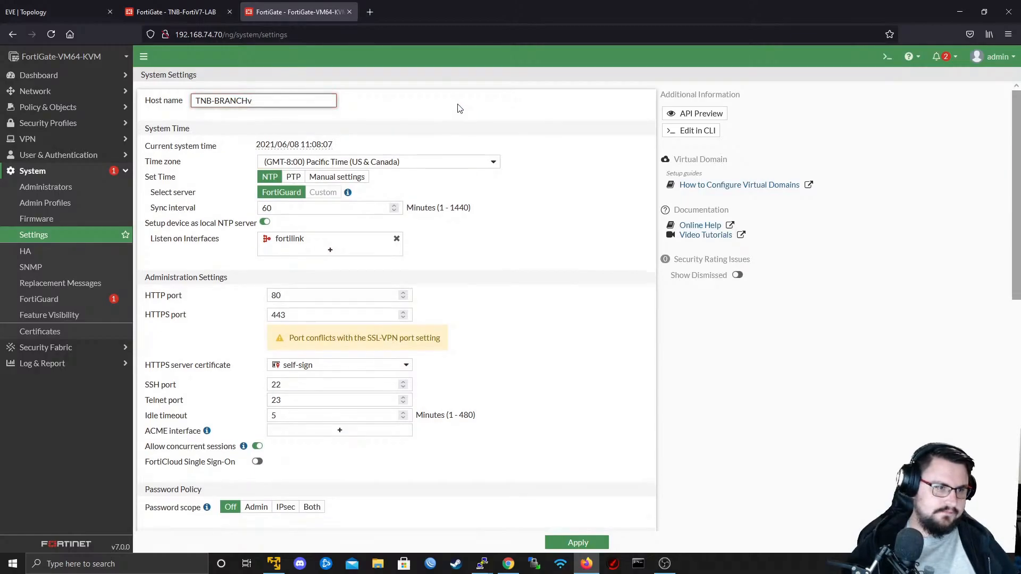
- Set the system time zone to (GMT+2:00) Harare, Pretoria and apply the system settings
left_click(365, 163)
scroll(413, 241, "down", 3)
scroll(416, 267, "down", 4)
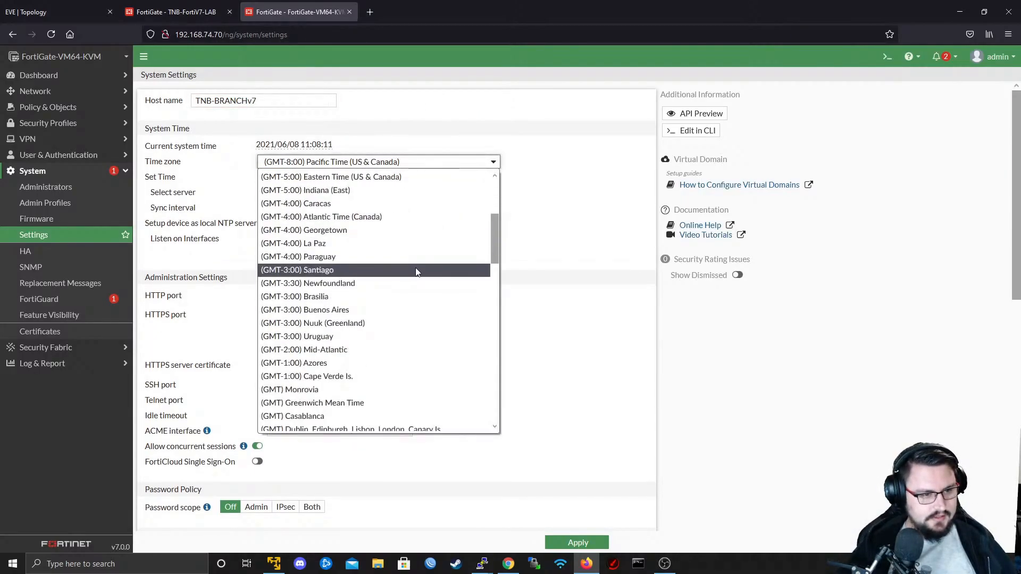
scroll(417, 308, "down", 1)
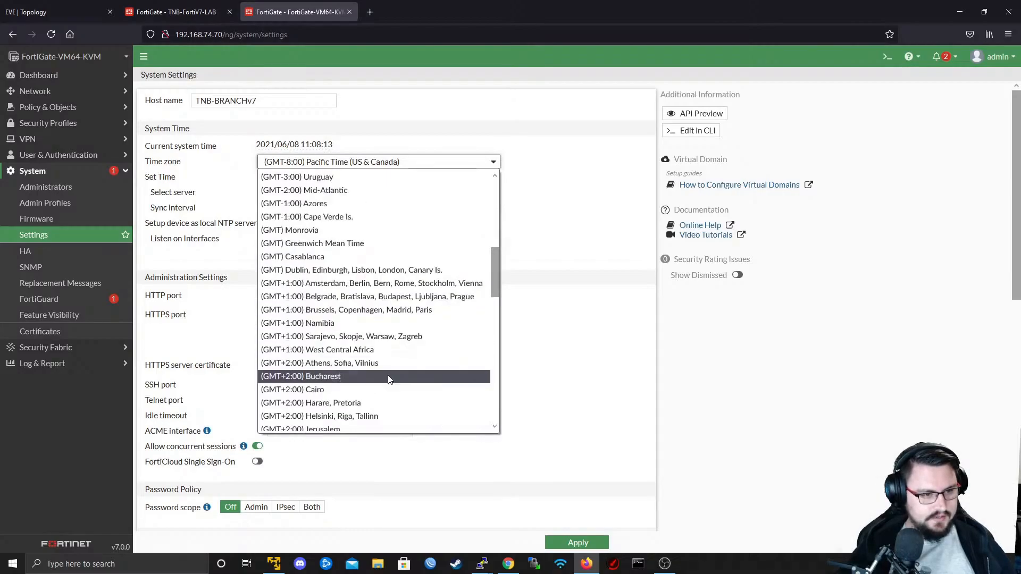
left_click(378, 403)
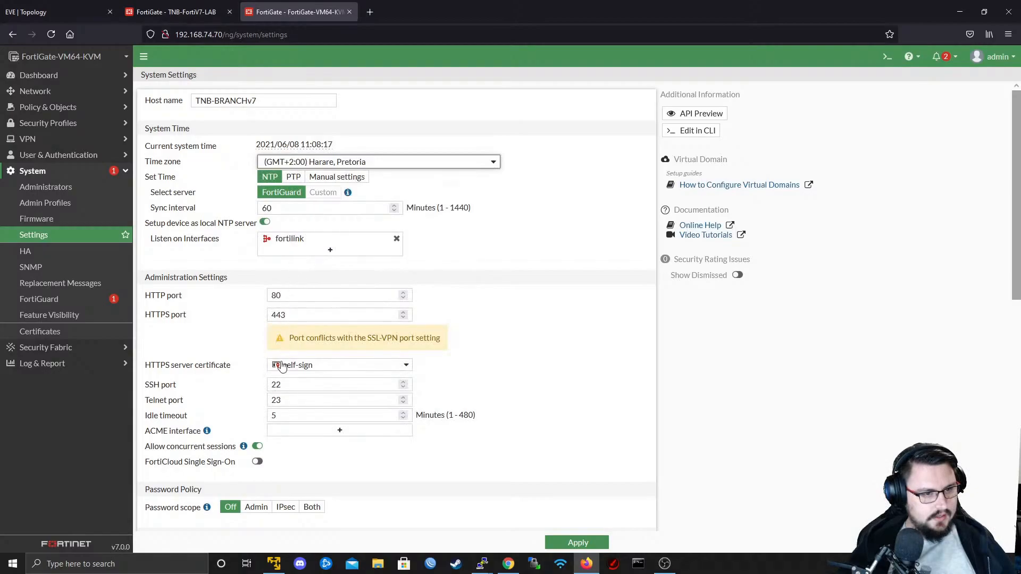
scroll(310, 450, "down", 2)
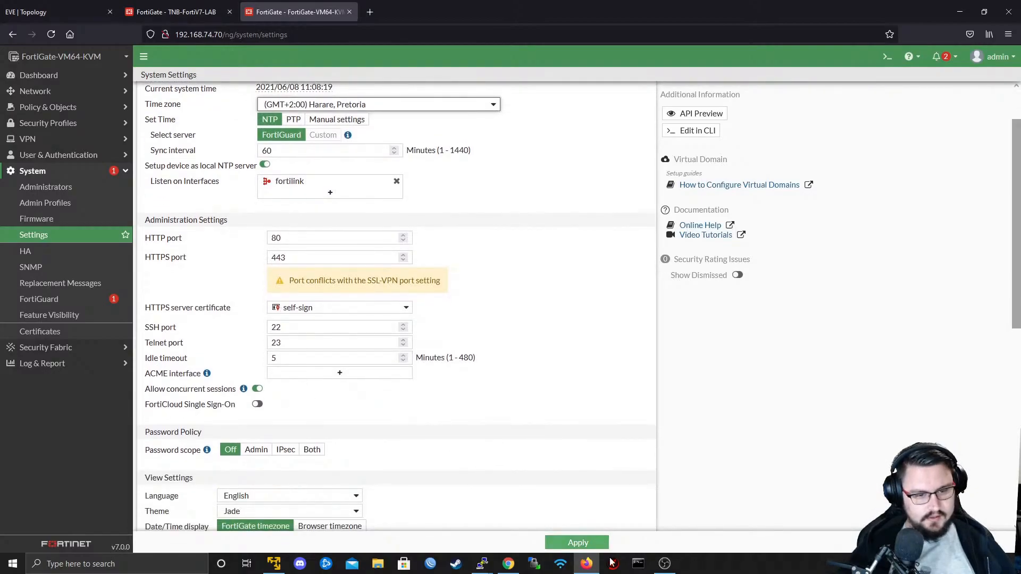
left_click(585, 543)
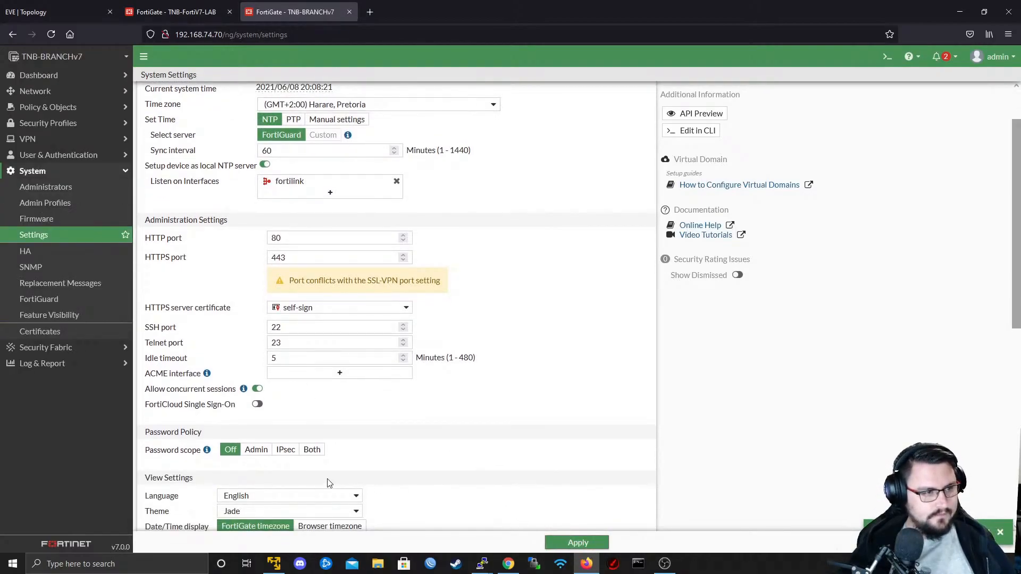
- Compare the open web interfaces of the TNB-FortiV7-LAB and TNB-BRANCHv7 firewalls
left_click(188, 3)
left_click(304, 4)
left_click(219, 4)
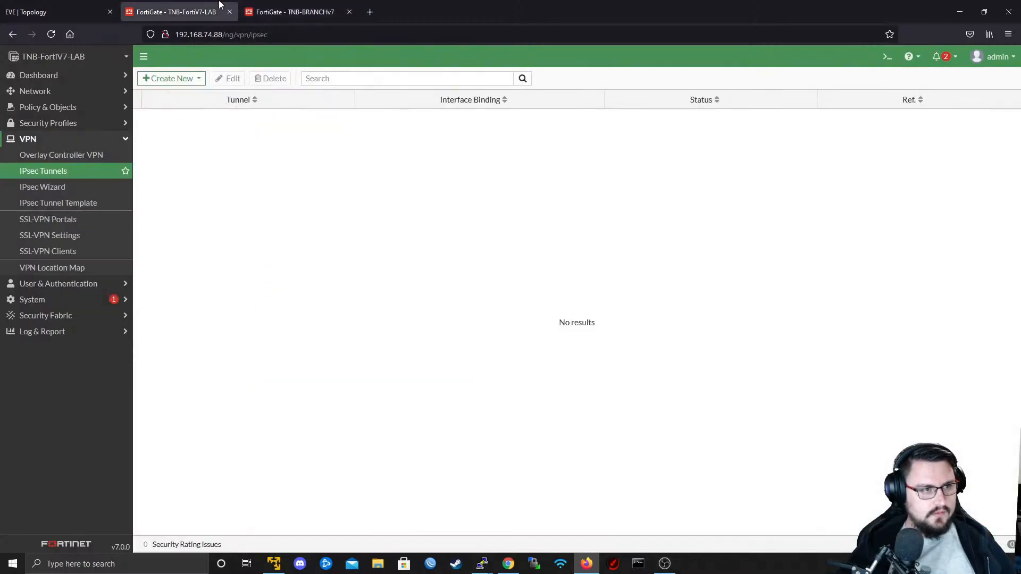
left_click(247, 4)
left_click(201, 4)
left_click(254, 5)
left_click(201, 4)
left_click(255, 5)
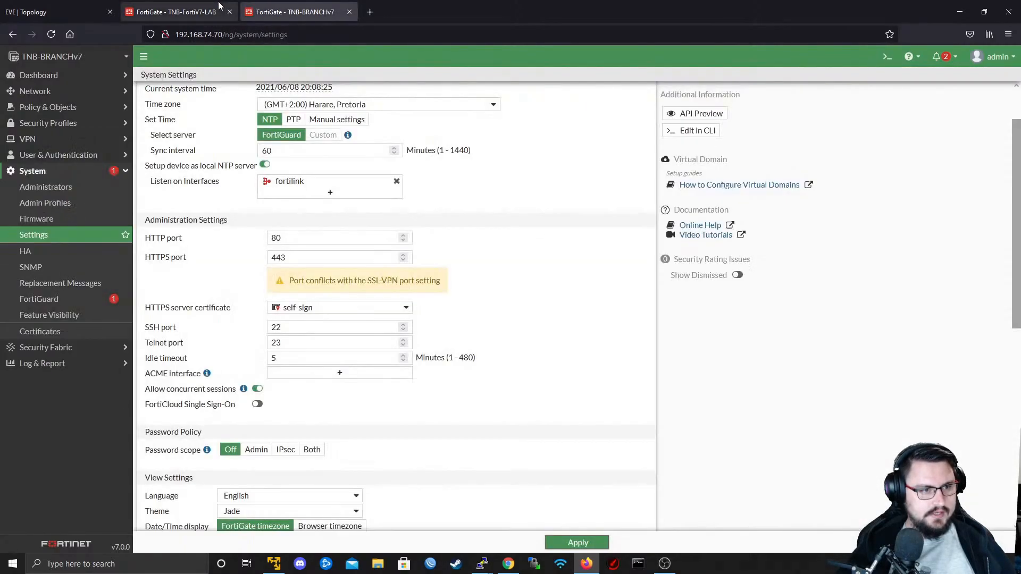
left_click(160, 7)
left_click(293, 5)
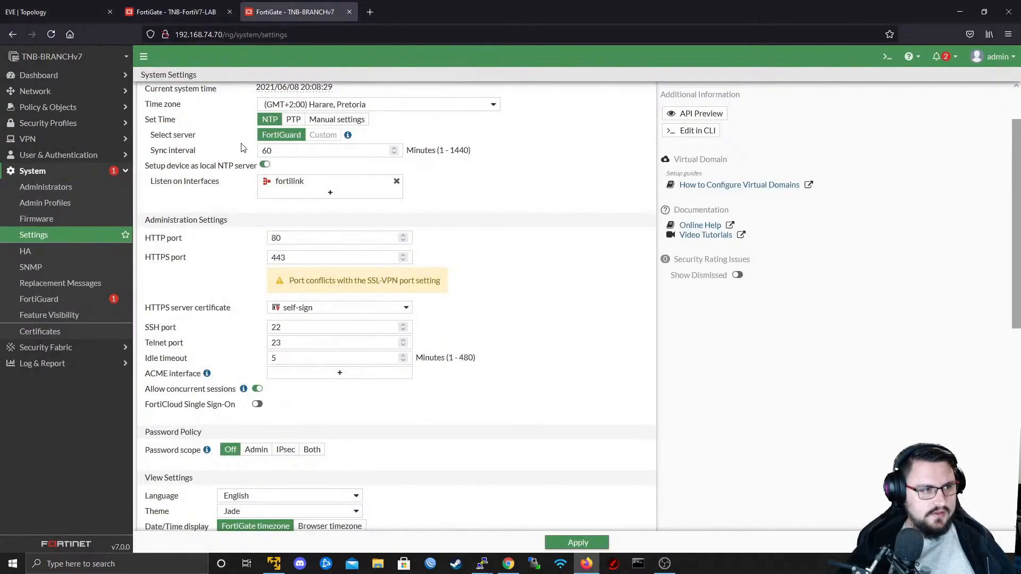
- Open port2 of TNB-BRANCHv7 for editing from the network interfaces and set its role to LAN
scroll(221, 189, "up", 2)
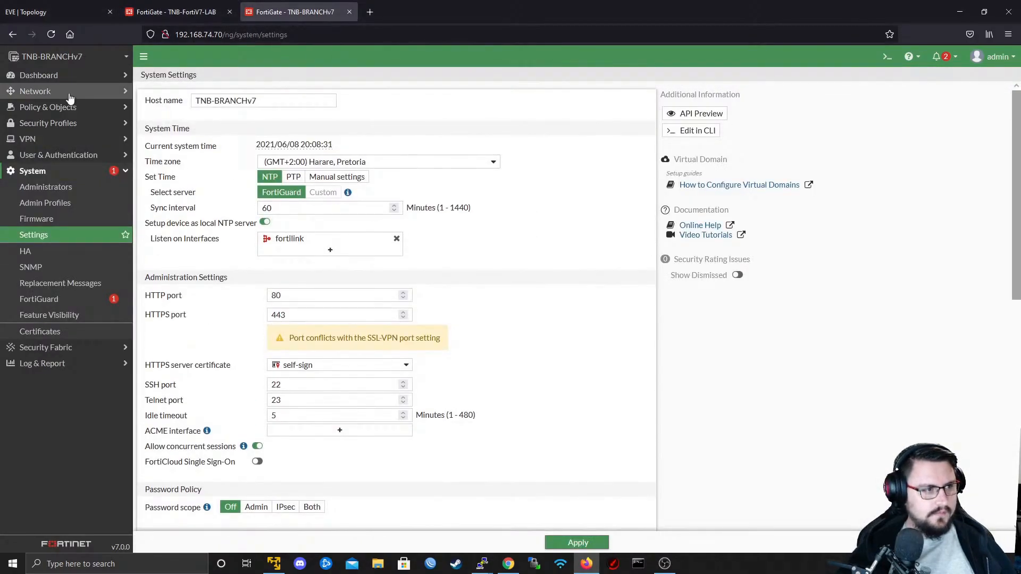
left_click(70, 94)
left_click(56, 107)
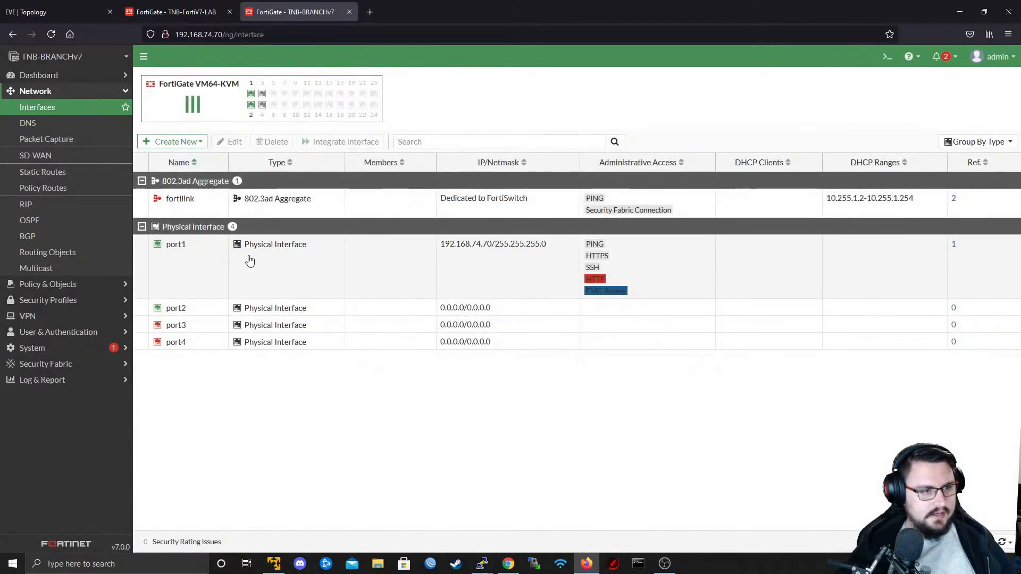
left_click(186, 309)
double_click(202, 308)
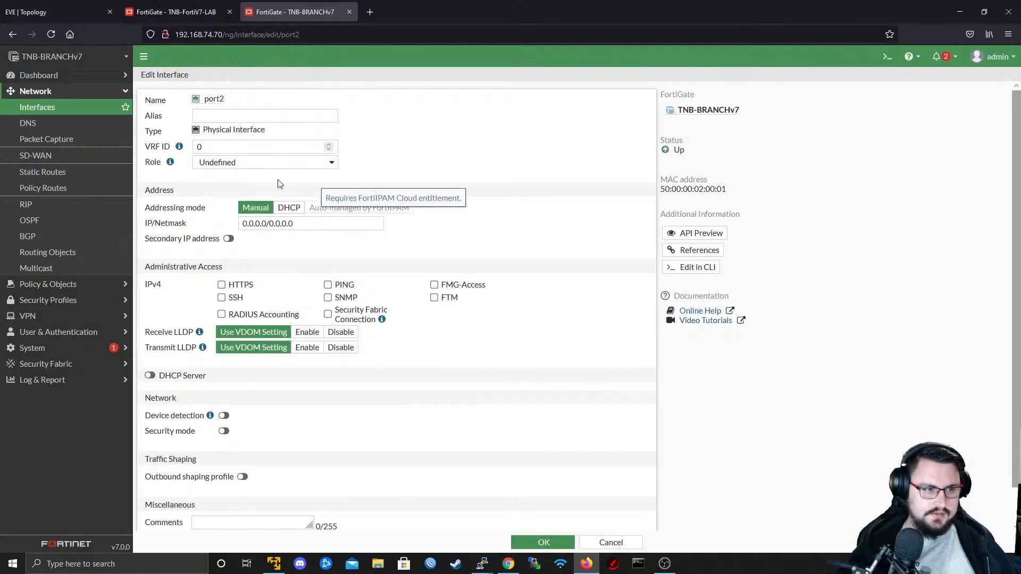
left_click(246, 163)
left_click(332, 177)
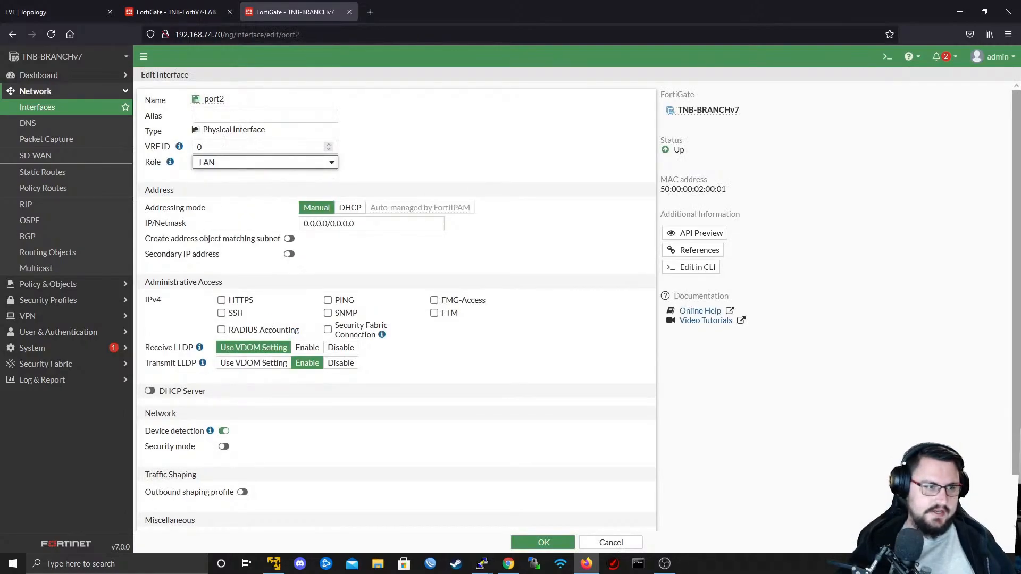
- Set the IP/Netmask of port2 to 172.22.1.1/24
triple_click(356, 224)
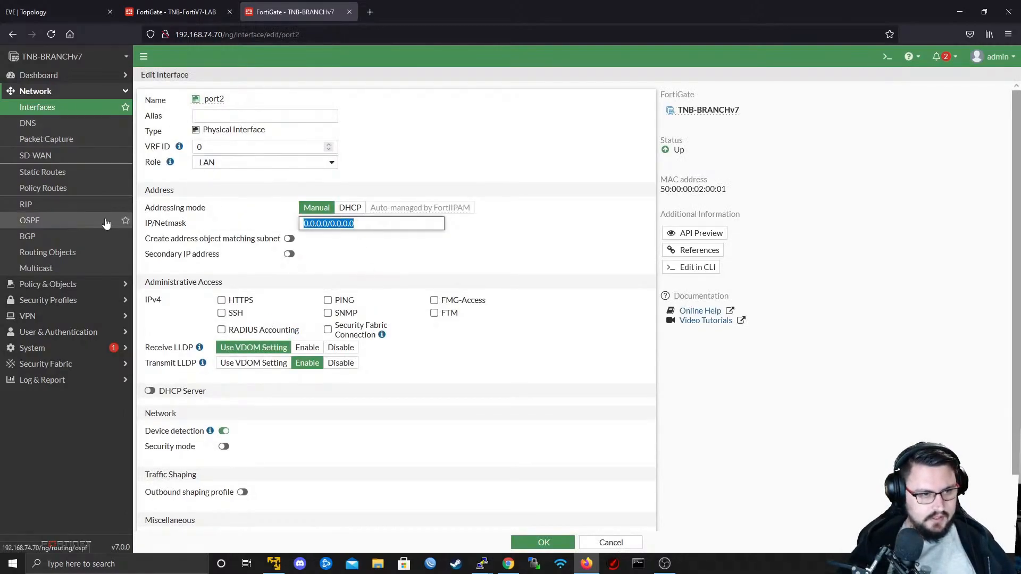
type("172")
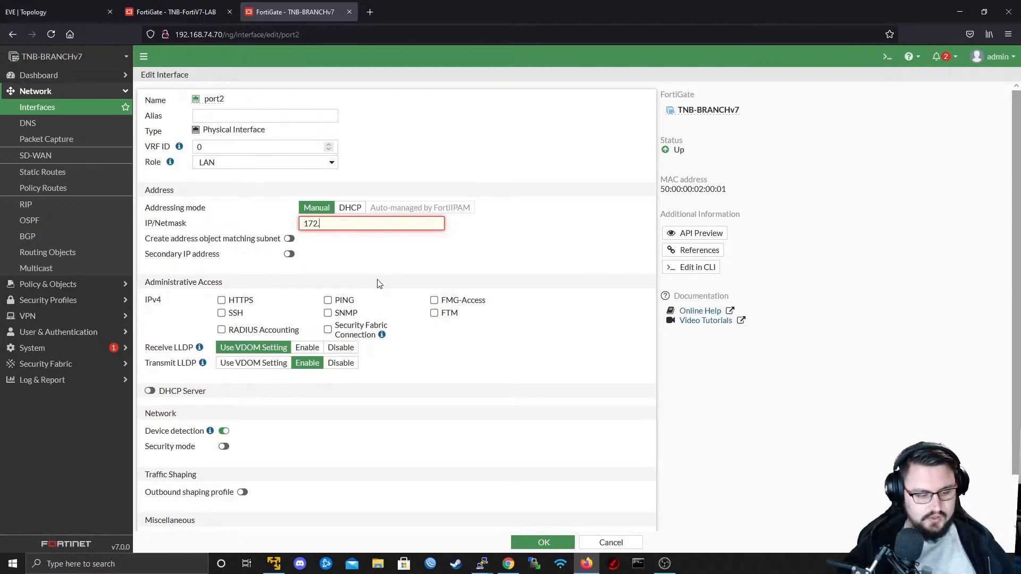
type(".22")
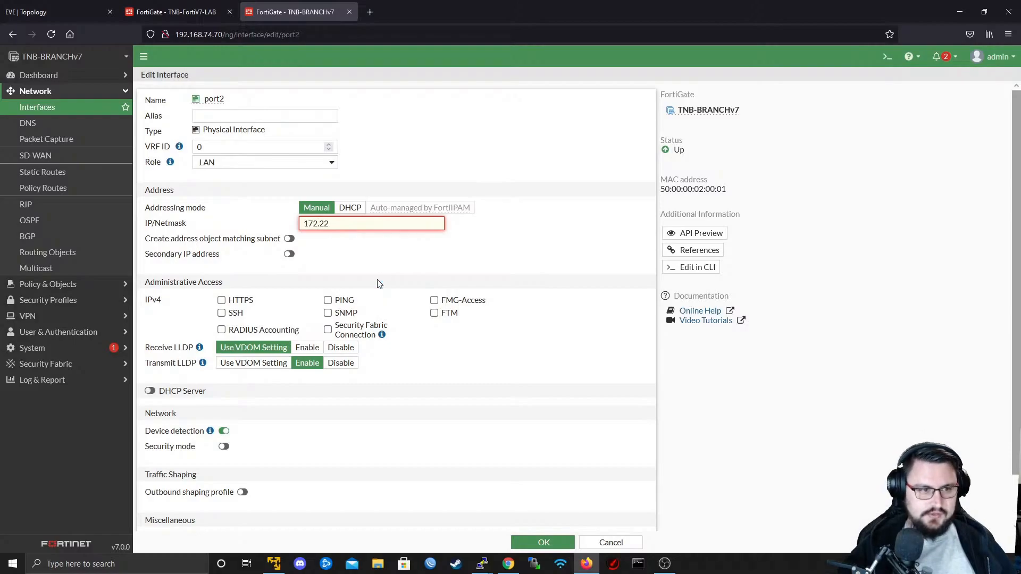
type(".1.1/24")
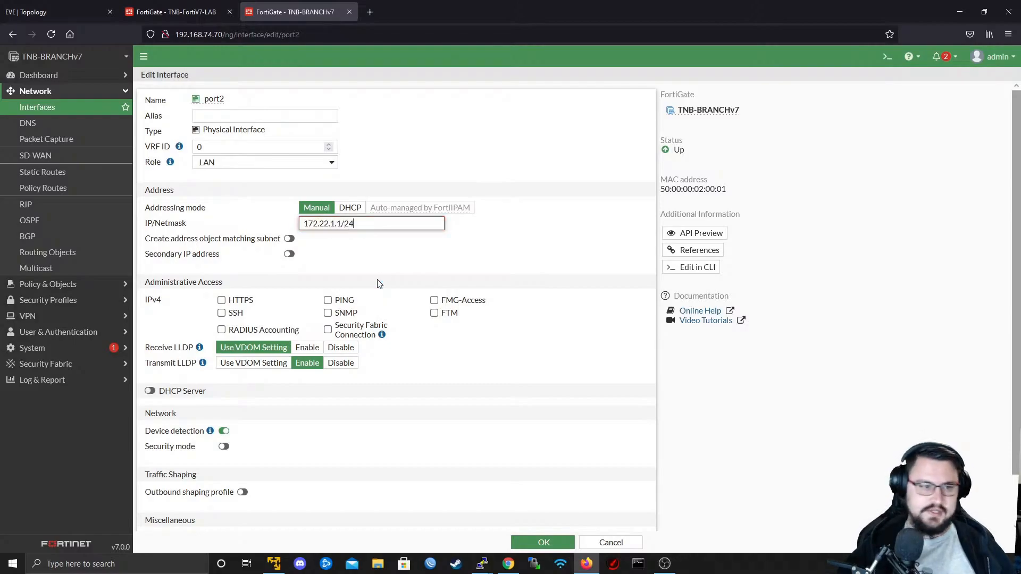
- Allow PING as administrative access on port2 and save the interface
left_click(330, 297)
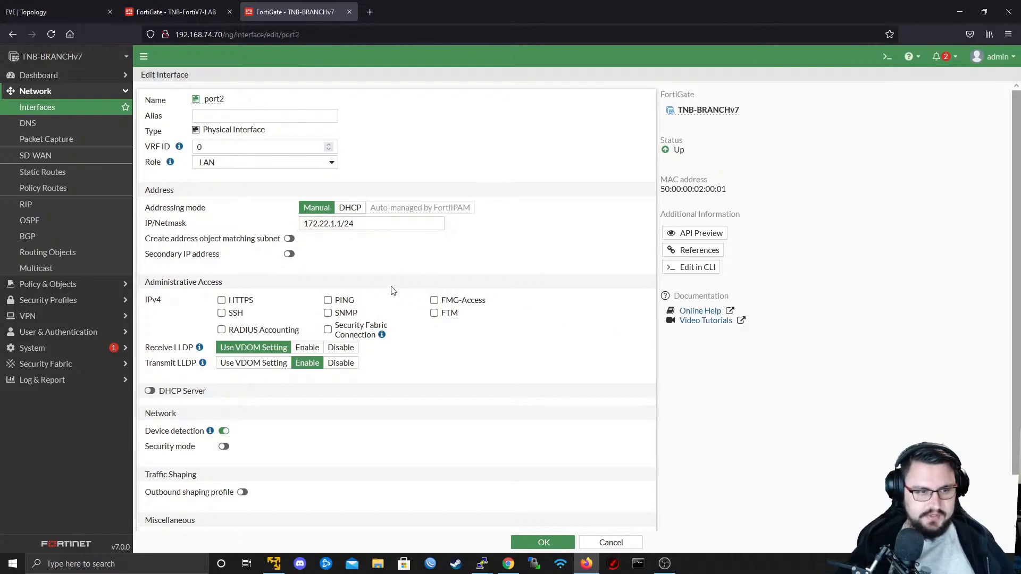
left_click(328, 300)
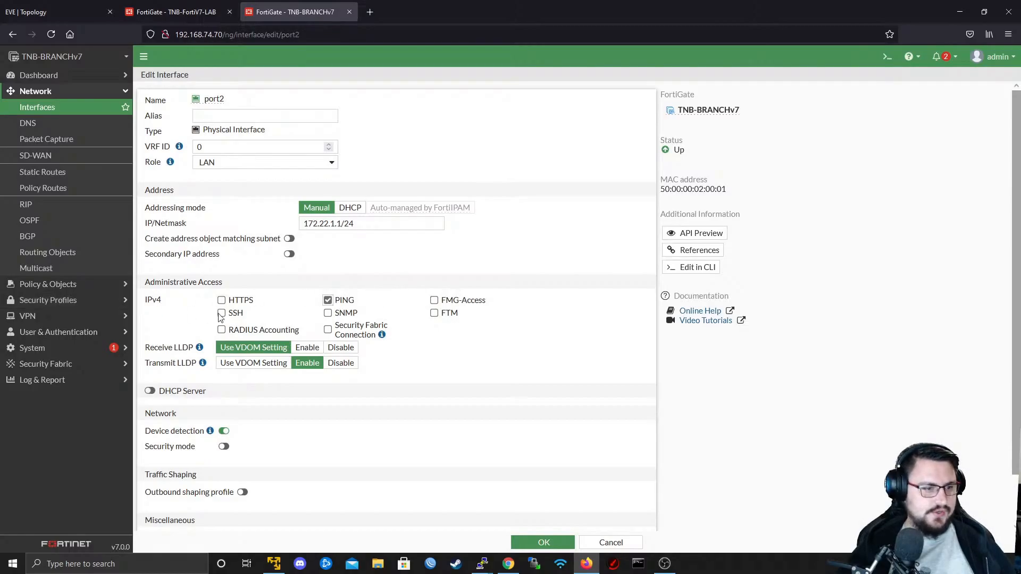
scroll(276, 230, "down", 2)
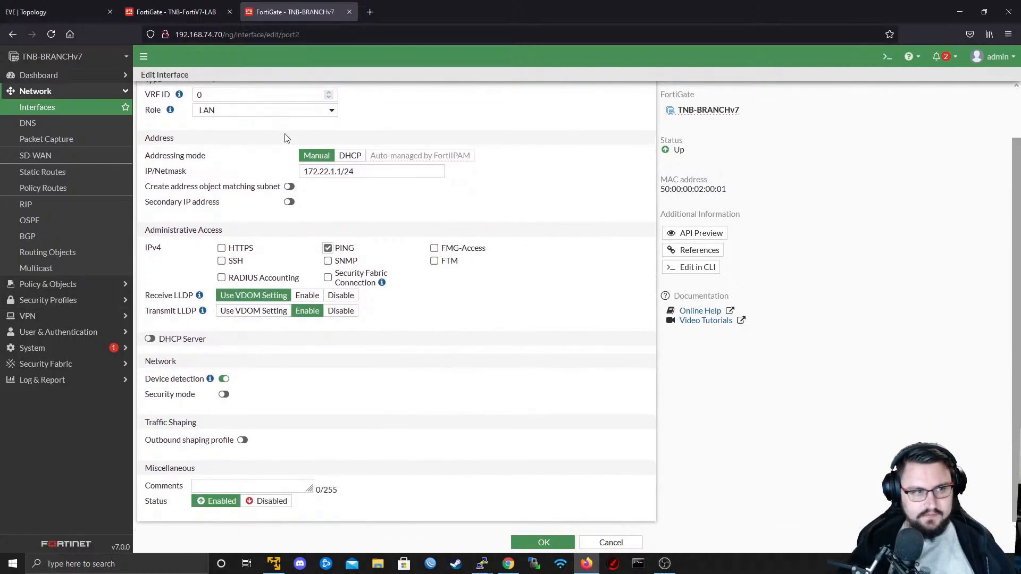
scroll(457, 256, "up", 1)
scroll(426, 287, "down", 1)
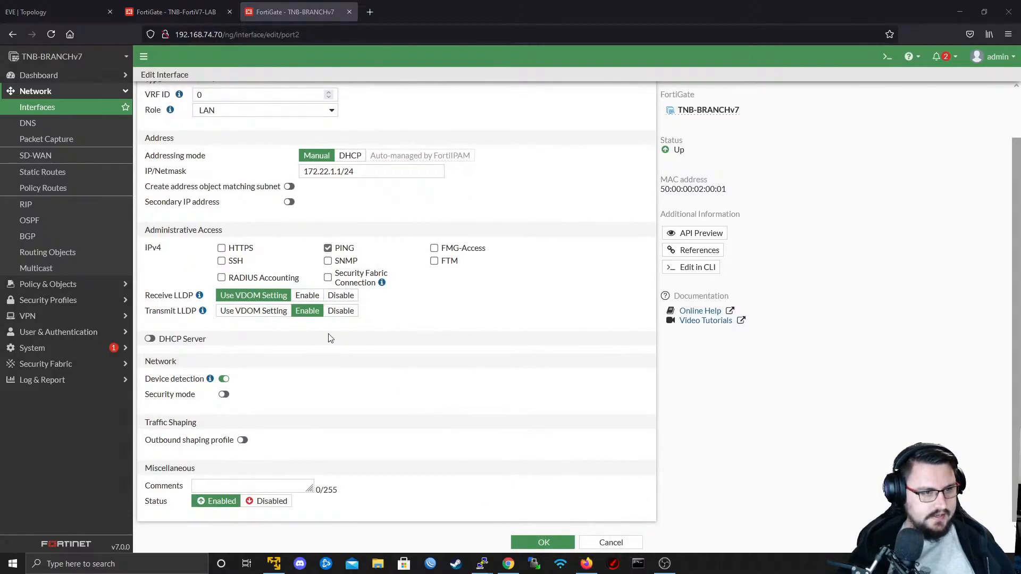
left_click(543, 542)
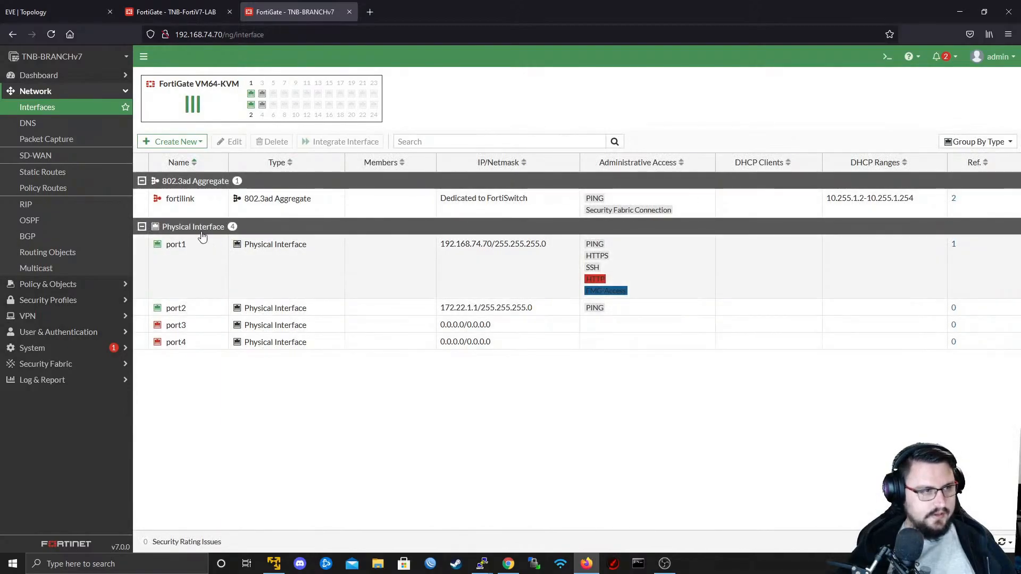
- Start the Docker node in the EVE-NG topology and dismiss the prompt for opening its console
left_click(47, 12)
right_click(232, 310)
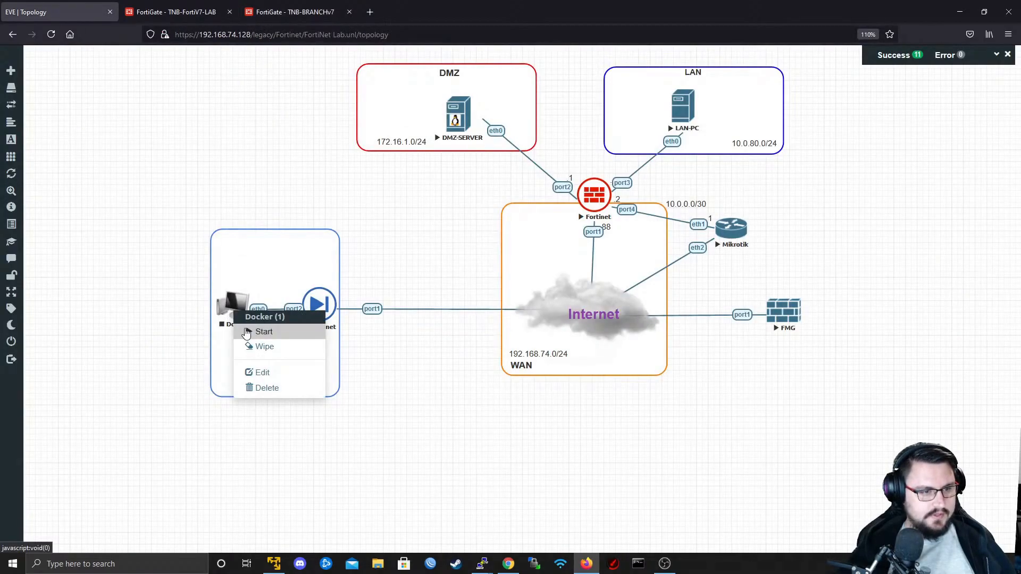
left_click(249, 331)
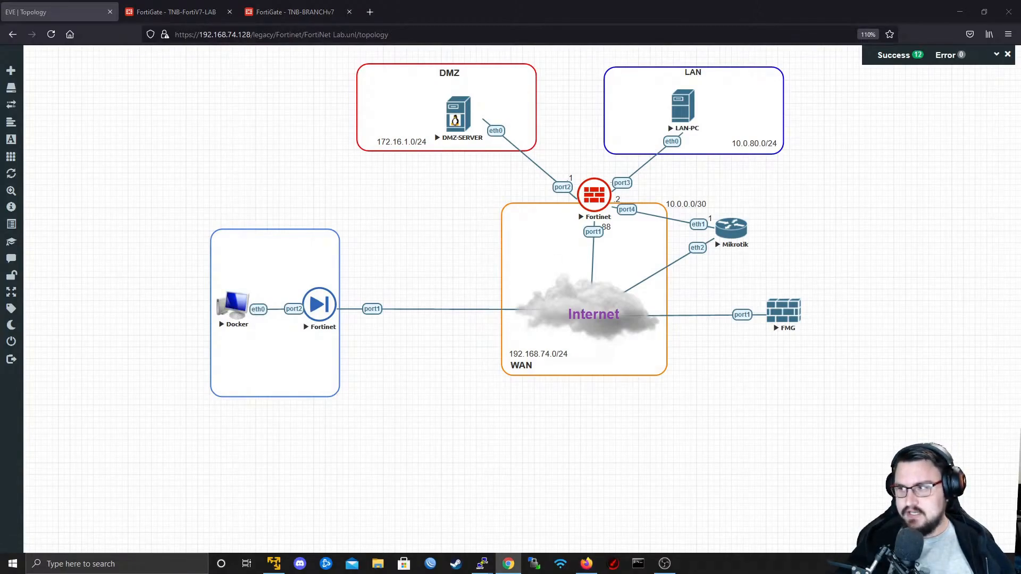
left_click(242, 303)
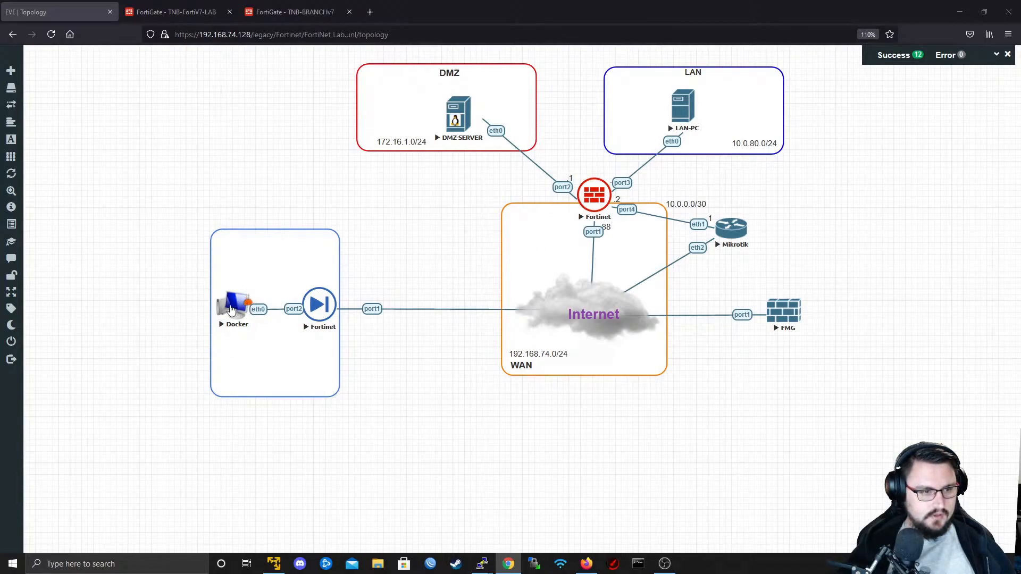
left_click(597, 346)
- Duplicate the DMZ subnet label and place the copy at the bottom of the branch box with the Docker node
right_click(387, 140)
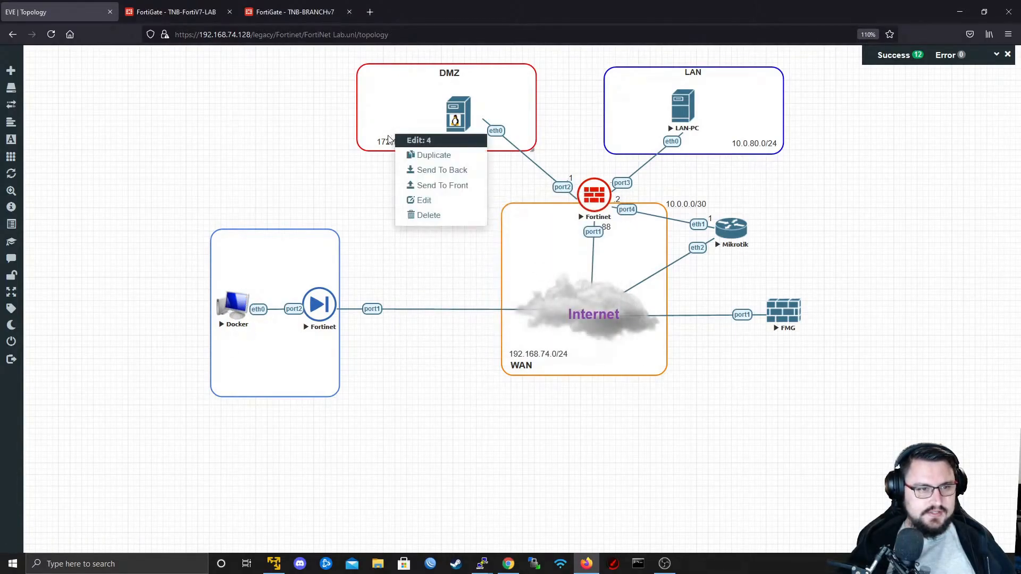
left_click(429, 160)
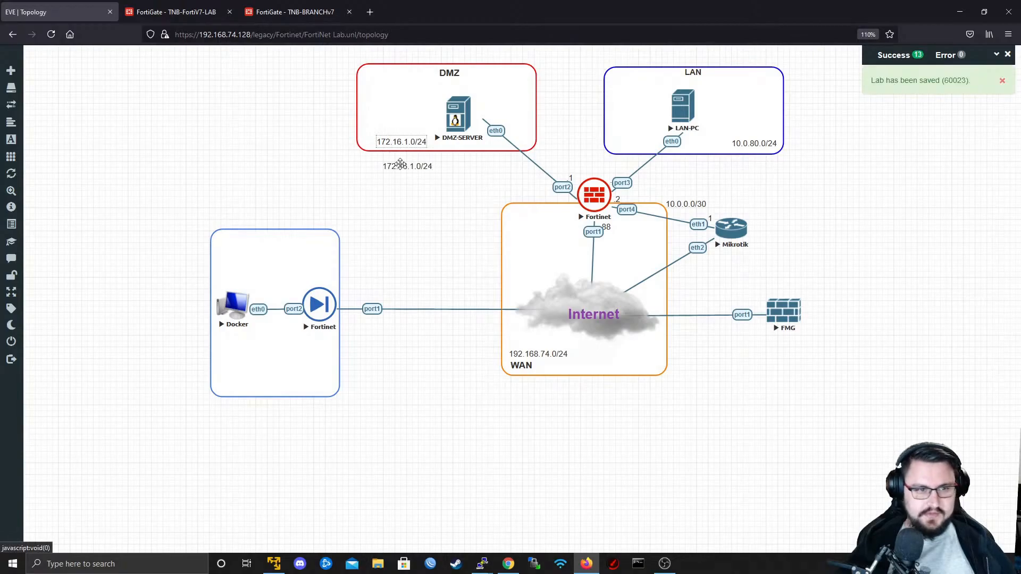
left_click_drag(409, 167, 242, 380)
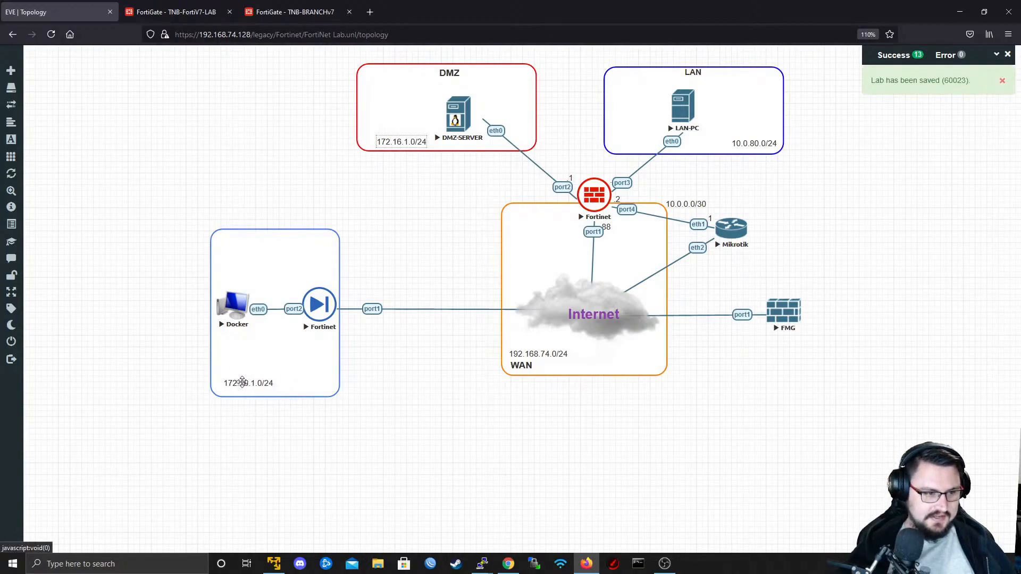
- Change the branch box's subnet label to 172.22.1.0/24, checking it against the port2 address of TNB-BRANCHv7
double_click(243, 382)
key("ctrl+a")
key("BackSpace")
type("172.")
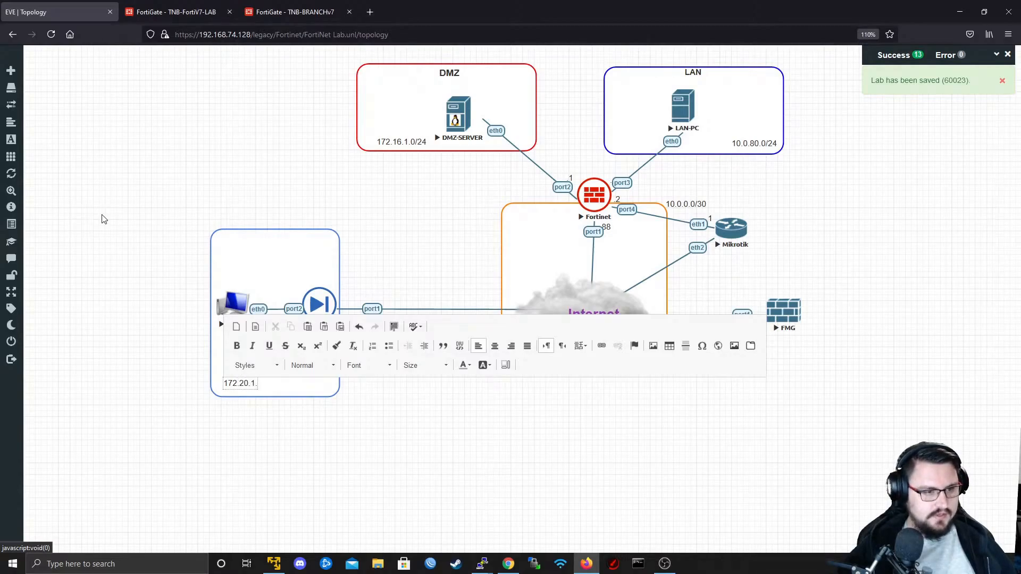
type("20.1.0/24")
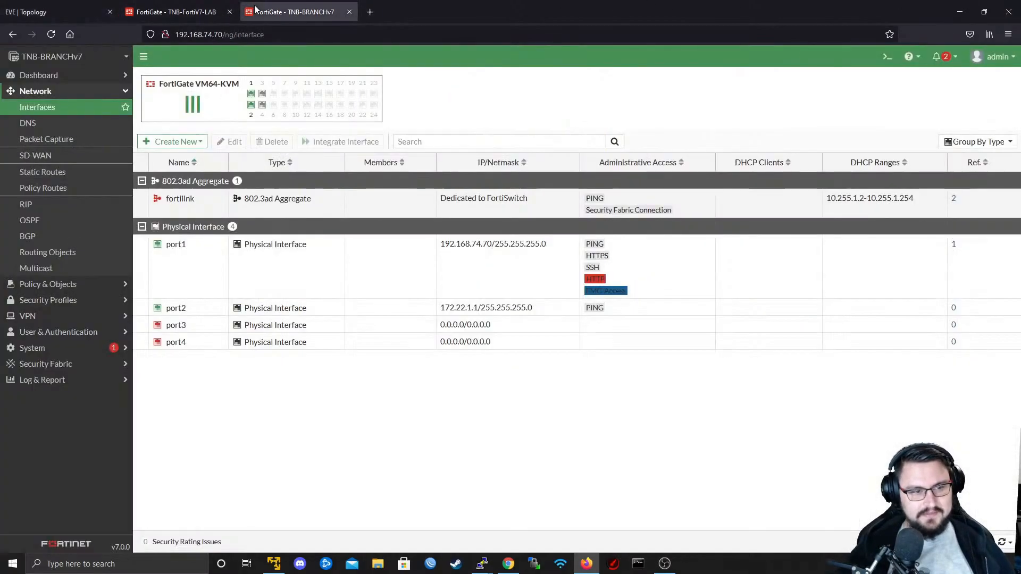
left_click(254, 12)
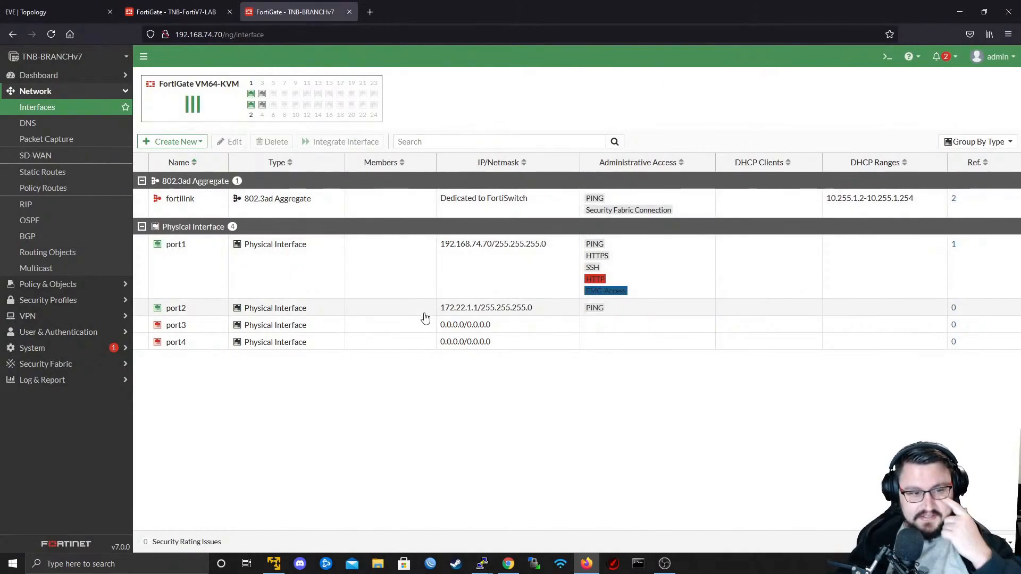
left_click(205, 11)
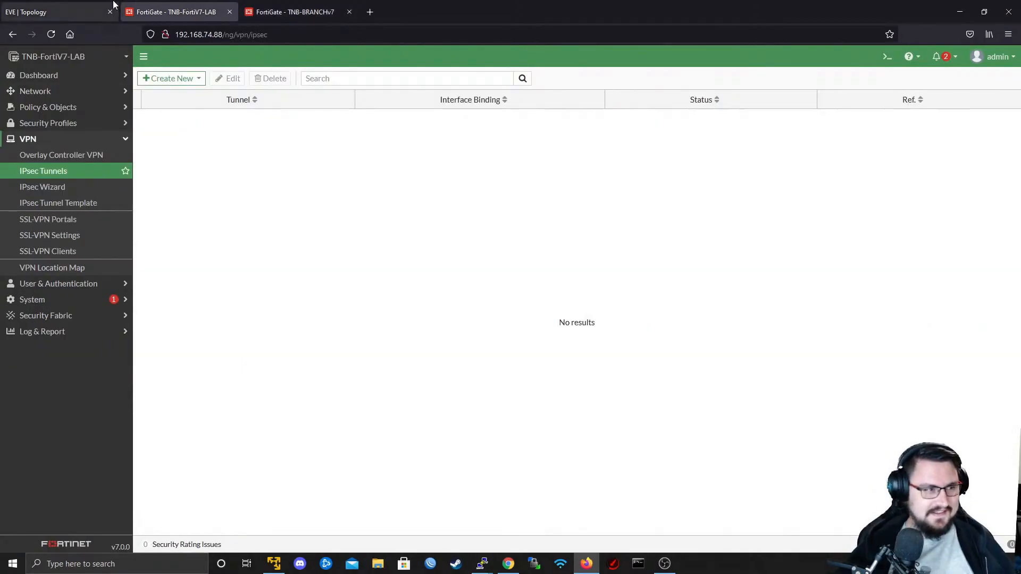
left_click(69, 12)
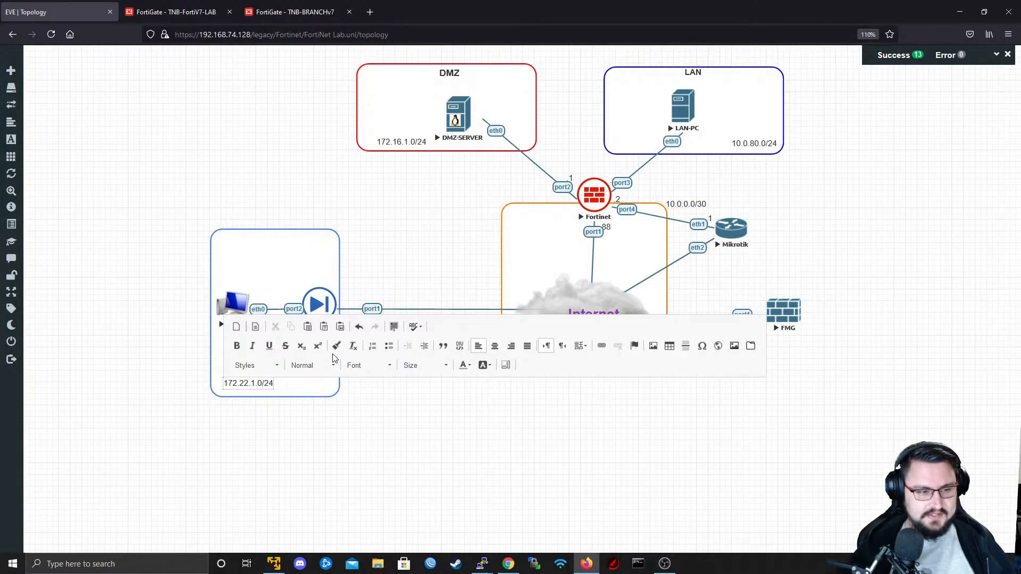
left_click(284, 414)
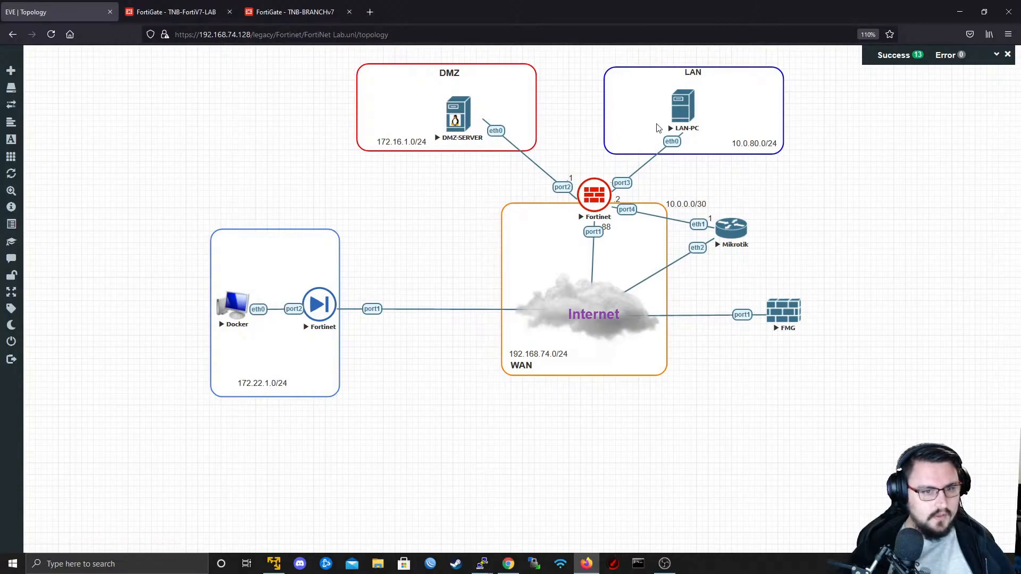
- Duplicate the .1 label beside port2 of the main Fortinet and place a copy above port2 of the branch Fortinet
right_click(579, 181)
right_click(587, 181)
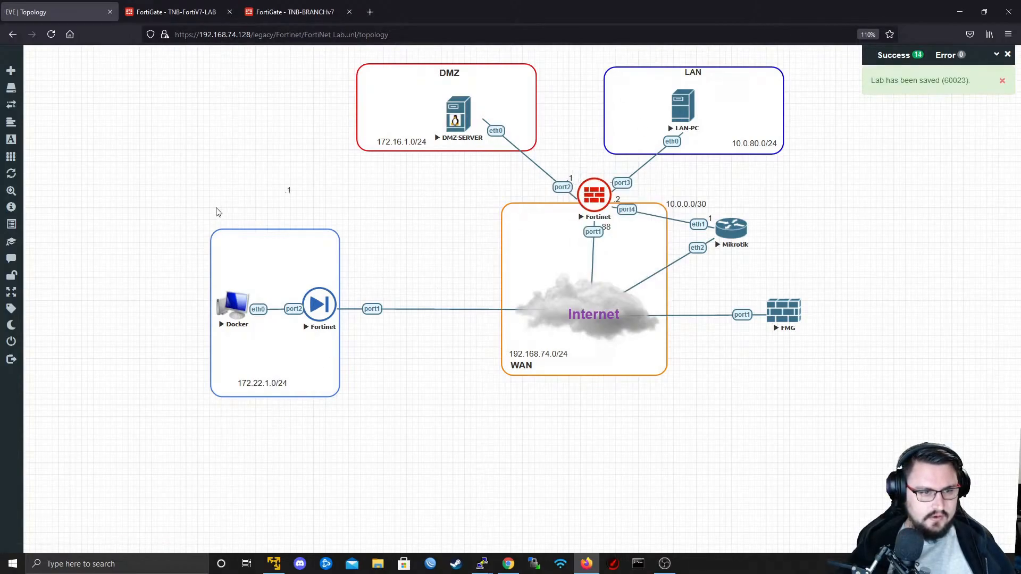
right_click(298, 299)
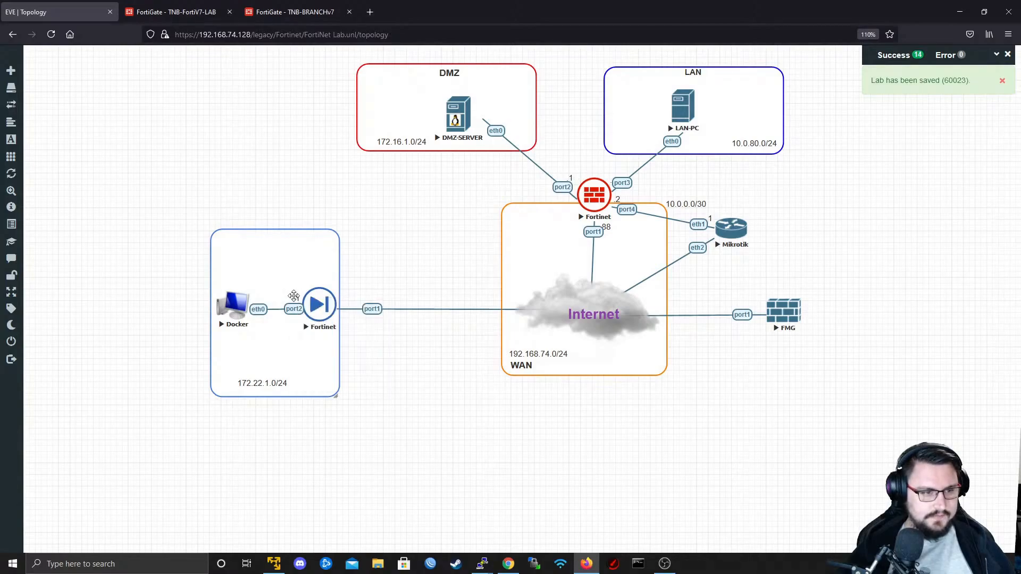
left_click(330, 318)
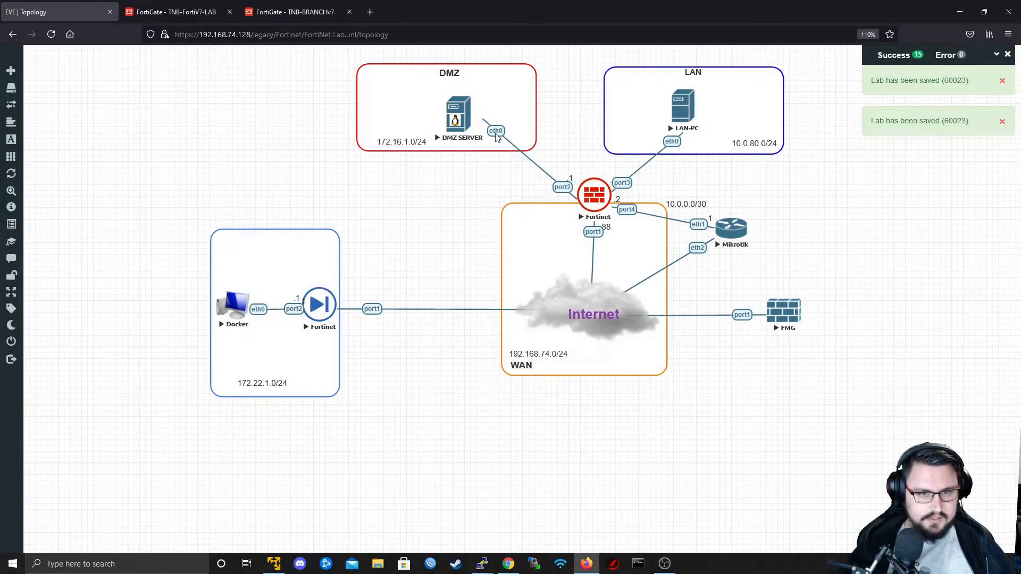
left_click_drag(286, 275, 298, 298)
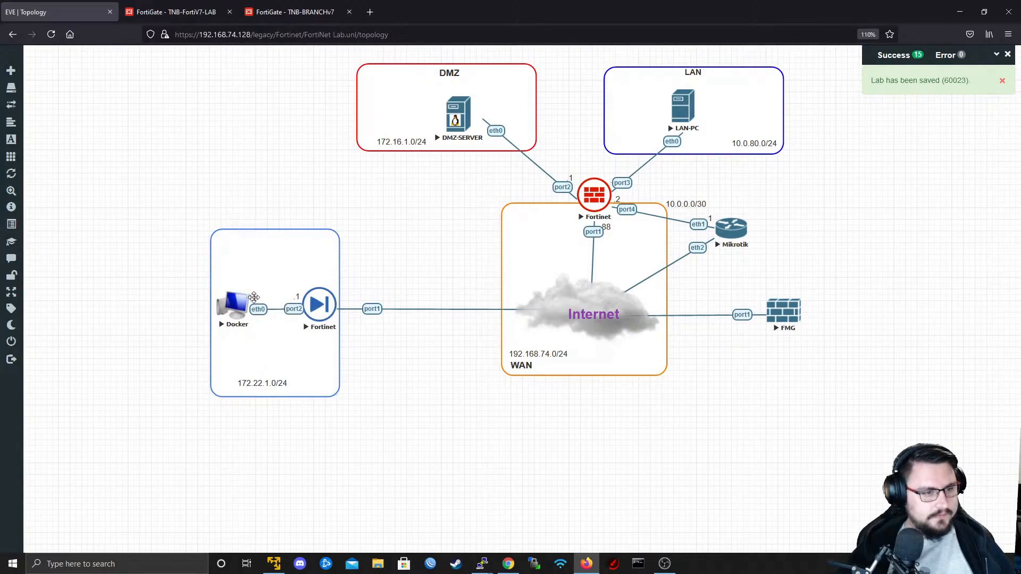
- Change the copied label above the Docker node's eth0 to .100
double_click(252, 299)
type("0")
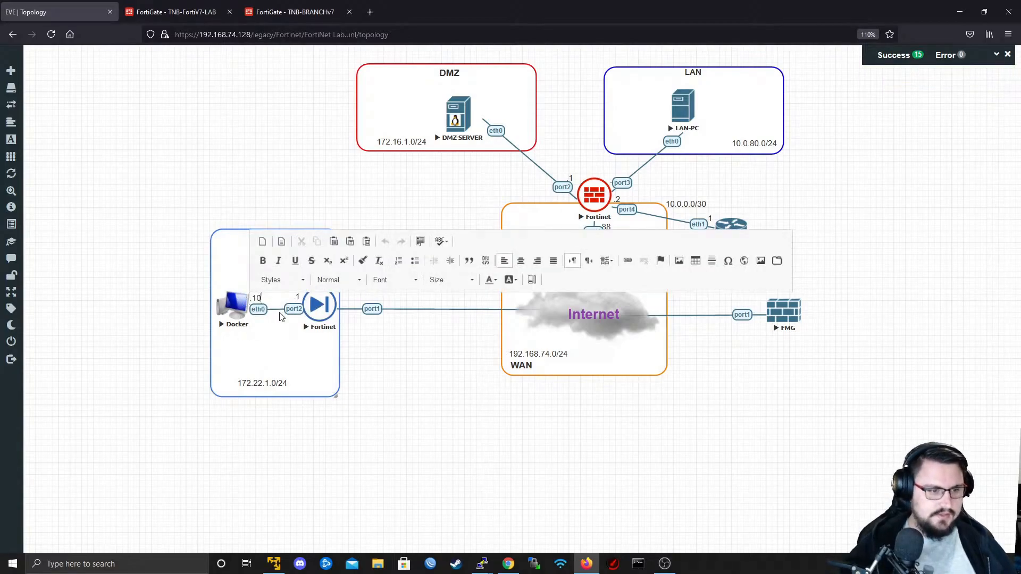
type("0")
left_click(281, 316)
- Open the Docker node's console in Remote Desktop Connection, log in to EVE-Desktop, and move the window clear of the branch box
left_click(233, 302)
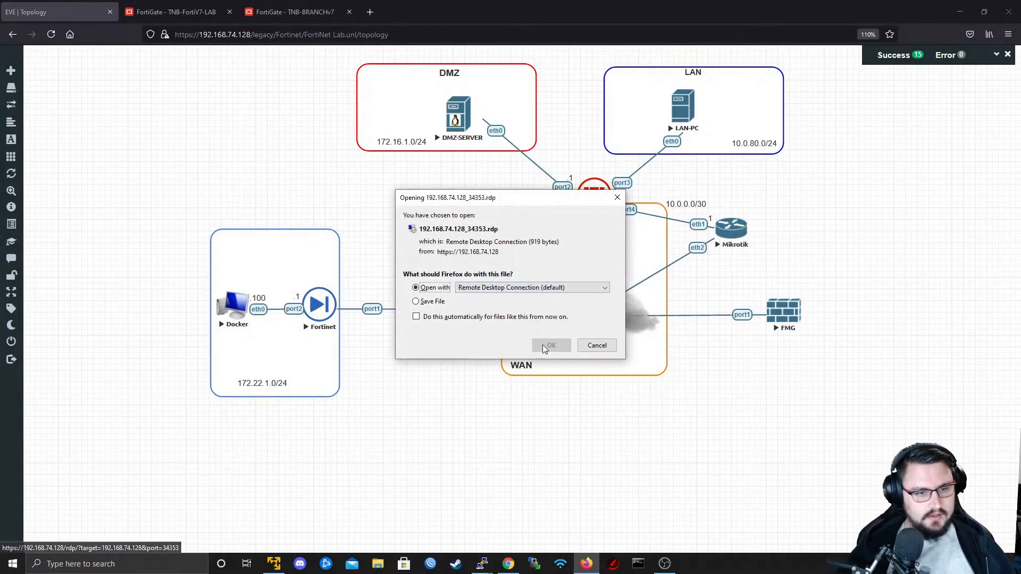
left_click(547, 347)
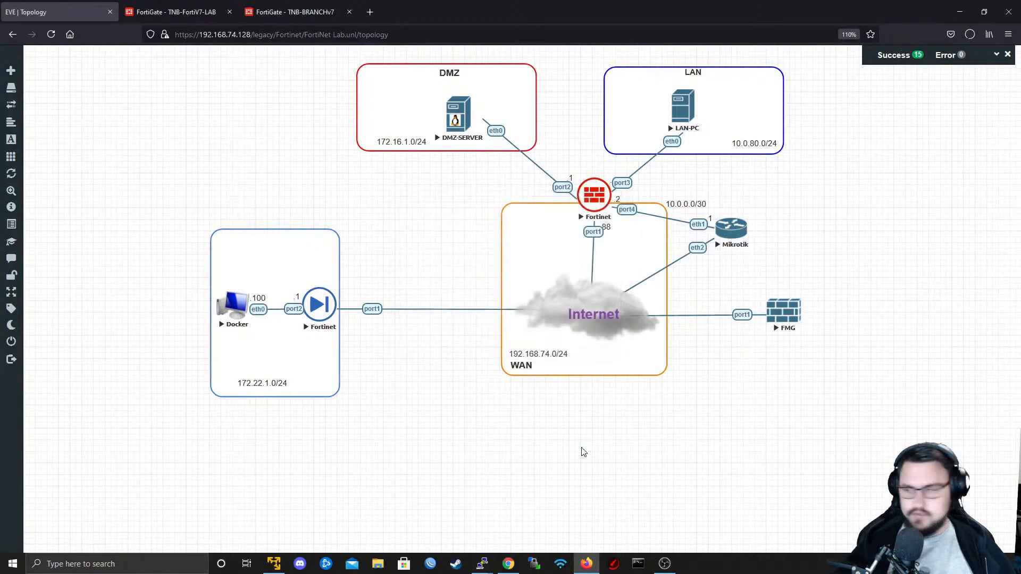
left_click(584, 339)
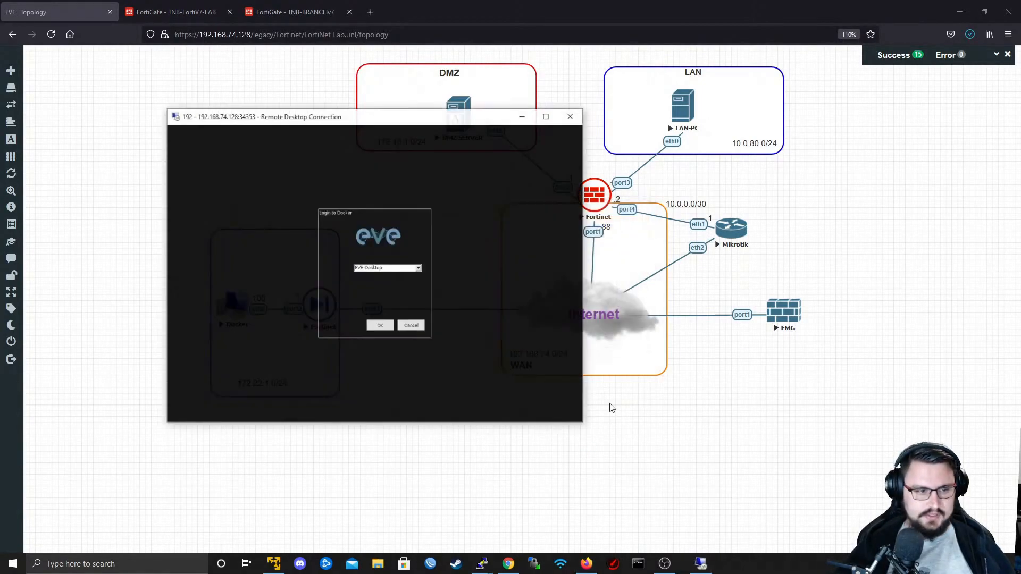
left_click(372, 325)
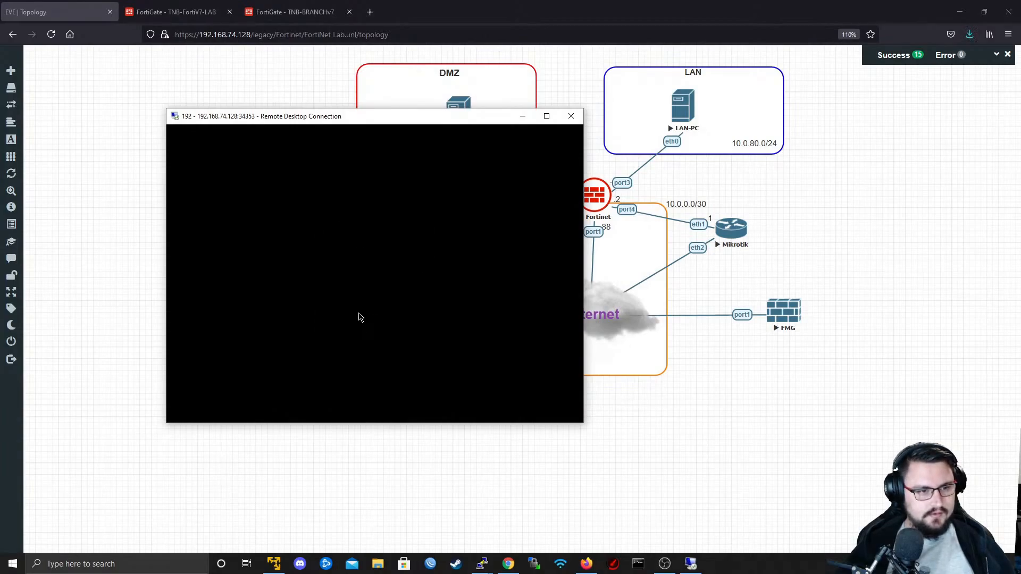
left_click_drag(245, 116, 470, 139)
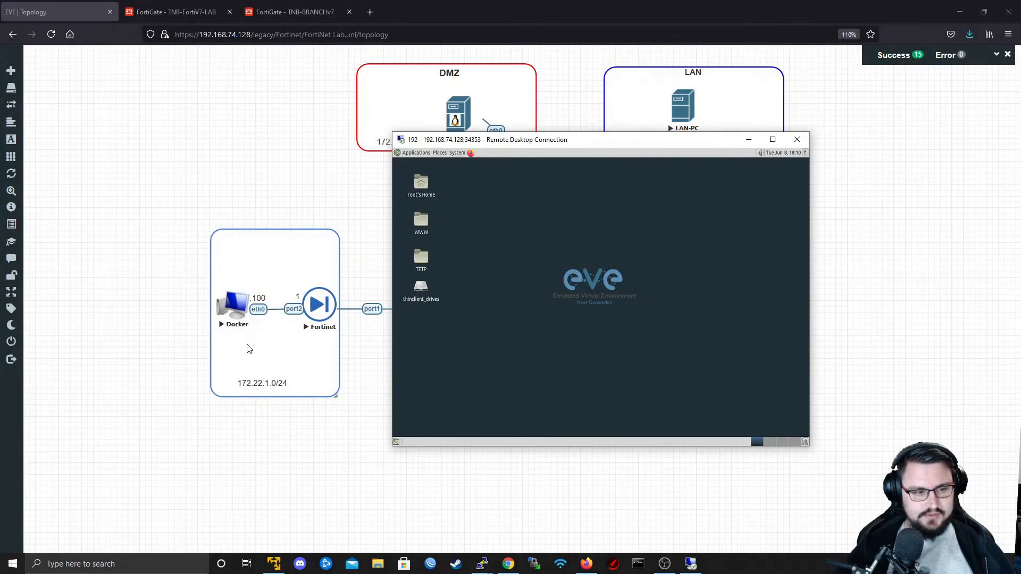
- In a MATE Terminal, assign eth0 172.22.1.100 with netmask 255.255.255.0 and add the default gateway 172.22.1.1
left_click(425, 153)
mouse_move(429, 245)
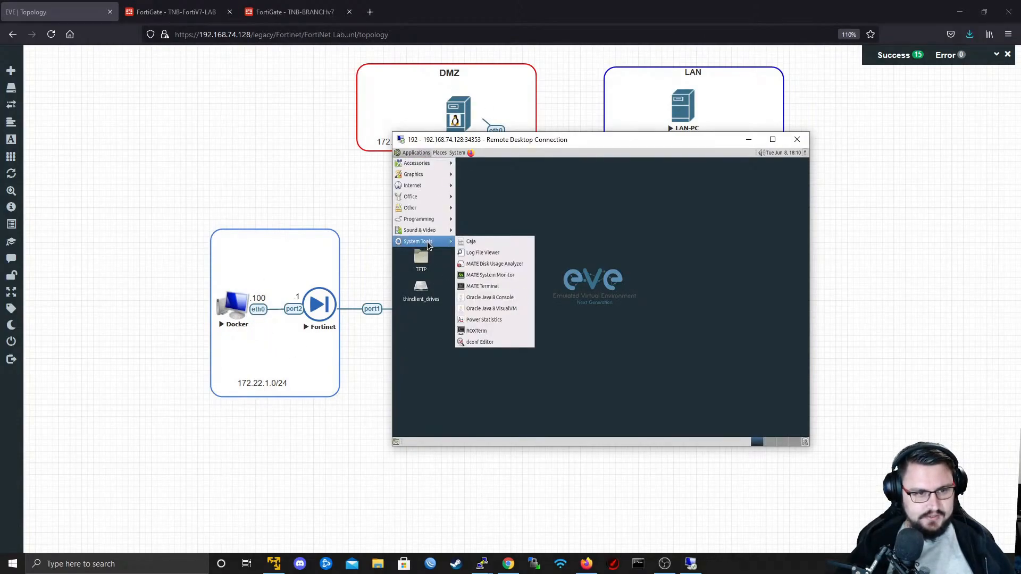
left_click(483, 286)
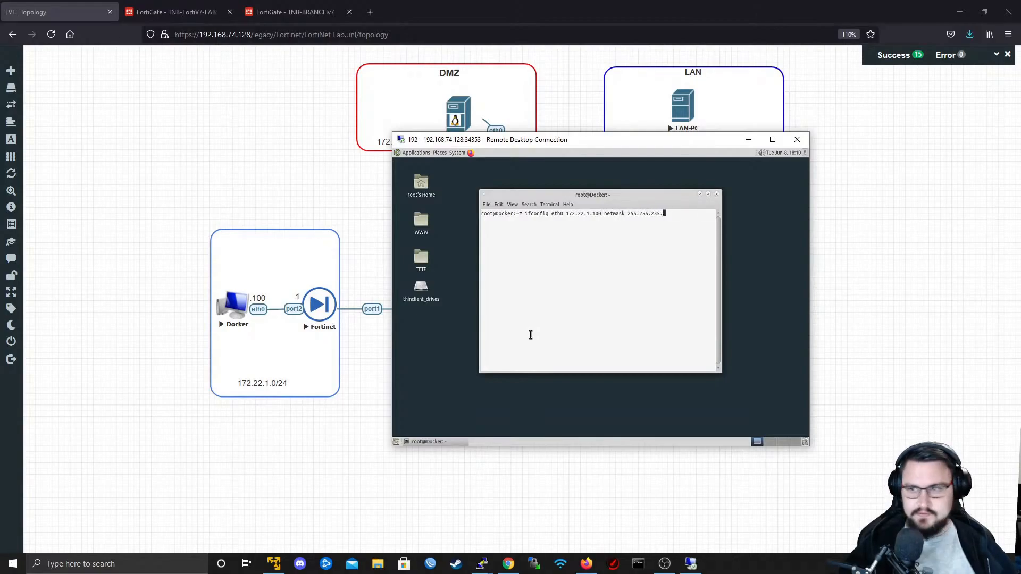
key("Return")
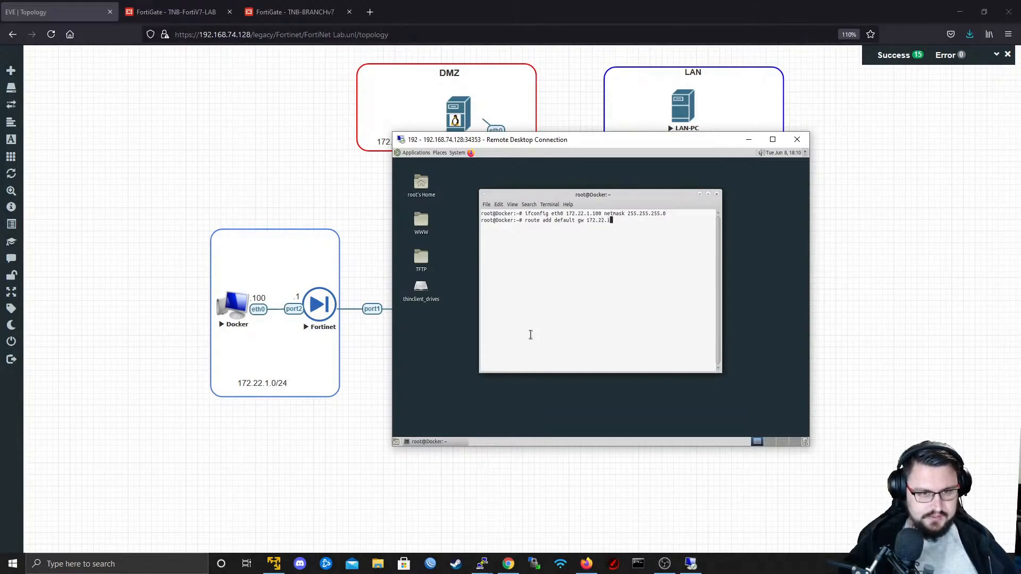
key("Return")
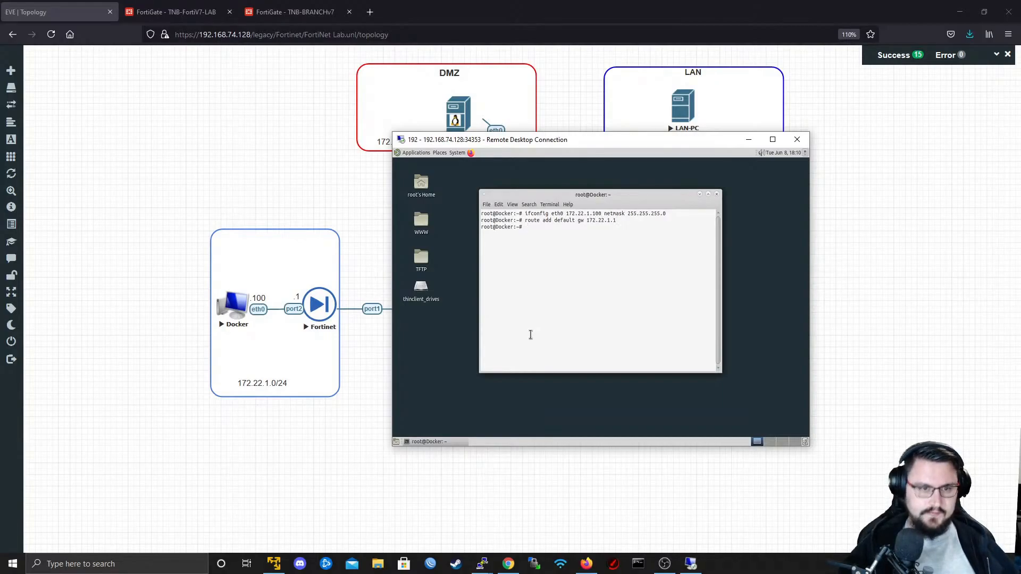
- Test connectivity from the Docker terminal by pinging 8.8.8.8 and the gateway 172.22.1.1, stopping each ping
key("Return")
key("Return")
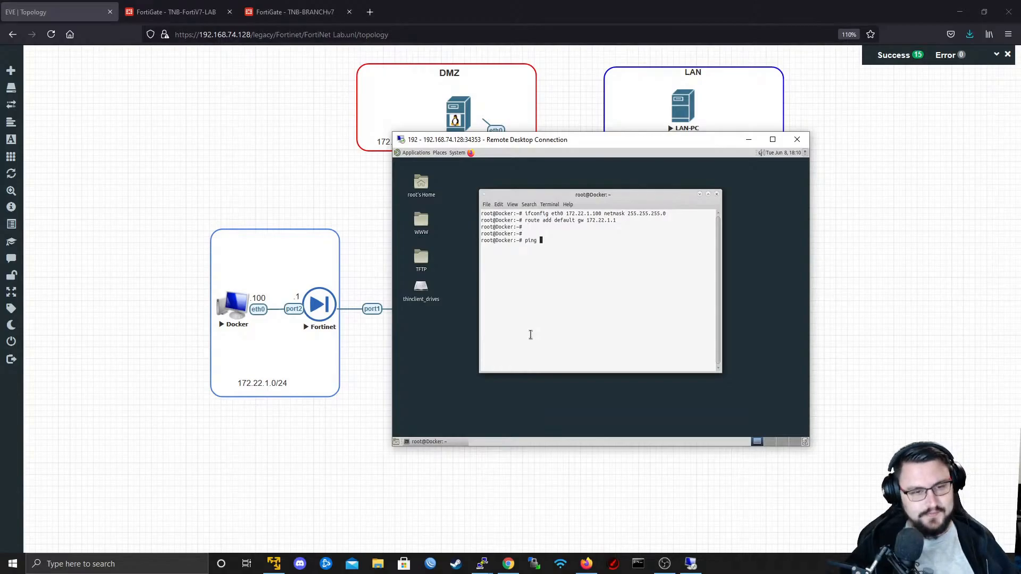
type("ping 8.8.8.8")
key("Return")
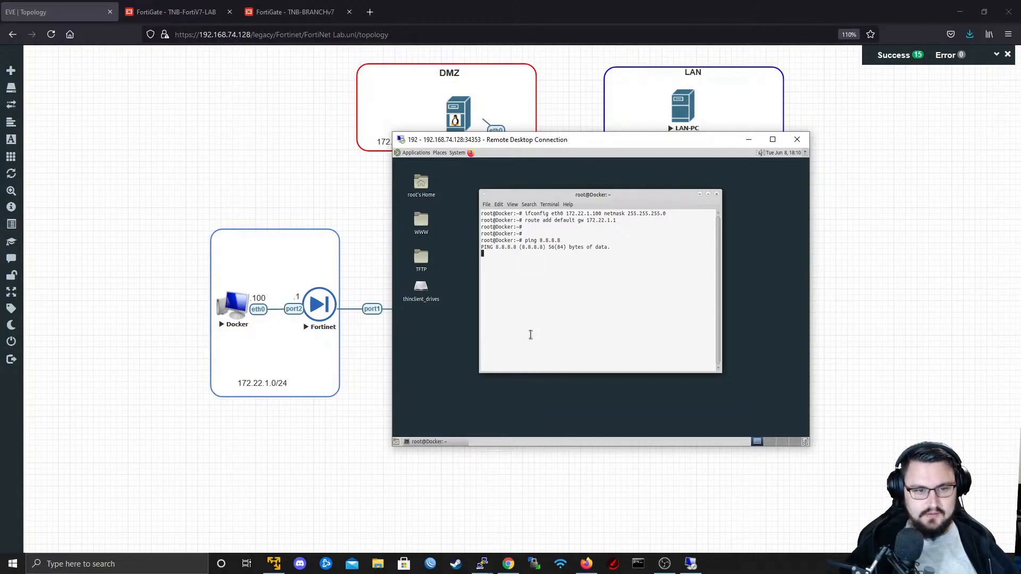
key("ctrl+c")
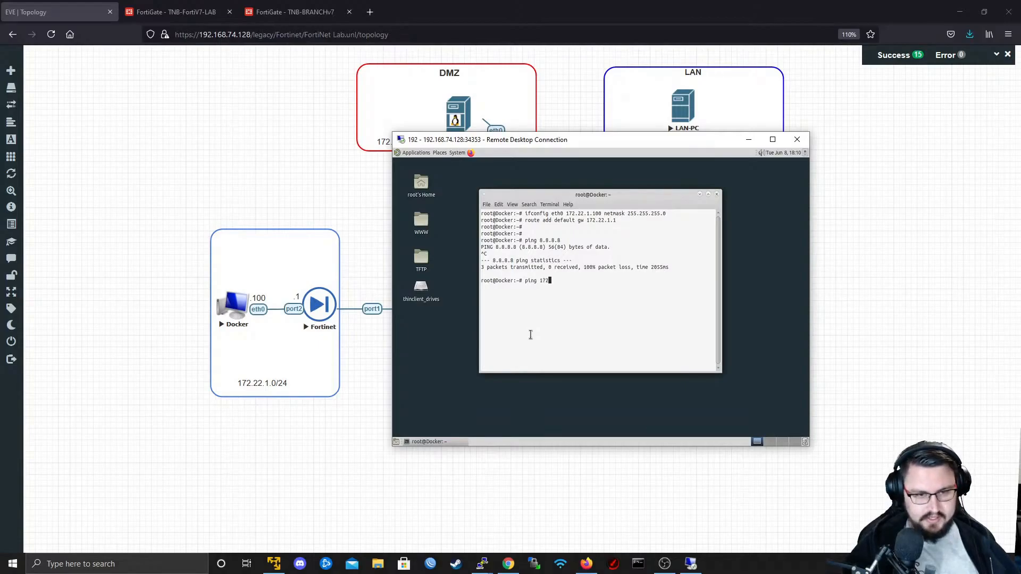
type("ping 172.22.1.1")
key("Return")
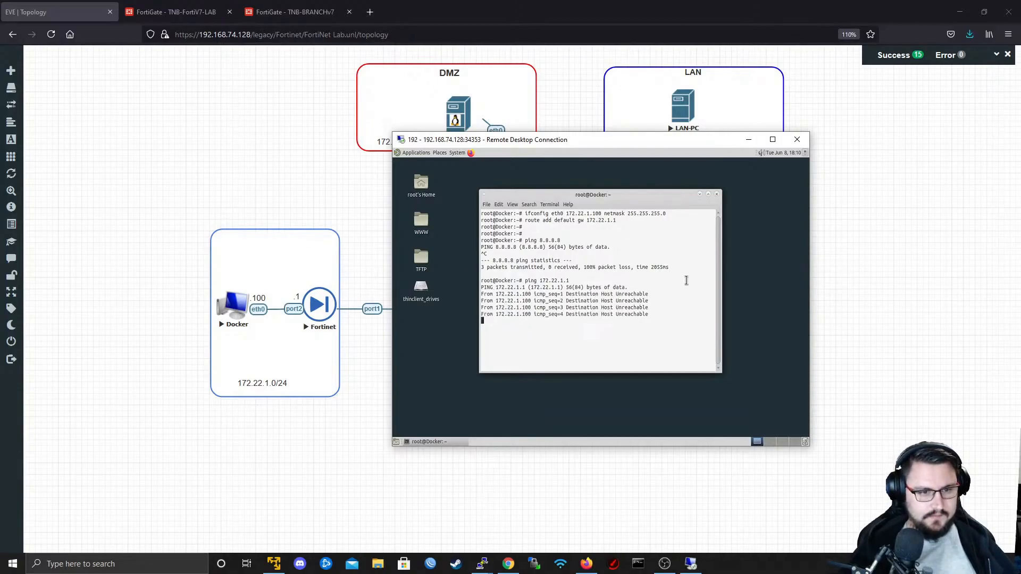
key("ctrl+c")
- Delete the link between the Docker node and the branch Fortinet and reconnect Docker eth0 to Fortinet port2
right_click(262, 309)
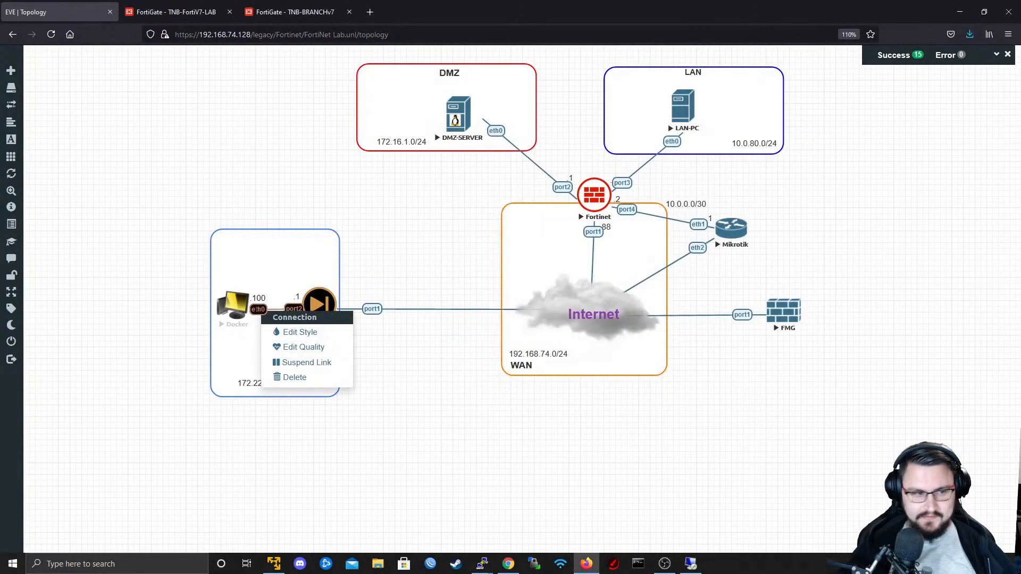
left_click(272, 378)
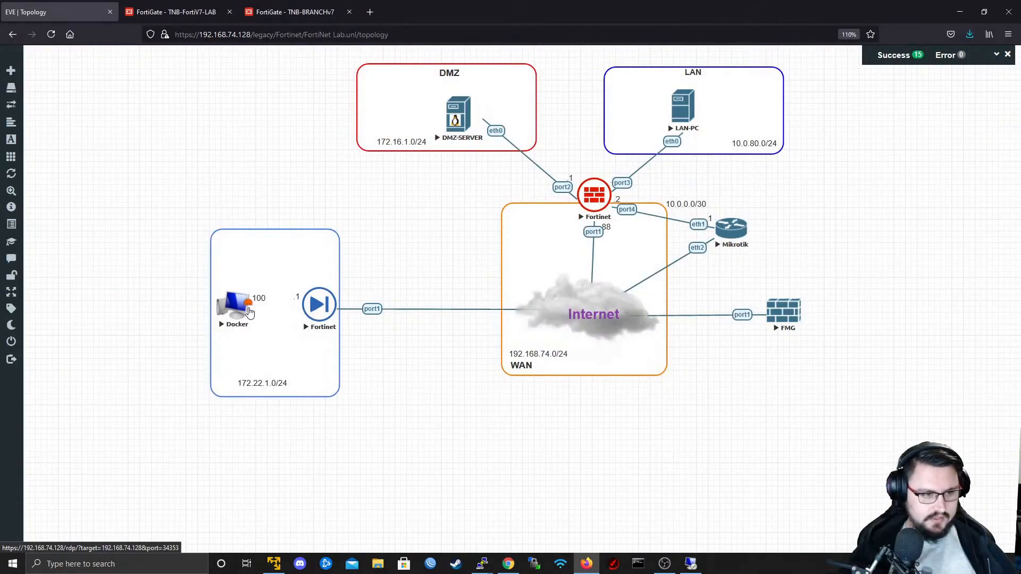
left_click_drag(250, 312, 319, 304)
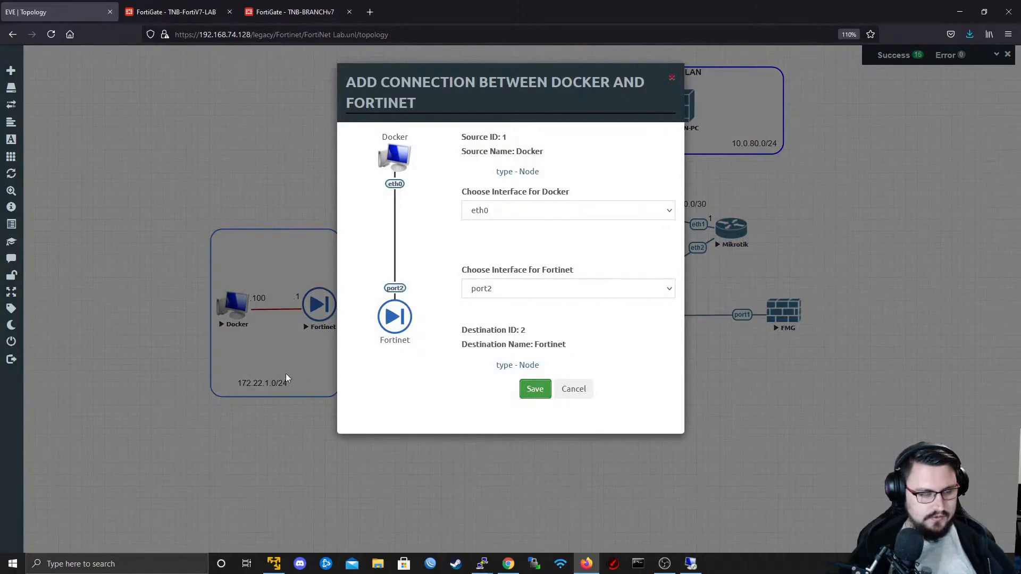
- Return to the Docker remote desktop terminal and repeat the pings to 172.22.1.1 and 8.8.8.8, stopping each one
key("alt+Tab")
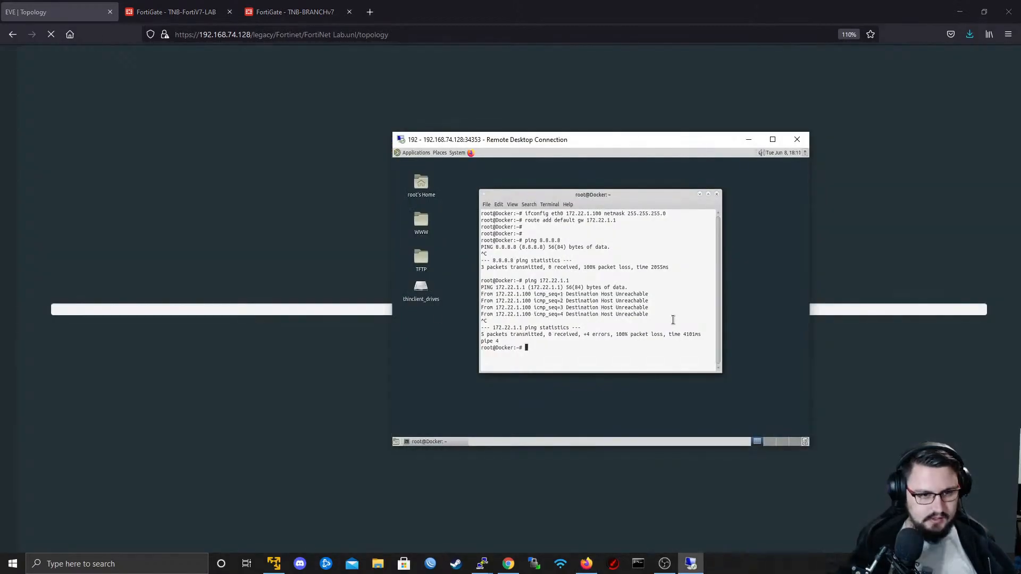
key("Up")
key("Return")
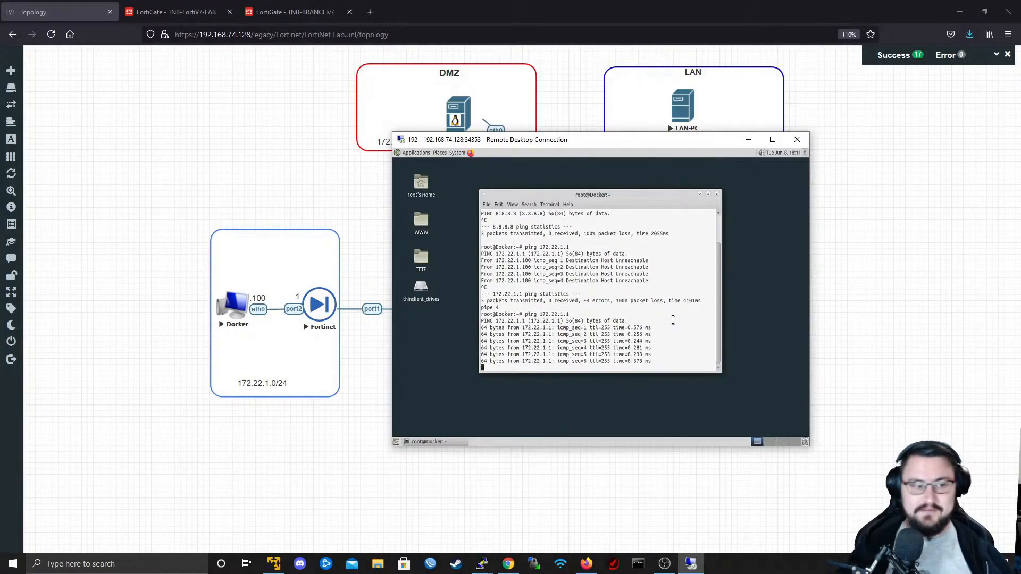
key("ctrl+c")
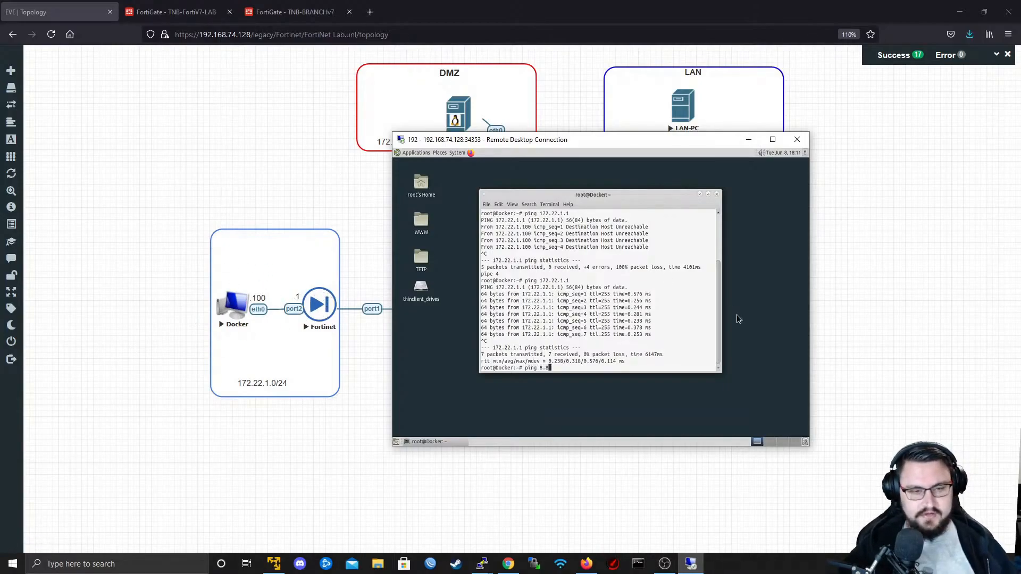
type(".8.8")
key("Return")
key("ctrl+c")
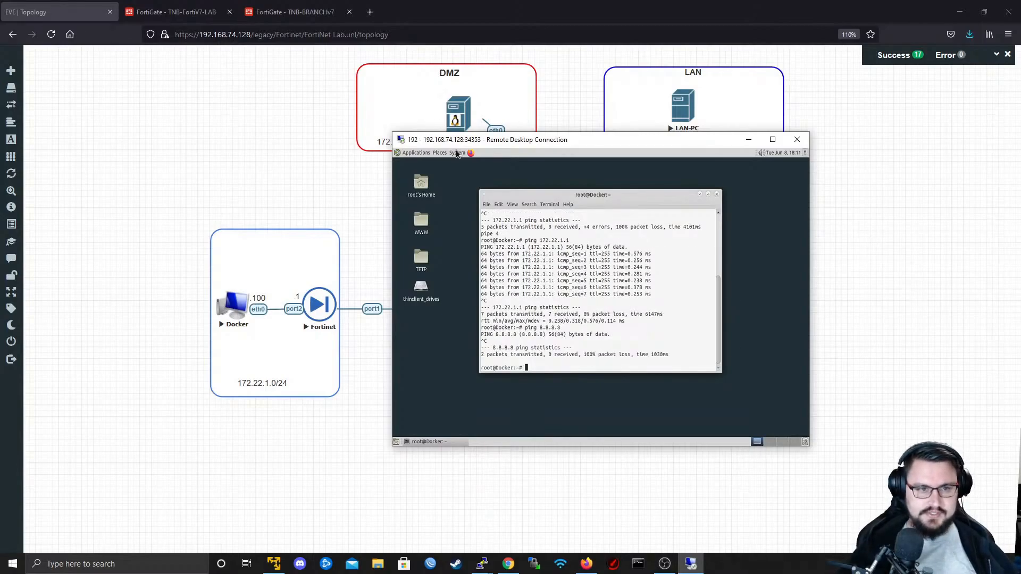
- On the TNB-BRANCHv7 FortiGate, start a new firewall policy named "Branch - Internet Out"
left_click(308, 14)
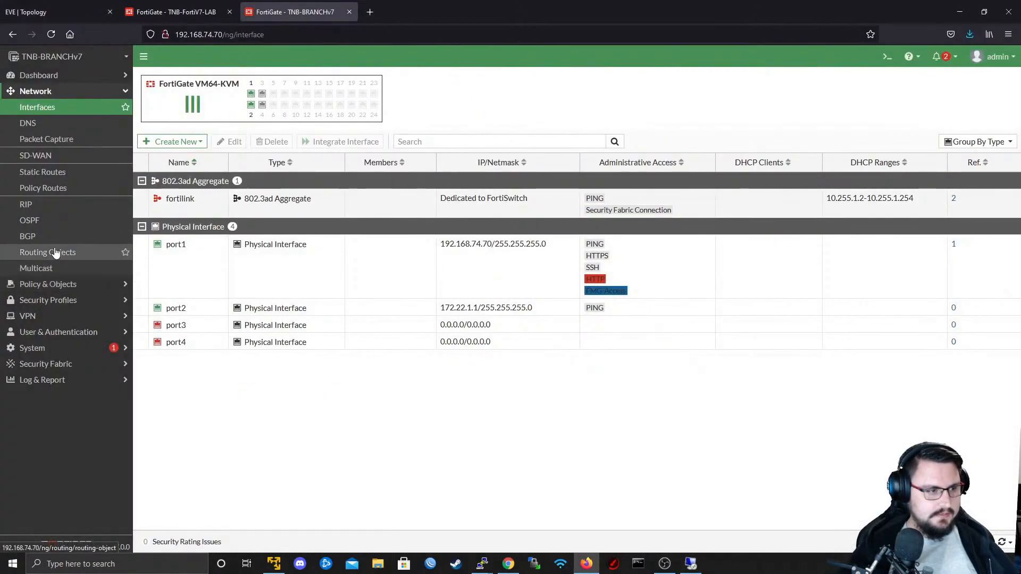
left_click(59, 284)
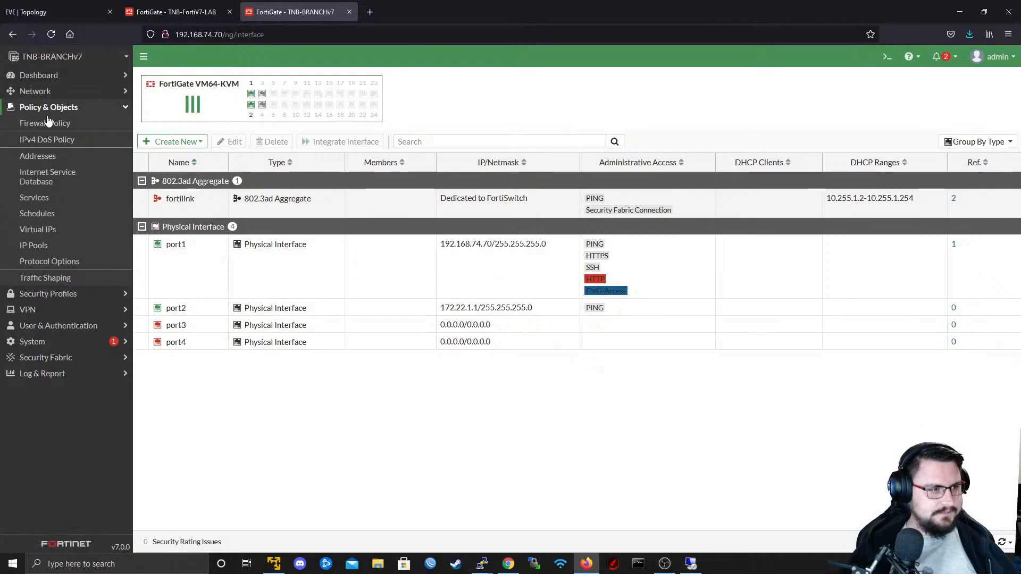
left_click(64, 123)
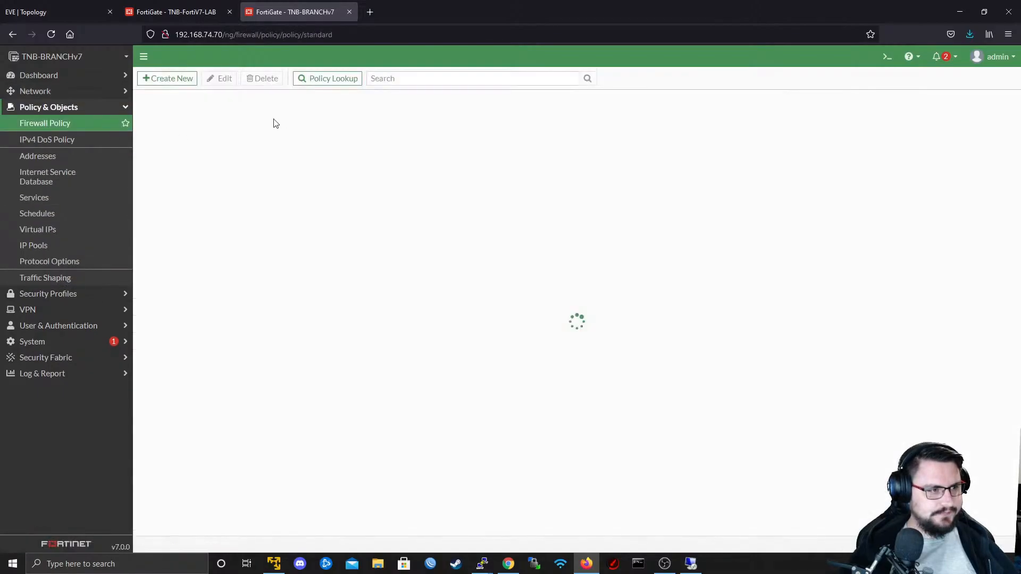
left_click(165, 85)
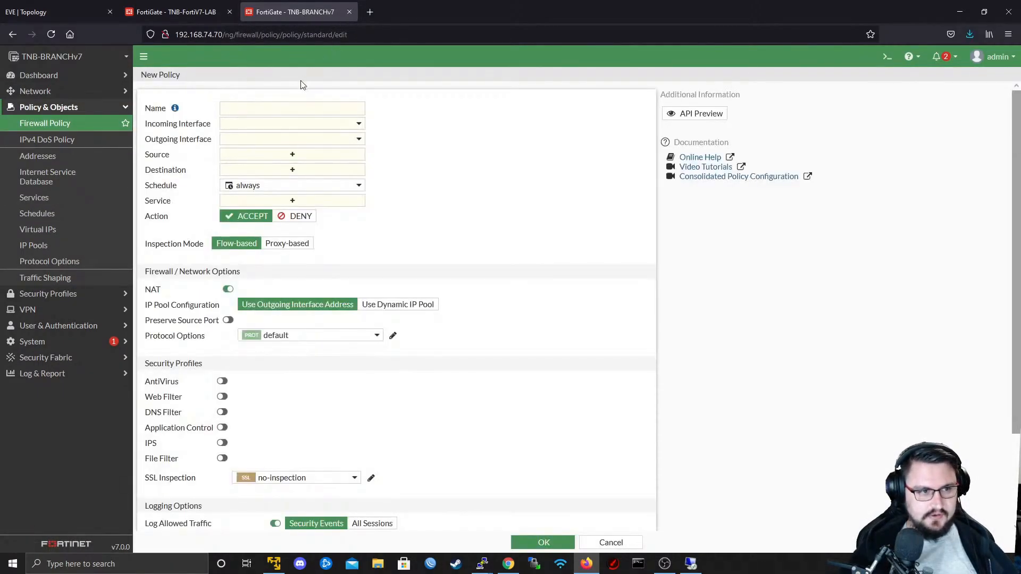
left_click(275, 110)
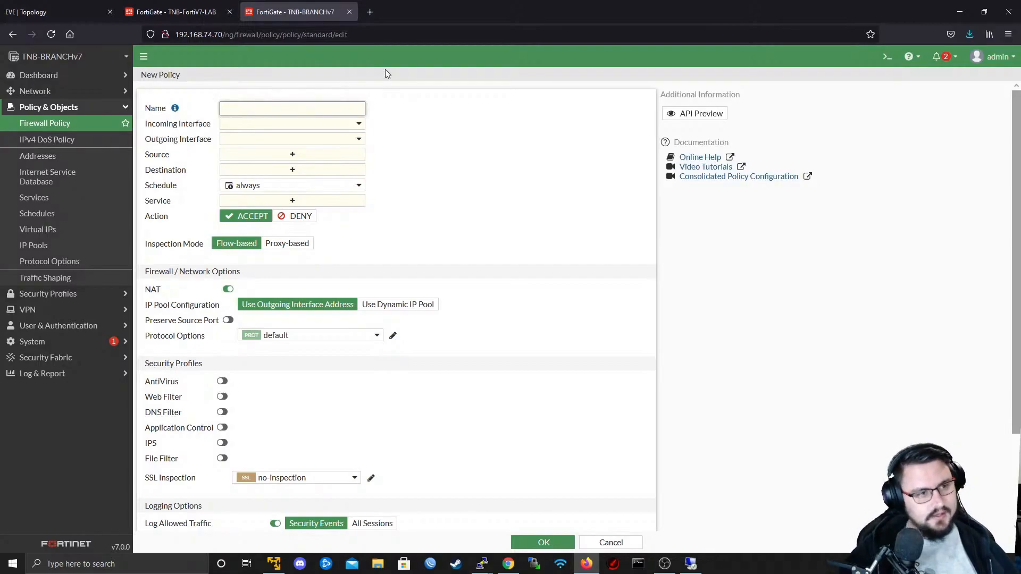
type("Branch -")
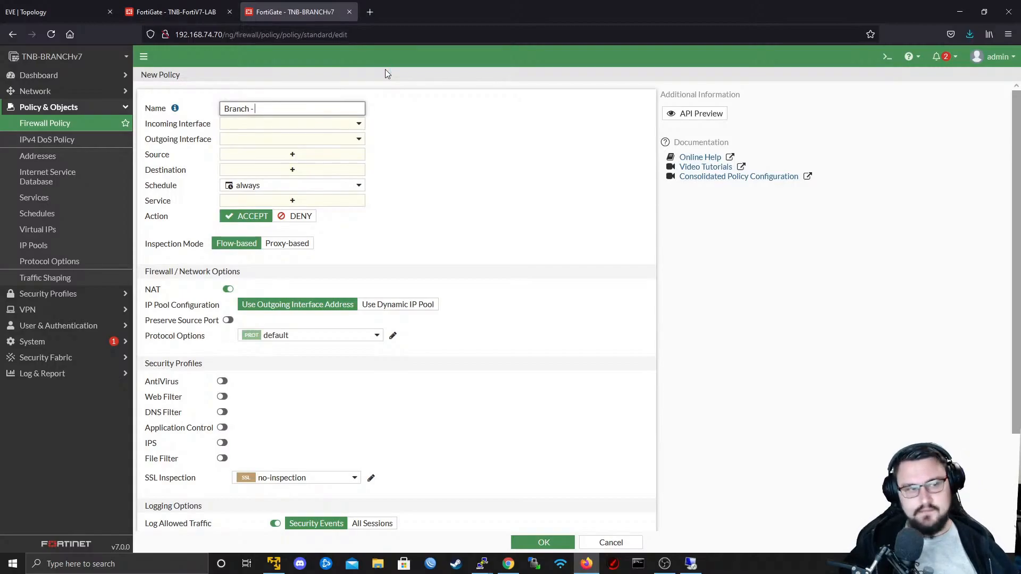
type(" Internet Out")
key("Tab")
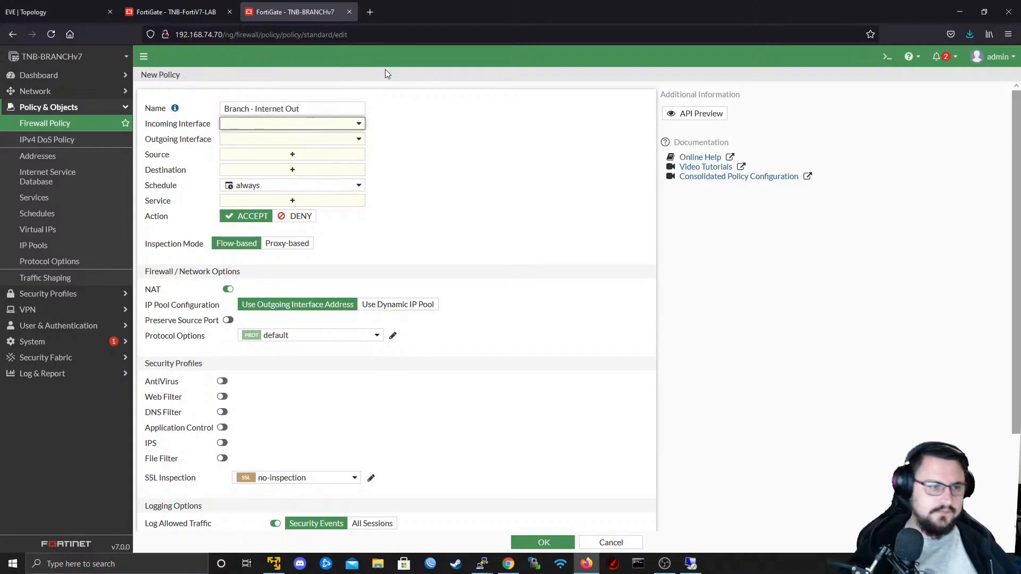
- Set the policy's incoming interface to port2 and its outgoing interface to port1
left_click(272, 126)
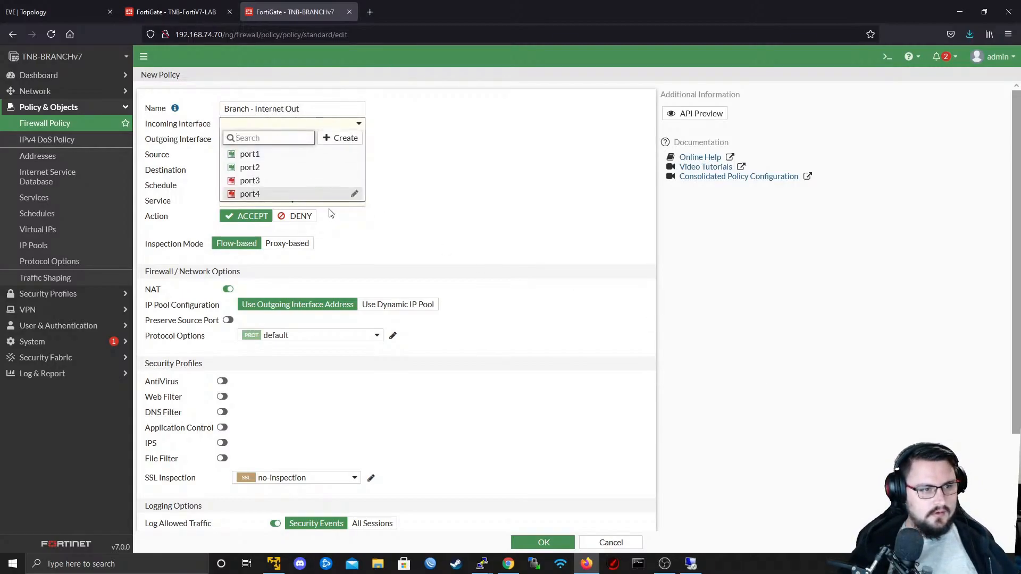
left_click(267, 168)
left_click(269, 140)
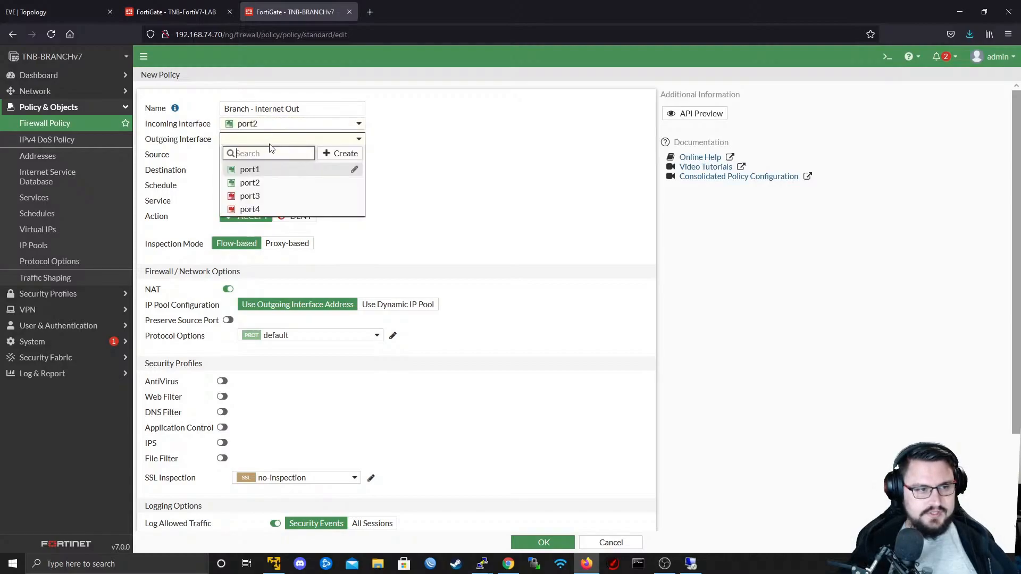
left_click(243, 171)
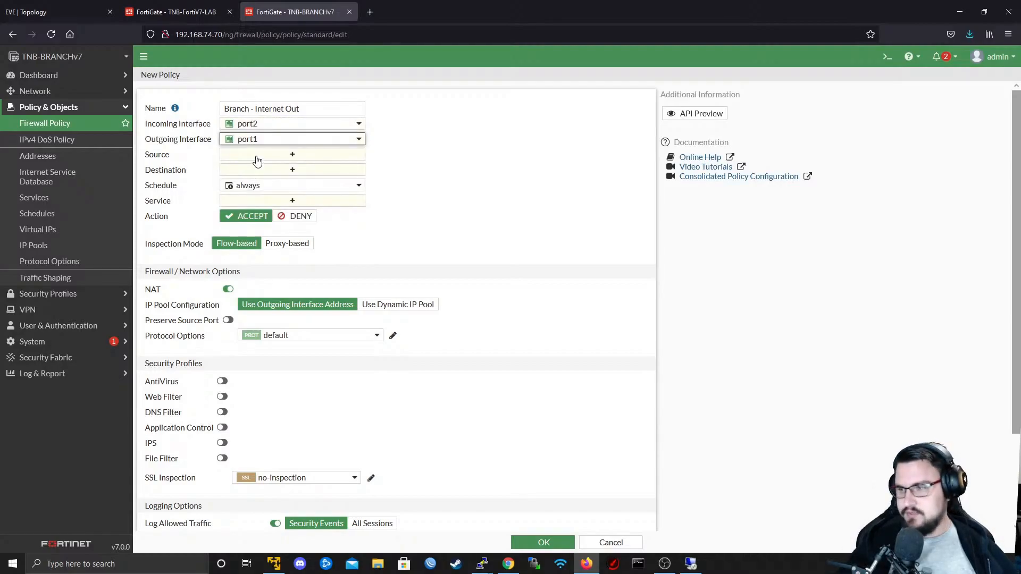
- From the policy's source selection, create a subnet address named 172.22.1.0/24 with IP/netmask 172.22.1.0/24
left_click(258, 156)
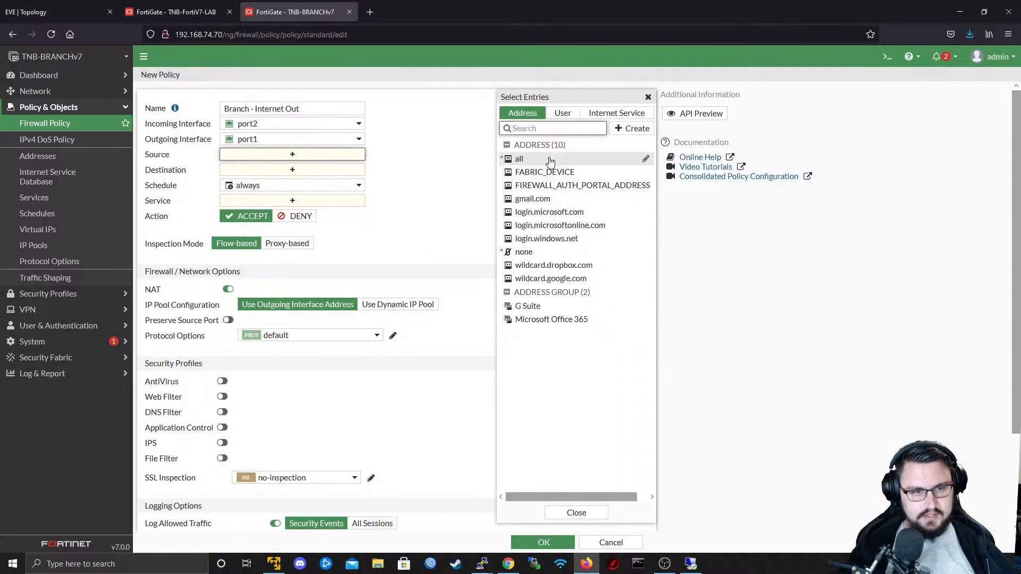
type("172.22")
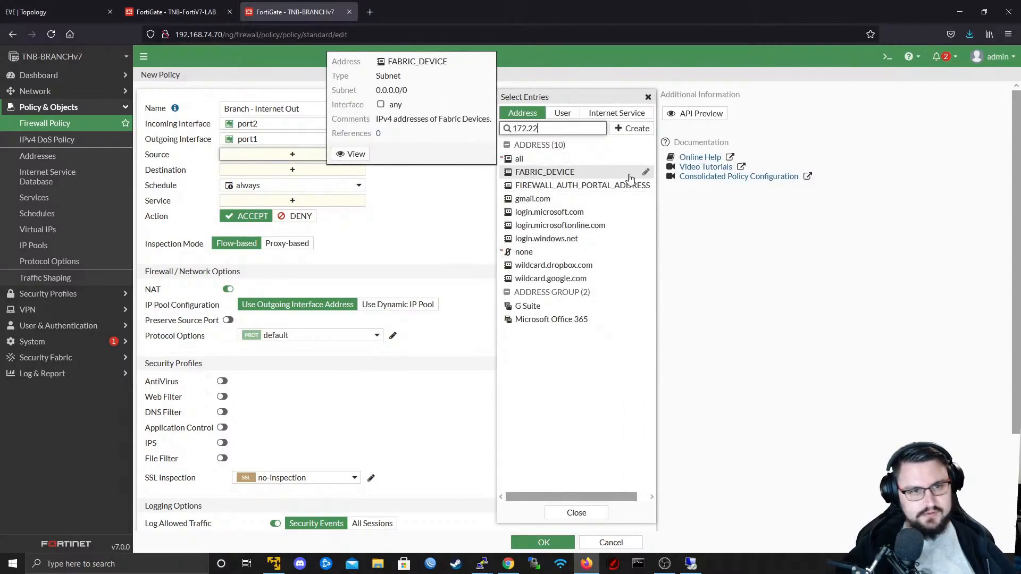
type(".1.0/24")
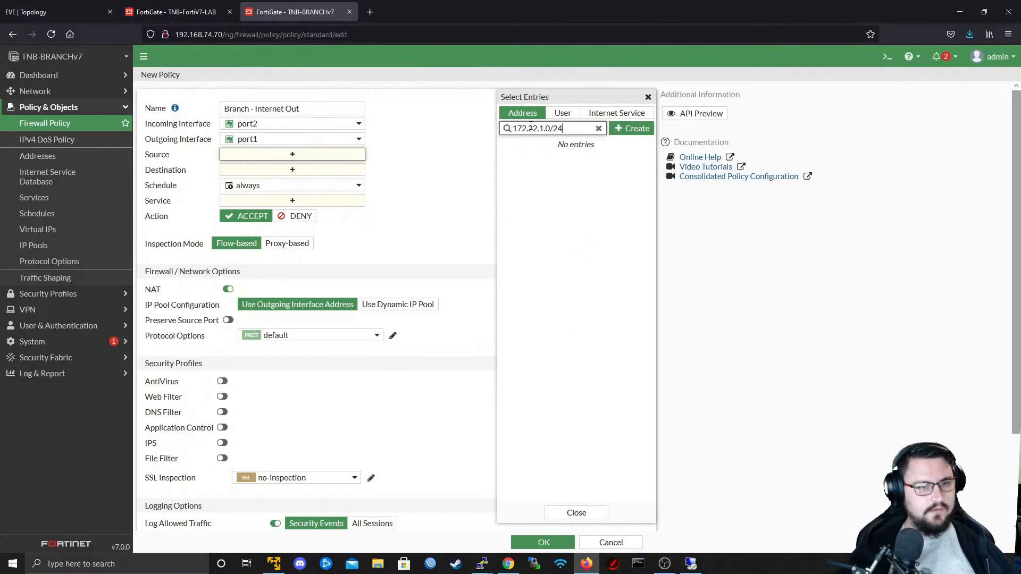
key("ctrl+a")
left_click(612, 134)
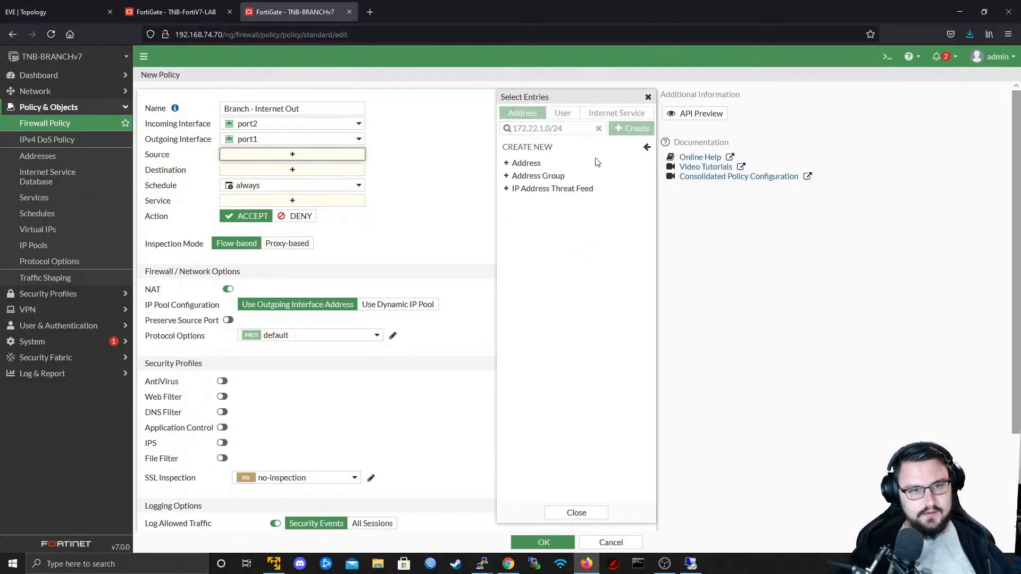
left_click(563, 162)
left_click(645, 102)
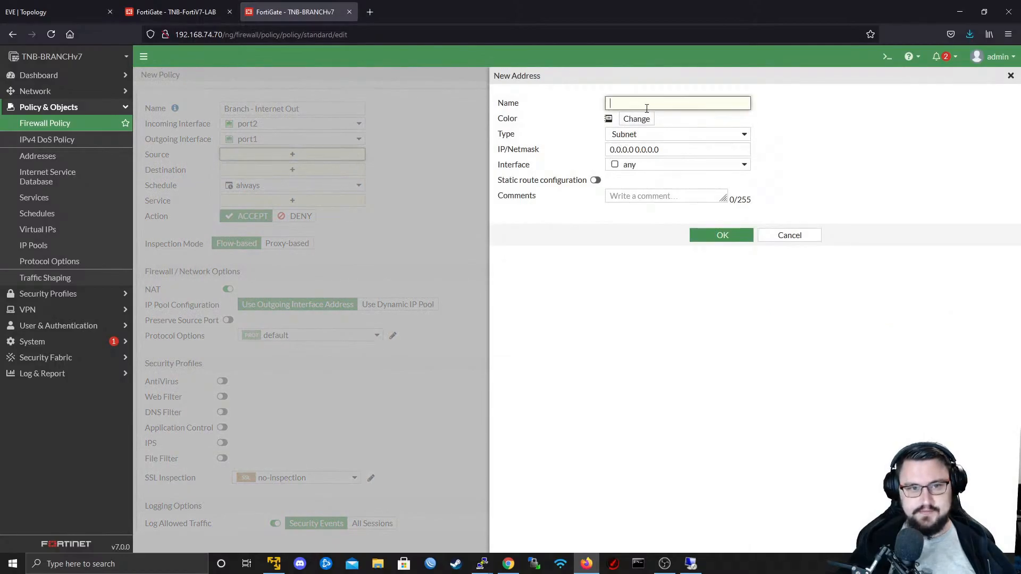
key("ctrl+v")
left_click(649, 150)
key("ctrl+a")
key("ctrl+v")
left_click(735, 235)
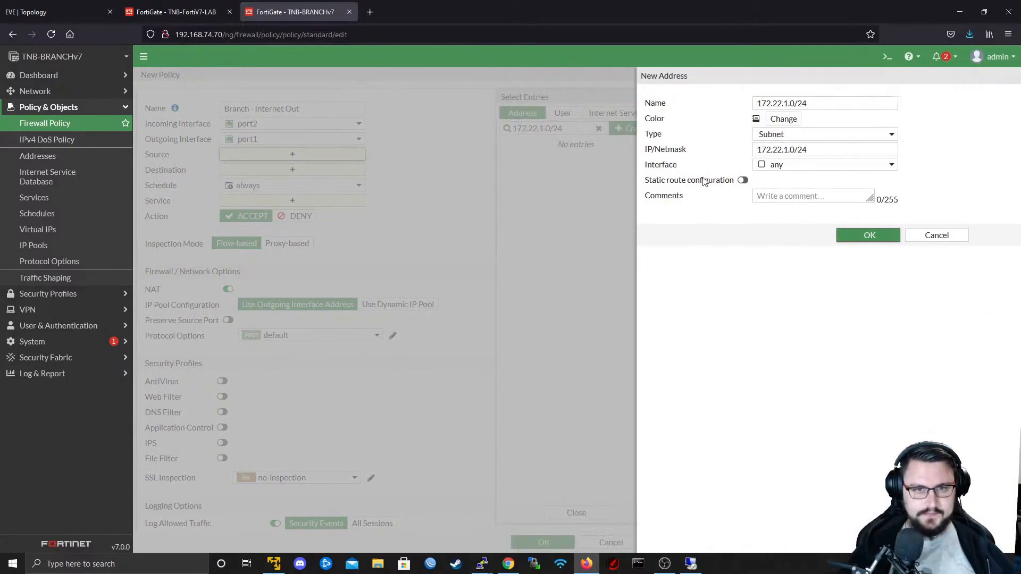
- Set the policy's source to the 172.22.1.0/24 address and its destination to all
left_click(595, 159)
left_click(282, 180)
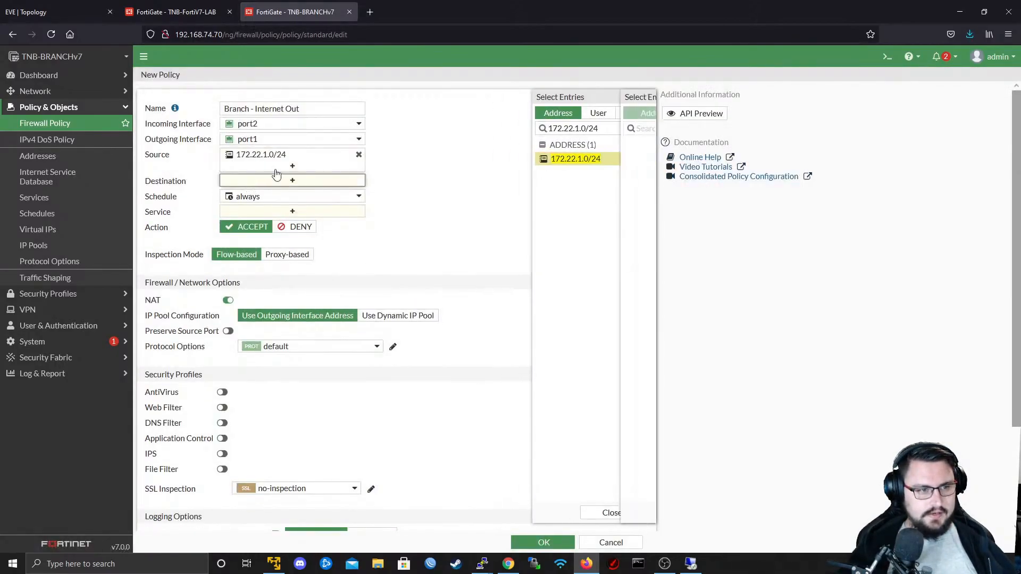
left_click(519, 172)
left_click(420, 200)
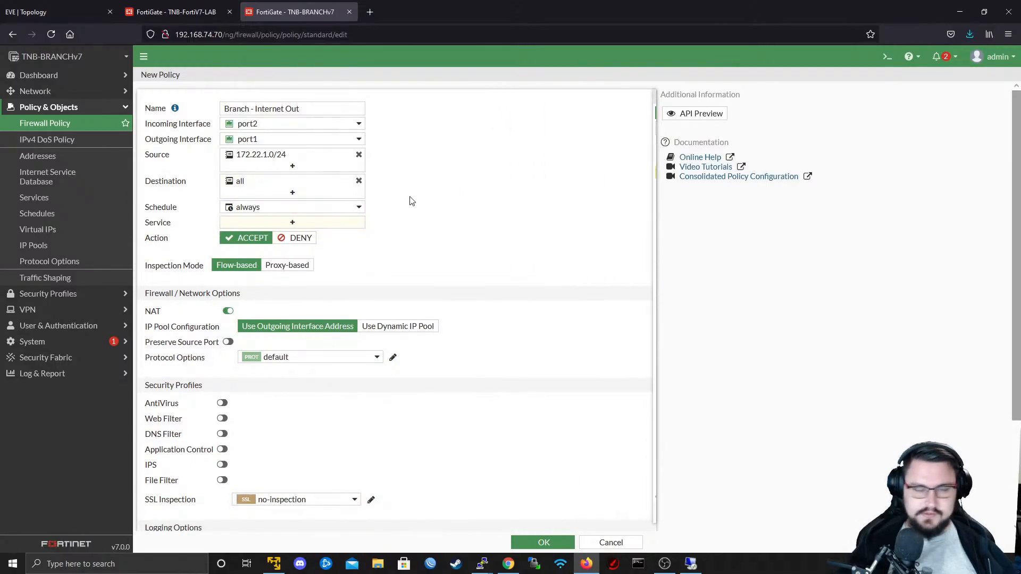
- Add the services ALL_ICMP, HTTP and HTTPS to the policy and review its remaining options
left_click(274, 224)
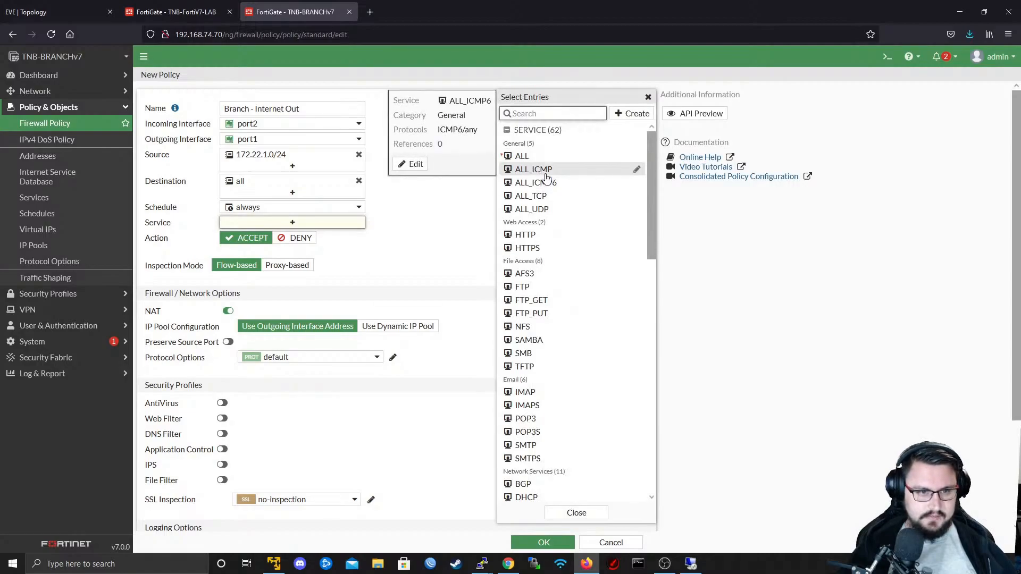
left_click(535, 170)
left_click(526, 235)
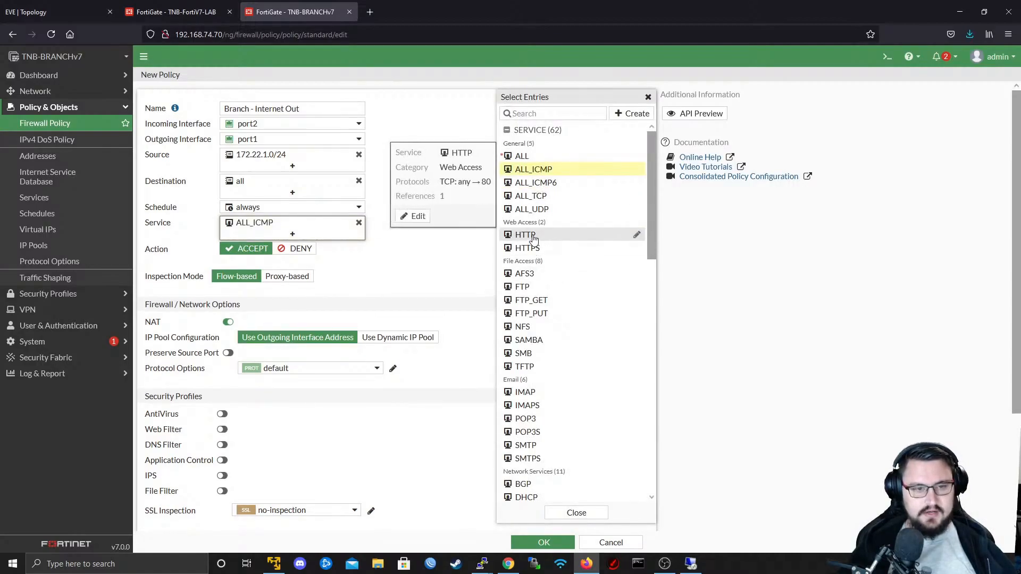
left_click(530, 249)
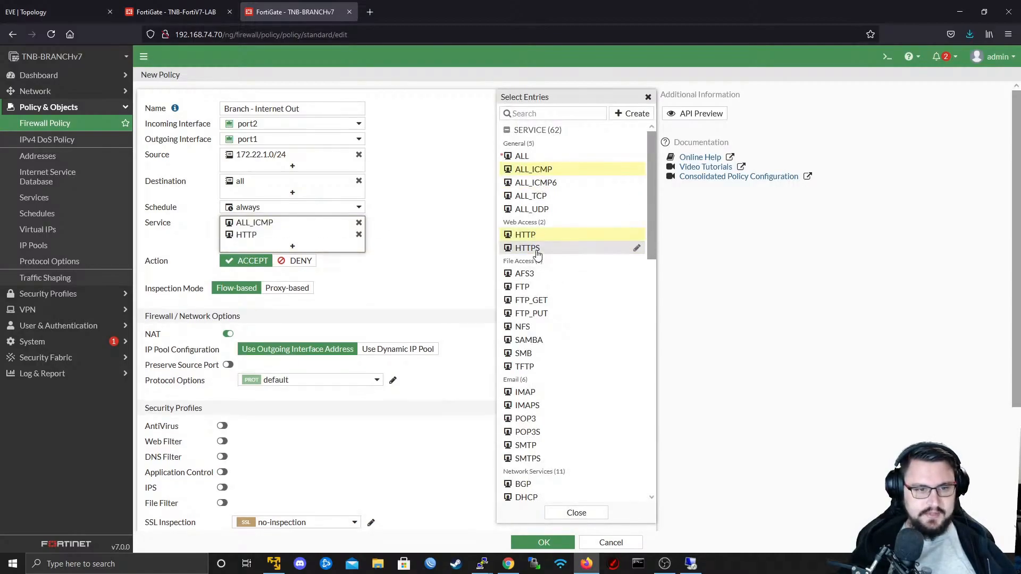
left_click(575, 513)
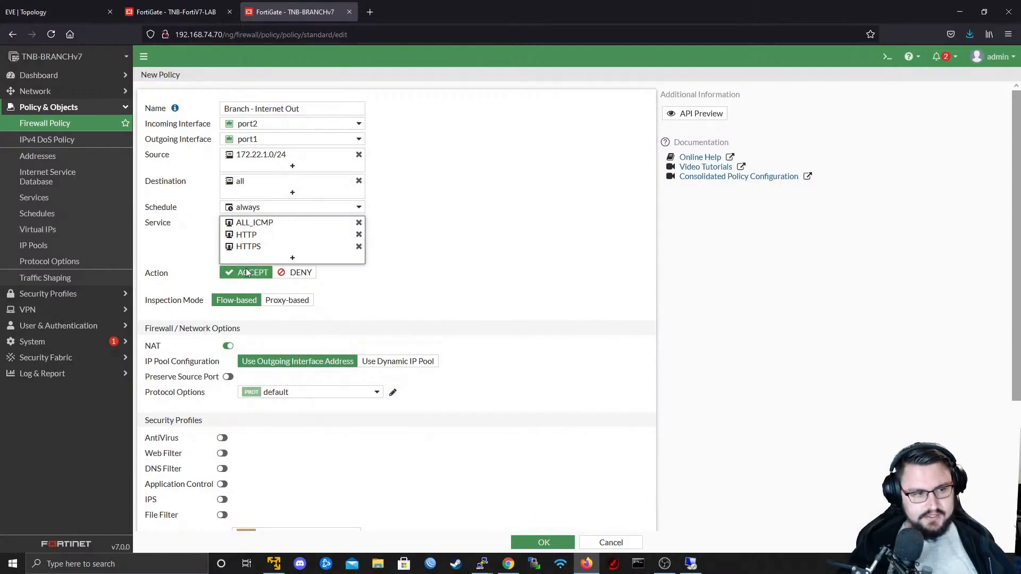
scroll(245, 261, "down", 2)
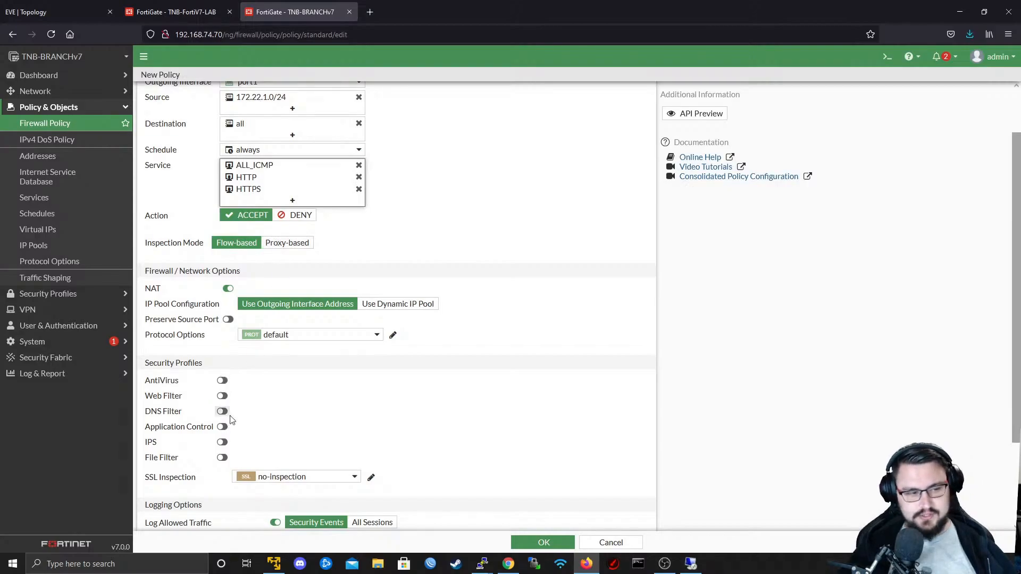
scroll(298, 240, "down", 4)
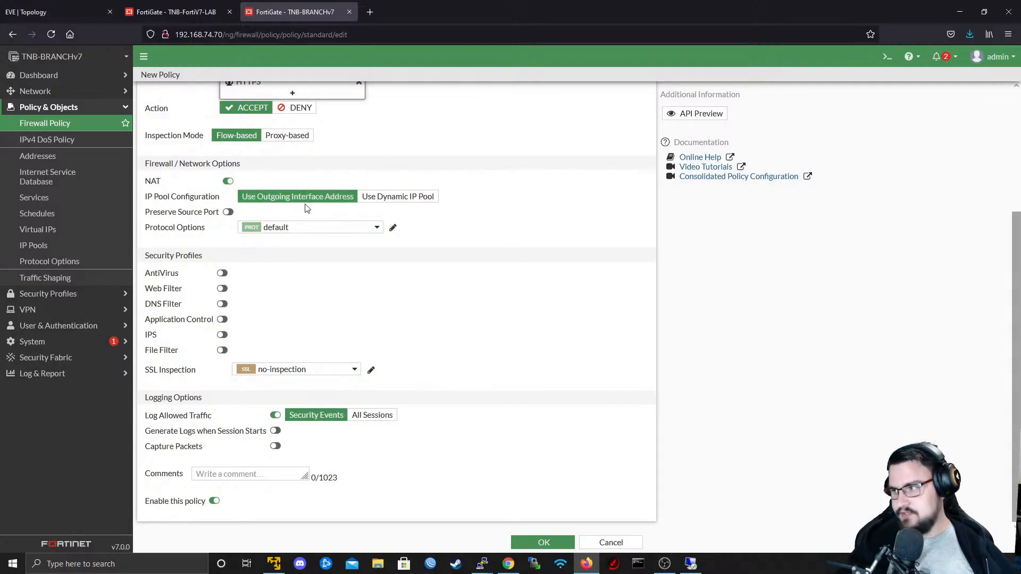
- Review the Branch - Internet Out policy's interfaces and remaining options, and save the policy
scroll(307, 208, "up", 6)
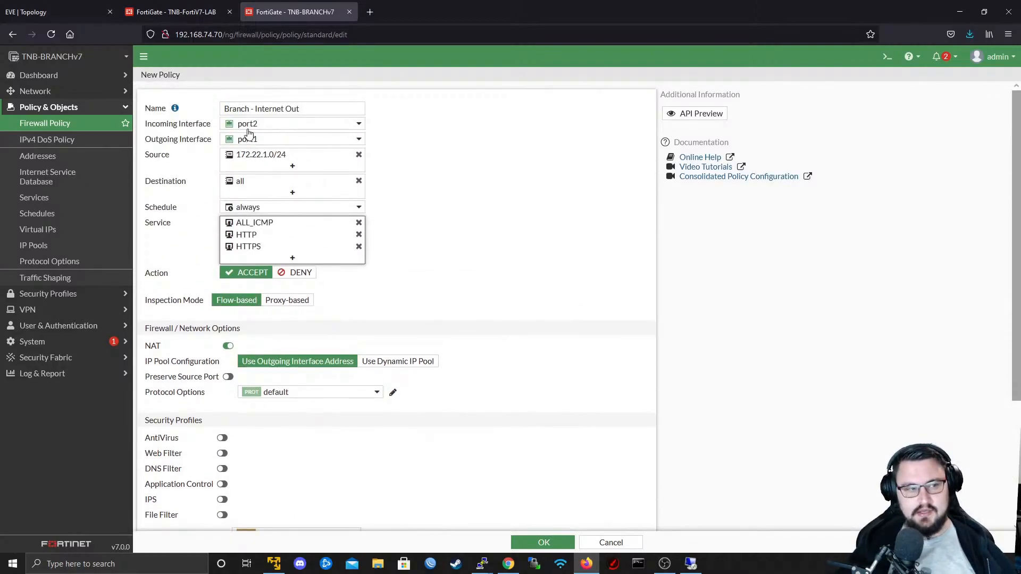
mouse_move(244, 141)
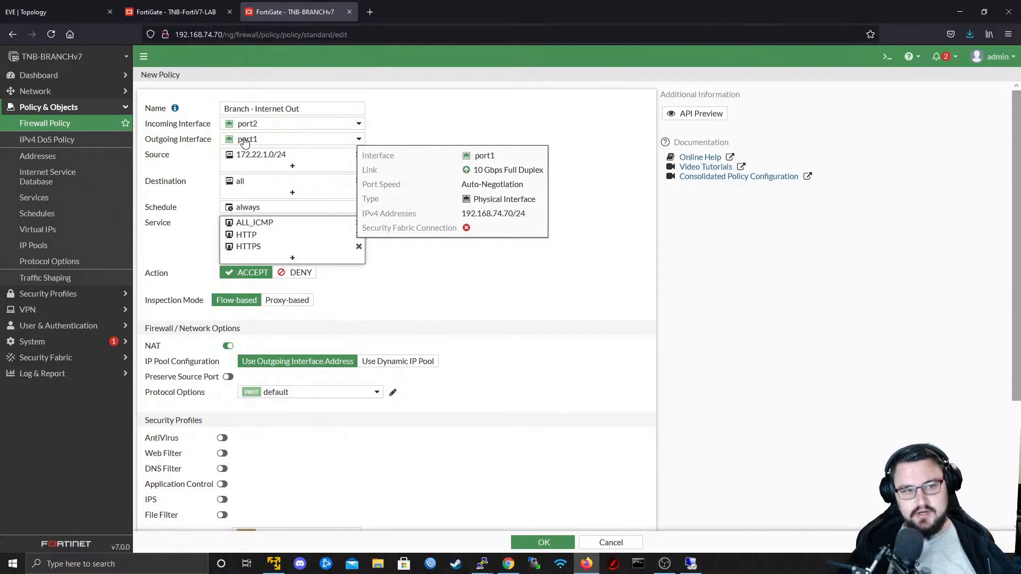
scroll(325, 229, "down", 3)
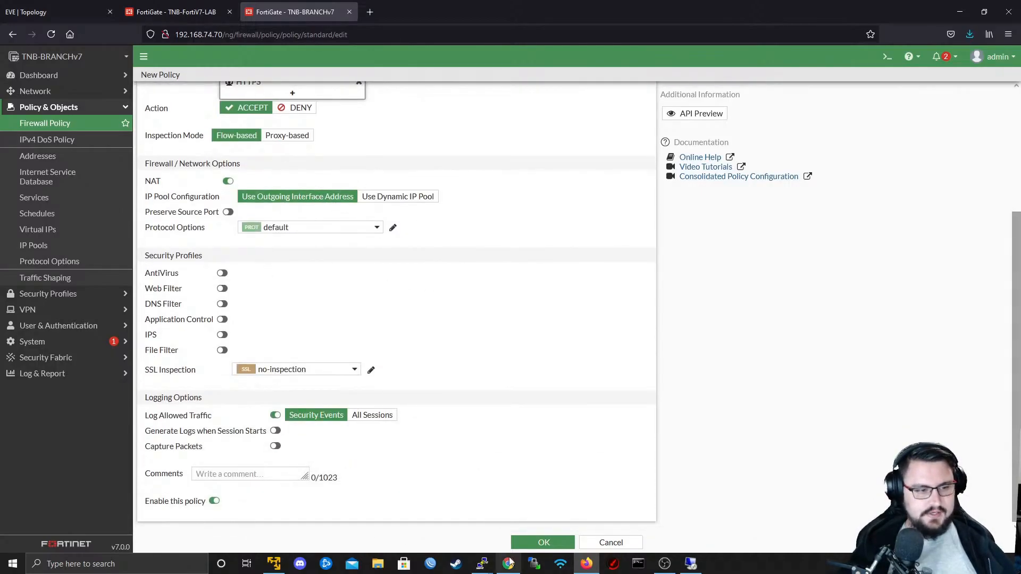
left_click(544, 542)
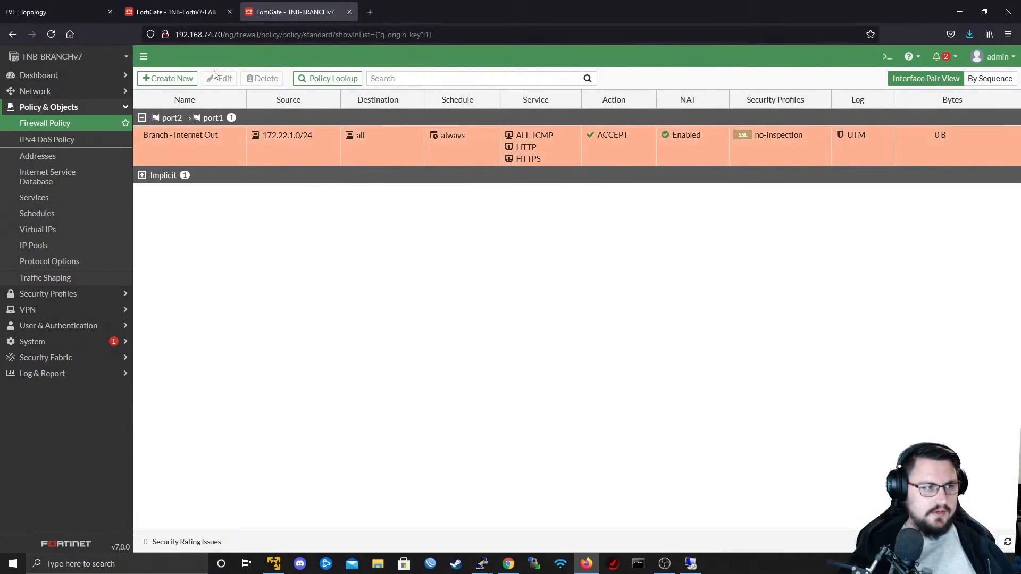
- In the Docker client's remote desktop, run a ping to 8.8.8.8, stop it, and open Firefox ready for an address
left_click(692, 563)
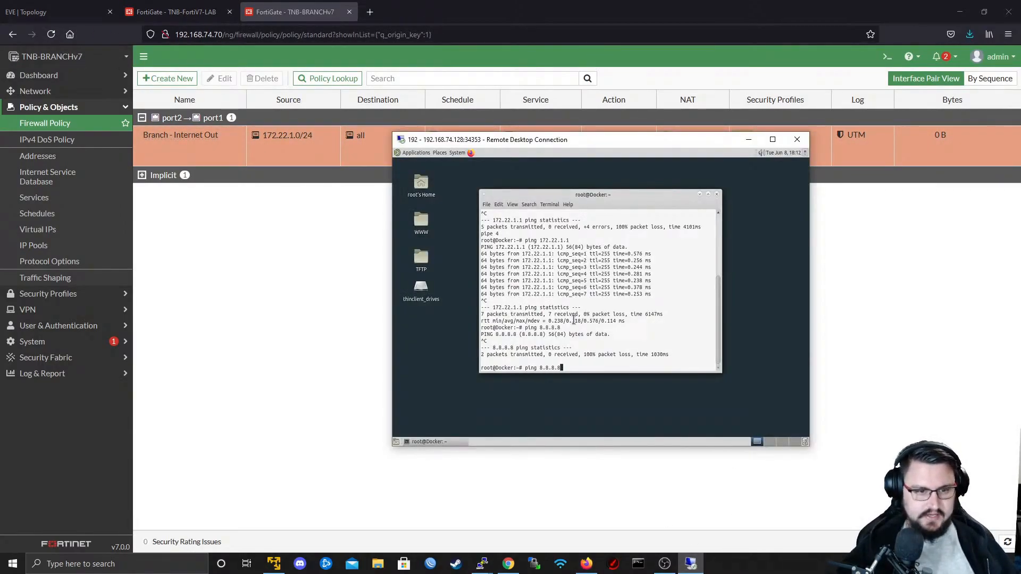
key("Return")
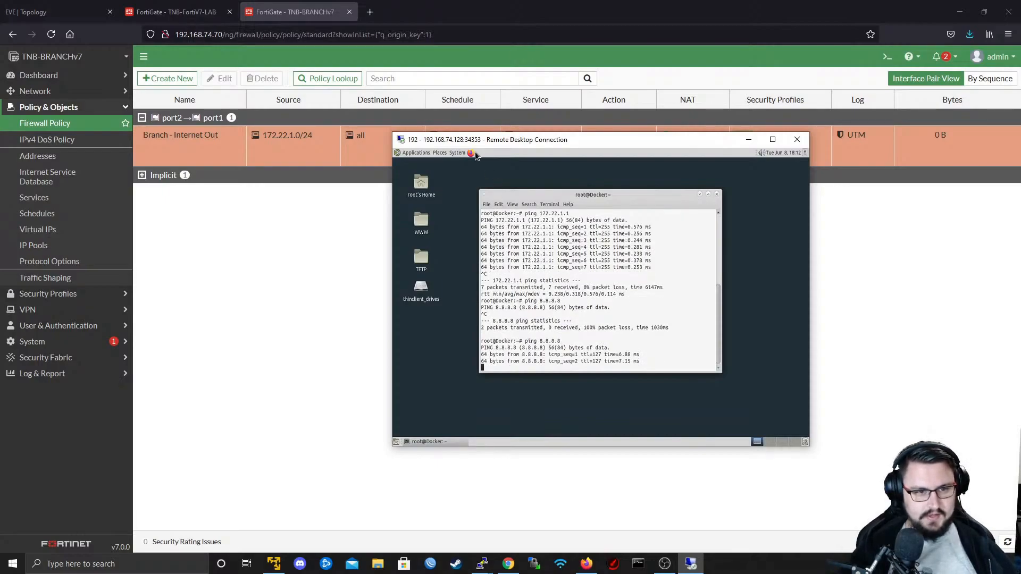
key("ctrl+c")
left_click(473, 152)
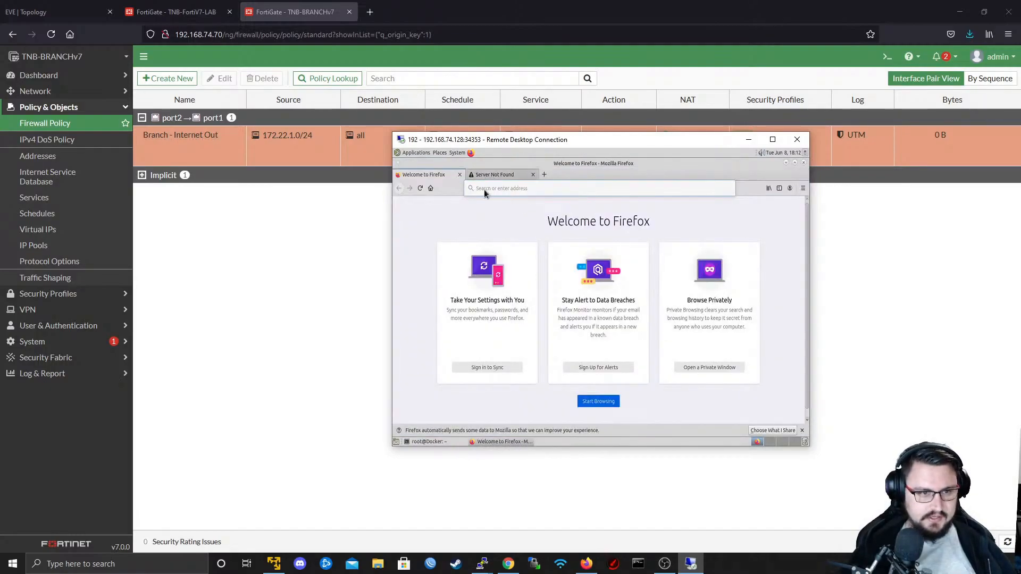
left_click(484, 189)
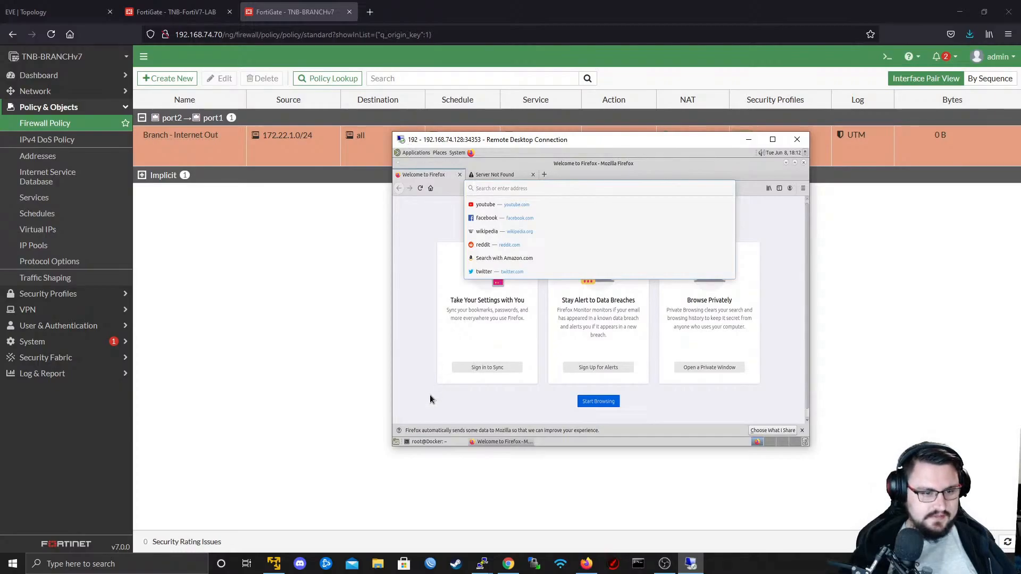
- In the Docker client's terminal, add the line nameserver 8.8.8.8 to /etc/resolv.conf with vim and save the file
left_click(428, 443)
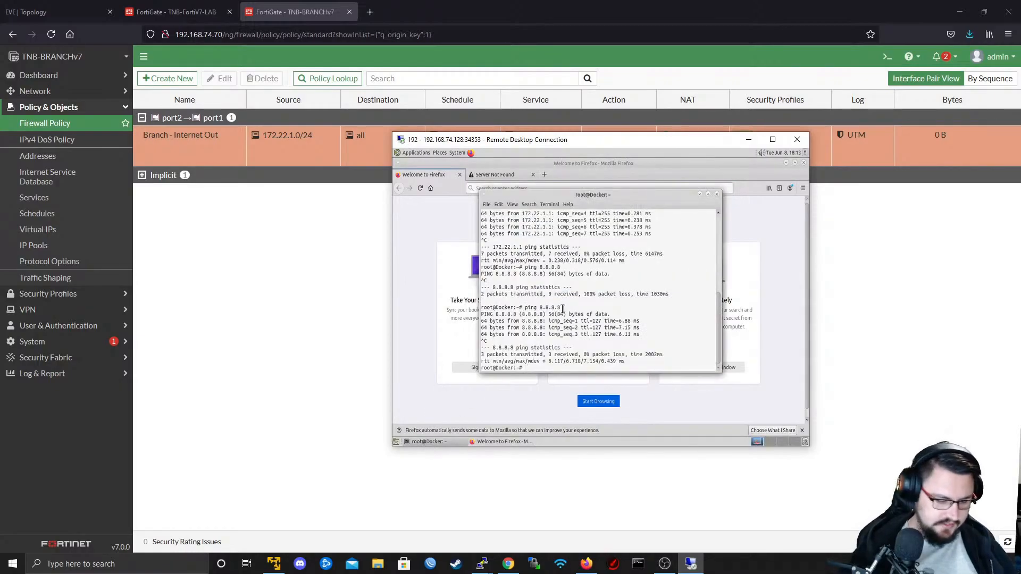
type("vim /etc/resolv.conf")
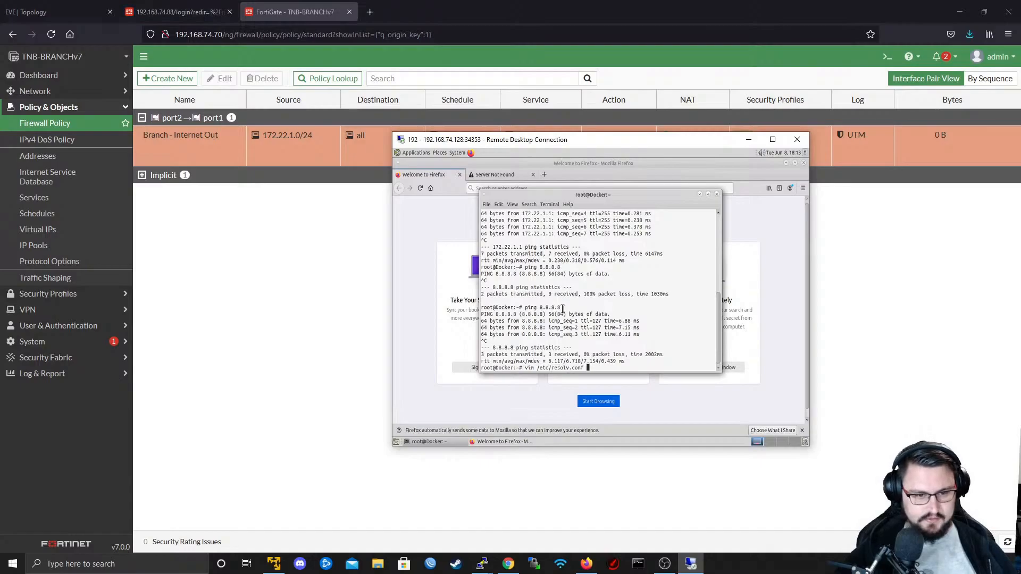
key("Return")
type("i")
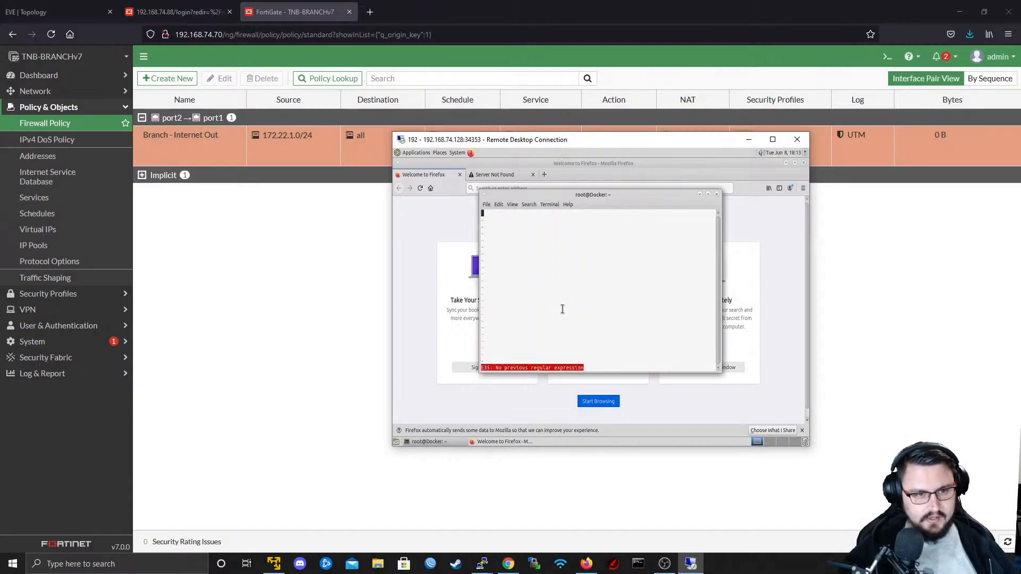
type("namese")
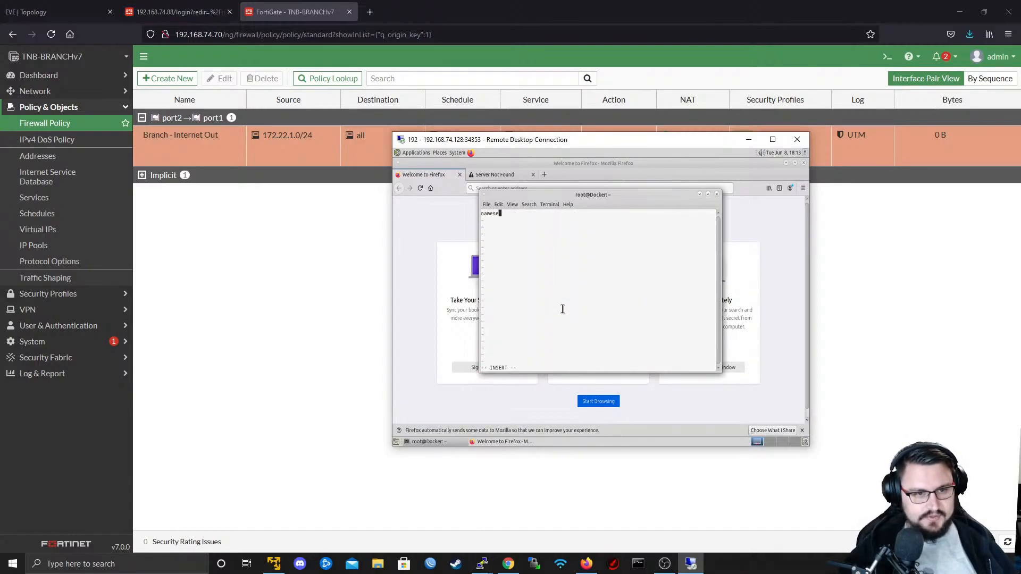
type("rver 8.8.8.8")
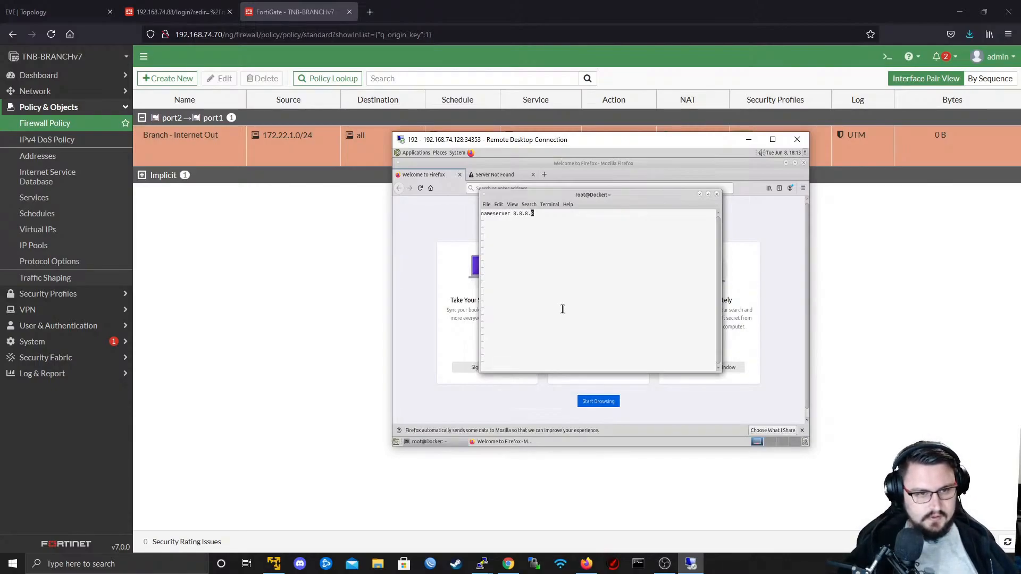
type(":wq")
key("Return")
key("Return")
key("Return")
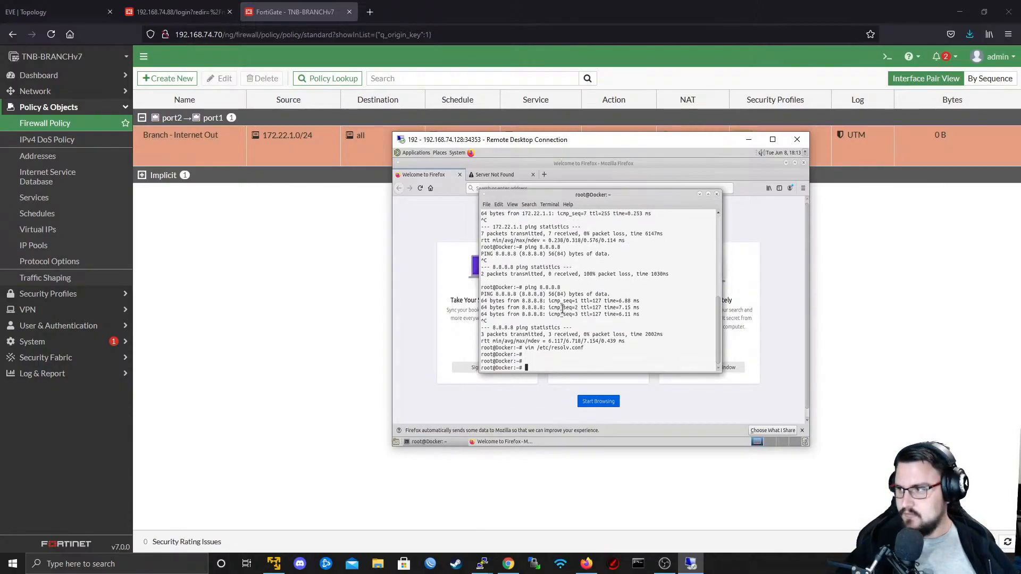
type("ping www.google.co")
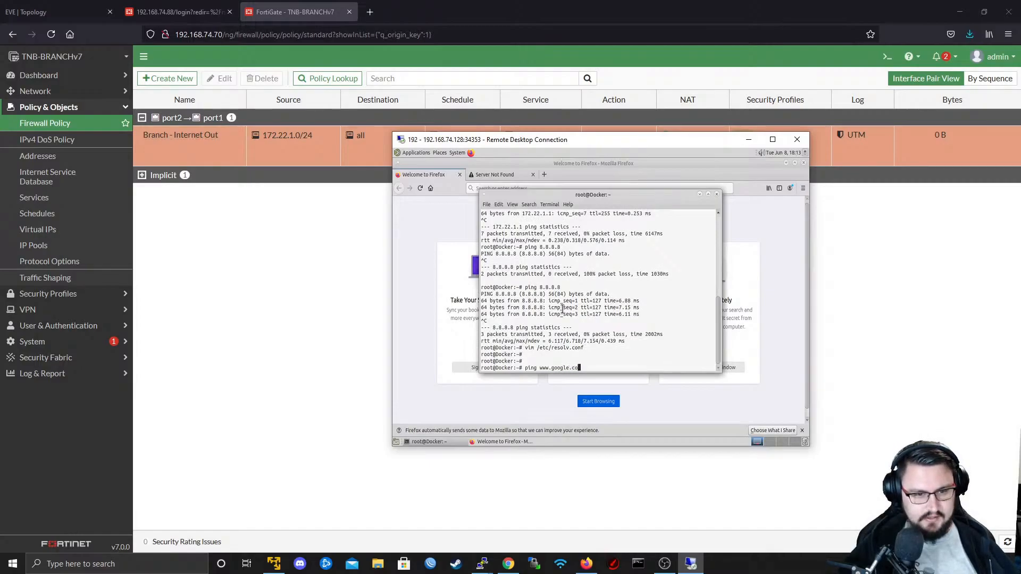
type("m")
key("Return")
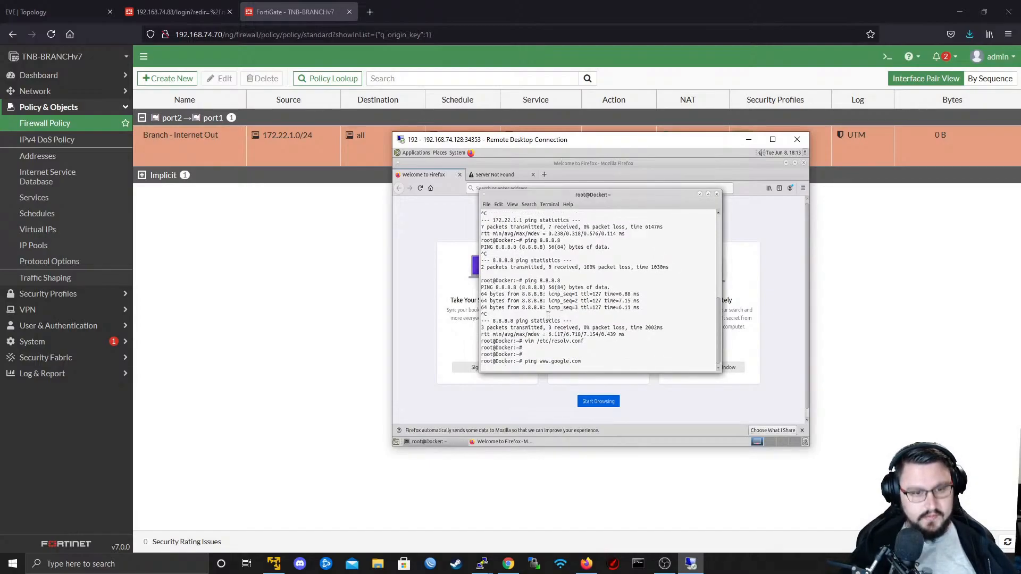
- Add the DNS service to the Branch - Internet Out policy and save it
double_click(223, 157)
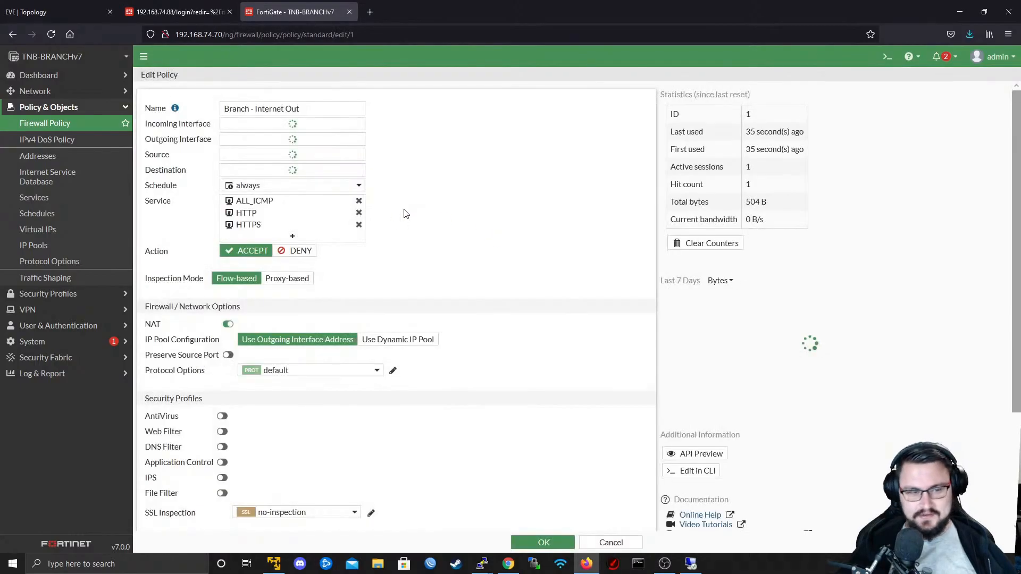
left_click(292, 258)
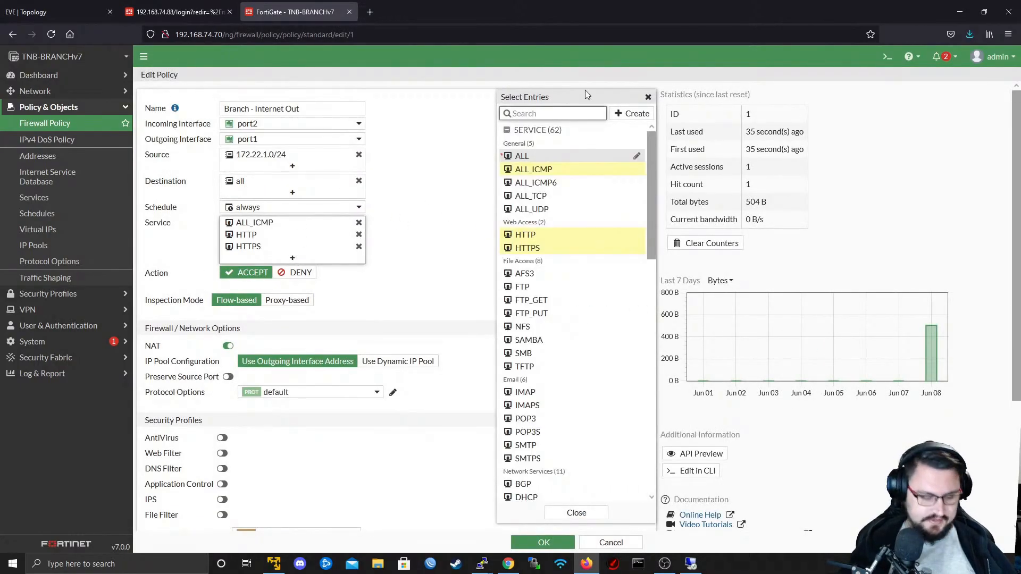
type("DNS")
left_click(538, 157)
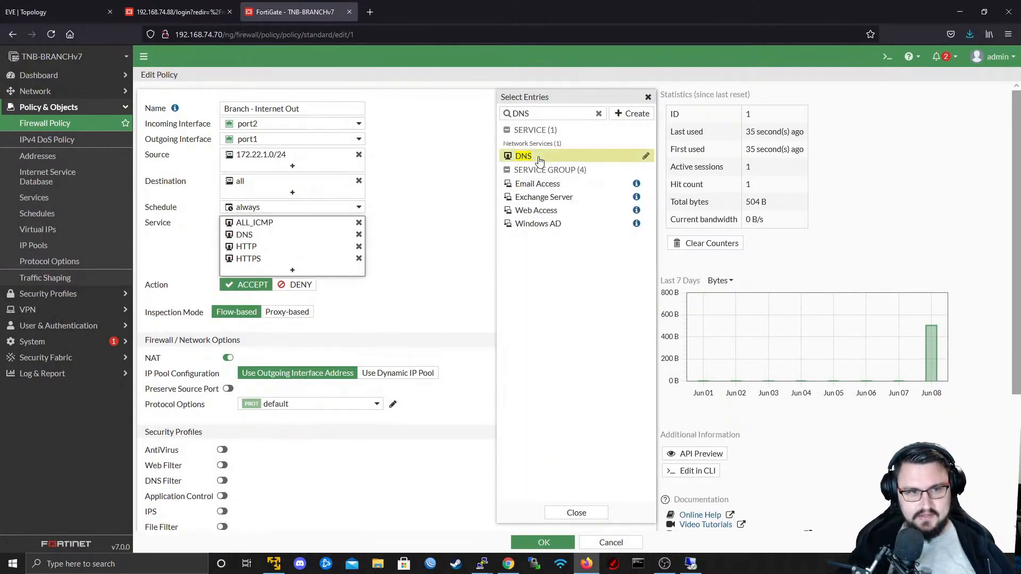
left_click(578, 513)
left_click(555, 544)
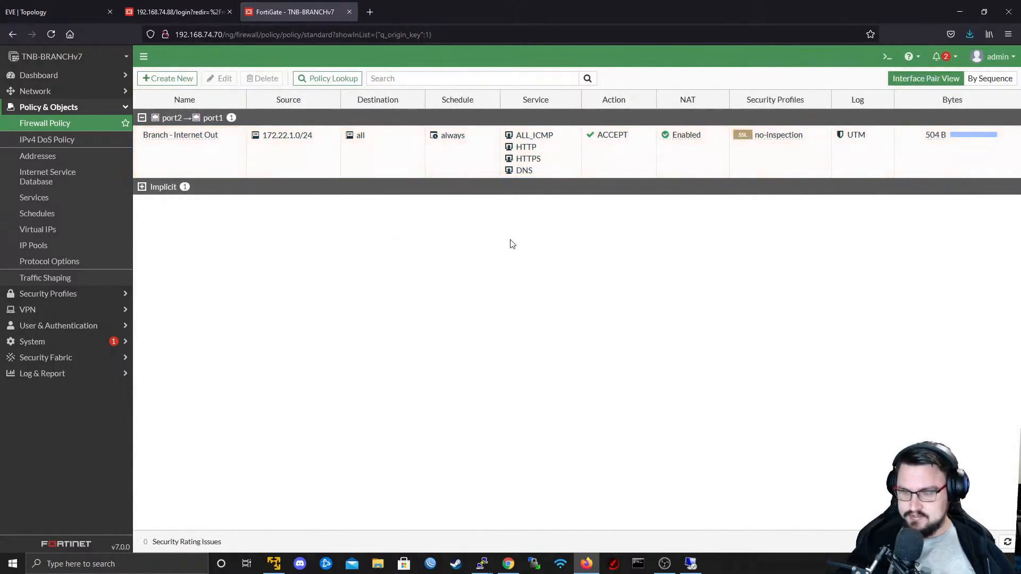
key("alt+Tab")
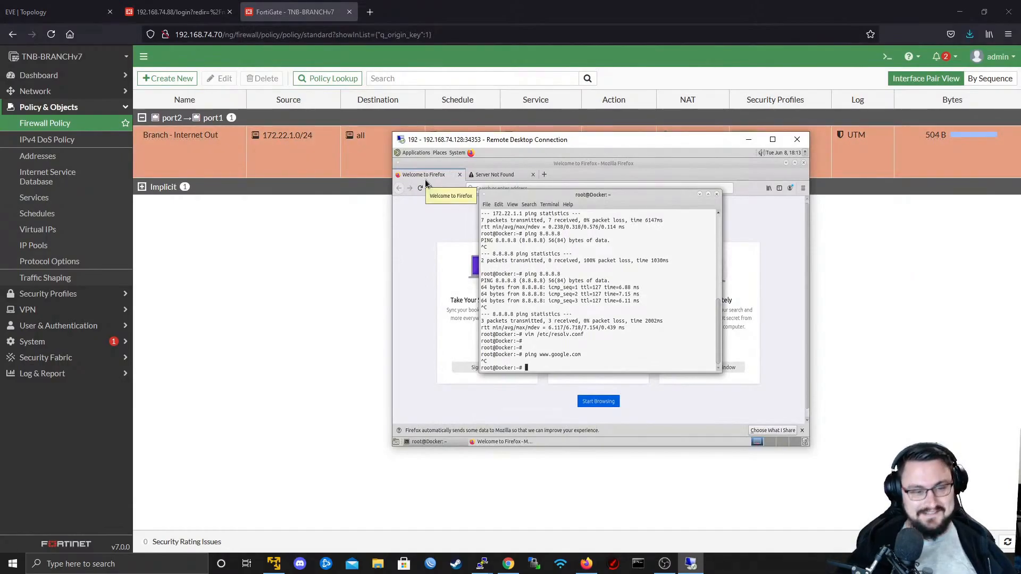
key("Up")
key("Return")
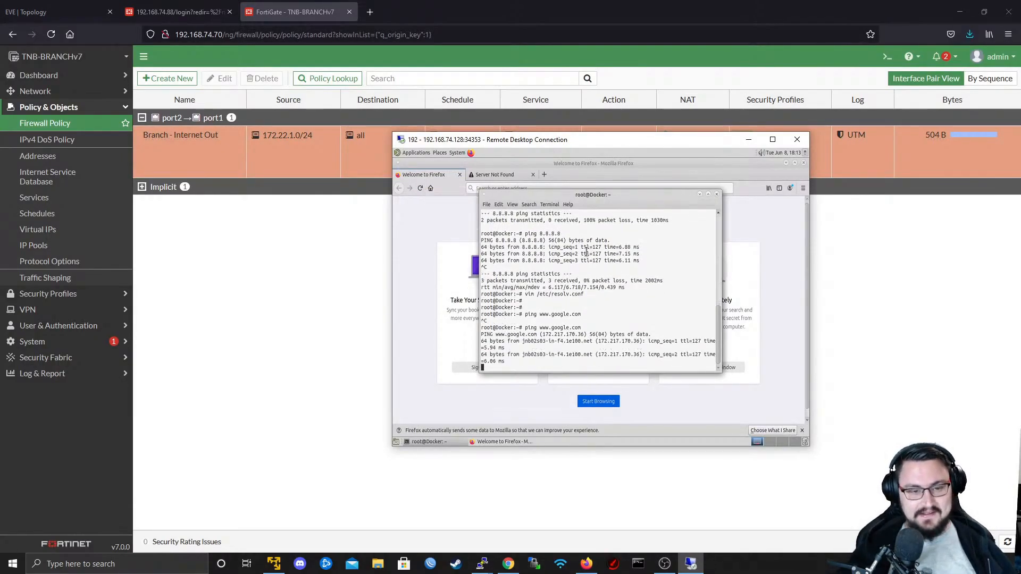
key("ctrl+c")
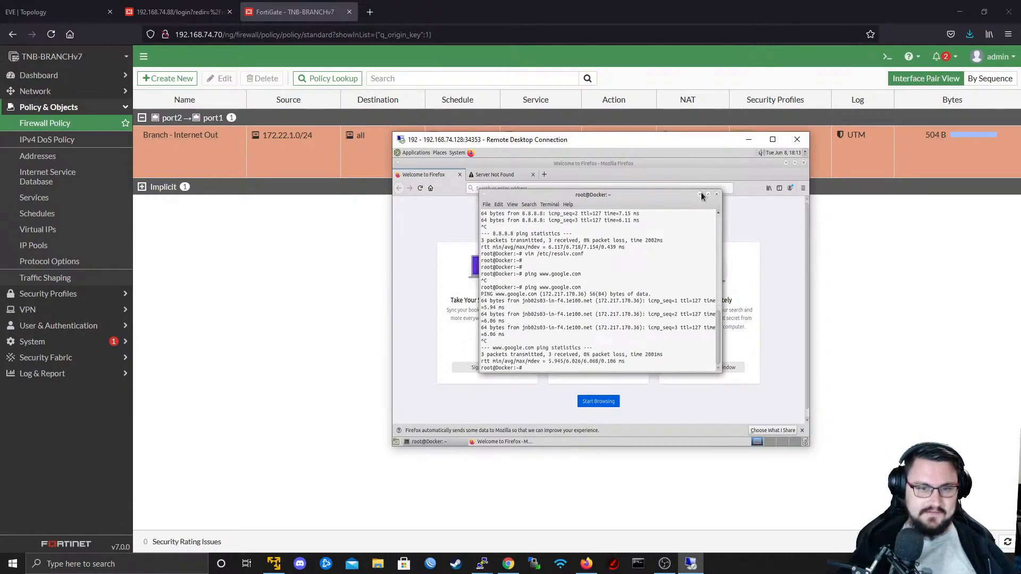
- Minimise the Docker terminal, load youtube.com in the Firefox tab with the failed Mozilla page, and look over the YouTube home page
left_click(700, 194)
left_click(490, 176)
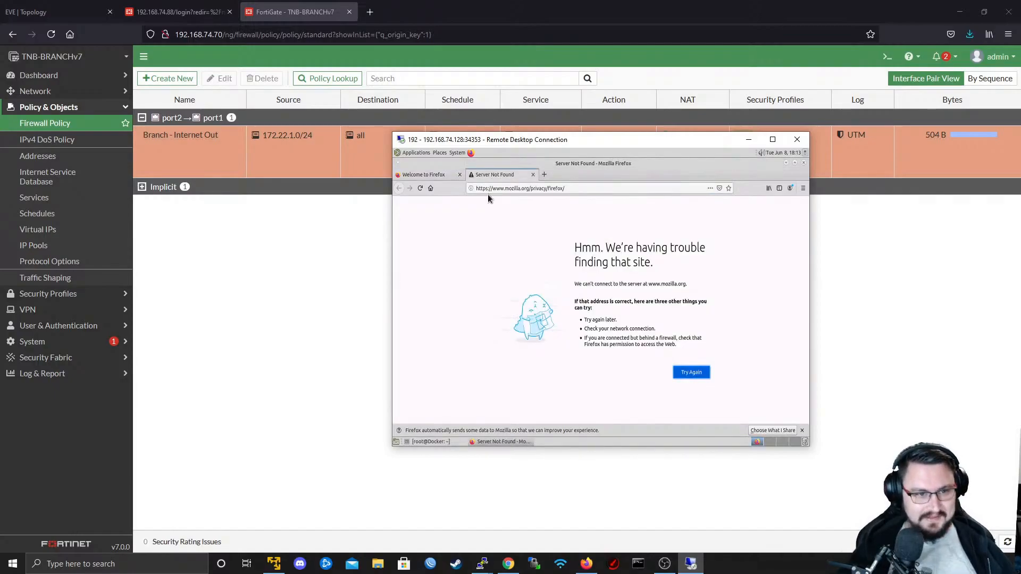
left_click(494, 190)
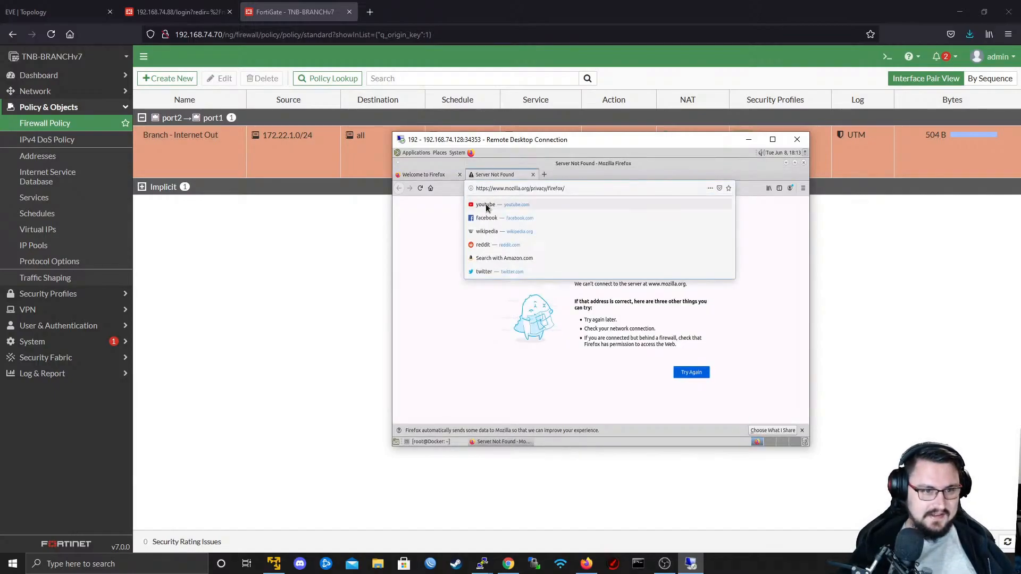
left_click(486, 206)
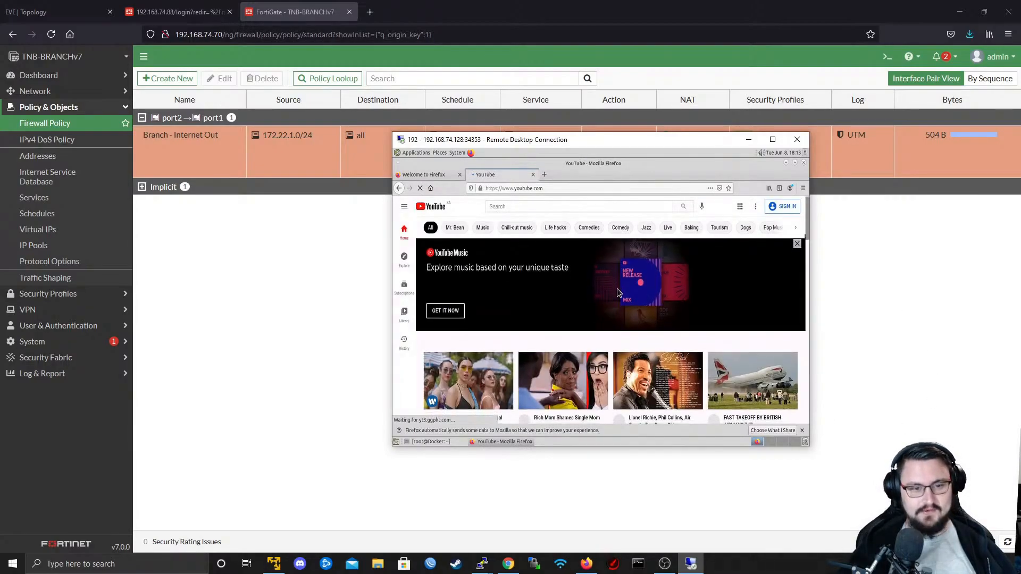
scroll(617, 289, "down", 3)
scroll(618, 287, "up", 3)
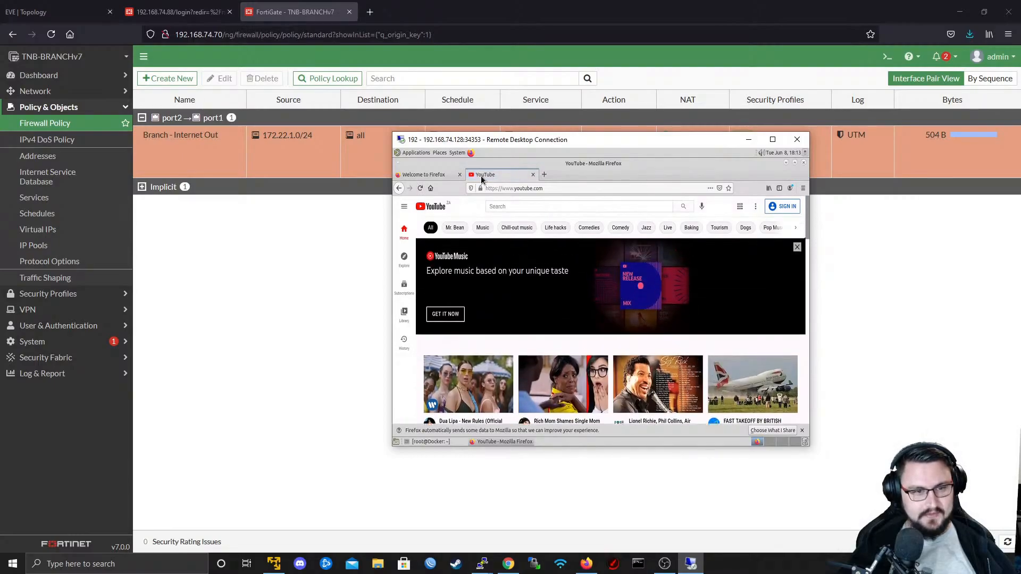
- Search YouTube for "The NEtwork Berg" and open the live stream "Looking at IPSEC on FortiGate v7 and other stuff!"
left_click(505, 206)
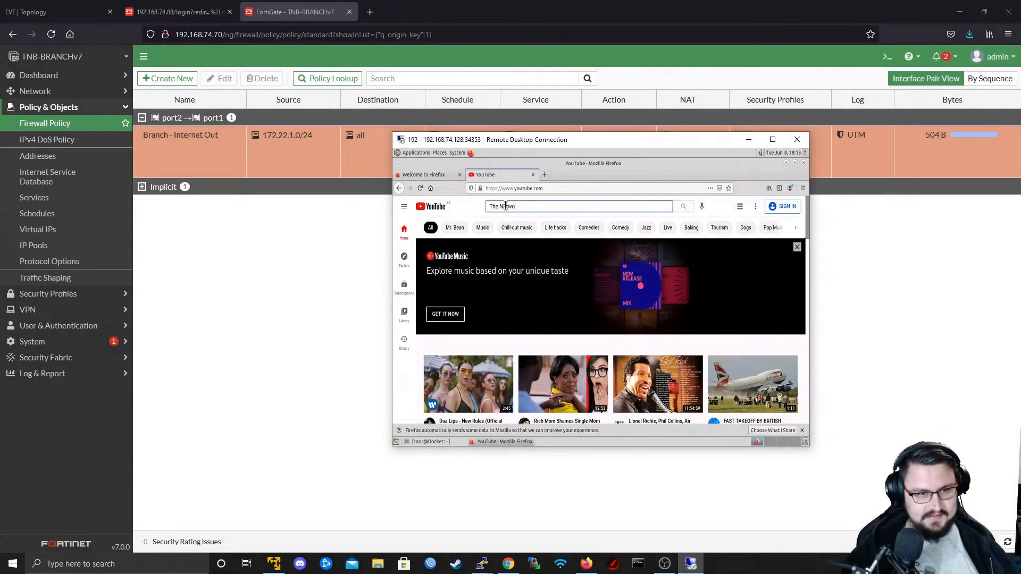
type("The NEtwork Berg")
key("Return")
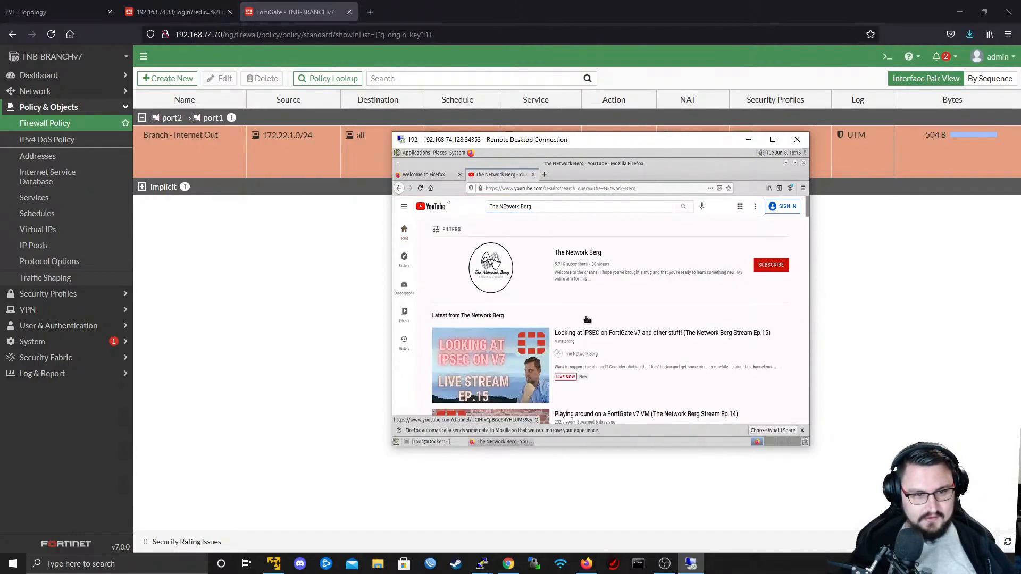
left_click(583, 337)
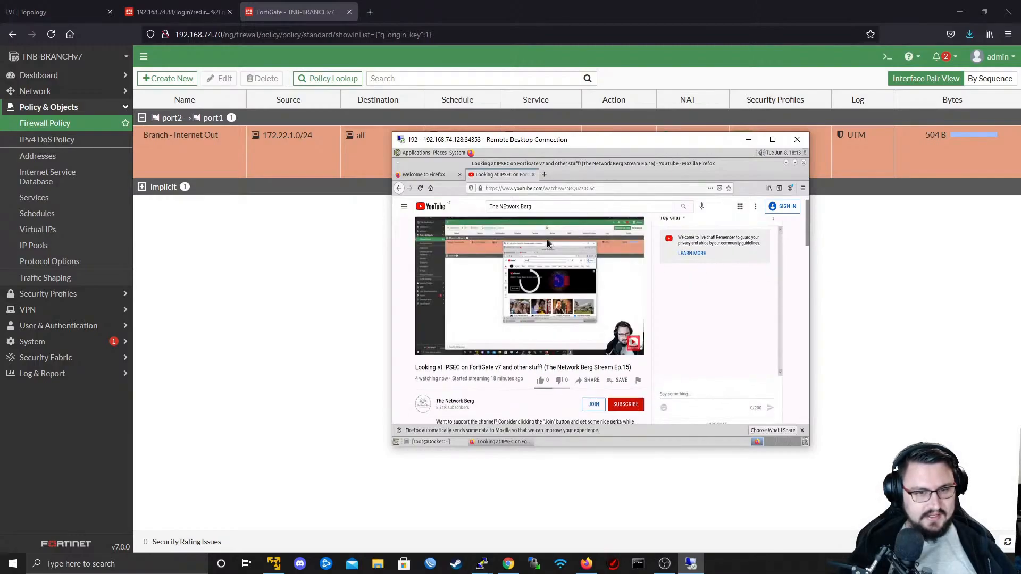
- Close the Docker client's Firefox tabs and minimise the Remote Desktop window
middle_click(514, 175)
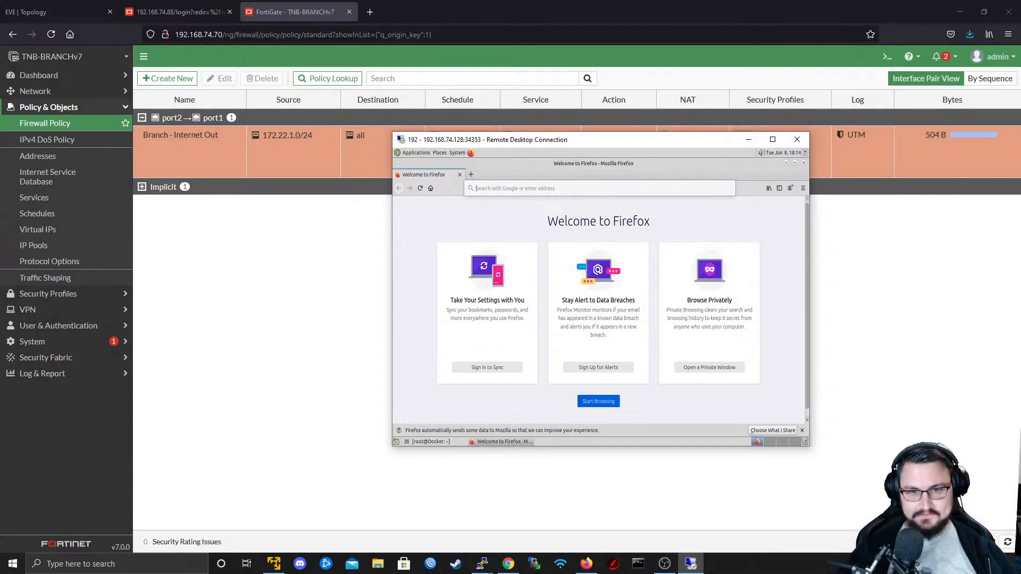
left_click(459, 174)
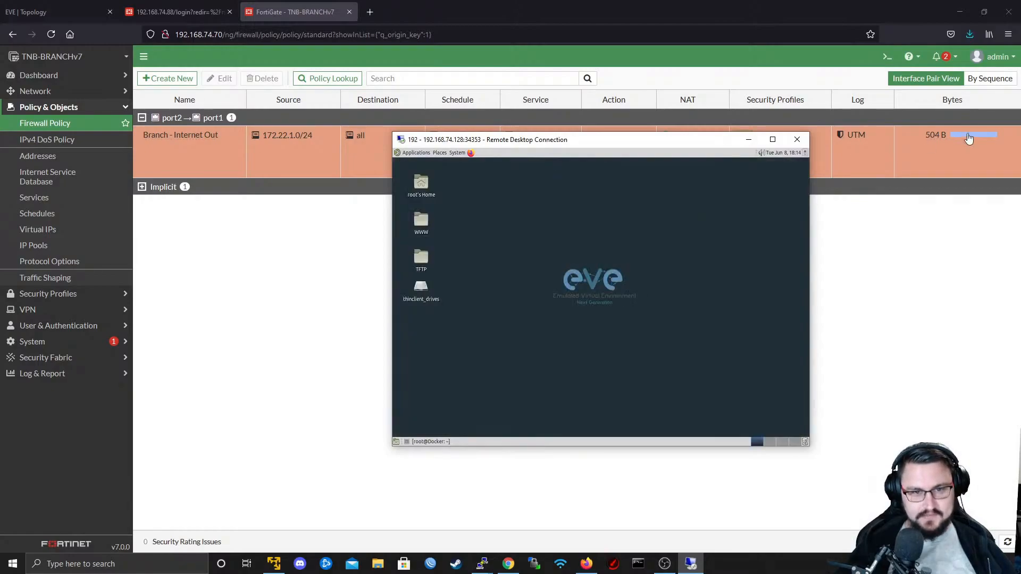
left_click(748, 139)
- Log back in to the FortiGate at 192.168.74.88 with the username admin and the account password
left_click(160, 12)
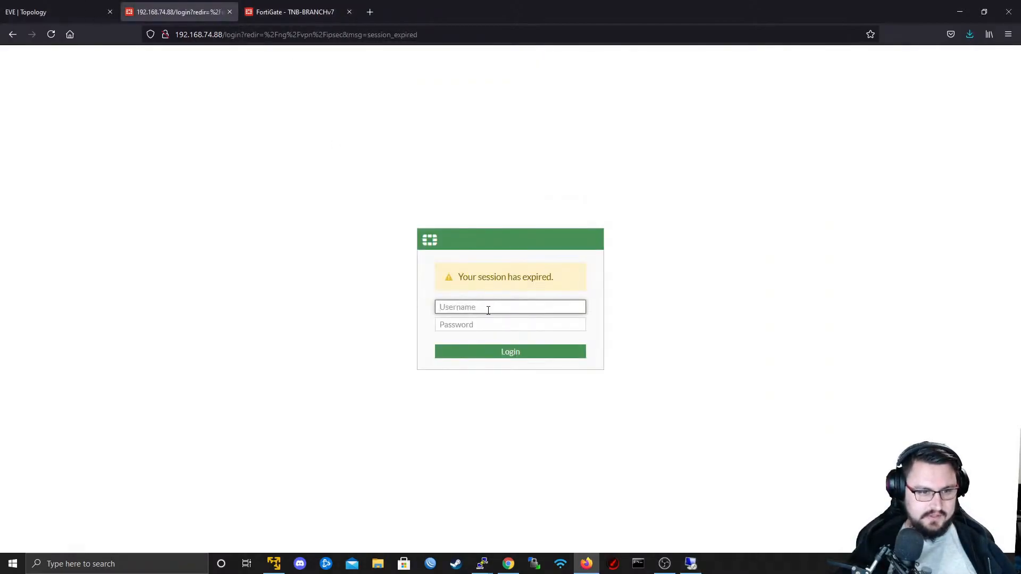
type("admin")
key("Tab")
type("ad")
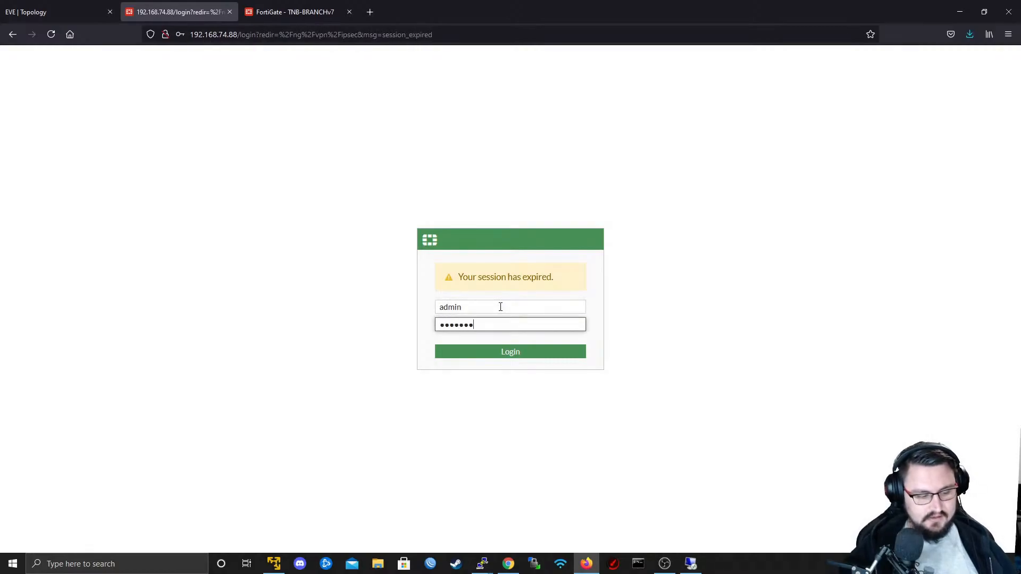
key("Return")
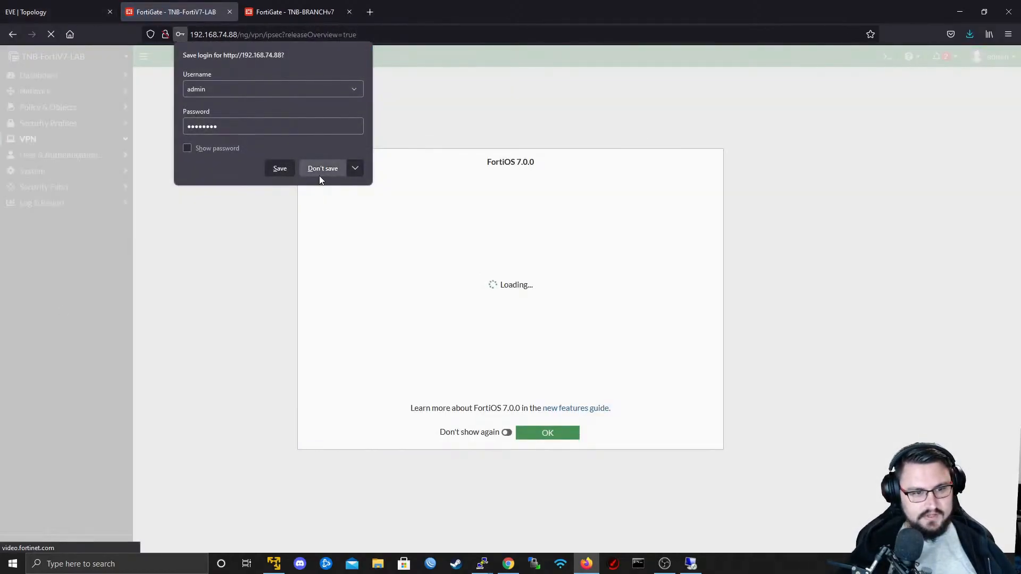
- Decline saving the login, dismiss the FortiOS 7.0.0 overview and start creating a new IPsec tunnel
left_click(321, 169)
left_click(548, 433)
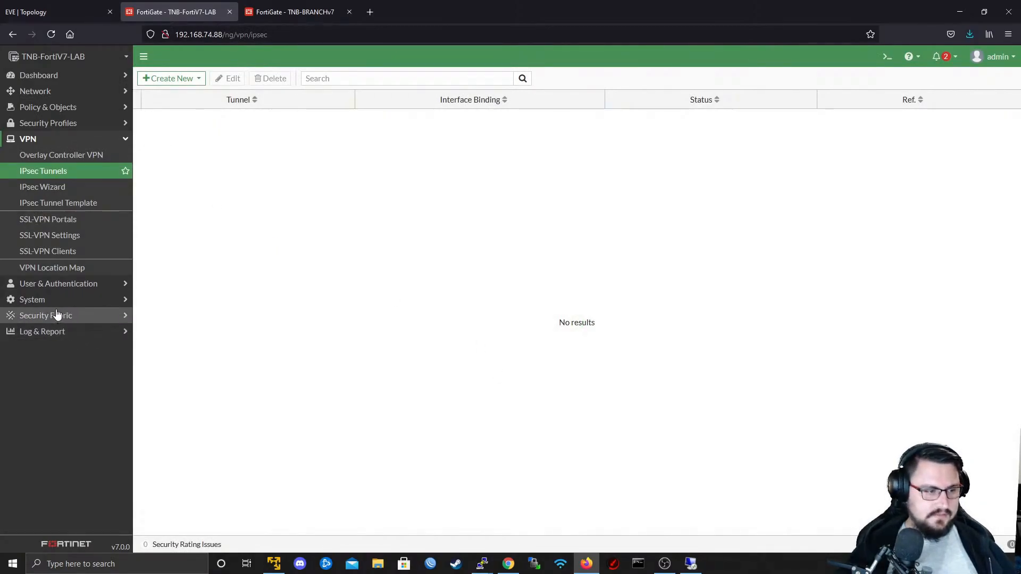
left_click(95, 165)
left_click(183, 78)
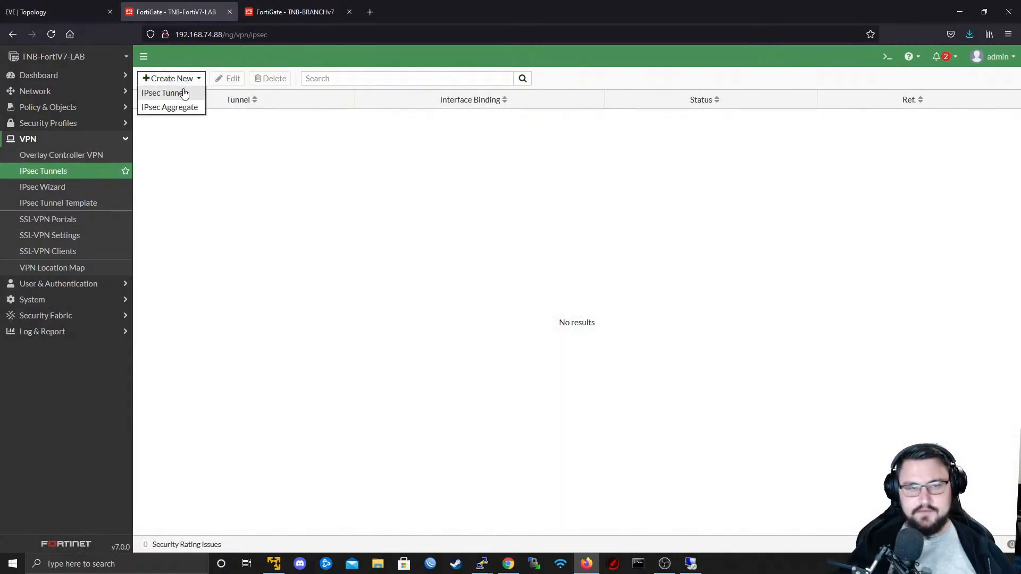
left_click(184, 94)
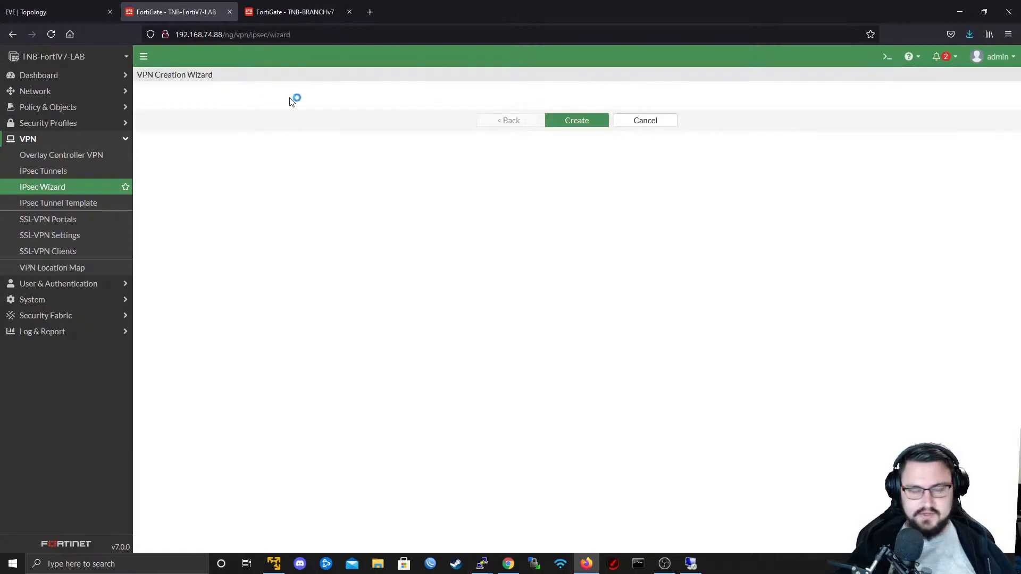
- Name the new VPN tunnel IPSEC_TO_BRANCH in the VPN Creation Wizard
left_click(283, 127)
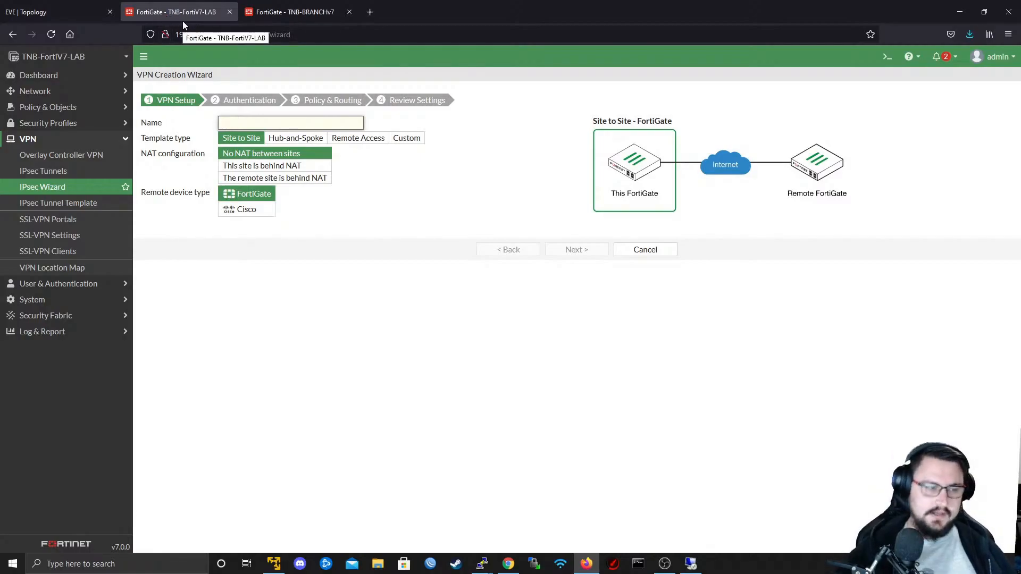
type("I")
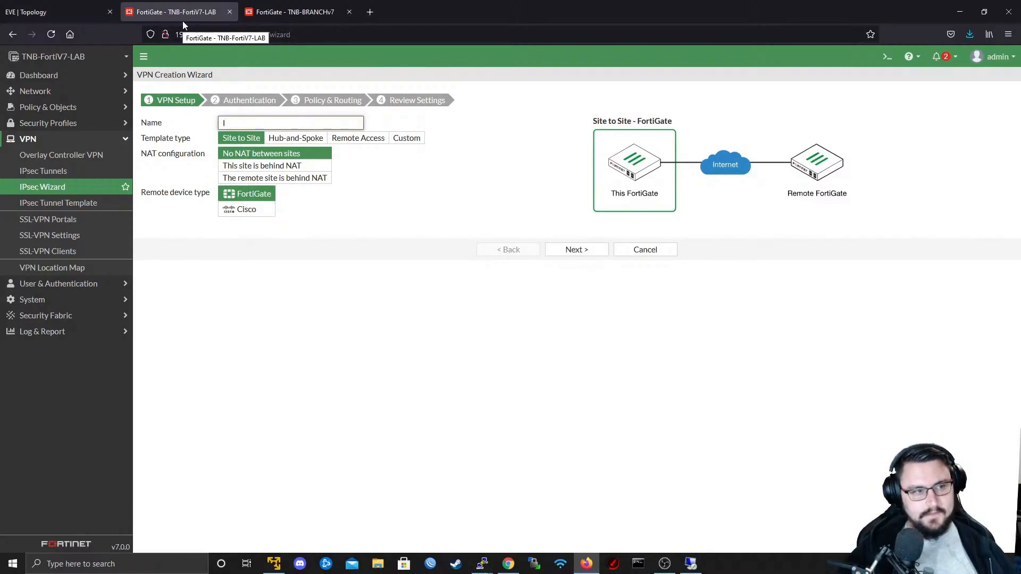
type("PSEC_TO_BRANCH")
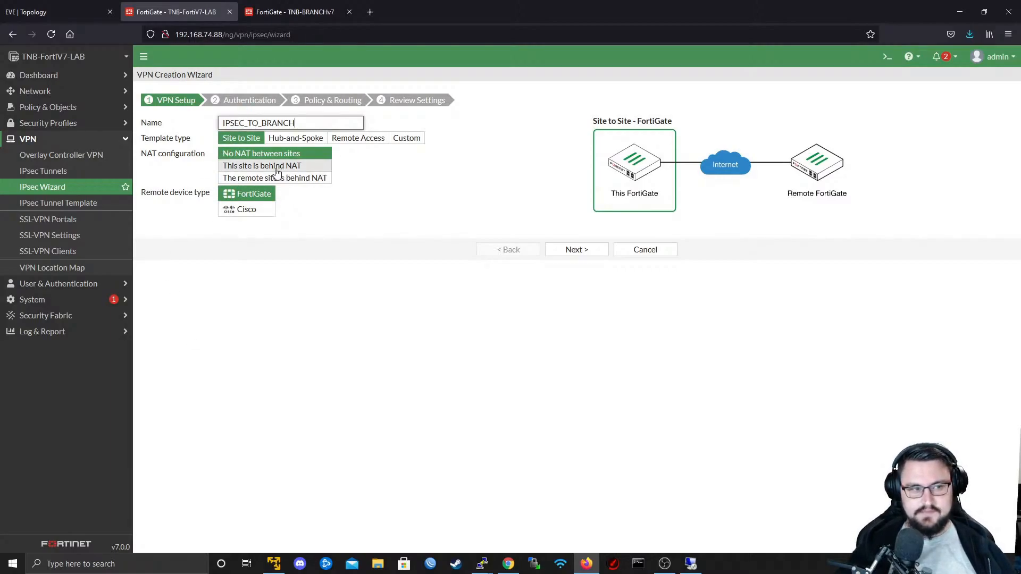
- Compare the settings offered by the Hub-and-Spoke, Remote Access, Custom and Site to Site template types
left_click(296, 138)
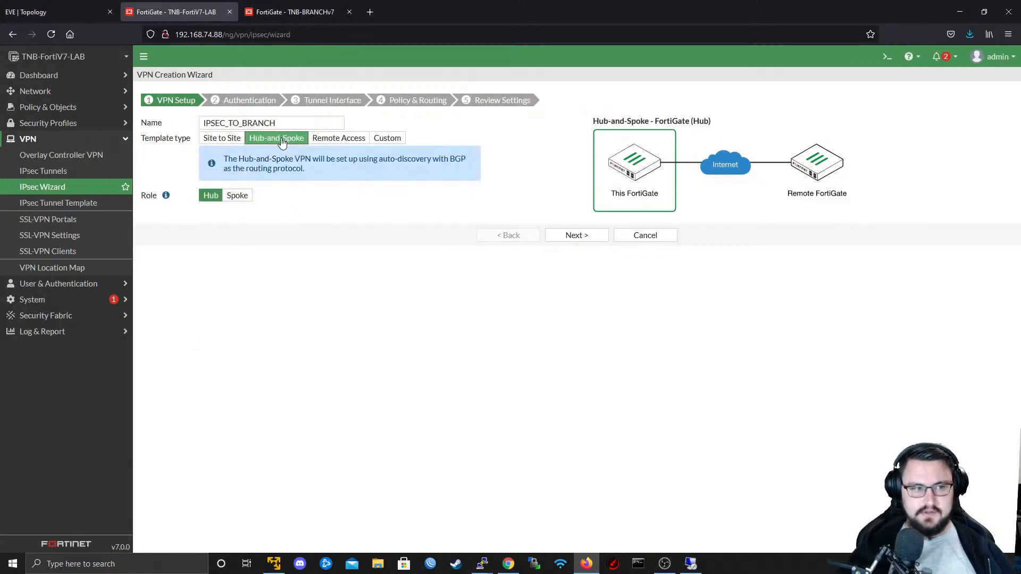
left_click(336, 138)
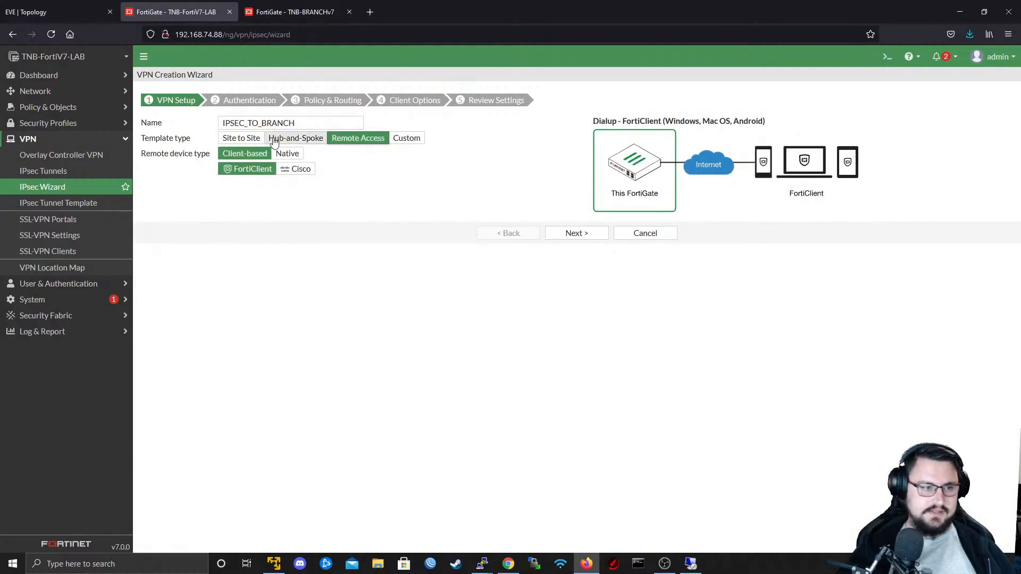
left_click(241, 139)
left_click(411, 139)
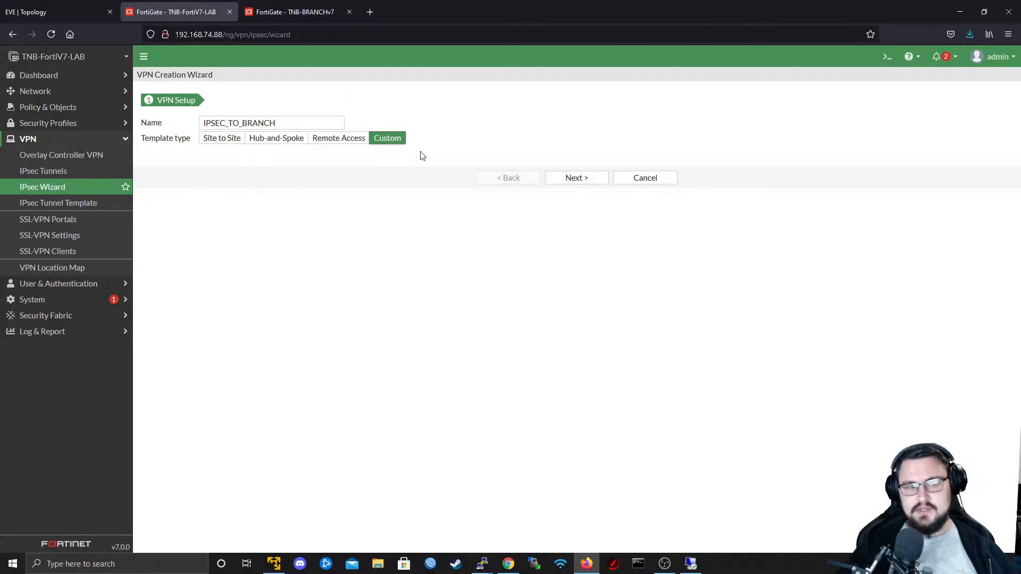
left_click(221, 138)
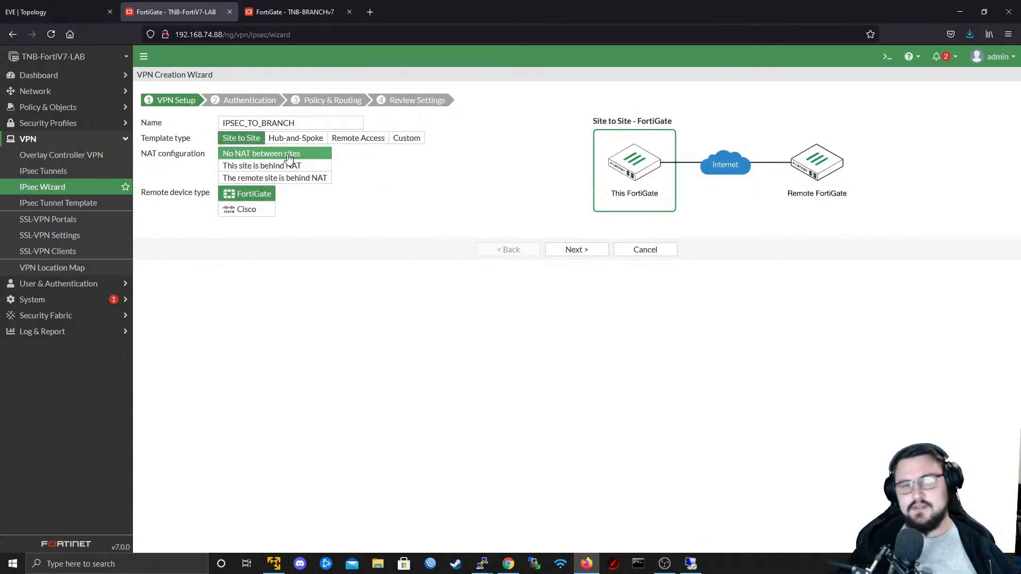
- Choose the Custom template type for IPSEC_TO_BRANCH and continue to the full tunnel settings
left_click(407, 138)
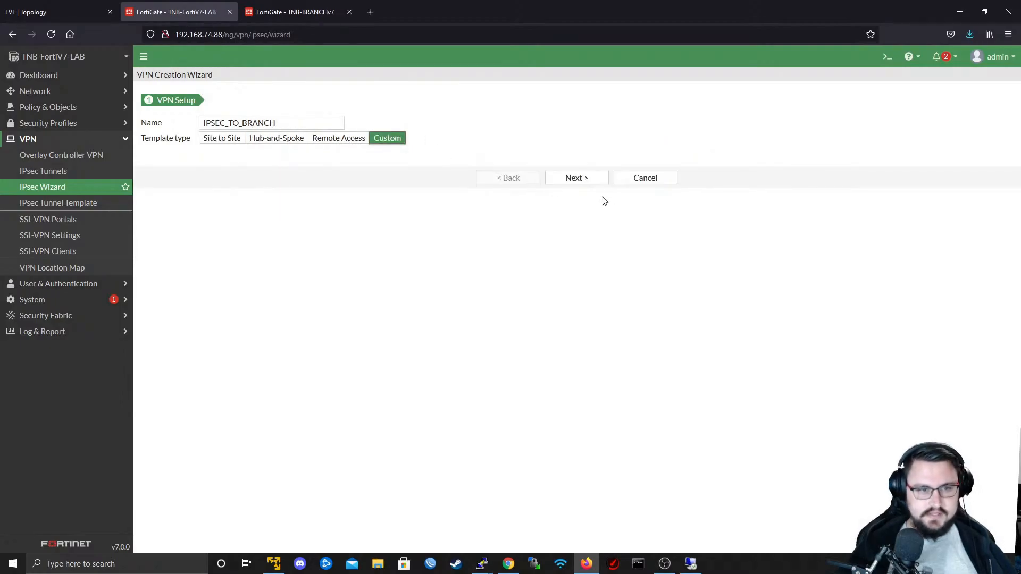
left_click(576, 177)
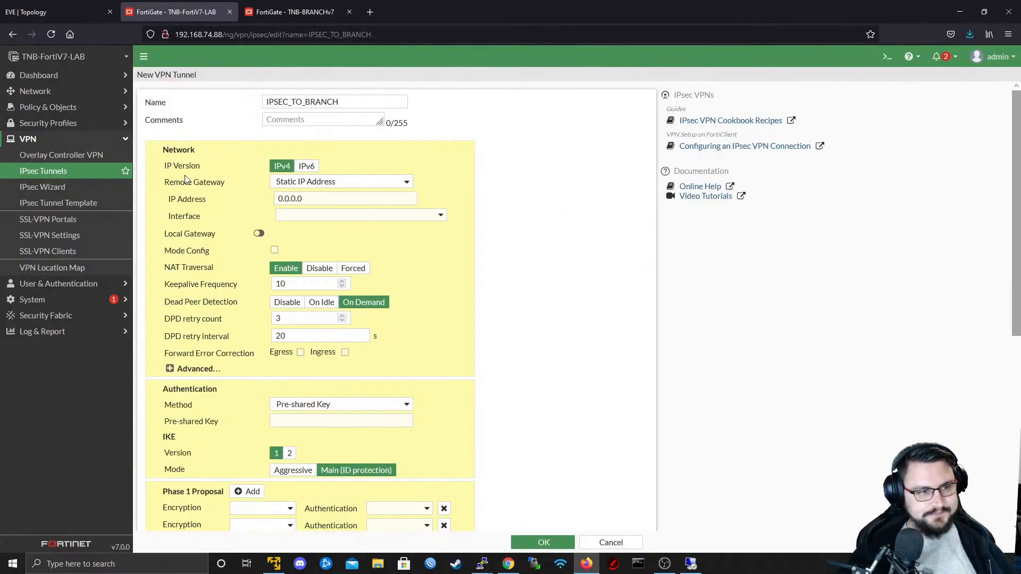
scroll(455, 309, "down", 2)
scroll(515, 110, "up", 2)
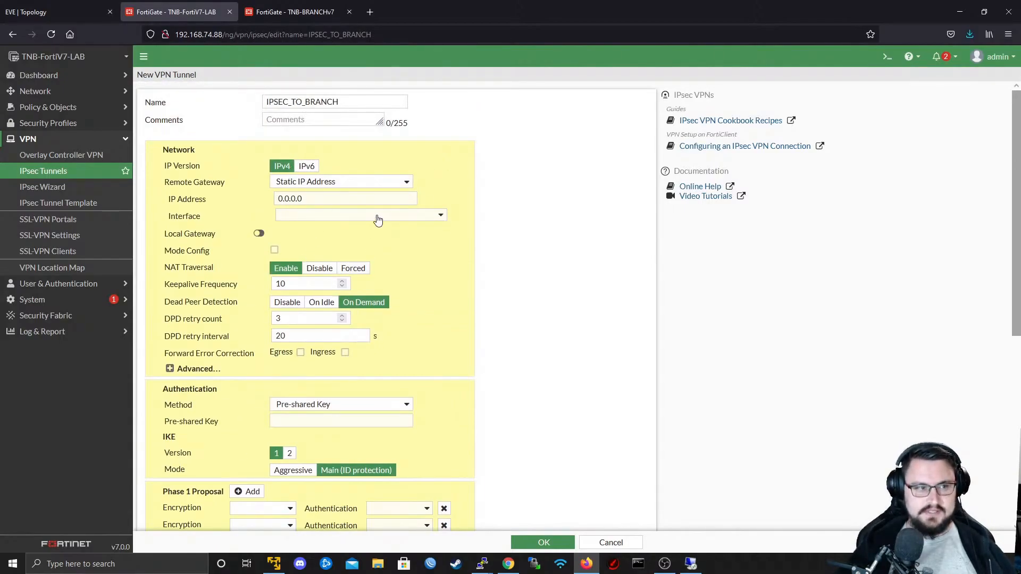
- Duplicate the LAN label in the EVE-NG topology and place the copy inside the upper edge of the 172.22.1.0/24 box
left_click(68, 11)
left_click(175, 12)
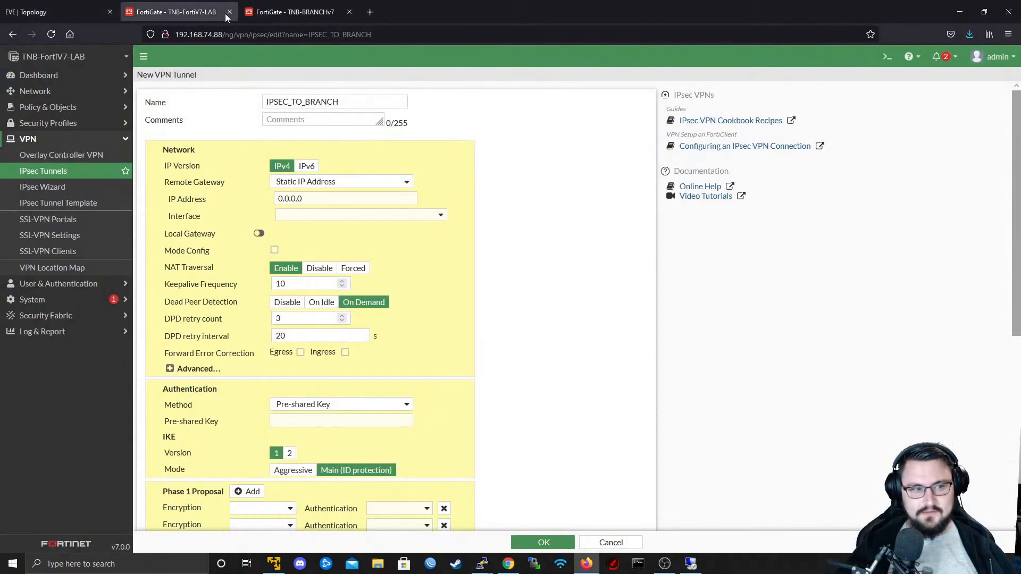
left_click(64, 12)
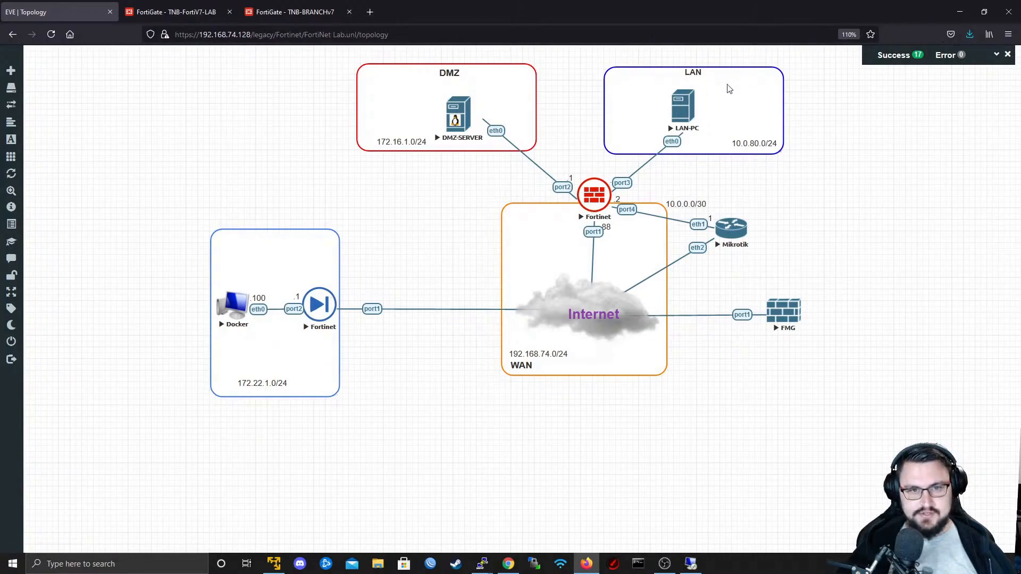
right_click(701, 76)
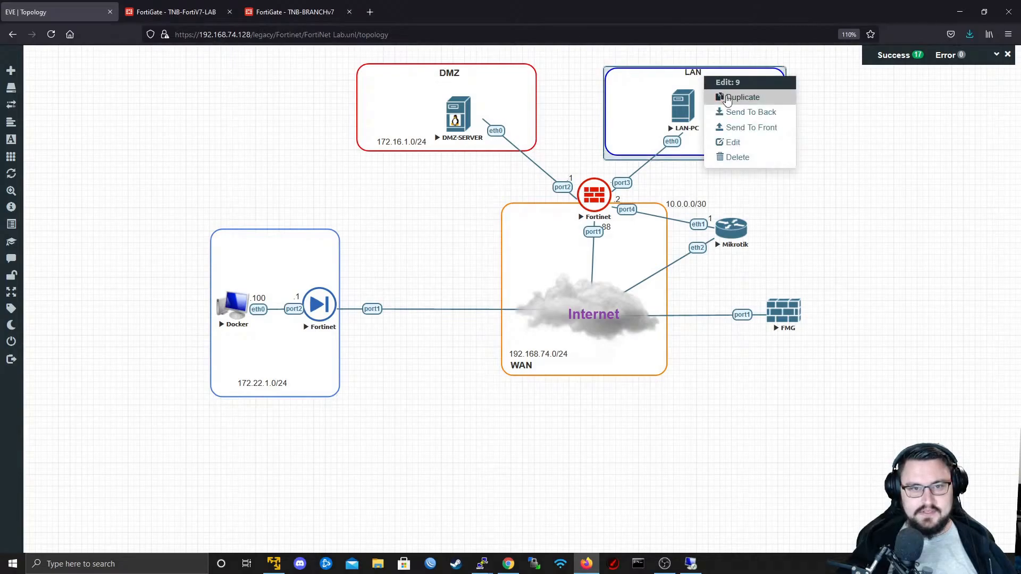
left_click(737, 97)
left_click_drag(674, 90, 247, 250)
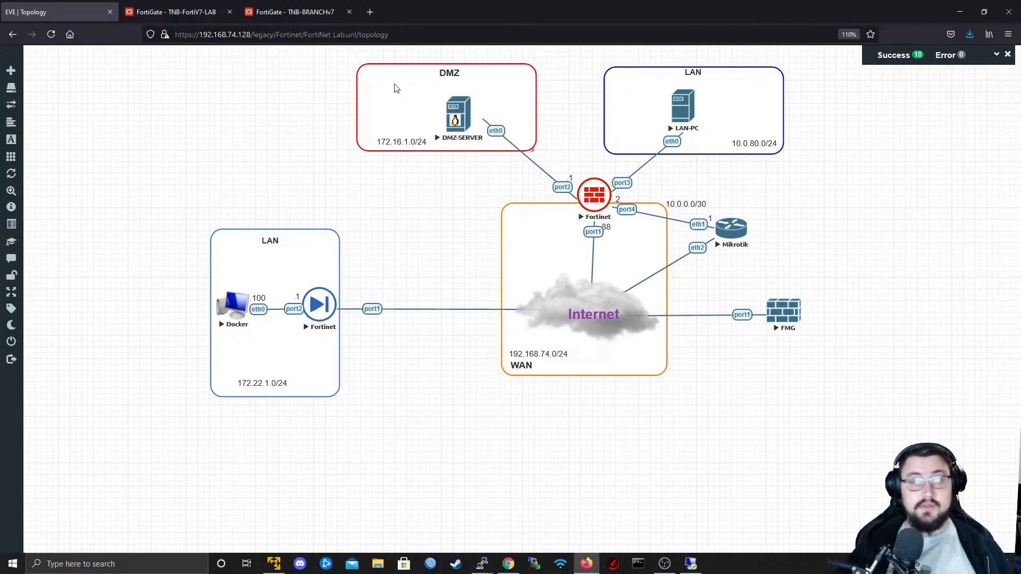
- Set the remote gateway IP address of IPSEC_TO_BRANCH to 192.168.74.88 on TNB-FortiV7-LAB
left_click(205, 12)
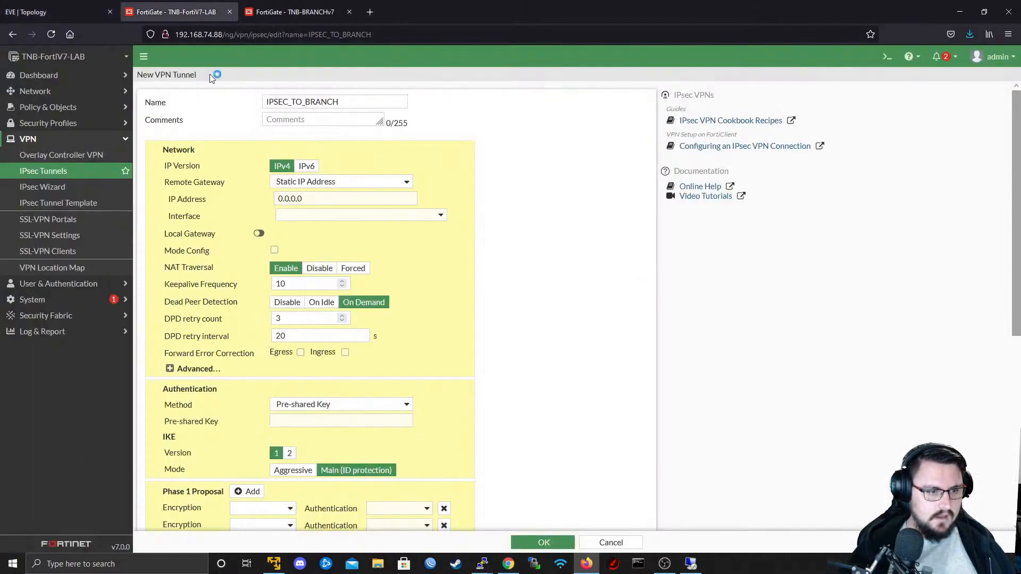
left_click(358, 197)
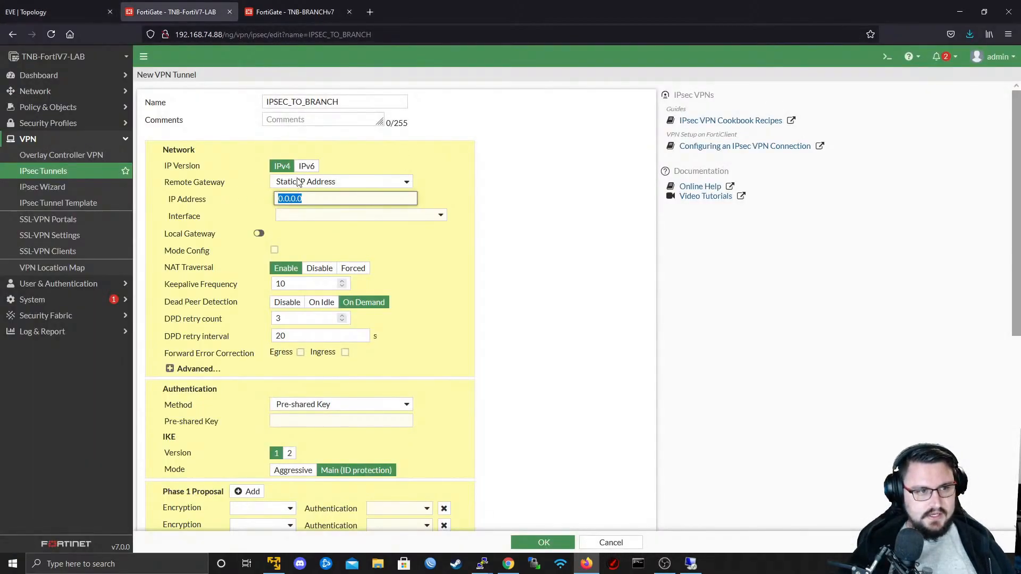
type("192.168.74.")
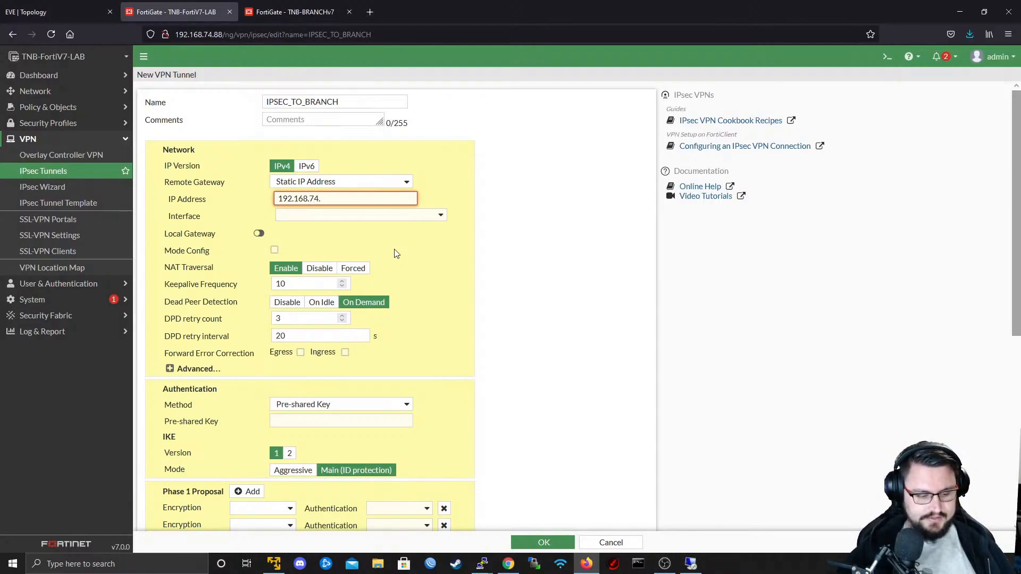
type("88")
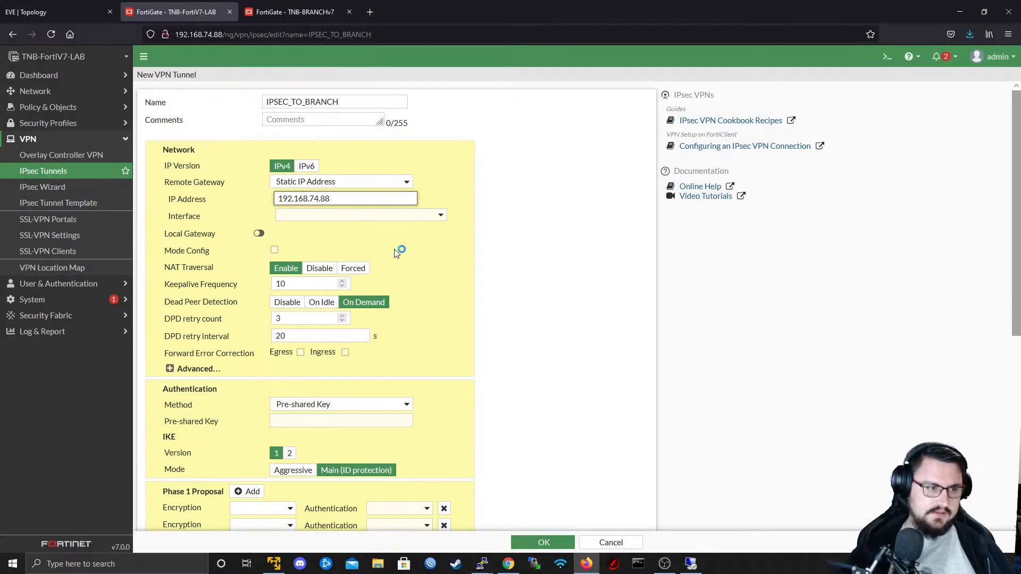
left_click(422, 243)
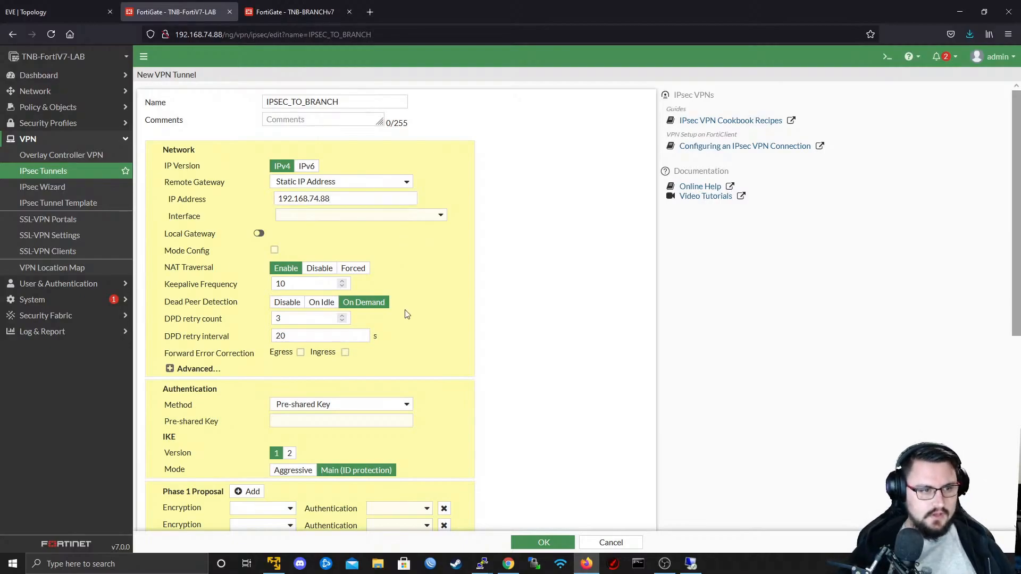
left_click(253, 205)
left_click(388, 197)
- Select WAN (port1) as the tunnel's interface
left_click(399, 213)
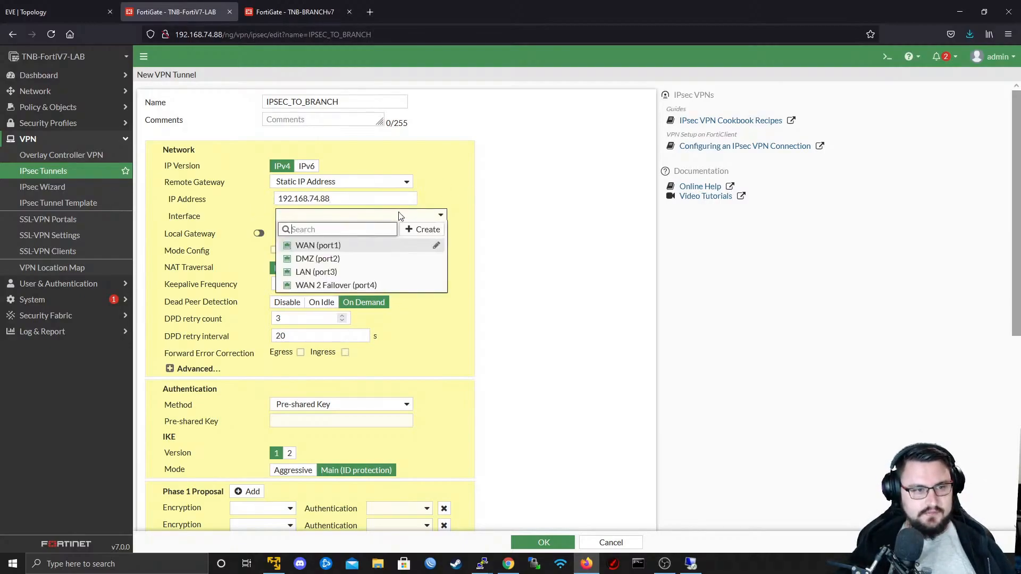
left_click(429, 199)
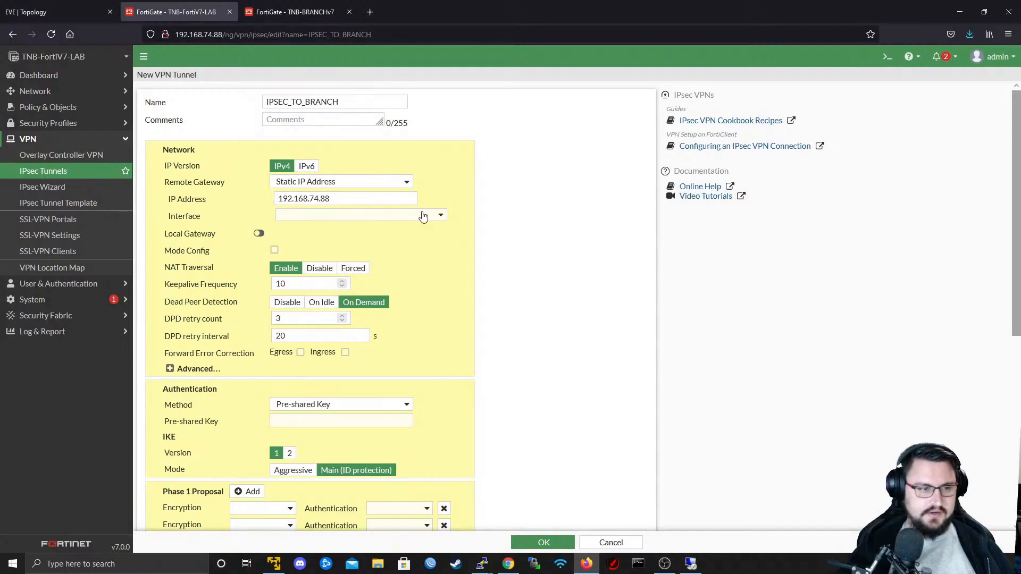
left_click(425, 215)
mouse_move(351, 250)
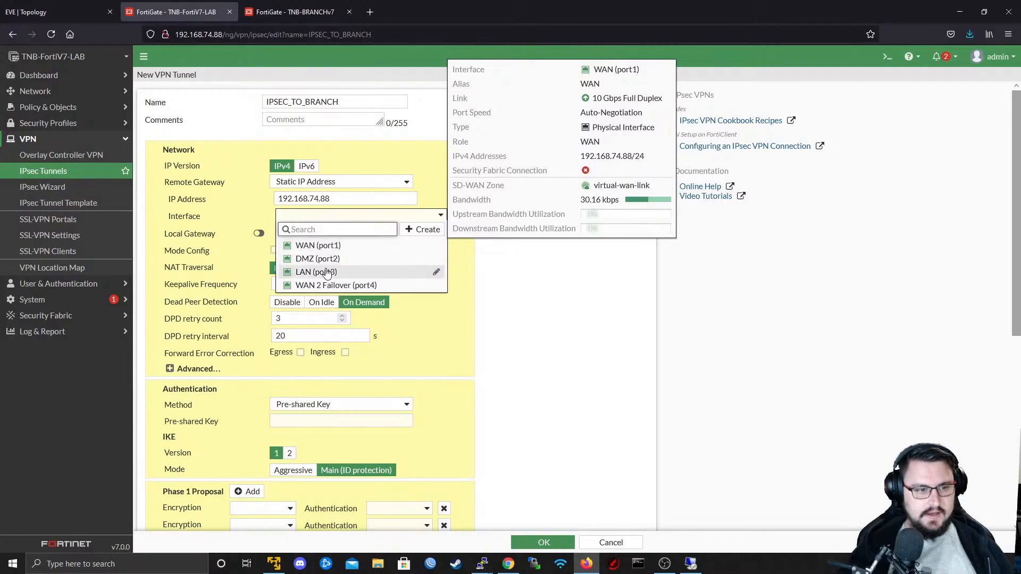
left_click(326, 248)
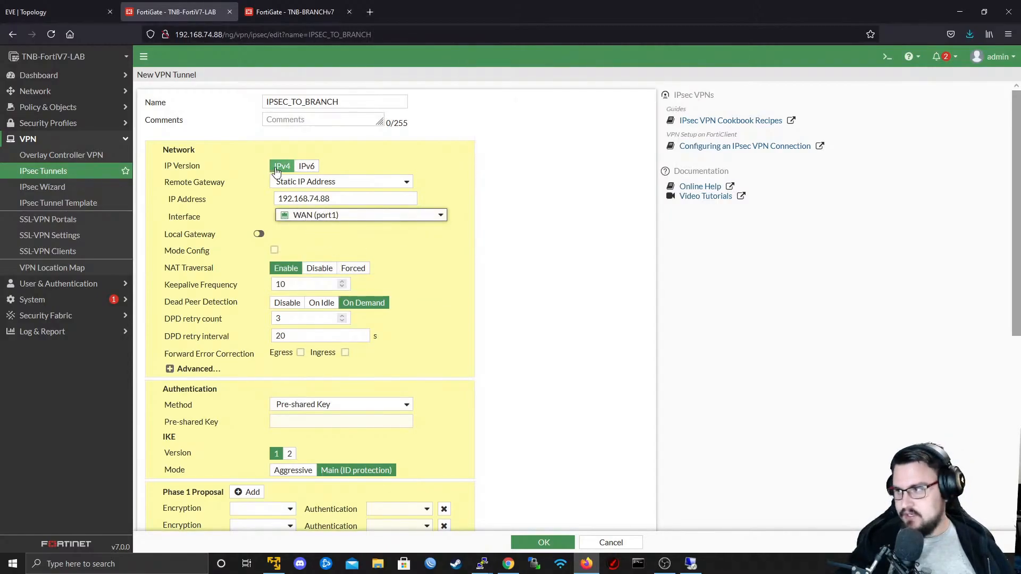
- Try disabling NAT Traversal for the tunnel and set it back to Enable
scroll(287, 175, "down", 1)
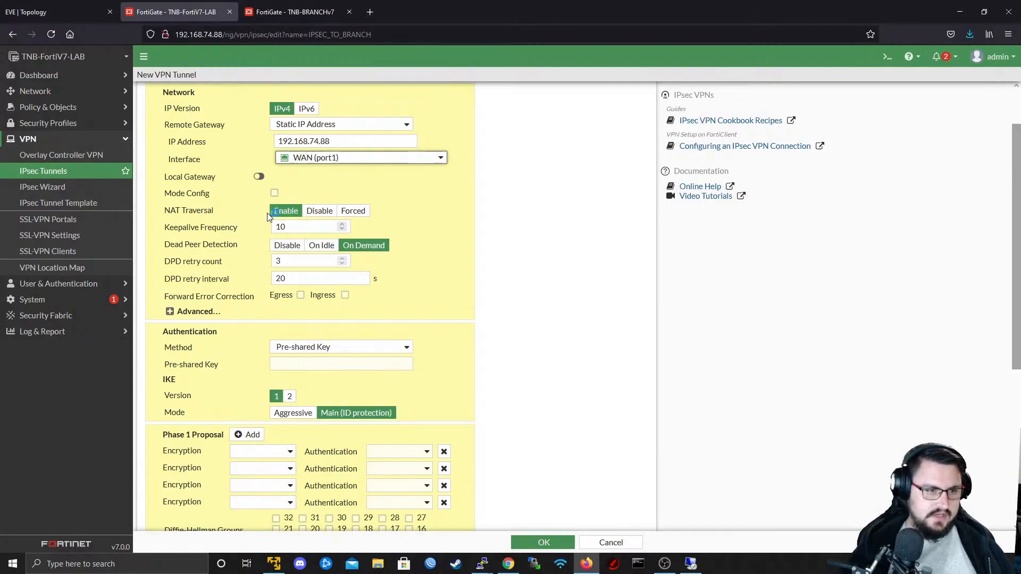
left_click(320, 211)
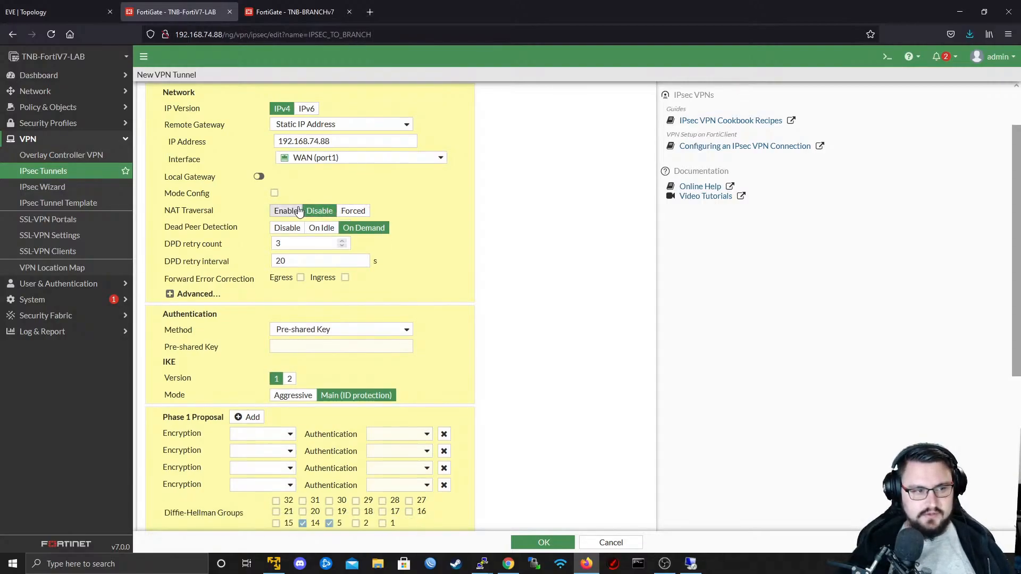
left_click(287, 212)
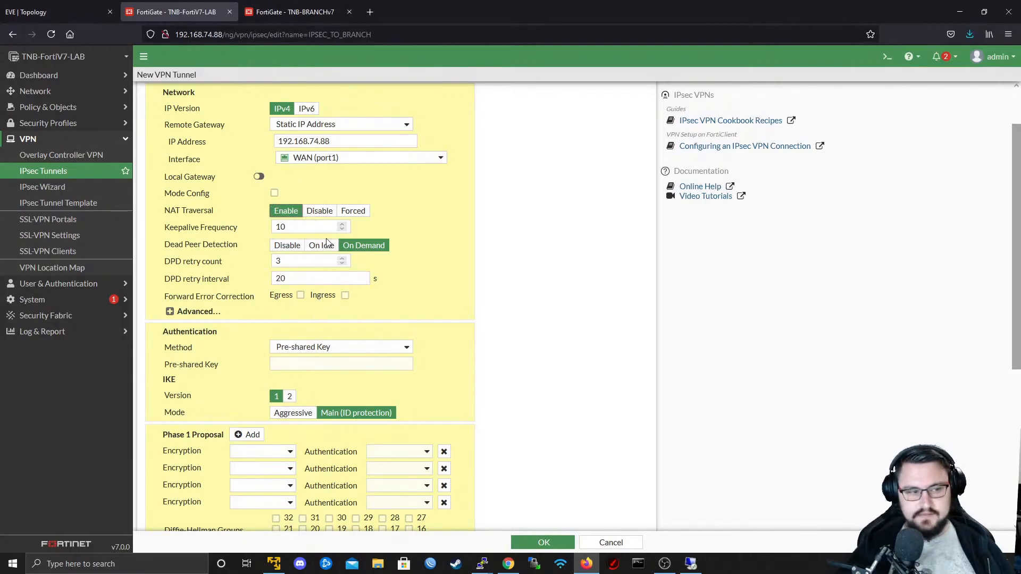
- Try the Signature authentication method for the tunnel and return the method to Pre-shared Key
scroll(343, 258, "down", 2)
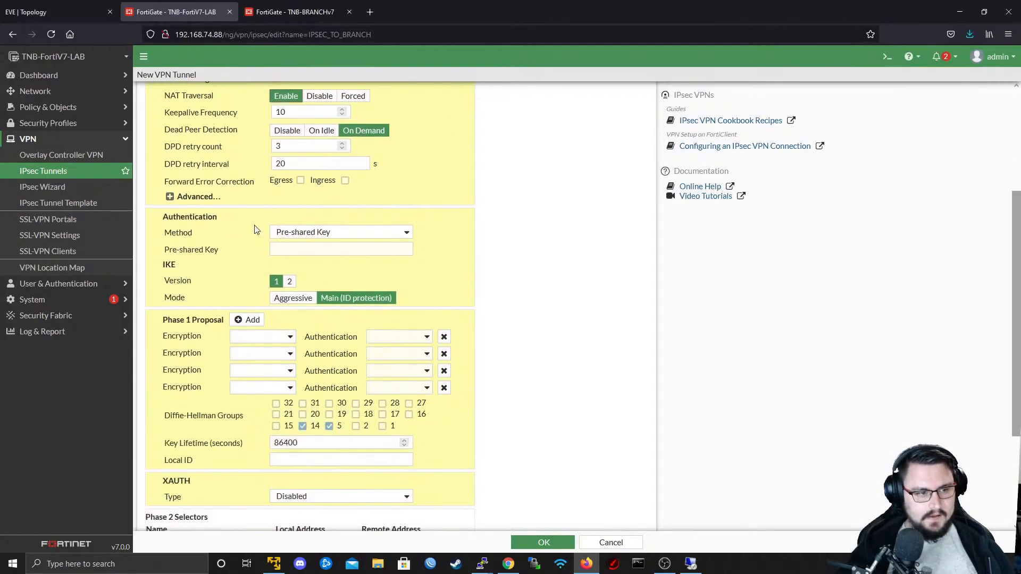
scroll(256, 230, "down", 1)
left_click(335, 176)
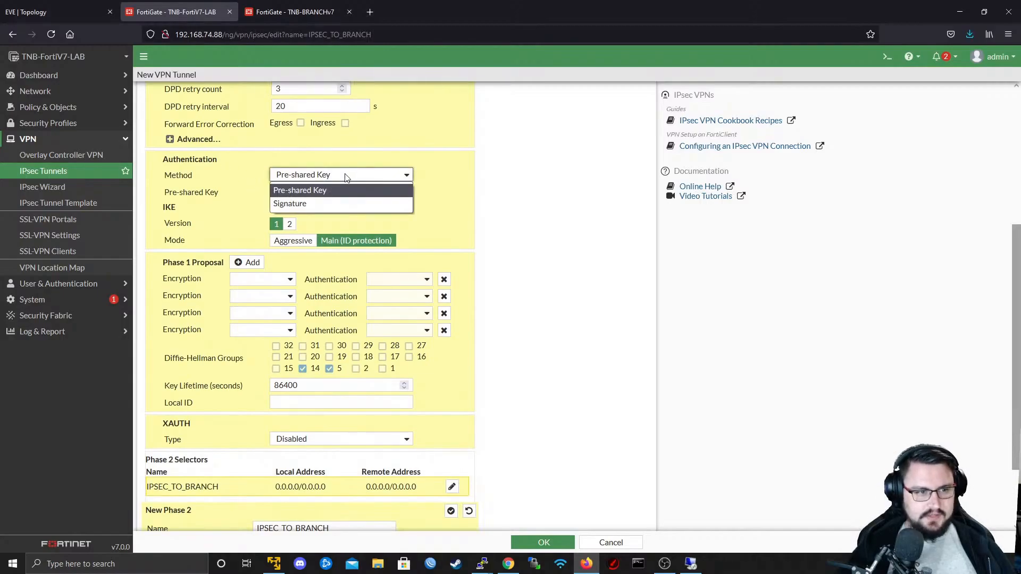
left_click(328, 180)
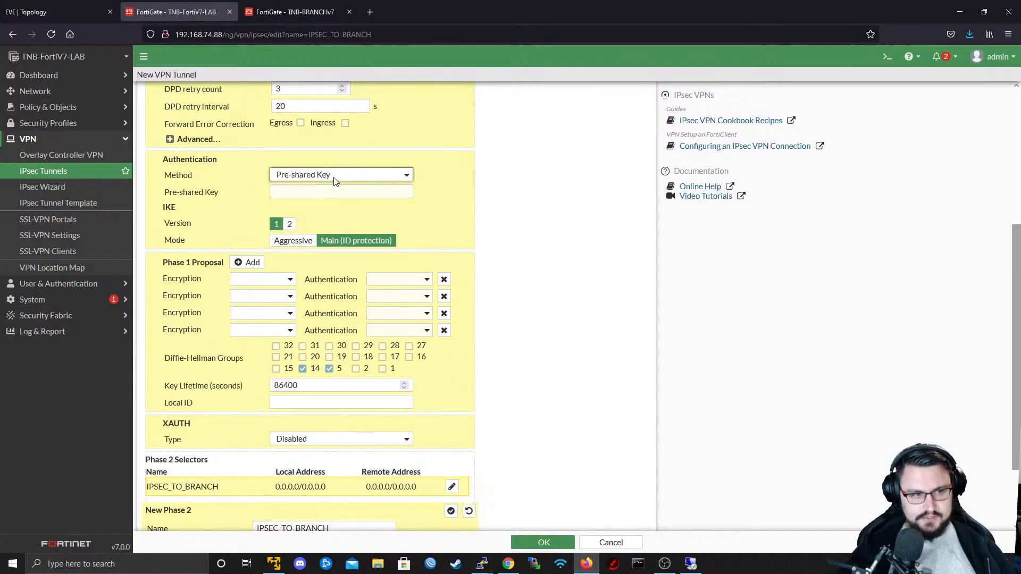
left_click(329, 181)
left_click(305, 202)
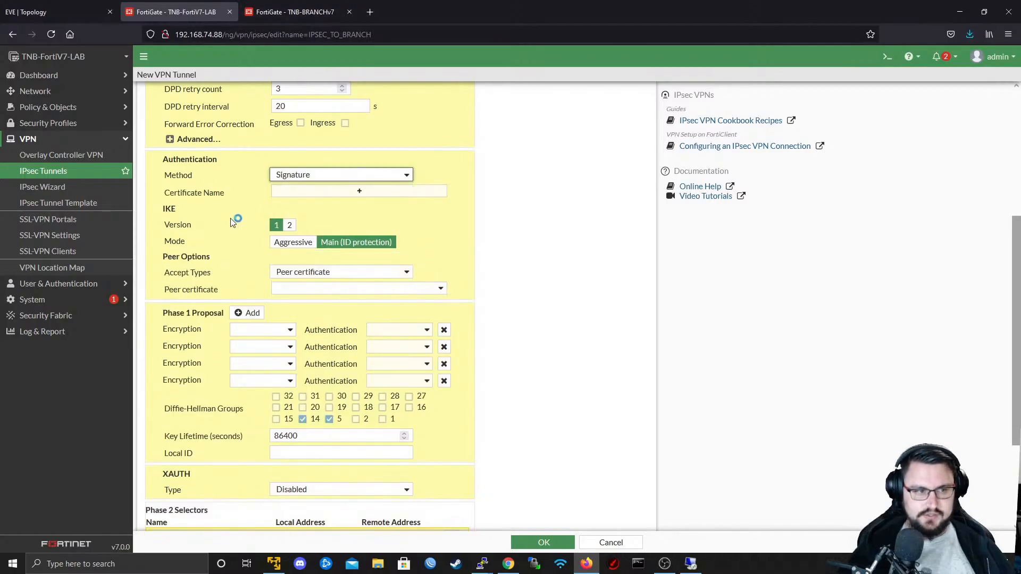
left_click(311, 179)
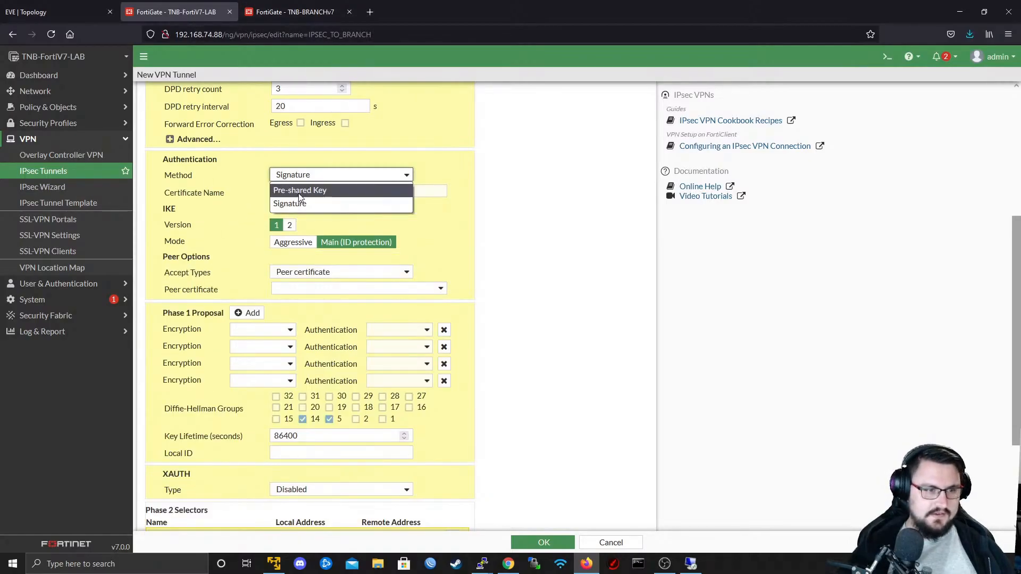
left_click(309, 190)
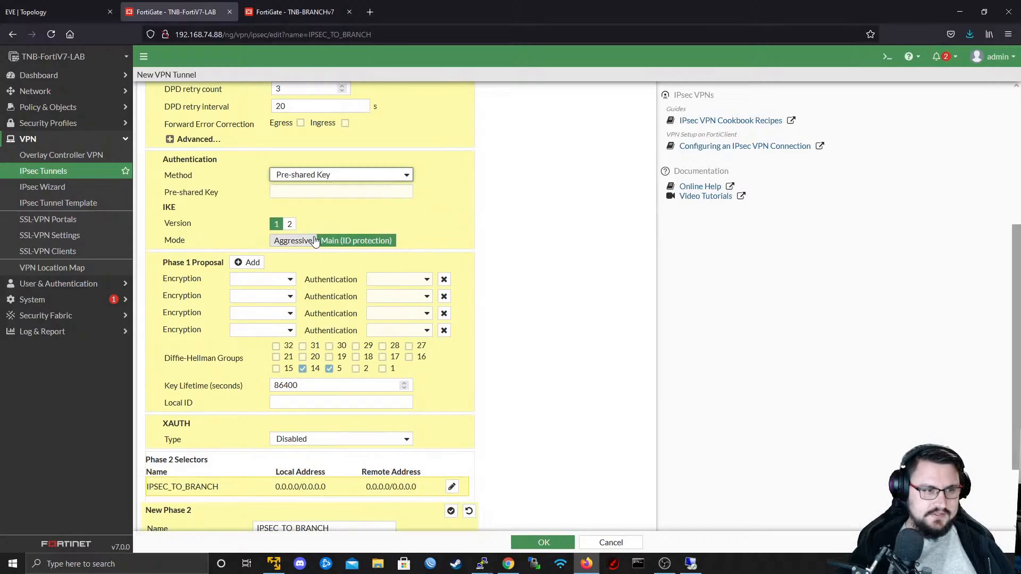
- Search the web for "Google PSK Generator" in a new tab and open the Google Cloud page on generating a strong pre-shared key
left_click(369, 12)
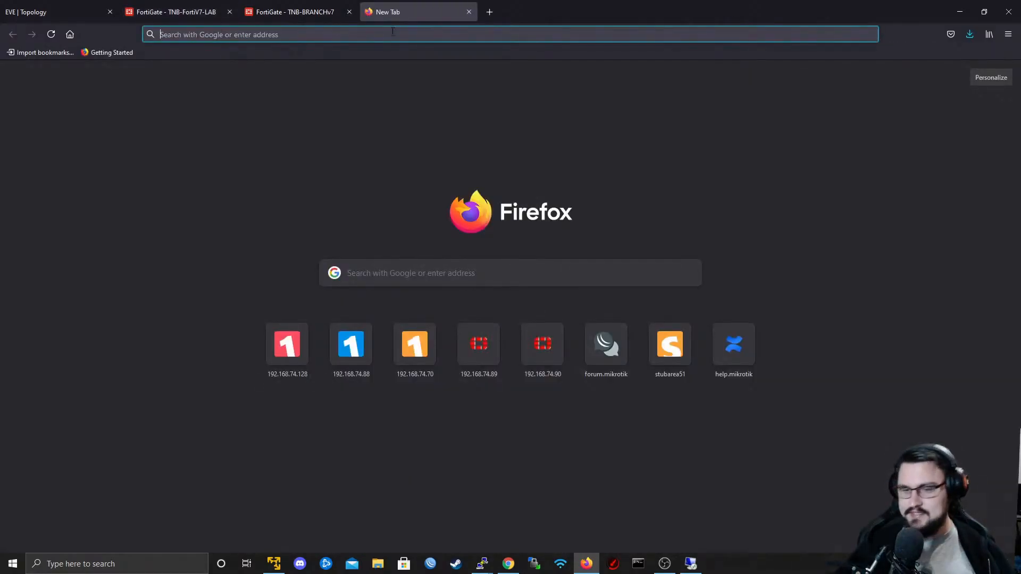
type("Google PSK Genre")
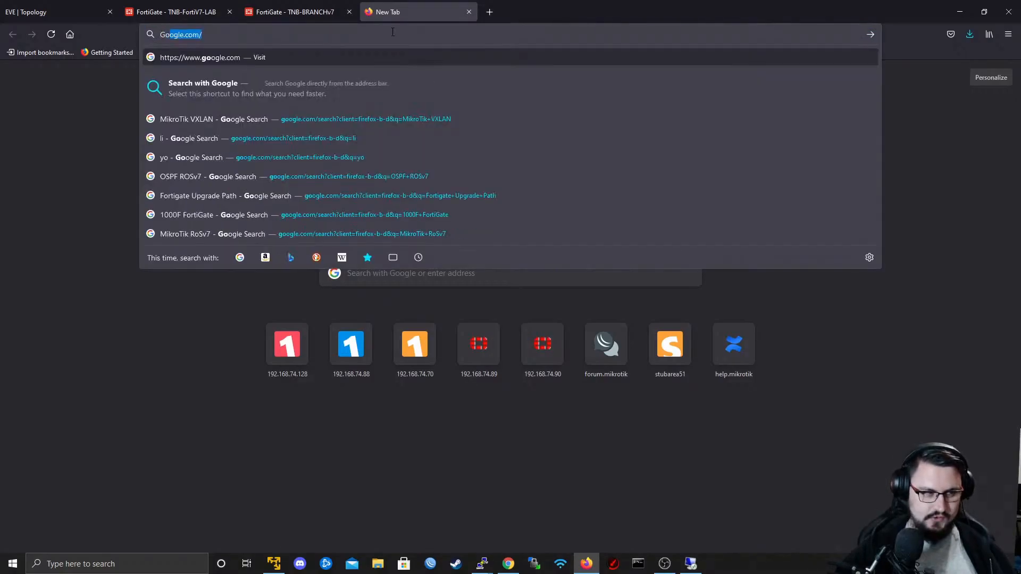
key("BackSpace")
key("BackSpace")
type("erator")
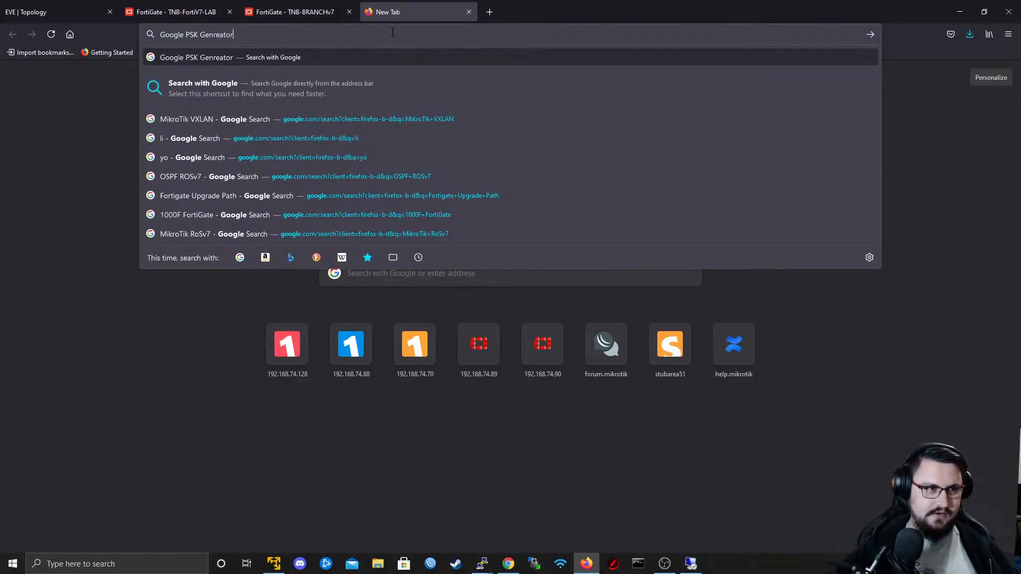
key("Return")
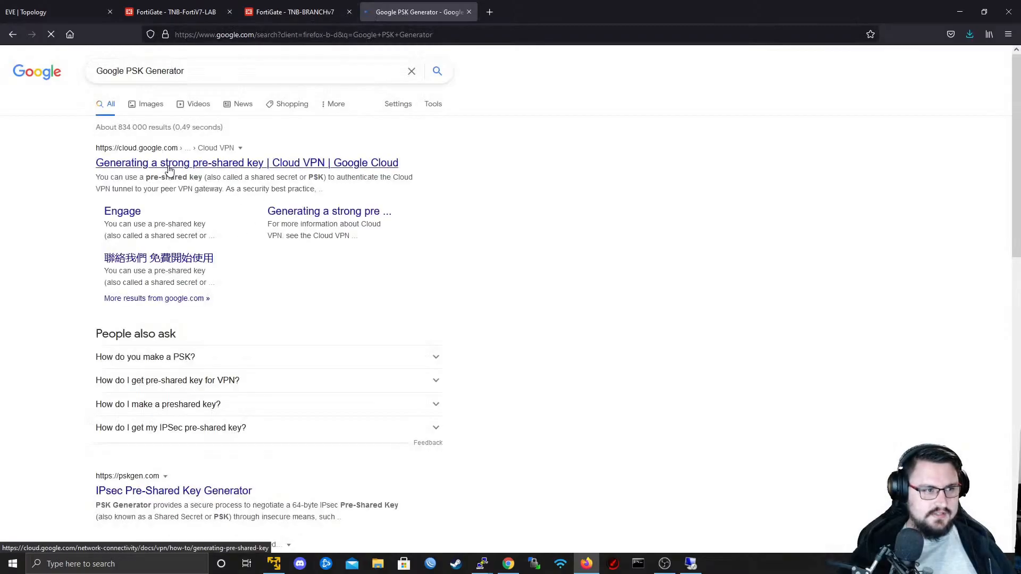
left_click(169, 169)
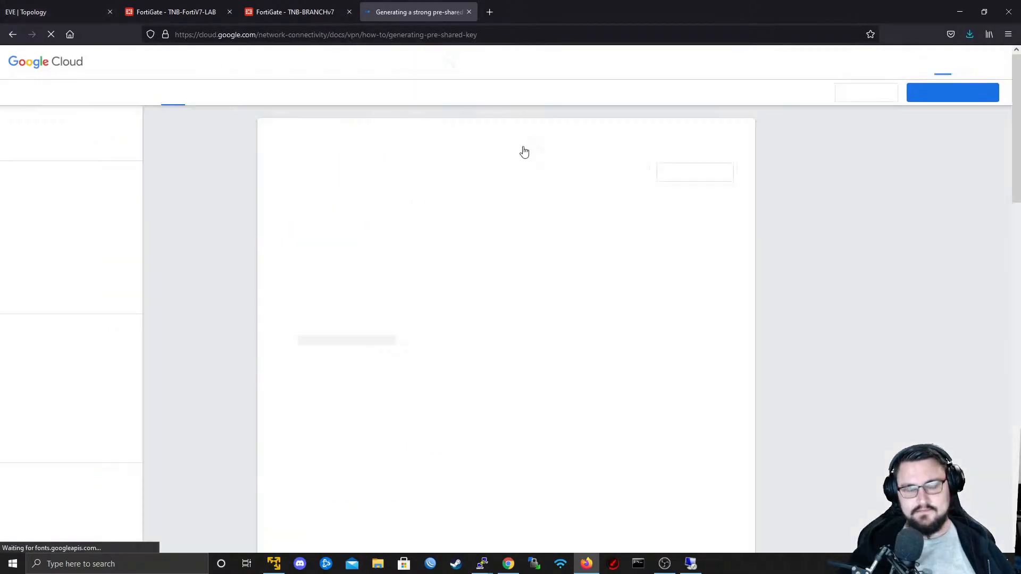
- Copy the generated key from the Google Cloud page and paste it as the pre-shared key of IPSEC_TO_BRANCH on TNB-FortiV7-LAB
scroll(450, 333, "down", 3)
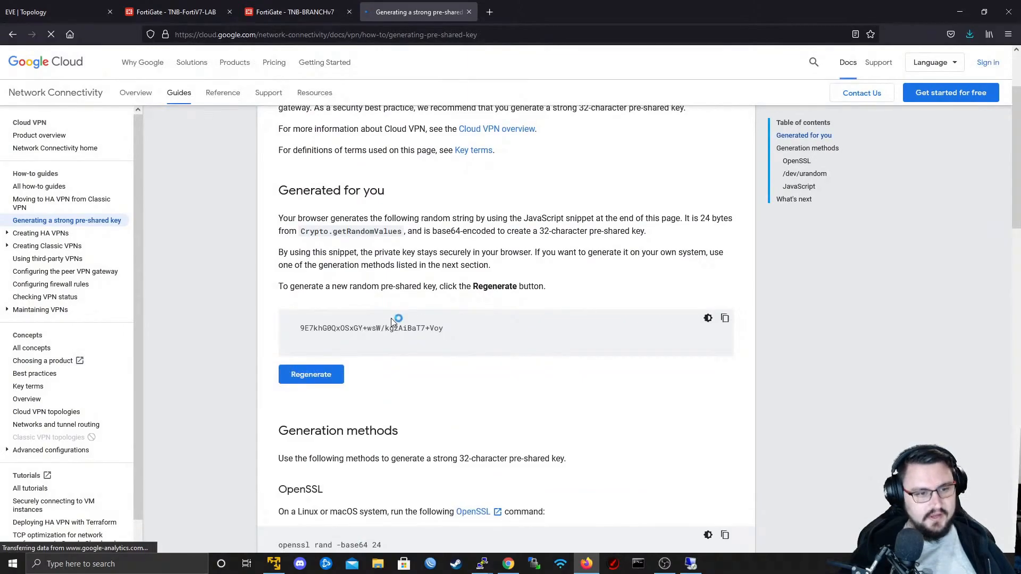
left_click(726, 319)
left_click(213, 11)
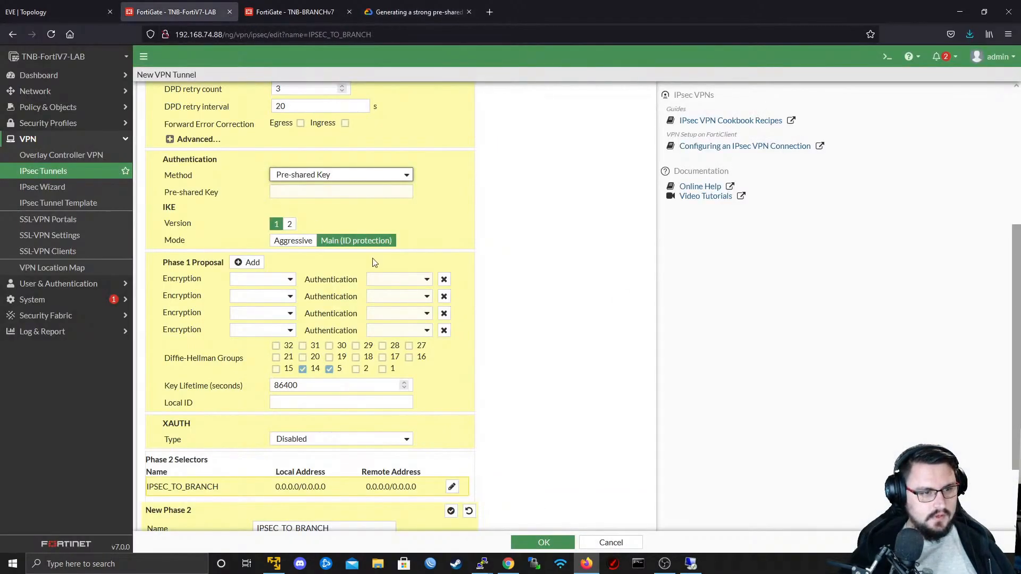
left_click(298, 177)
left_click(298, 184)
left_click(307, 192)
key("ctrl+v")
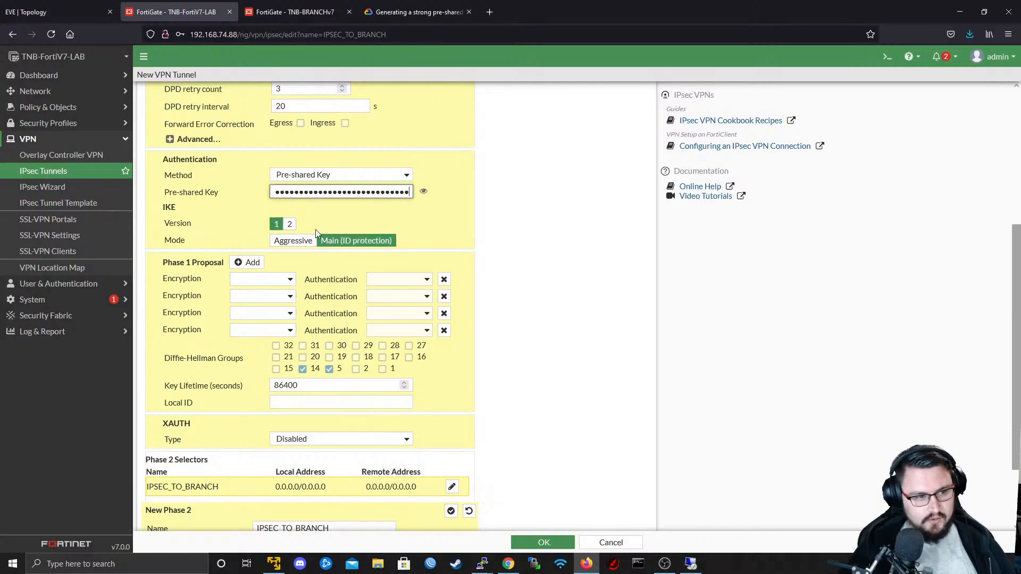
- Set the first Phase 1 proposal's encryption to DES and remove the three other proposal rows
scroll(354, 214, "down", 3)
left_click(282, 192)
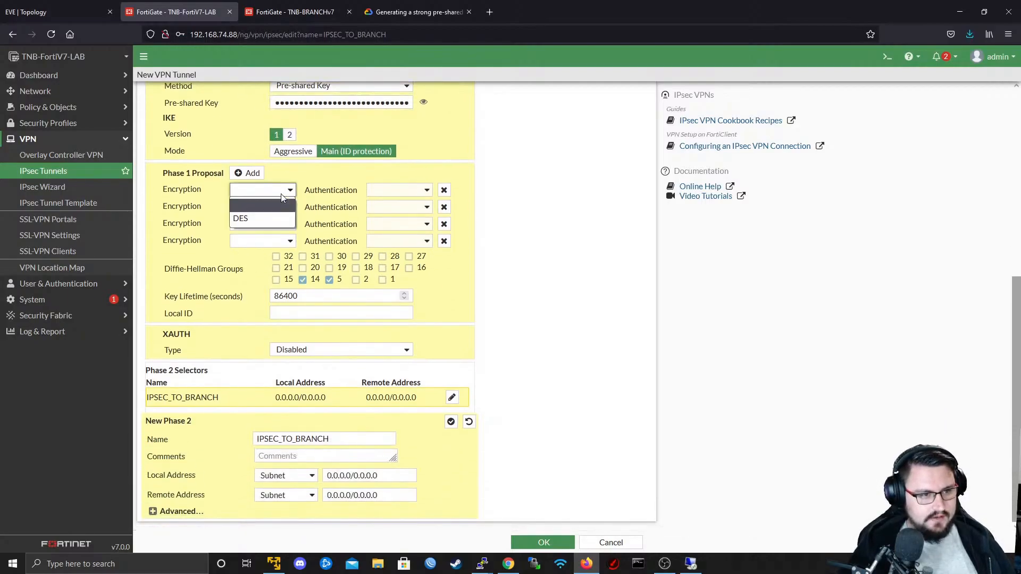
left_click(266, 218)
left_click(407, 190)
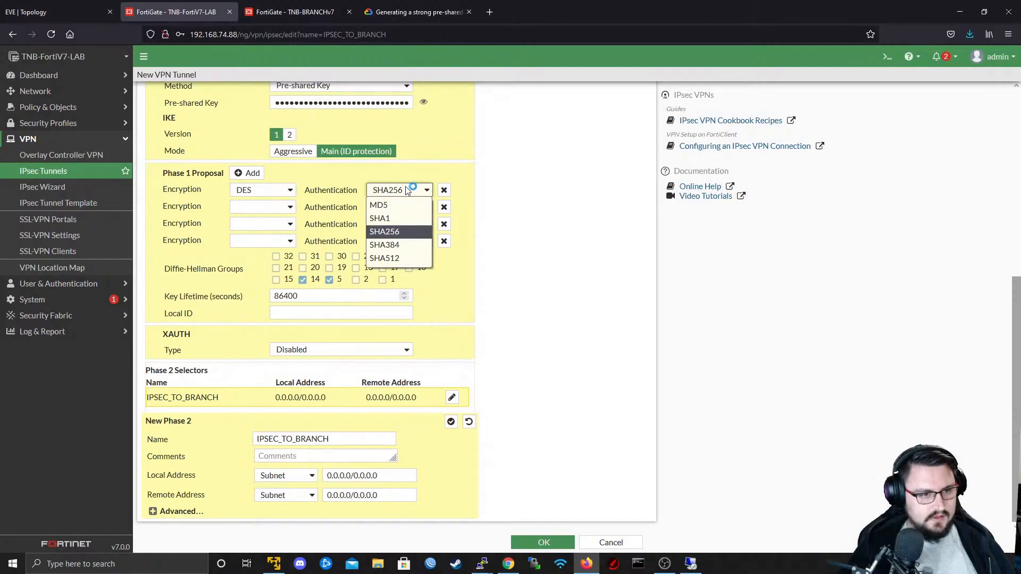
left_click(407, 191)
left_click(282, 208)
left_click(272, 229)
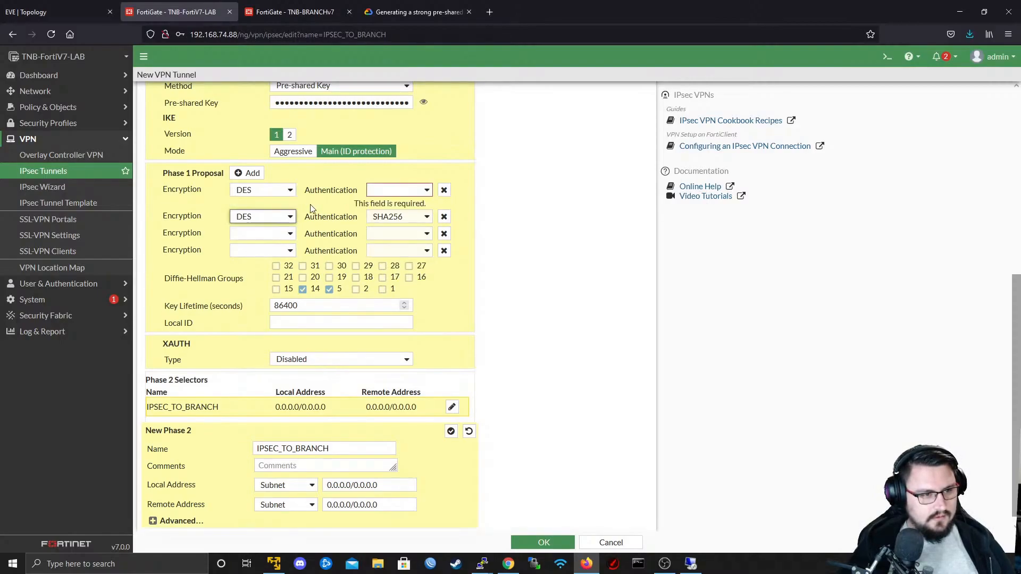
left_click(444, 216)
left_click(444, 235)
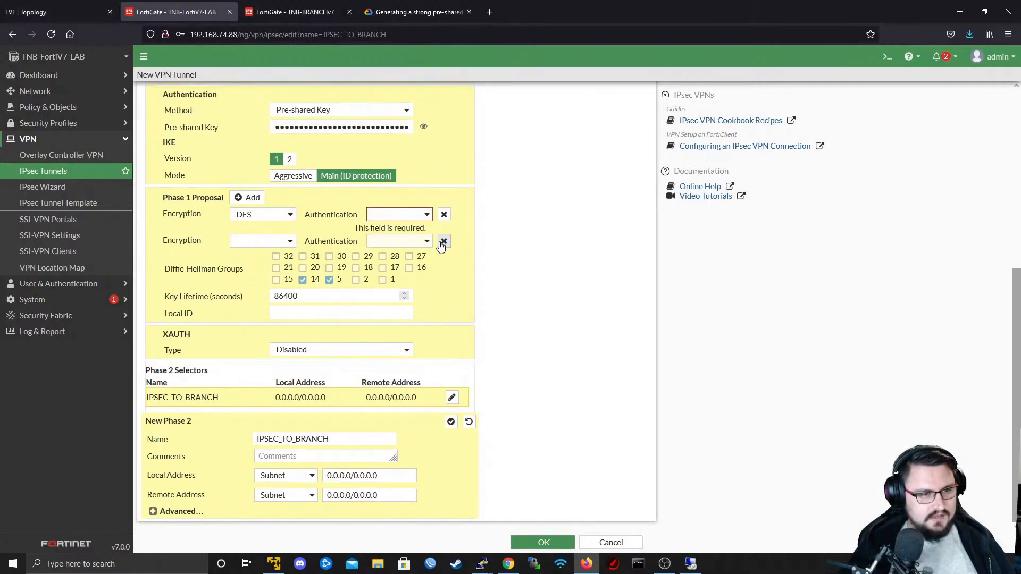
left_click(443, 241)
- Set the authentication of the DES Phase 1 proposal to SHA512
left_click(407, 230)
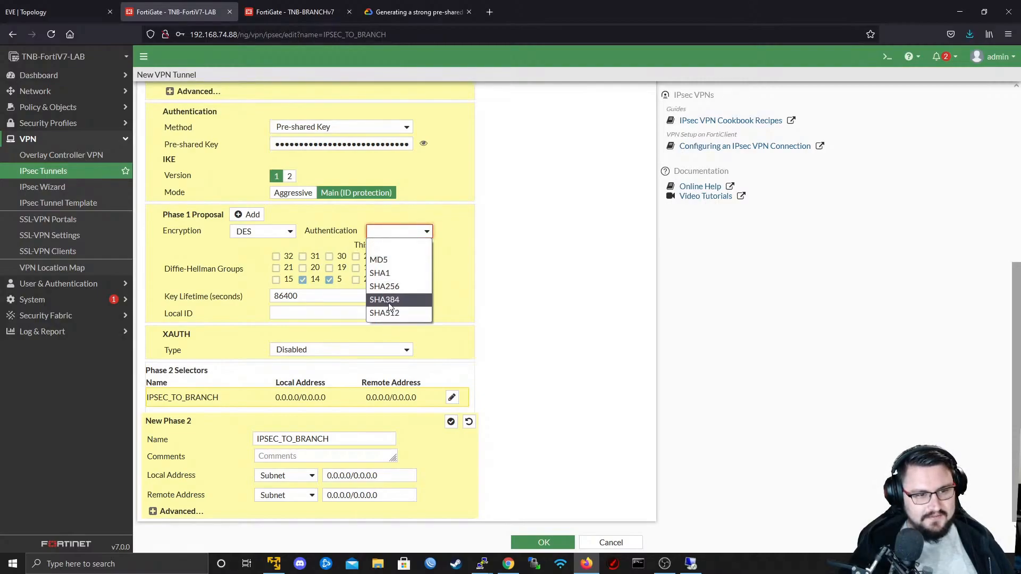
left_click(295, 231)
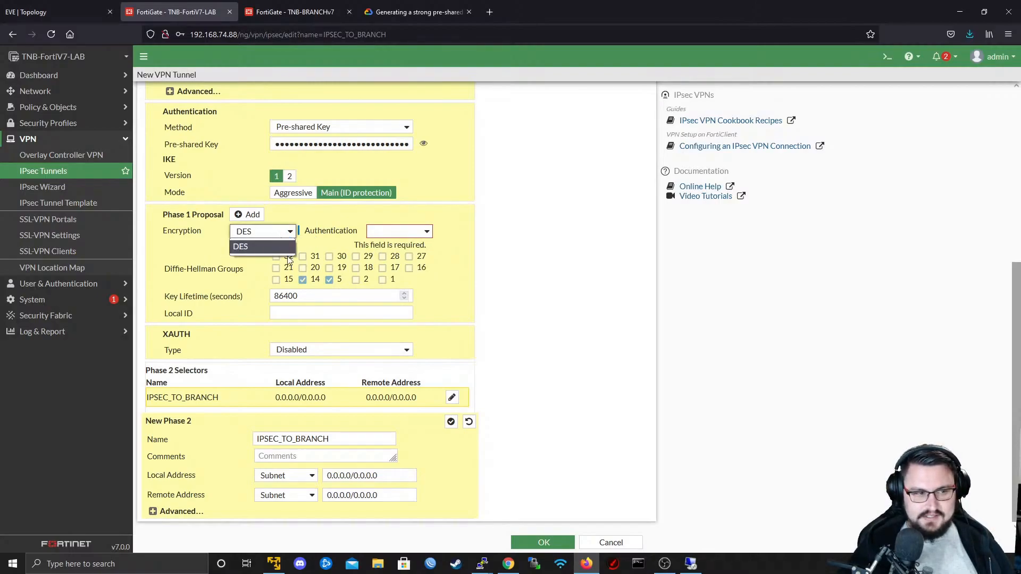
left_click(288, 239)
left_click(368, 234)
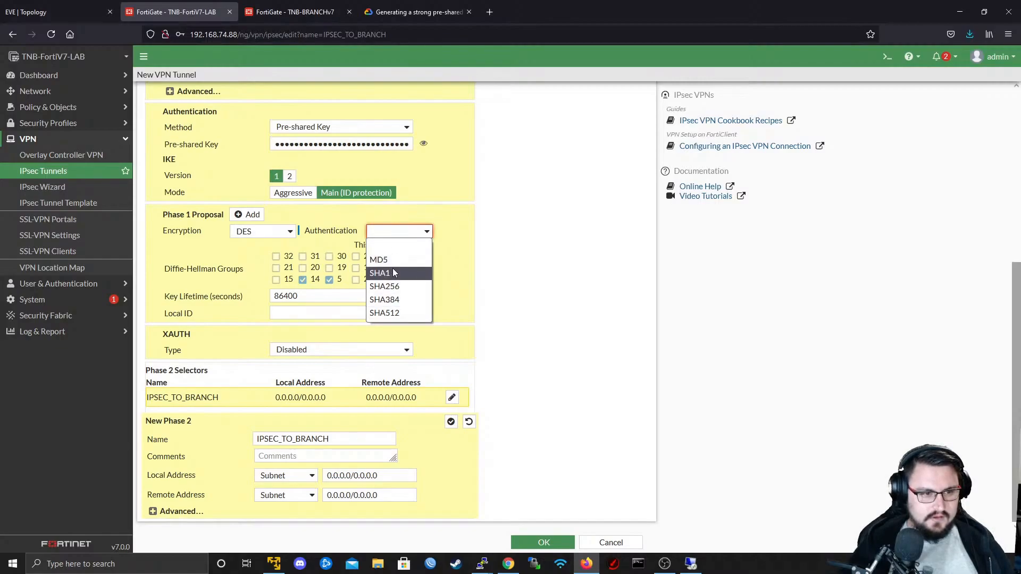
left_click(400, 313)
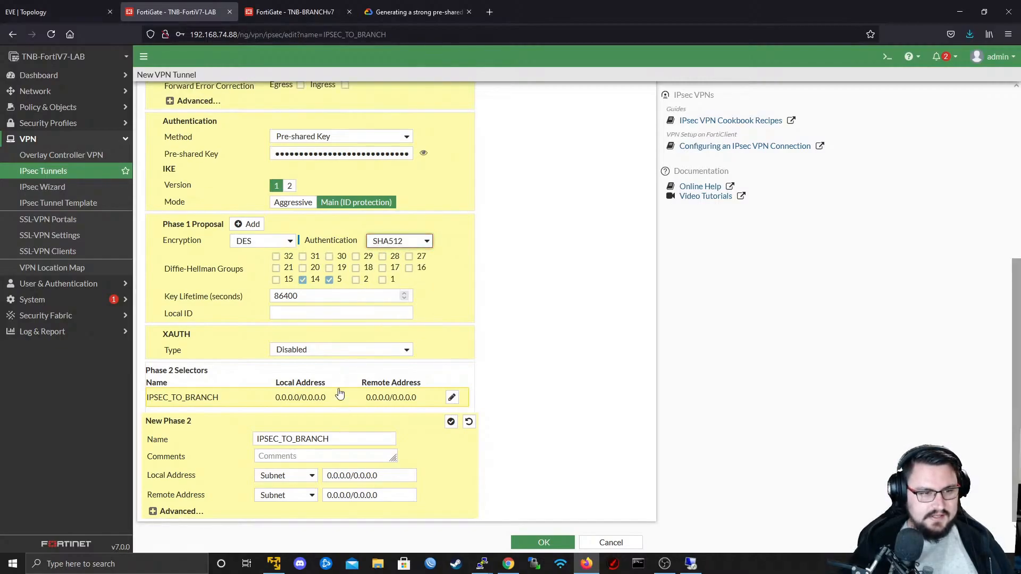
left_click(412, 243)
left_click(413, 244)
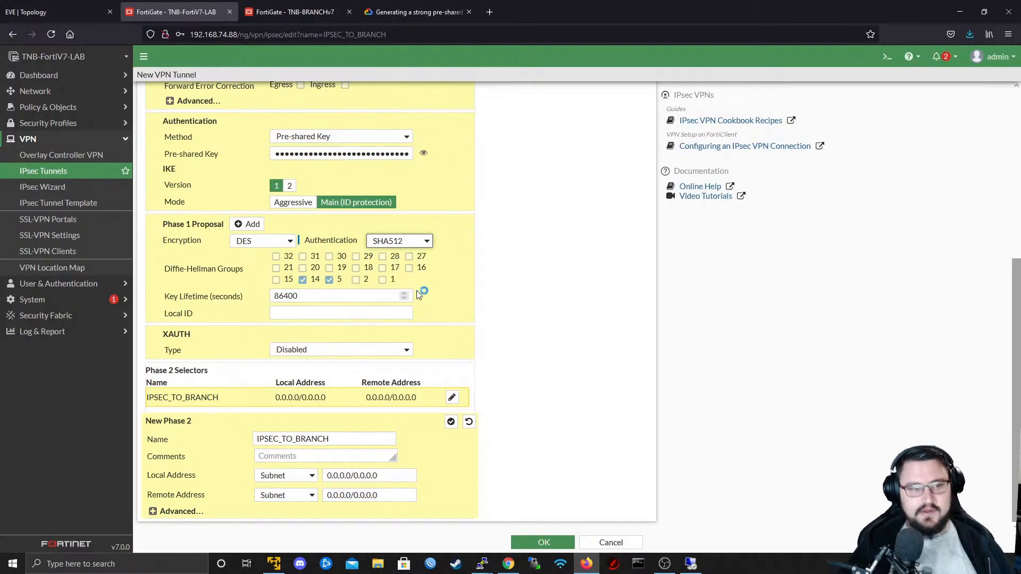
left_click(288, 242)
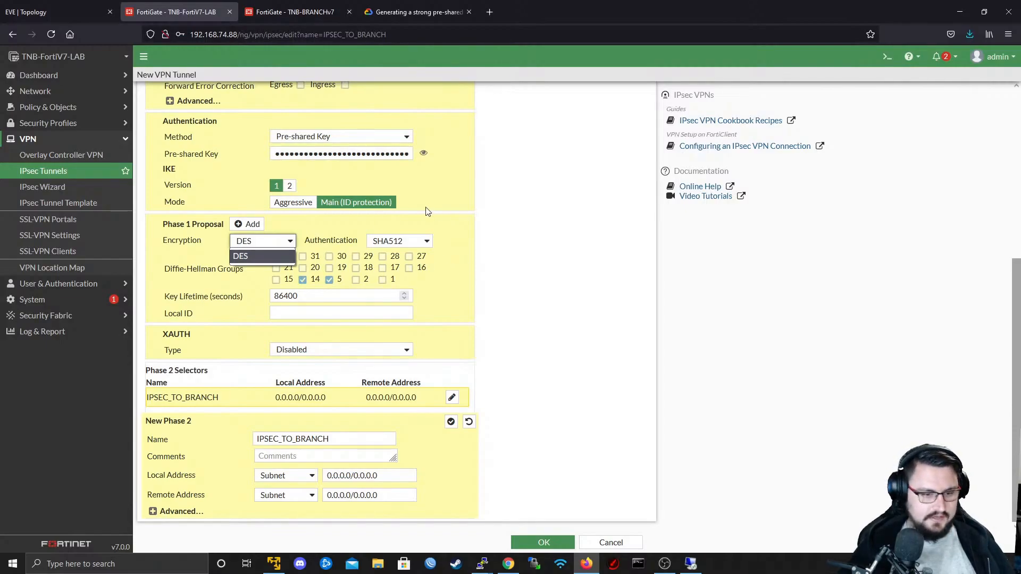
key("Tab")
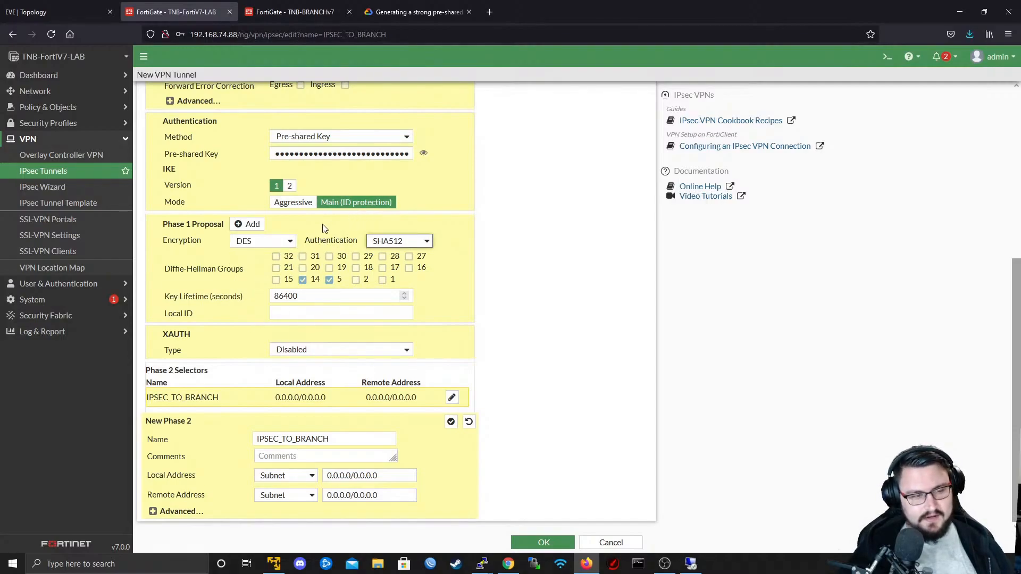
- Deselect Diffie-Hellman group 14 for Phase 1 and keep only group 5 selected
left_click(303, 278)
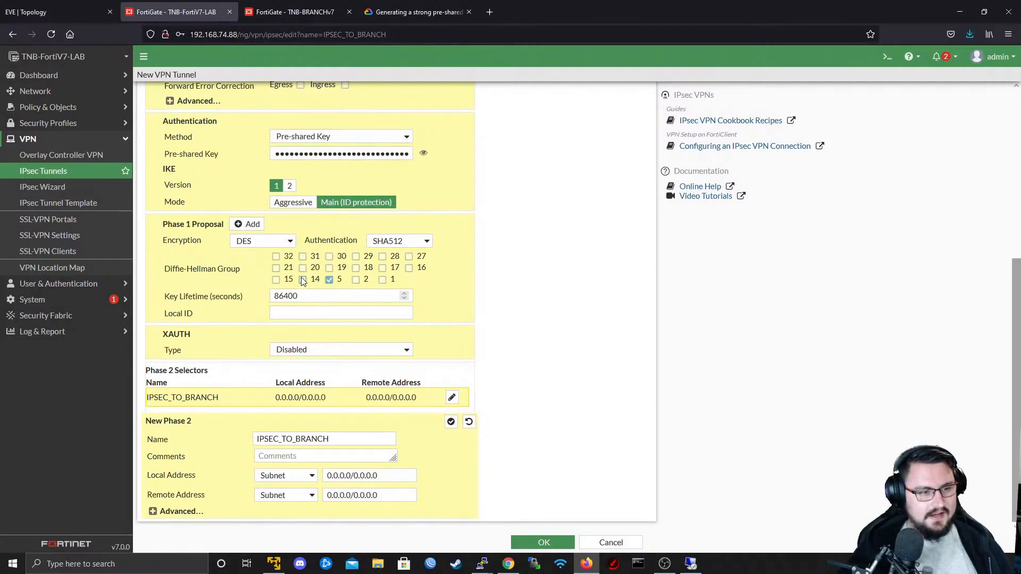
left_click(328, 280)
left_click(329, 281)
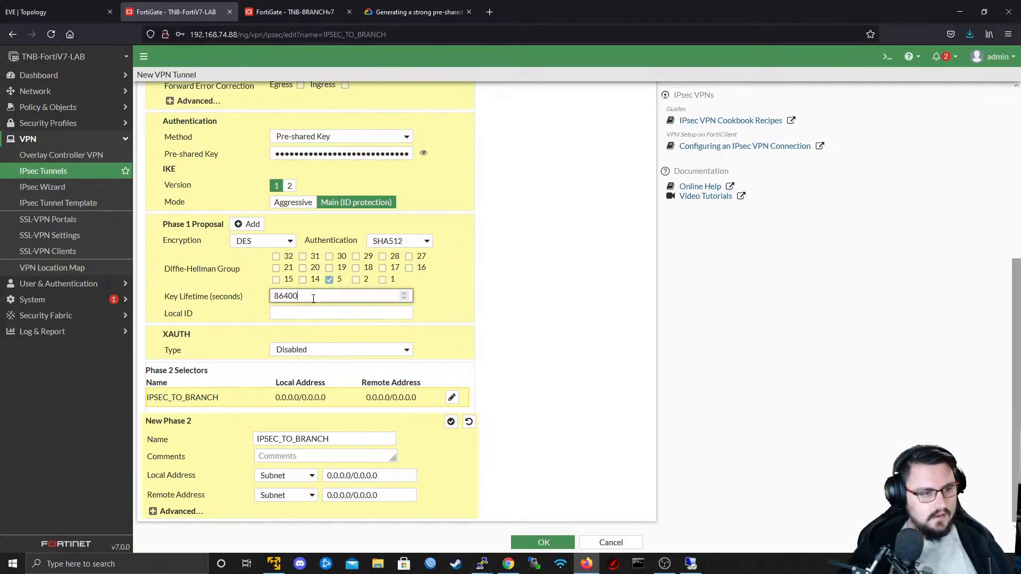
left_click_drag(316, 297, 159, 307)
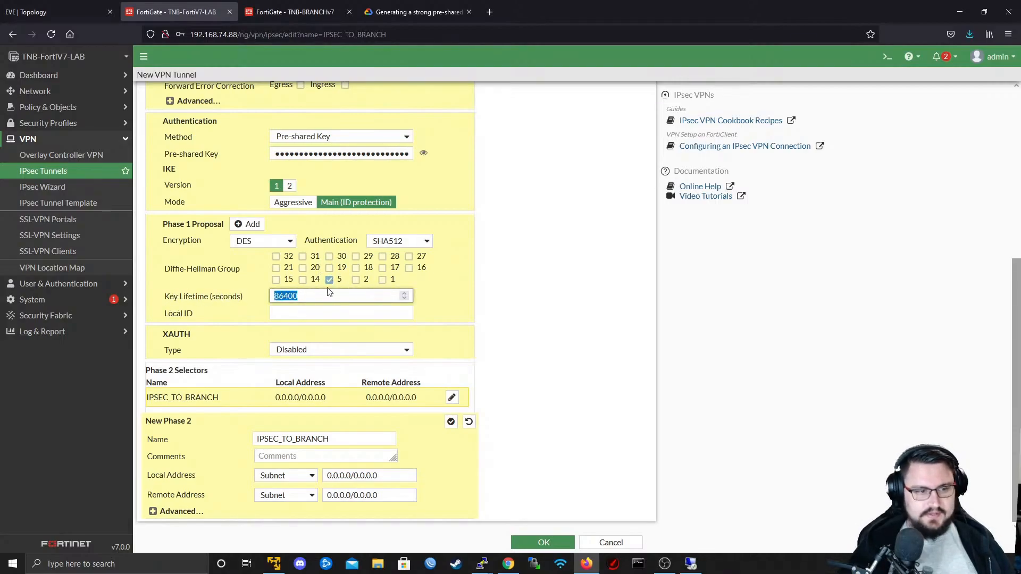
left_click(307, 294)
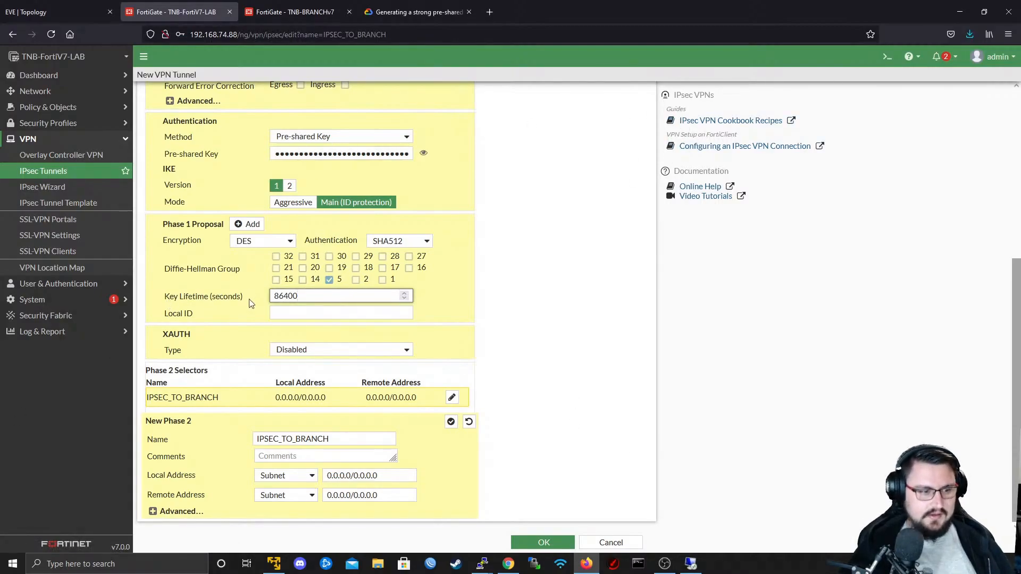
scroll(622, 291, "up", 5)
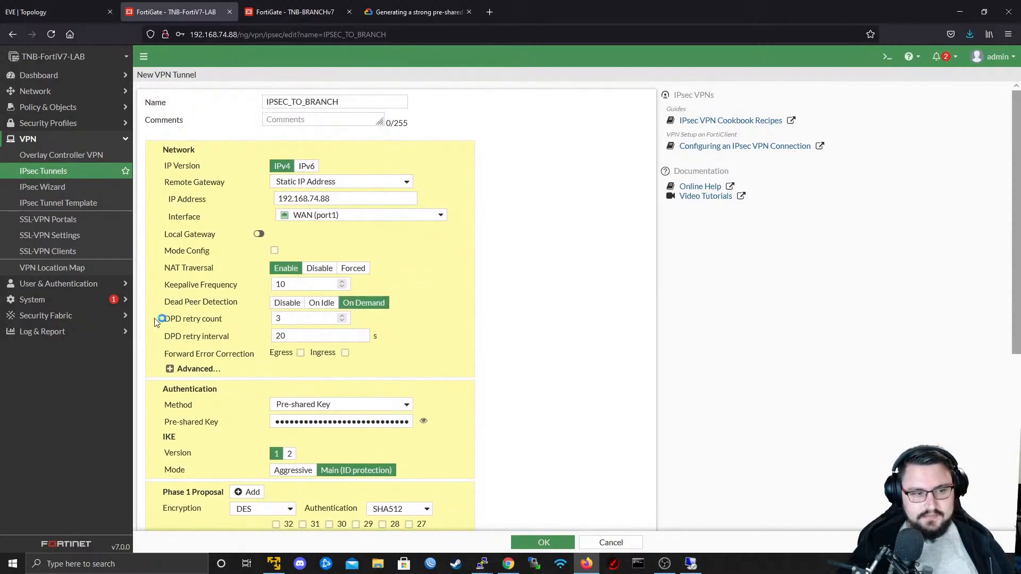
scroll(455, 391, "down", 4)
scroll(614, 257, "down", 1)
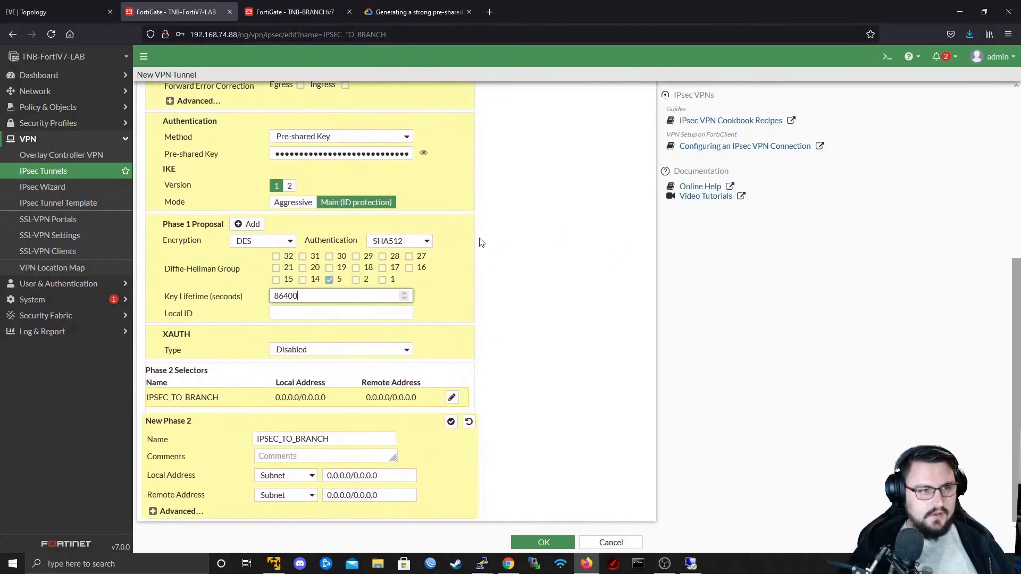
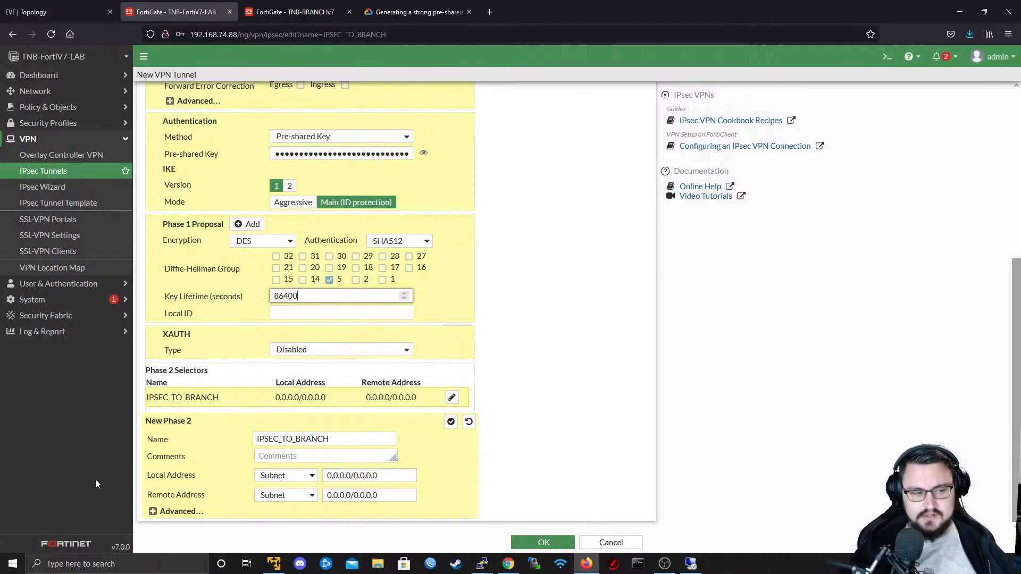
- Set the local address subnet of the IPSEC_TO_BRANCH Phase 2 selector to 172.22.1.0/24
left_click_drag(149, 476, 399, 477)
left_click(400, 477)
key("ctrl+a")
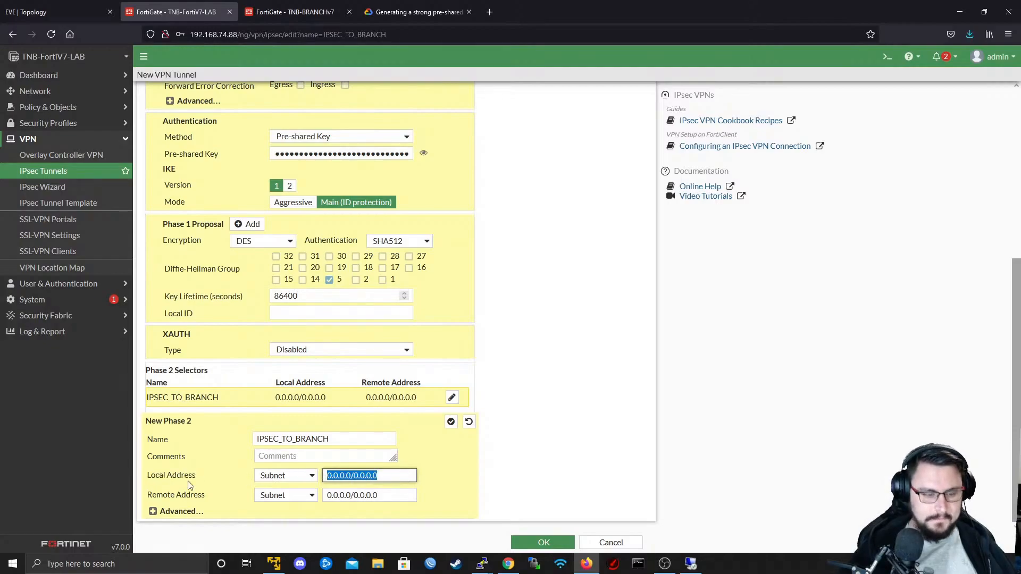
type("192")
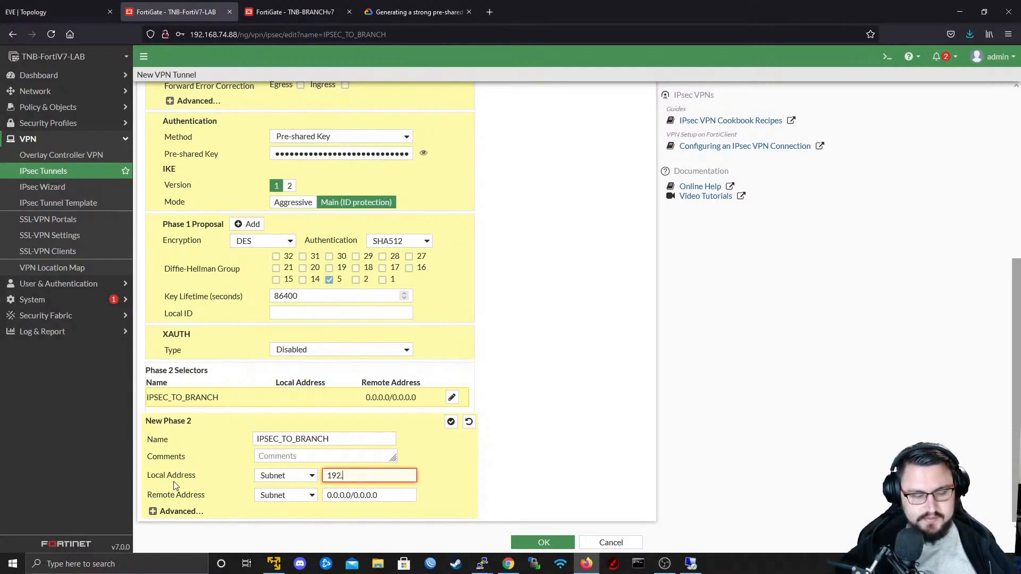
type(".22.")
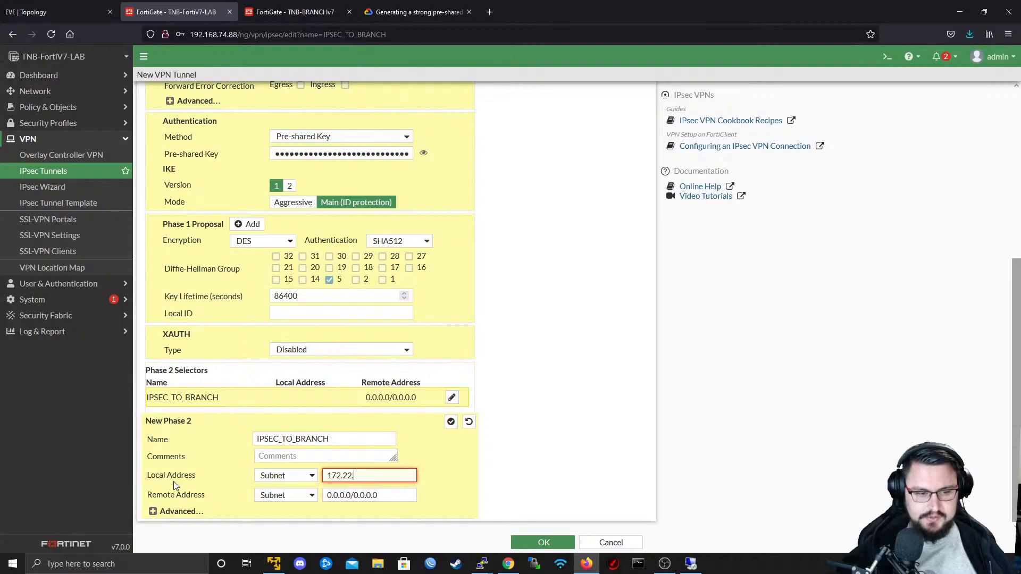
type("1.0/24")
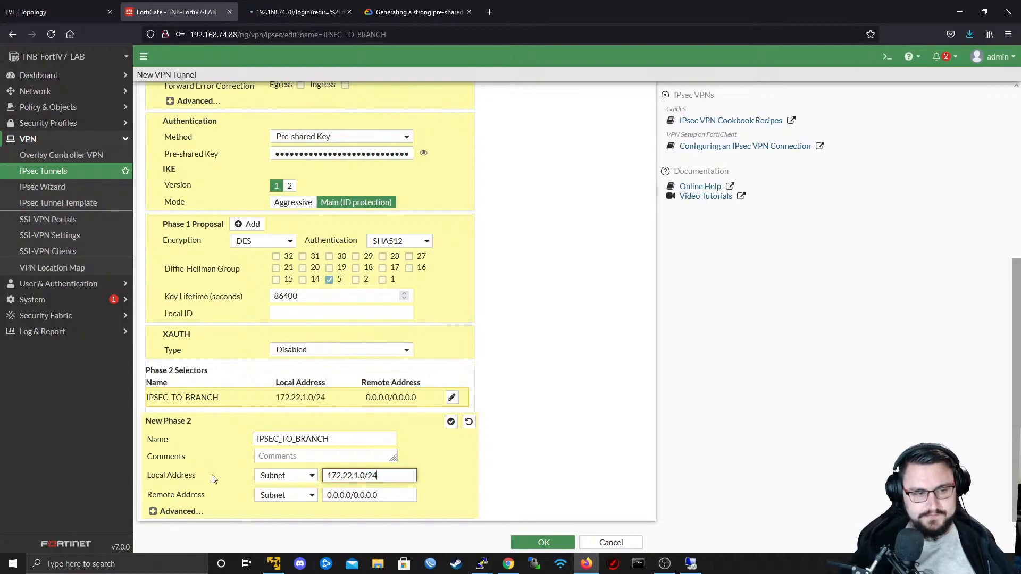
left_click(283, 477)
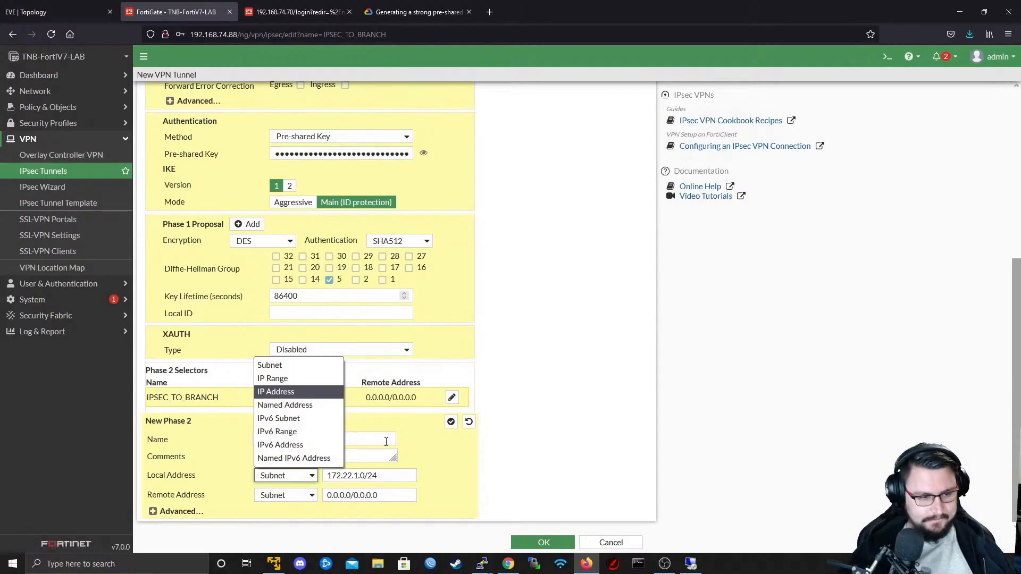
left_click(476, 490)
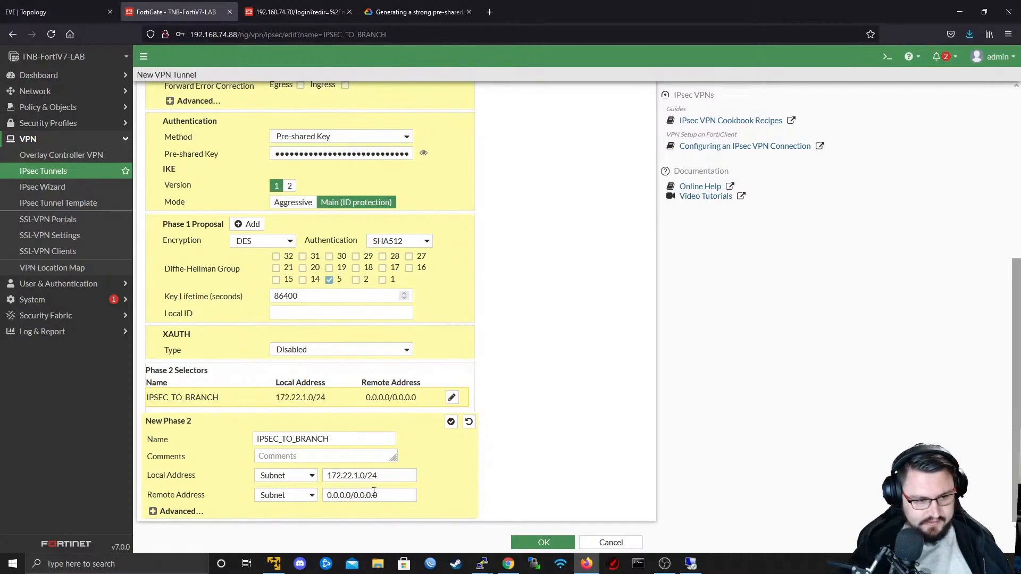
- Check the LAN subnets in the EVE-NG topology and set the Phase 2 remote address subnet to 10.0.80.0/24
left_click_drag(392, 495, 299, 497)
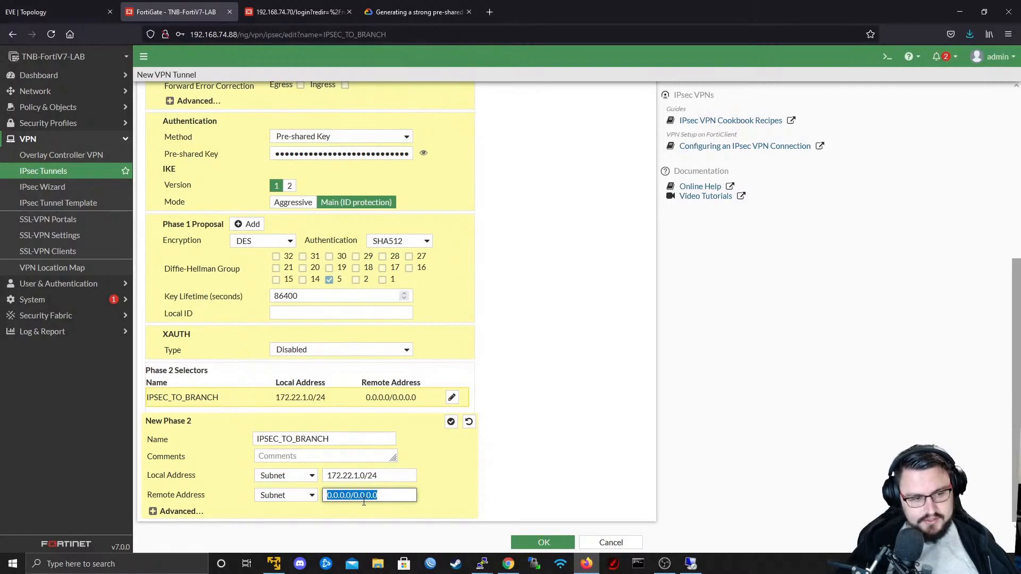
left_click(104, 8)
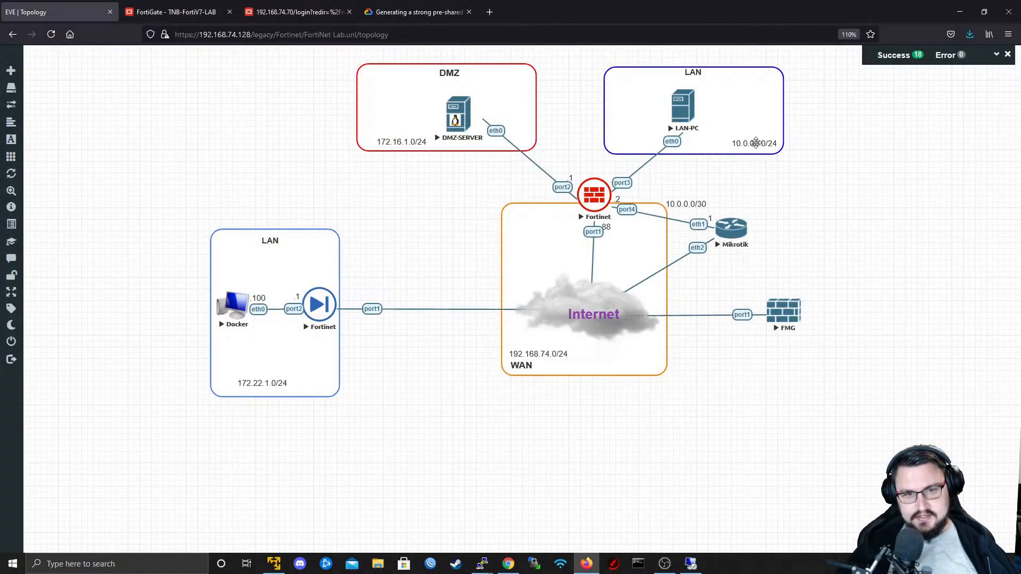
left_click(197, 9)
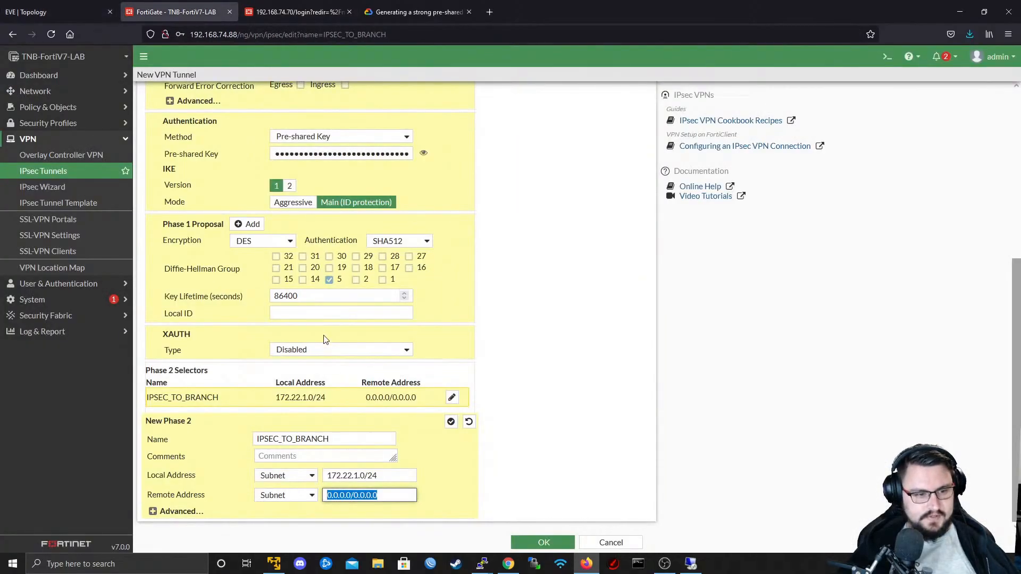
type("10.0.80")
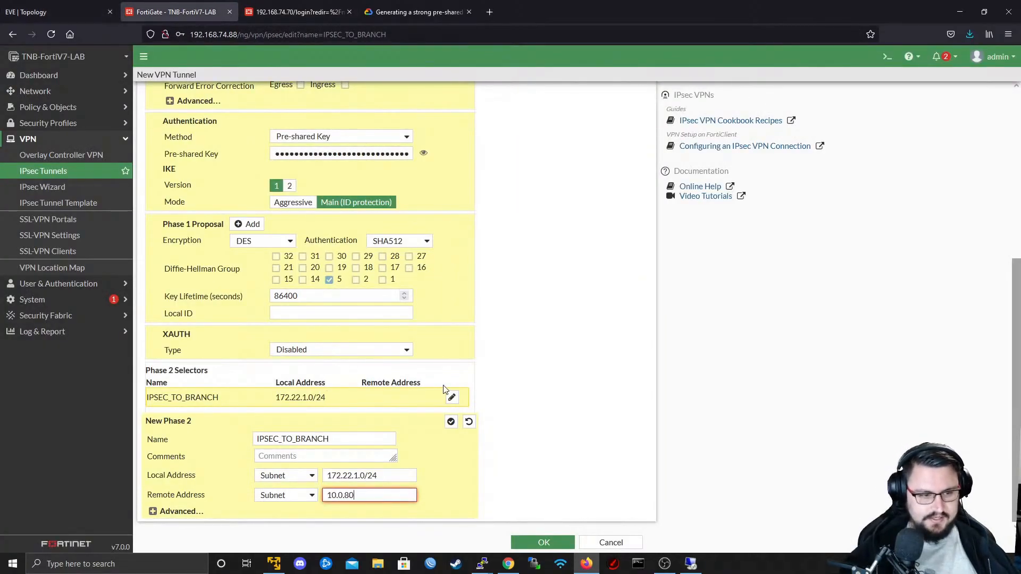
type(".0/24")
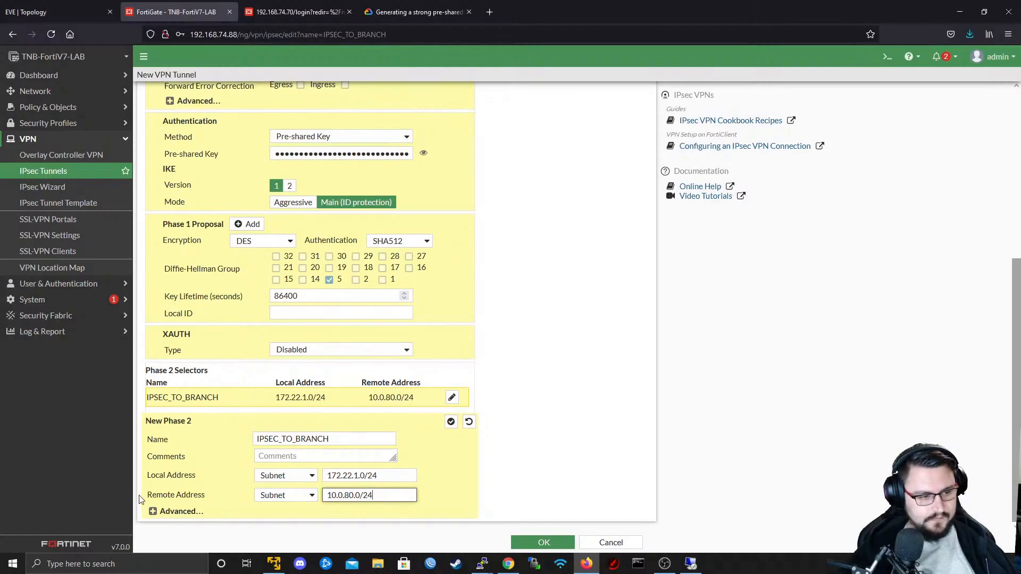
- In the advanced Phase 2 settings, set one proposal's encryption to DES and remove the six other proposal rows
left_click(153, 511)
scroll(266, 498, "down", 4)
scroll(267, 304, "down", 2)
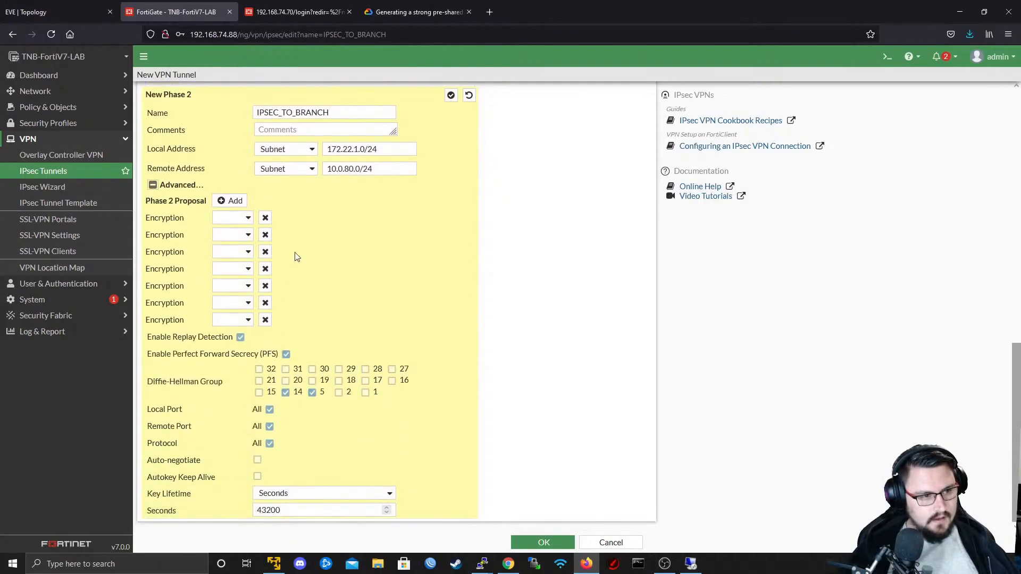
left_click(266, 218)
left_click(266, 234)
left_click(266, 252)
left_click(234, 268)
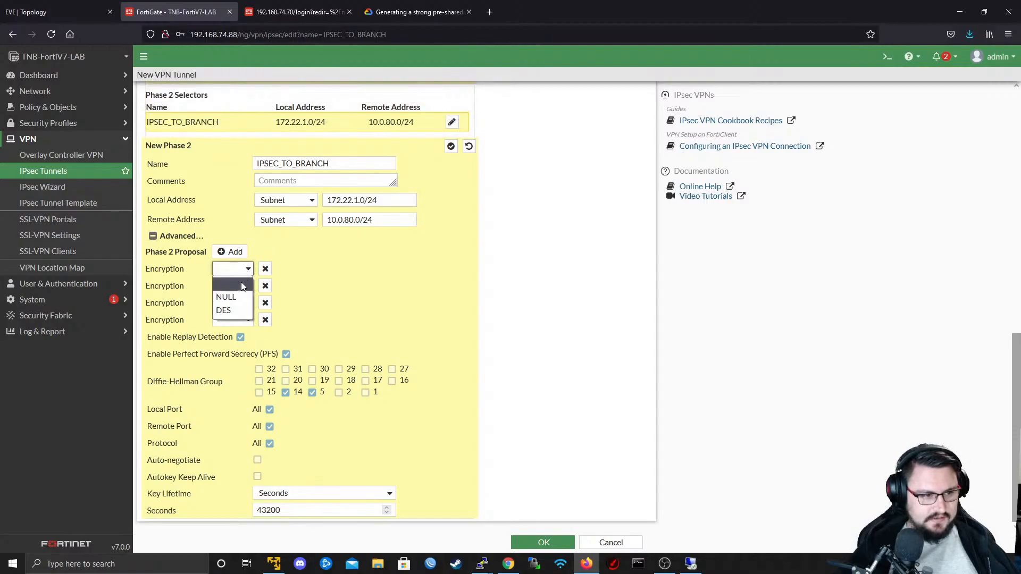
left_click(231, 311)
left_click(265, 286)
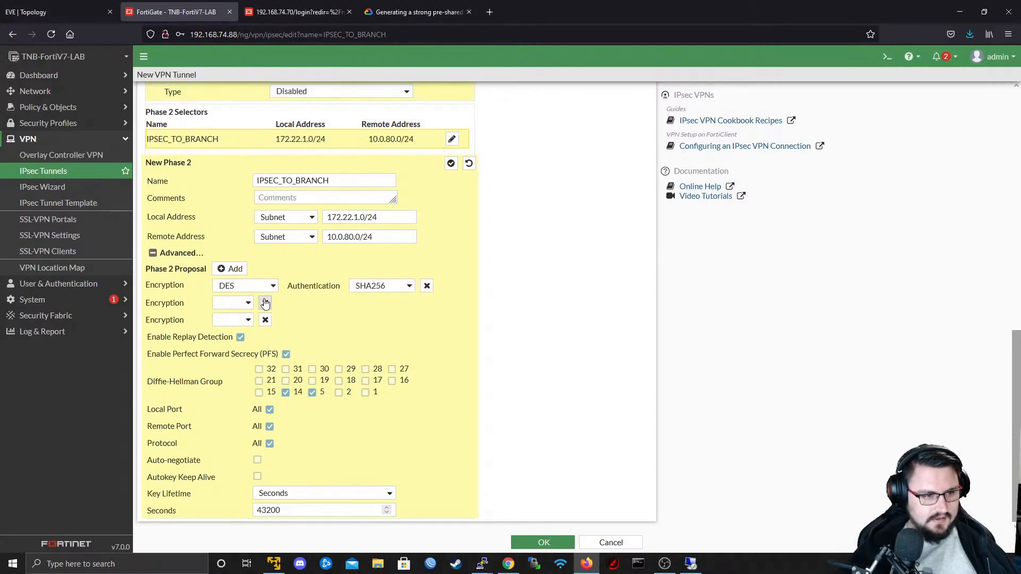
left_click(265, 302)
left_click(265, 319)
- Set the authentication of the DES Phase 2 proposal to SHA512
left_click(372, 320)
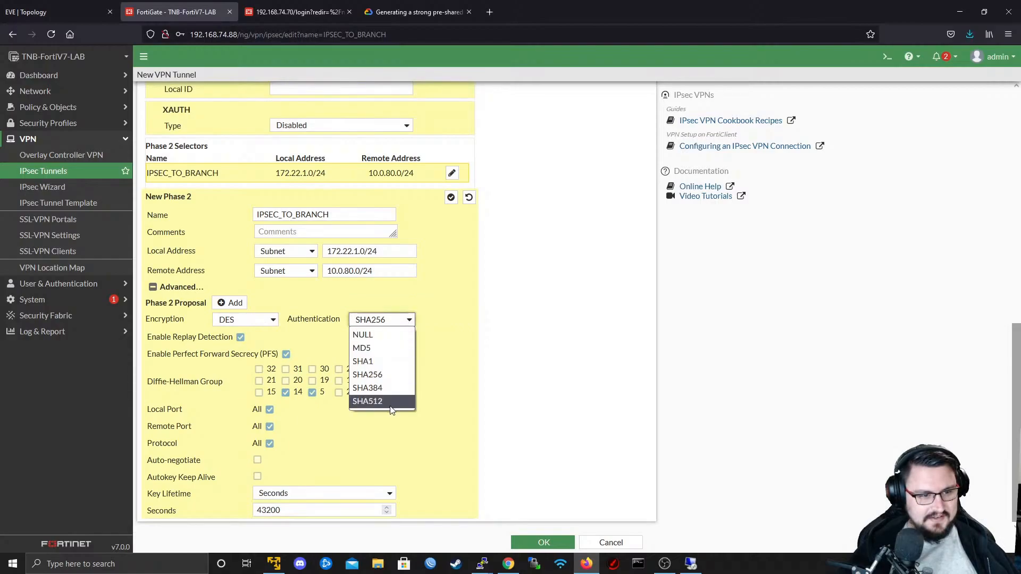
left_click(388, 407)
scroll(387, 361, "up", 2)
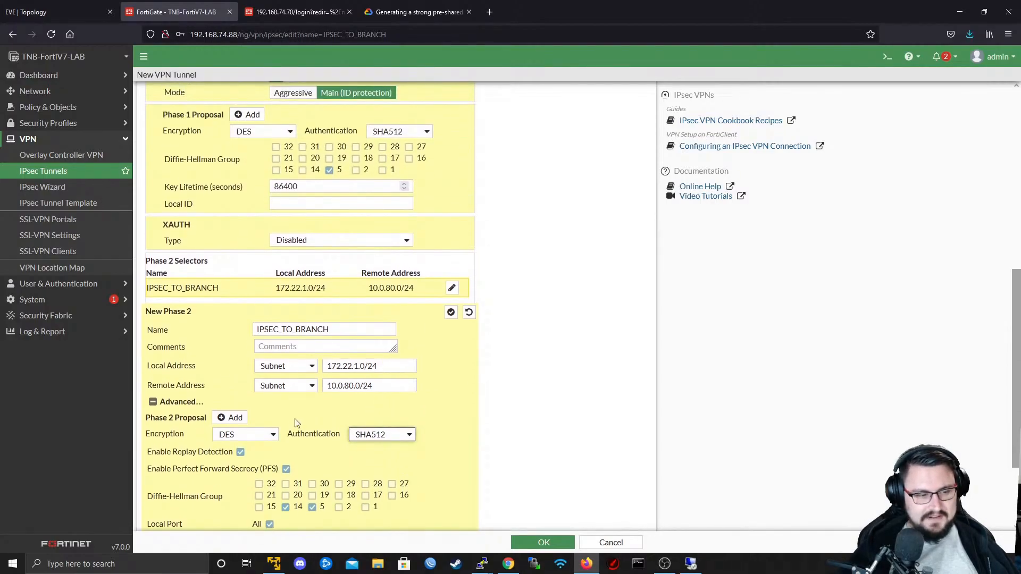
- Deselect Diffie-Hellman group 14 for Phase 2, keeping group 5 selected and Perfect Forward Secrecy enabled
scroll(298, 424, "down", 1)
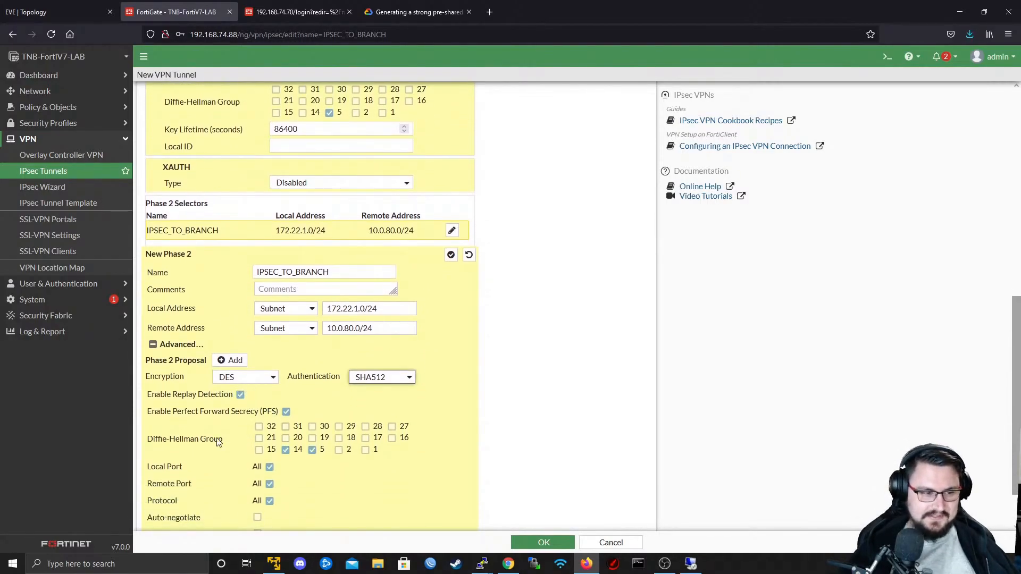
scroll(217, 443, "down", 1)
left_click(286, 393)
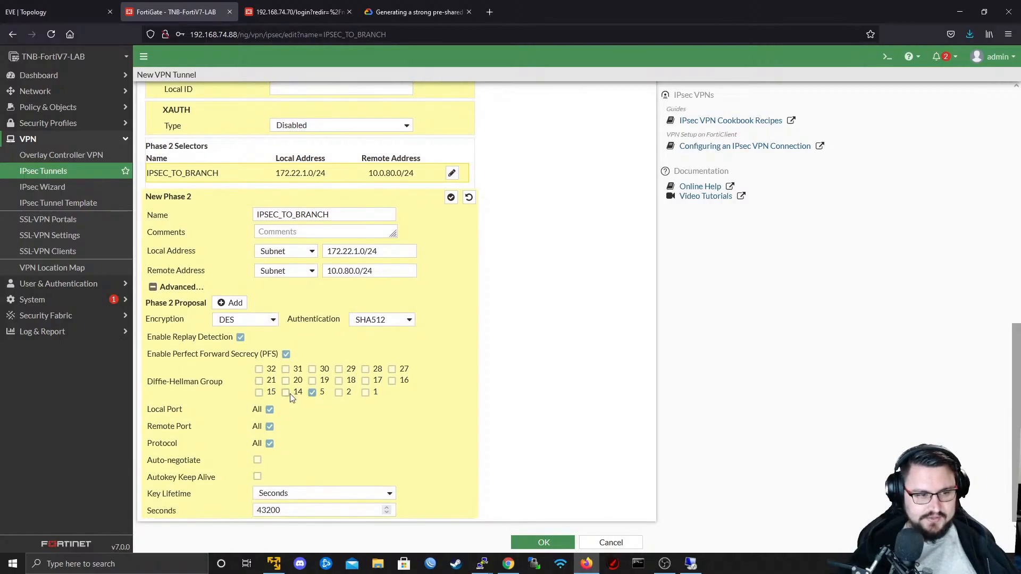
left_click(287, 355)
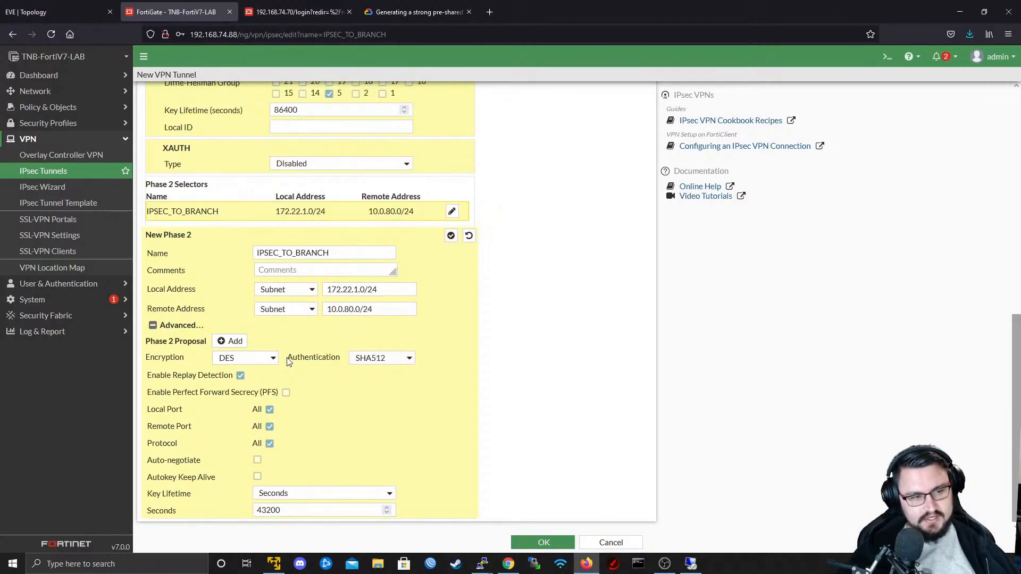
left_click(286, 393)
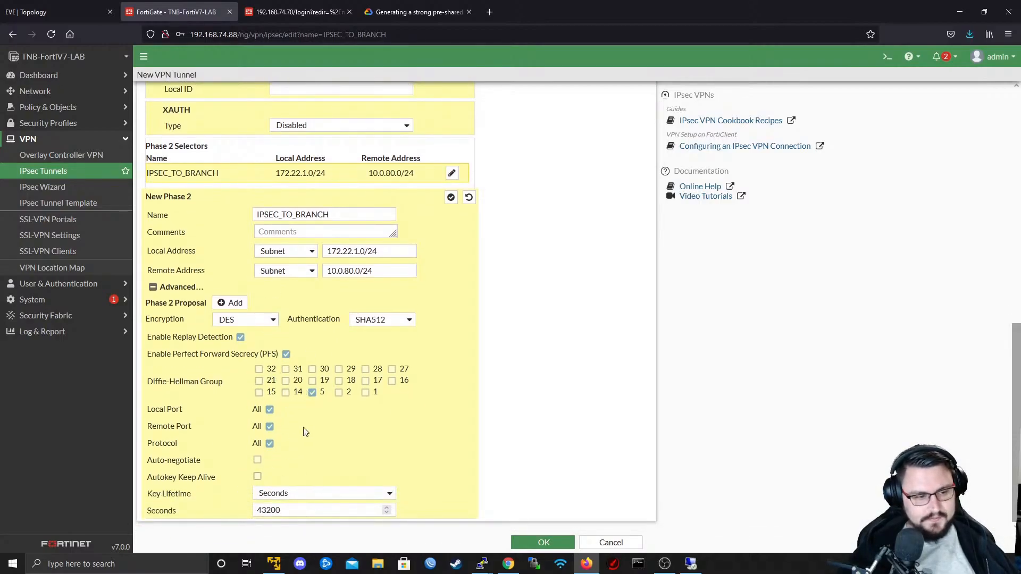
- Apply the Phase 2 selector, save the IPSEC_TO_BRANCH tunnel, and decline storing the login in the browser
scroll(464, 294, "up", 1)
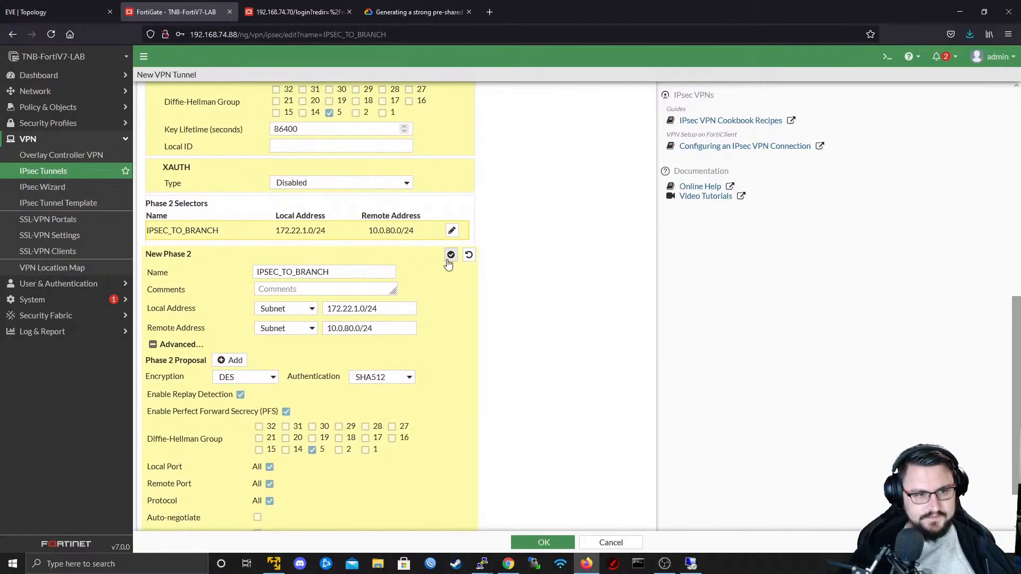
left_click(450, 258)
scroll(412, 368, "up", 3)
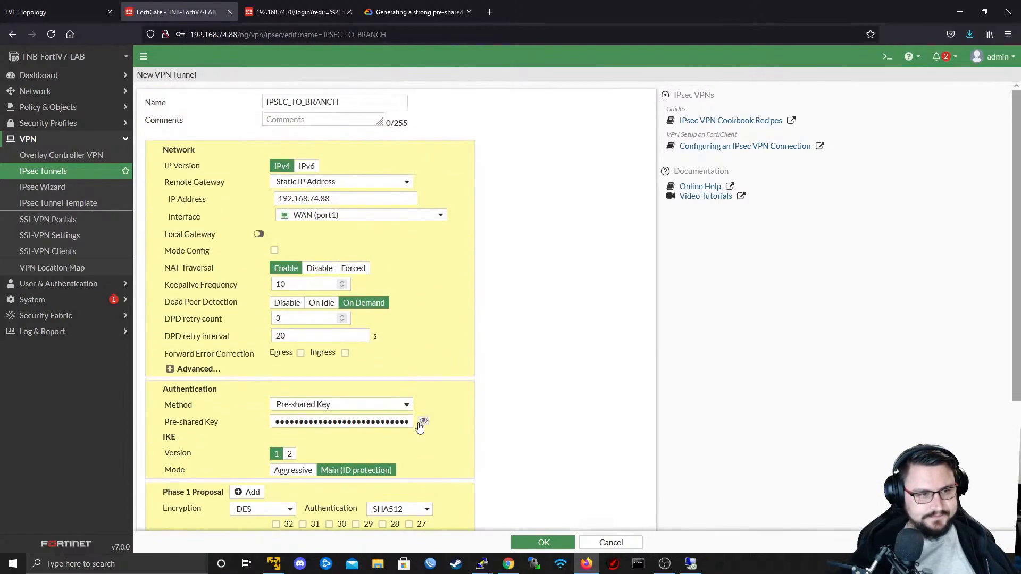
left_click(535, 543)
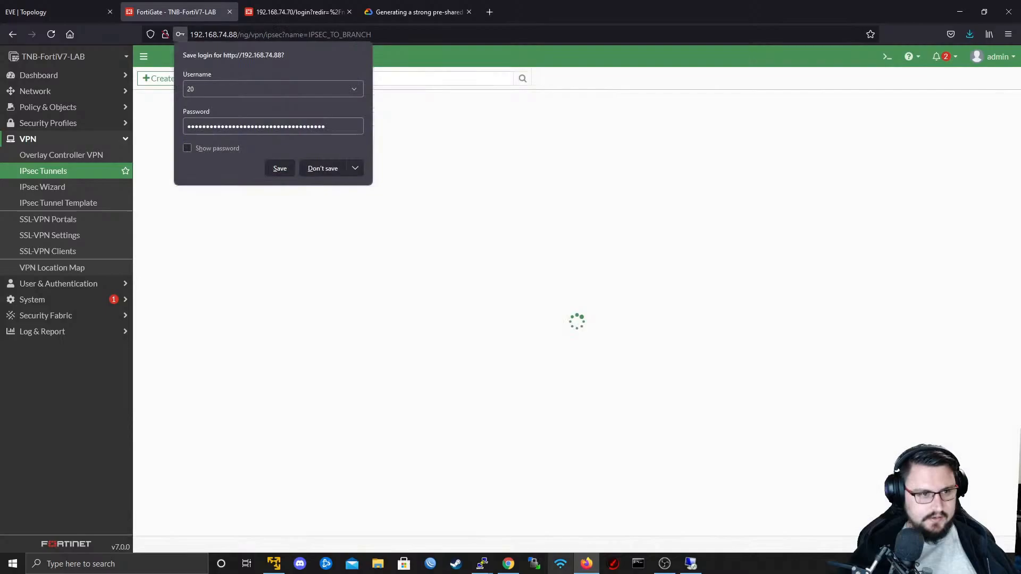
left_click(317, 175)
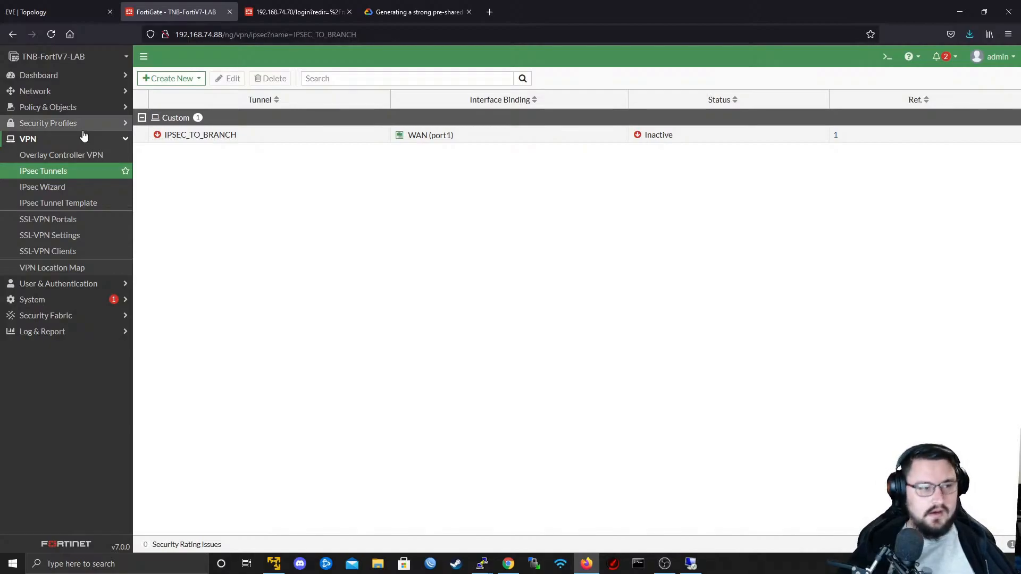
- View the firewall policy list on TNB-FortiV7-LAB and check the branch FortiGate's page at 192.168.74.70
left_click(51, 111)
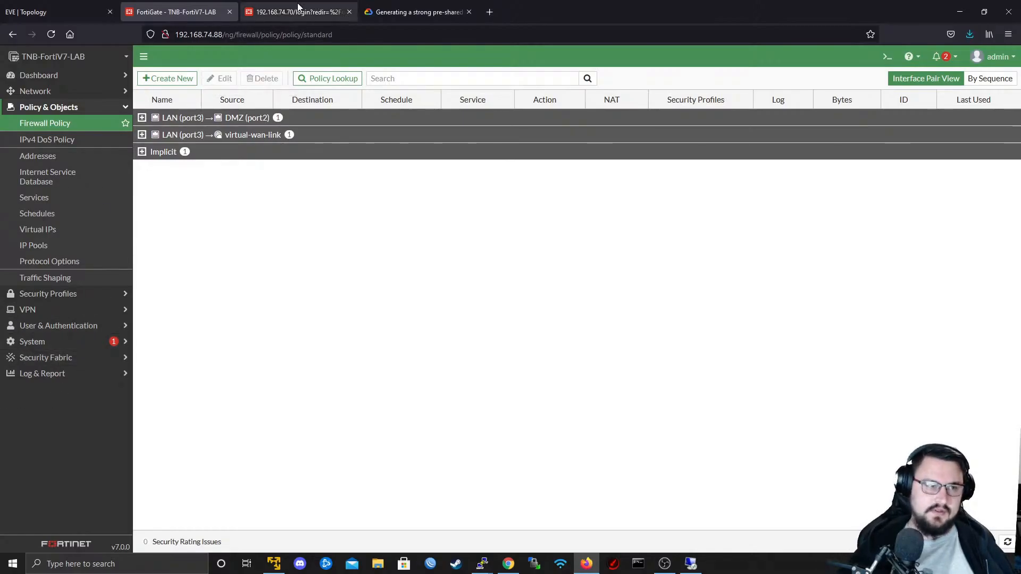
left_click(268, 6)
left_click(235, 7)
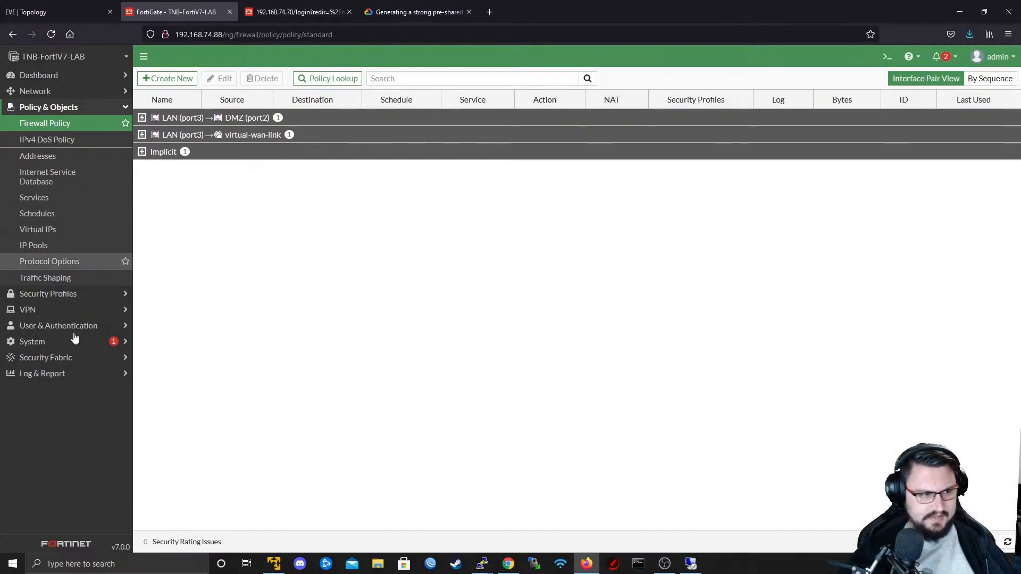
- Open the saved IPSEC_TO_BRANCH tunnel from the IPsec tunnel list to review its settings
left_click(24, 343)
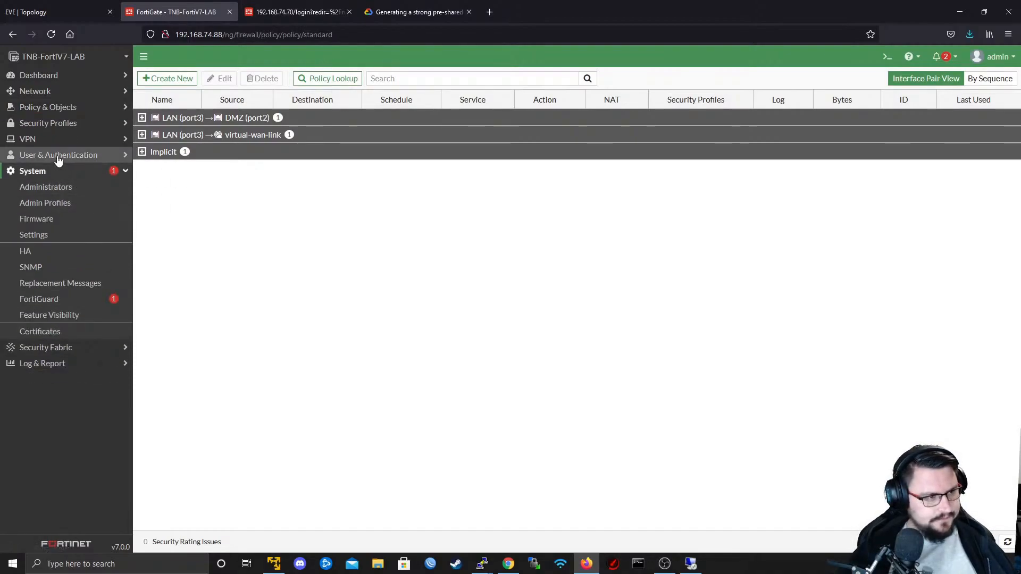
left_click(32, 139)
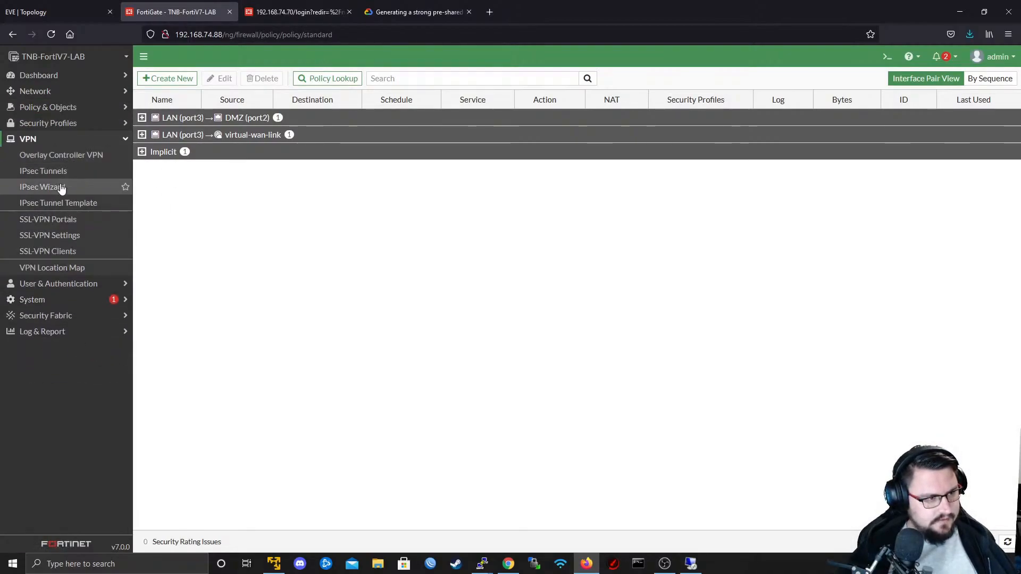
left_click(48, 171)
double_click(198, 136)
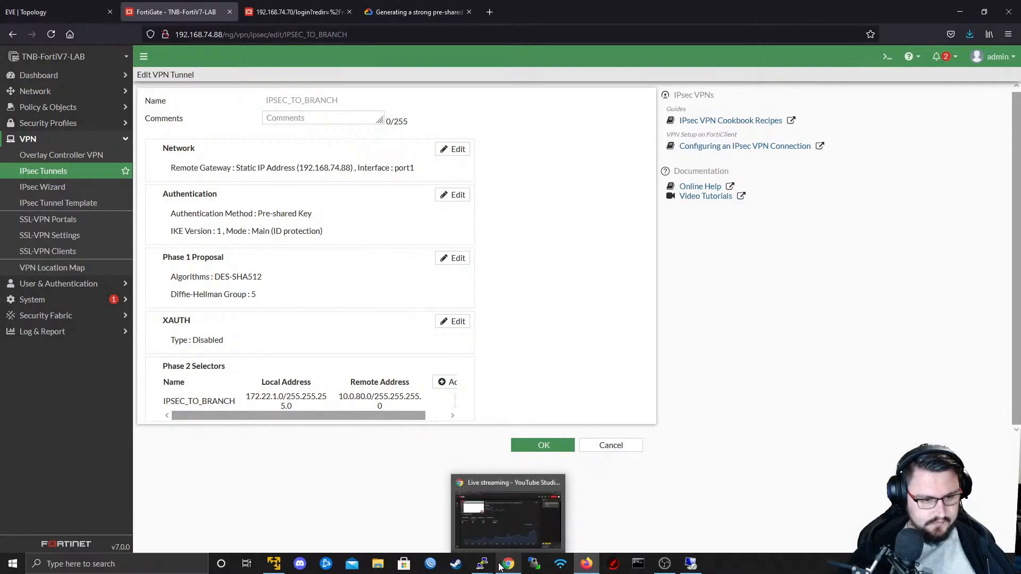
right_click(483, 565)
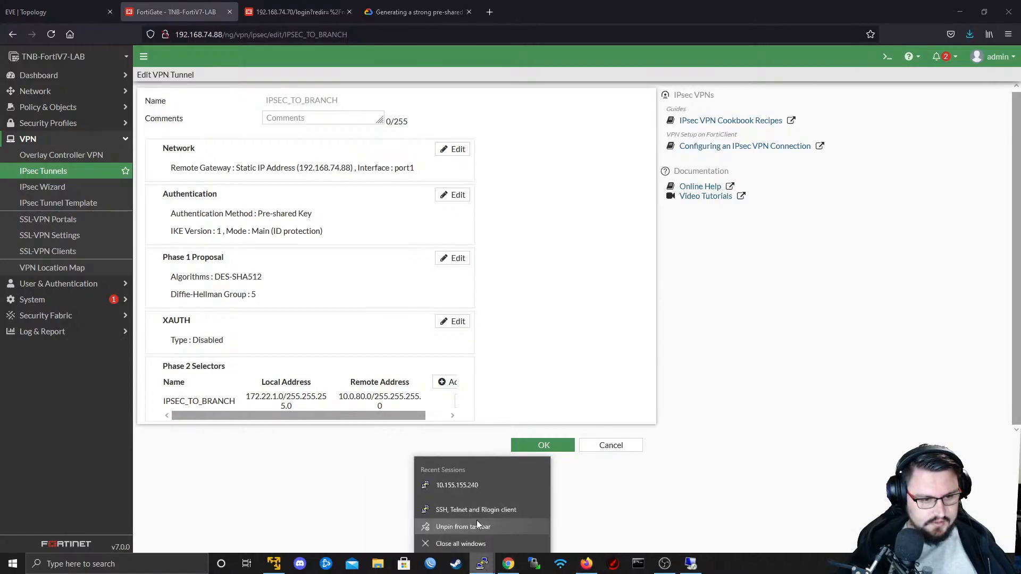
left_click(457, 483)
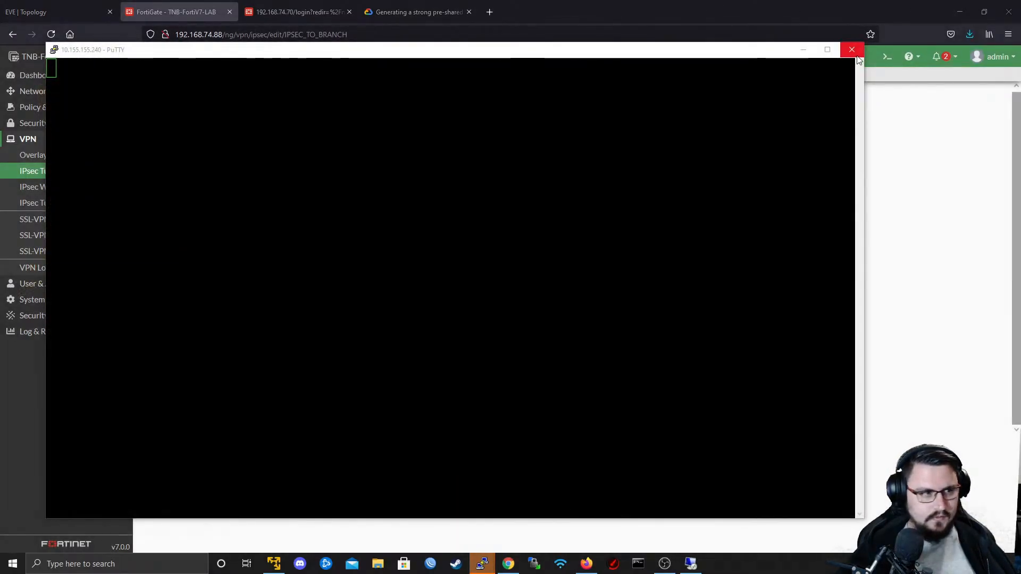
left_click(852, 50)
left_click(511, 320)
right_click(483, 565)
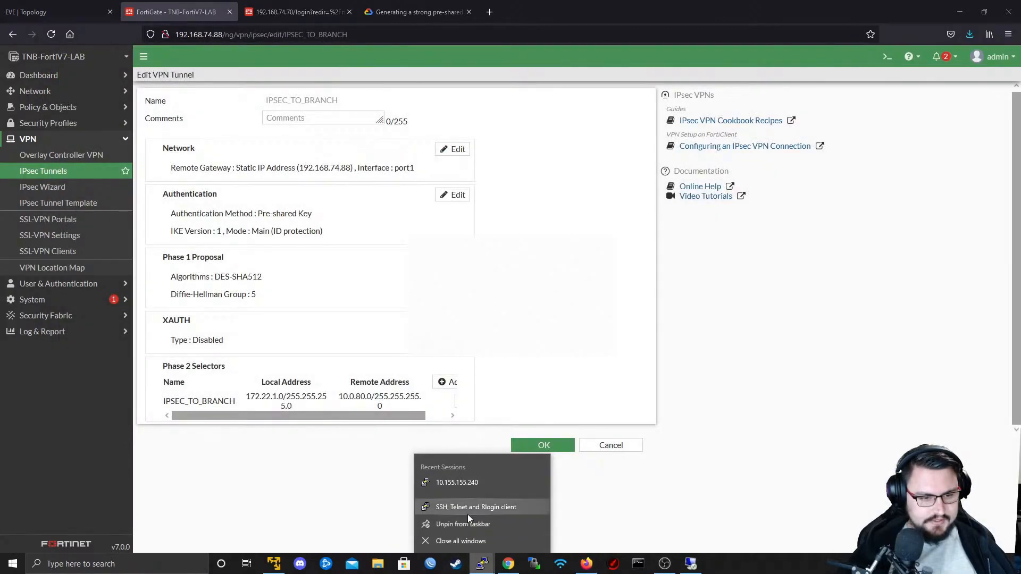
left_click(467, 511)
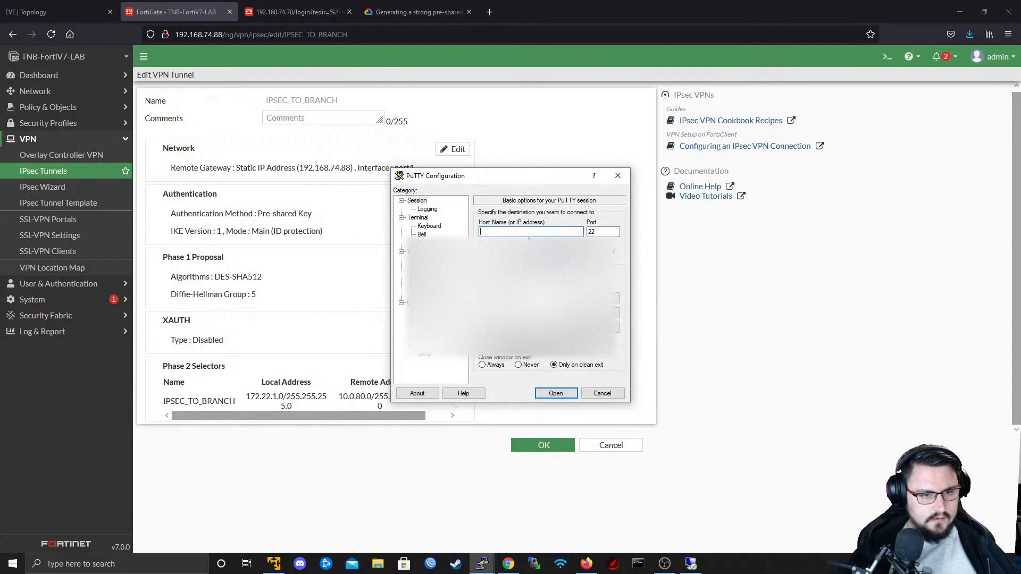
left_click(603, 393)
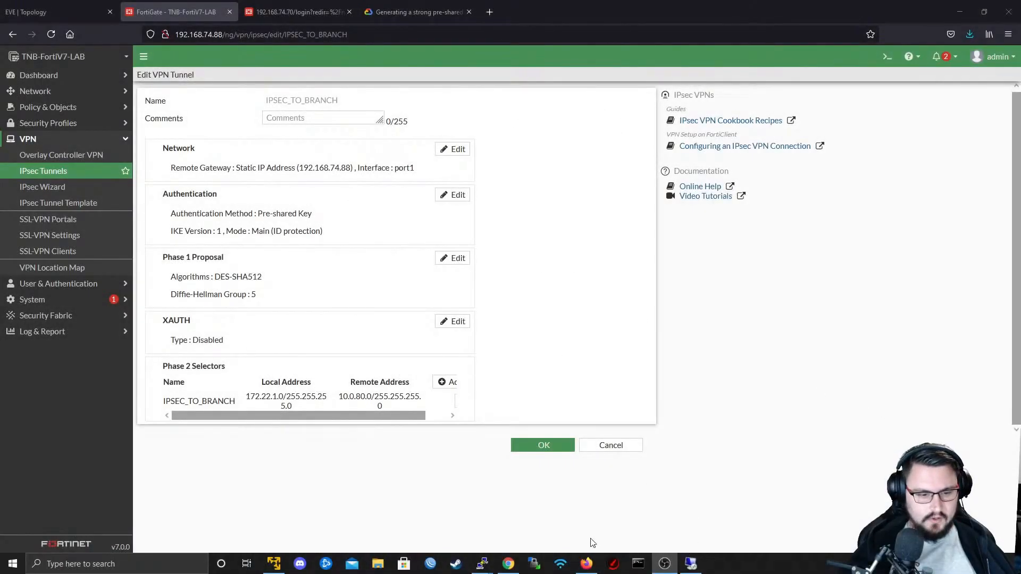
right_click(482, 563)
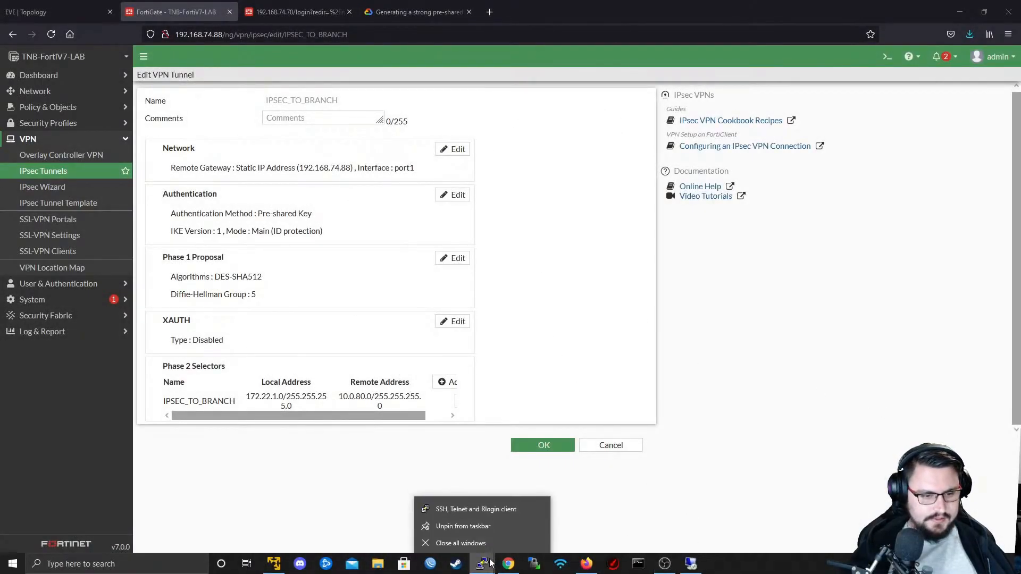
left_click(479, 525)
right_click(484, 563)
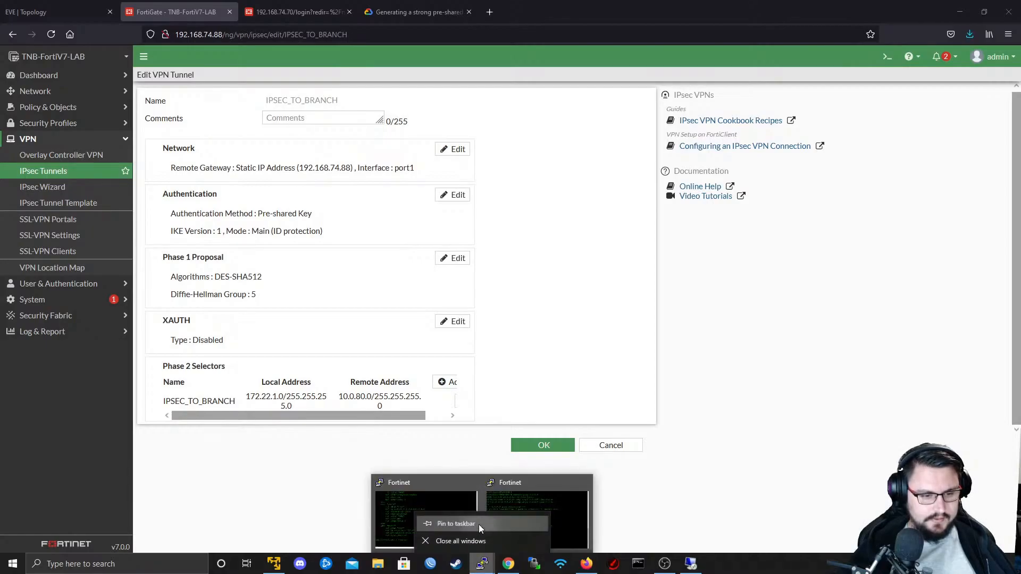
left_click(479, 525)
right_click(484, 563)
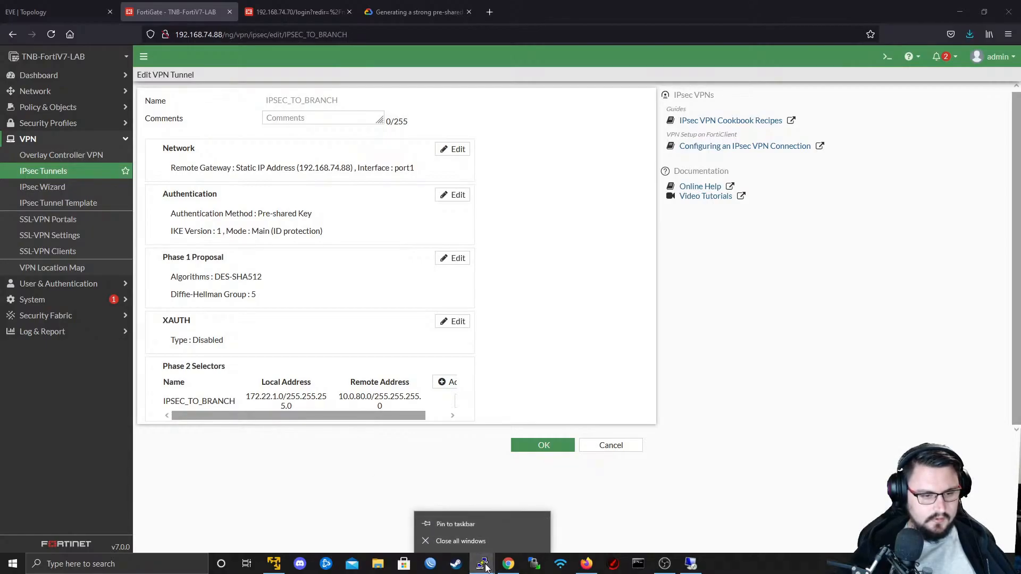
- From the existing Fortinet terminal, start a new PuTTY SSH session to 192.168.74.70 on port 22
left_click(484, 565)
left_click(459, 530)
right_click(493, 123)
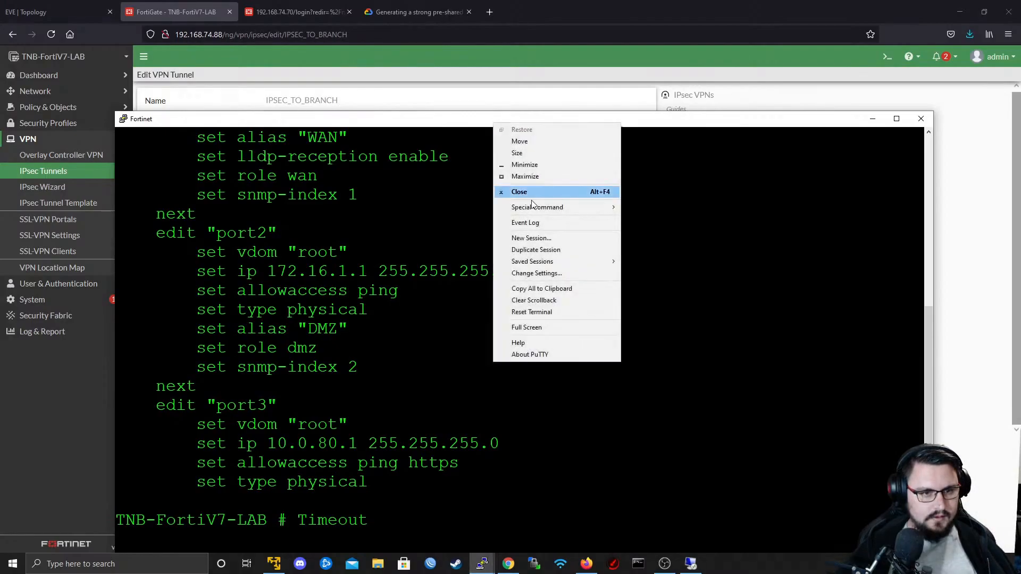
left_click(527, 238)
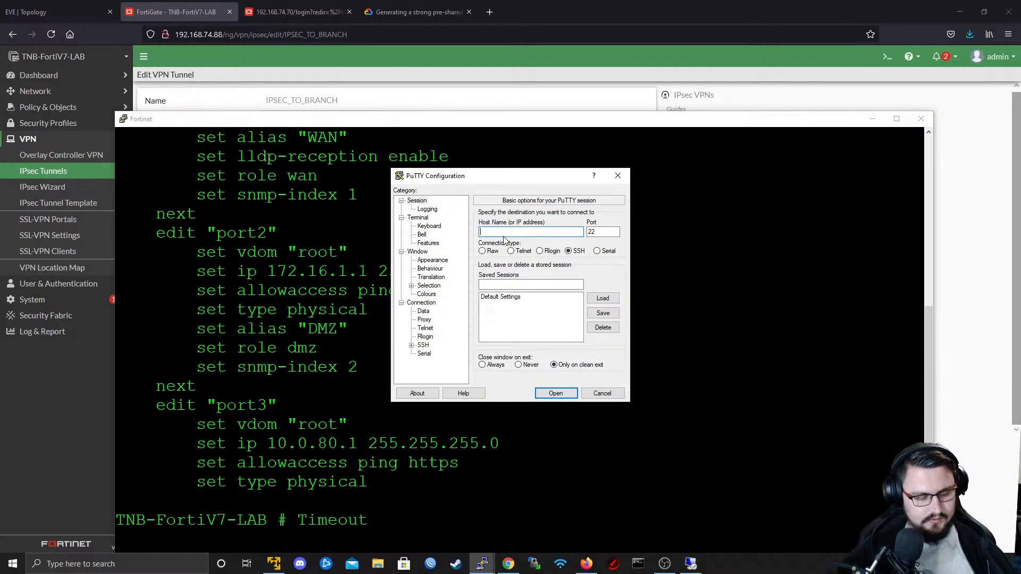
type("192.168")
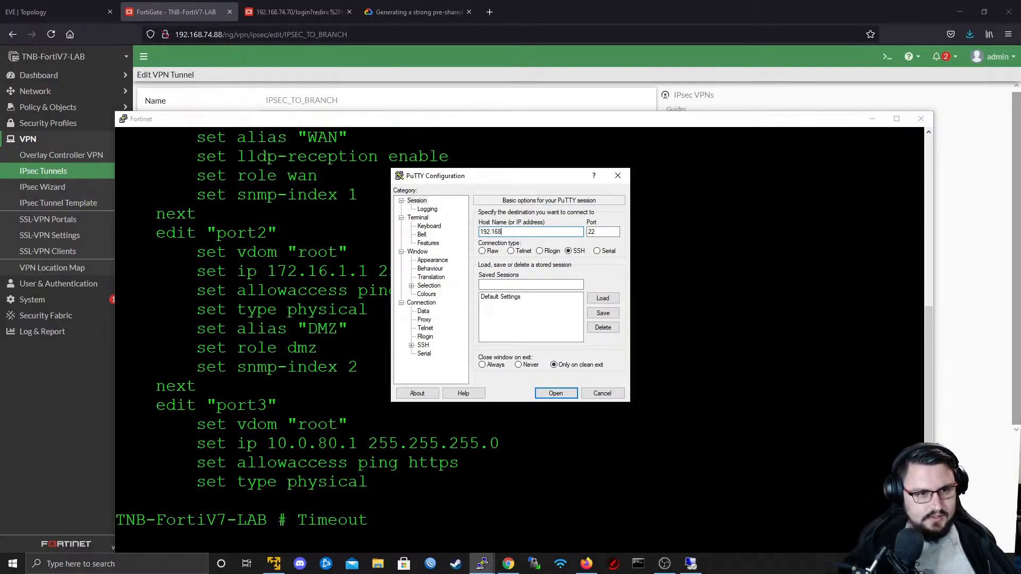
type(".74")
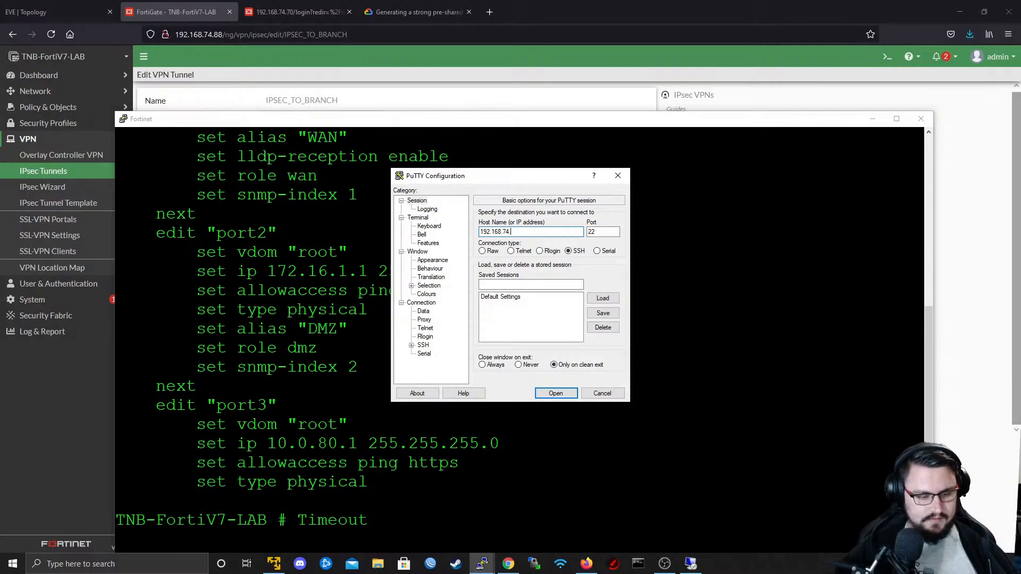
type(".")
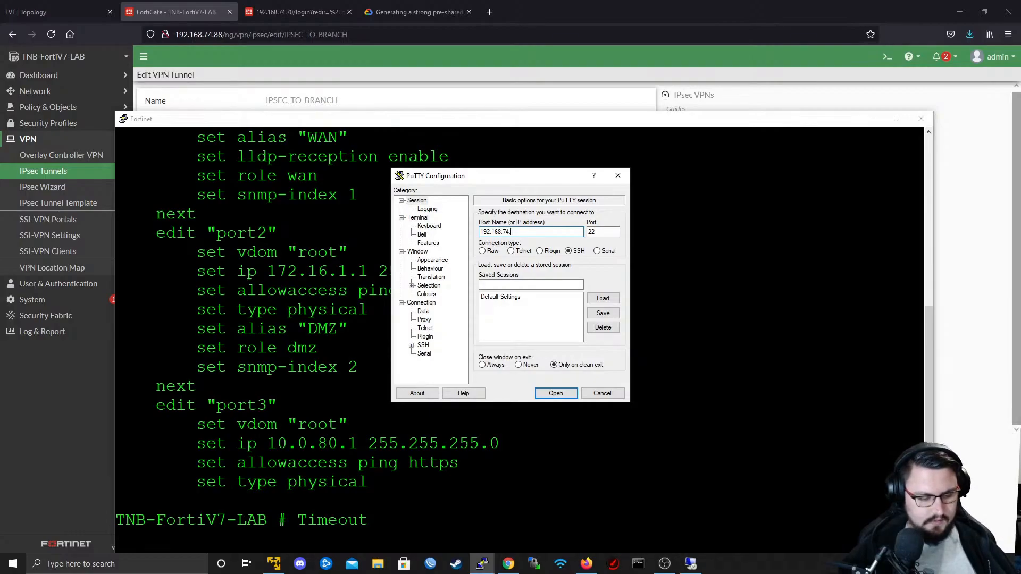
type("70")
key("Return")
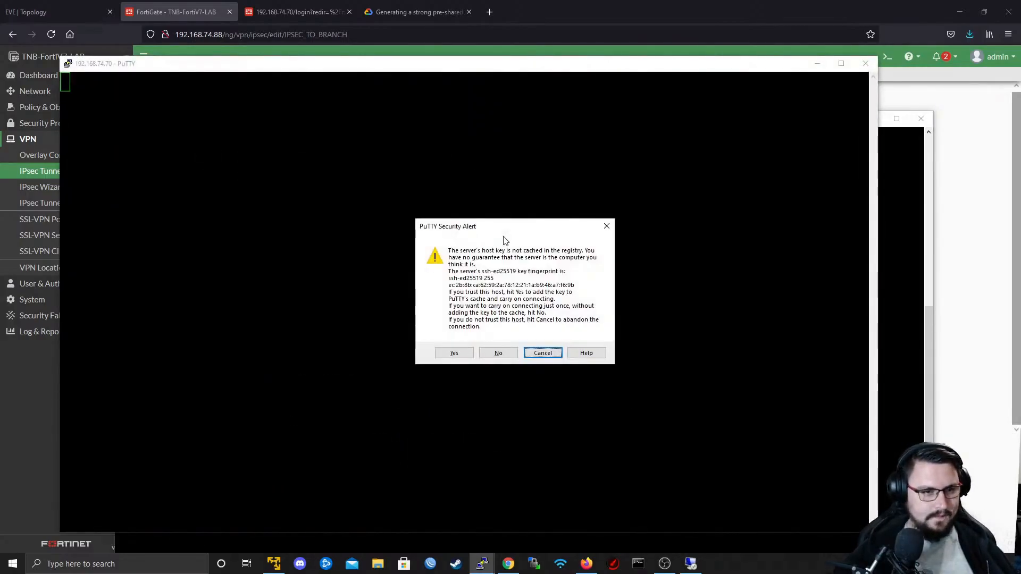
- Accept and cache the server's host key, and log in as admin with the account password
key("Left")
key("Left")
key("Return")
type("admin")
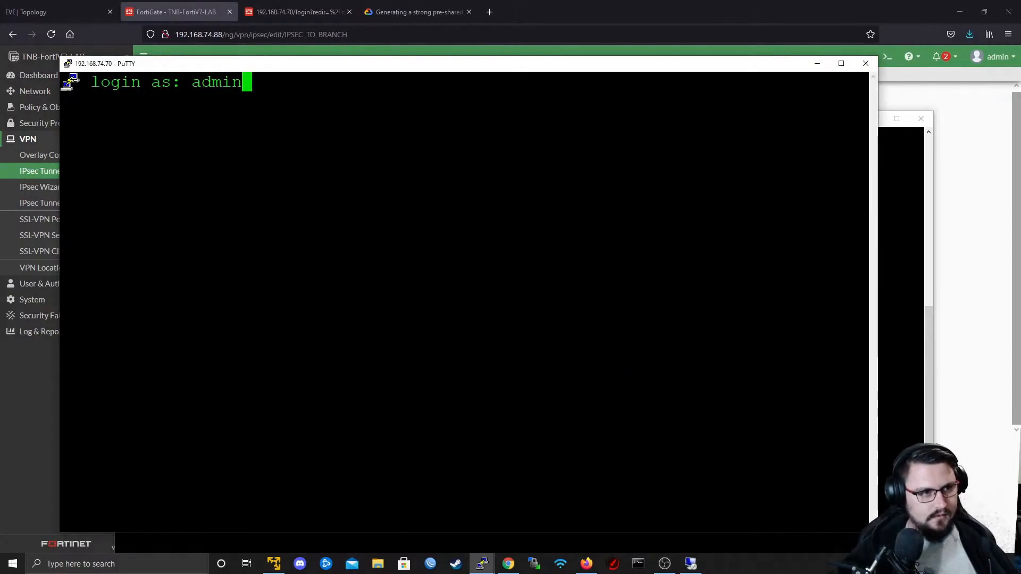
key("Return")
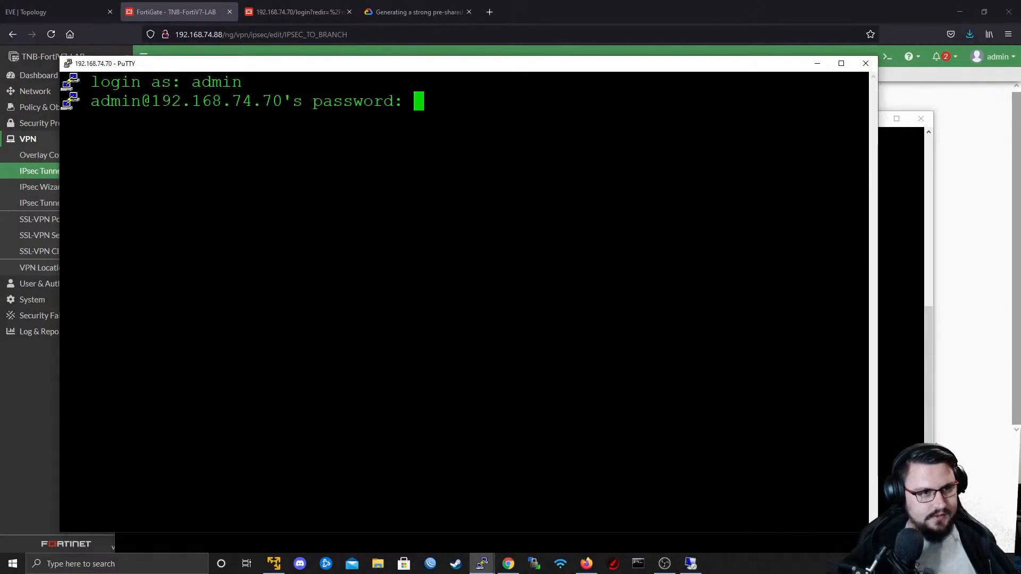
key("Return")
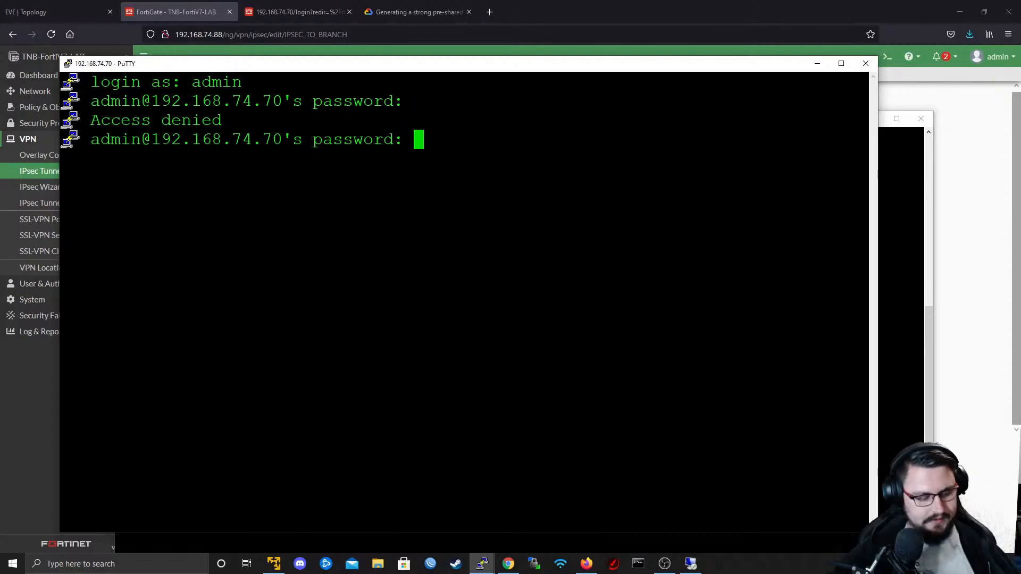
key("Return")
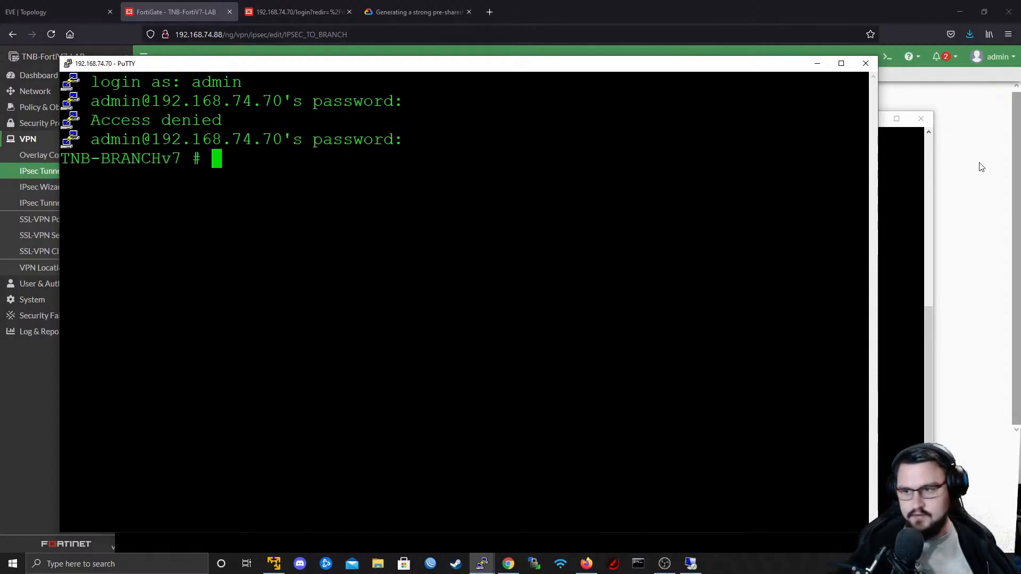
- Minimize the older Fortinet terminal window and return to the TNB-BRANCHv7 command prompt
left_click_drag(903, 170, 899, 161)
left_click(872, 119)
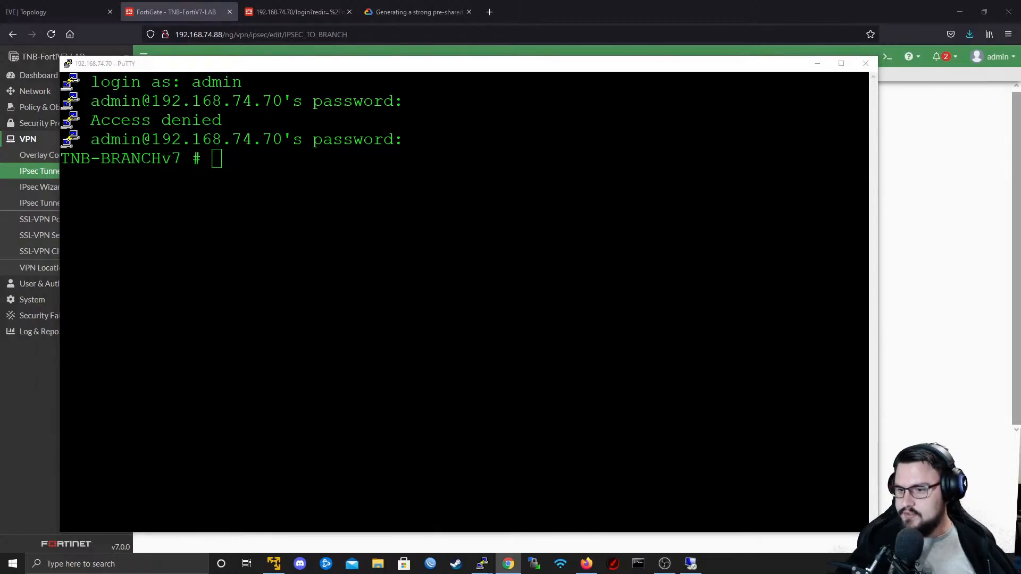
left_click(464, 302)
key("Return")
key("Return")
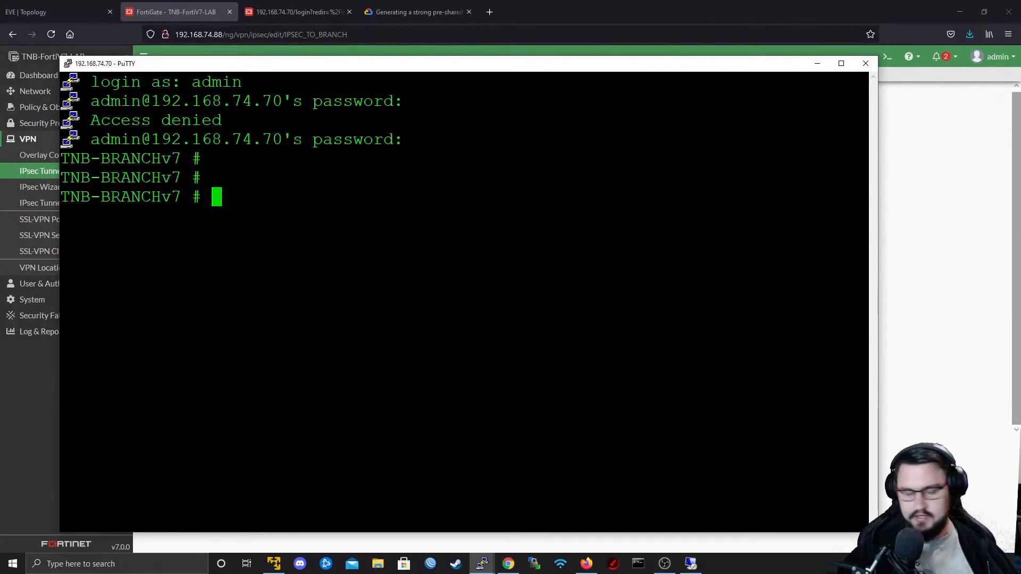
- Enter the vpn ipsec phase1-interface configuration on TNB-BRANCHv7 and show its existing entries
type("config system")
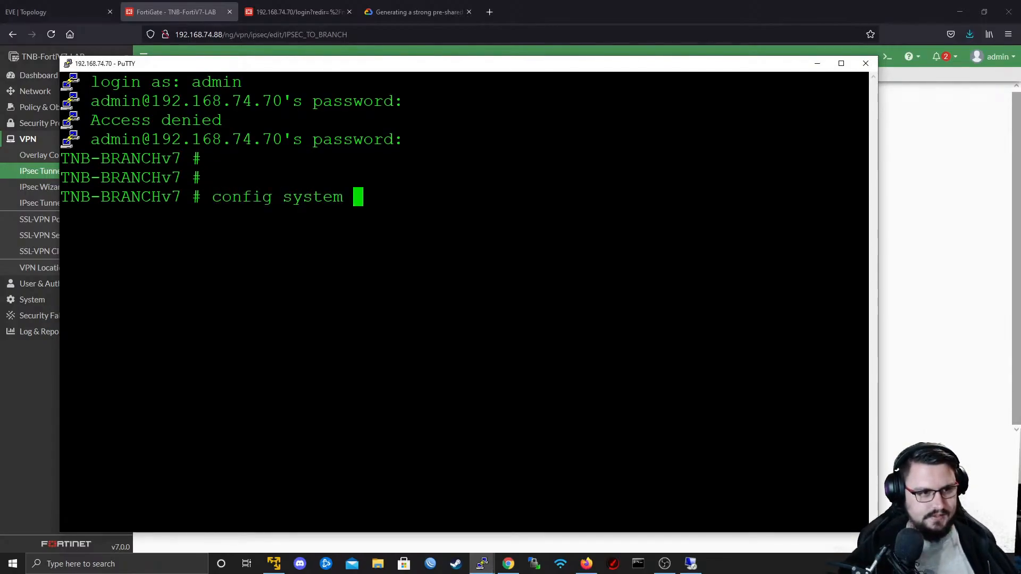
key("BackSpace")
key("BackSpace")
key("BackSpace")
key("BackSpace")
key("BackSpace")
key("BackSpace")
key("BackSpace")
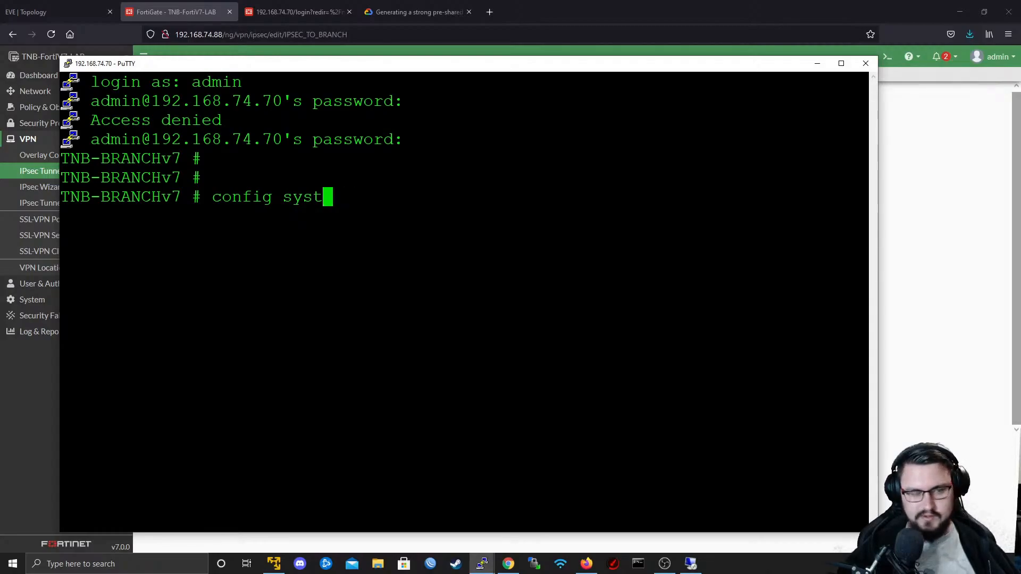
type("v")
key("Tab")
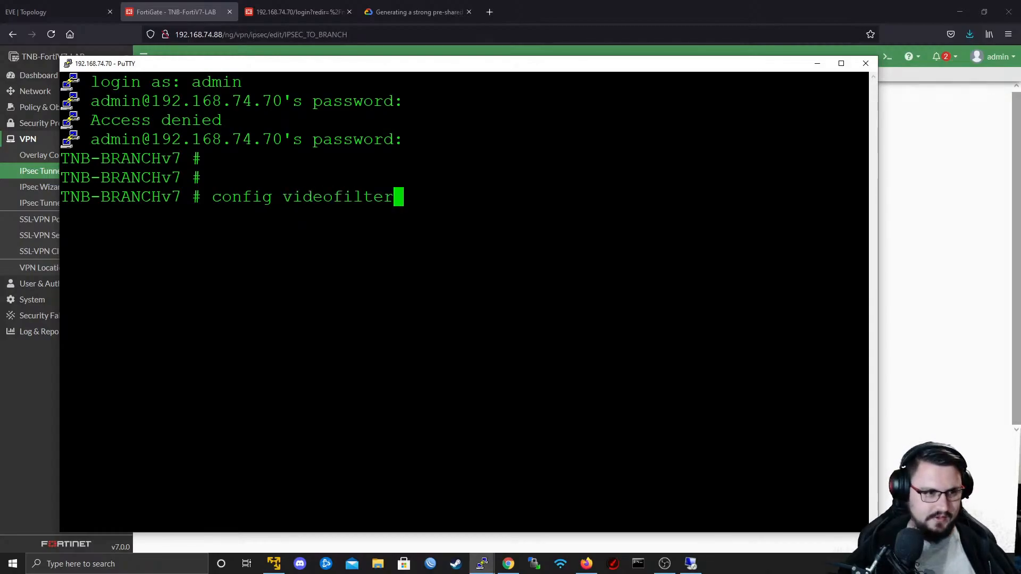
key("Tab")
key("BackSpace")
key("BackSpace")
key("BackSpace")
key("BackSpace")
type("voip")
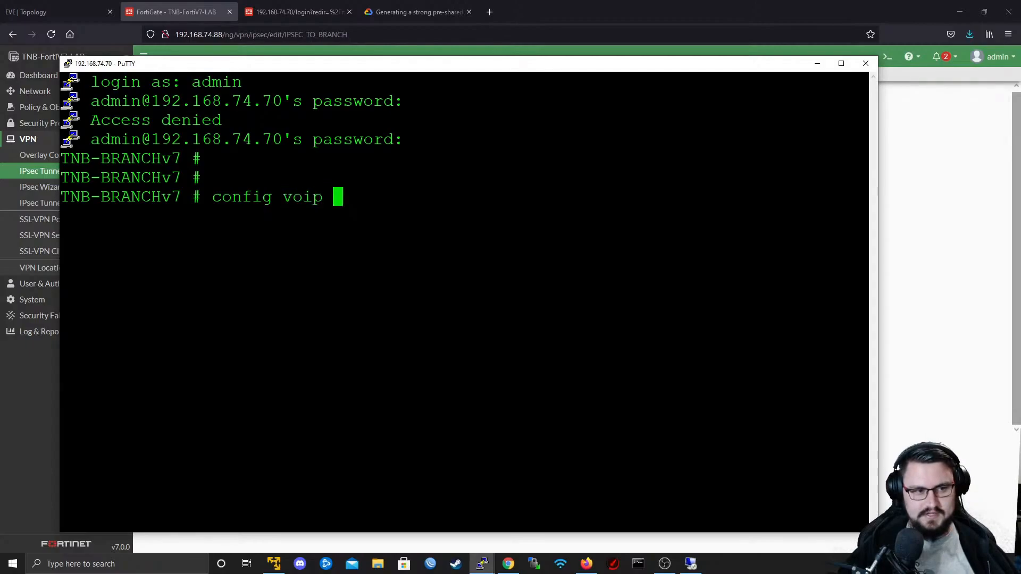
key("BackSpace")
key("BackSpace")
key("BackSpace")
key("BackSpace")
key("Tab")
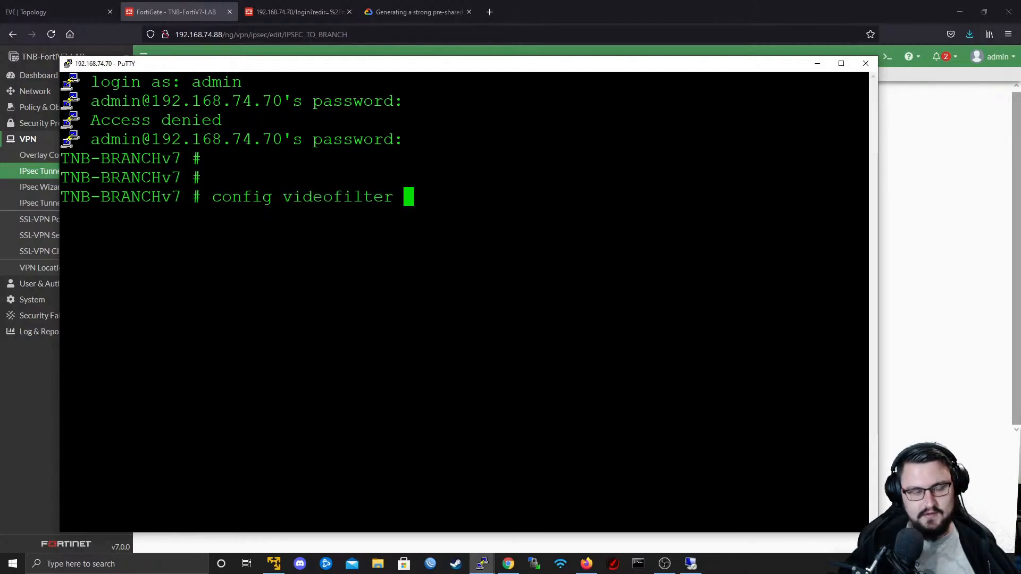
key("BackSpace")
key("BackSpace")
key("BackSpace")
key("BackSpace")
key("BackSpace")
key("BackSpace")
key("BackSpace")
key("BackSpace")
key("BackSpace")
key("BackSpace")
key("BackSpace")
key("BackSpace")
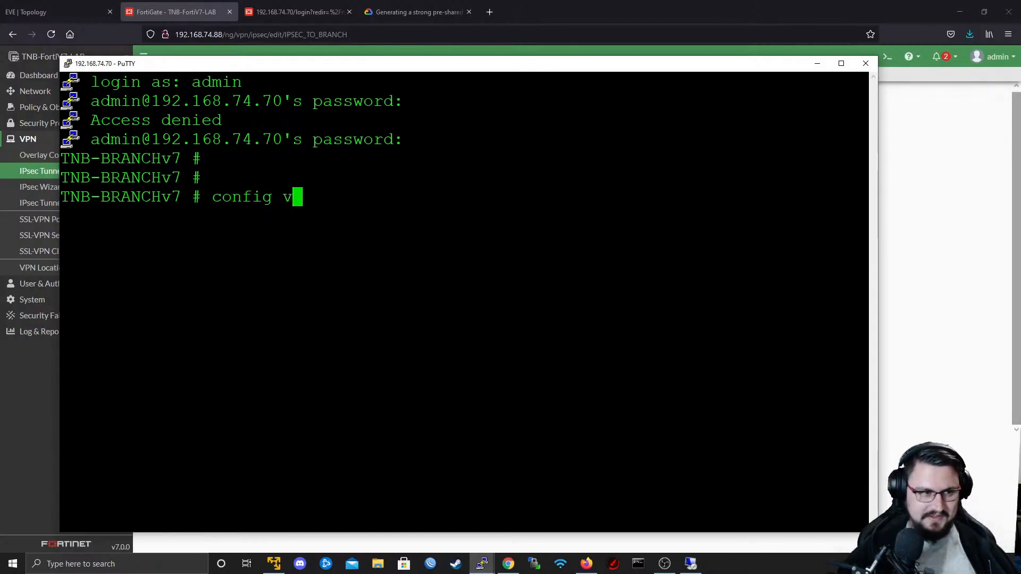
type("vpn ipsec ")
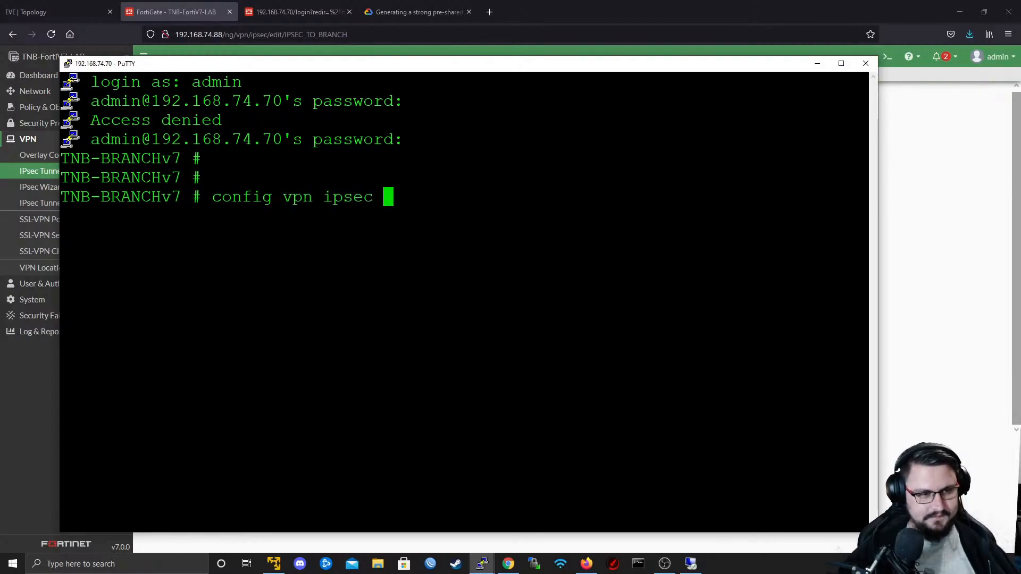
type("phase1")
key("Tab")
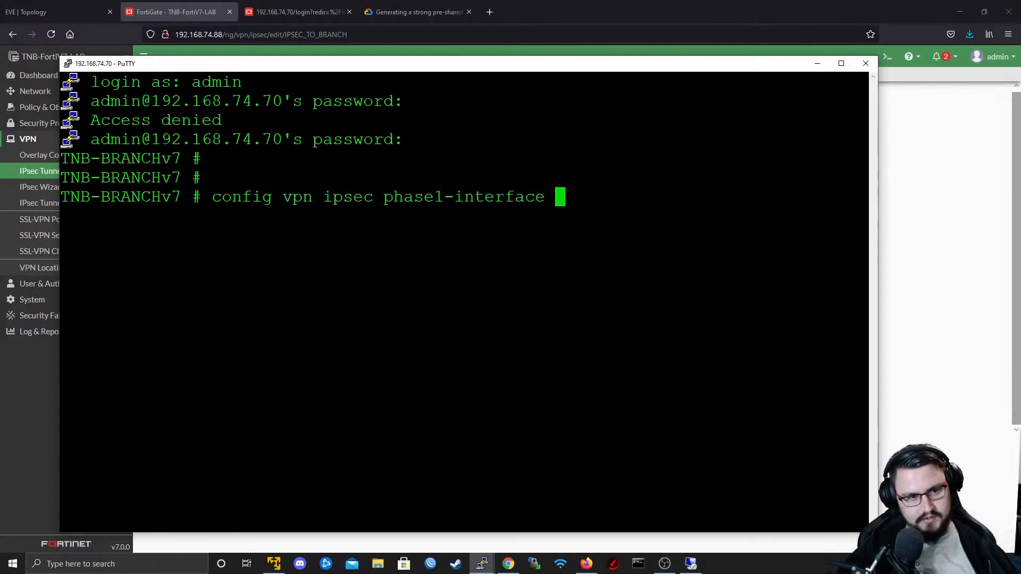
key("question")
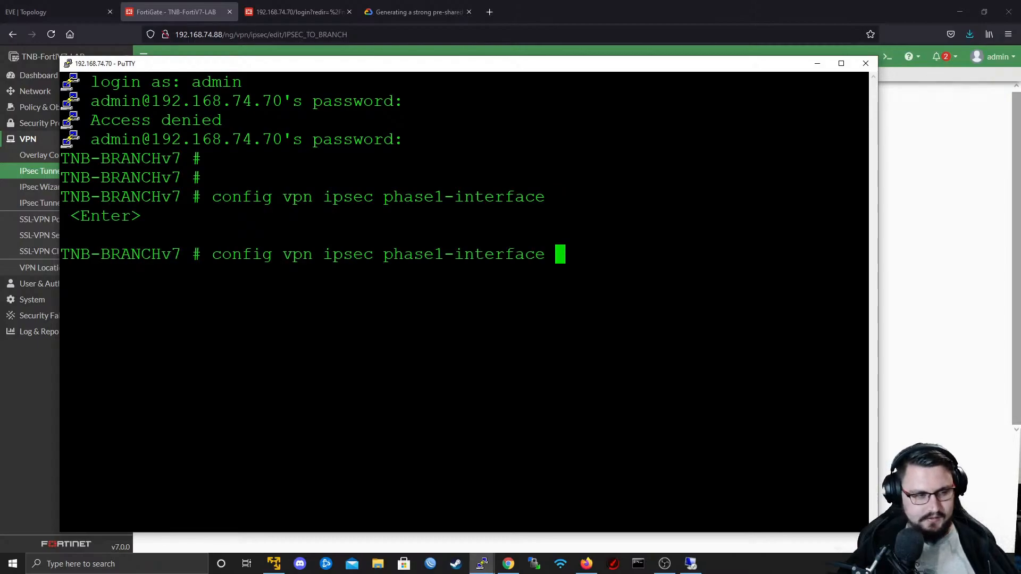
key("Return")
type("show")
key("Return")
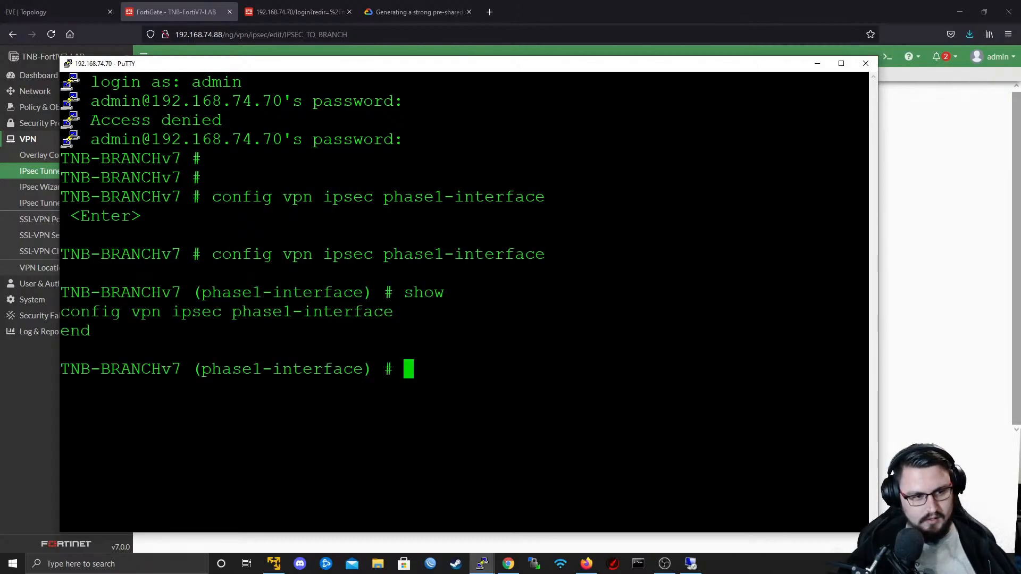
- Create a phase 1 interface entry named IPSEC_TO_HQ with the edit command
type("edit")
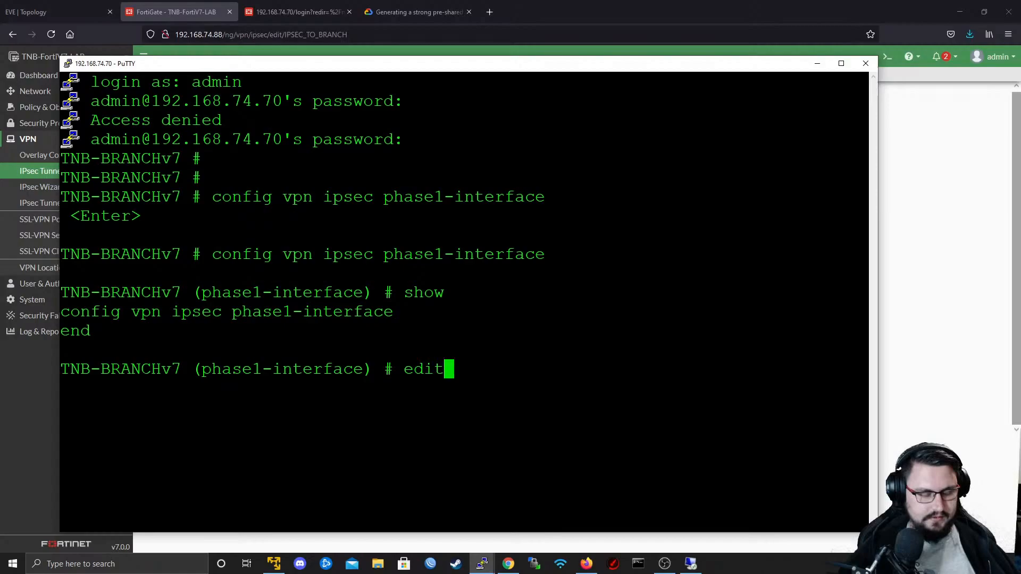
key("Return")
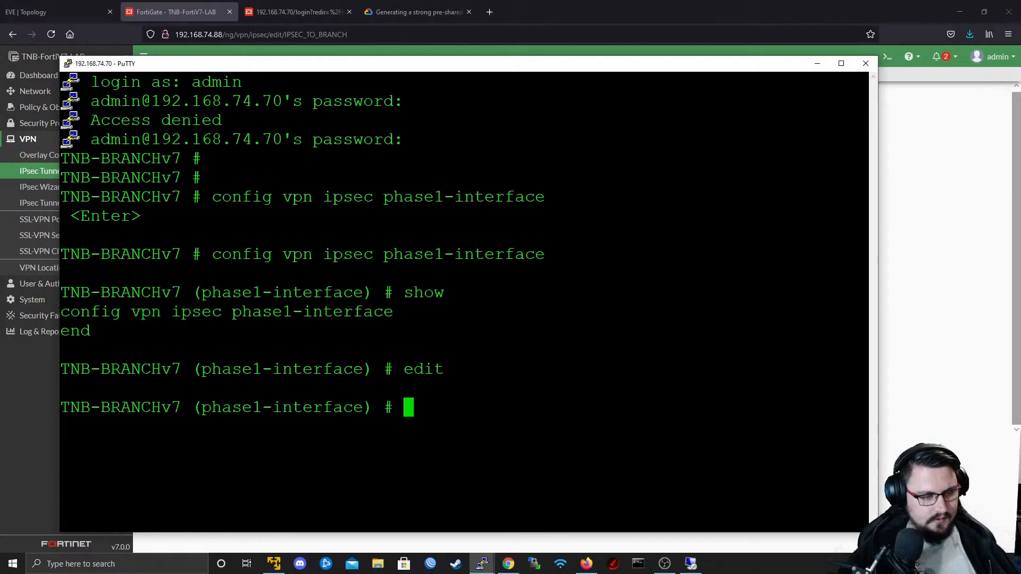
type("edit ")
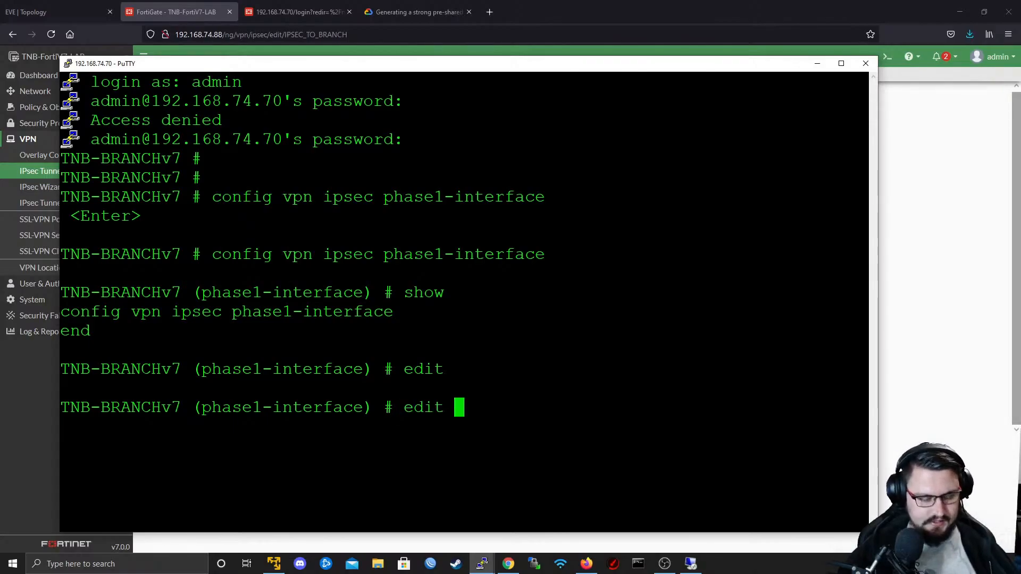
type("IPSEC_TO_HQ")
key("Return")
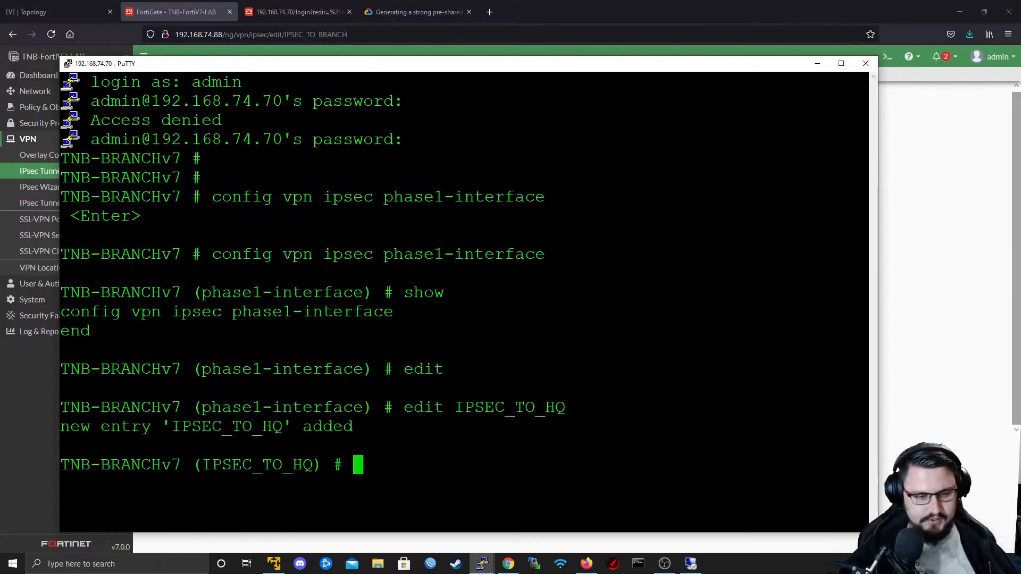
key("Return")
- Show the configuration of the IPSEC_TO_HQ entry and examine the parameters available for its set command
key("Return")
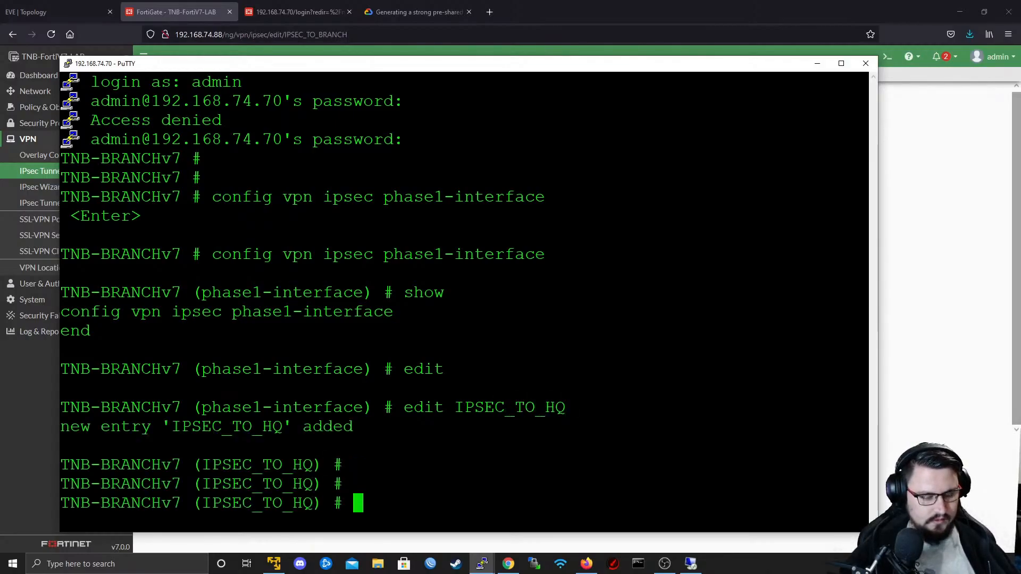
type("show")
key("Return")
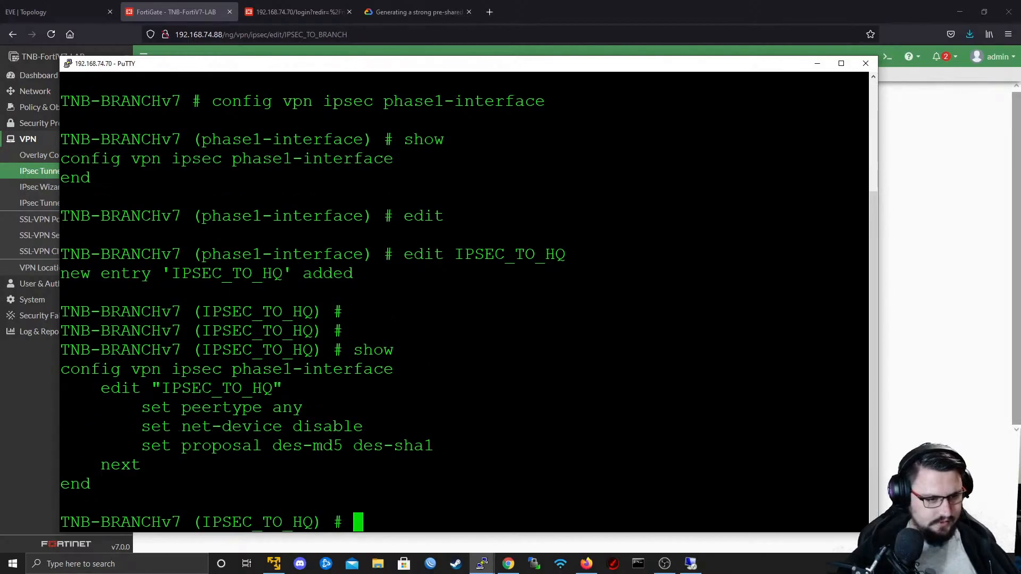
key("question")
type("set")
key("question")
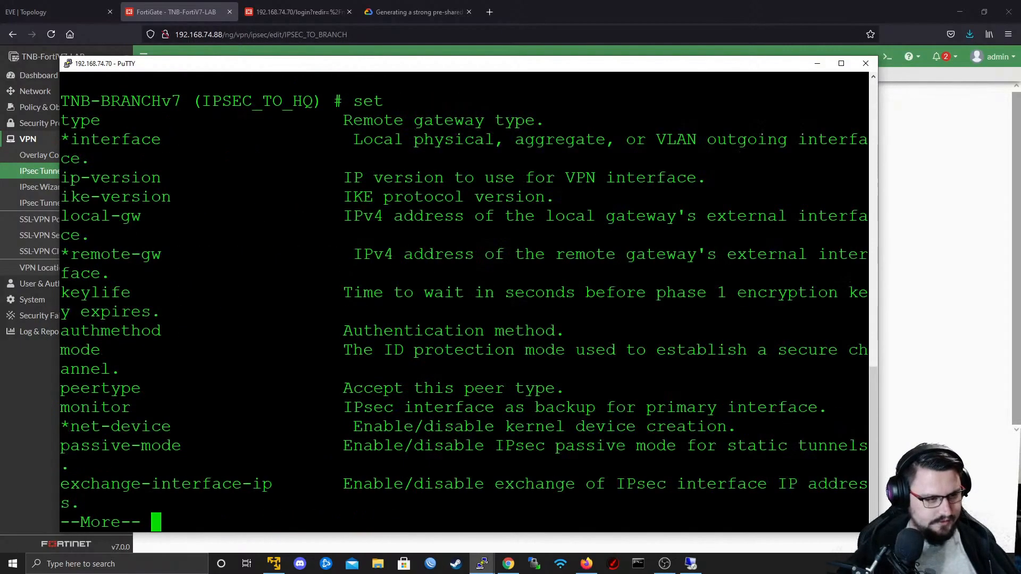
key("space")
key("space")
scroll(462, 303, "up", 7)
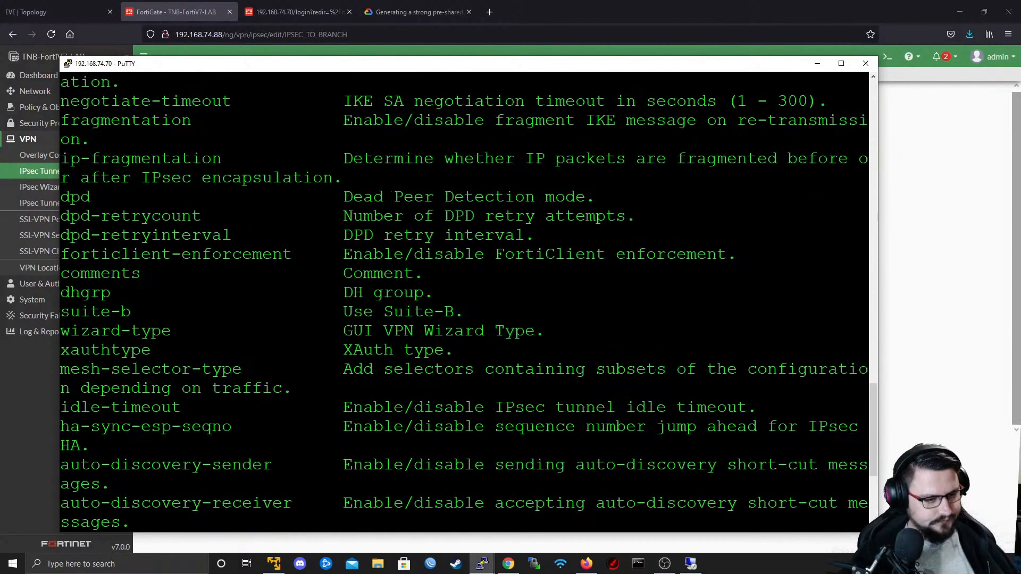
scroll(463, 303, "up", 11)
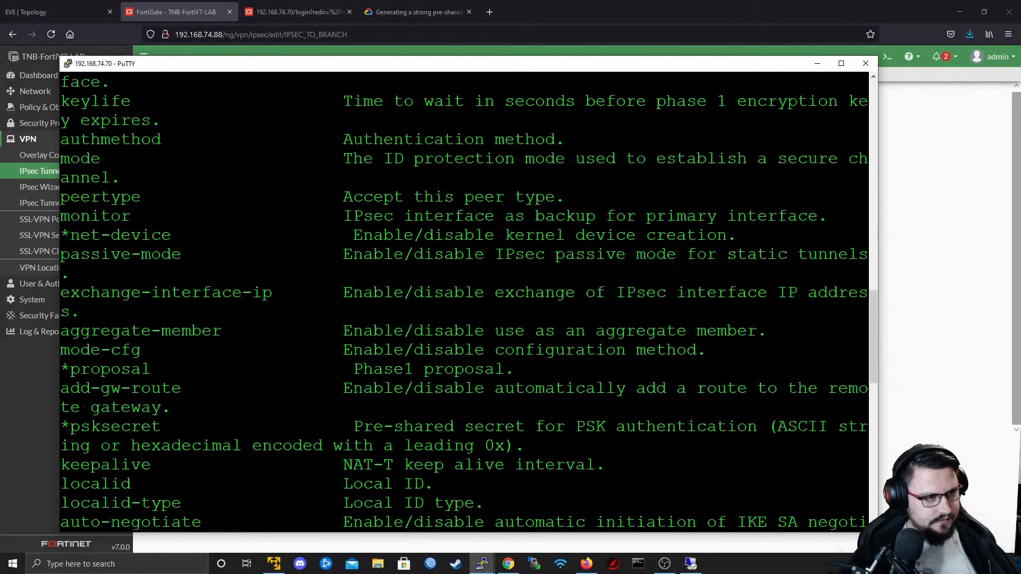
scroll(463, 303, "down", 4)
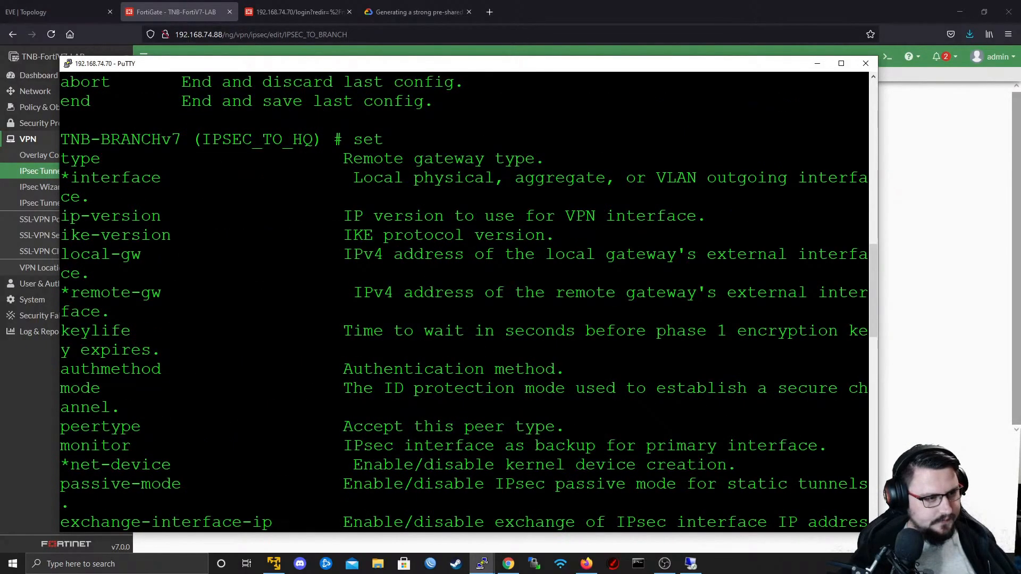
- Set the outgoing interface of the IPSEC_TO_HQ phase 1 entry to port1
scroll(463, 303, "down", 15)
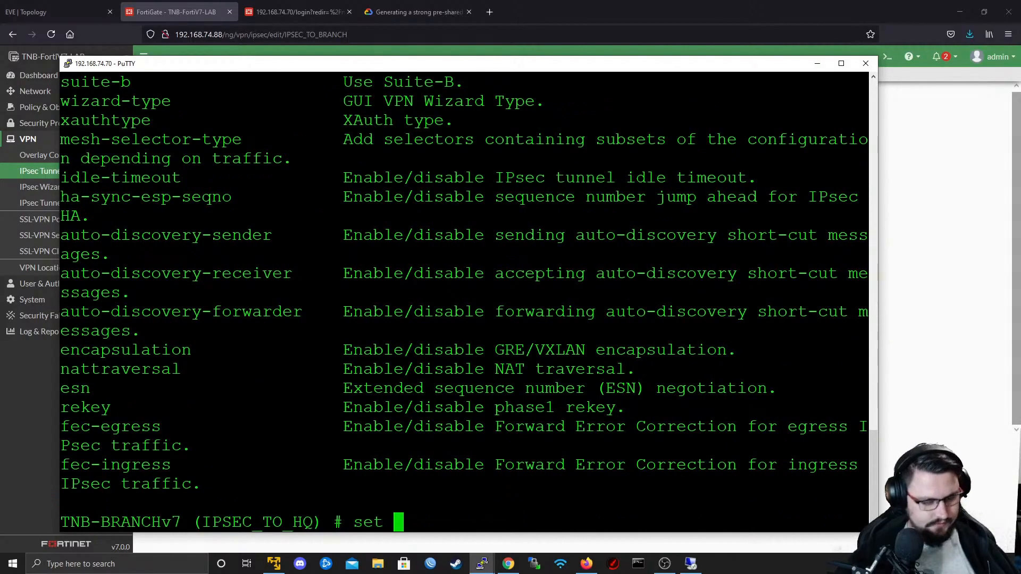
type("interface port1")
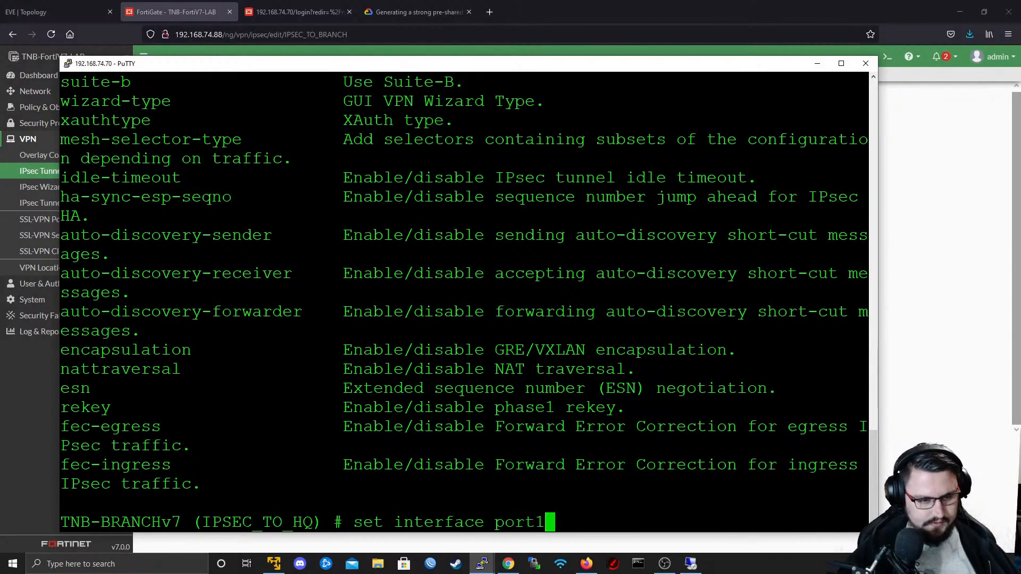
key("Return")
- Set the remote gateway (remote-gw) of the IPSEC_TO_HQ entry to 192.168.74.88
type("set ?")
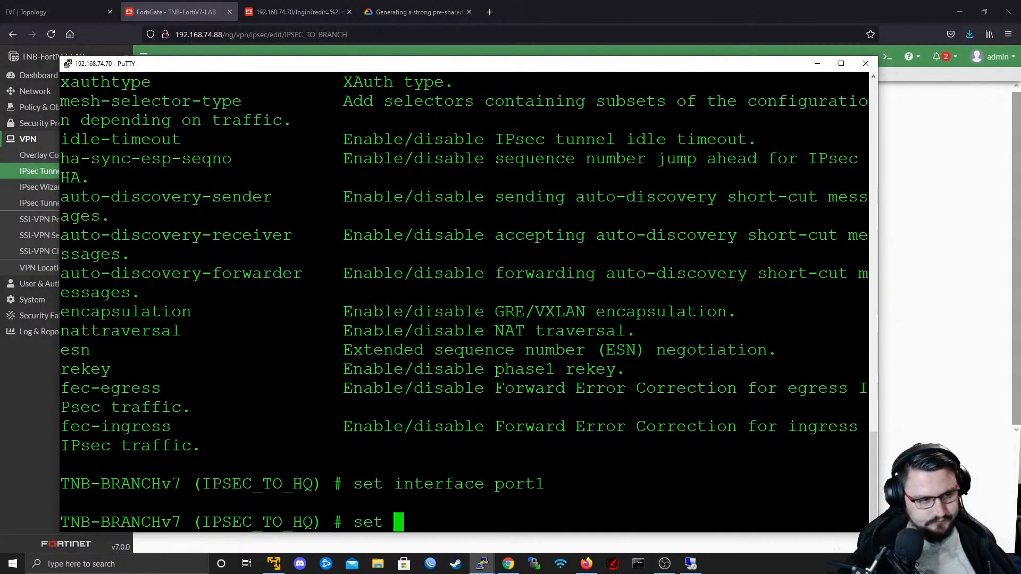
scroll(465, 302, "up", 4)
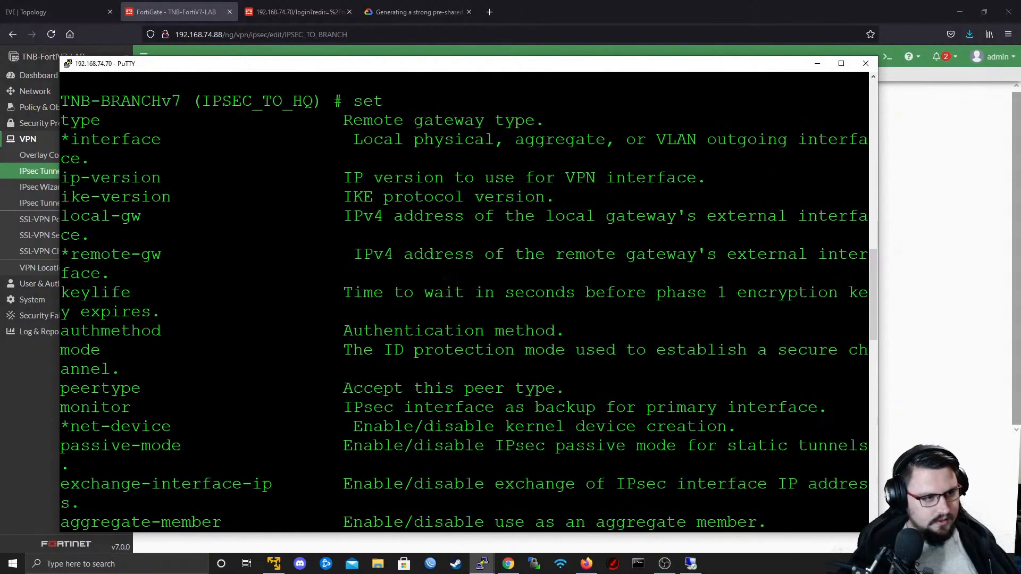
left_click_drag(61, 254, 131, 254)
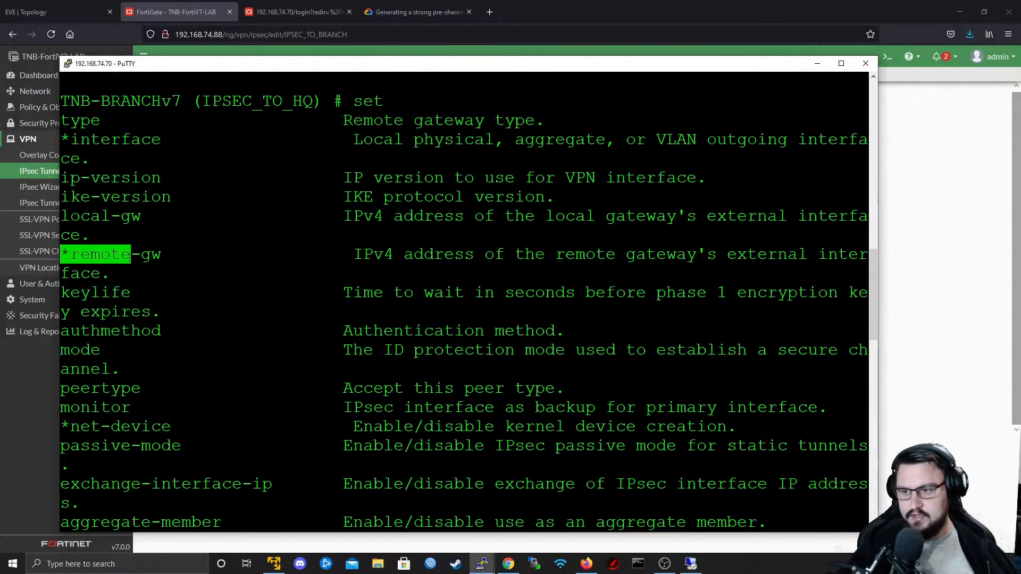
type("set remote-gw")
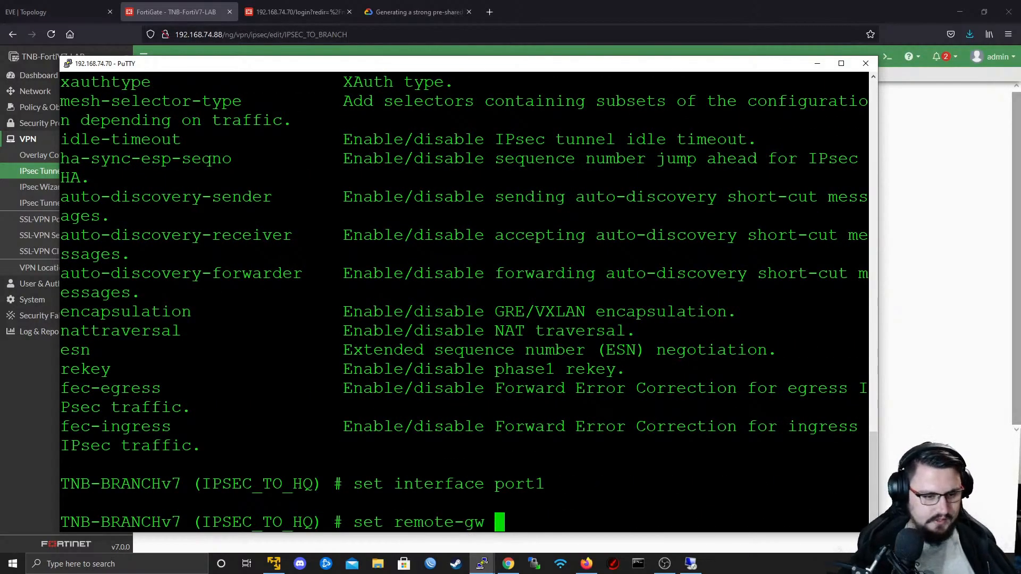
scroll(463, 301, "up", 20)
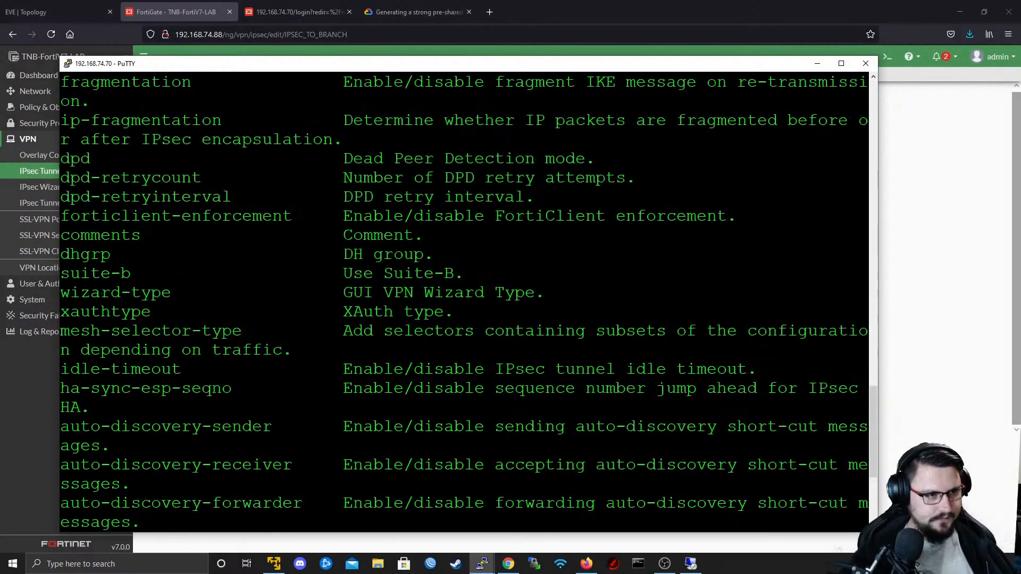
scroll(464, 301, "down", 4)
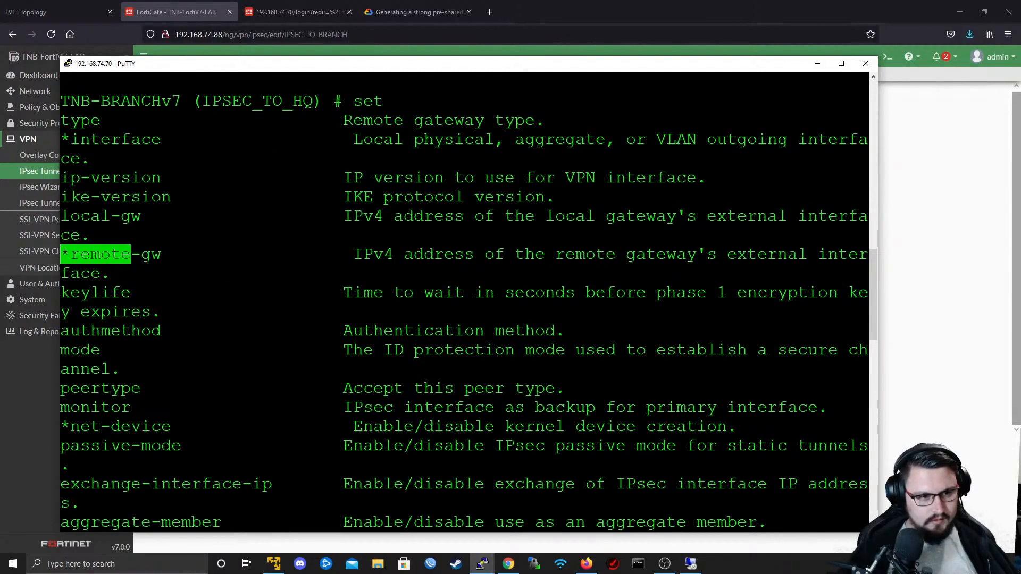
scroll(464, 302, "down", 4)
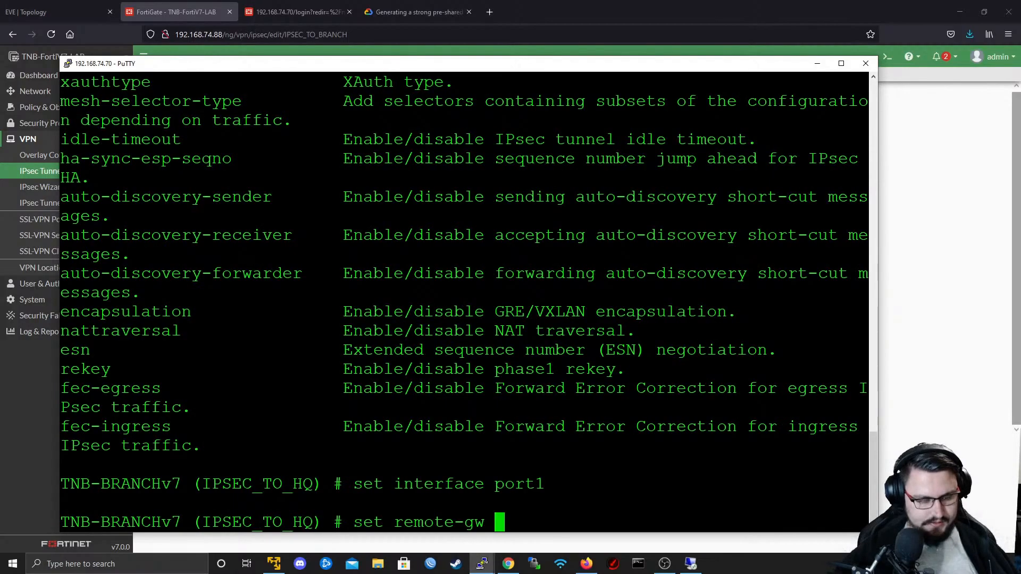
type("192.168")
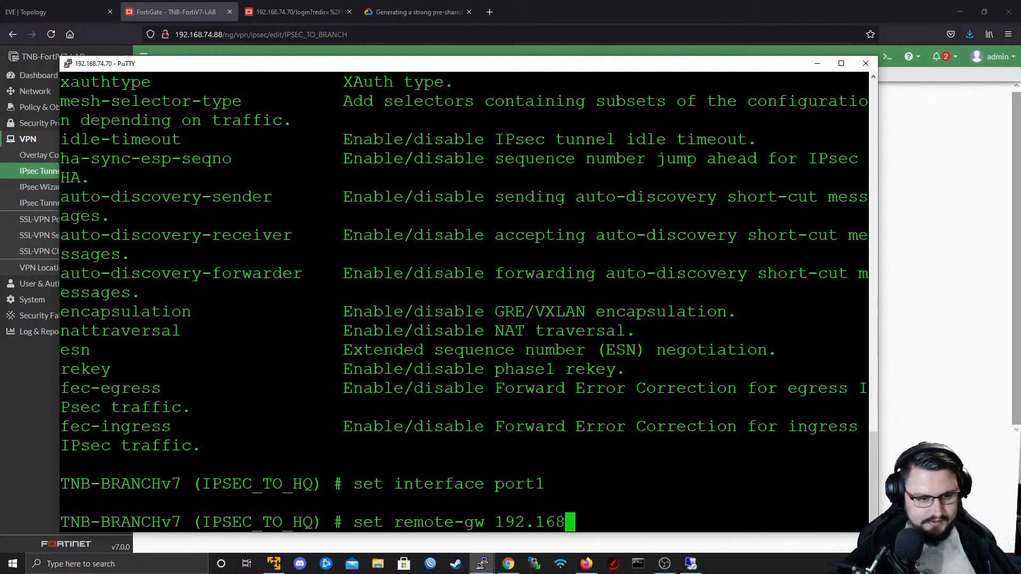
type(".74.88")
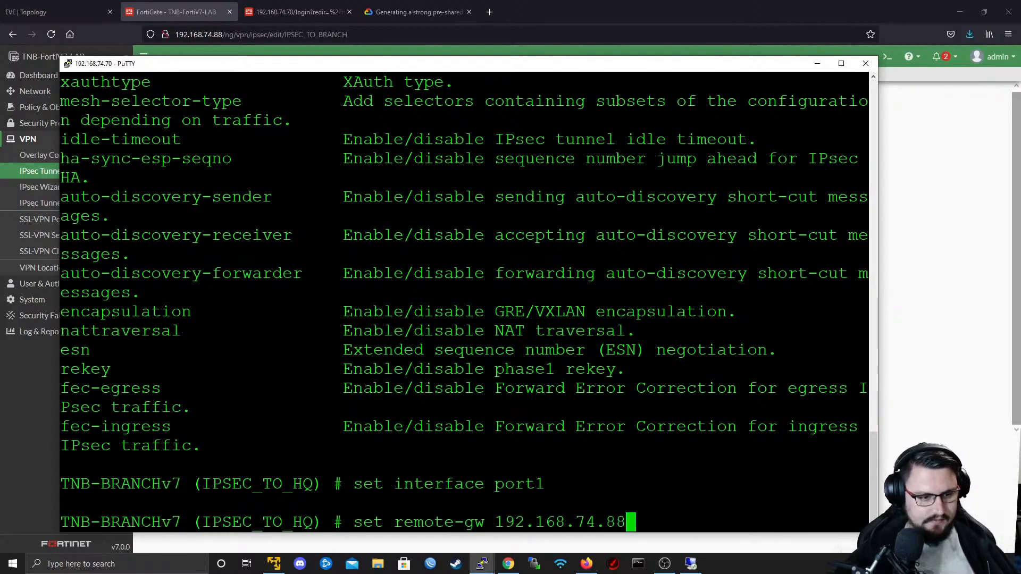
key("Return")
- Look up the required proposal parameter and list the values available for the set proposal command
scroll(463, 304, "up", 20)
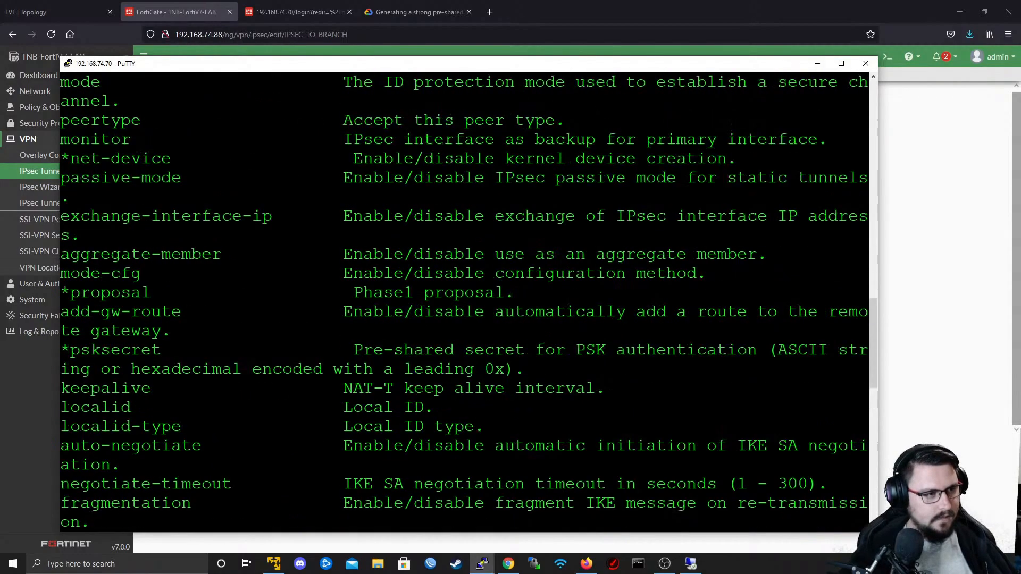
left_click_drag(61, 216, 131, 215)
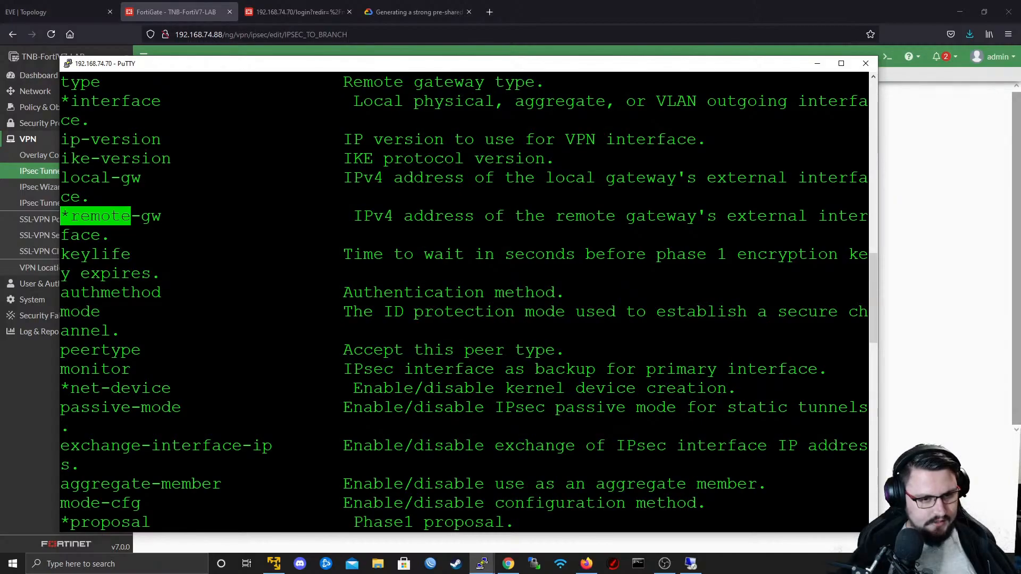
scroll(463, 303, "down", 4)
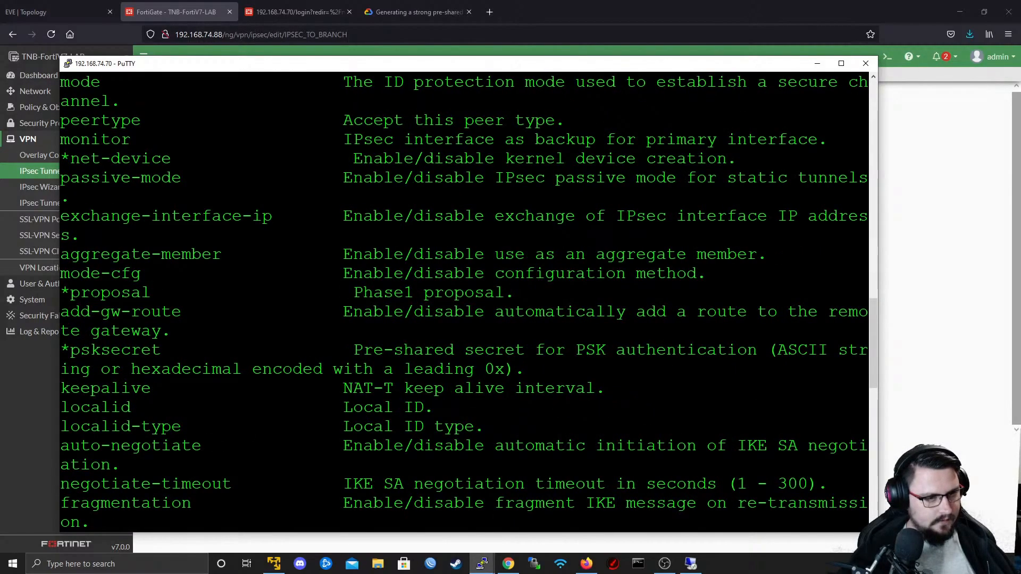
double_click(94, 293)
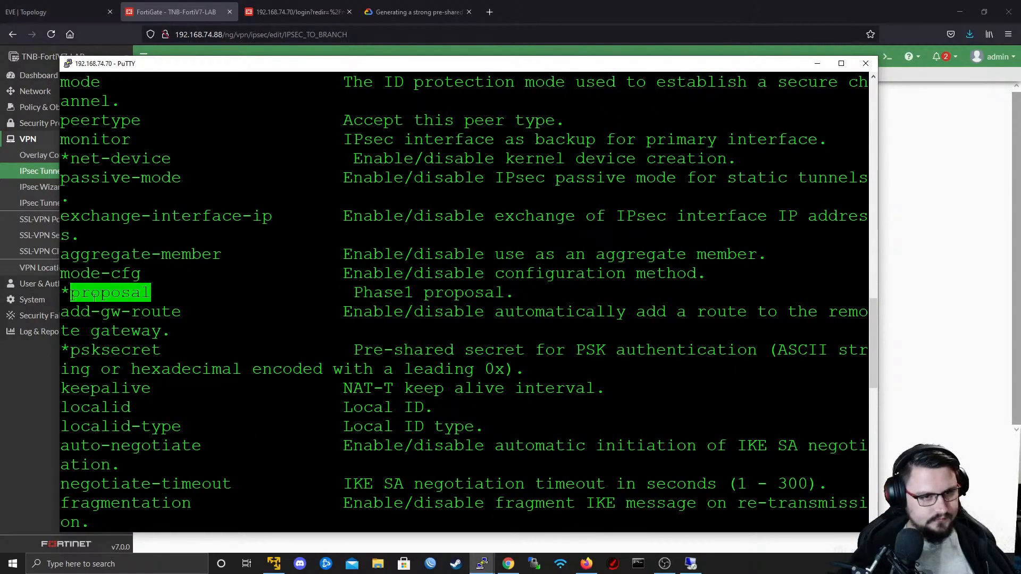
key("BackSpace")
type("pro")
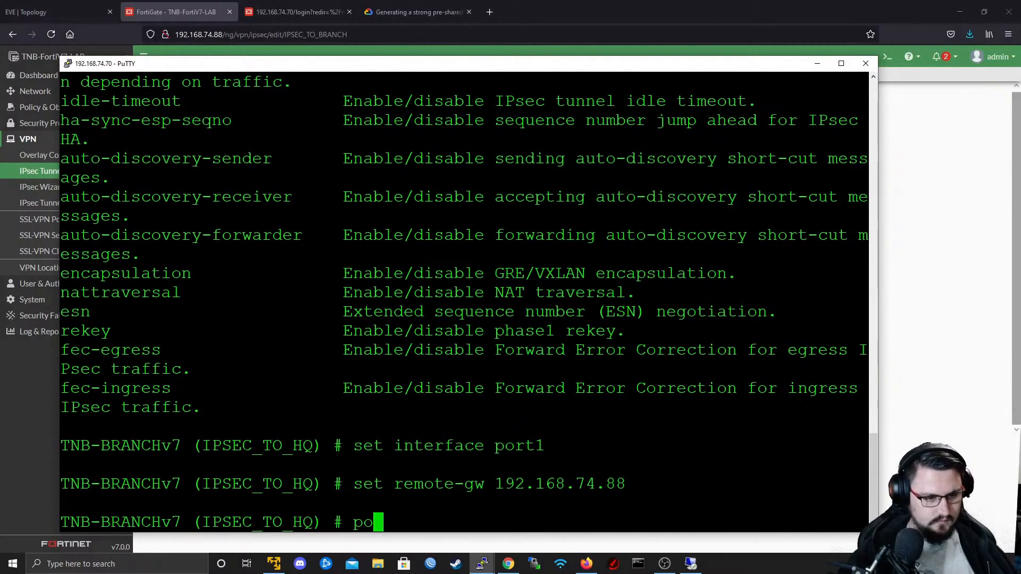
key("BackSpace")
key("BackSpace")
key("BackSpace")
type("set proposal")
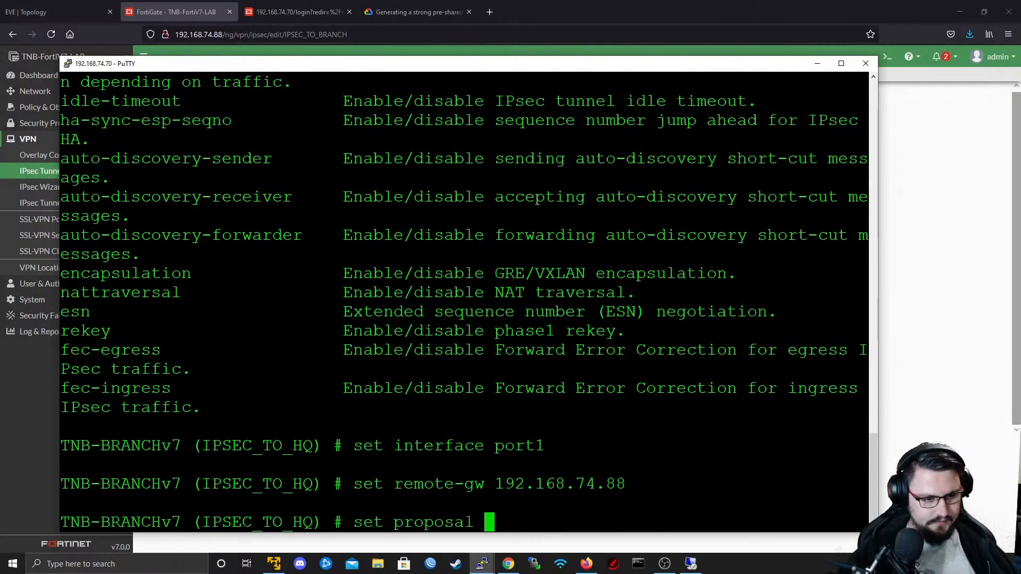
key("question")
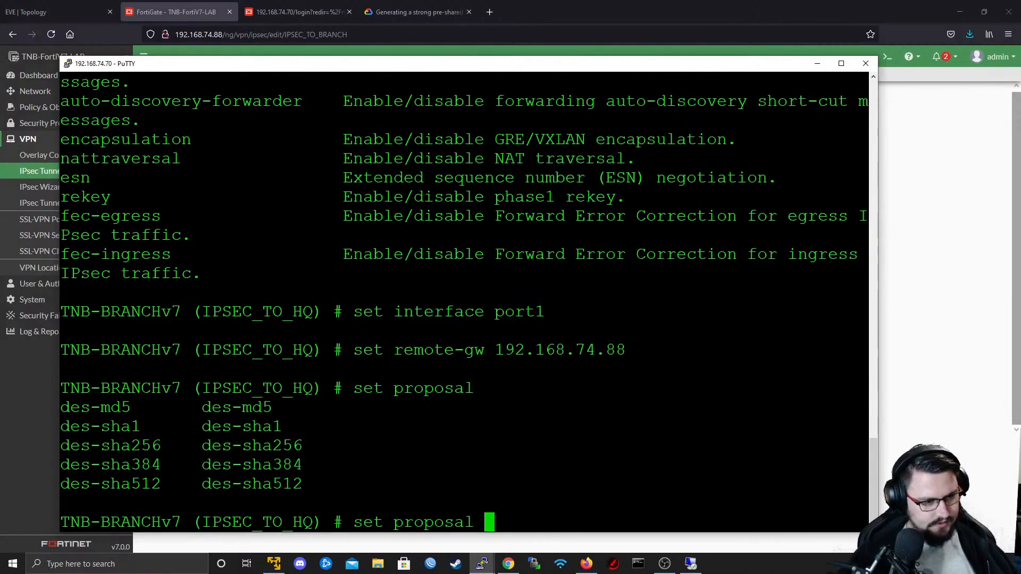
- Compare with the IPSEC_TO_BRANCH tunnel's Phase 1 Proposal in the web interface and set the branch proposal to des-sha512
double_click(145, 484)
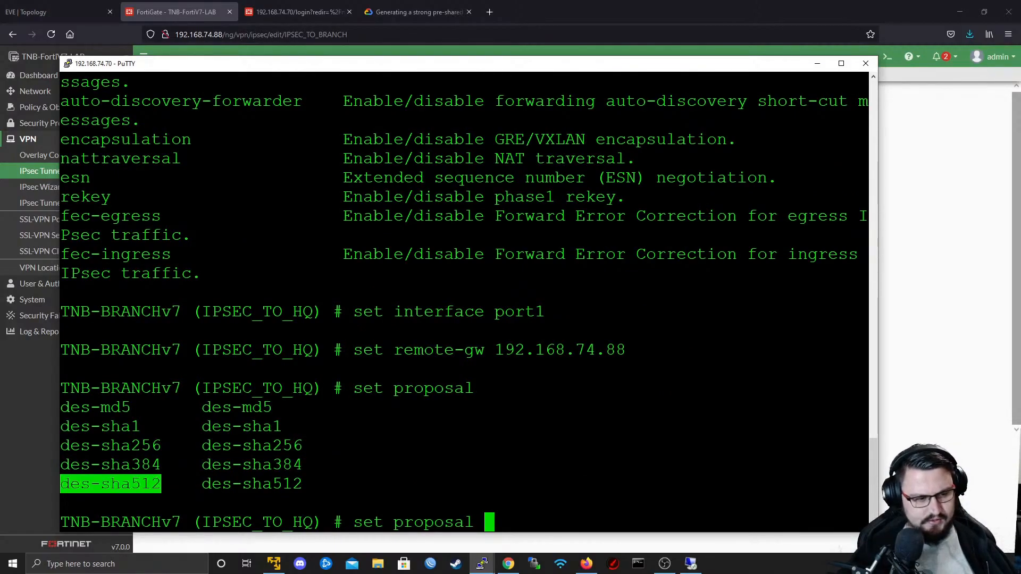
key("alt+Tab")
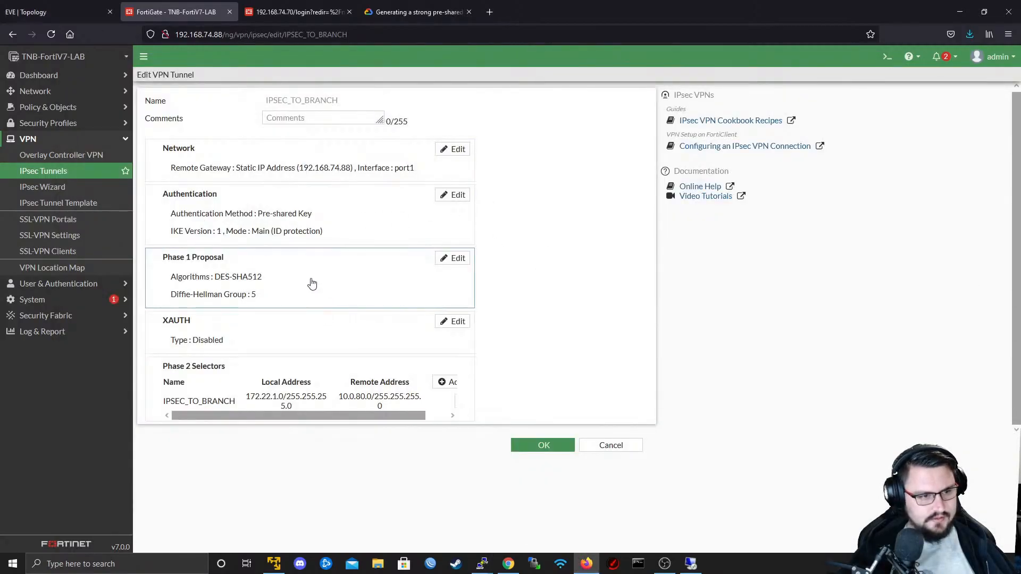
key("alt+Tab")
type("des-sha512")
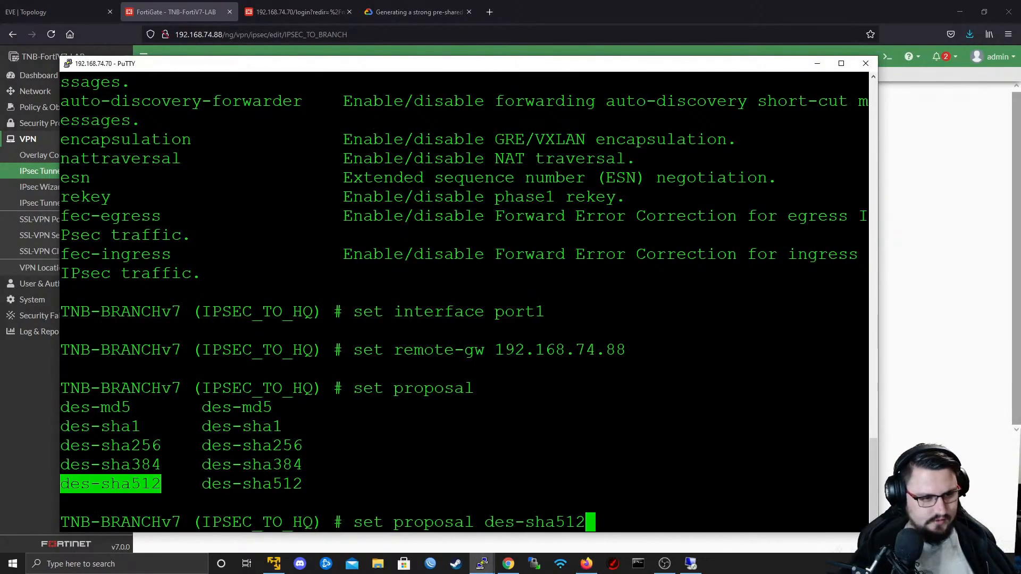
key("Return")
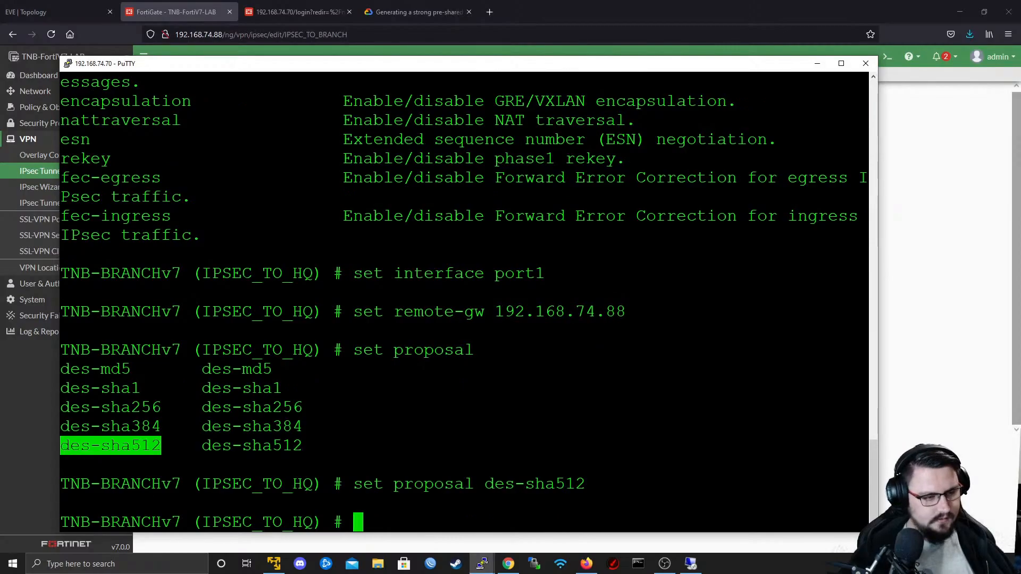
- Start a set psksecret command for IPSEC_TO_HQ and display the kind of value it expects
key("alt+Tab")
key("alt+Tab")
key("question")
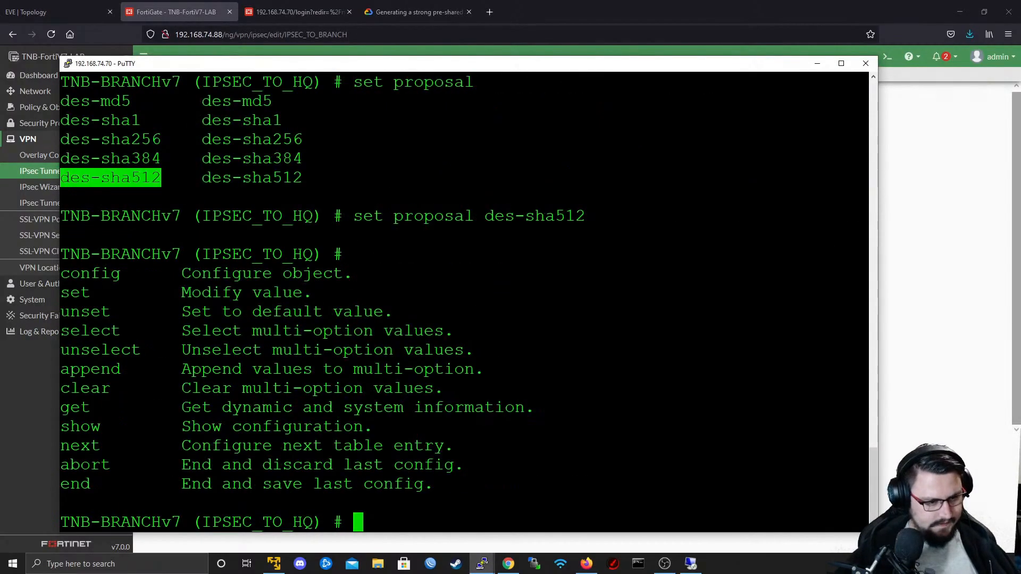
type("set p")
key("Tab")
key("Tab")
key("Tab")
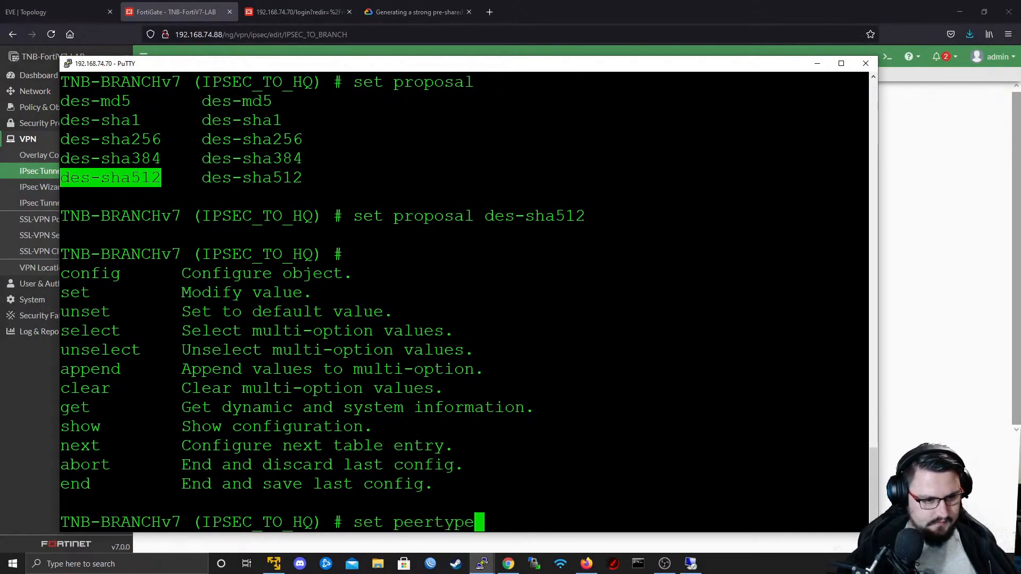
key("Tab")
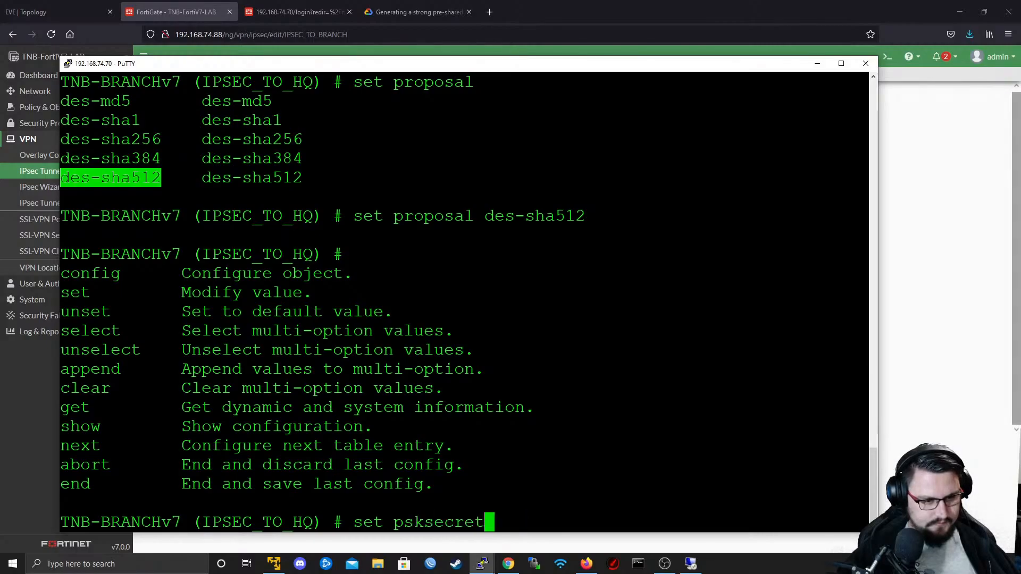
key("question")
- Copy the generated pre-shared key from the Google Cloud page and enter it in quotes as the psksecret of IPSEC_TO_HQ
key("alt+Tab")
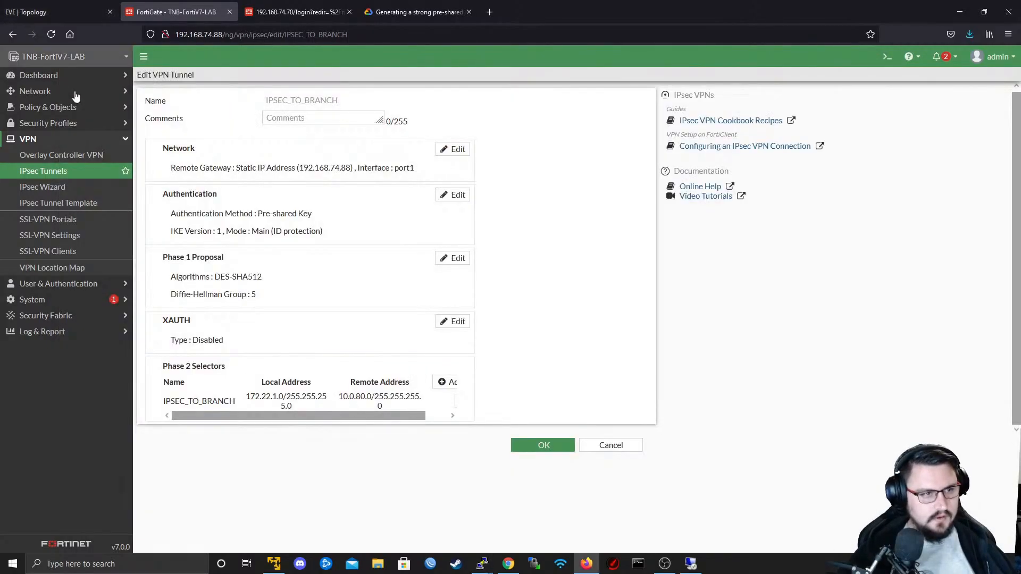
left_click(391, 11)
left_click(725, 318)
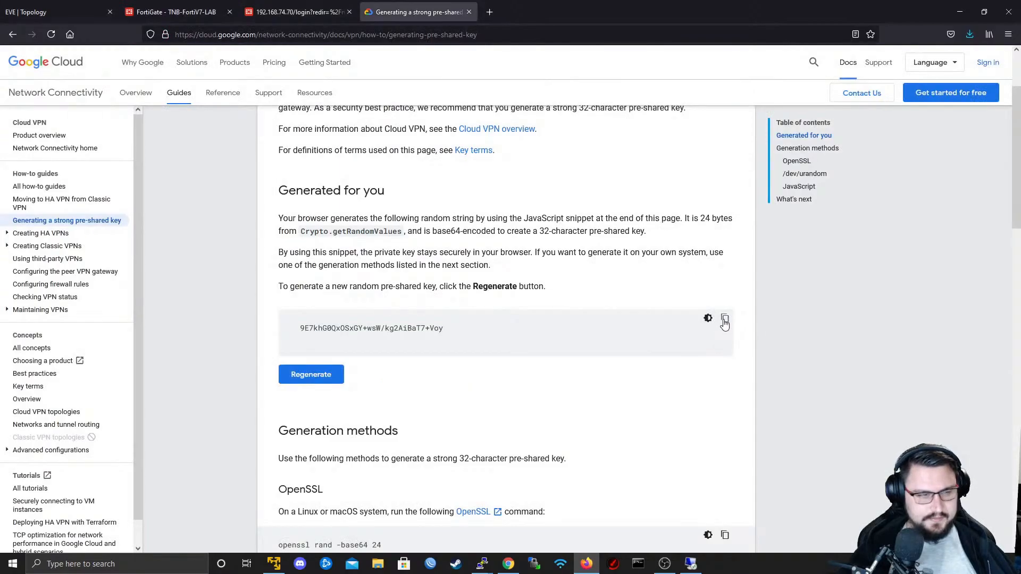
key("alt+Tab")
type("\"")
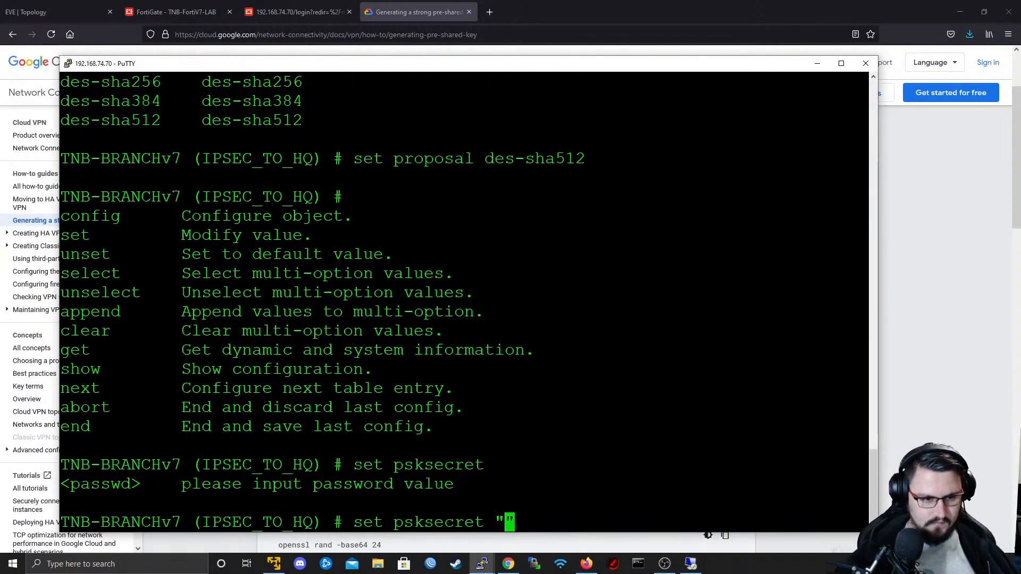
key("shift+Insert")
type("\"")
key("Return")
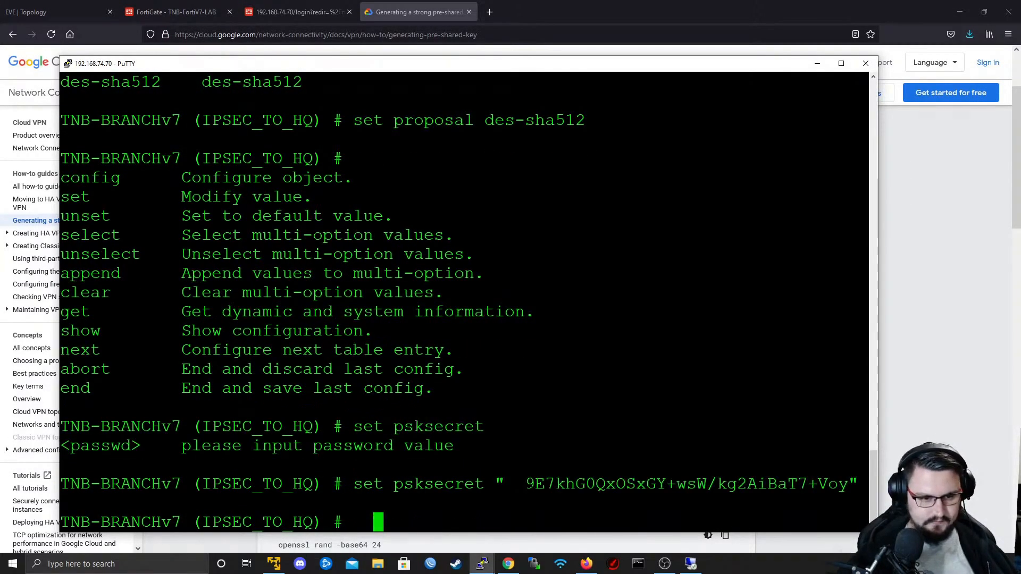
- Re-enter the psksecret command with the leading spaces removed from the pre-shared key, and show the IPSEC_TO_HQ configuration
key("BackSpace")
key("BackSpace")
key("Up")
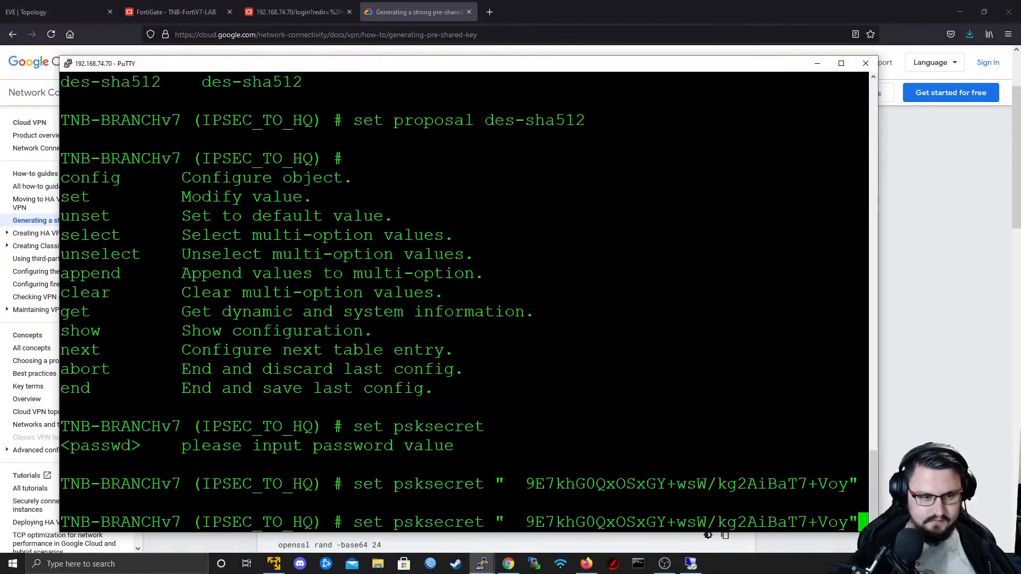
key("Left")
key("Left")
key("Left")
key("Left")
key("Left")
key("Left")
key("Left")
key("Left")
key("Left")
key("Left")
key("Left")
key("Left")
key("Left")
key("Left")
key("Left")
key("Left")
key("Left")
key("Left")
key("Left")
key("Left")
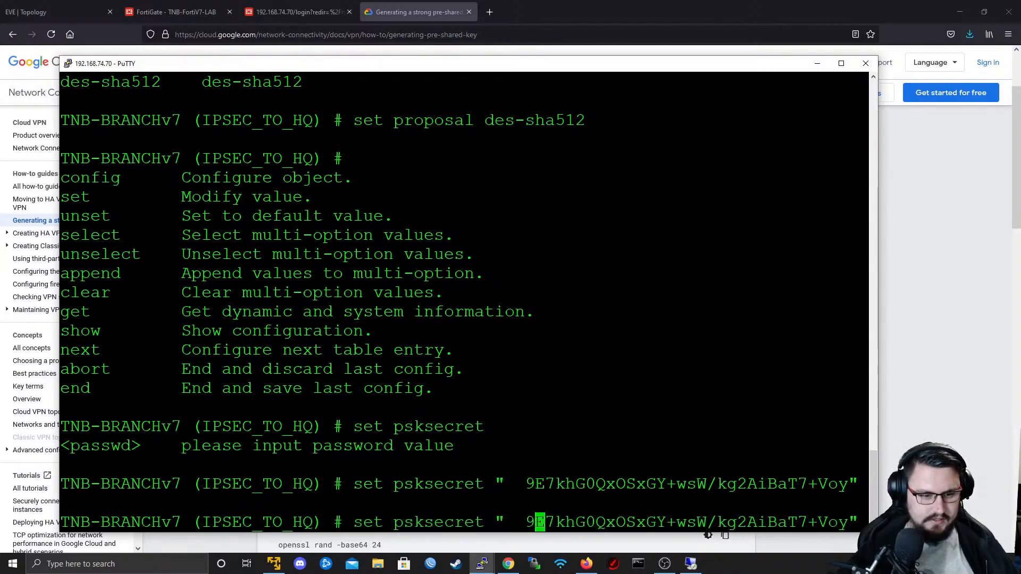
key("BackSpace")
key("BackSpace")
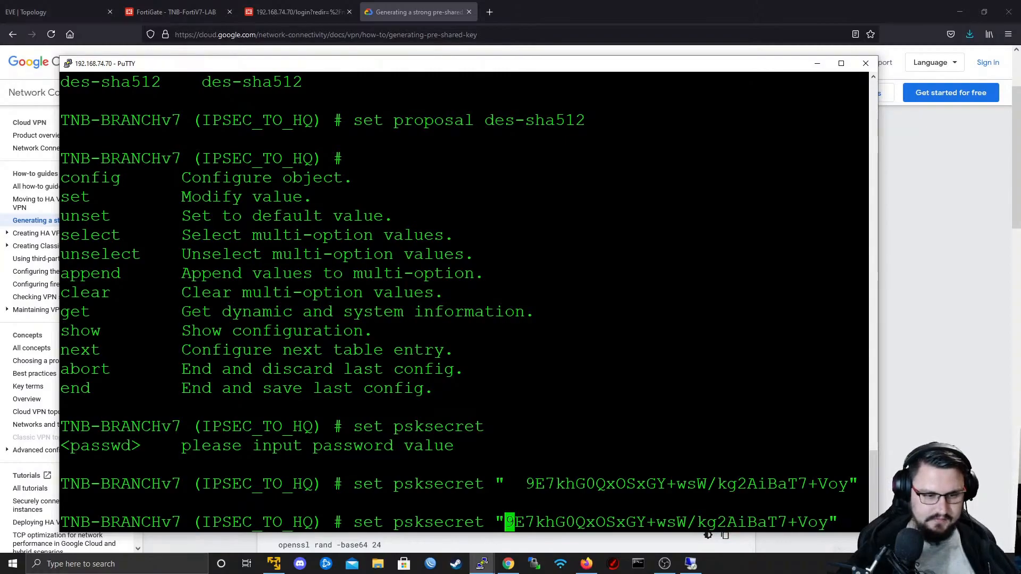
key("Return")
type("show")
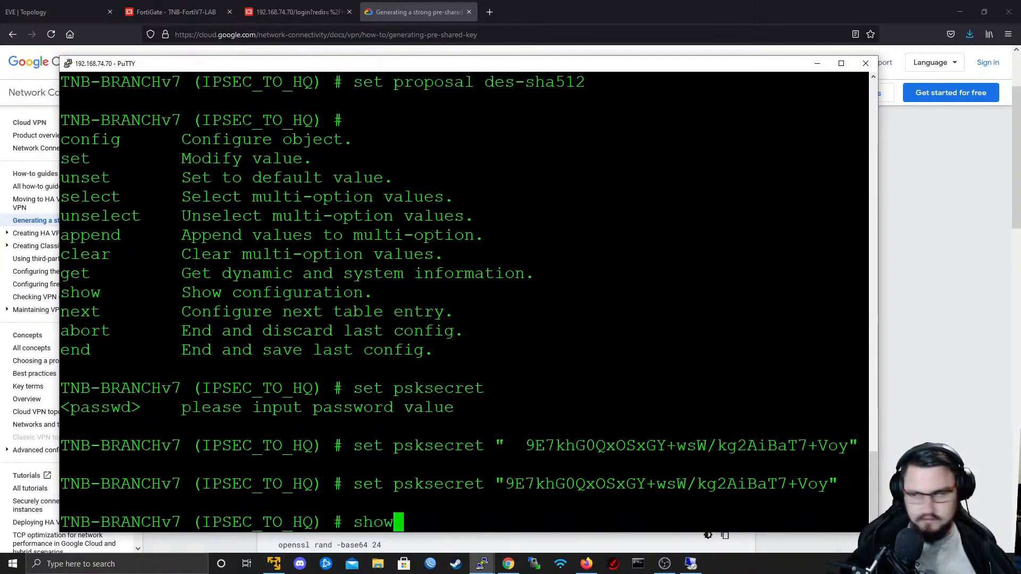
key("Return")
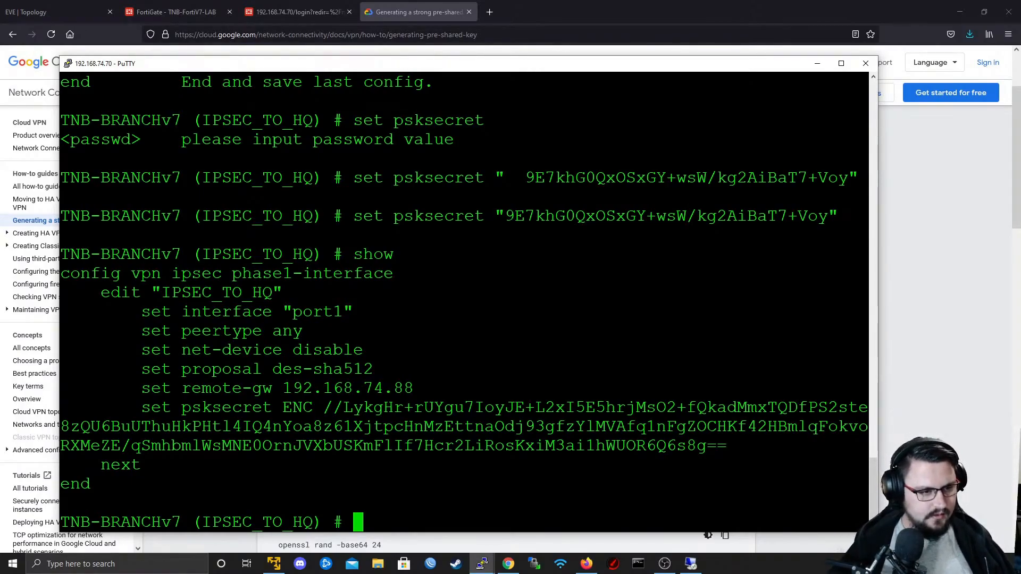
- Switch to the TNB-FortiV7-LAB web interface and open its CLI console
left_click(175, 12)
left_click(888, 57)
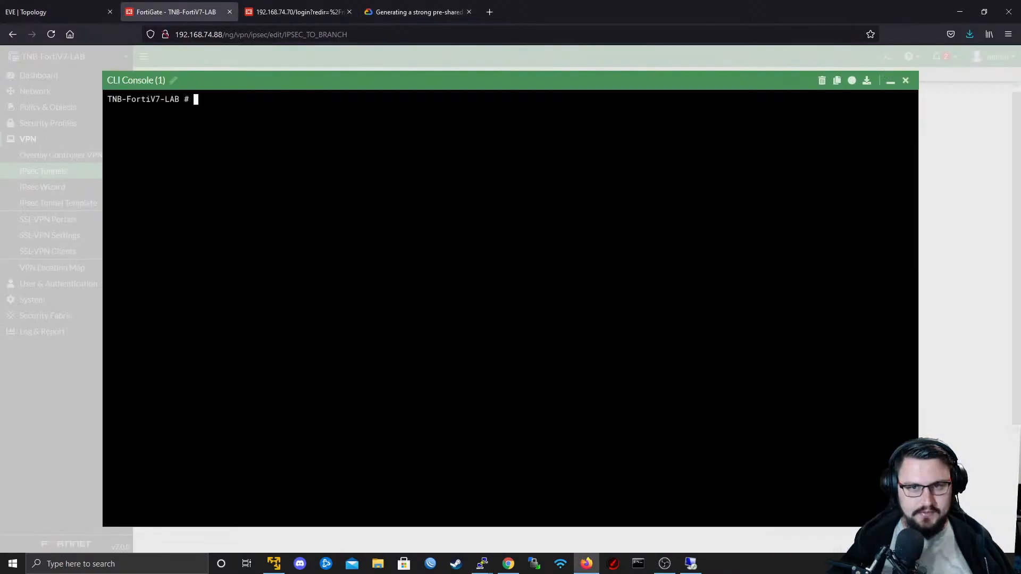
key("Return")
key("Return")
key("Return")
- Enter config vpn ipsec phase1-interface in the TNB-FortiV7-LAB console and show the phase 1 configuration
type("config vp")
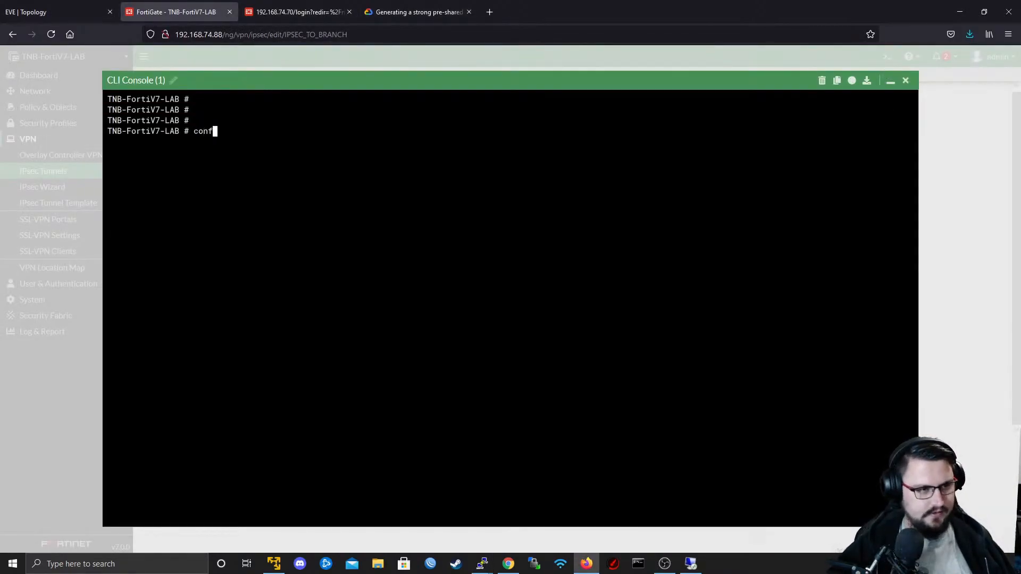
key("BackSpace")
key("BackSpace")
type("vpn ")
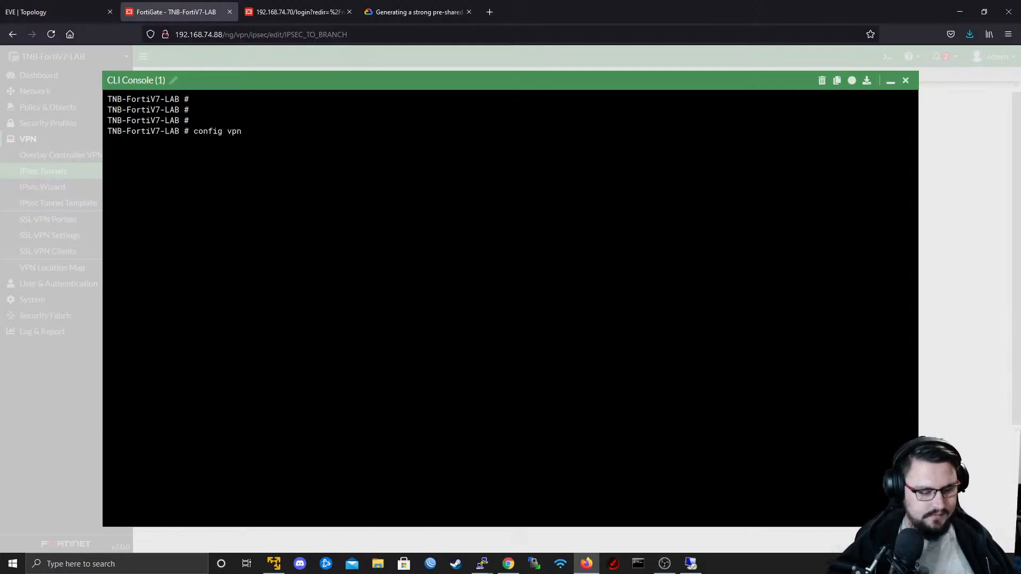
type("ipsec phase1-interface")
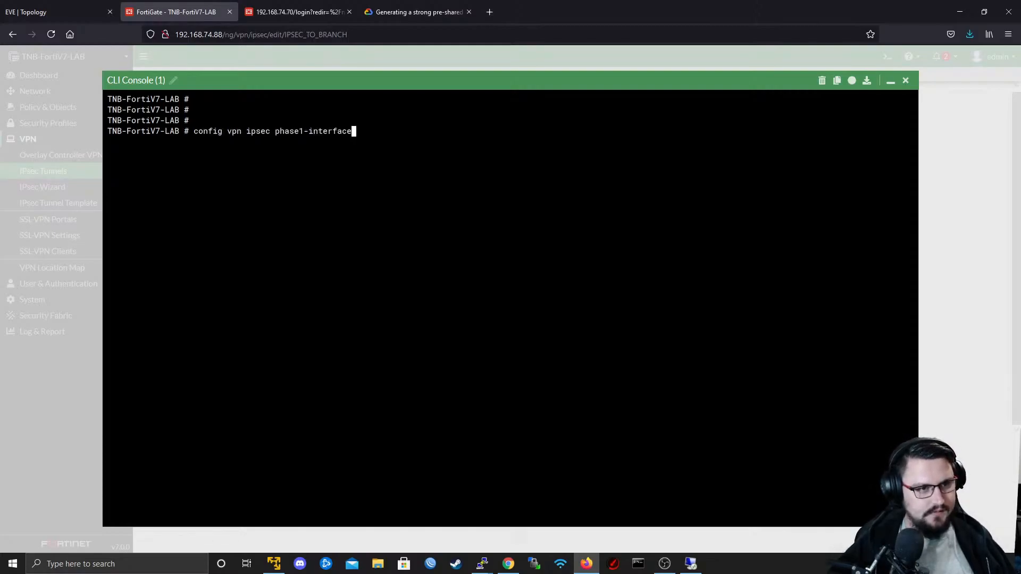
key("Return")
type("show")
key("Return")
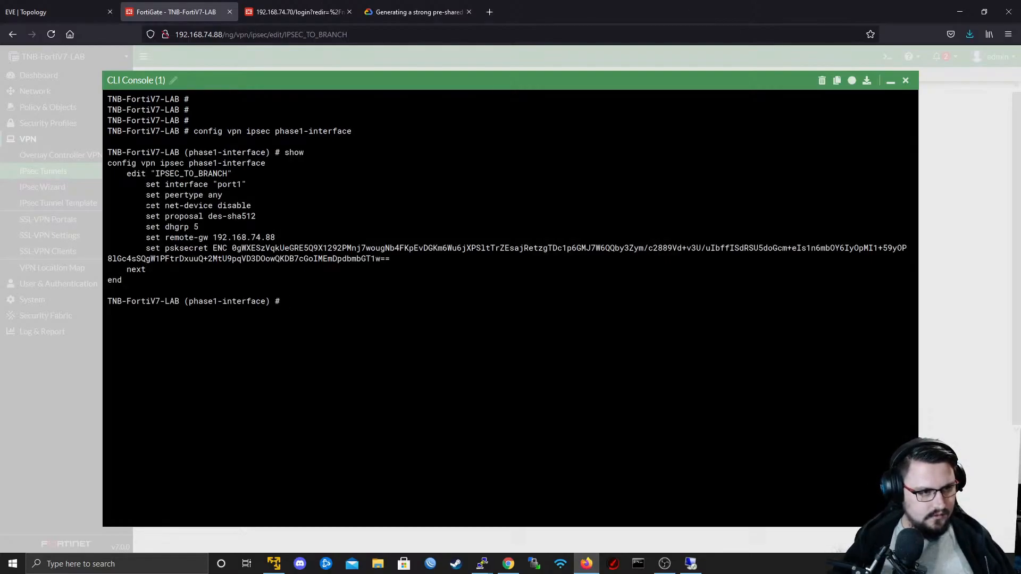
- Compare the HQ phase 1 settings with the branch's PuTTY session and set dhgrp to 5 for IPSEC_TO_HQ
key("alt+Tab")
key("alt+Tab")
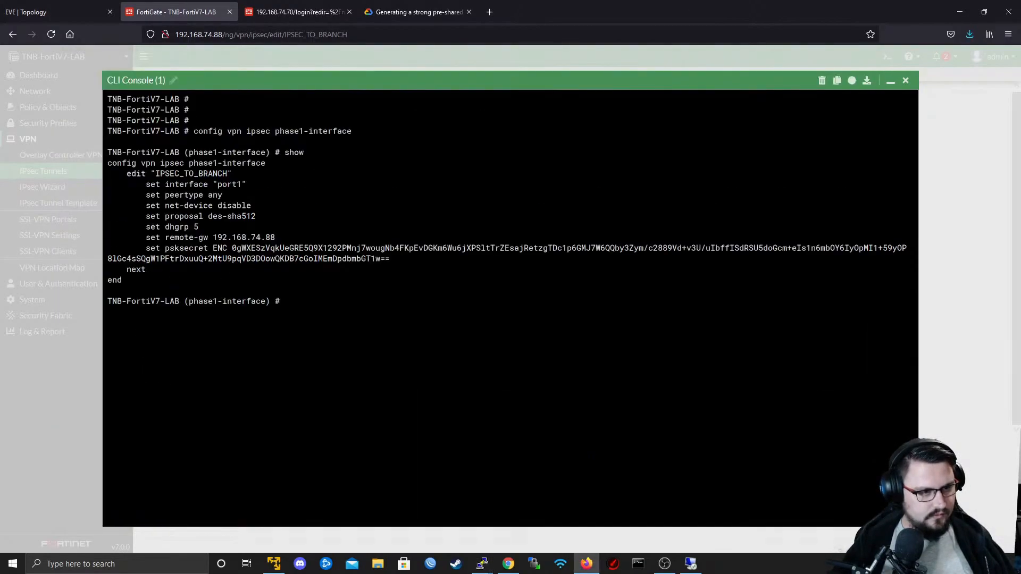
key("alt+Tab")
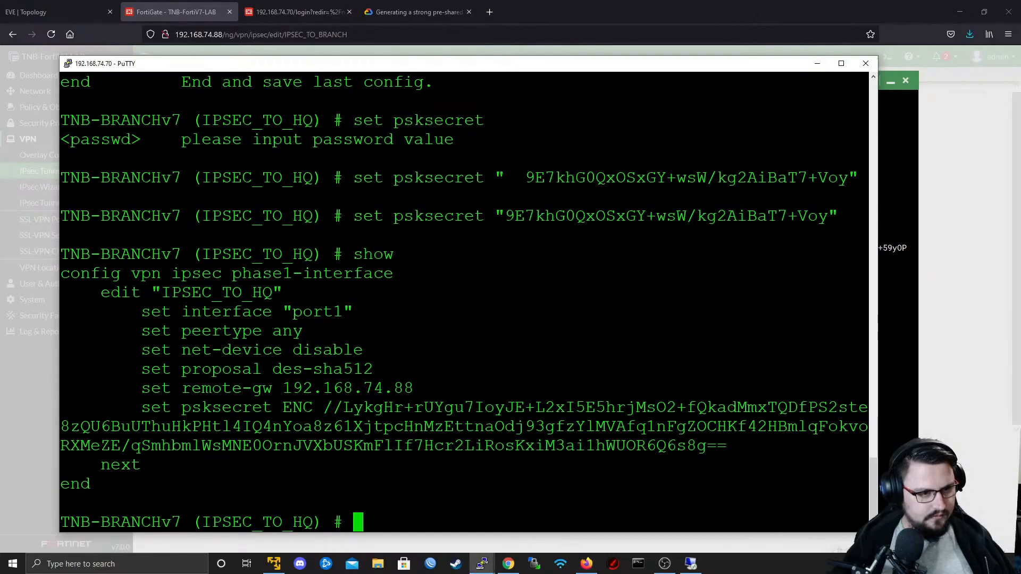
key("alt+Tab")
key("alt+Tab")
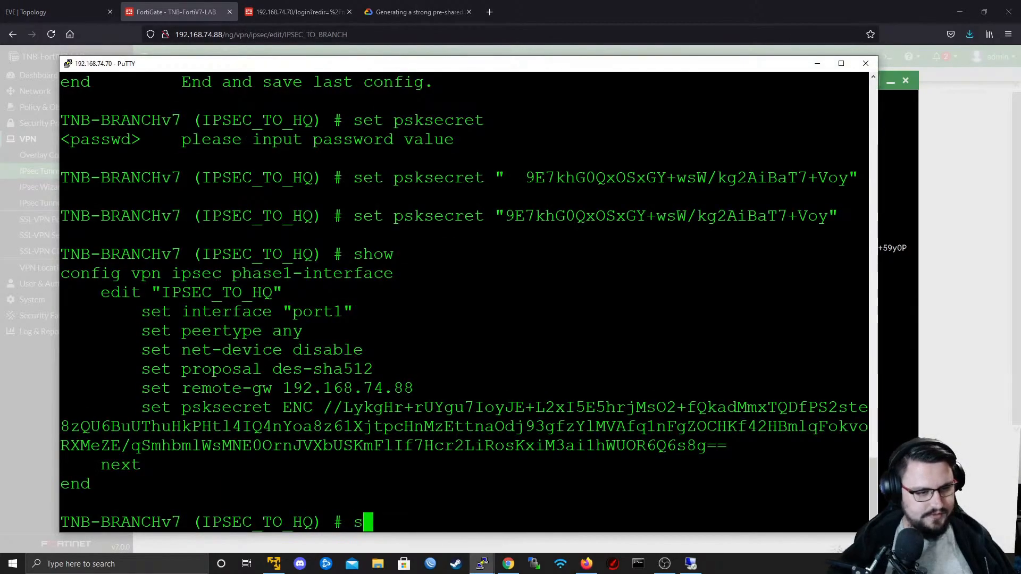
type("set dhgrp 5")
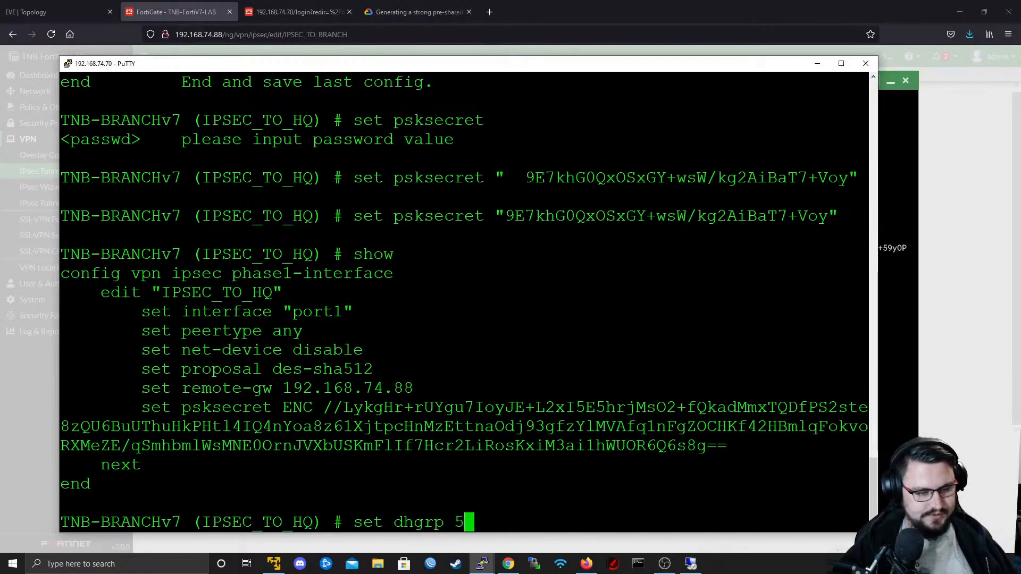
key("Return")
- Check the HQ tunnel's phase 1 settings again and show the branch's IPSEC_TO_HQ configuration for comparison
key("alt+Tab")
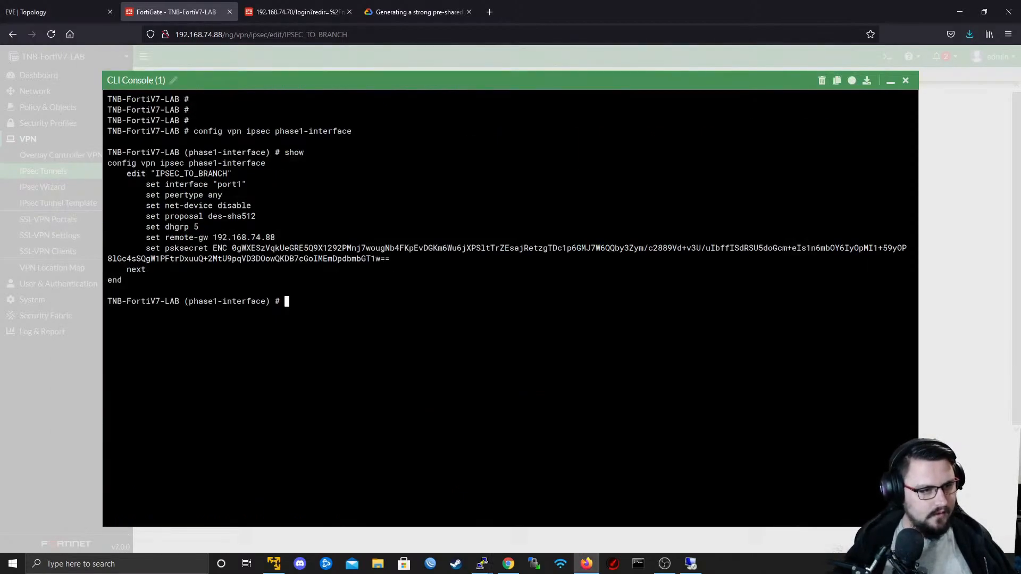
key("alt+Tab")
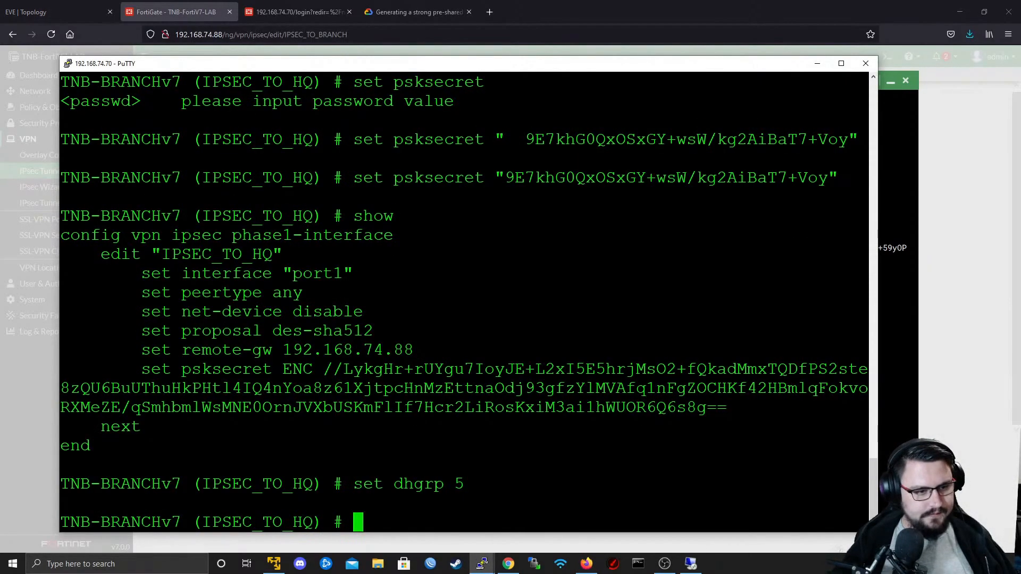
type("show")
key("Return")
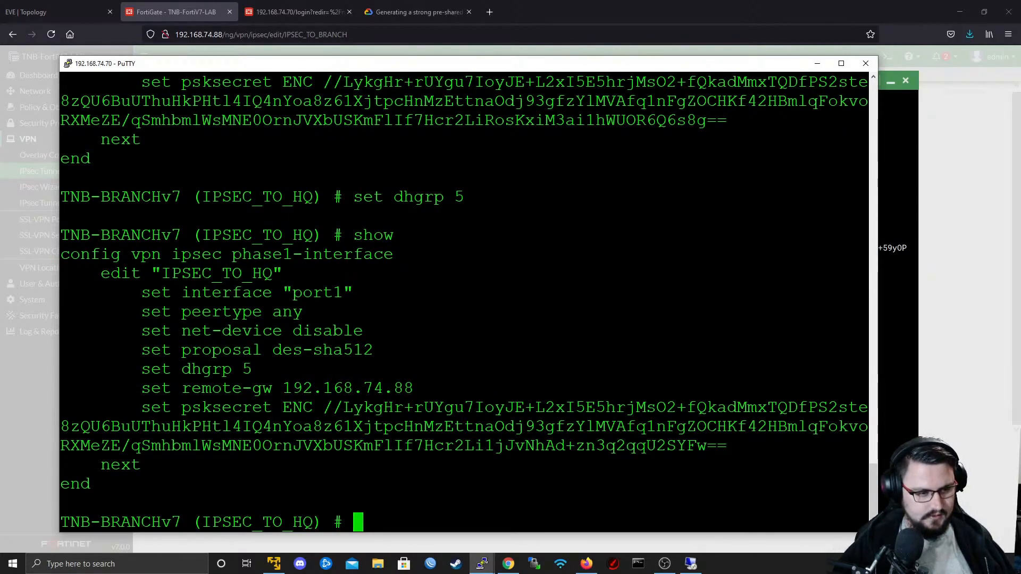
- Save the IPSEC_TO_HQ phase 1 entry with next and leave the phase1-interface configuration with end
type("next")
key("Return")
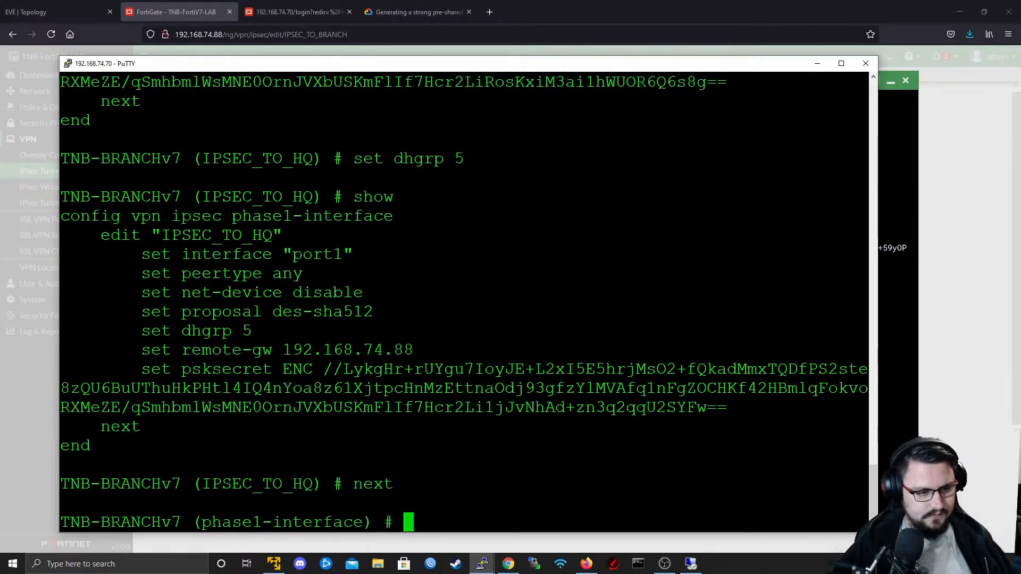
type("end")
key("Return")
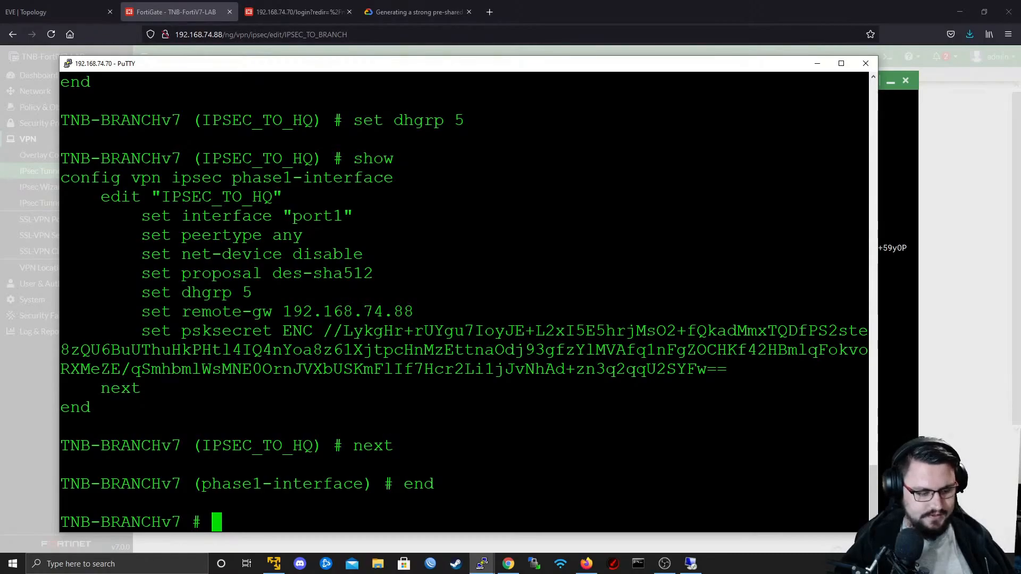
- Enter the config vpn ipsec phase2-interface configuration on TNB-BRANCHv7
type("config ")
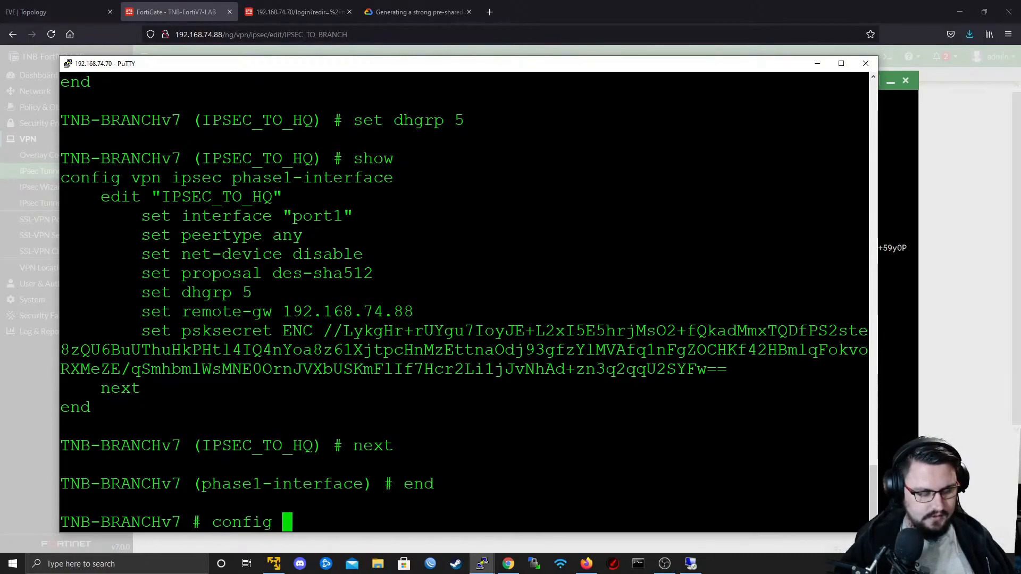
type("vpn ipsec ph")
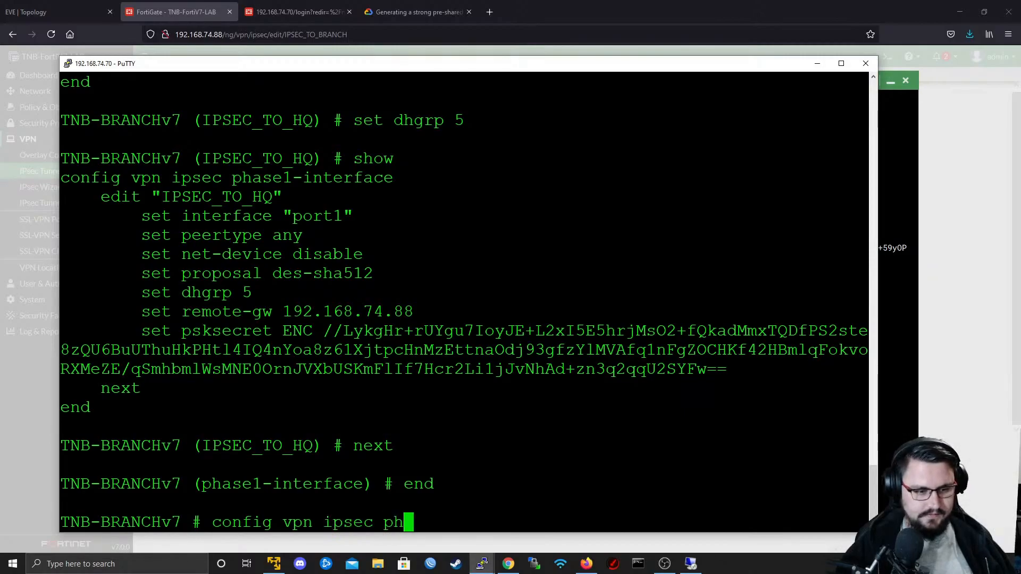
key("Tab")
key("Tab")
key("Tab")
key("Tab")
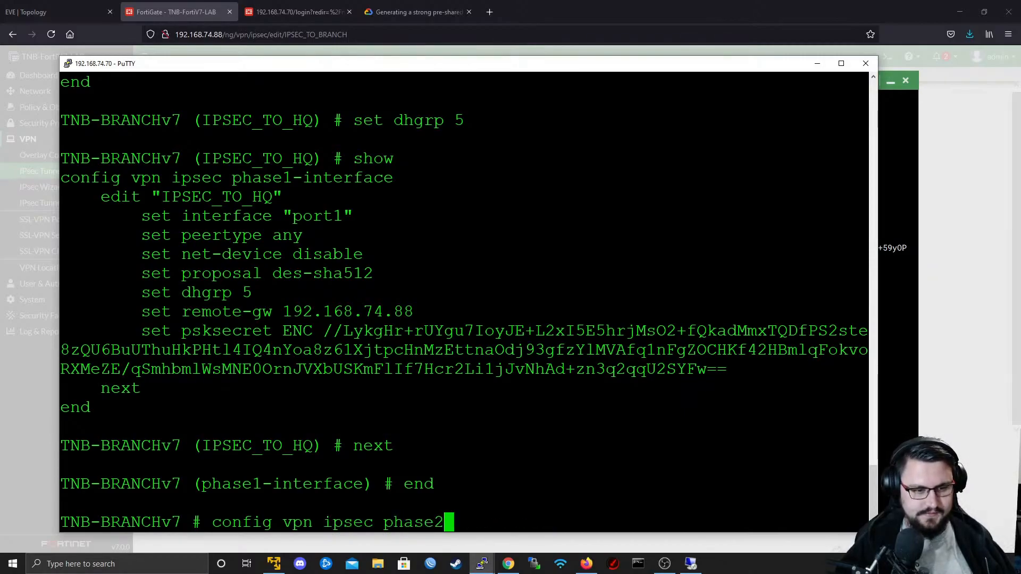
key("Tab")
key("Return")
key("Return")
- Display what the edit command expects and create a phase 2 entry named IPSEC_TO_HQ
type("edit")
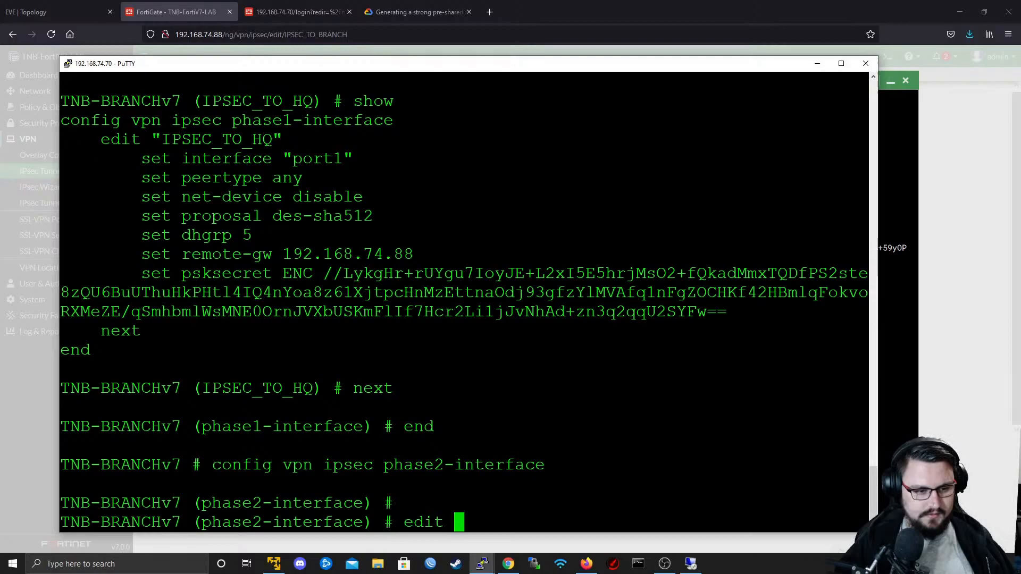
key("question")
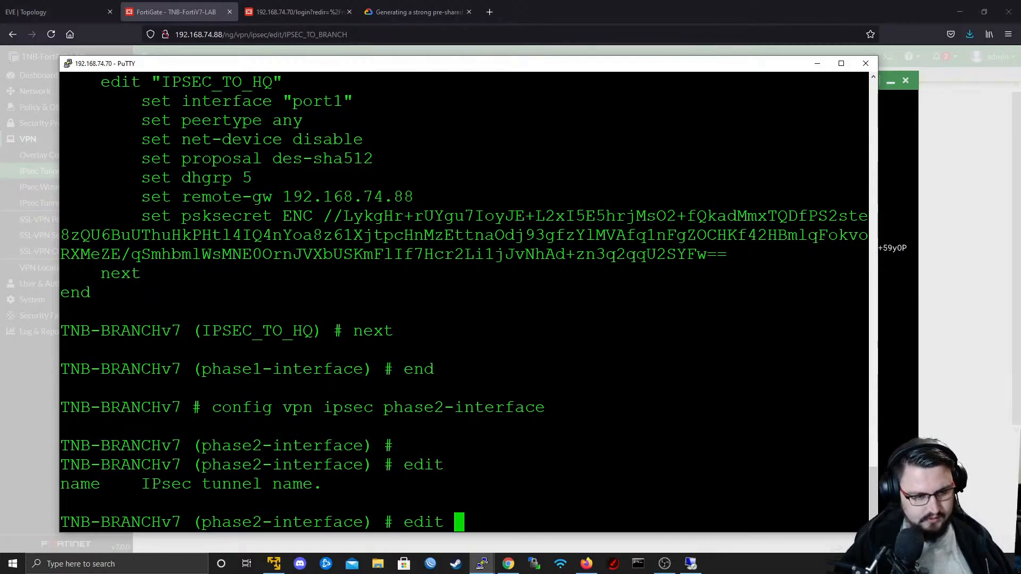
type("IPSEC_")
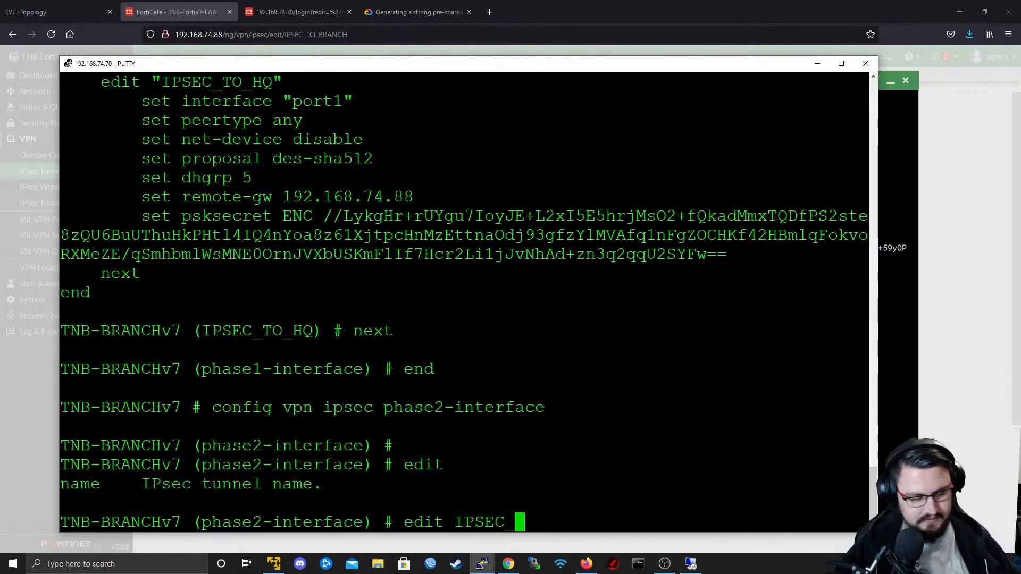
type("TO_HQ")
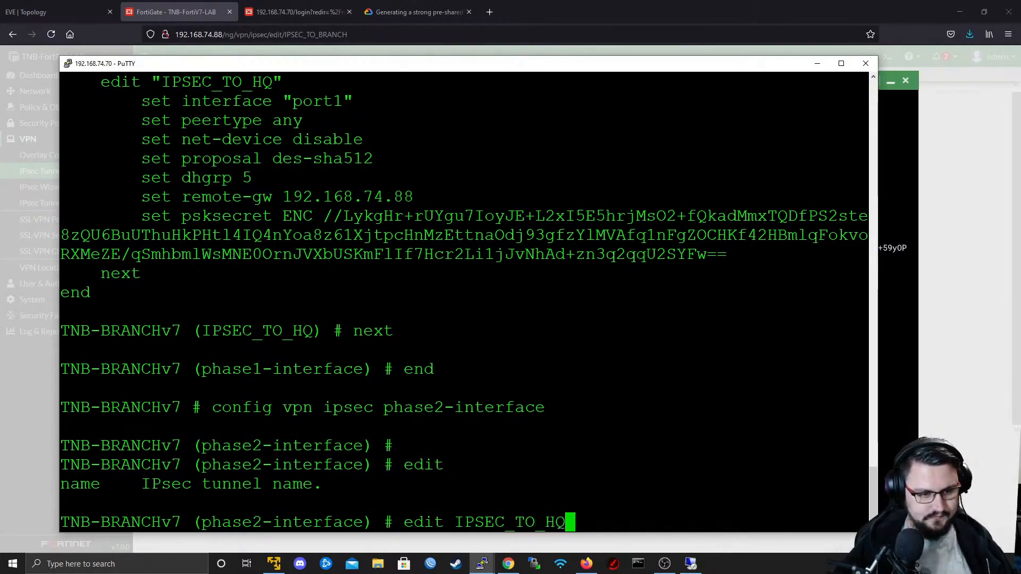
key("Return")
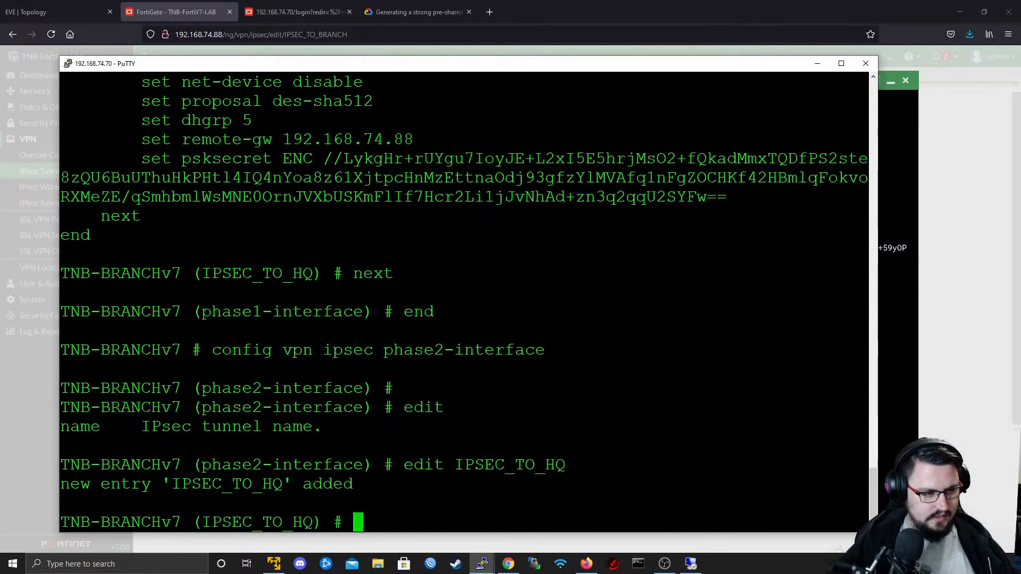
- List the phase 2 options of IPSEC_TO_HQ and set its proposal to des-sha512
type("set")
key("question")
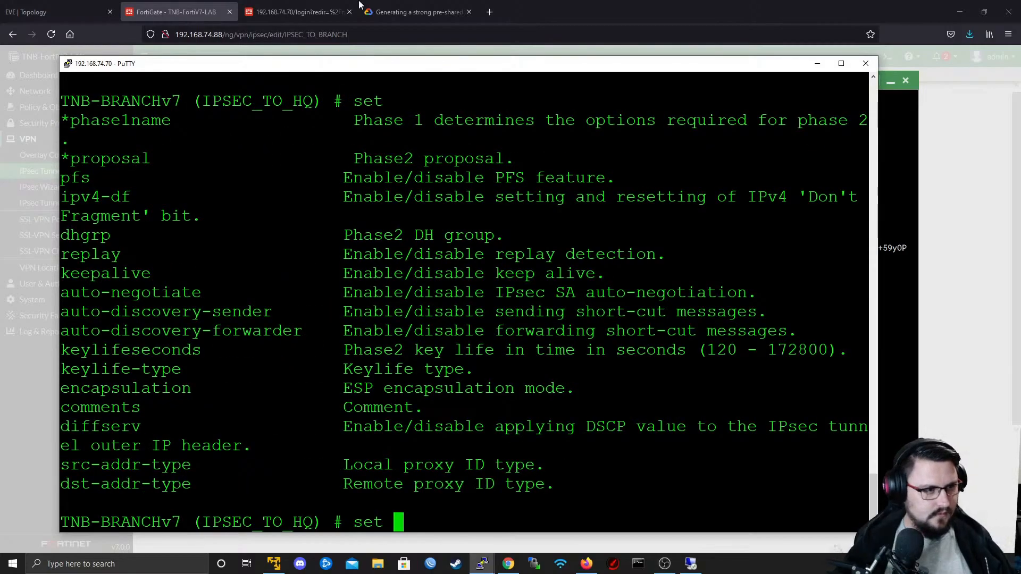
type("proposal ")
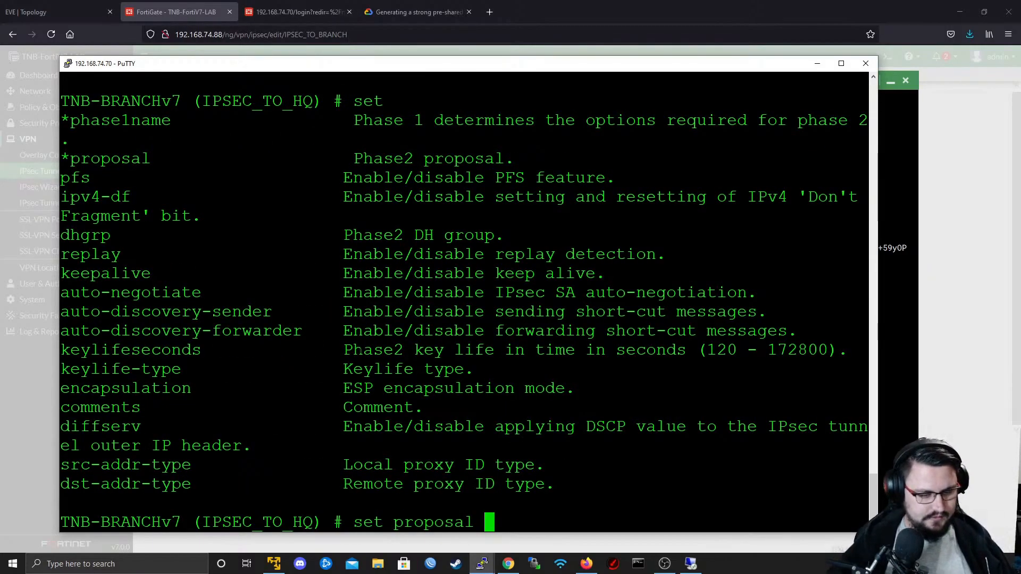
type("de")
key("Tab")
key("Tab")
key("Tab")
key("Tab")
key("Tab")
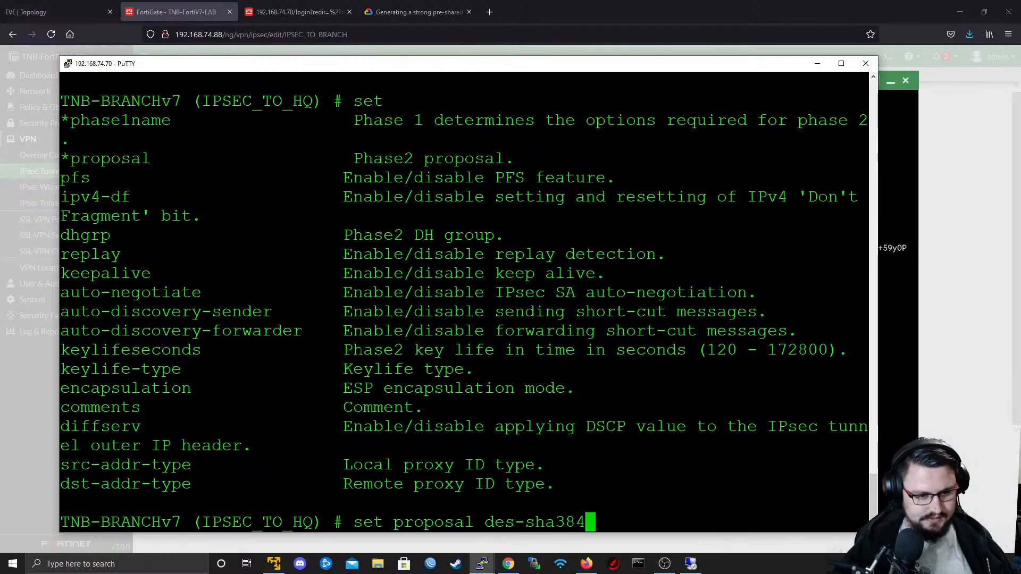
key("Tab")
key("question")
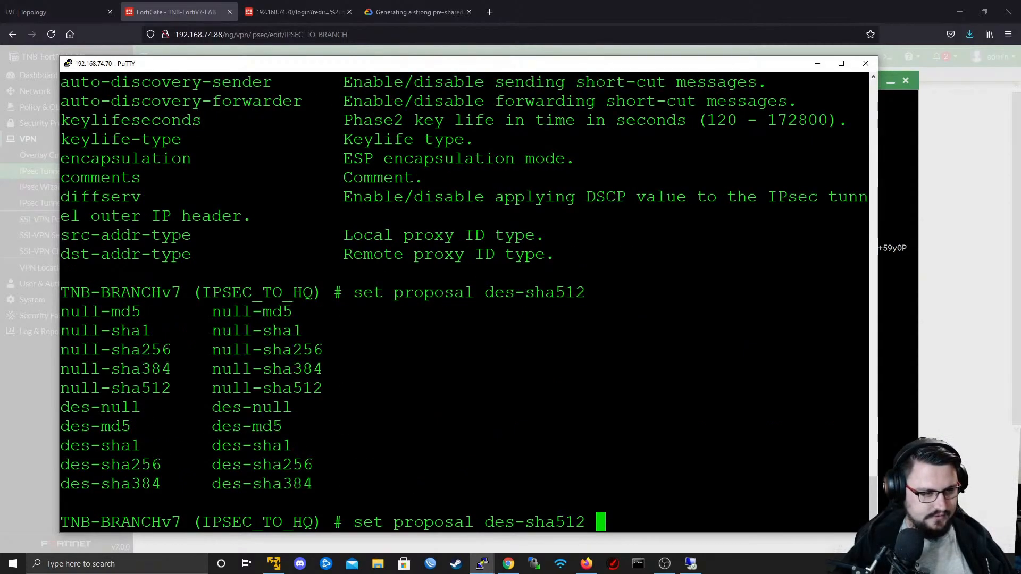
key("Return")
- List the available phase 2 set options again and set dhgrp to 5 for IPSEC_TO_HQ
type("set")
key("question")
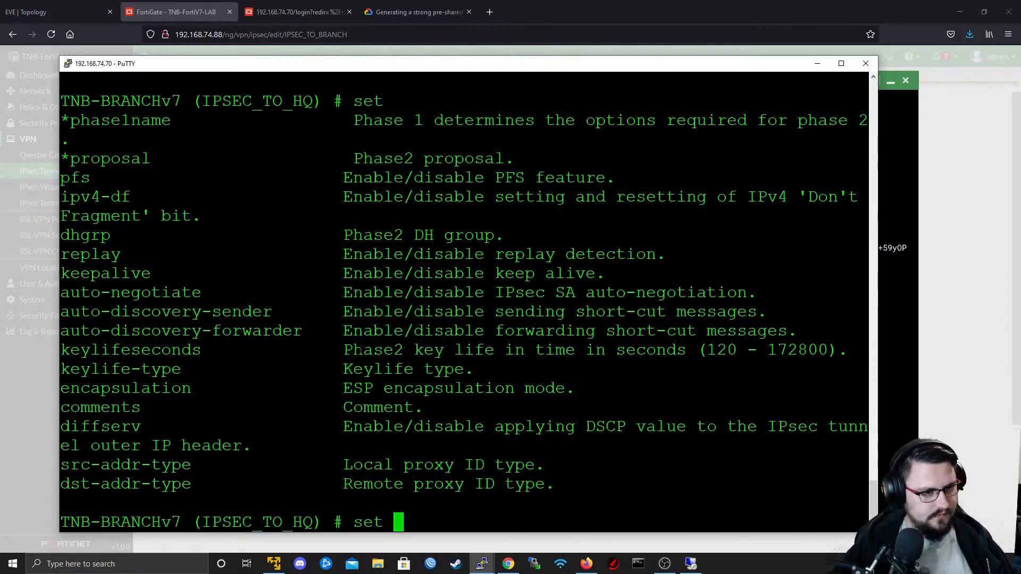
type("dhgrp 5")
key("Return")
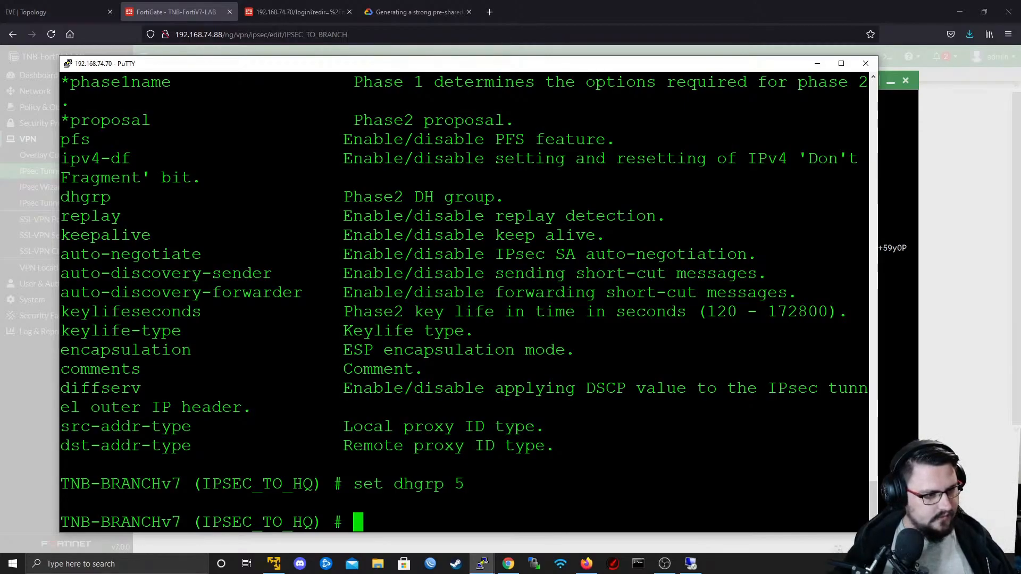
- Try to run the copied option name src-addr-type as a command without set
double_click(126, 428)
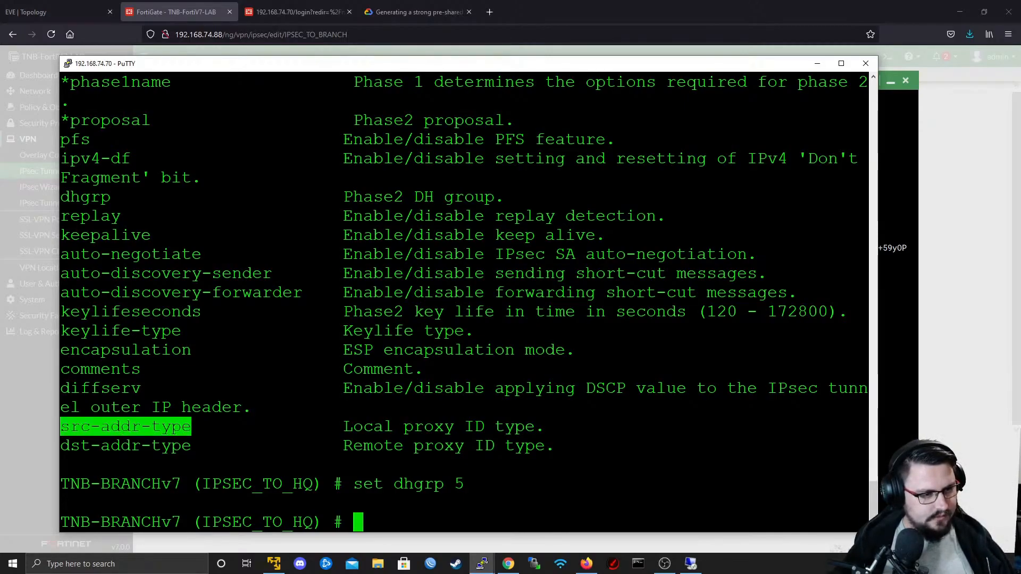
right_click(125, 427)
key("Return")
type("?")
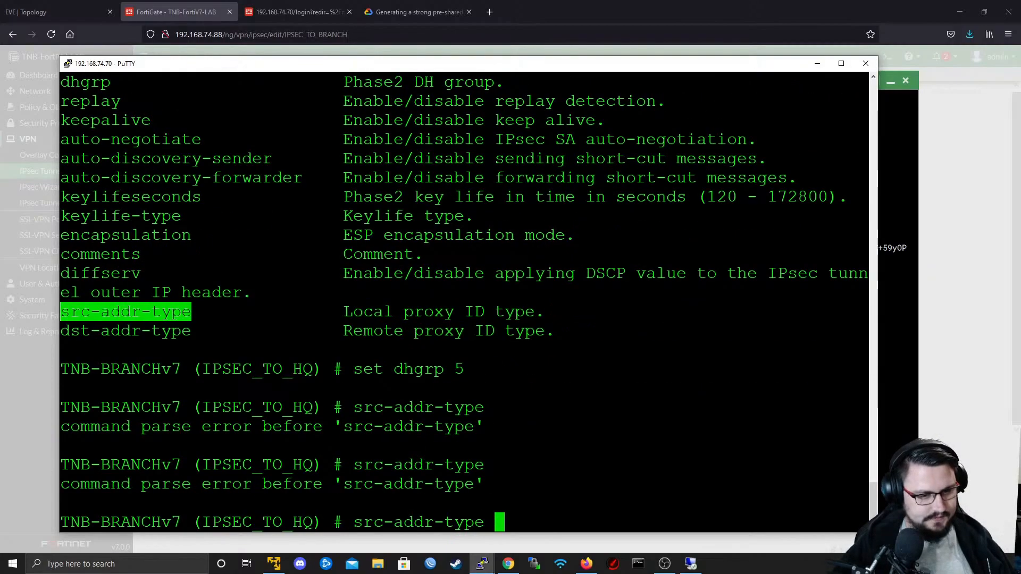
type("?")
key("BackSpace")
key("BackSpace")
key("BackSpace")
key("BackSpace")
key("BackSpace")
key("BackSpace")
key("BackSpace")
key("BackSpace")
key("BackSpace")
key("BackSpace")
key("BackSpace")
key("BackSpace")
key("BackSpace")
key("BackSpace")
- List the accepted src-addr-type values and set the phase 2 source address type to subnet
type("set sr")
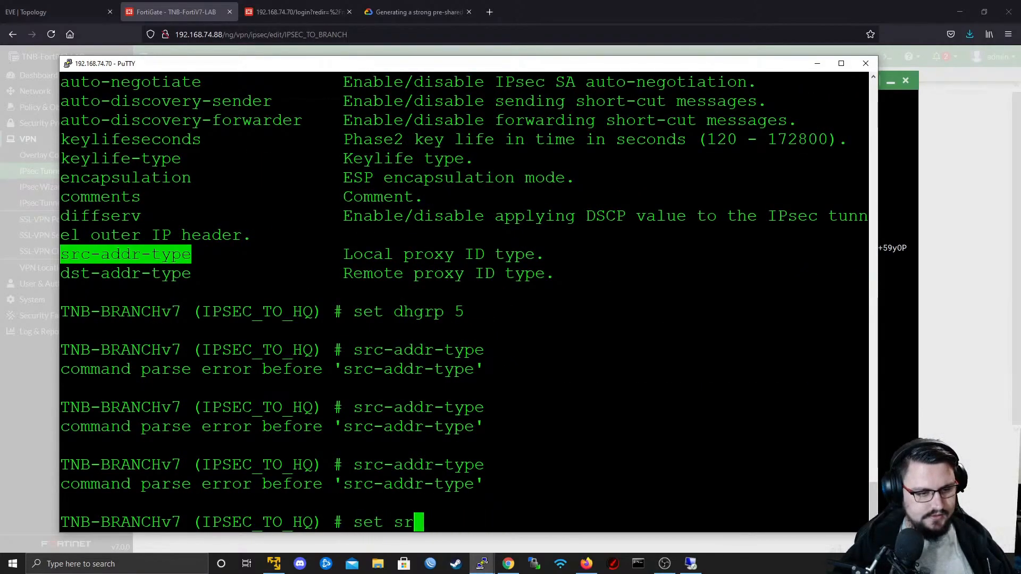
key("Tab")
type("?")
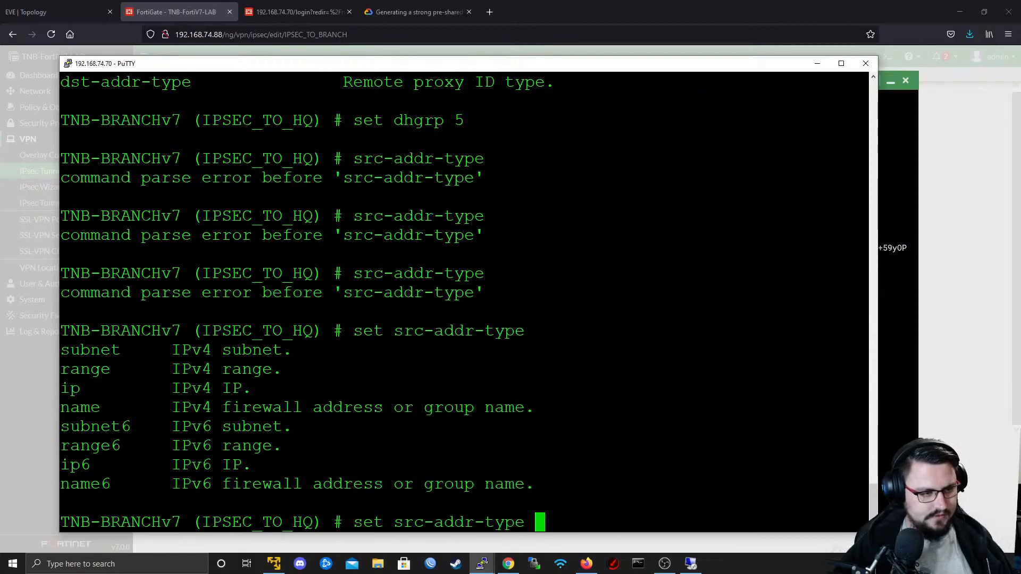
type("s")
key("Tab")
key("Return")
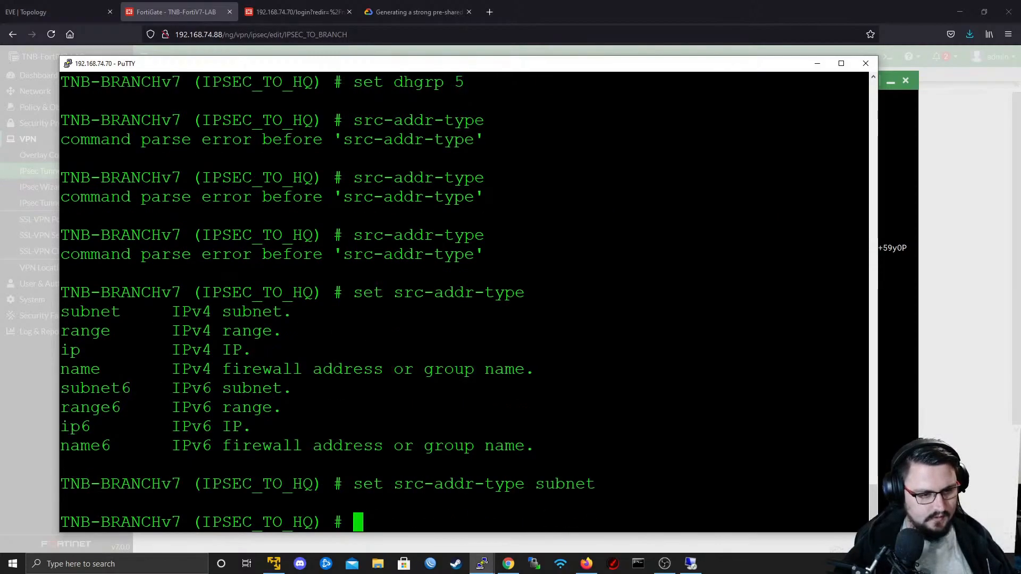
- Set the dst-addr-type of the IPSEC_TO_HQ phase 2 entry to subnet
type("set dst")
key("Tab")
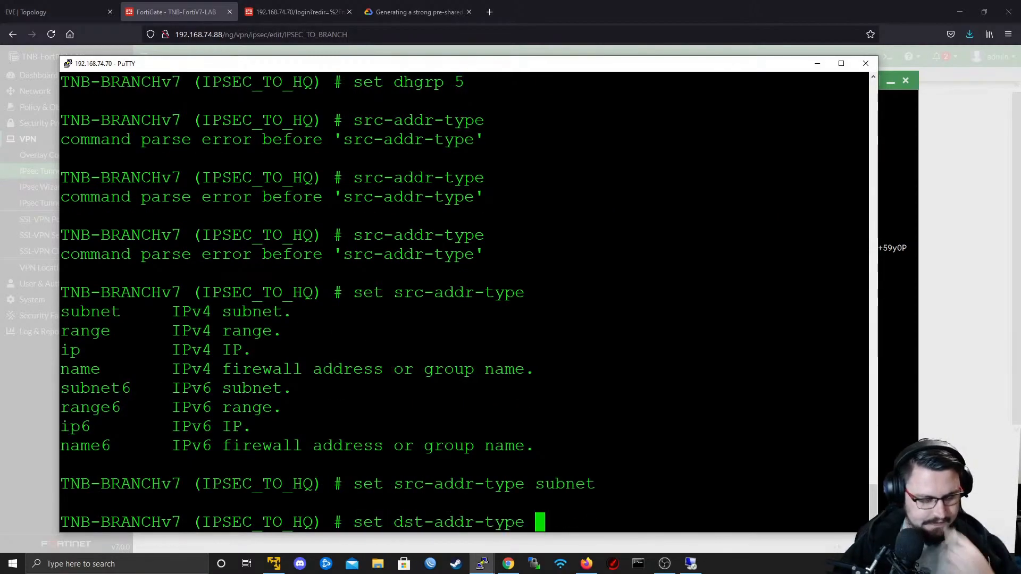
type("subnet")
key("Return")
type("s")
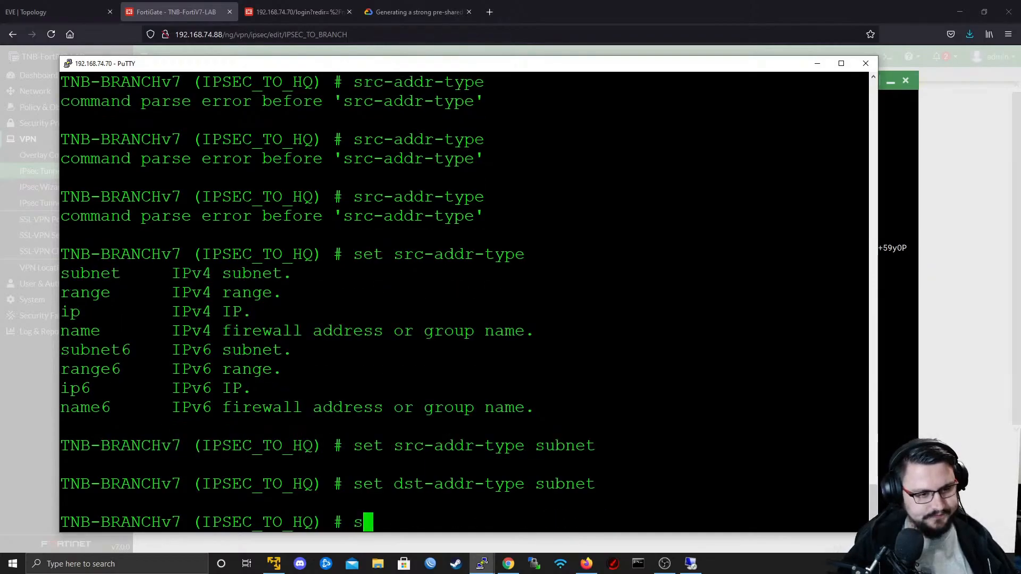
type("et ?")
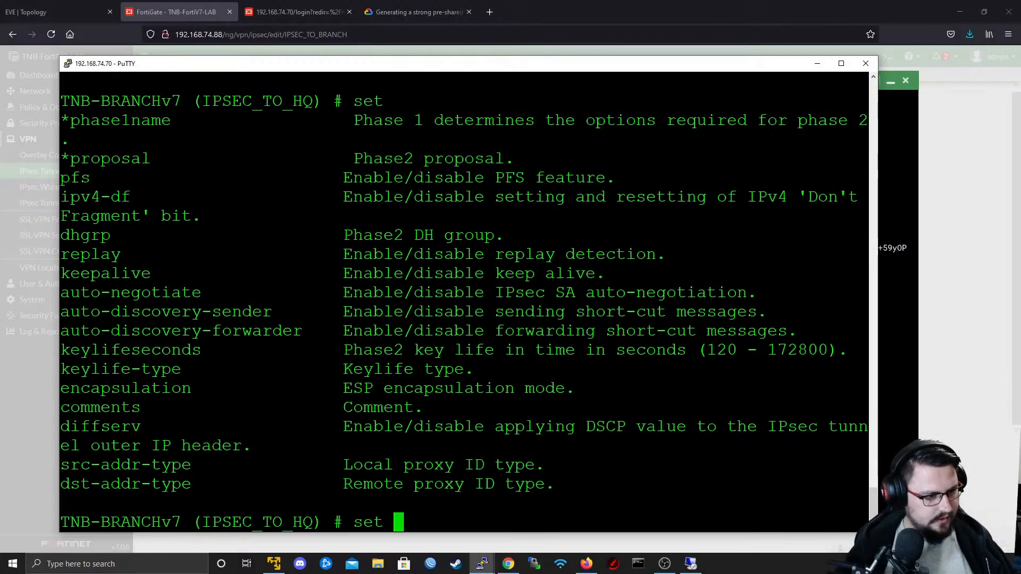
- Set phase1name to IPSEC_TO_HQ for the phase 2 entry and show the entry's configuration
scroll(464, 302, "up", 4)
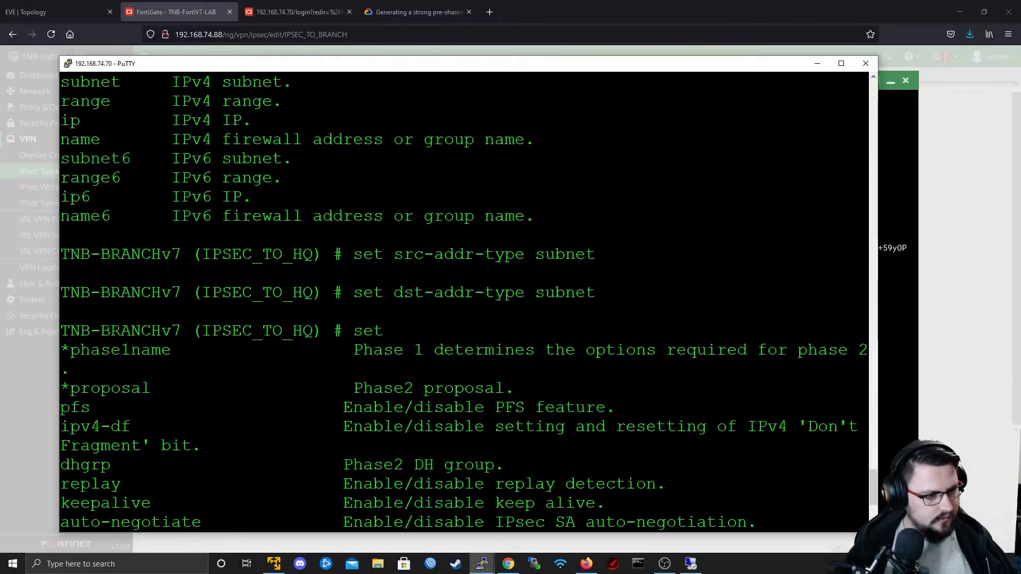
scroll(464, 302, "down", 4)
type("ph")
key("Tab")
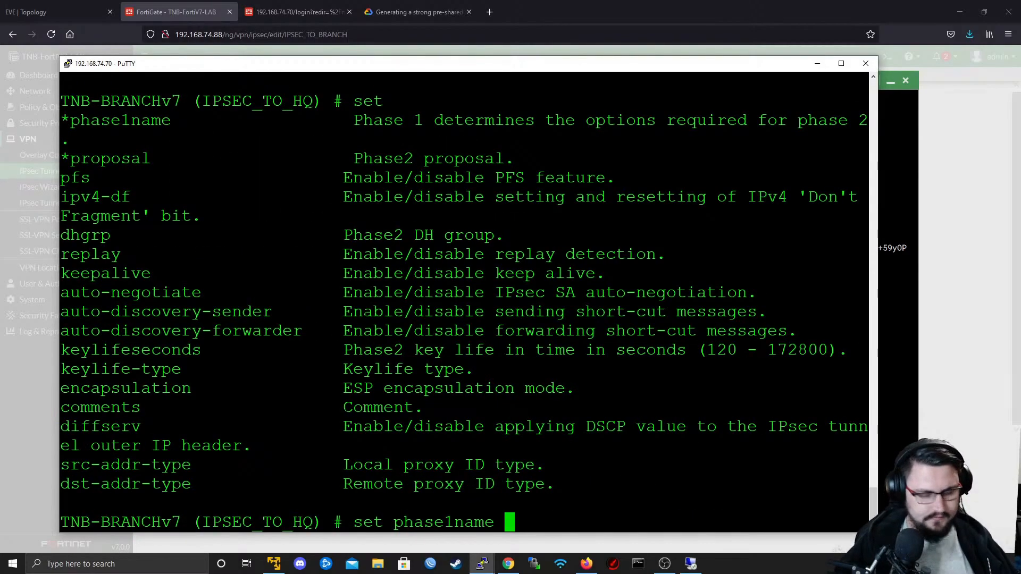
key("Tab")
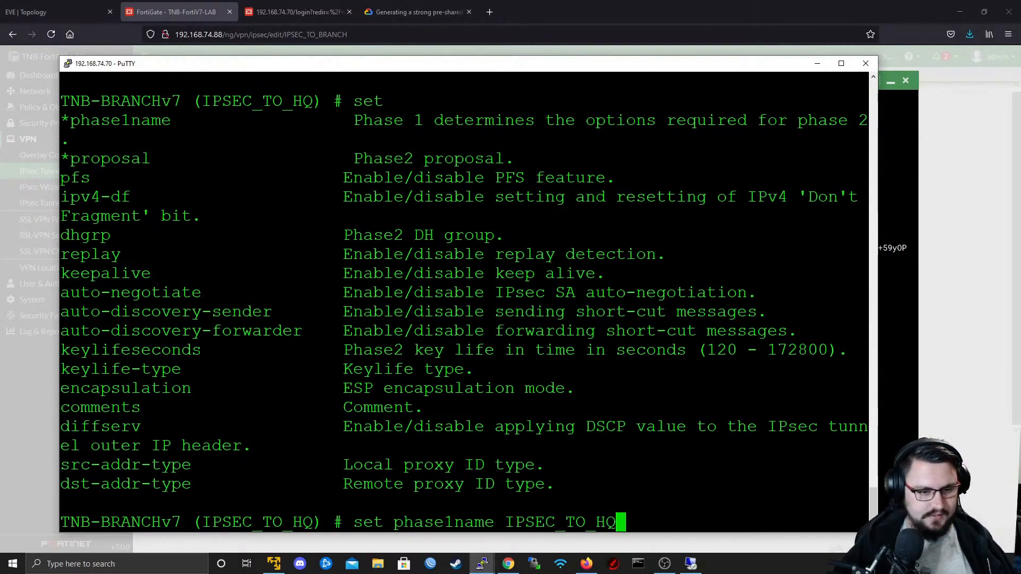
key("Return")
type("show")
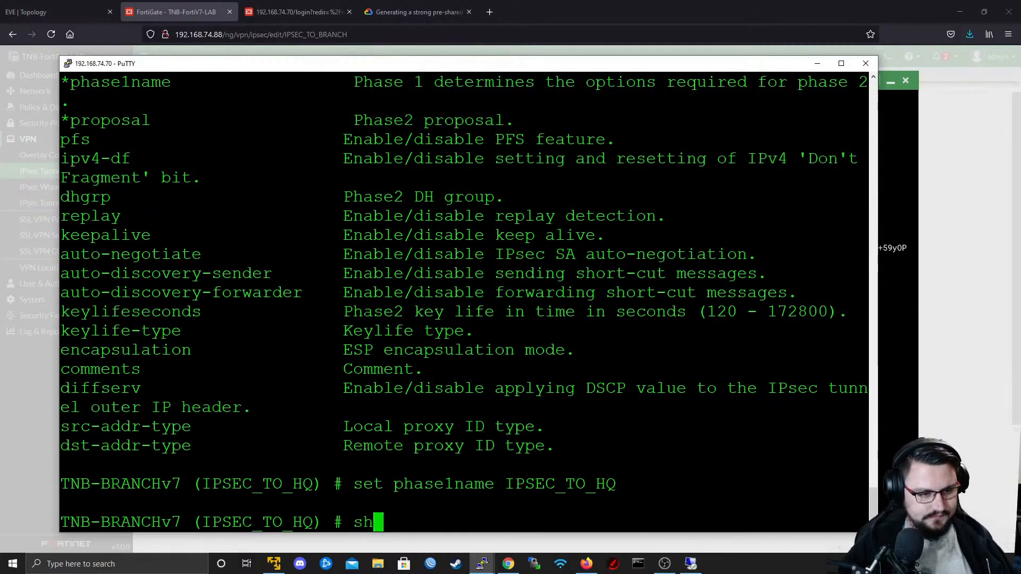
key("Return")
- List the set options offered for the phase 2 entry after assigning its phase1name
type("set ip")
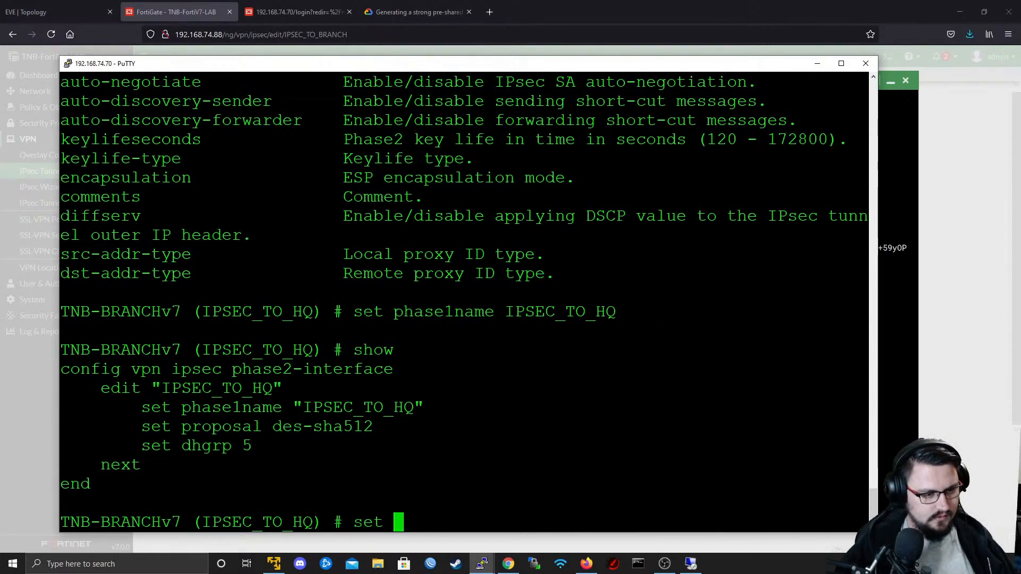
key("Tab")
key("BackSpace")
key("BackSpace")
key("BackSpace")
key("BackSpace")
key("BackSpace")
key("BackSpace")
key("BackSpace")
key("BackSpace")
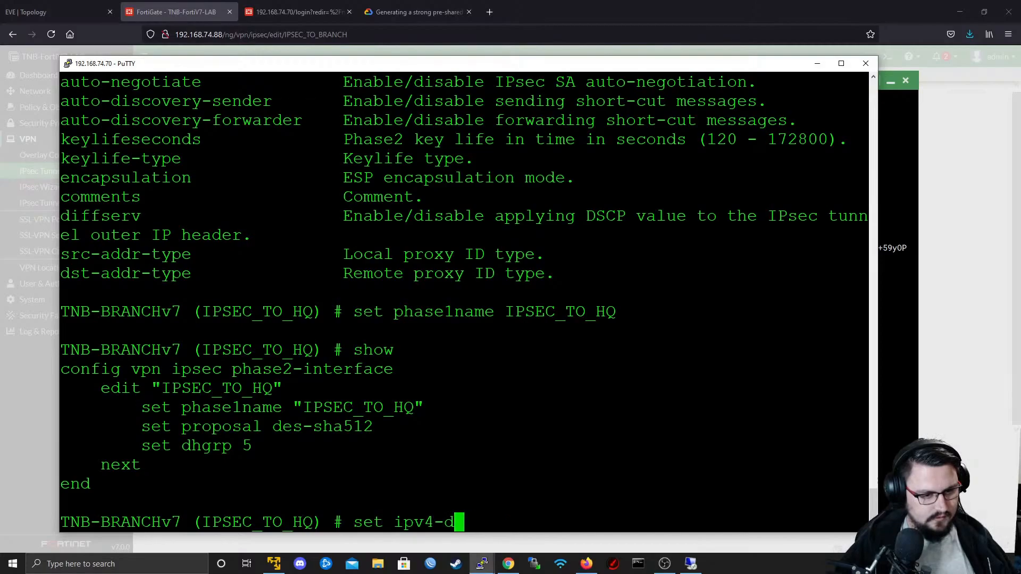
key("question")
key("space")
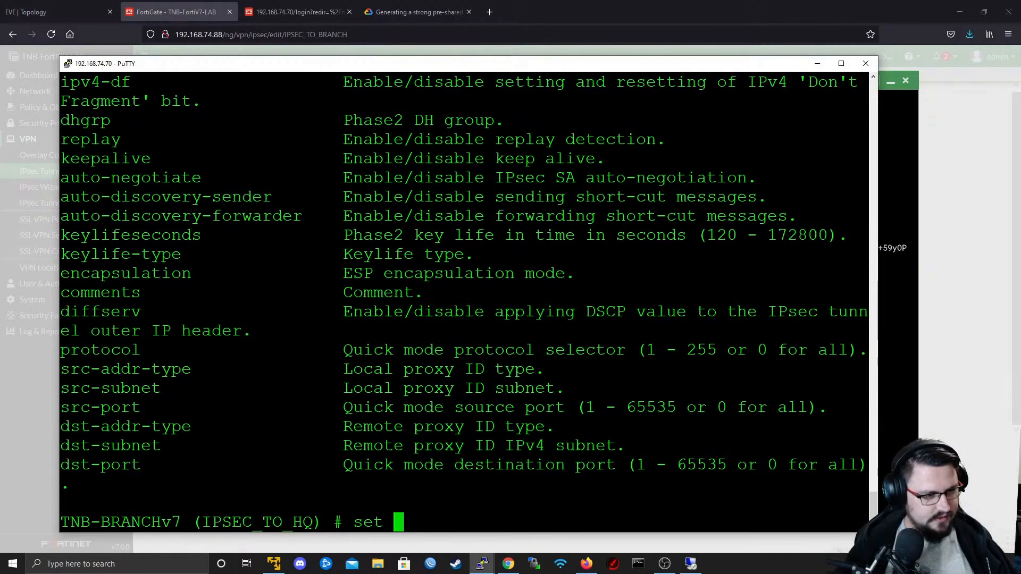
- Check the accepted src-subnet format and set the phase 2 source subnet to 172.22.1.0/24
type("src-addr-type")
key("BackSpace")
key("BackSpace")
key("BackSpace")
key("BackSpace")
key("BackSpace")
key("BackSpace")
key("BackSpace")
key("BackSpace")
key("BackSpace")
type("subnet")
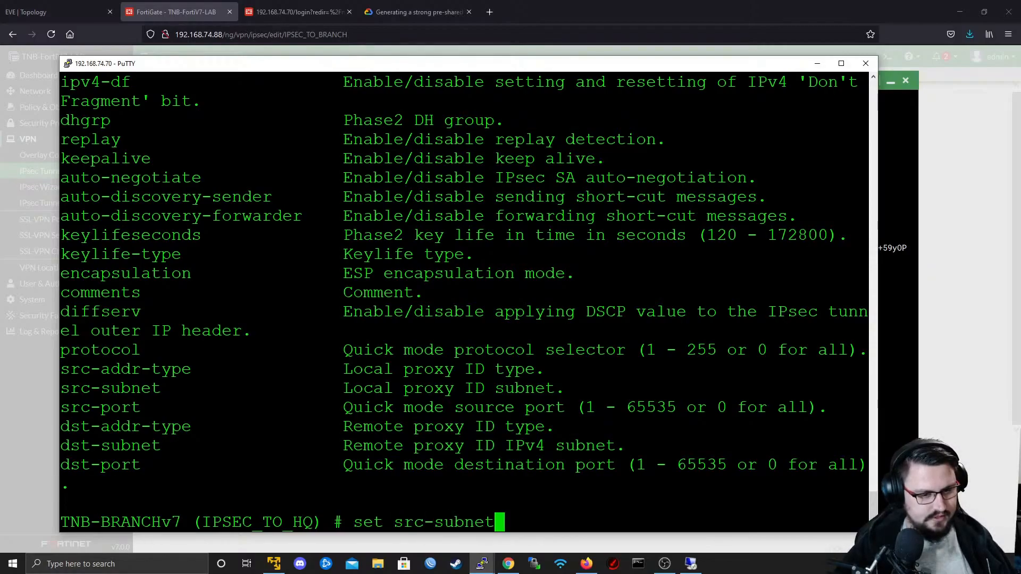
key("question")
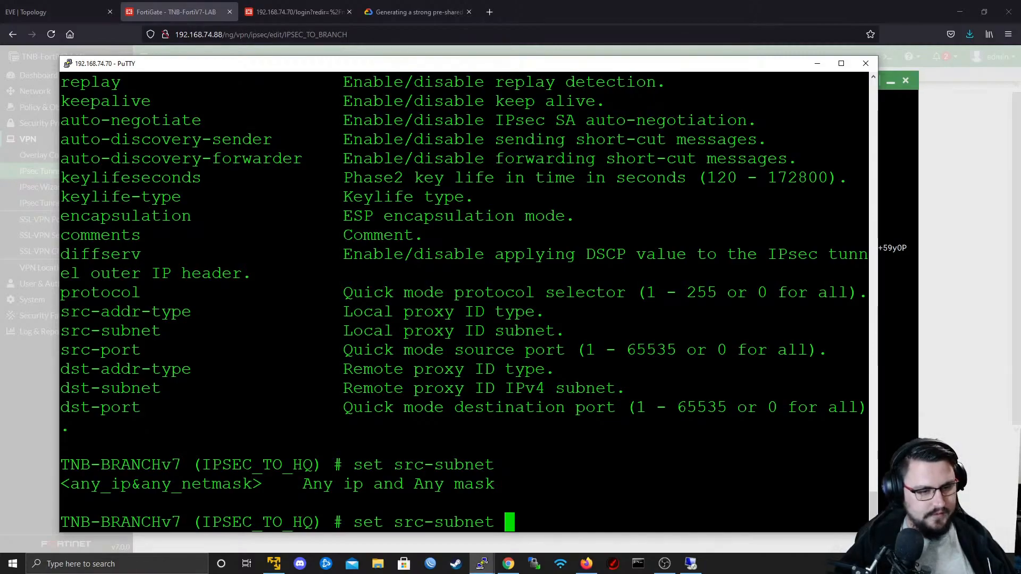
type("172.")
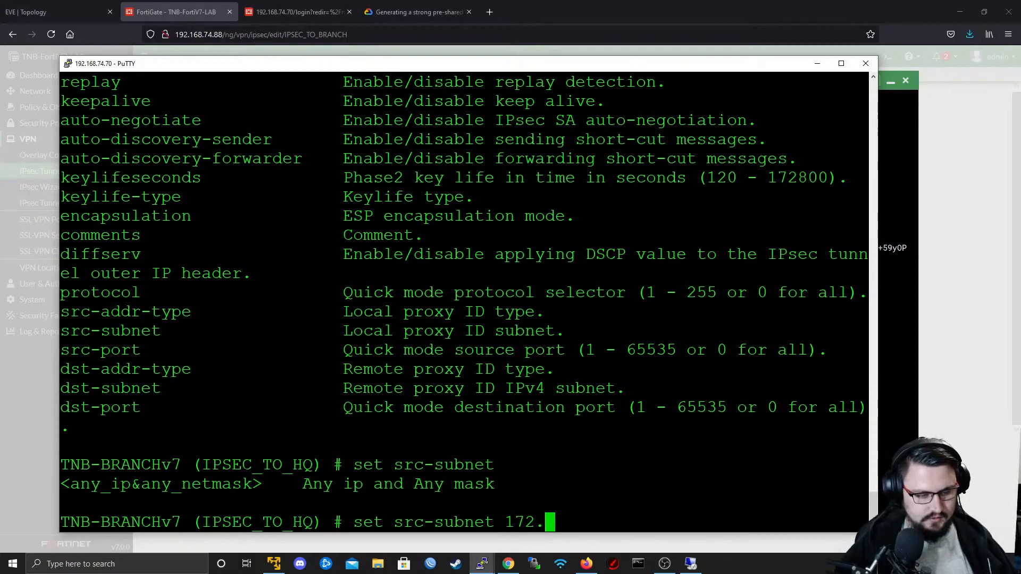
type("22")
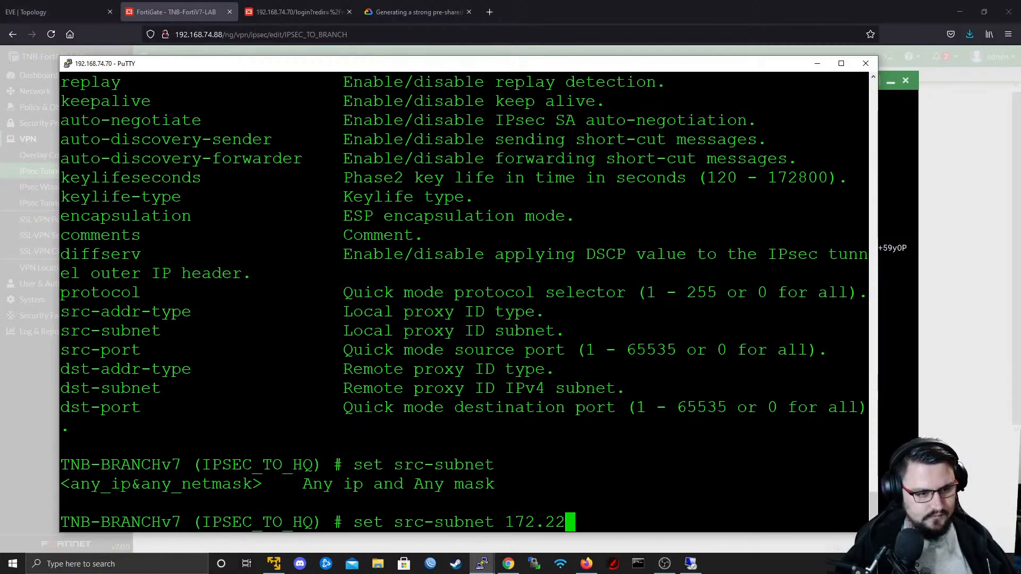
type(".")
type("1.0/24")
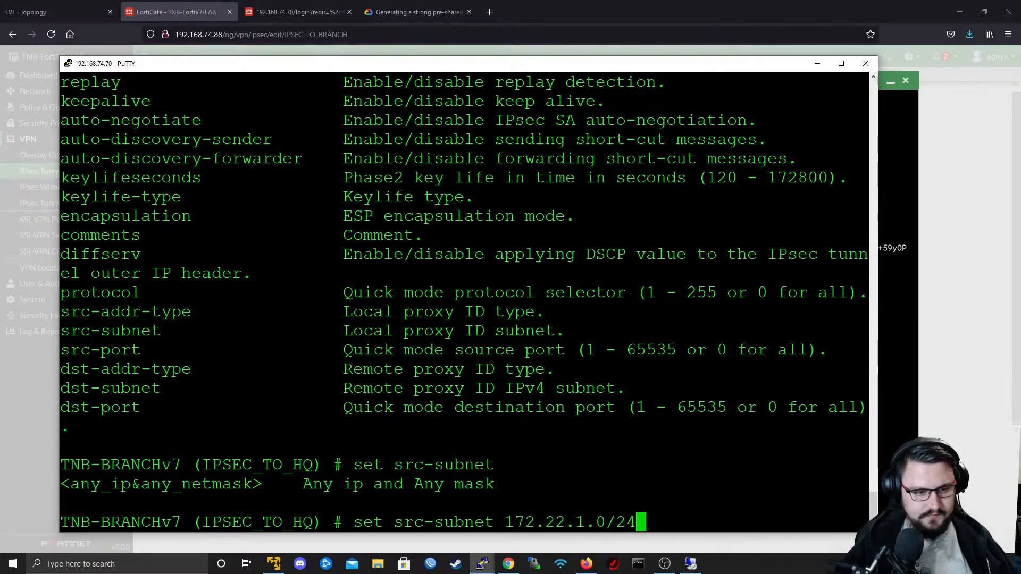
key("Return")
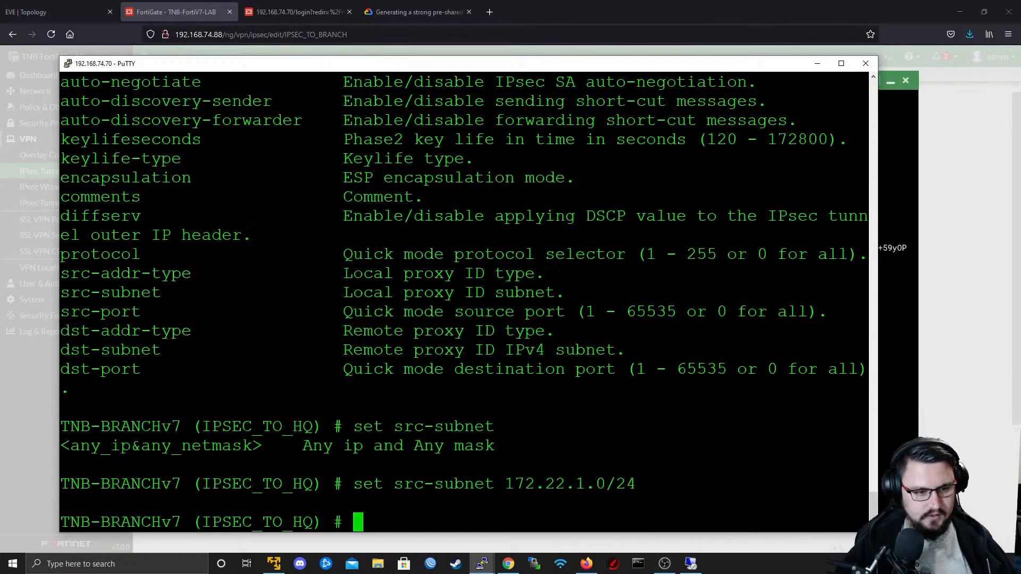
- Set the phase 2 dst-subnet to 10.0.80.0/24 and show the IPSEC_TO_HQ configuration
type("set dst-addr-type")
key("BackSpace")
key("BackSpace")
key("BackSpace")
key("BackSpace")
key("BackSpace")
key("BackSpace")
key("BackSpace")
key("BackSpace")
key("BackSpace")
type("subnet ")
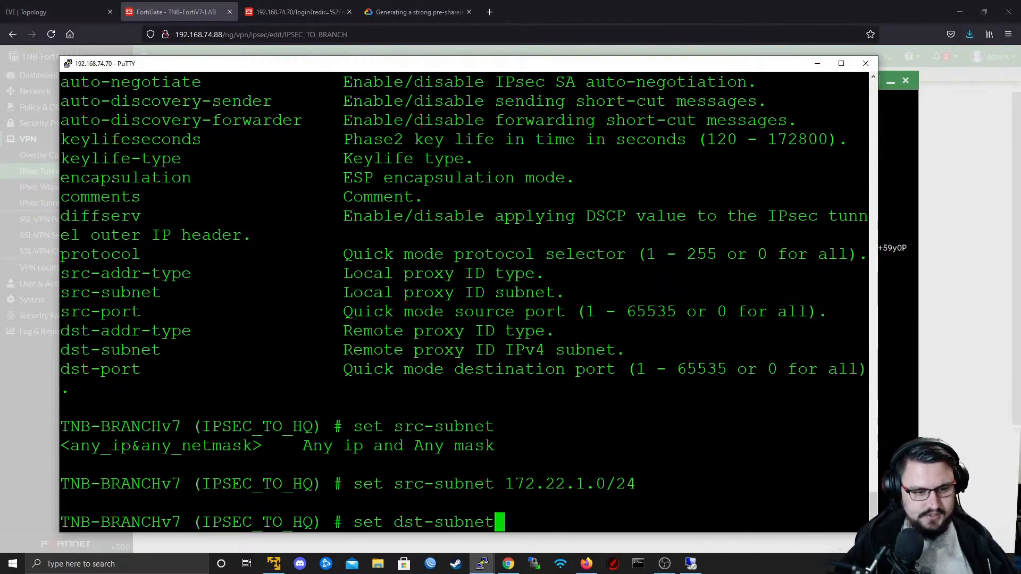
type("1")
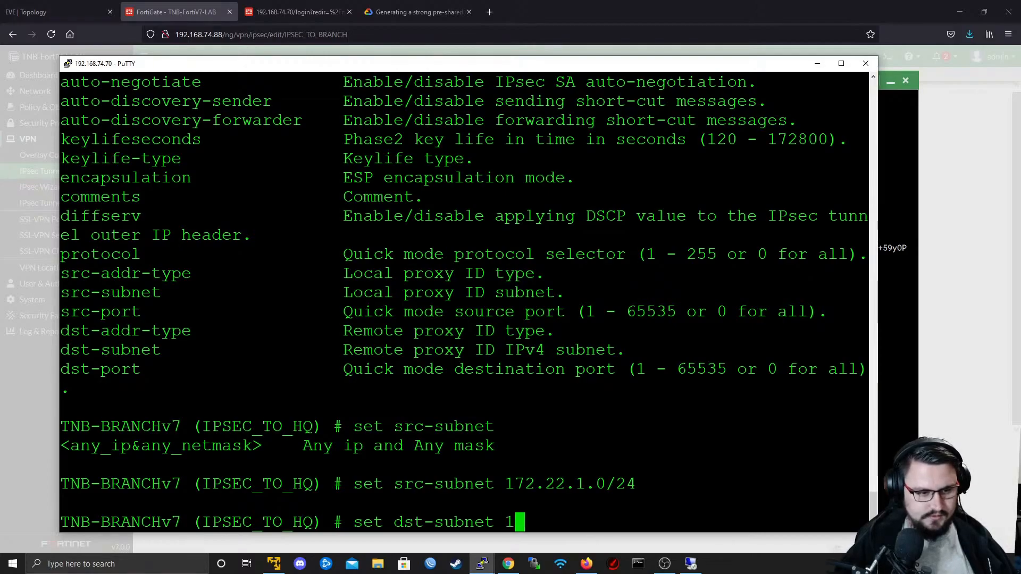
type("0.0.80.0/24")
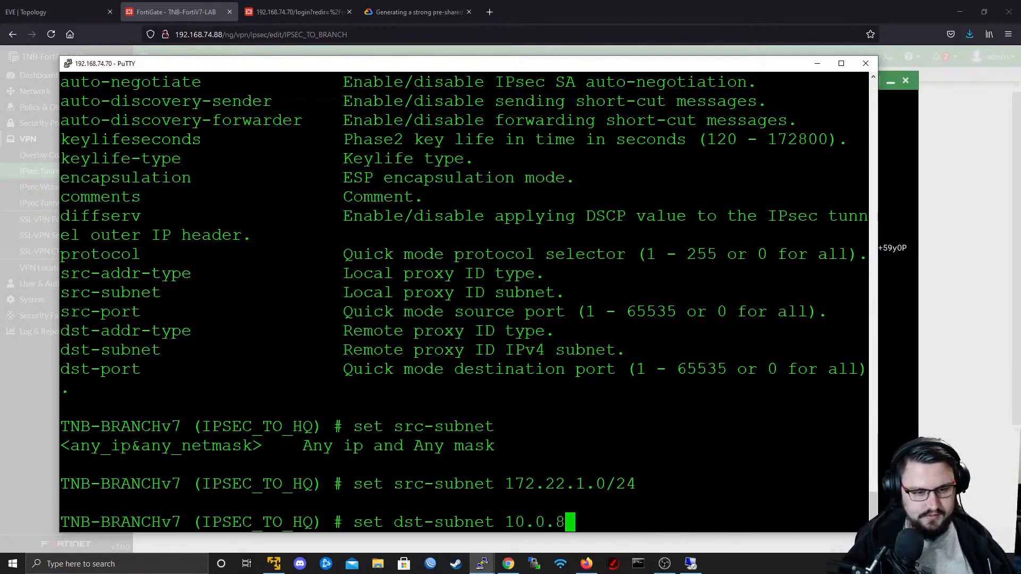
key("Return")
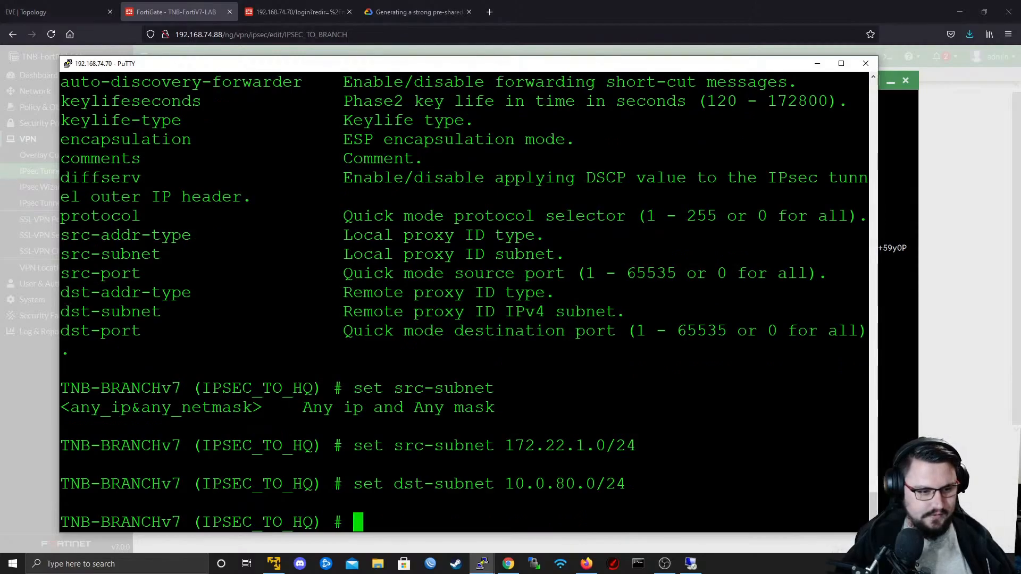
type("show")
key("Return")
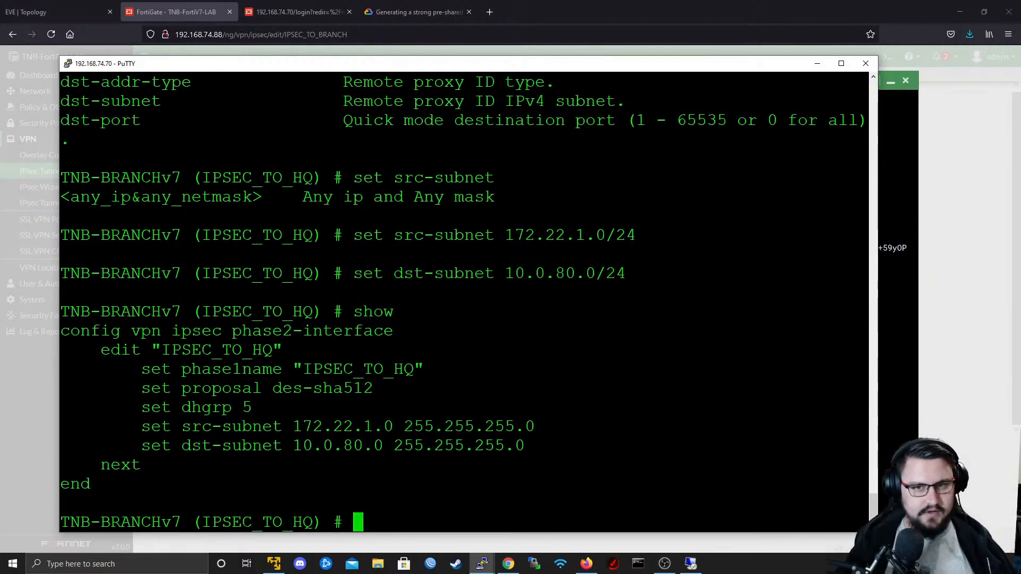
- Switch to the TNB-FortiV7-LAB CLI console in Firefox and end its phase1-interface configuration
key("alt+Tab")
key("Return")
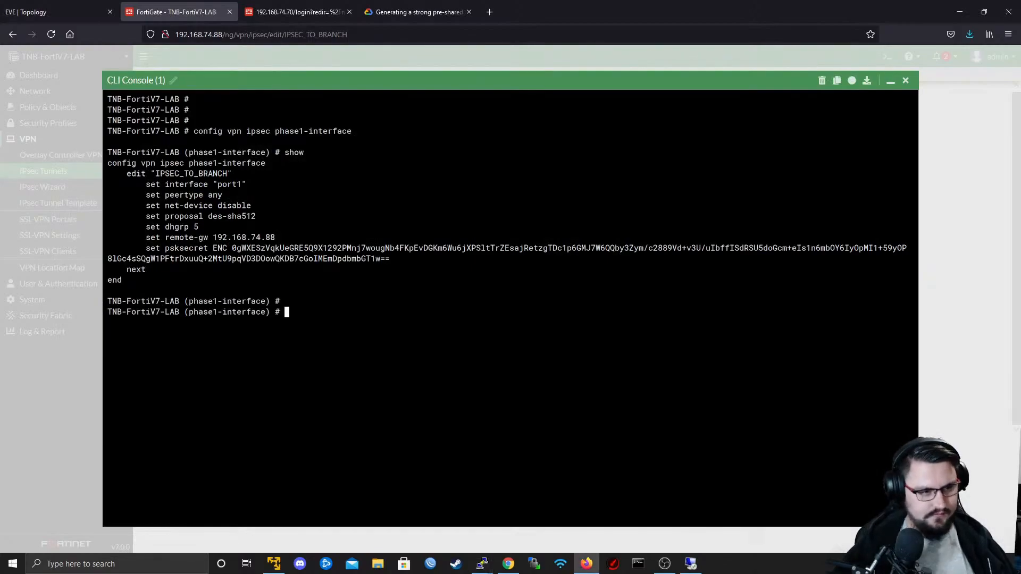
type("end")
key("Return")
- Enter the vpn ipsec phase2-interface configuration on TNB-FortiV7-LAB and show its settings
type("con")
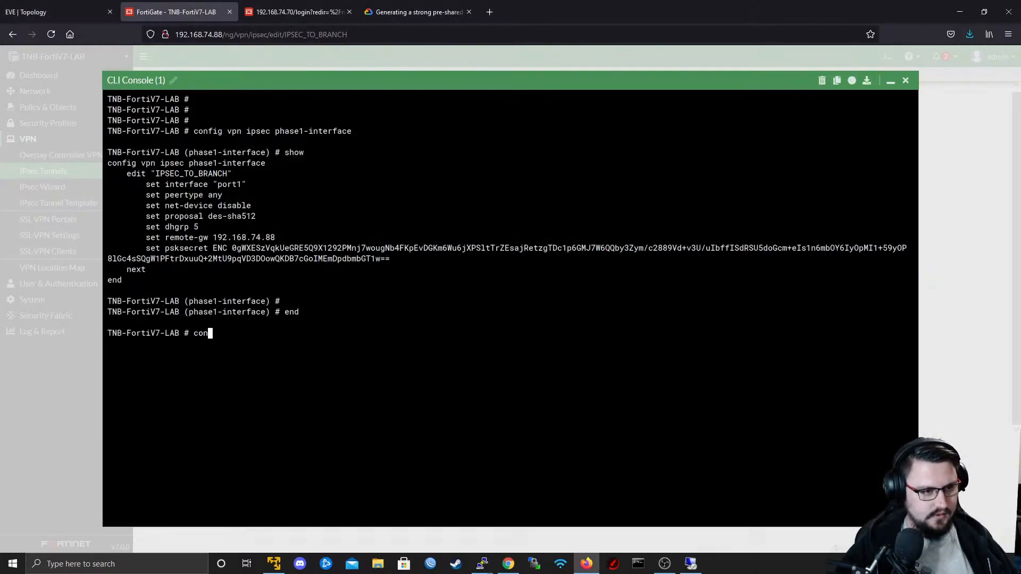
type("fig system")
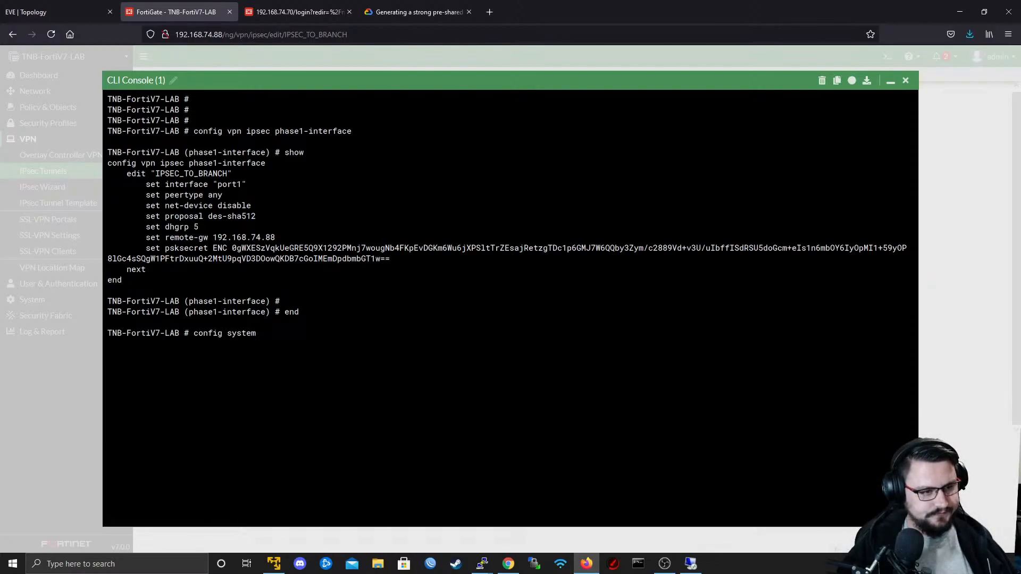
key("BackSpace")
key("BackSpace")
key("BackSpace")
key("BackSpace")
key("BackSpace")
key("BackSpace")
type("vpn ")
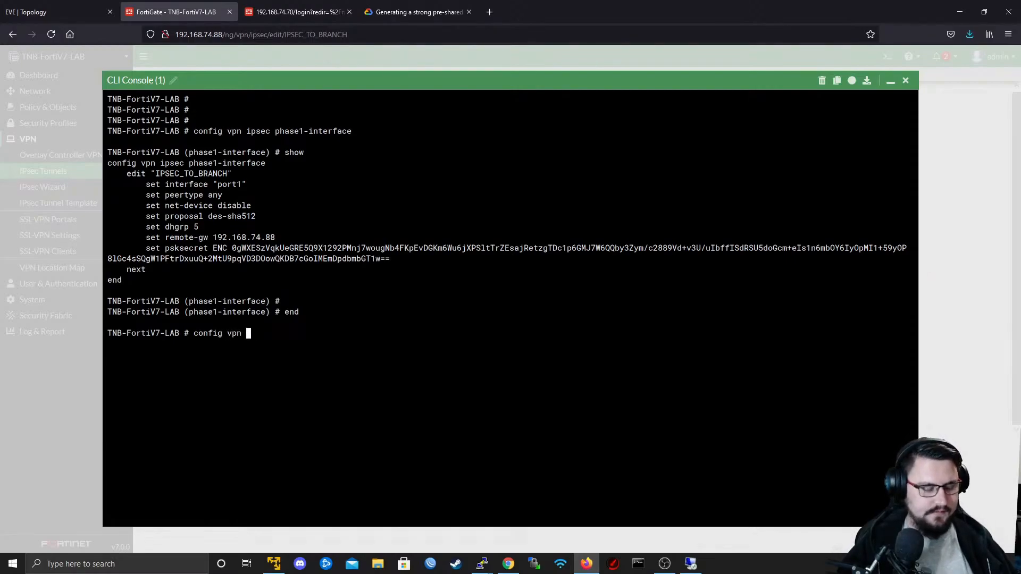
type("ipsec p")
key("Tab")
key("Tab")
key("Tab")
key("Tab")
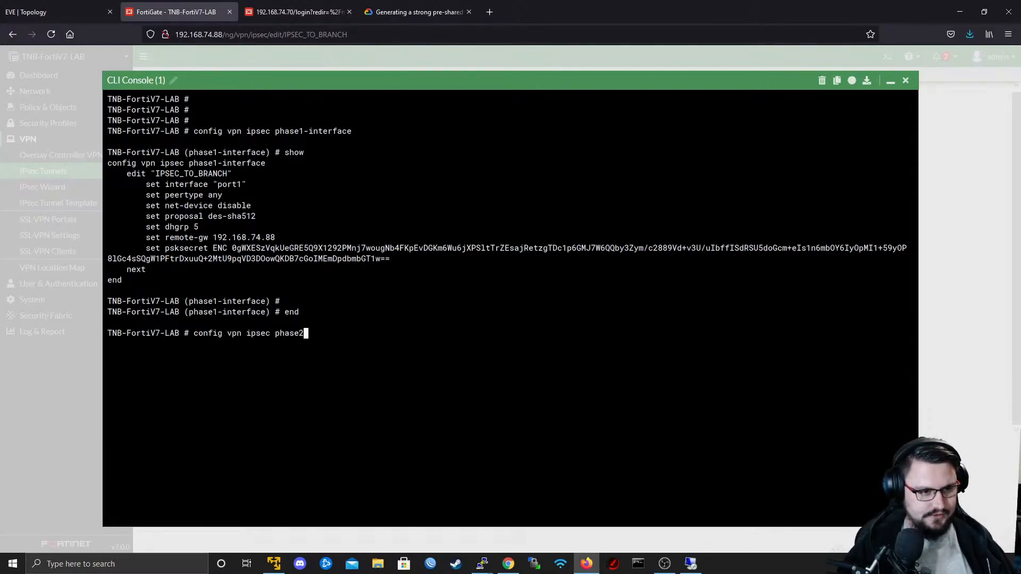
key("Return")
type("show")
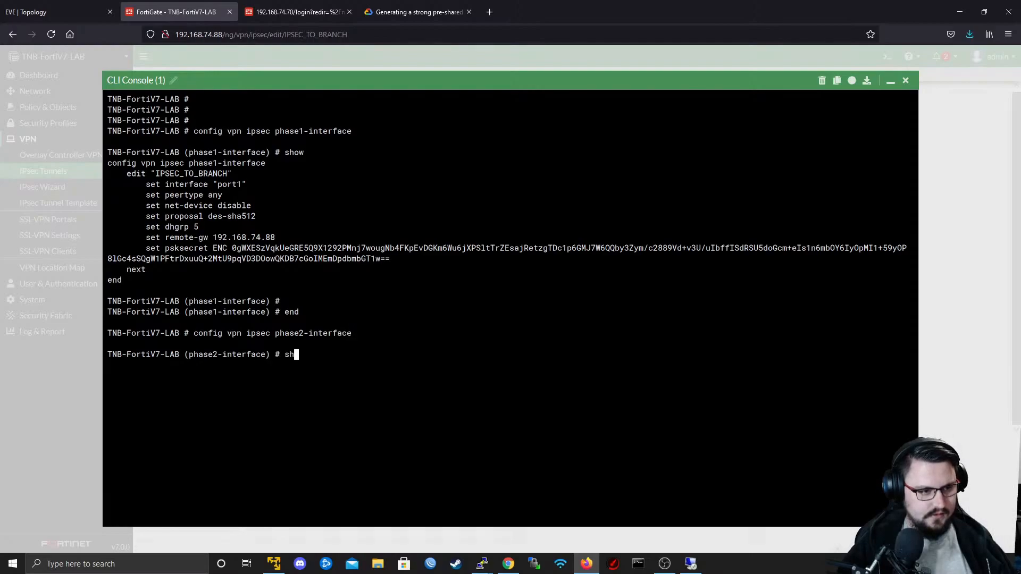
key("Return")
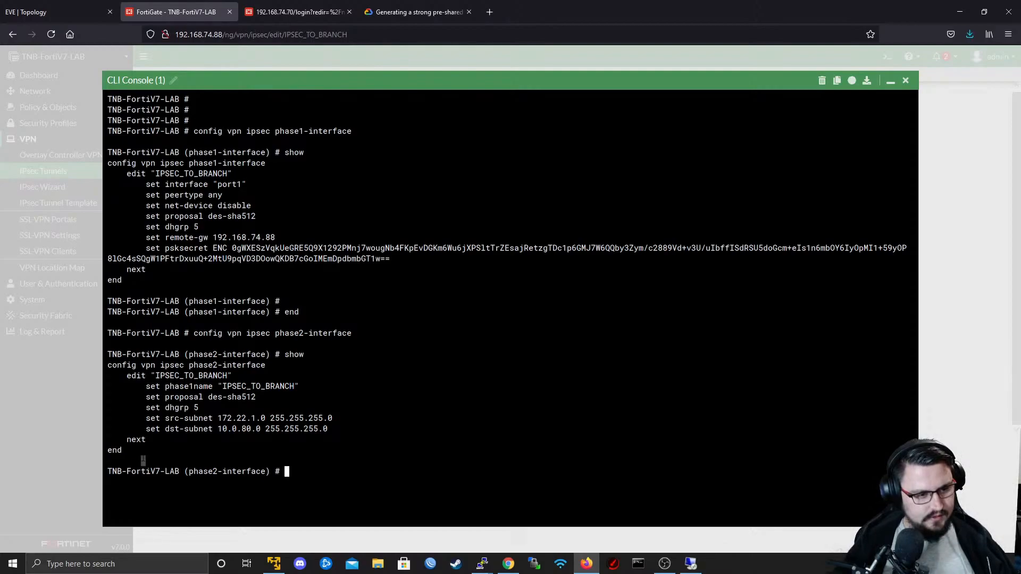
left_click_drag(143, 462, 124, 430)
left_click(123, 430)
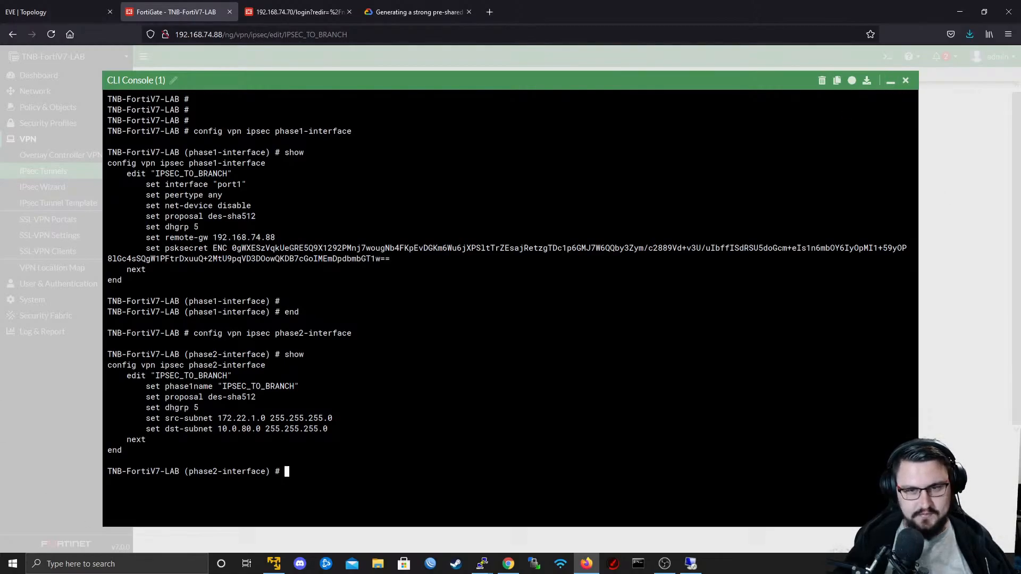
- Close the CLI console and move 10.0.80.0/255.255.255.0 from the remote to the local address of the IPSEC_TO_BRANCH phase 2 selector
left_click(906, 81)
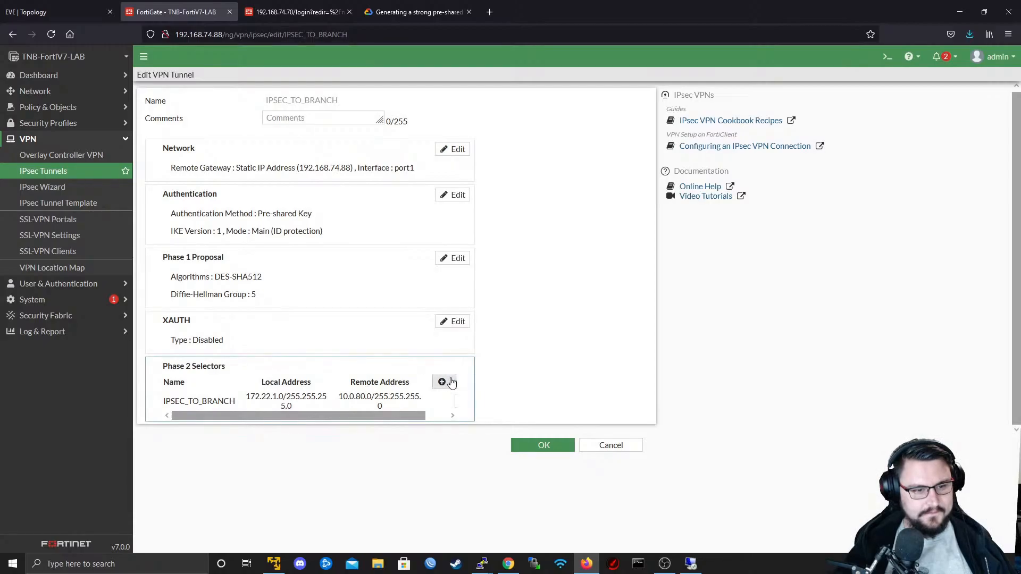
left_click_drag(407, 415, 436, 416)
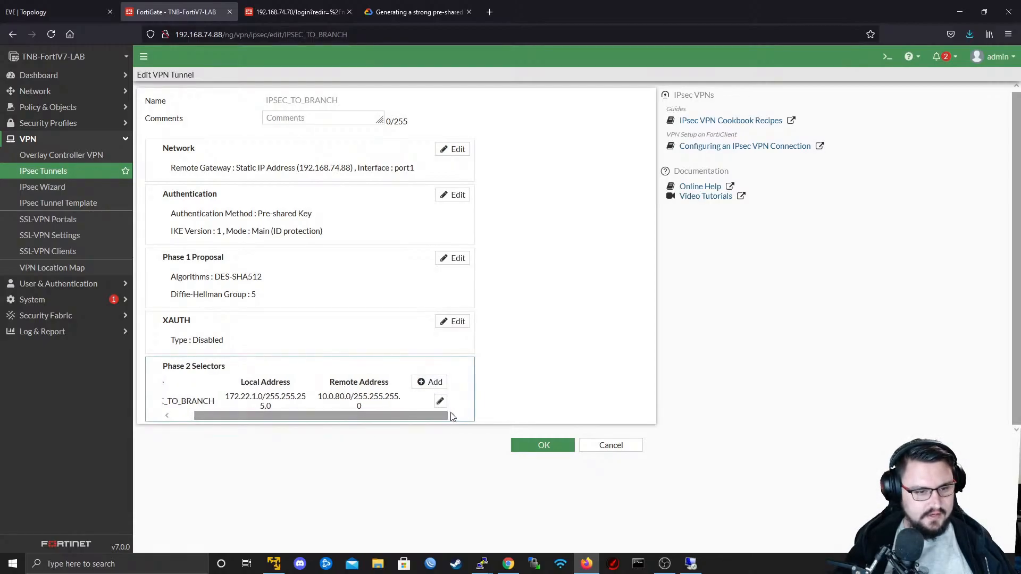
left_click(445, 404)
triple_click(353, 490)
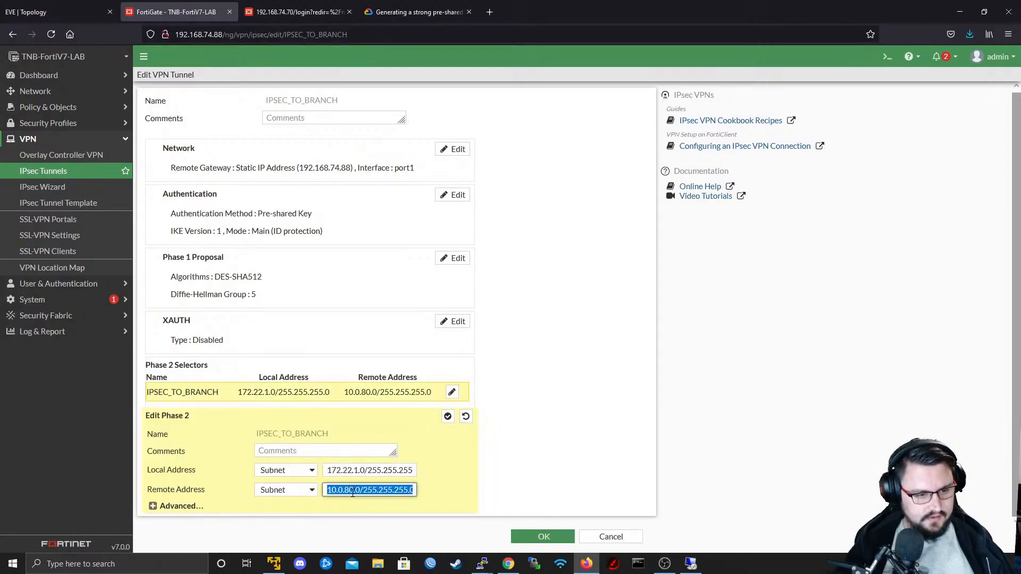
key("ctrl+x")
triple_click(367, 470)
key("ctrl+v")
- Set the phase 2 selector's remote address to 172.22.1.0/24 and save the IPSEC_TO_BRANCH tunnel
left_click(358, 490)
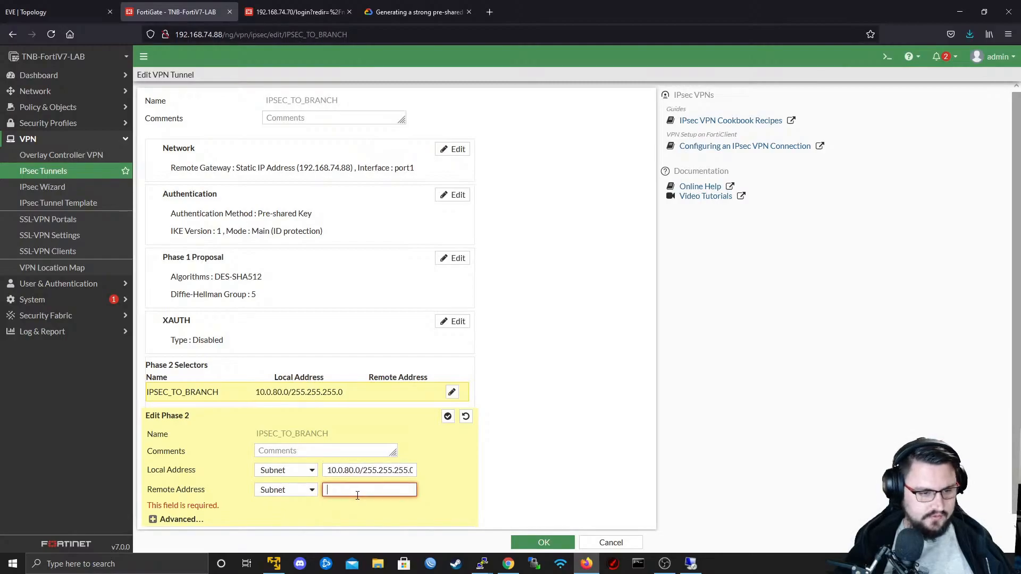
type("1")
key("BackSpace")
type("1")
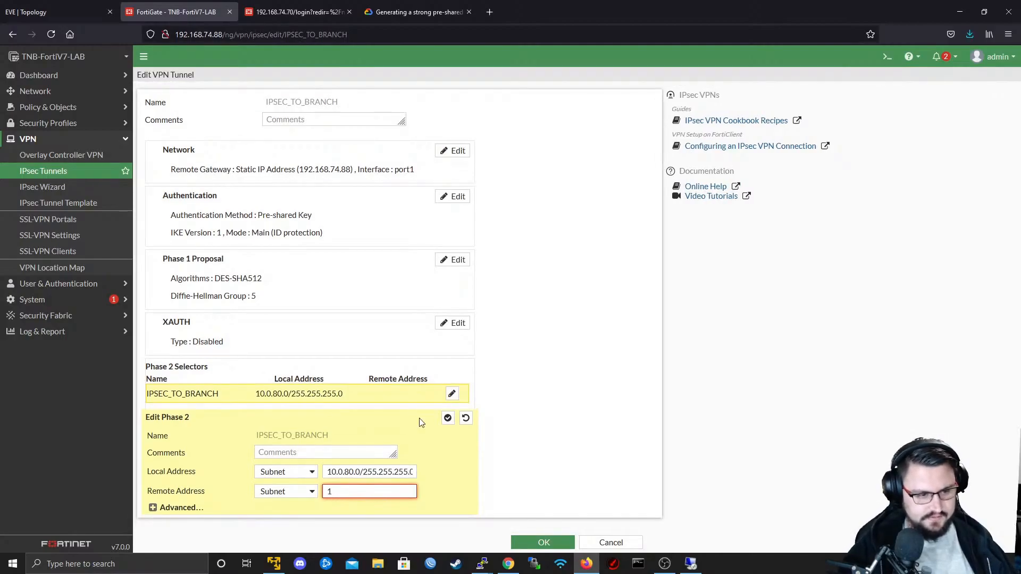
type("22.22.1.0/24")
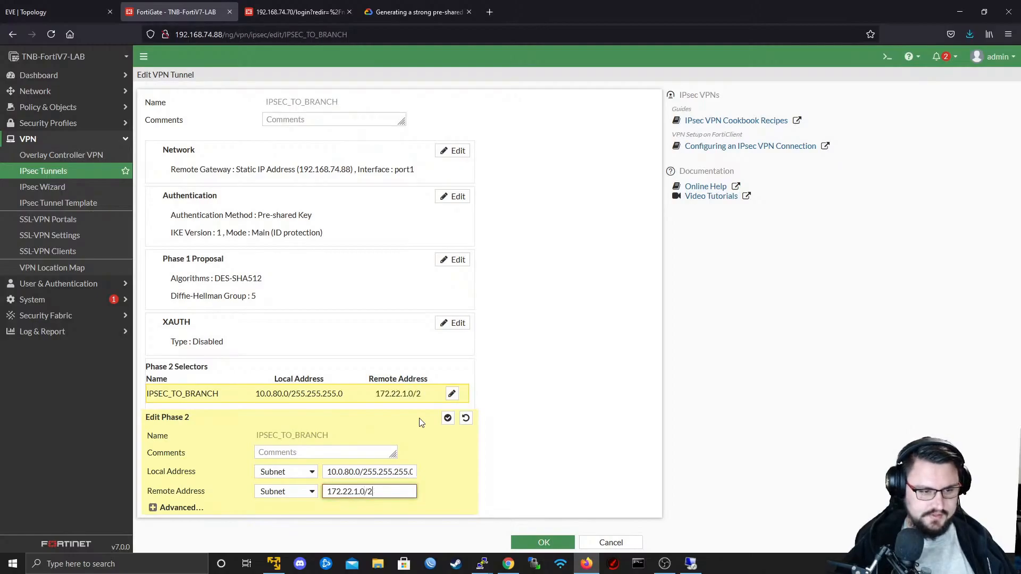
left_click(447, 419)
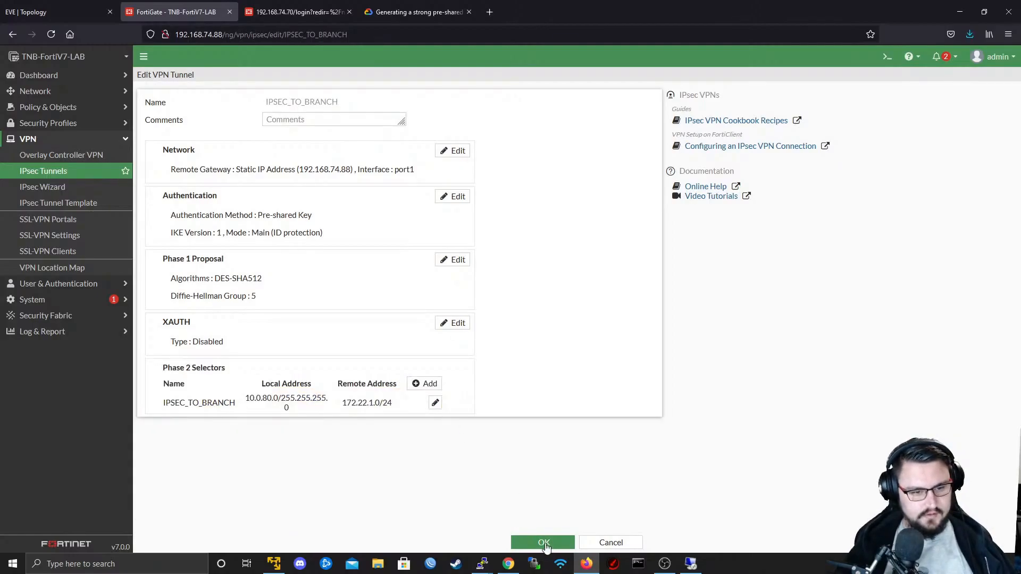
left_click(543, 543)
- Switch to the TNB-BRANCHv7 PuTTY session and end its phase2-interface configuration
key("alt+Tab")
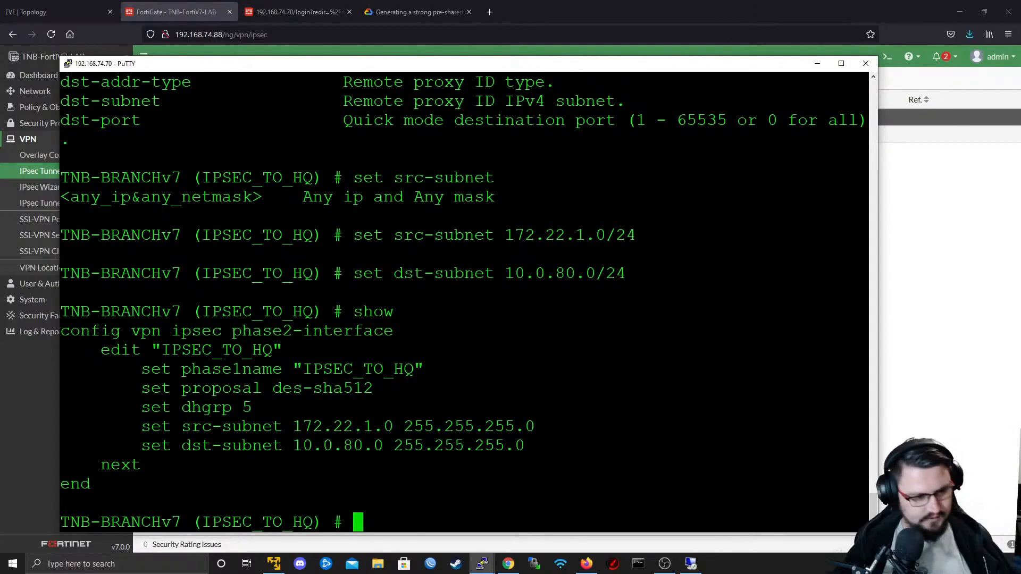
key("Return")
key("Return")
type("end")
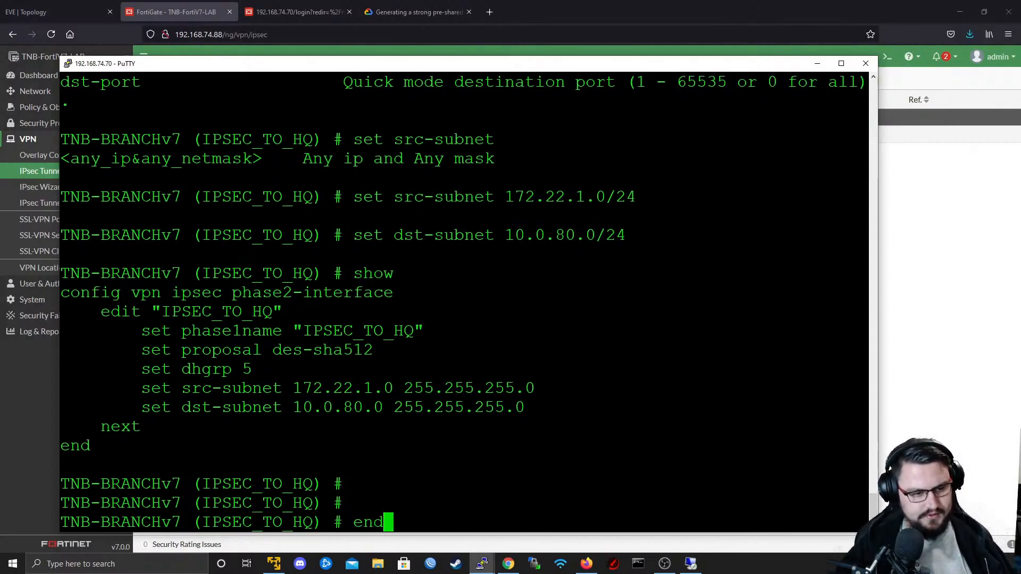
key("Return")
key("Return")
key("Return")
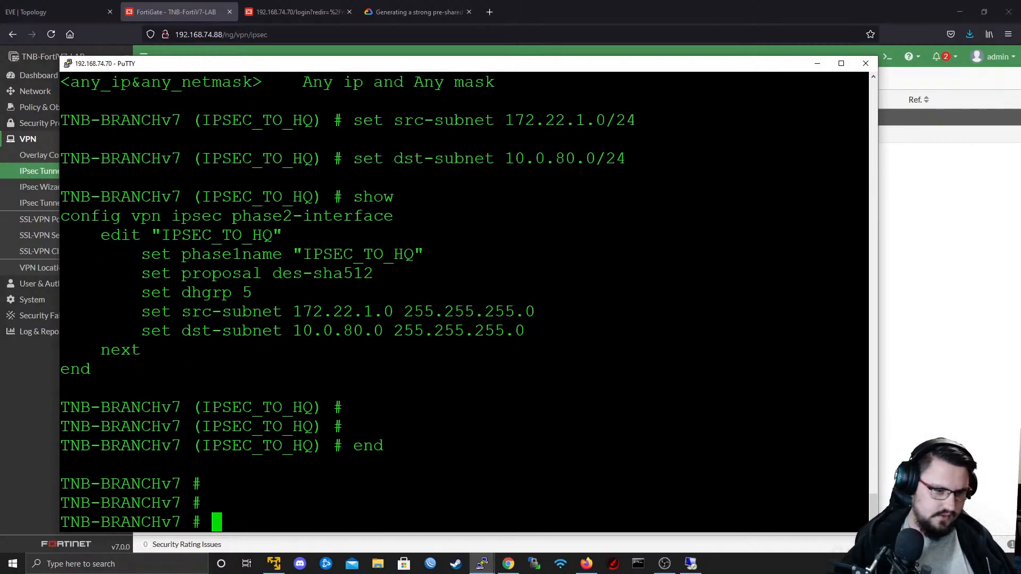
- Return to Firefox and show the IPsec monitor of the TNB-FortiV7-LAB network dashboard at full size
left_click(983, 233)
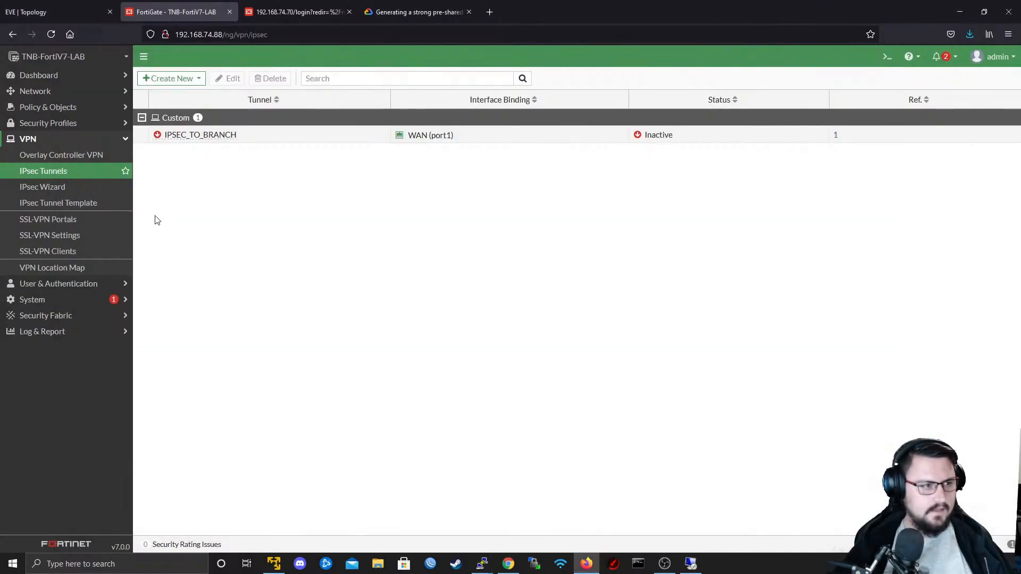
left_click(42, 91)
left_click(42, 76)
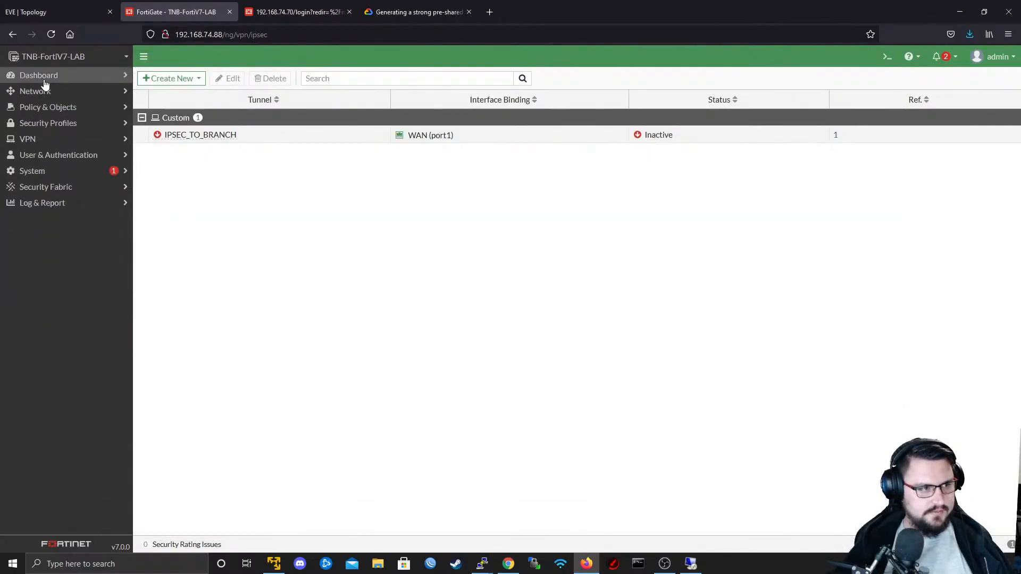
left_click(56, 122)
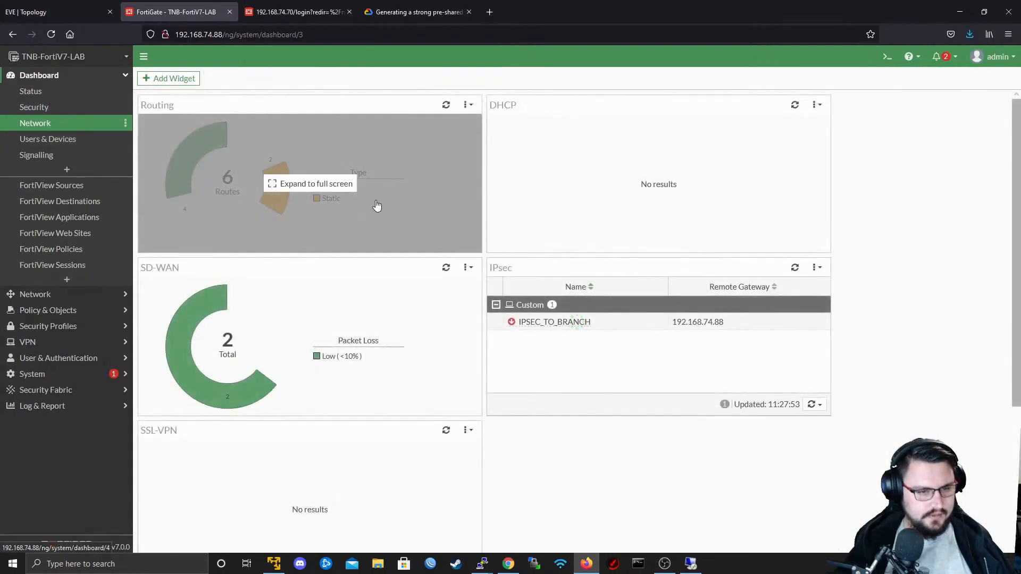
left_click(664, 334)
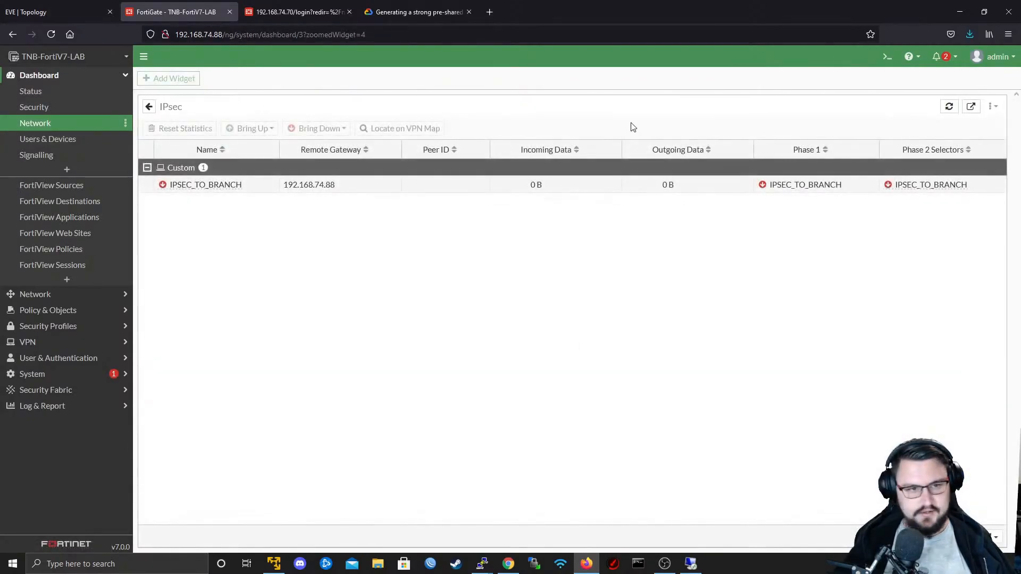
- Try to bring up all phase 2 selectors of the IPSEC_TO_BRANCH tunnel
right_click(532, 192)
mouse_move(564, 212)
left_click(696, 237)
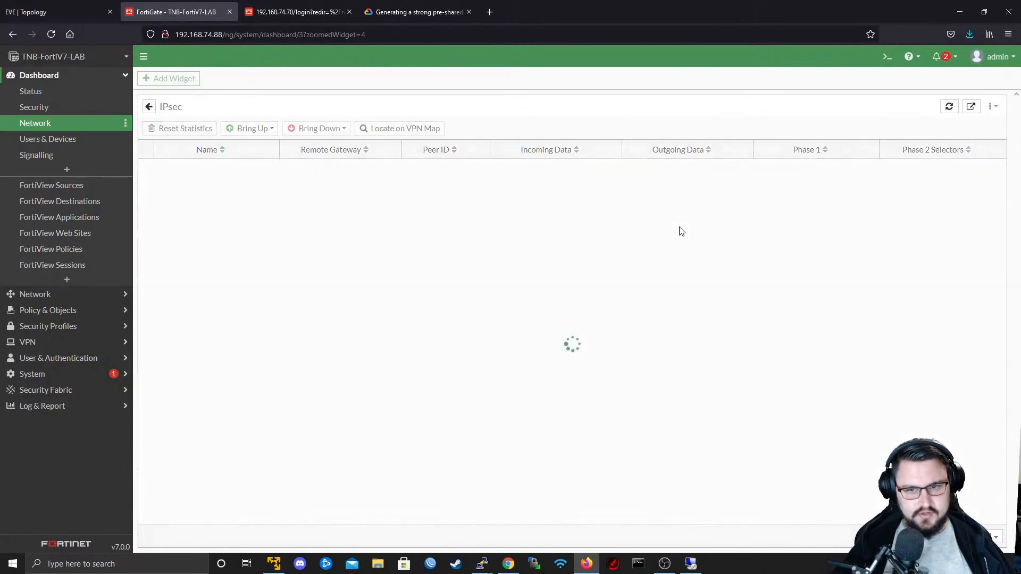
right_click(663, 189)
mouse_move(683, 211)
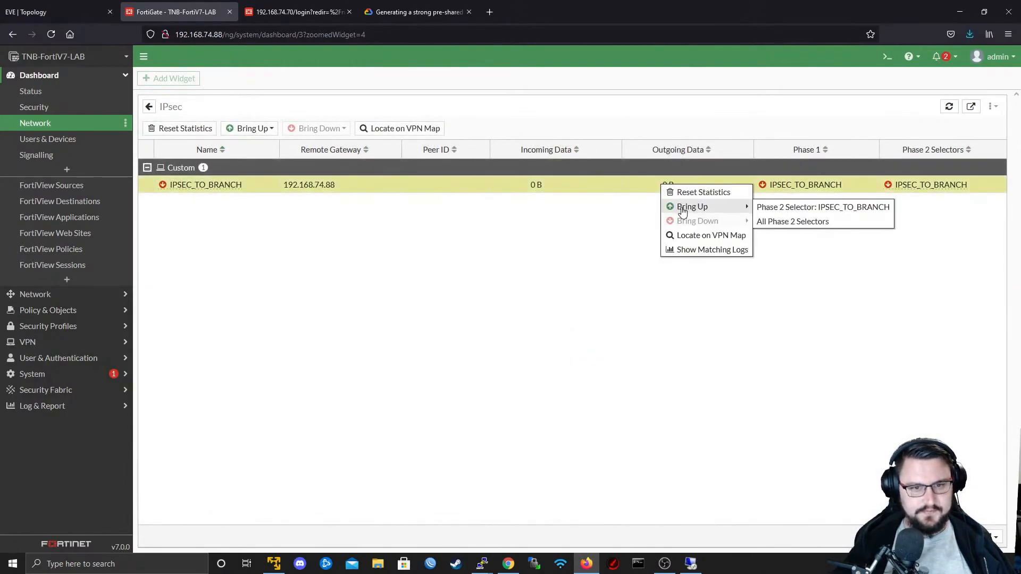
left_click(801, 222)
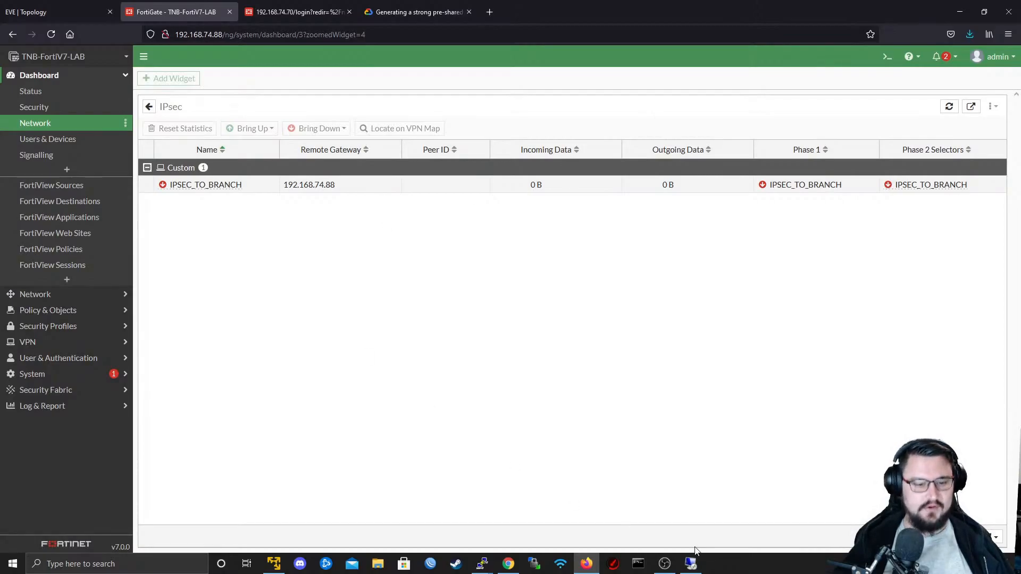
- Switch to the TNB-FortiV7-LAB PuTTY console, log in as admin with the account password, and move the window higher on the screen
mouse_move(484, 568)
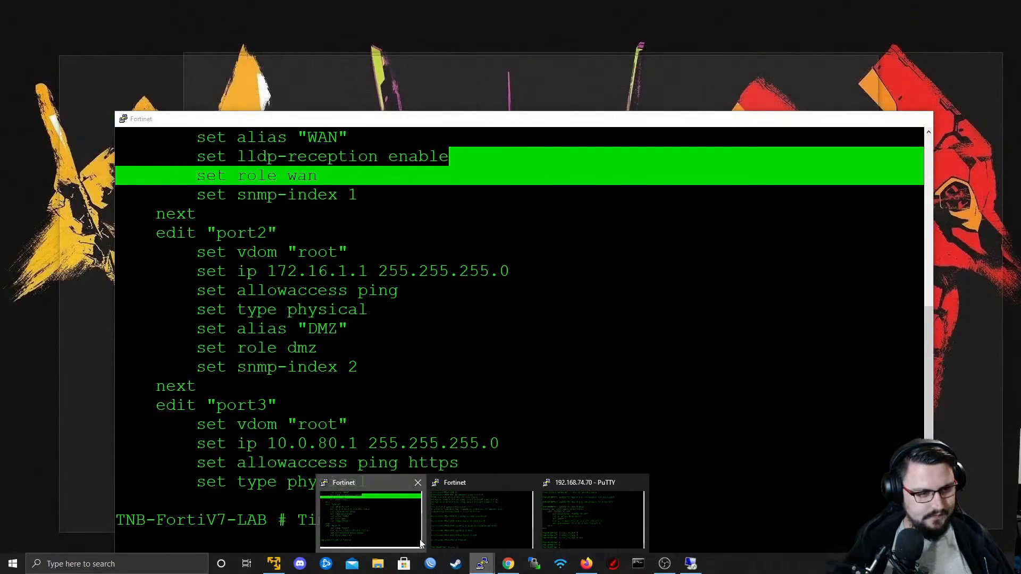
left_click(420, 539)
key("Return")
key("Return")
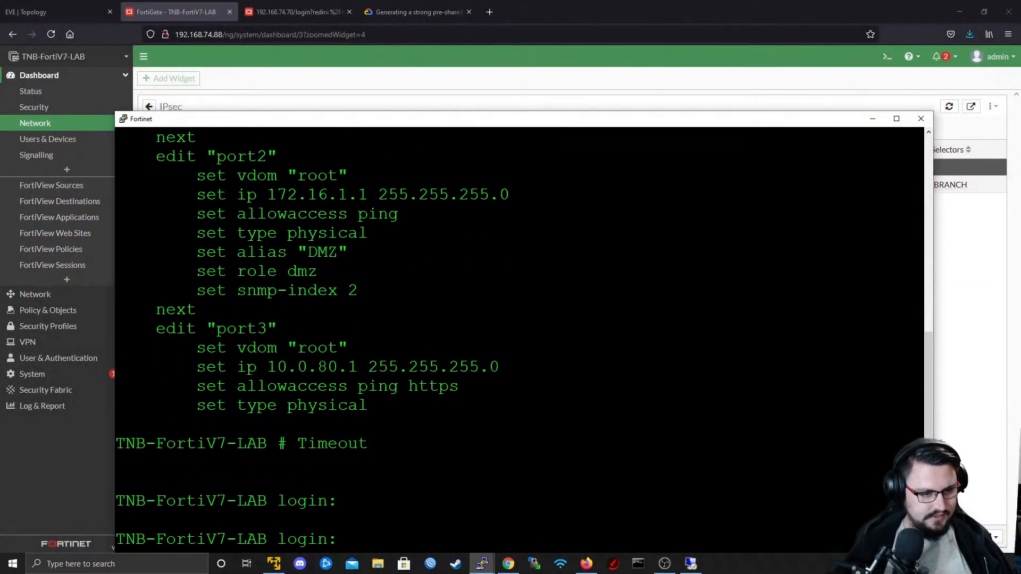
type("admin")
key("Return")
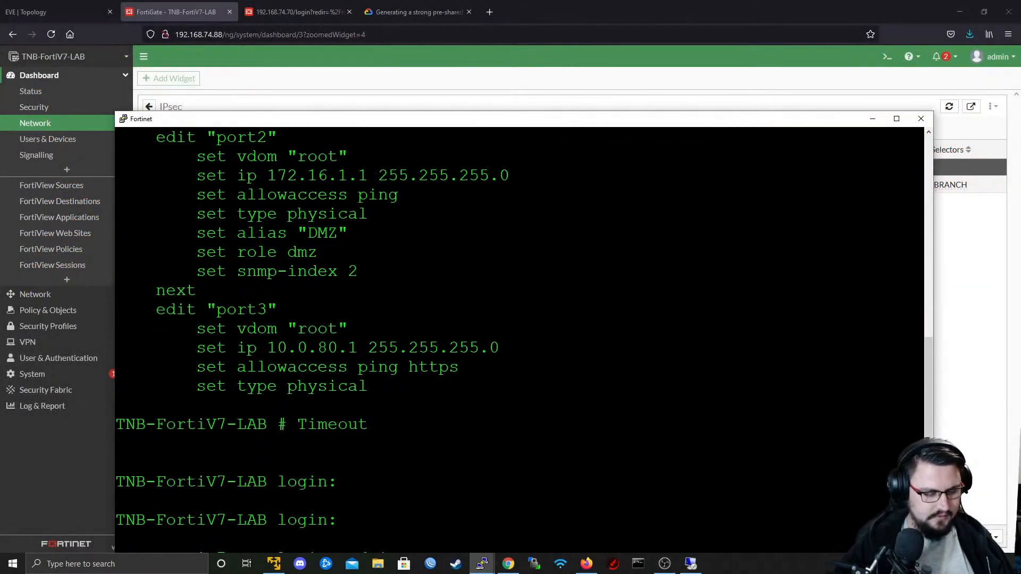
key("Return")
left_click_drag(334, 118, 337, 16)
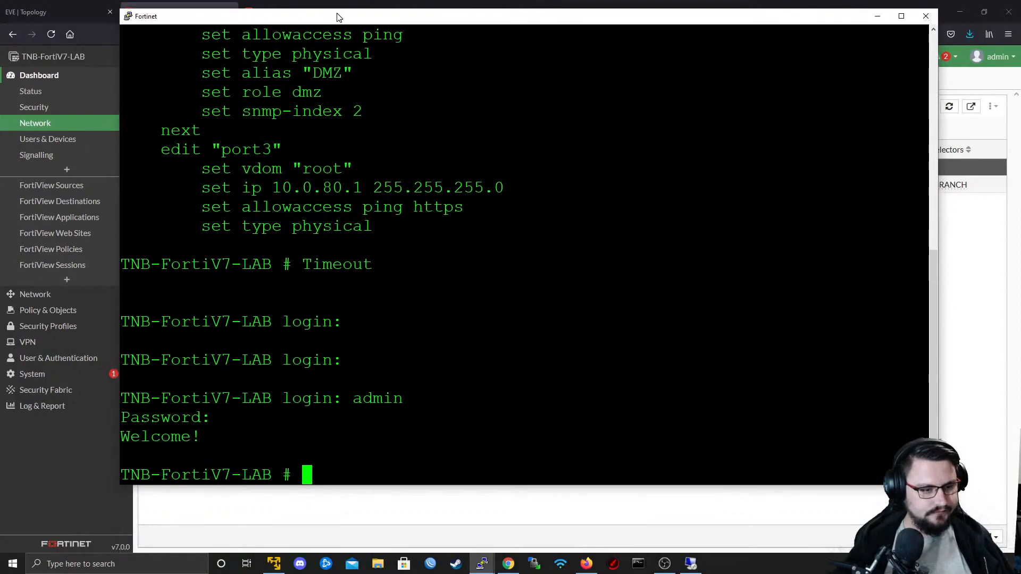
- Set IKE debugging on TNB-FortiV7-LAB with "diagnose debug application ike -1"
key("Return")
key("Return")
key("Return")
key("Return")
type("d")
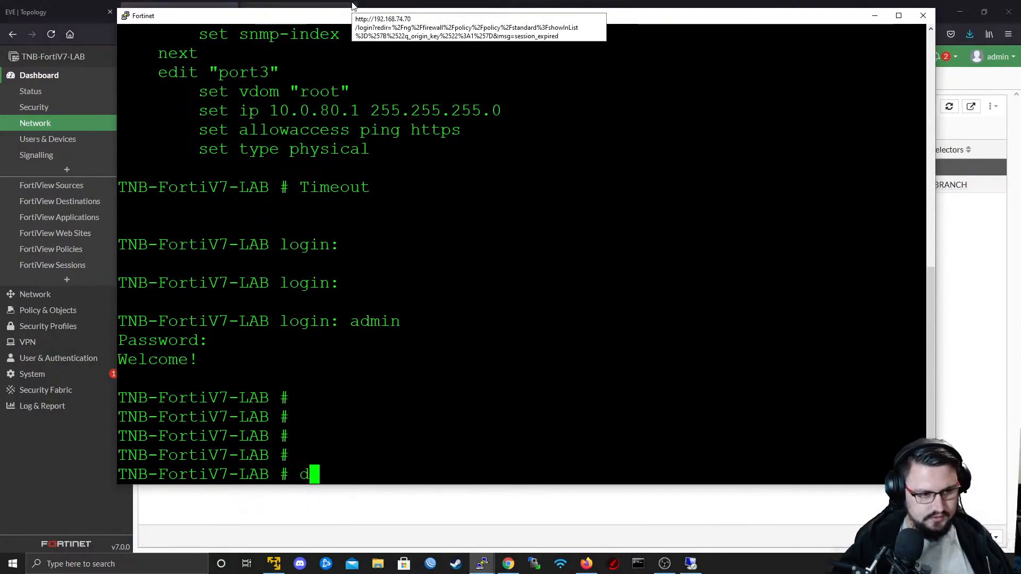
type("iagnose debug application ike -1")
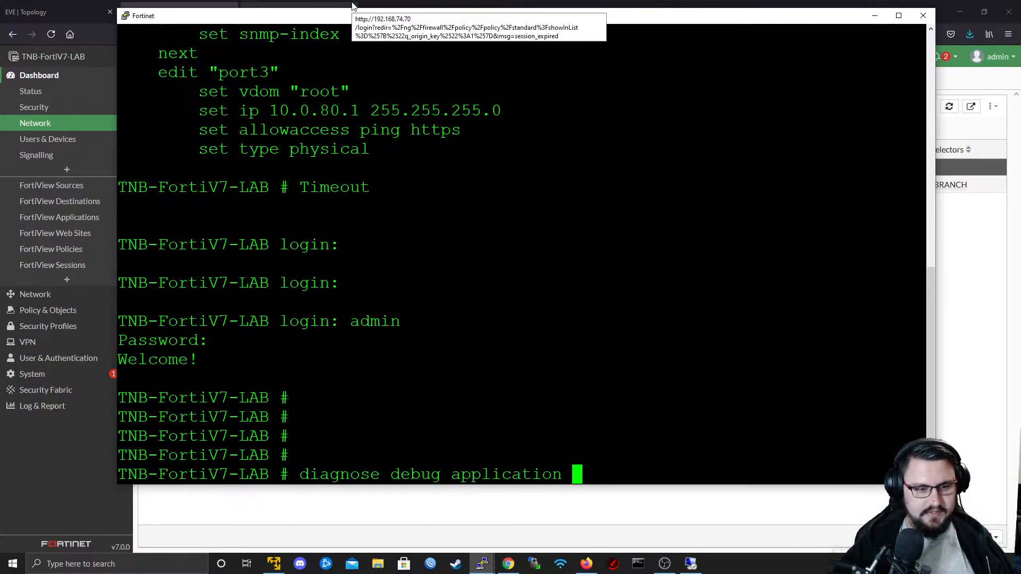
key("Return")
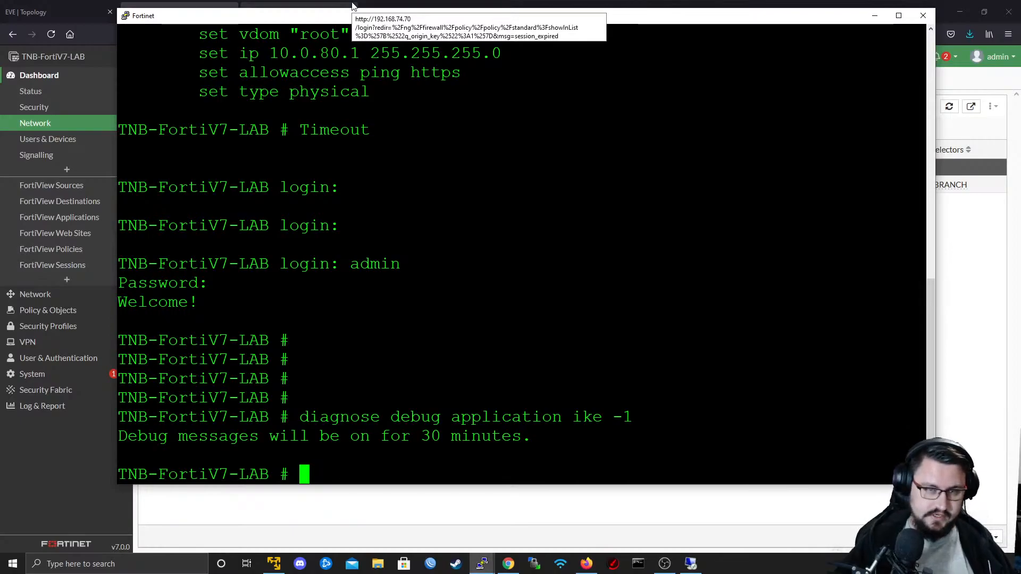
- Start the debug output on TNB-FortiV7-LAB with "diagnose debug enable"
type("d")
key("Tab")
type("en")
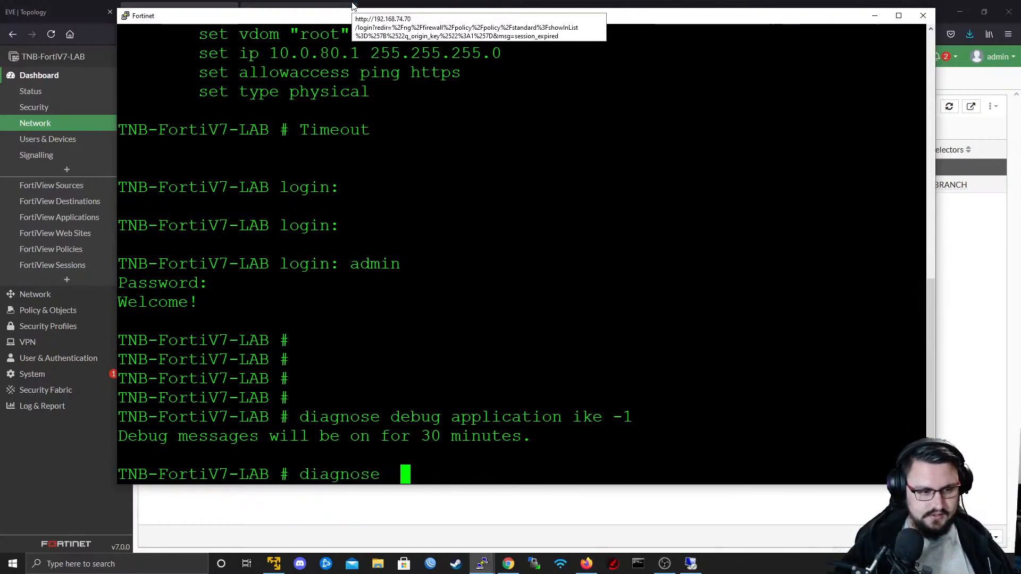
key("Tab")
key("BackSpace")
key("BackSpace")
key("BackSpace")
key("BackSpace")
key("BackSpace")
key("BackSpace")
key("BackSpace")
key("BackSpace")
key("BackSpace")
key("BackSpace")
key("BackSpace")
key("BackSpace")
key("BackSpace")
key("BackSpace")
key("BackSpace")
key("BackSpace")
key("BackSpace")
key("BackSpace")
key("BackSpace")
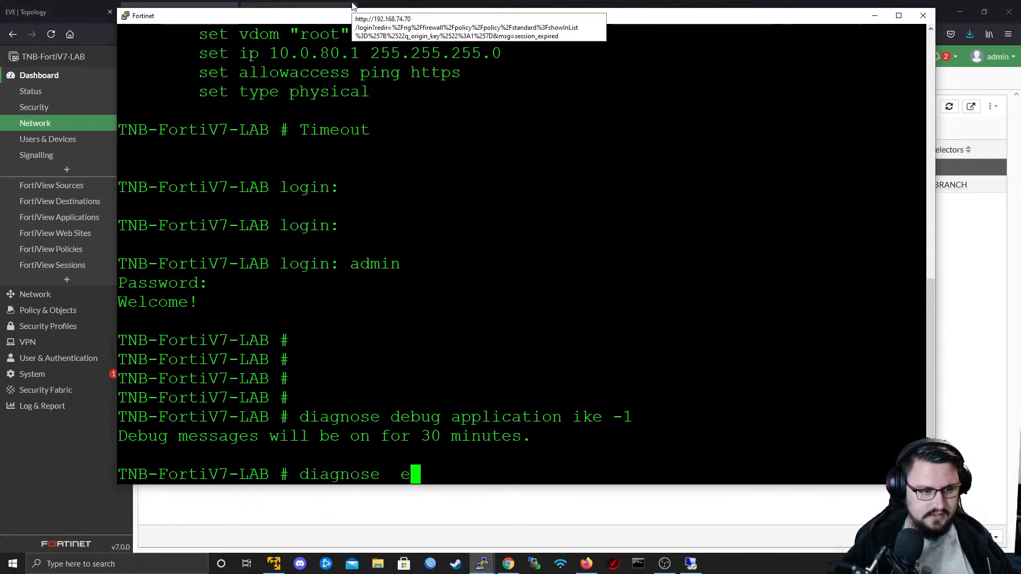
type("d")
key("Tab")
type("de")
key("Tab")
type("e")
key("Tab")
key("Return")
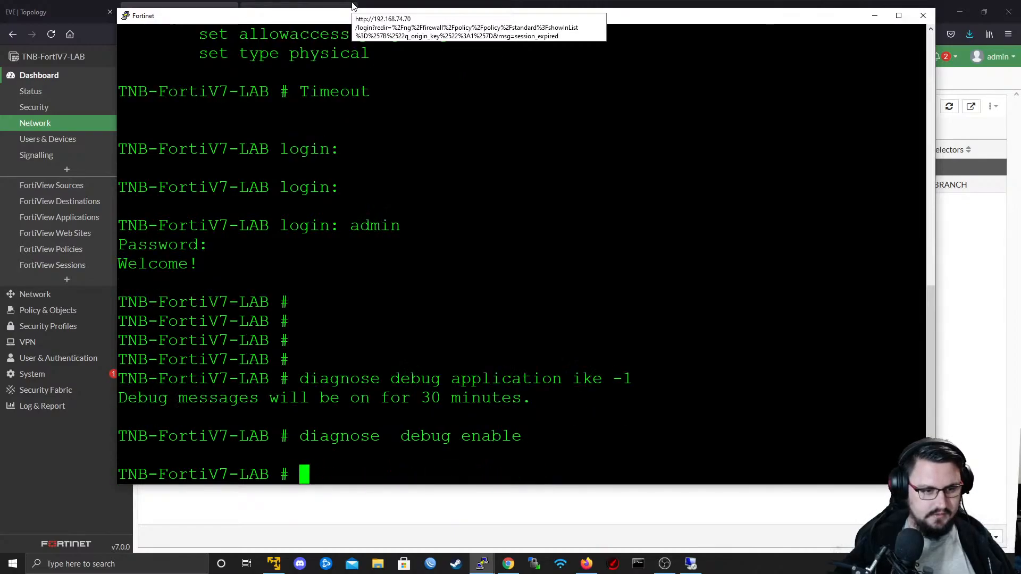
key("Return")
key("Return")
key("Return")
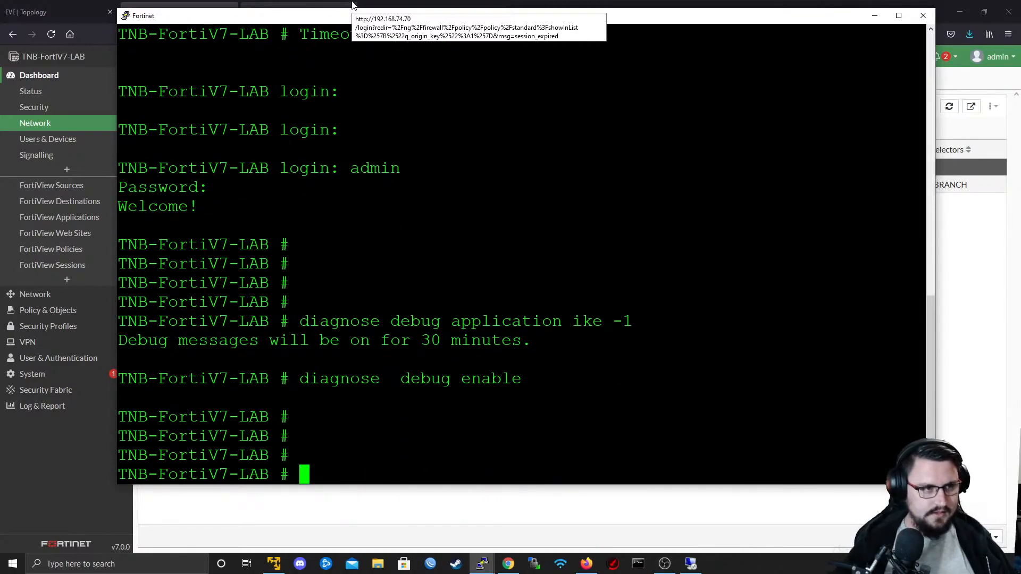
- In Firefox, try to bring up the IPSEC_TO_BRANCH phase 2 selector, and return to the PuTTY debug console
left_click(453, 532)
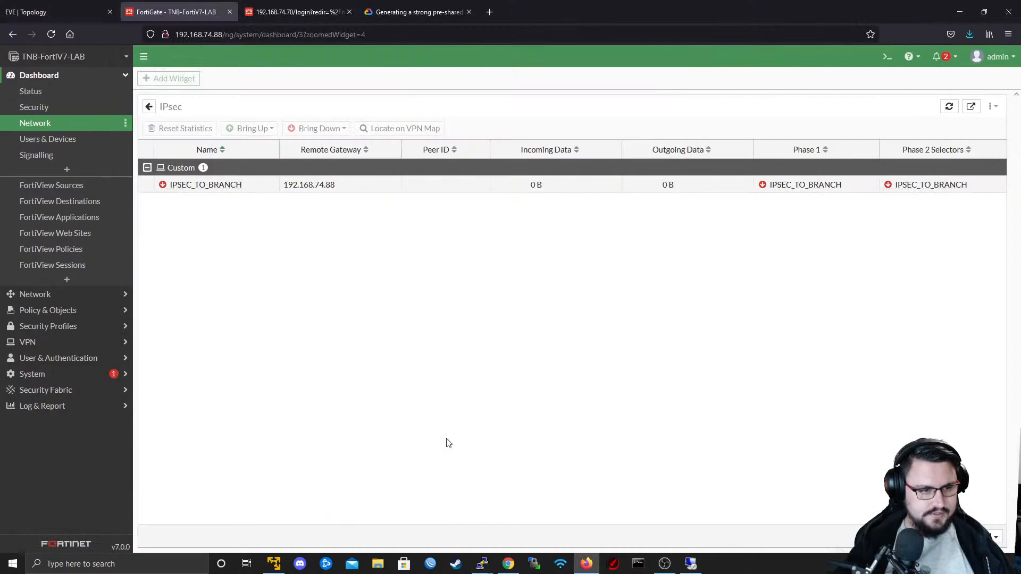
right_click(383, 185)
mouse_move(417, 202)
left_click(527, 204)
key("alt+Tab")
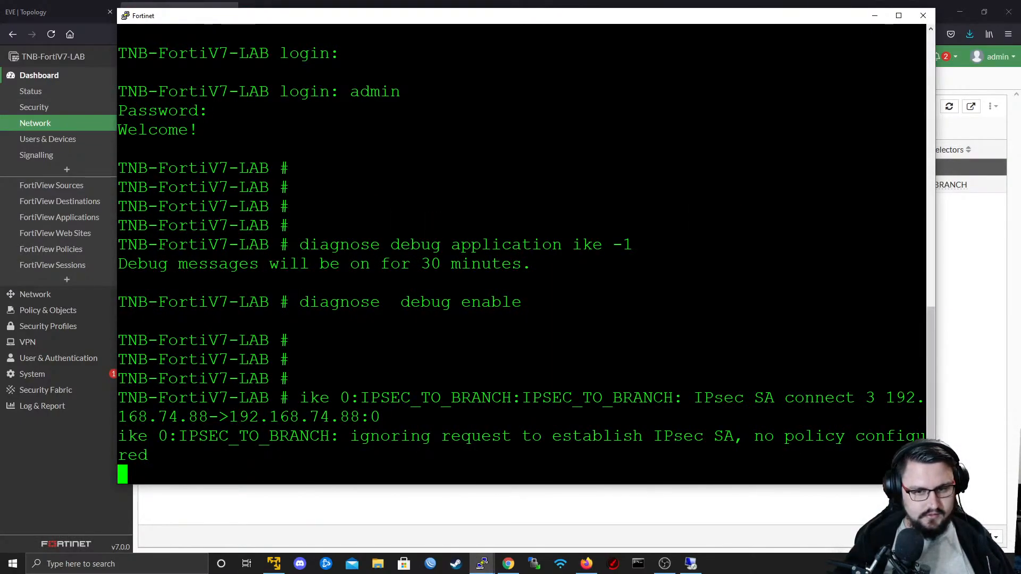
- Maximize the TNB-FortiV7-LAB console window and get a fresh prompt below the debug output
left_click_drag(935, 485, 1020, 542)
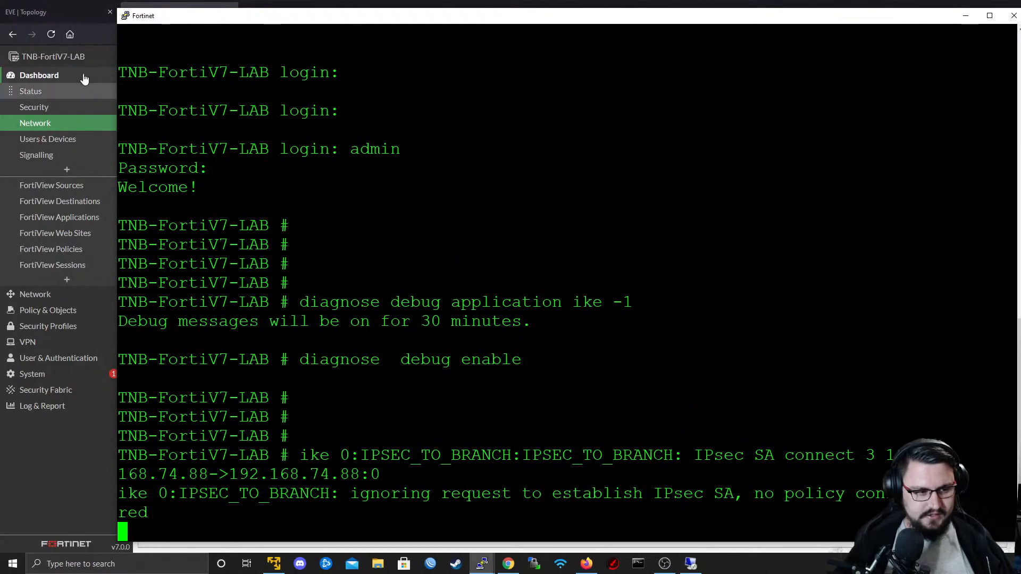
double_click(228, 17)
key("Return")
key("Return")
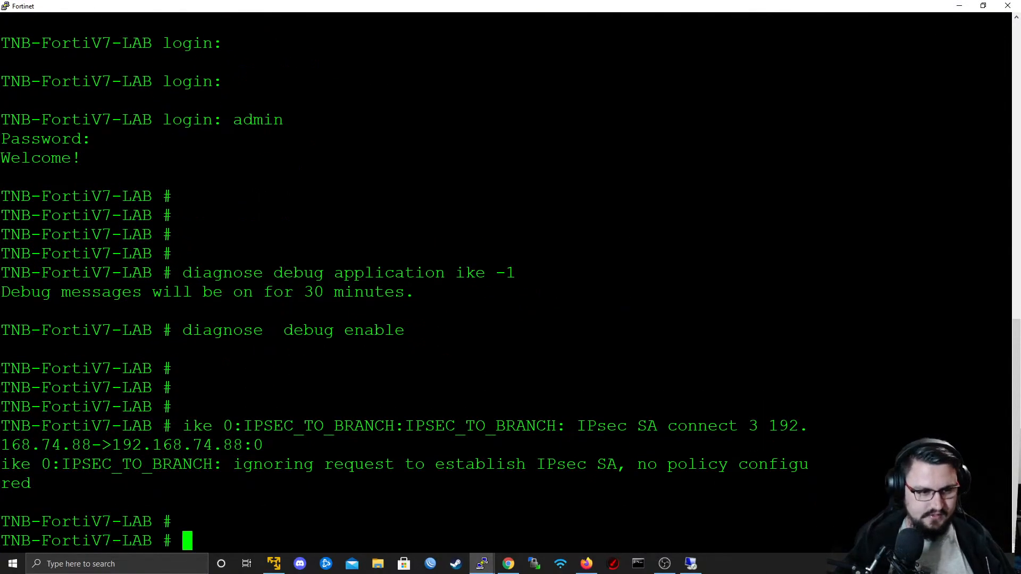
key("Return")
key("Up")
key("Down")
- In Firefox, try again to bring up all phase 2 selectors of IPSEC_TO_BRANCH, and return to the debug console
key("alt+Tab")
right_click(280, 184)
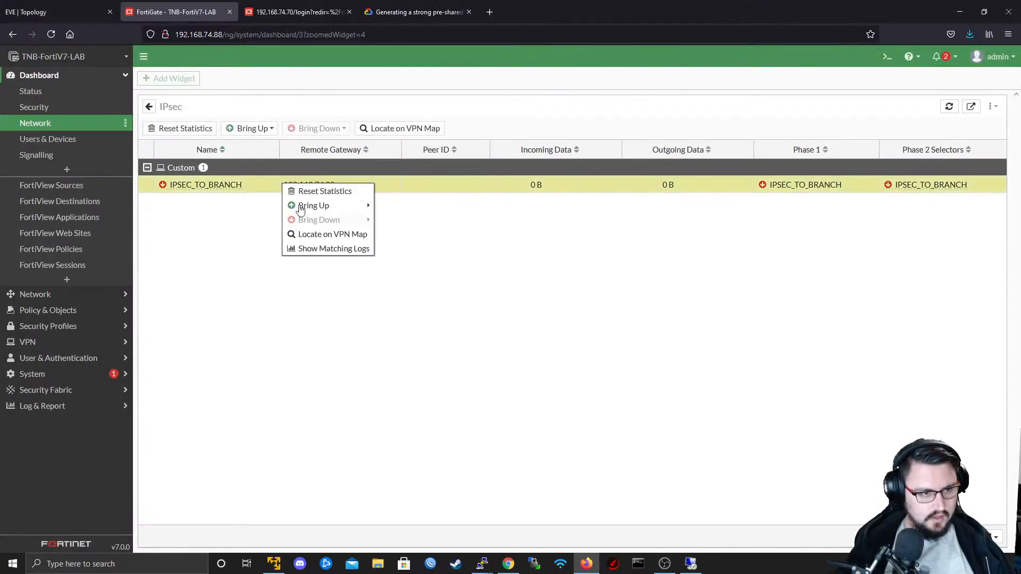
left_click(404, 228)
right_click(351, 185)
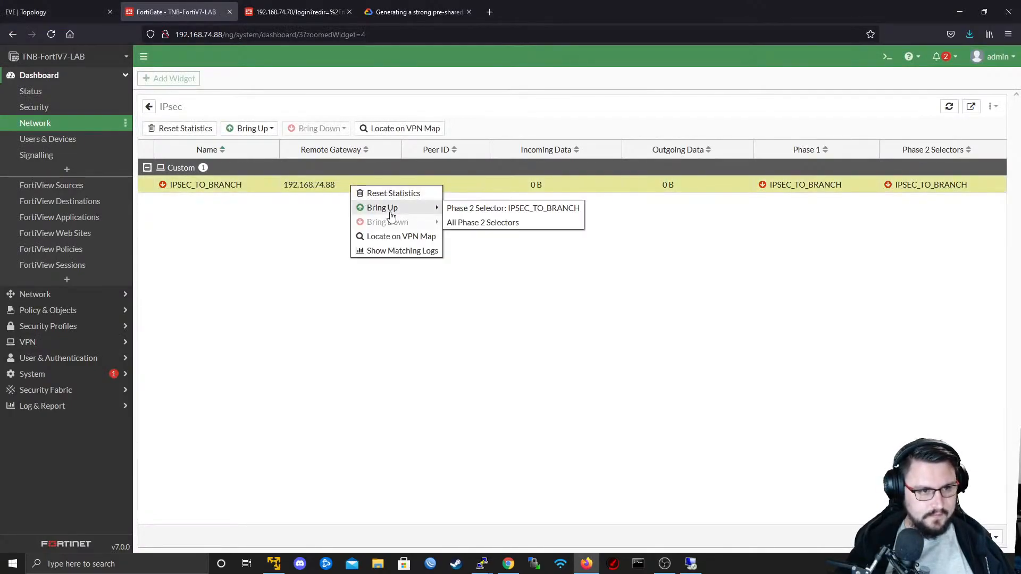
mouse_move(393, 208)
left_click(480, 222)
key("alt+Tab")
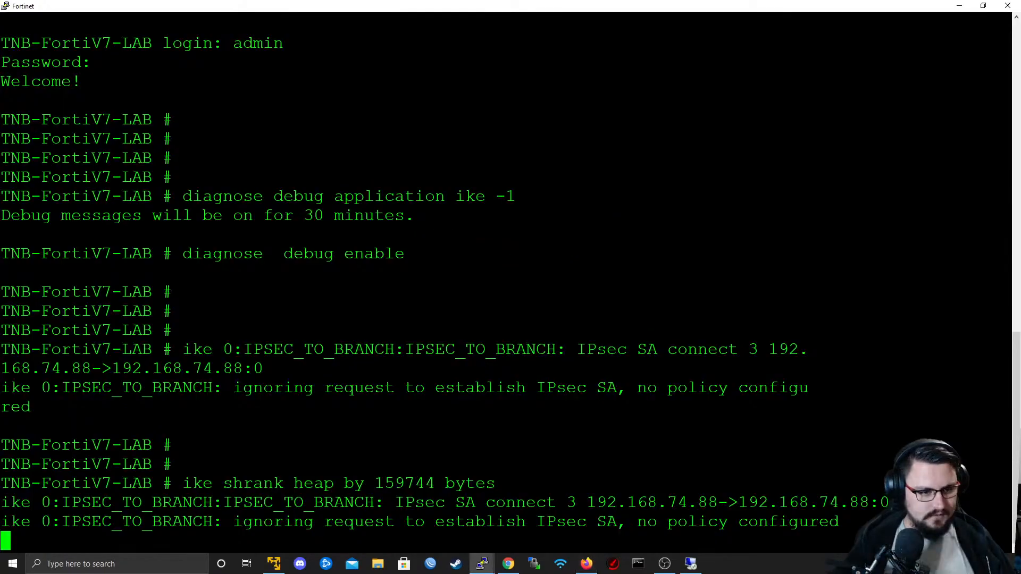
- Examine the latest IKE debug messages for the IPSEC_TO_BRANCH connection request
left_click_drag(172, 502, 486, 503)
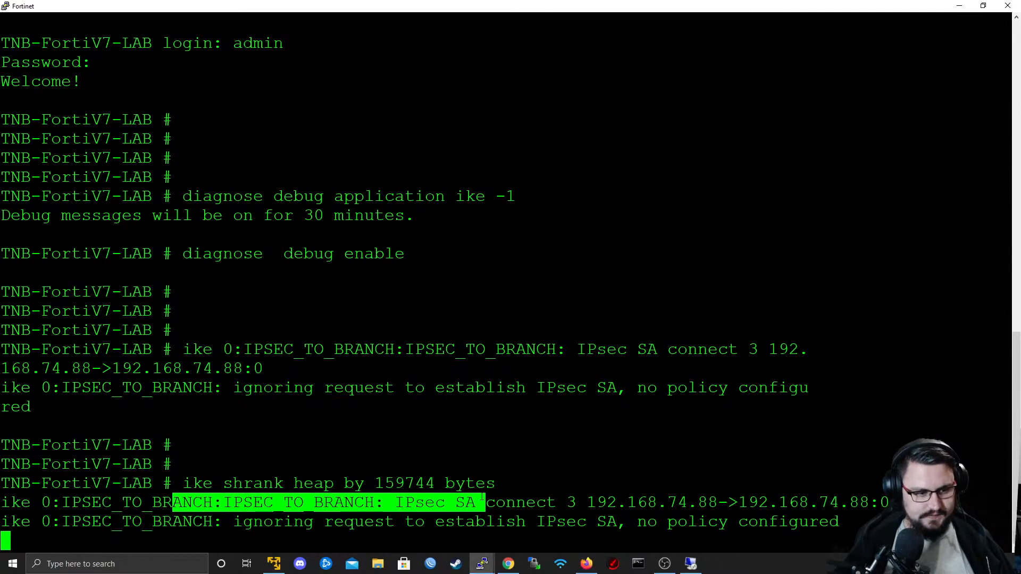
left_click_drag(222, 503, 870, 503)
left_click_drag(234, 522, 809, 524)
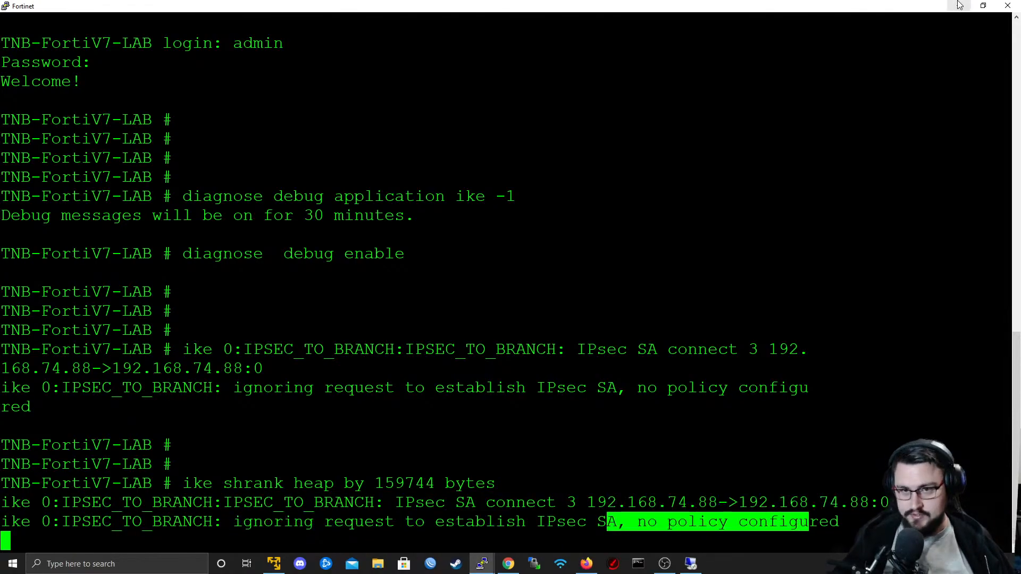
- Return from the console to the FortiGate page in Firefox and start a new firewall policy named "Access to Branch LAN"
left_click(959, 6)
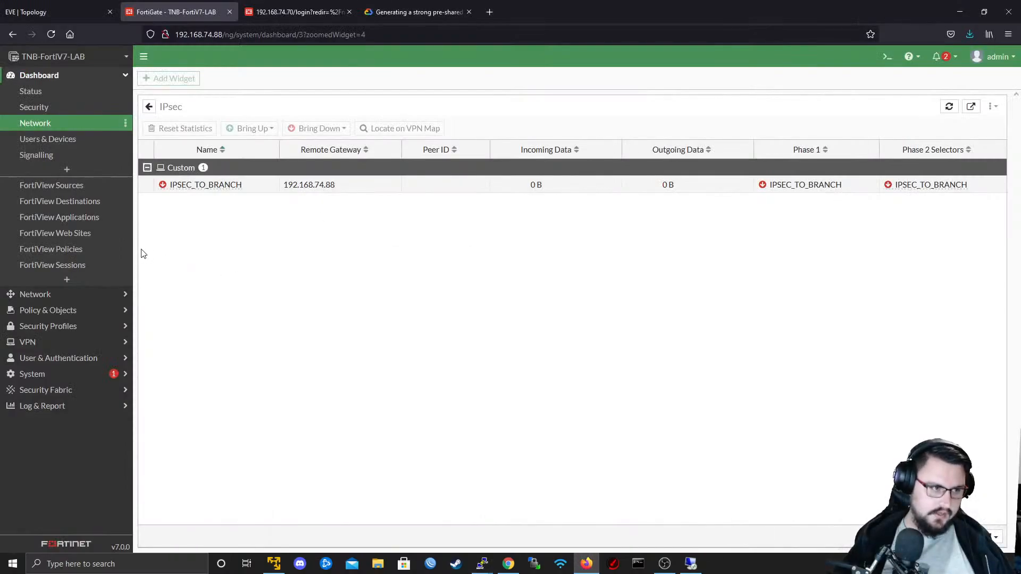
left_click(80, 311)
left_click(112, 131)
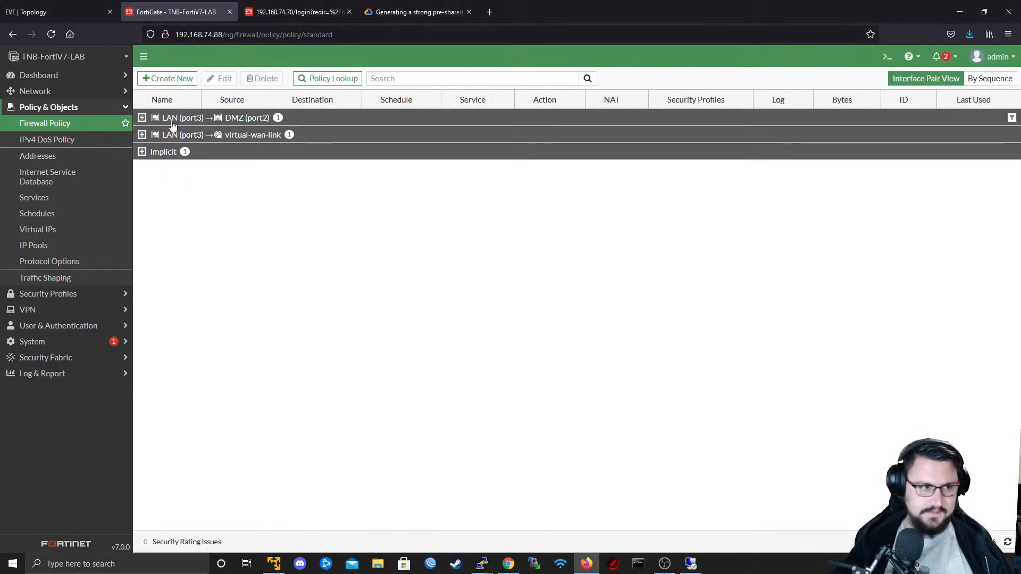
left_click(161, 80)
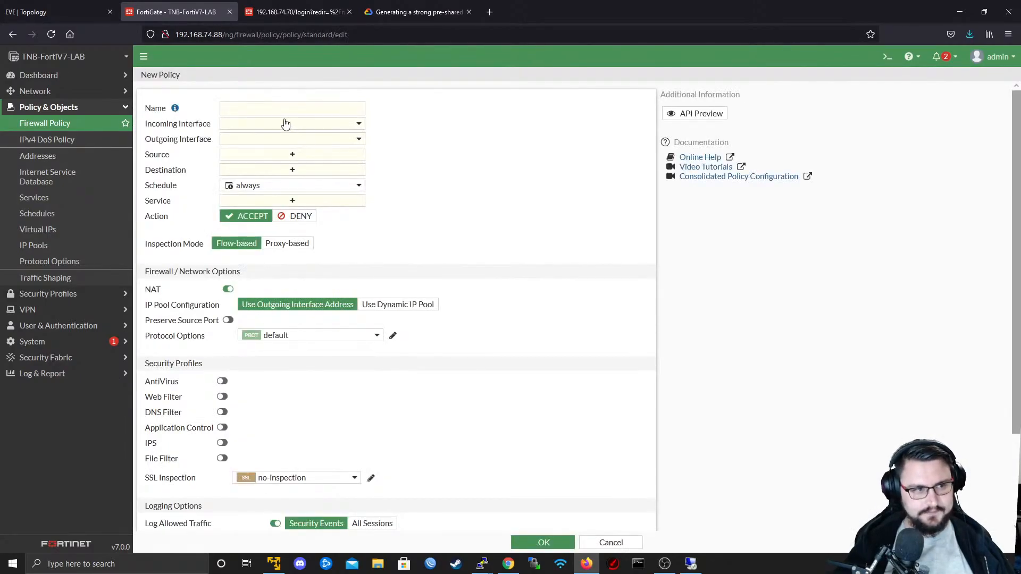
left_click(287, 114)
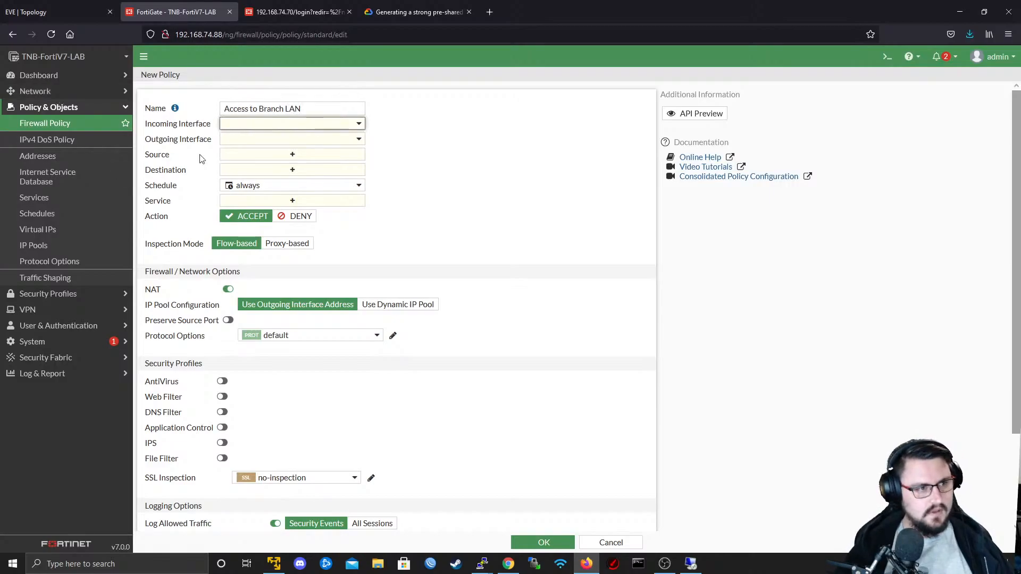
- Set the policy's incoming interface to LAN (port3) and its outgoing interface to IPSEC_TO_BRANCH
left_click(274, 125)
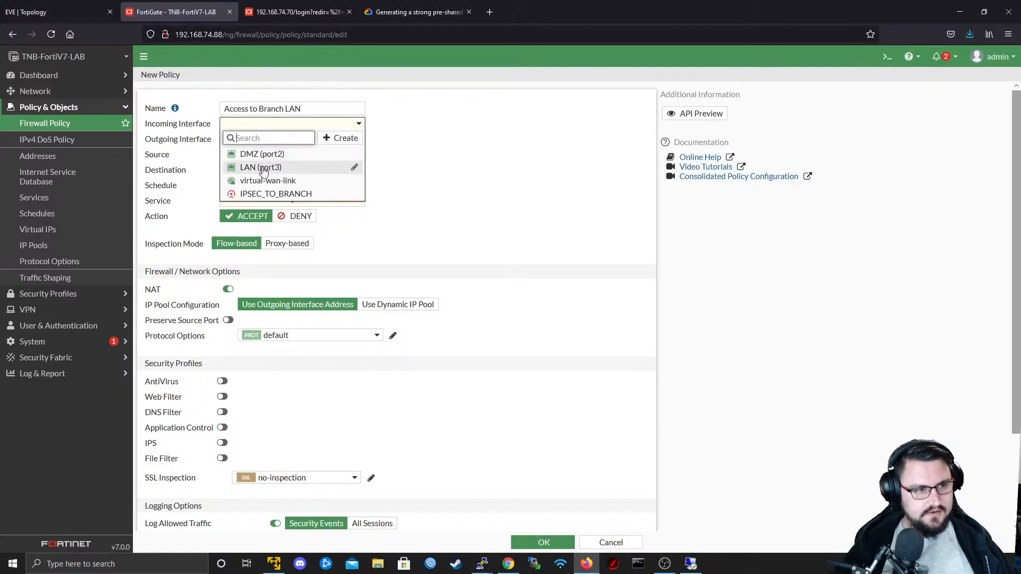
left_click(261, 167)
left_click(263, 142)
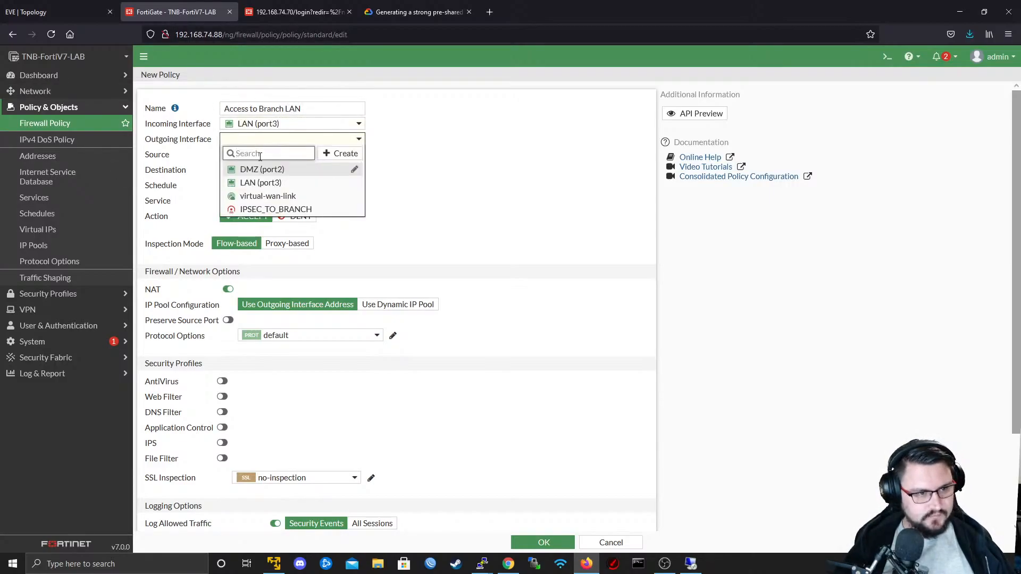
left_click(272, 210)
- Set the policy's source to the 10.0.80.0/24 - LAN address
left_click(279, 159)
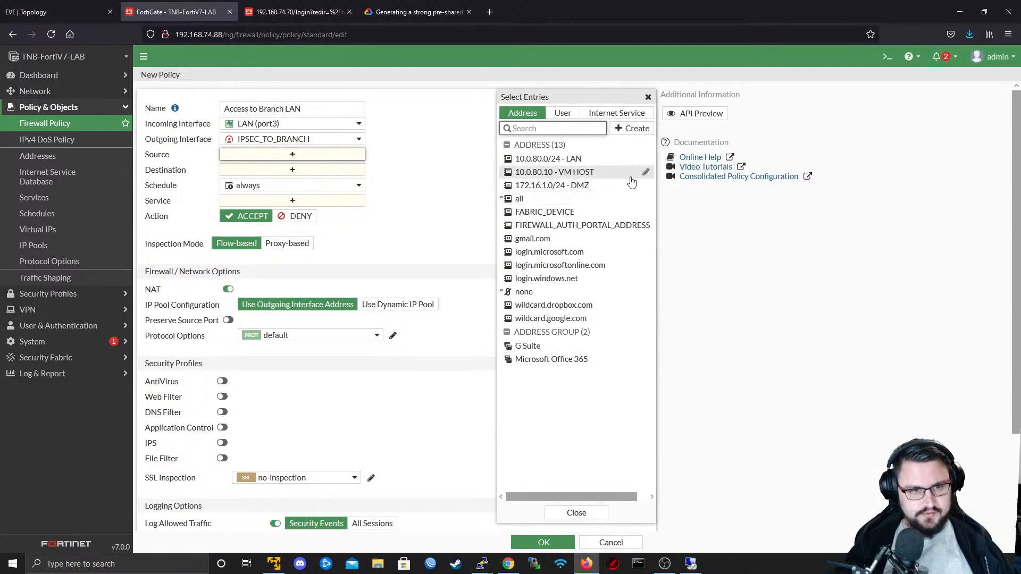
left_click(585, 158)
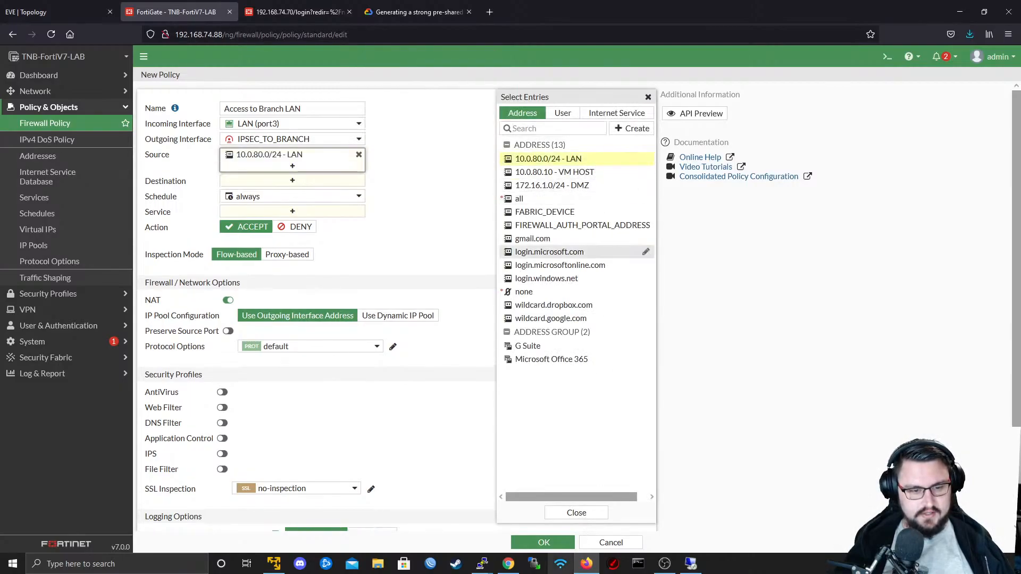
left_click(577, 513)
- From the policy's destination selection, create a subnet address named "172.22.1.0/24 - Branch LAN" with IP/Netmask 172.22.1.0/24
left_click(292, 181)
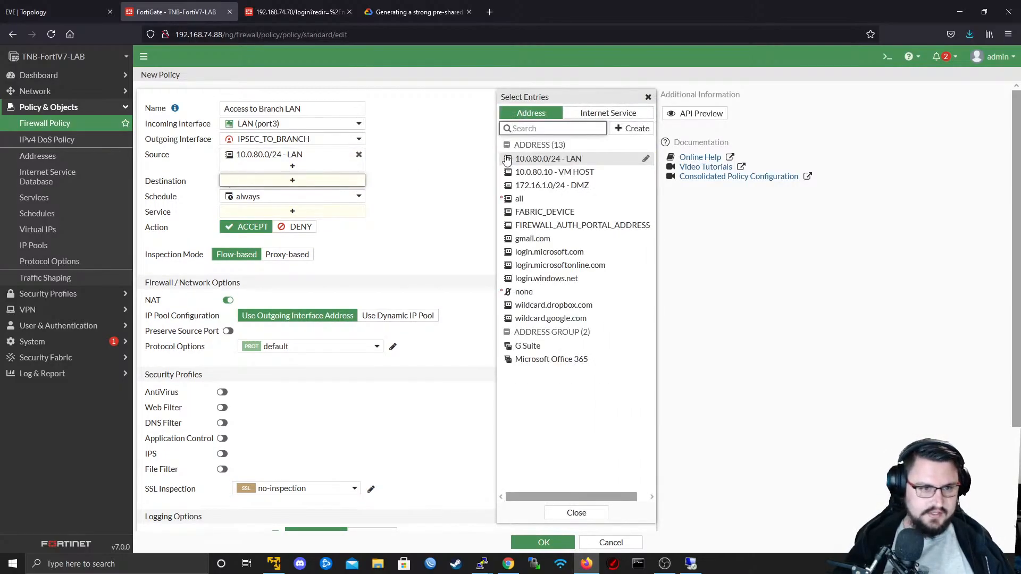
mouse_move(577, 160)
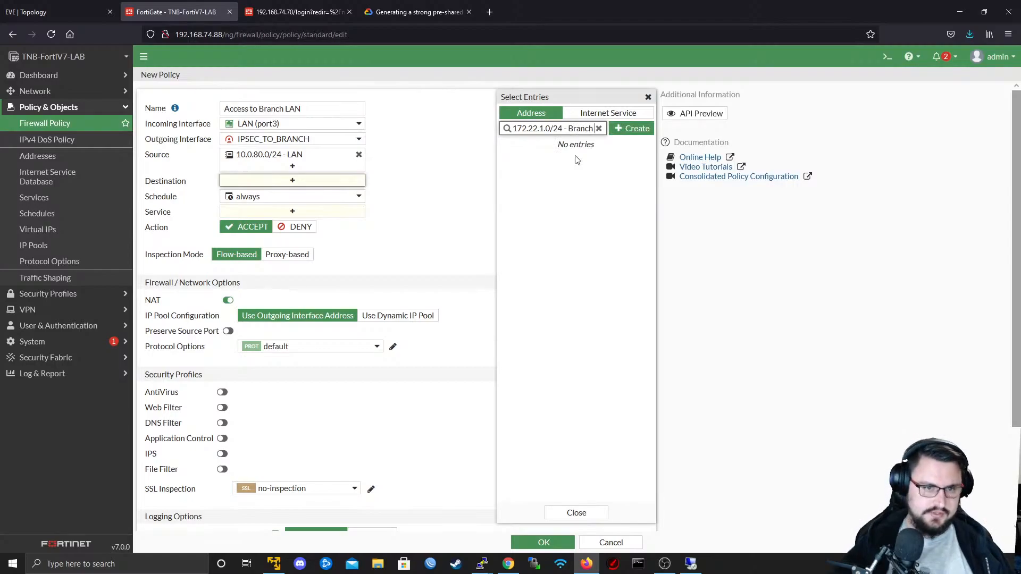
type("LAN")
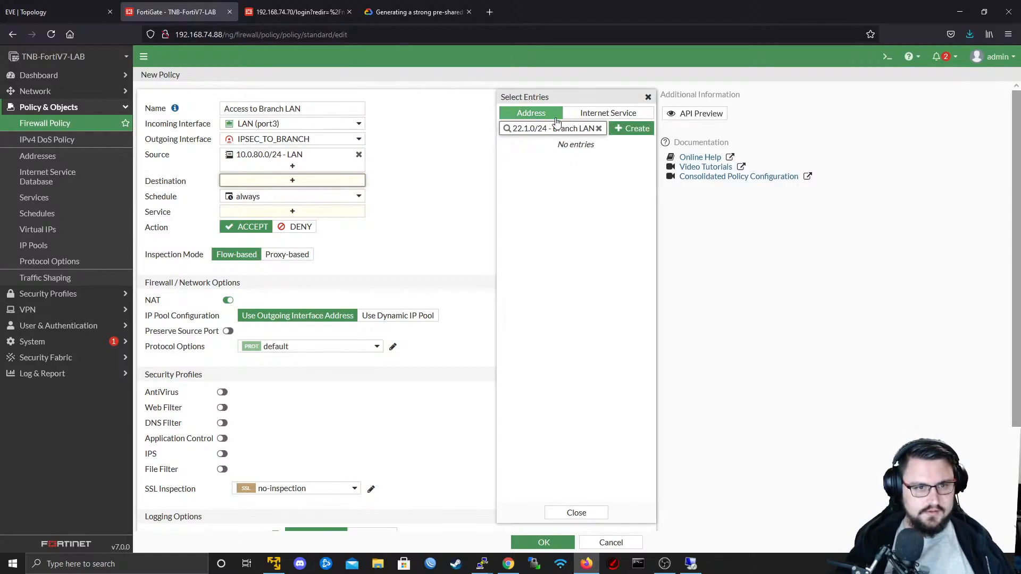
triple_click(554, 127)
left_click(633, 129)
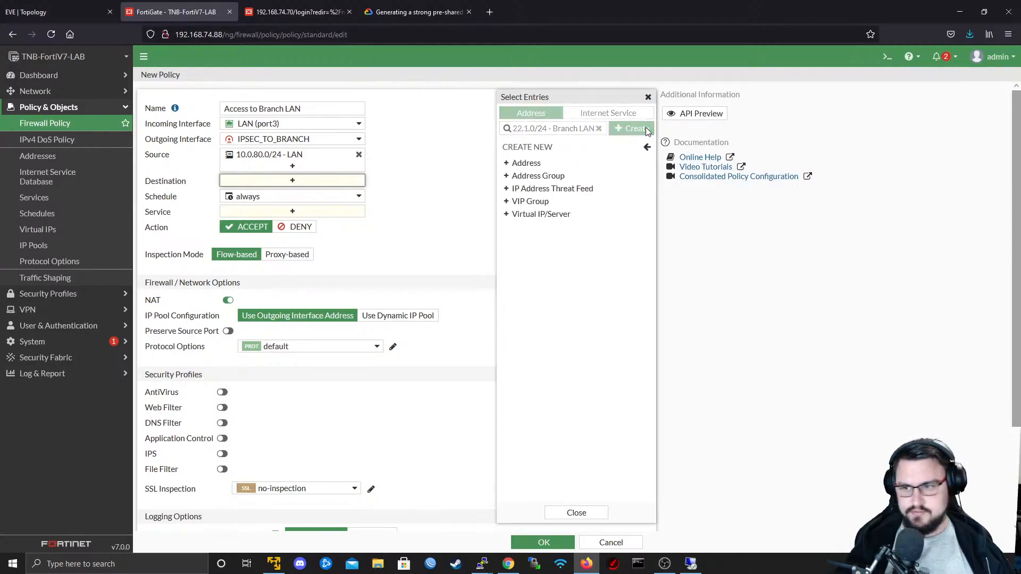
left_click(559, 164)
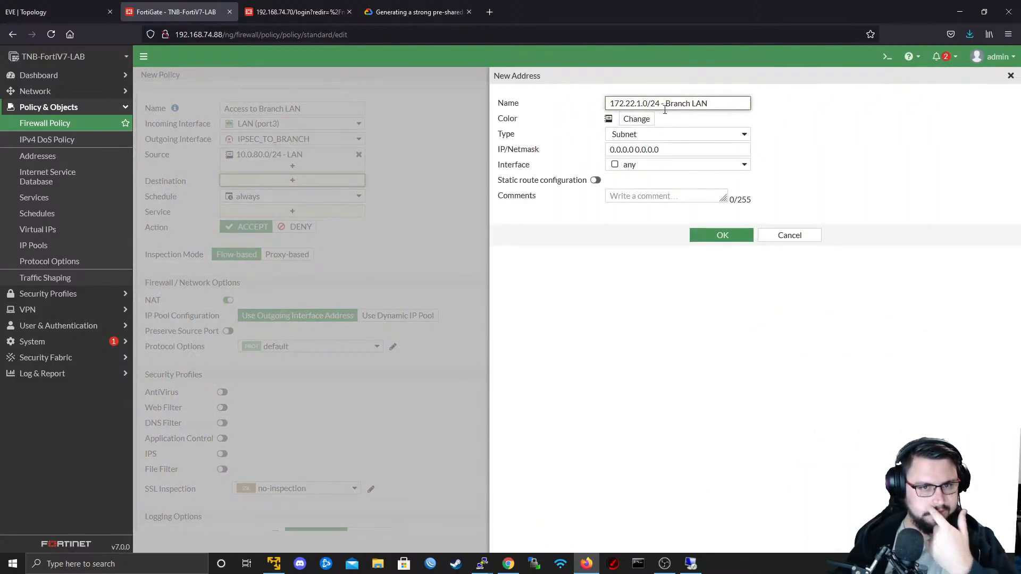
left_click_drag(664, 109, 610, 103)
left_click(657, 102)
key("ctrl+c")
left_click(524, 154)
key("ctrl+v")
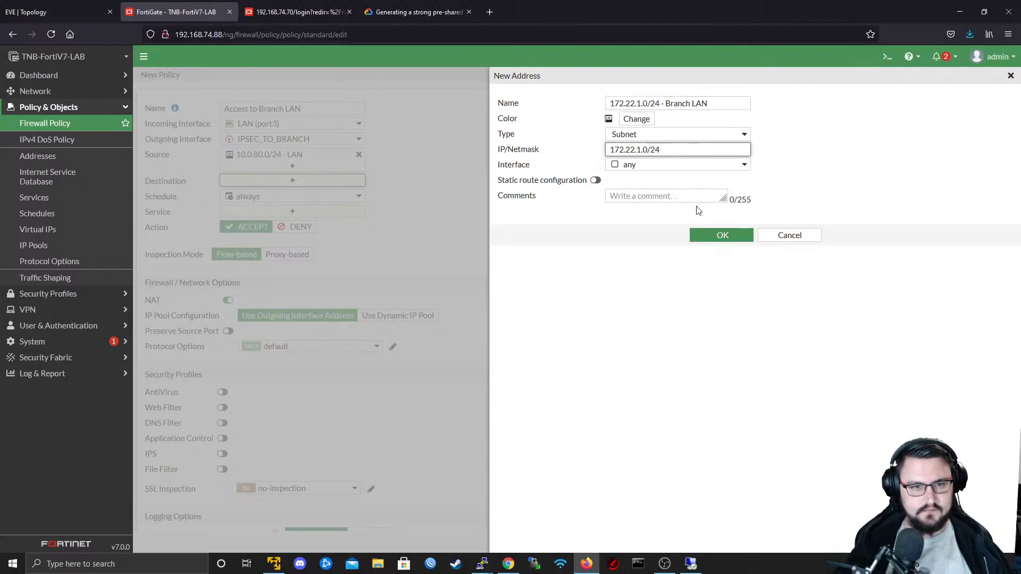
left_click(704, 234)
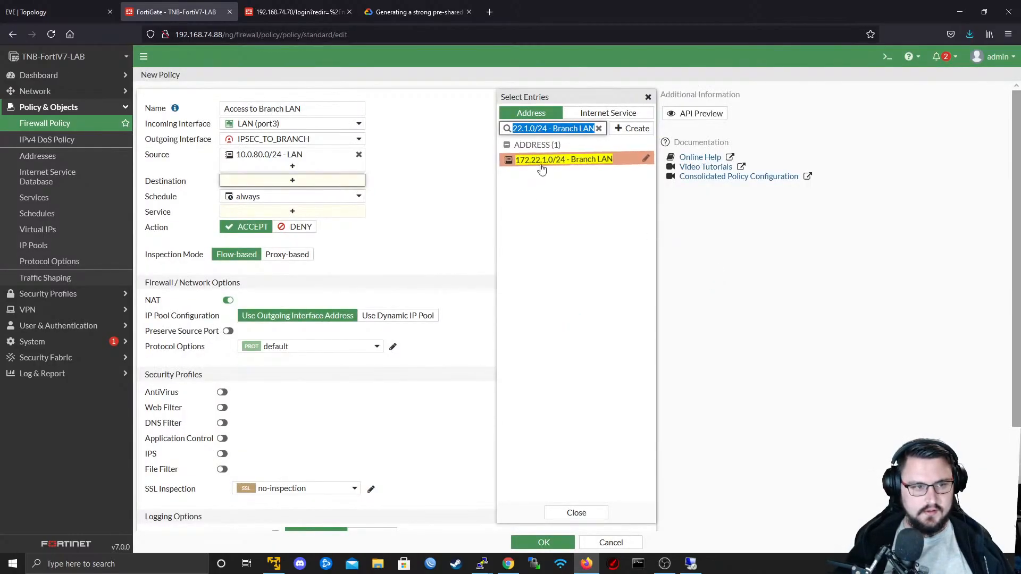
- Set the policy's destination to 172.22.1.0/24 - Branch LAN and its service to ALL
left_click(540, 160)
left_click(577, 513)
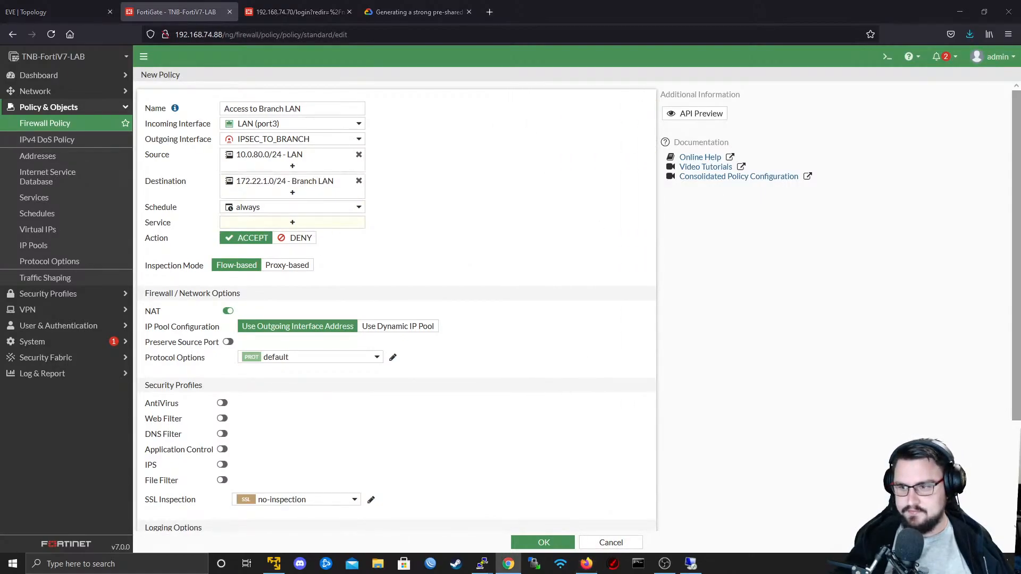
left_click(272, 223)
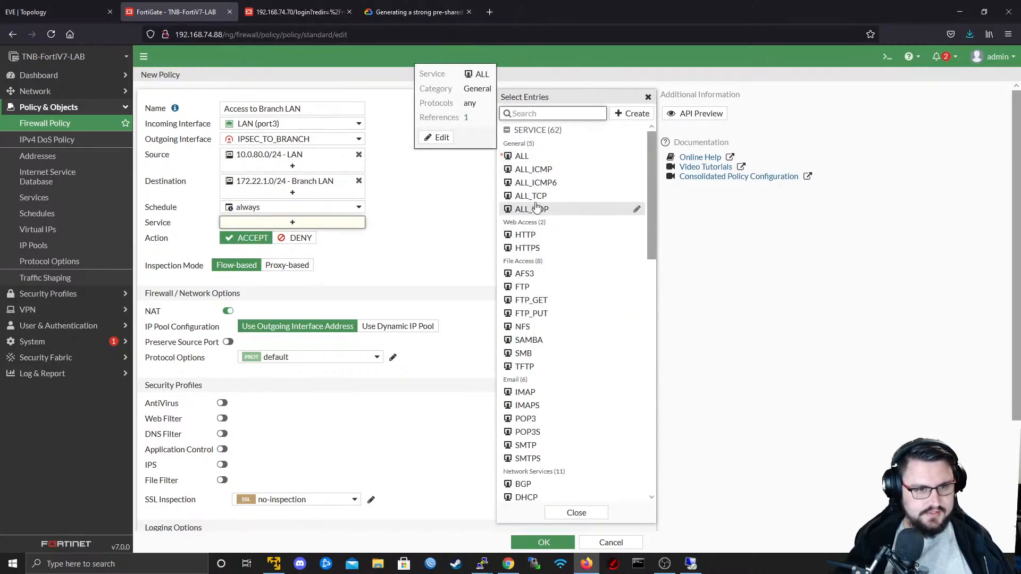
left_click(540, 158)
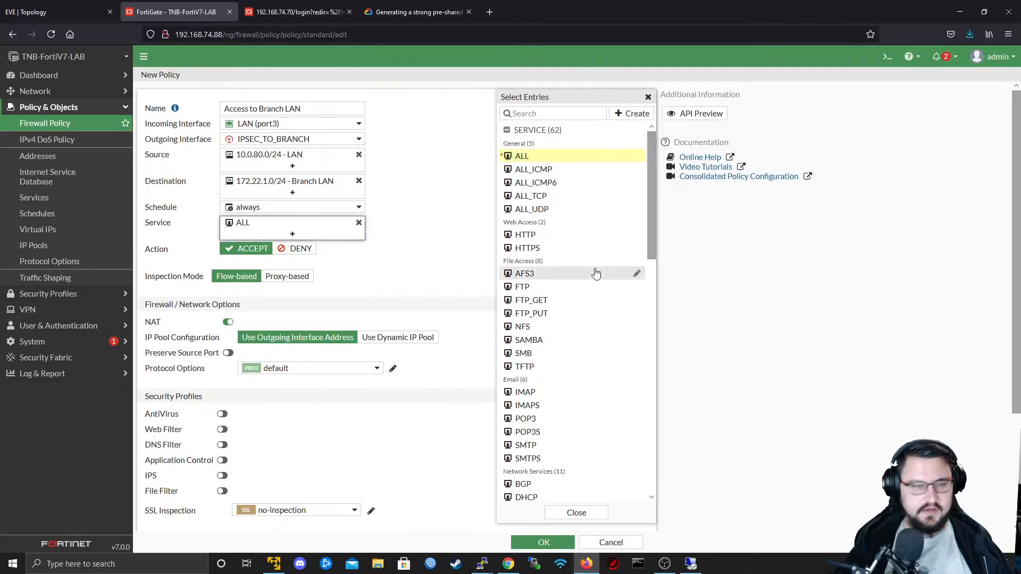
left_click(321, 254)
- Disable NAT on the Access to Branch LAN policy and save it
scroll(269, 304, "down", 1)
scroll(270, 308, "down", 3)
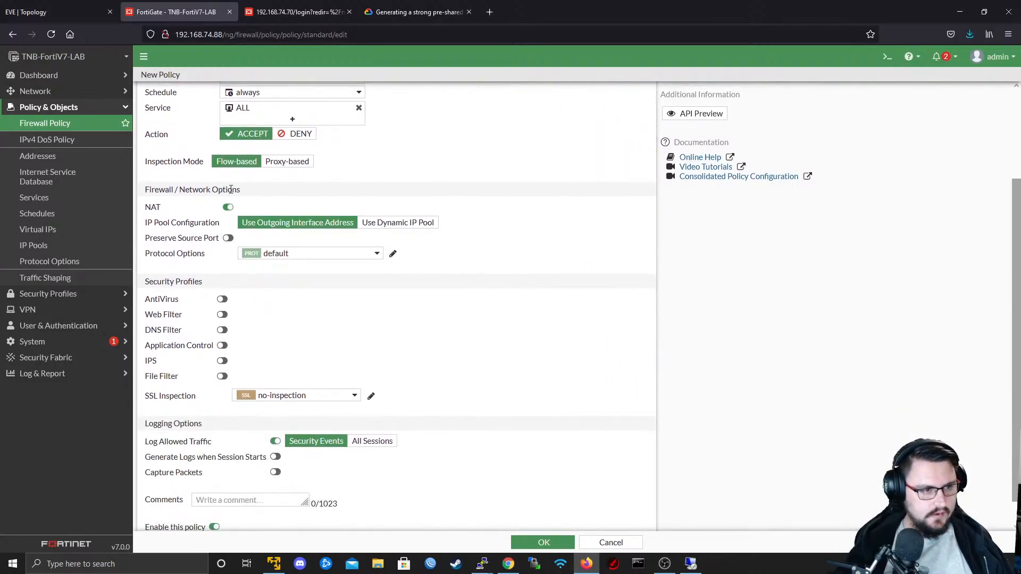
left_click(227, 211)
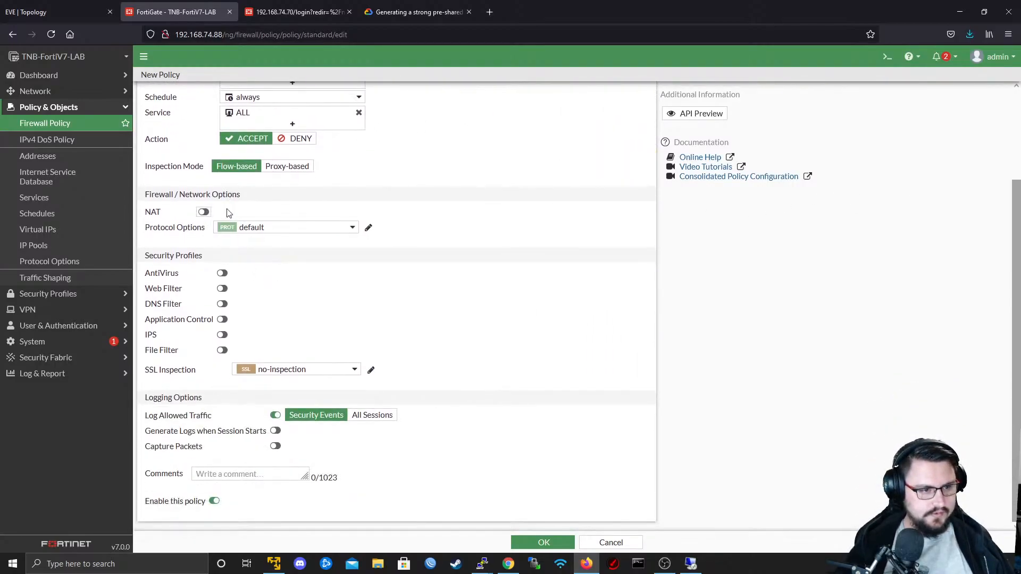
left_click(545, 542)
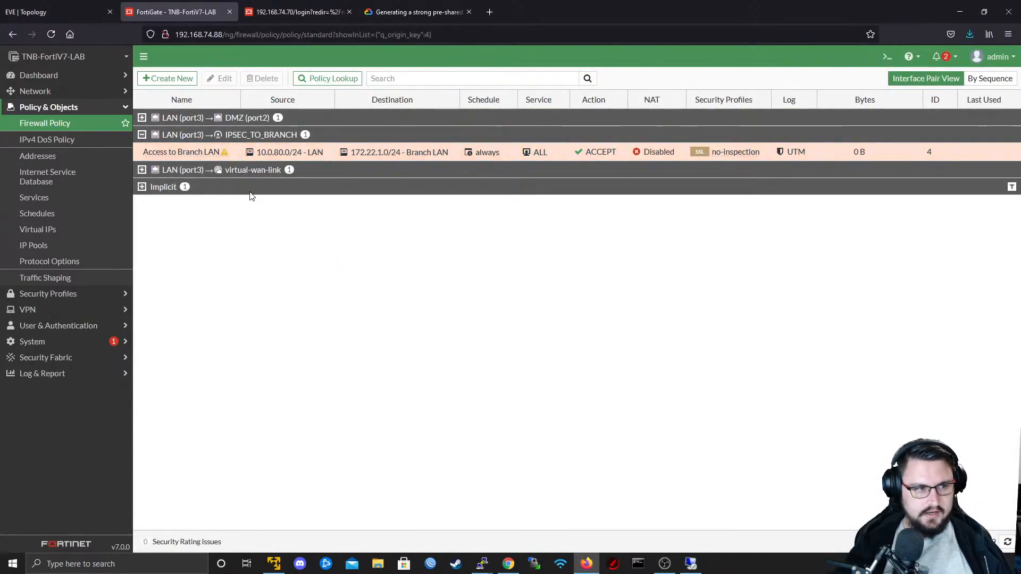
- Create a reverse clone of the Access to Branch LAN policy and enable the IPSEC_TO_BRANCH to LAN (port3) clone
right_click(198, 155)
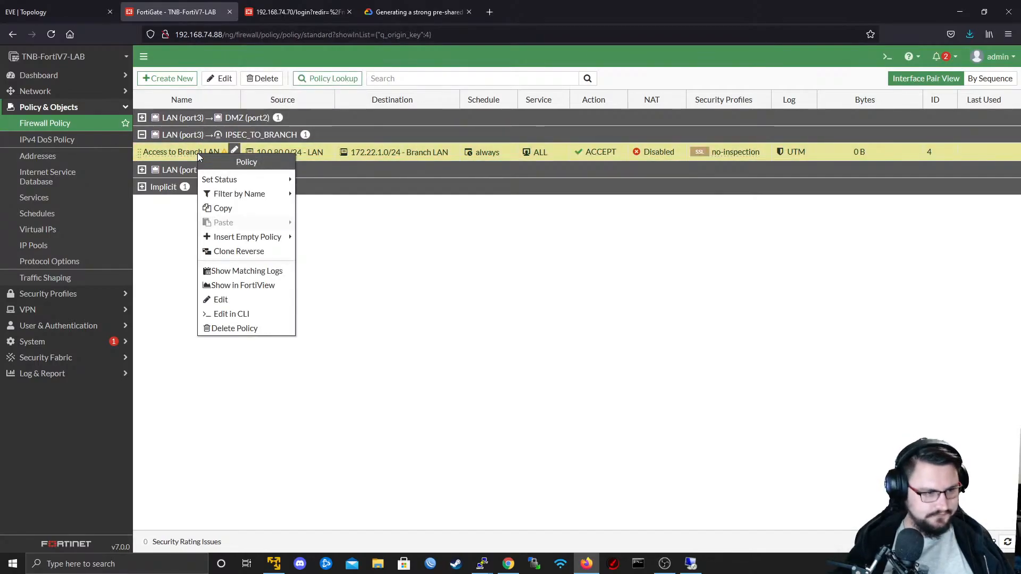
left_click(240, 251)
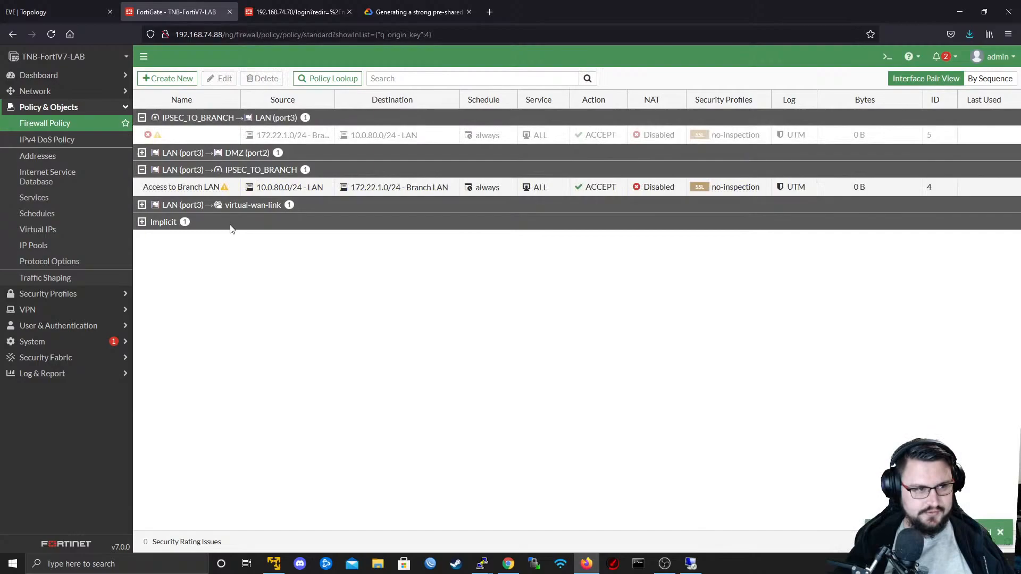
right_click(175, 137)
mouse_move(256, 160)
left_click(290, 163)
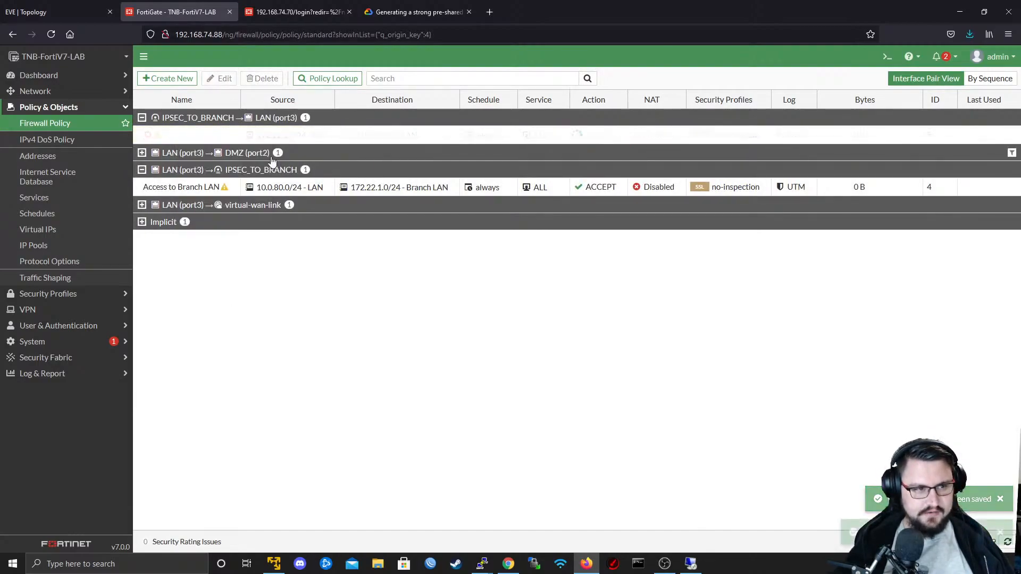
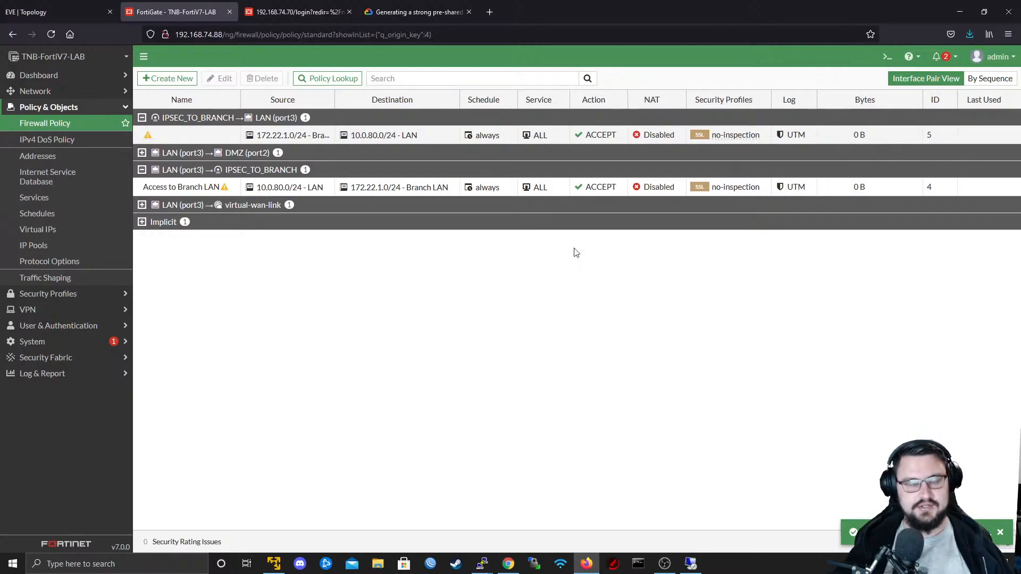
- Log back in to the branch FortiGate web interface at 192.168.74.70 as admin, entering the account password
left_click(283, 12)
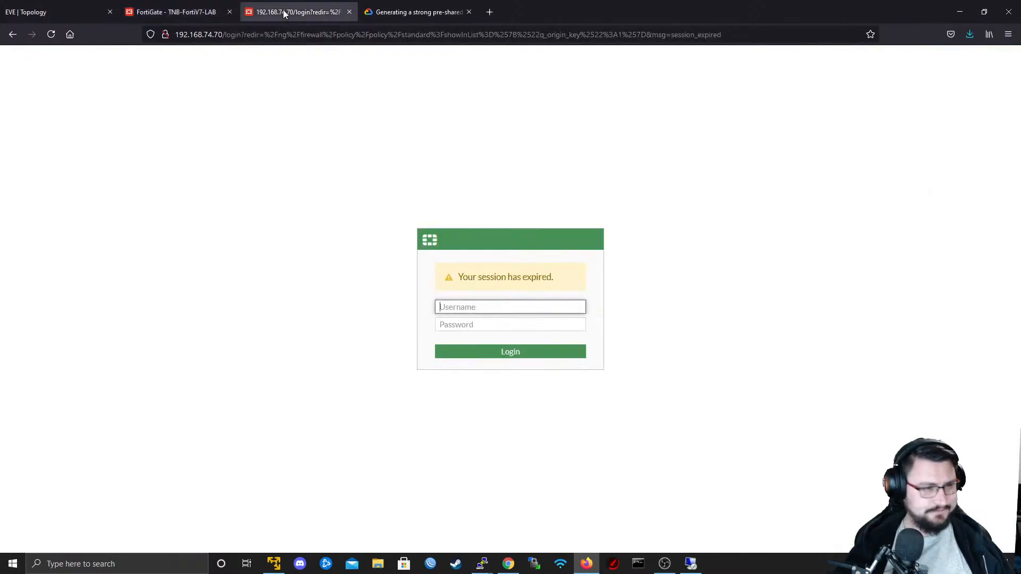
key("alt+Tab")
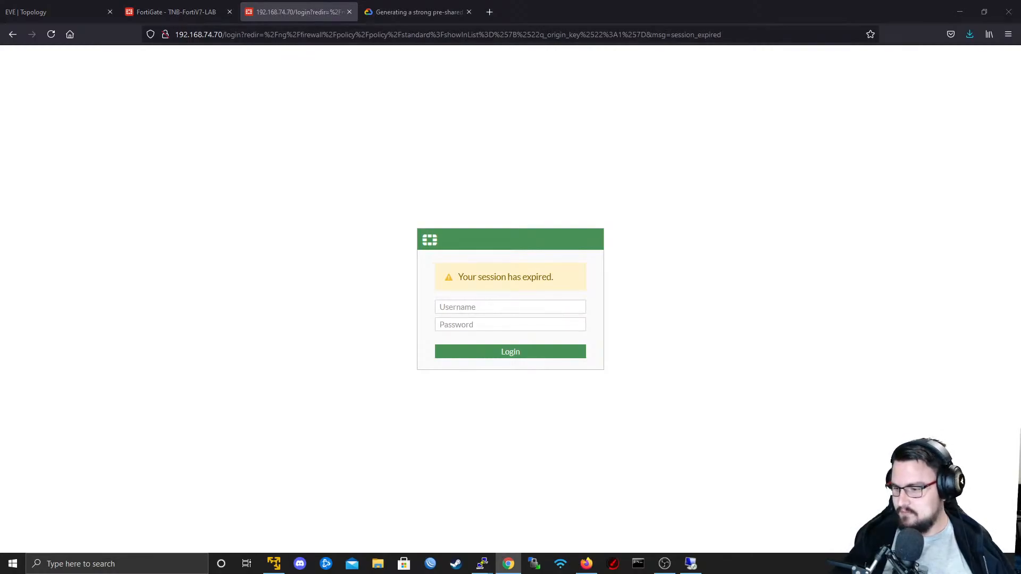
key("alt+Tab")
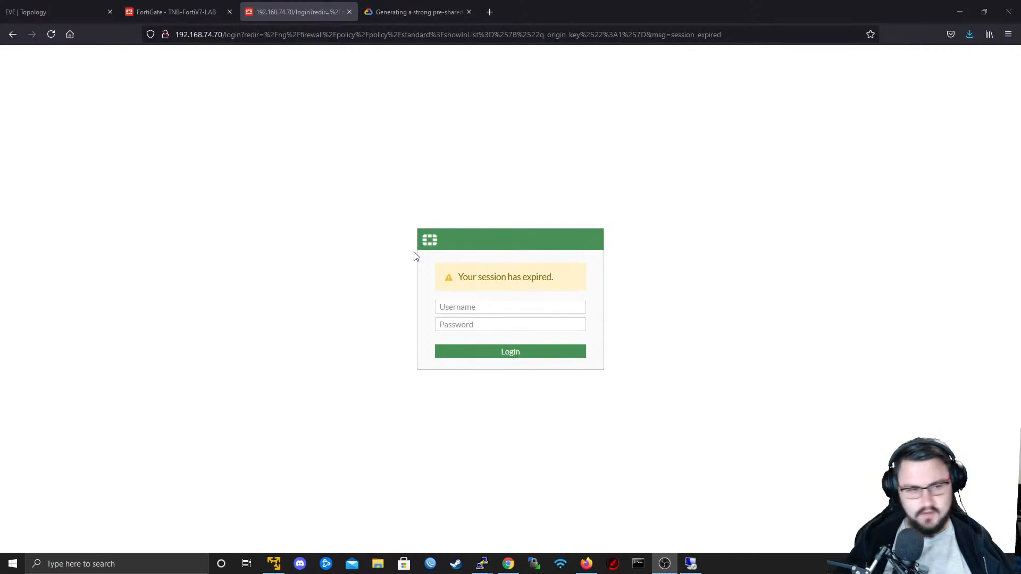
left_click(474, 306)
type("admin")
key("Tab")
type("a")
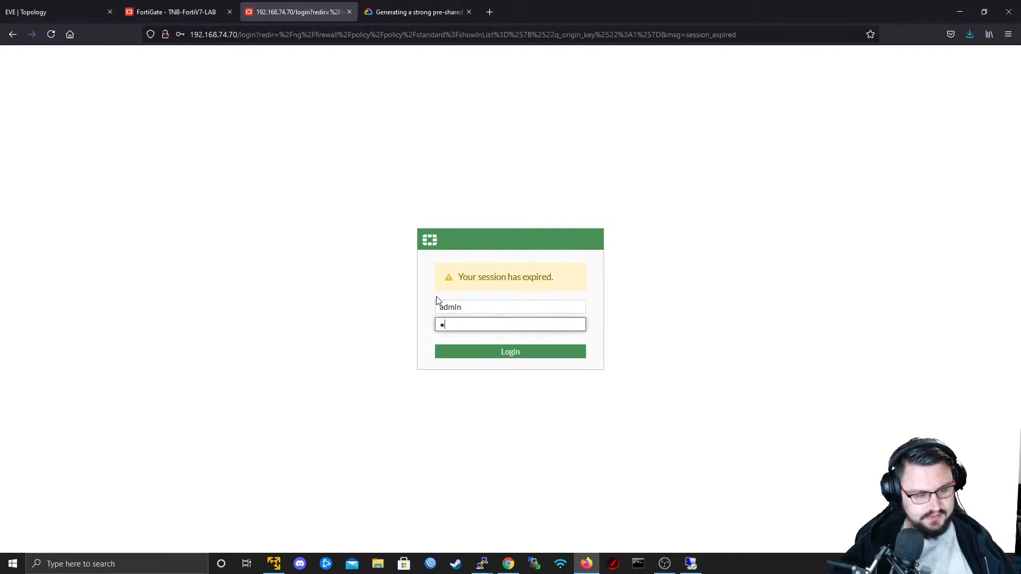
key("BackSpace")
type("••••••••")
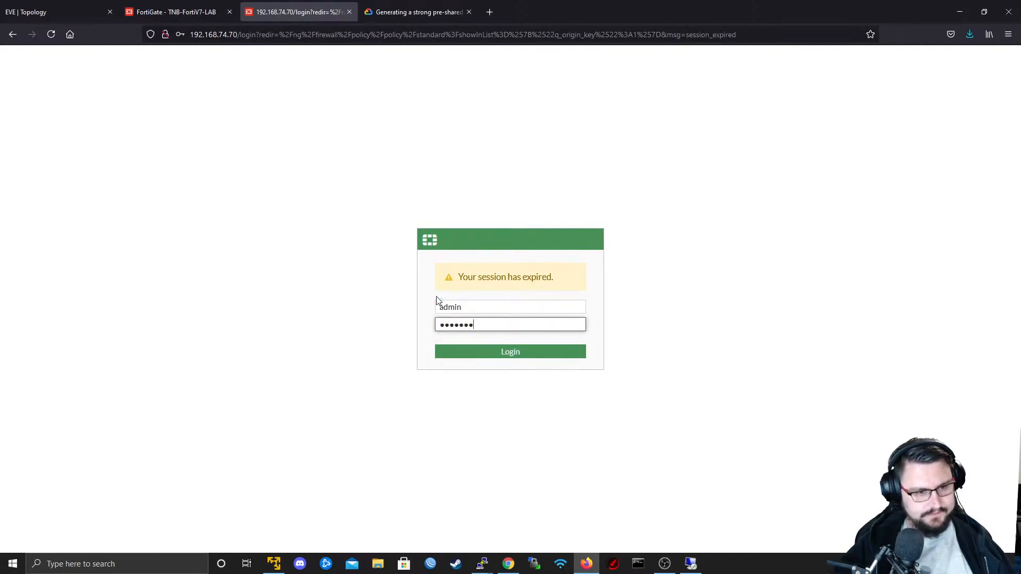
key("Return")
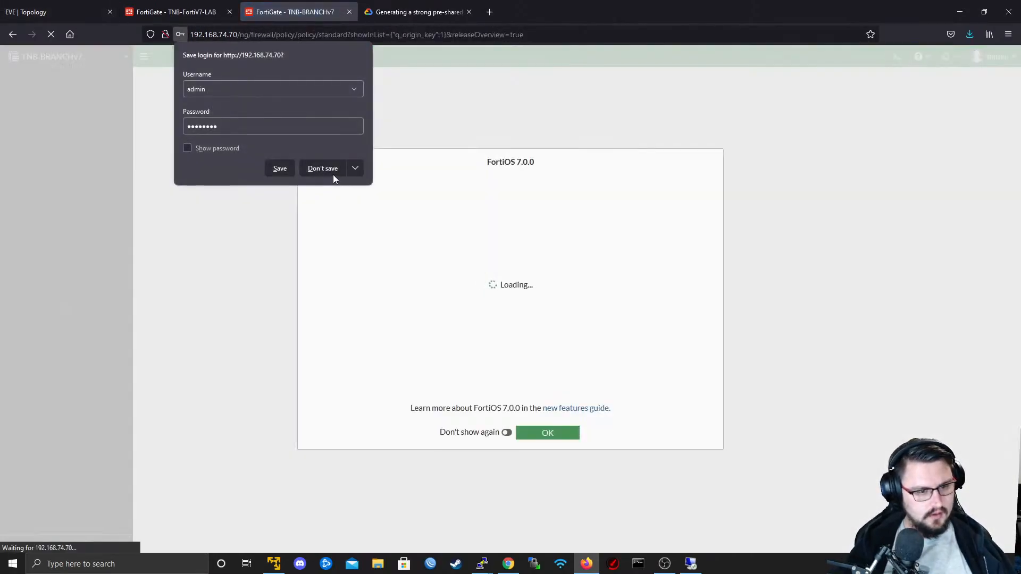
left_click(330, 171)
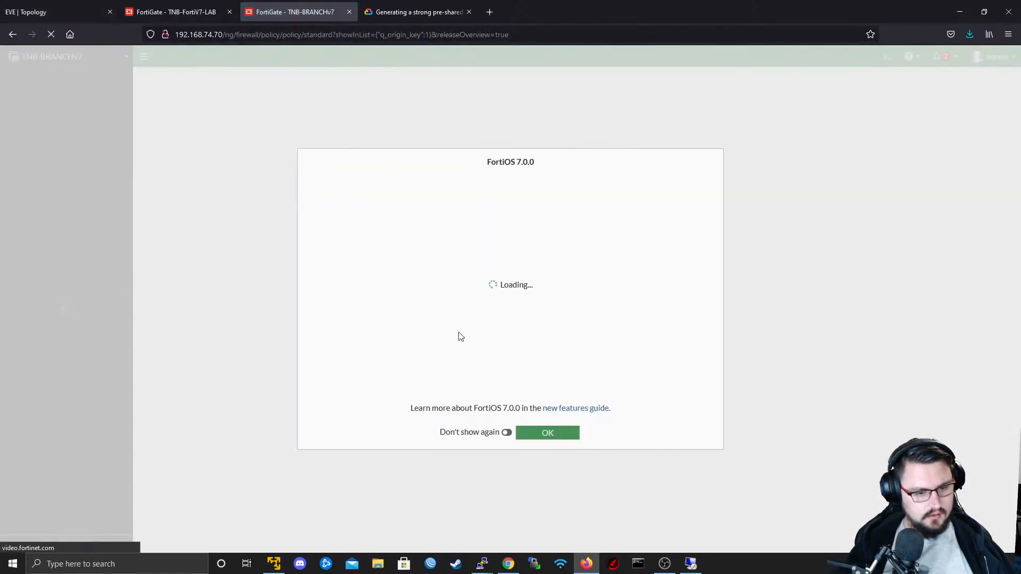
- Switch to the 192.168.74.70 PuTTY session and add a new firewall policy entry using config firewall policy and edit 0
mouse_move(482, 563)
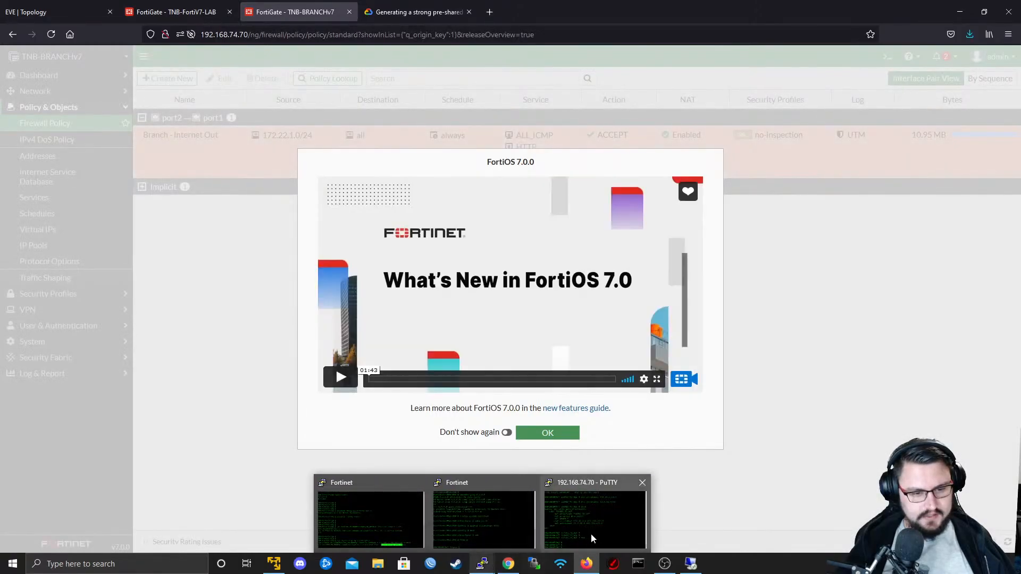
left_click(592, 534)
key("Return")
key("Return")
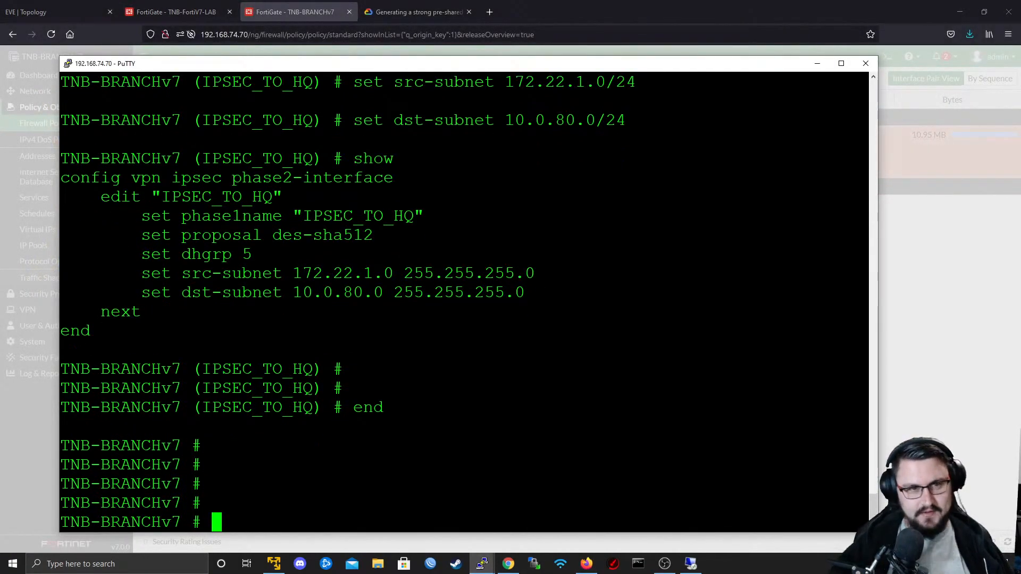
type("conf")
type("system")
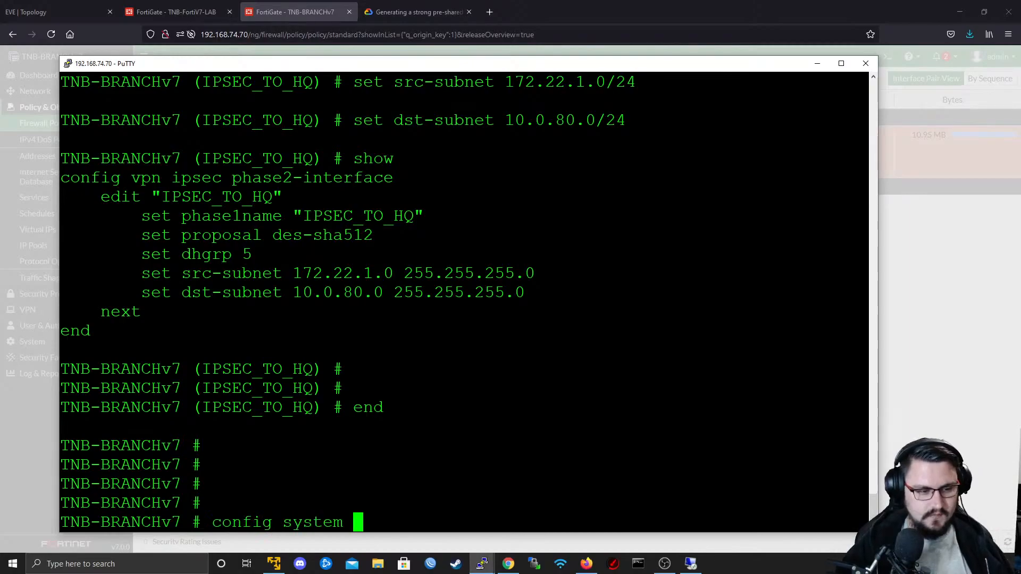
key("BackSpace")
key("BackSpace")
key("BackSpace")
key("BackSpace")
key("BackSpace")
key("BackSpace")
type("firewall policy")
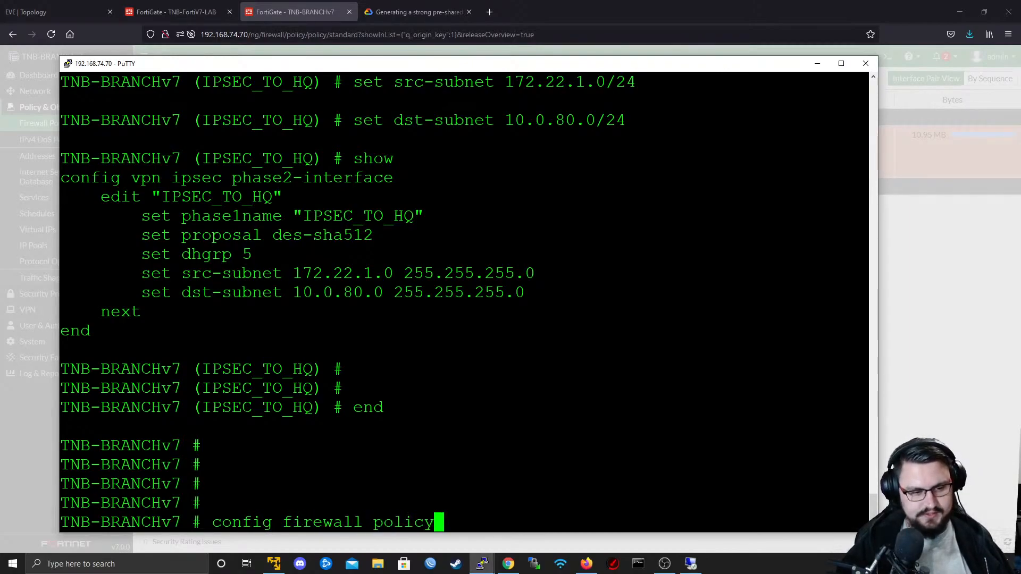
key("Return")
type("edit ")
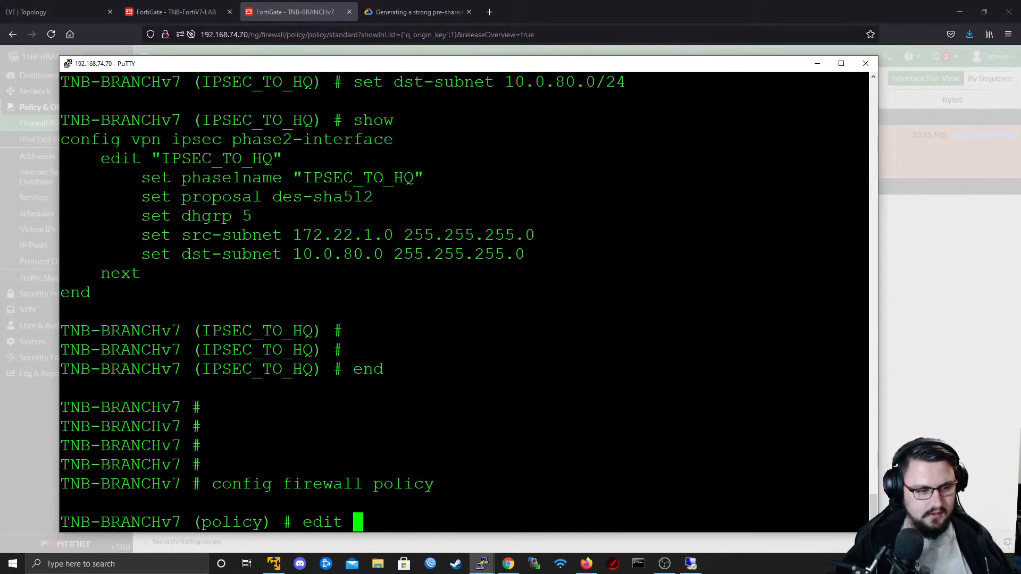
type("0")
key("Return")
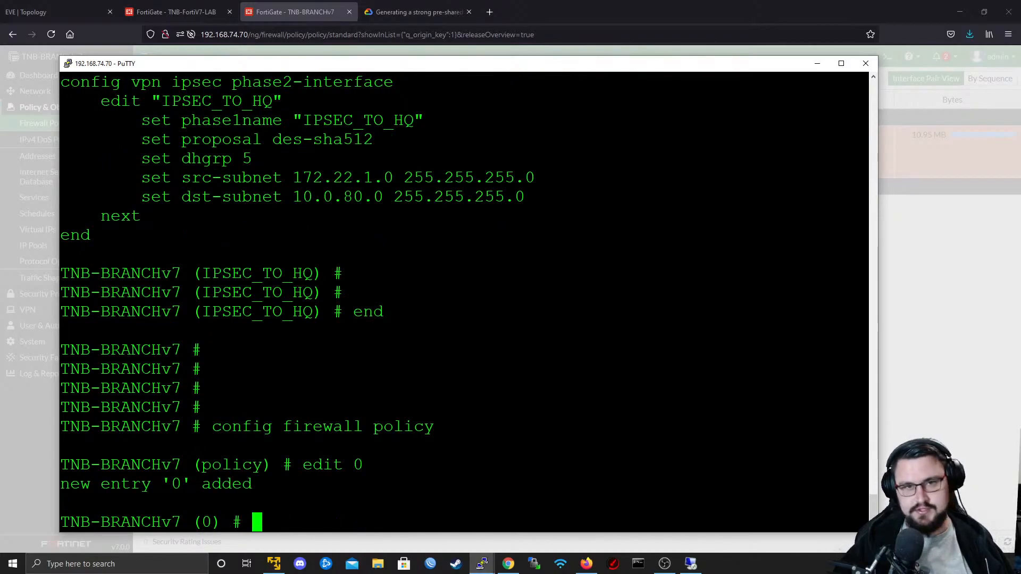
- Show the new policy entry's configuration and examine the policy ID assigned to it
type("show")
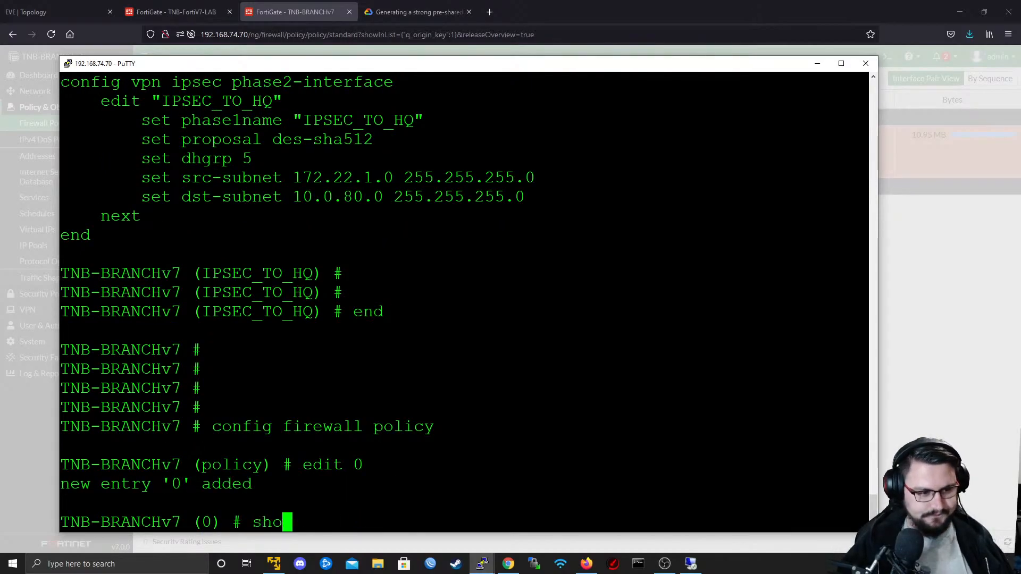
key("Return")
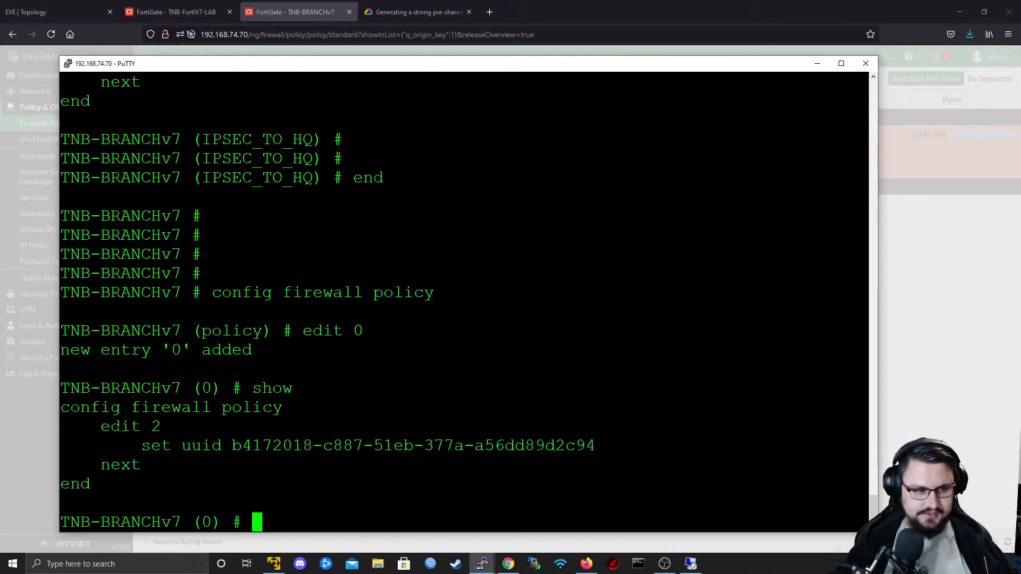
left_click_drag(112, 427, 140, 427)
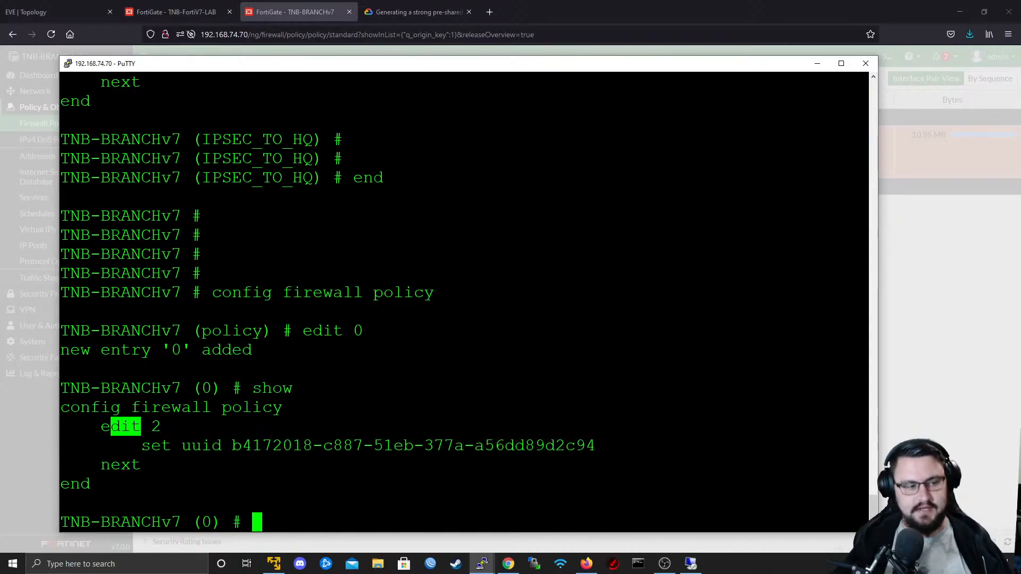
left_click(126, 427)
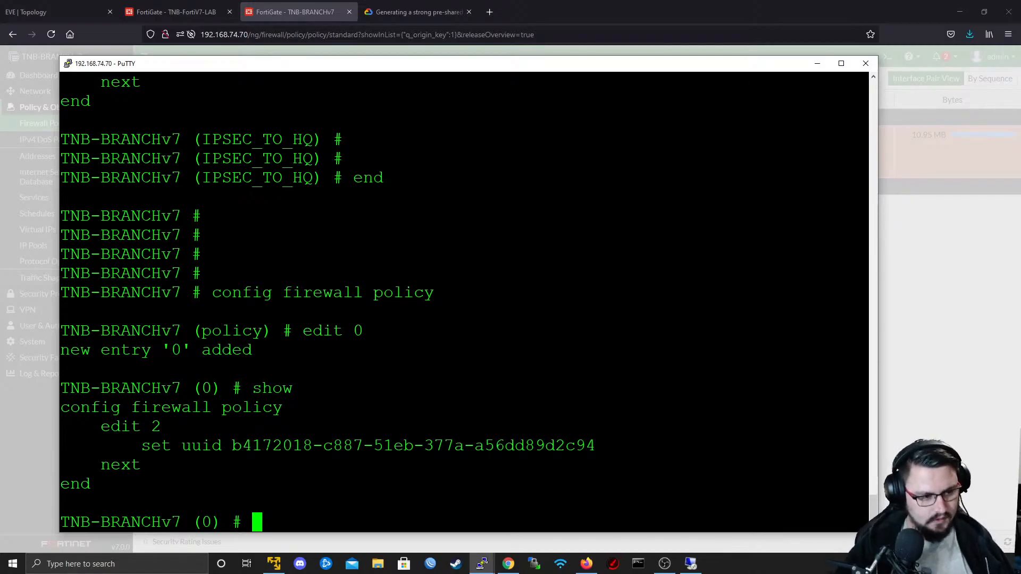
- Set the new policy's source interface to port2 and its destination interface to IPSEC_TO_HQ
type("set srcintf")
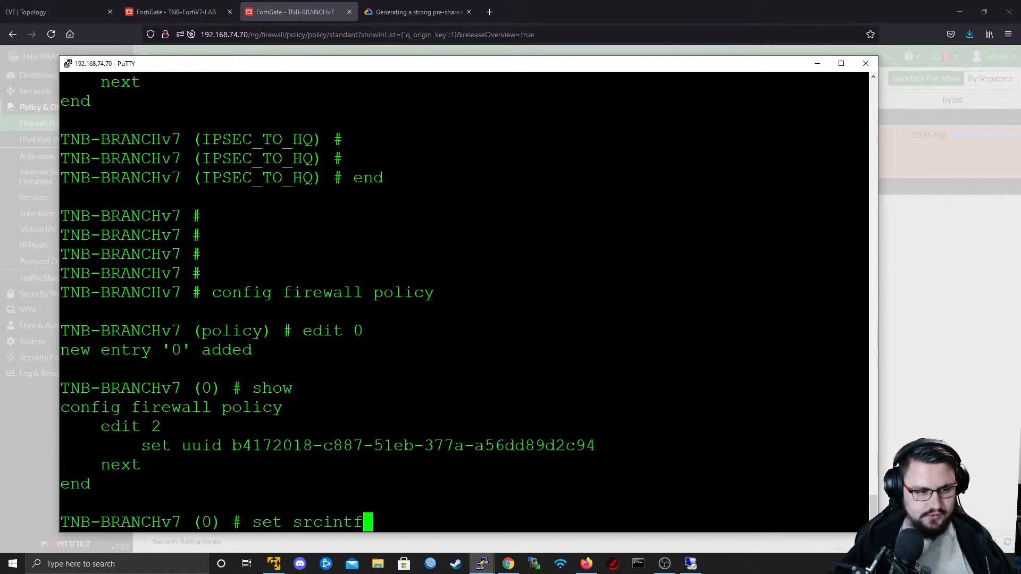
type(" port1")
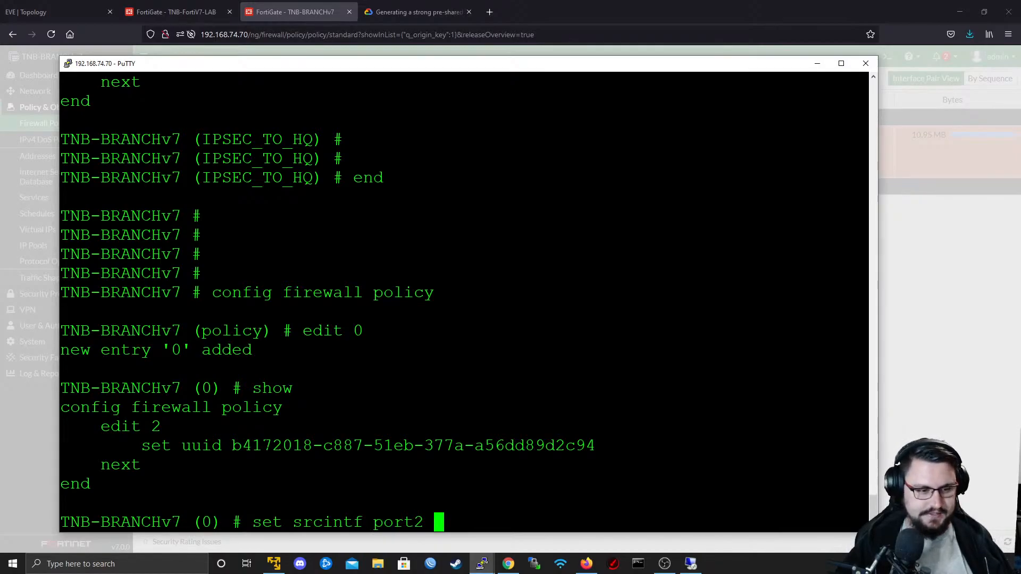
key("Return")
type("set dstintf")
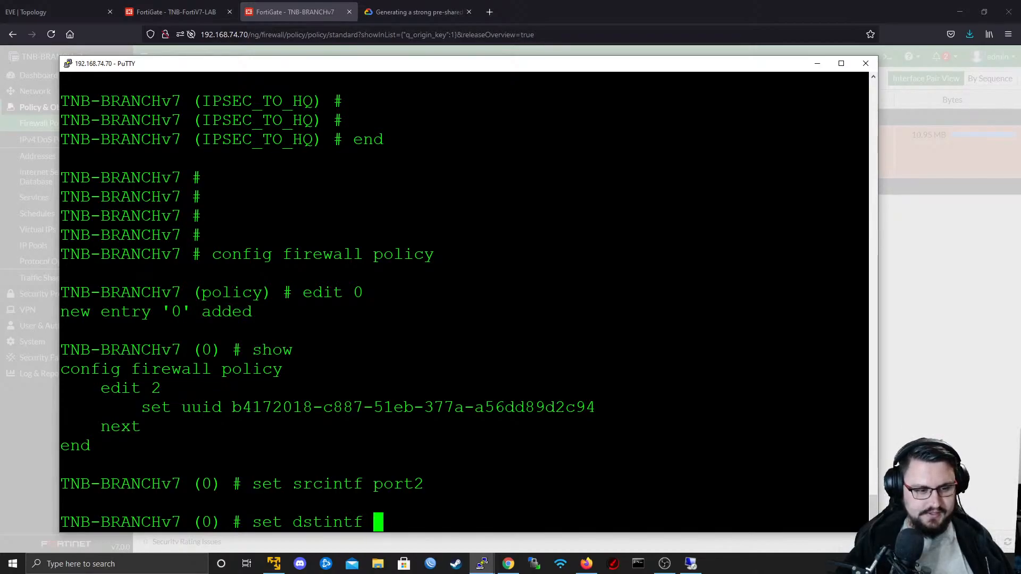
type(" IP")
key("Tab")
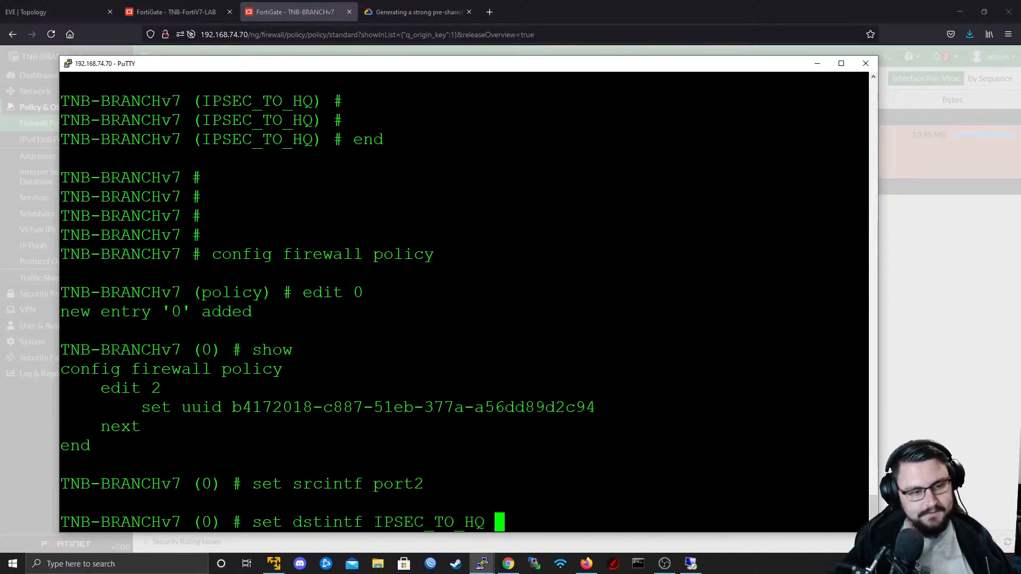
key("Return")
- Set the policy's source address (srcaddr) and destination address (dstaddr) to all
type("set srcintf")
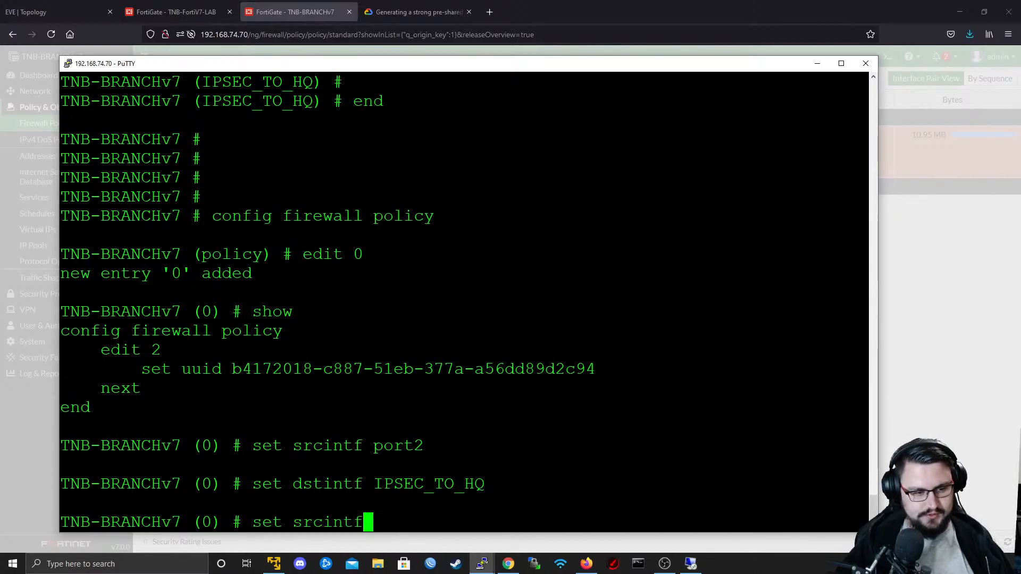
key("BackSpace")
key("BackSpace")
key("BackSpace")
key("BackSpace")
type("addr all")
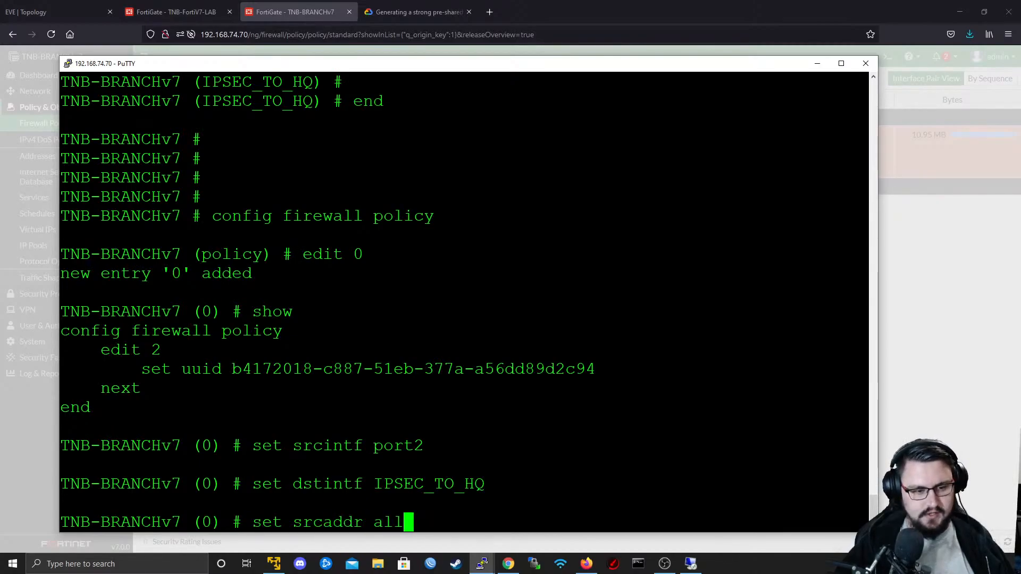
key("Return")
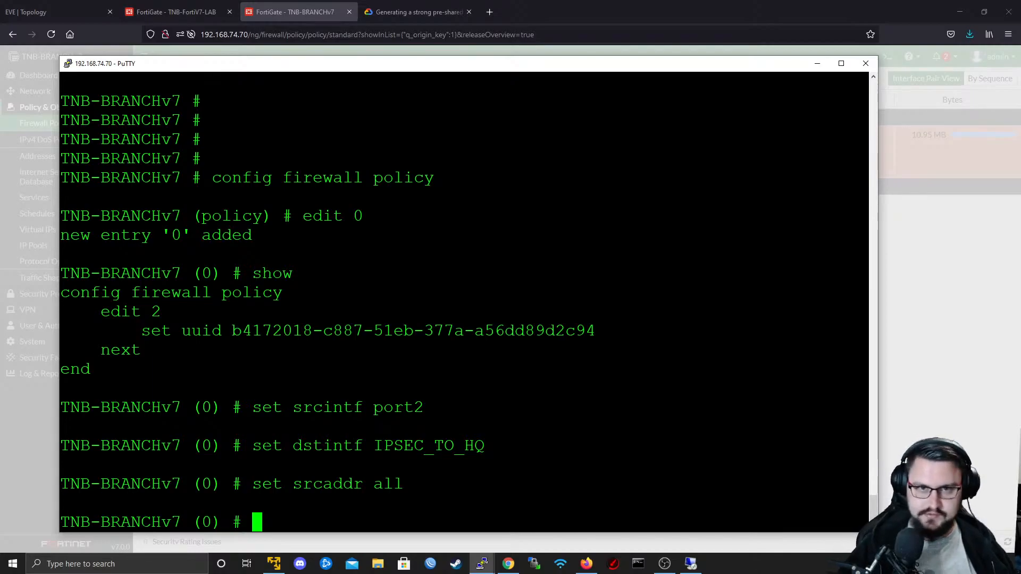
type("s")
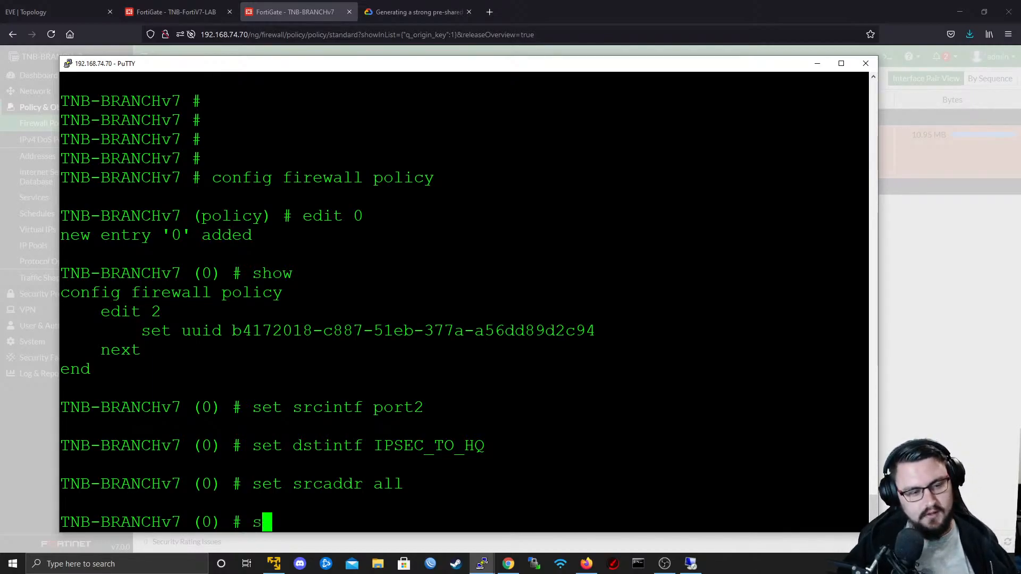
type("eet dstintf")
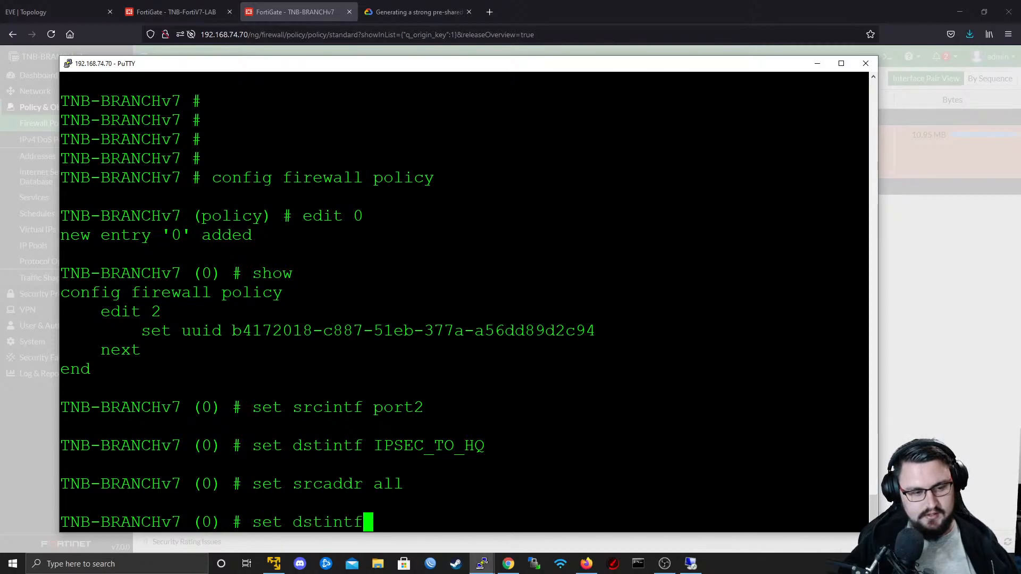
type(" all")
key("Return")
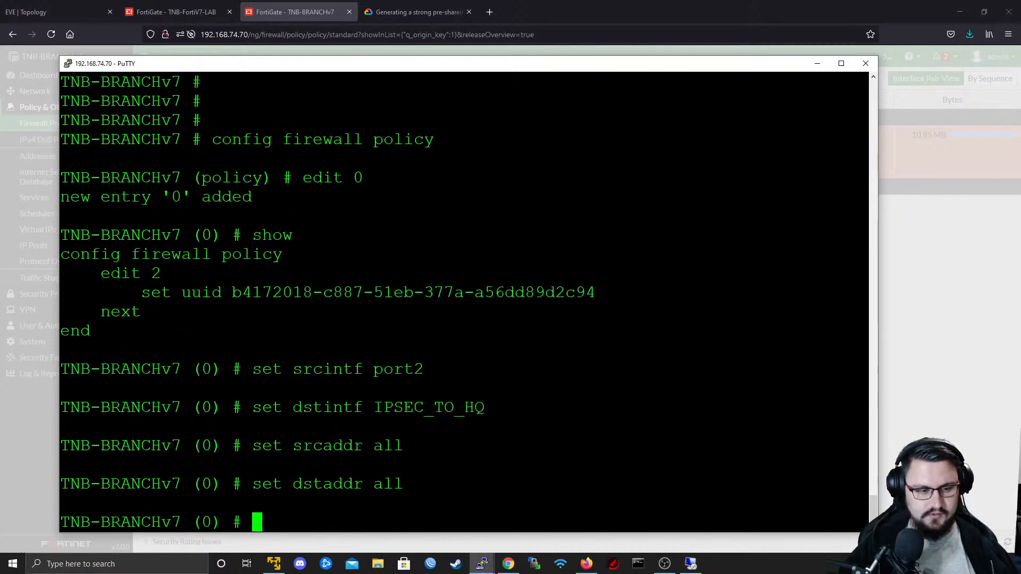
- Set the policy's action to accept and its schedule to always
type("set action accept ")
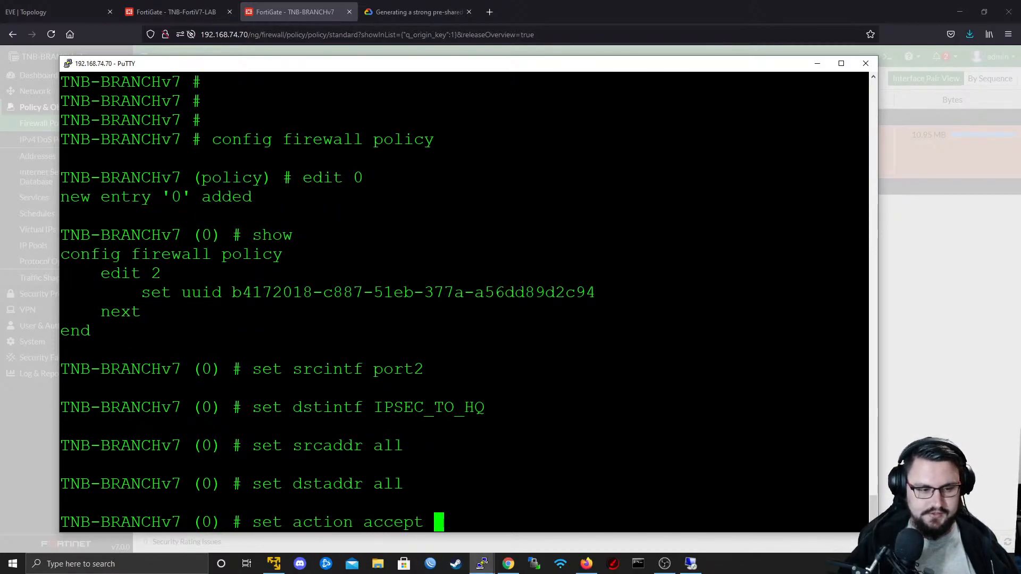
type("p")
key("BackSpace")
key("Return")
type("set schedule ")
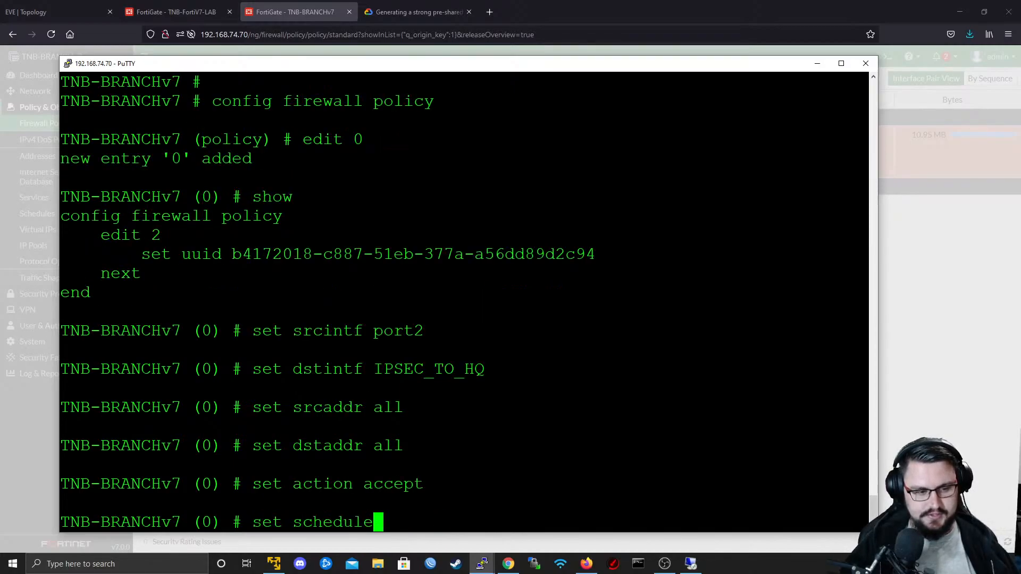
type("al")
key("BackSpace")
key("BackSpace")
type("always")
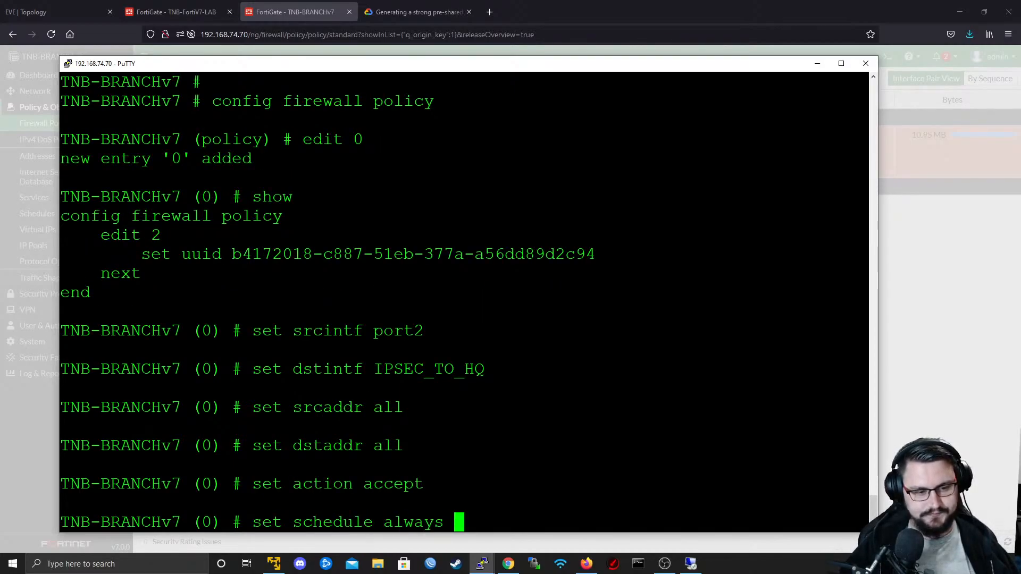
key("Return")
- Set the policy's service to ALL and save the entry with next and end
type("set service")
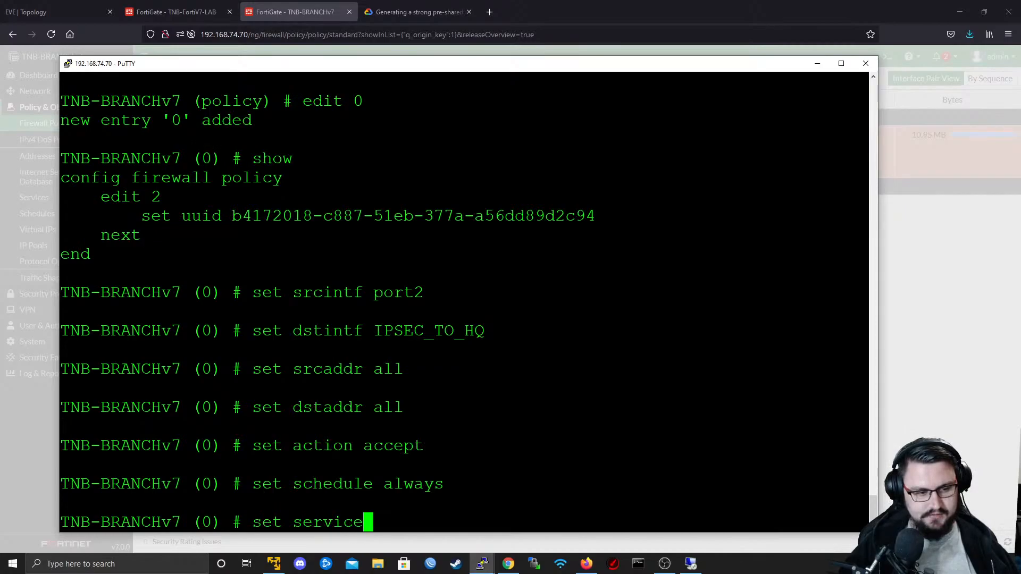
type(" ALL")
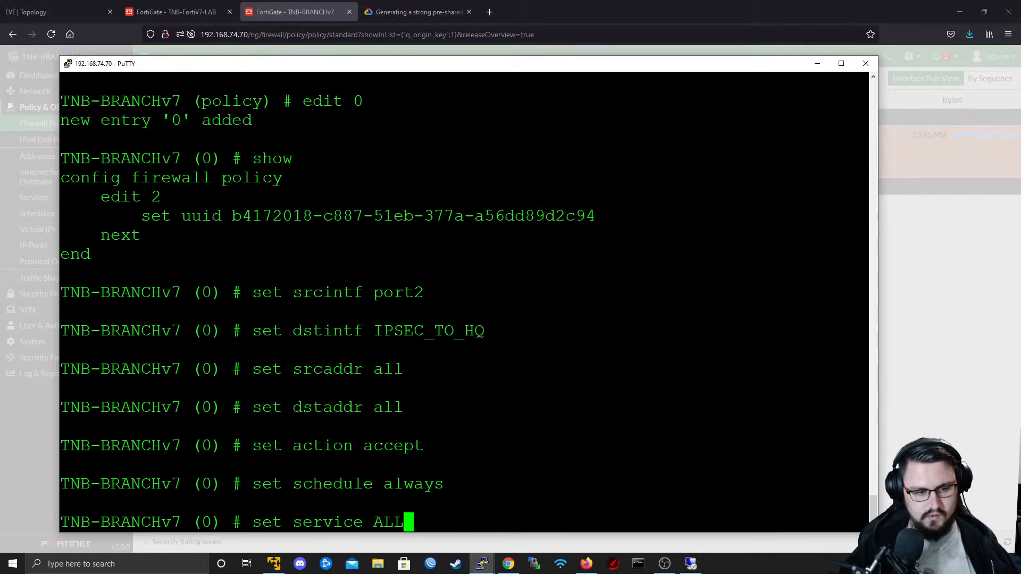
key("Return")
type("nex")
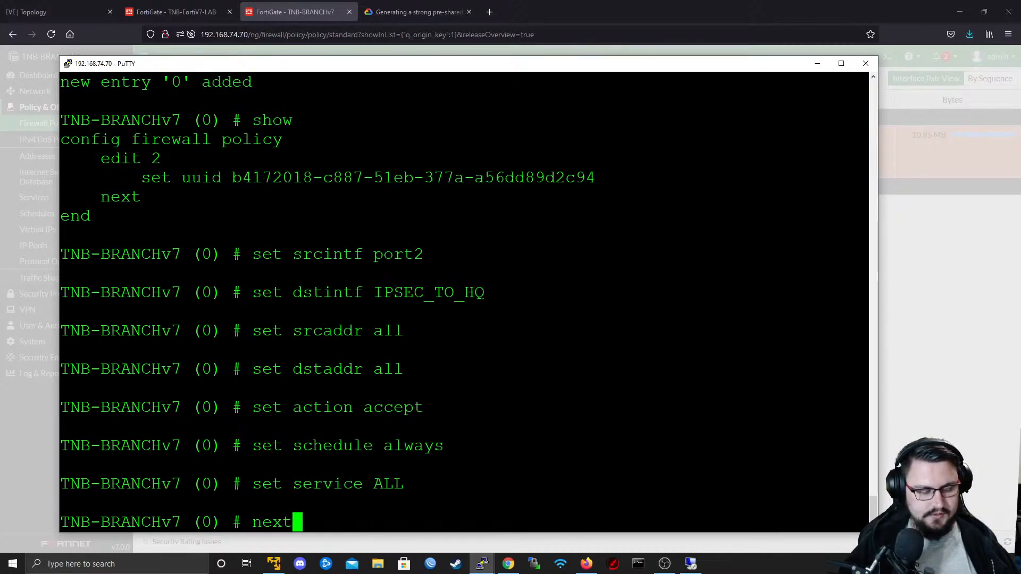
type("t")
key("Return")
type("end")
key("Return")
- Display the full firewall policy configuration on TNB-BRANCHv7 to review the port2 to IPSEC_TO_HQ policy
type("s")
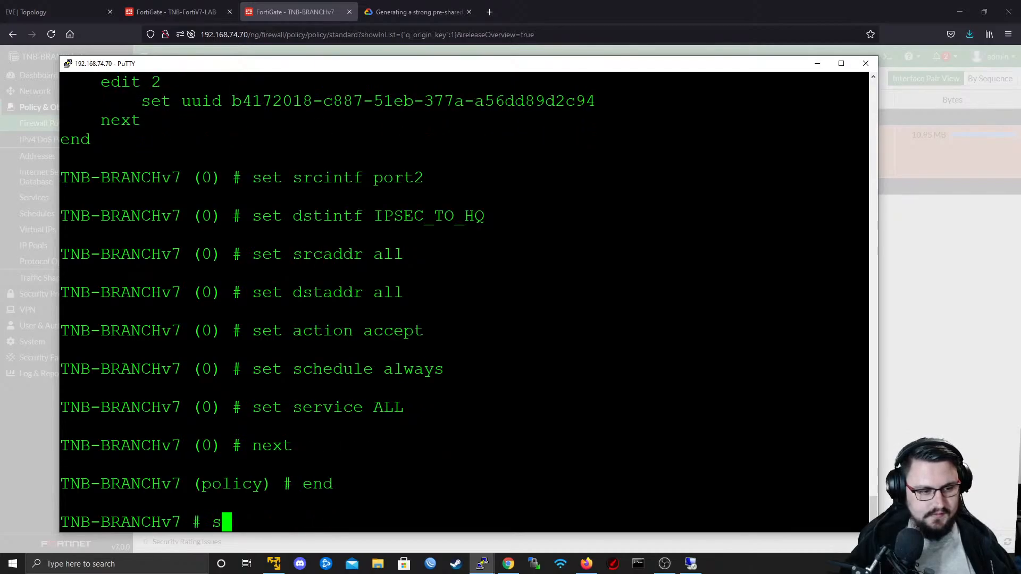
type("how firewall policy")
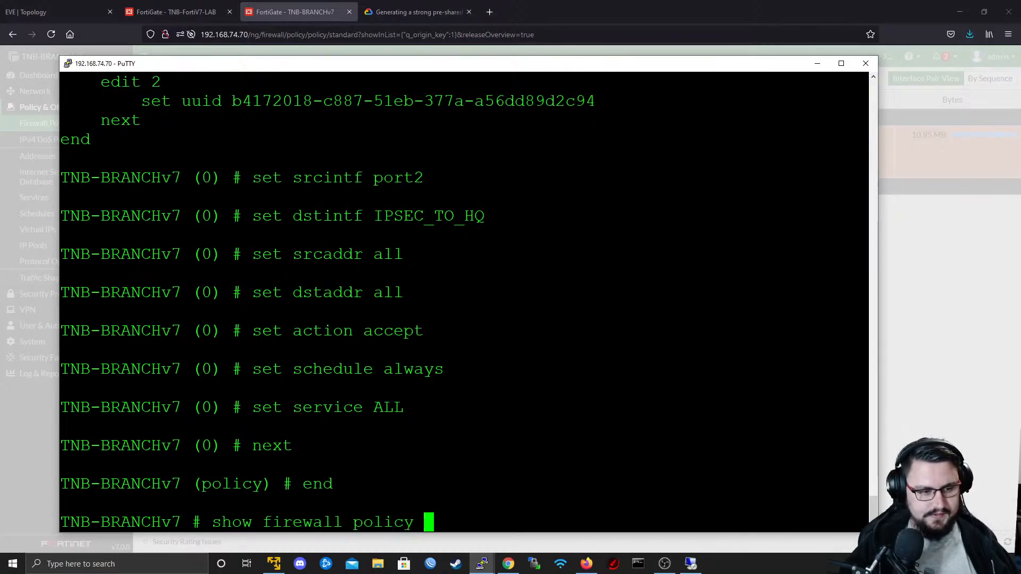
key("Return")
key("space")
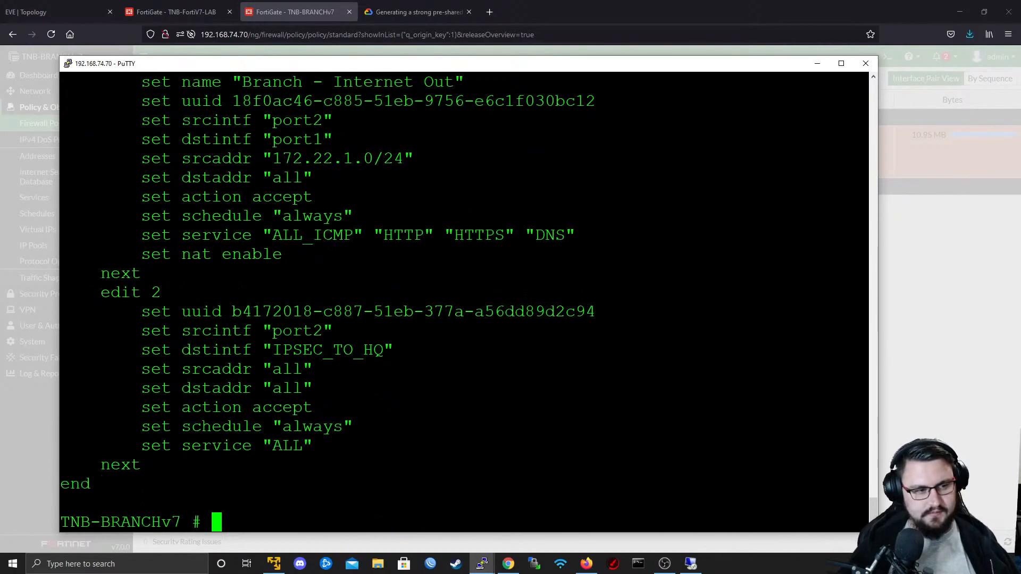
- Review policy 2 in the CLI output, checking its source interface port2 and destination interface IPSEC_TO_HQ
left_click_drag(110, 292, 186, 300)
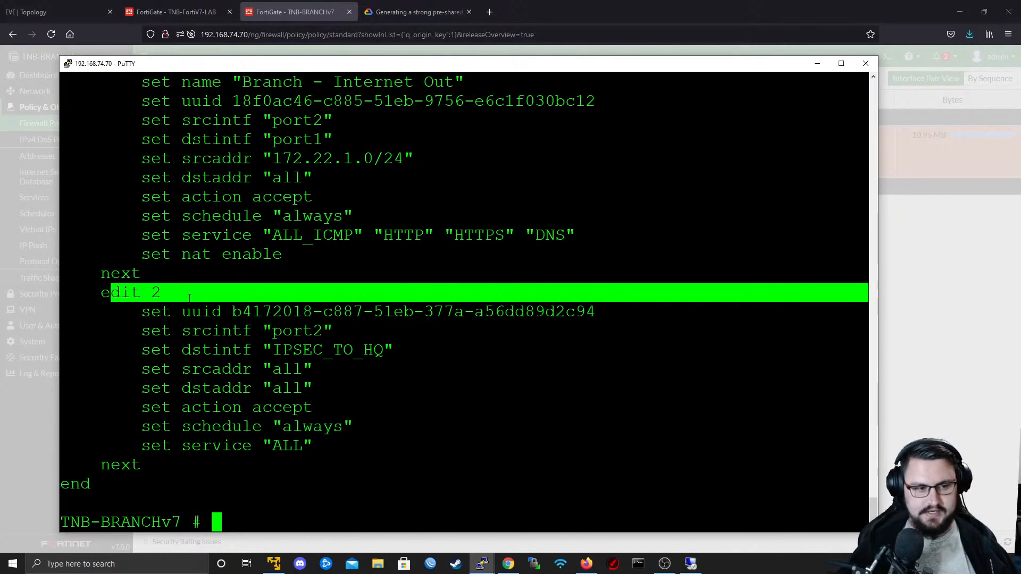
left_click_drag(151, 331, 394, 350)
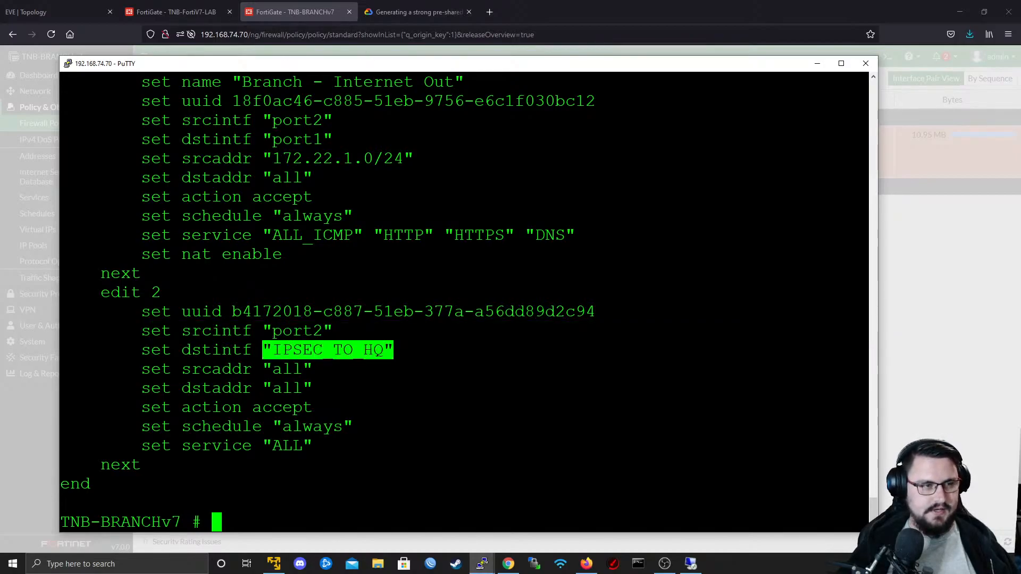
left_click(425, 346)
- Switch to the TNB-BRANCHv7 web interface, dismiss the FortiOS 7.0.0 introduction, and show the port2 to IPSEC_TO_HQ policy in the firewall policy list
left_click(893, 263)
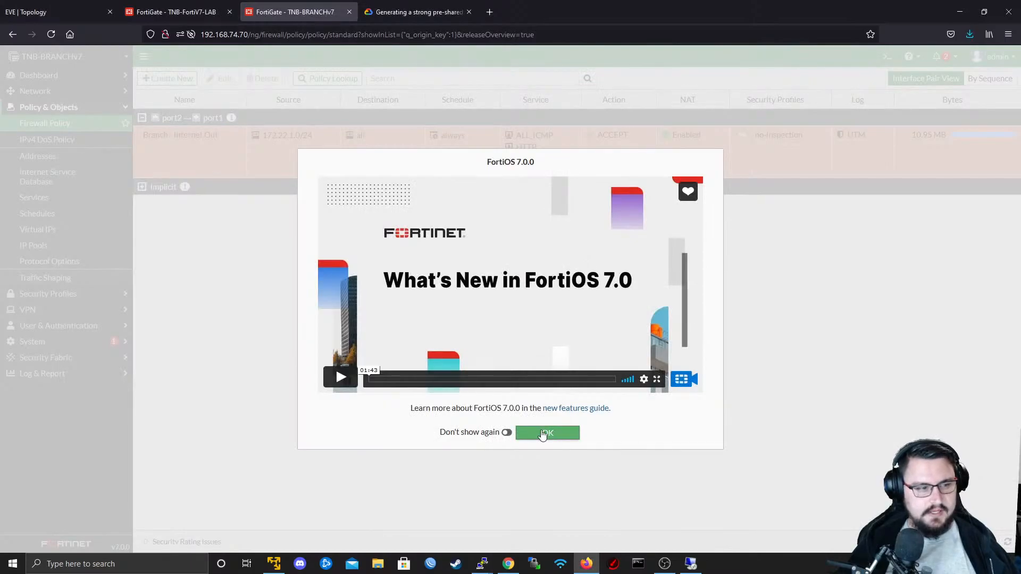
left_click(548, 433)
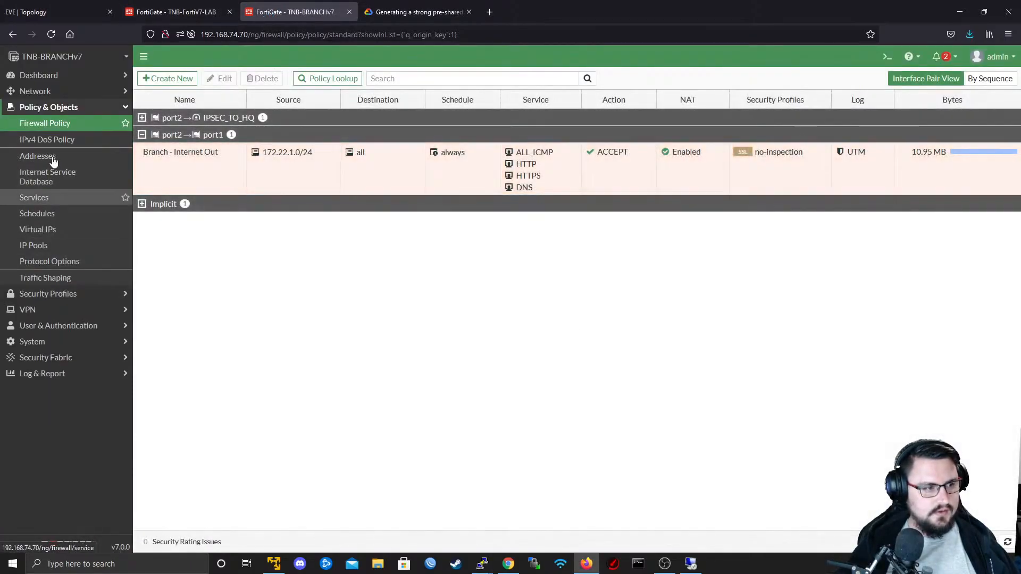
left_click(48, 124)
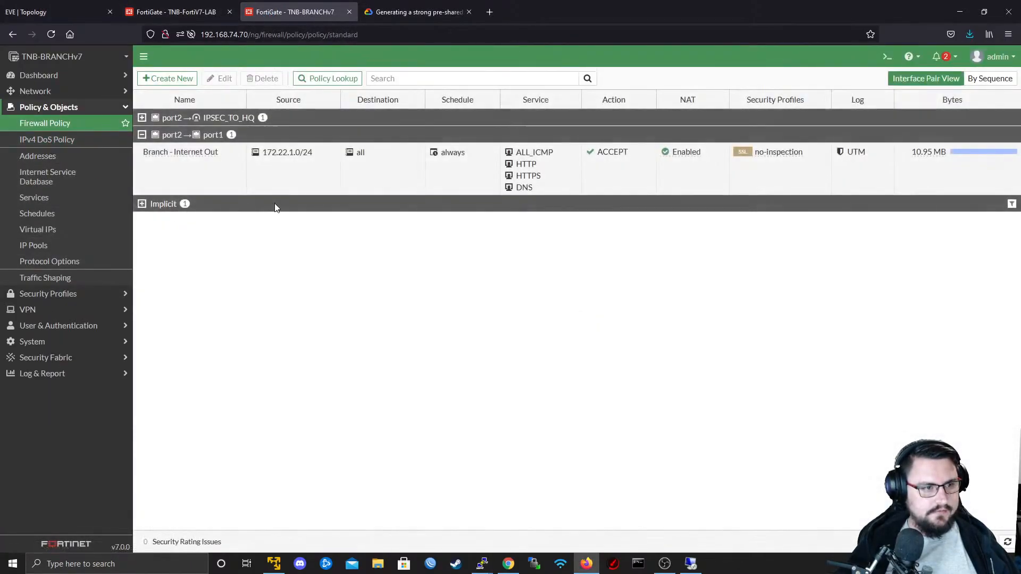
left_click(200, 168)
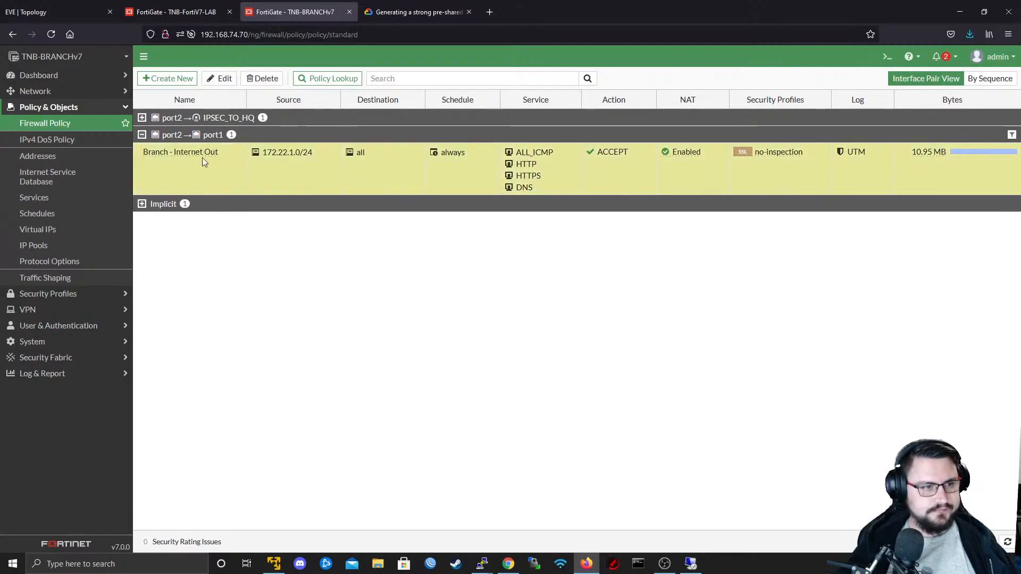
left_click(142, 118)
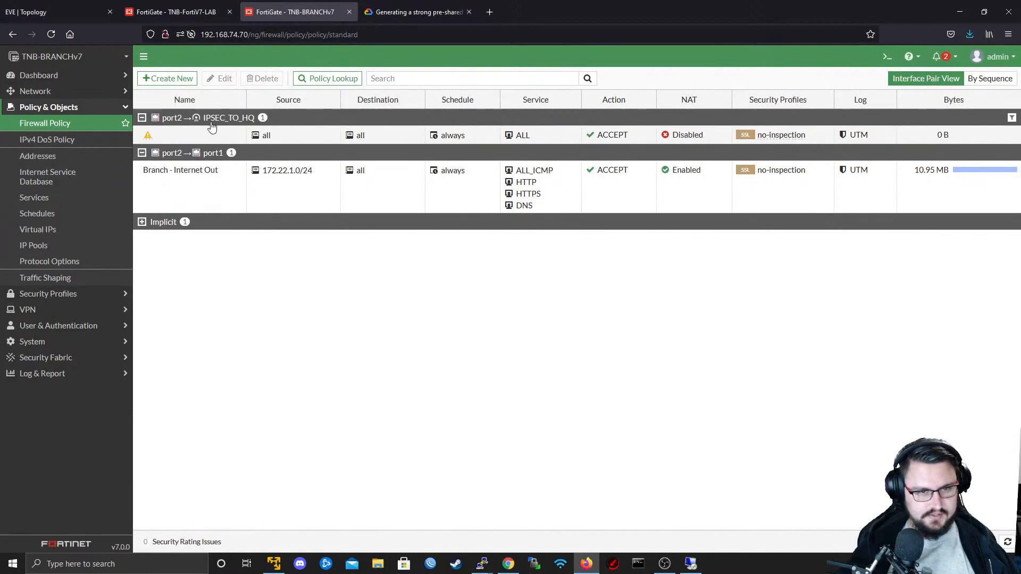
- Clone the port2 to IPSEC_TO_HQ policy in reverse and enable the resulting IPSEC_TO_HQ to port2 policy
right_click(193, 132)
mouse_move(215, 156)
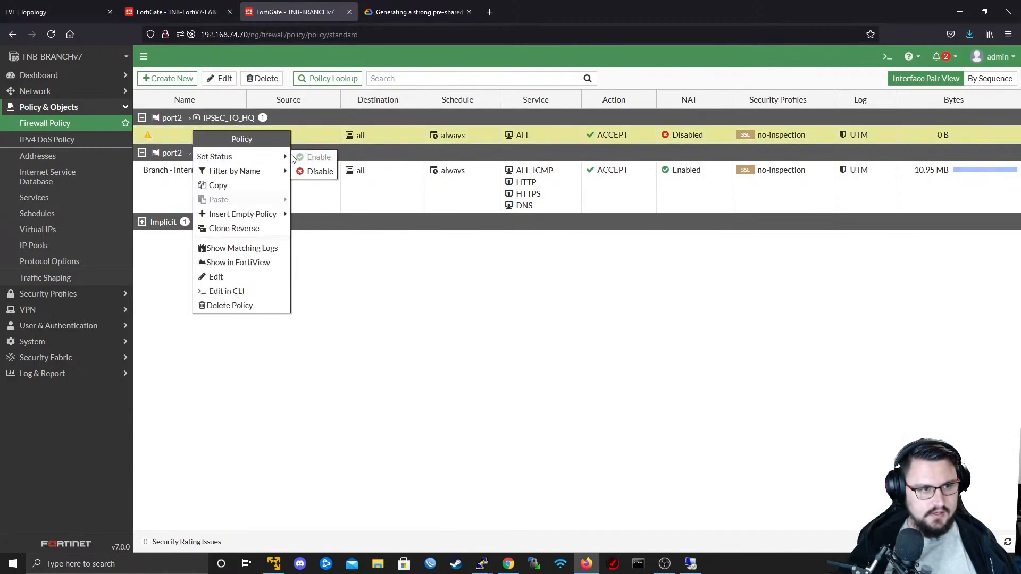
left_click(234, 228)
right_click(212, 135)
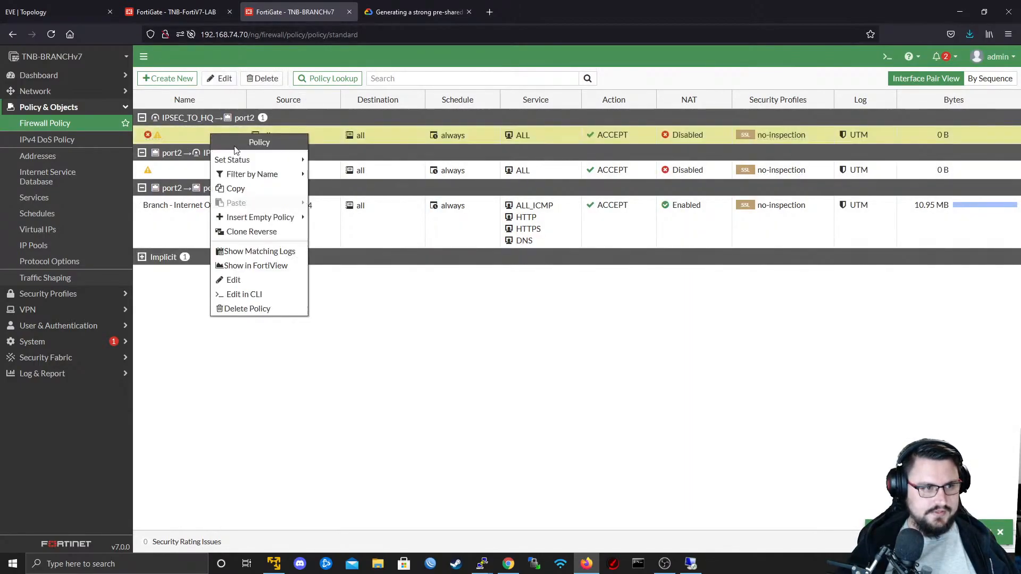
mouse_move(237, 160)
left_click(332, 161)
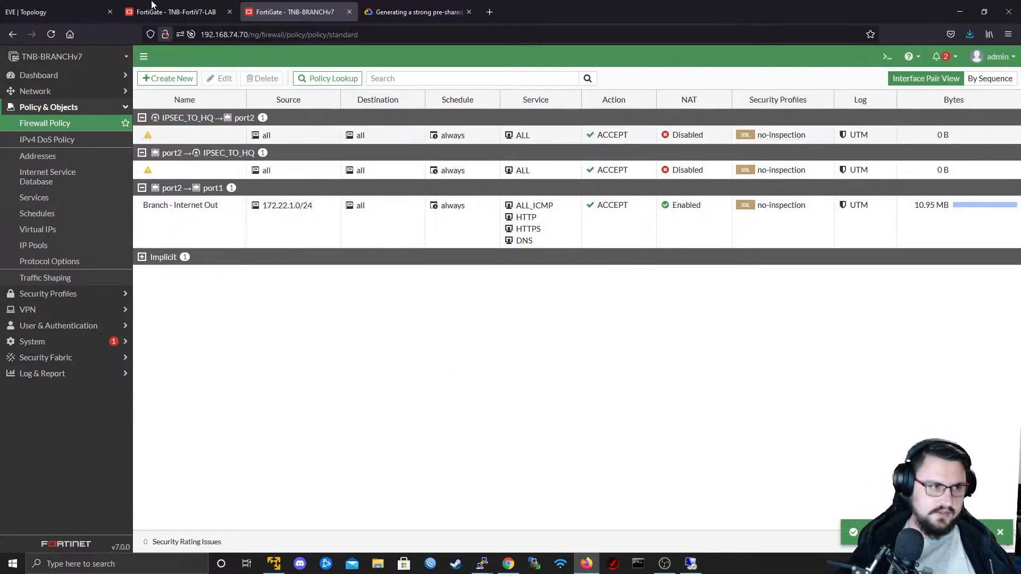
- Compare the firewall policies on TNB-FortiV7-LAB with those on TNB-BRANCHv7
left_click(197, 5)
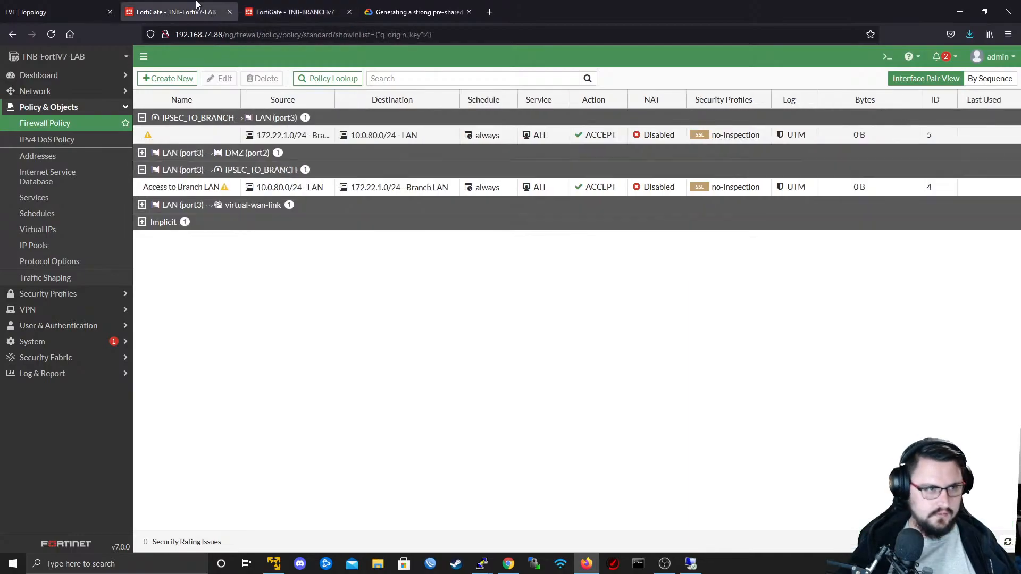
left_click(275, 7)
left_click(215, 6)
left_click(305, 7)
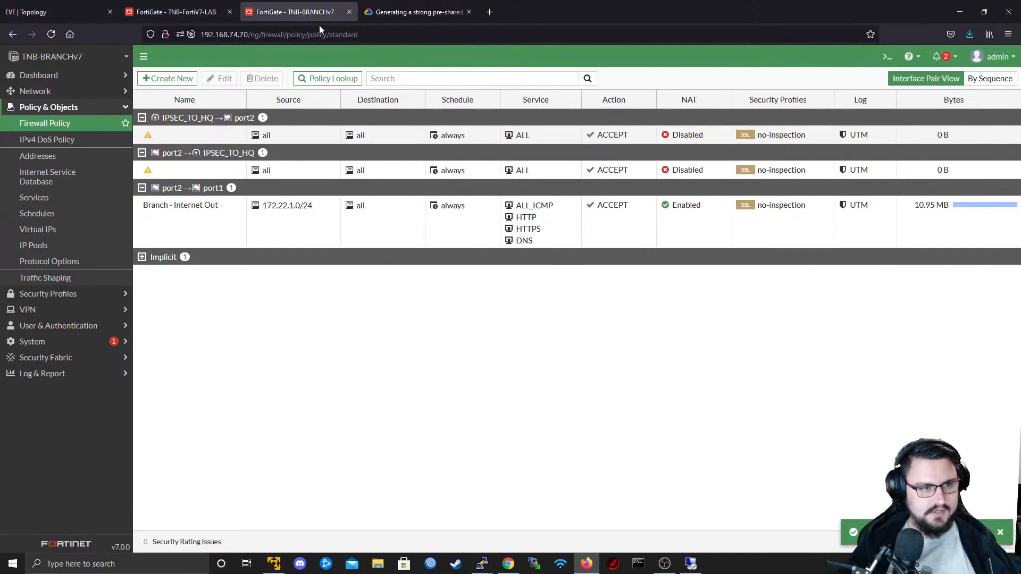
- On TNB-FortiV7-LAB, try to bring up the IPSEC_TO_BRANCH tunnel from the network dashboard's IPsec monitor
left_click(178, 16)
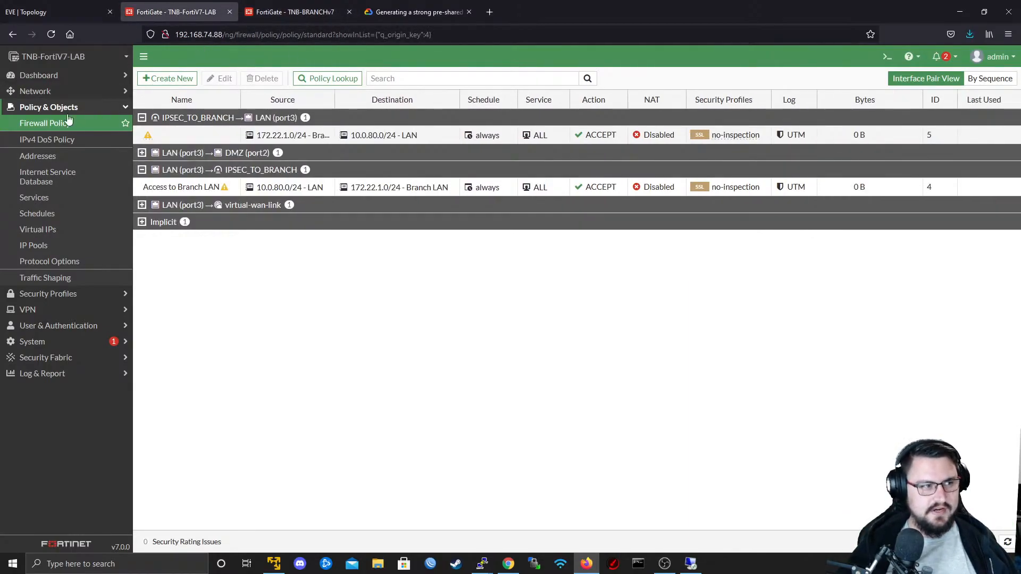
left_click(58, 76)
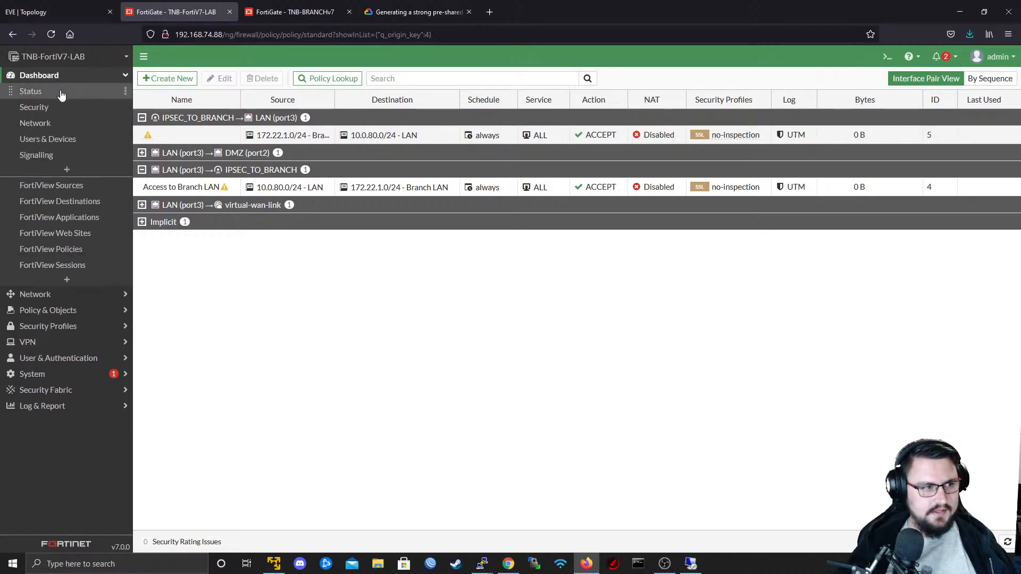
left_click(54, 123)
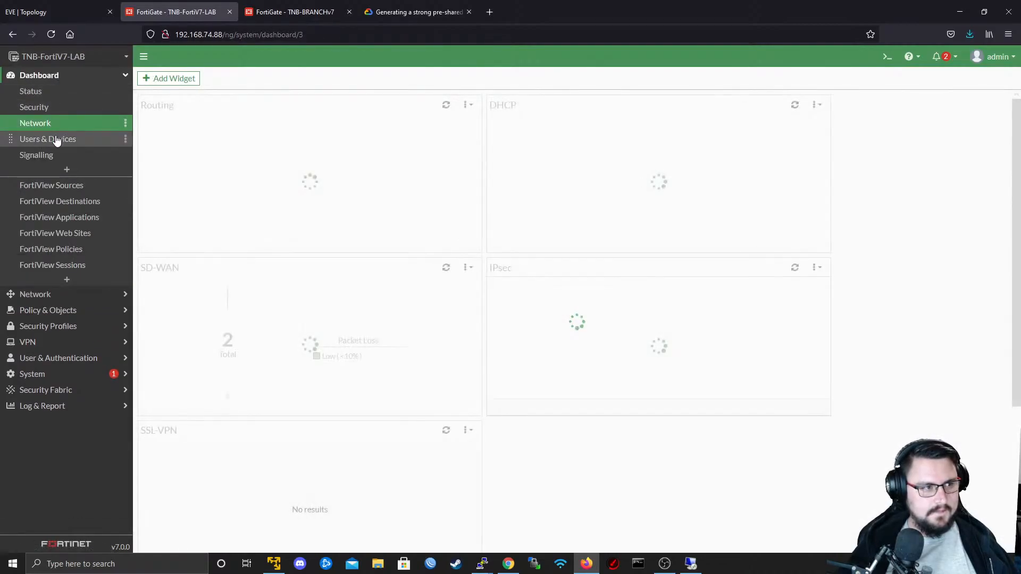
left_click(665, 346)
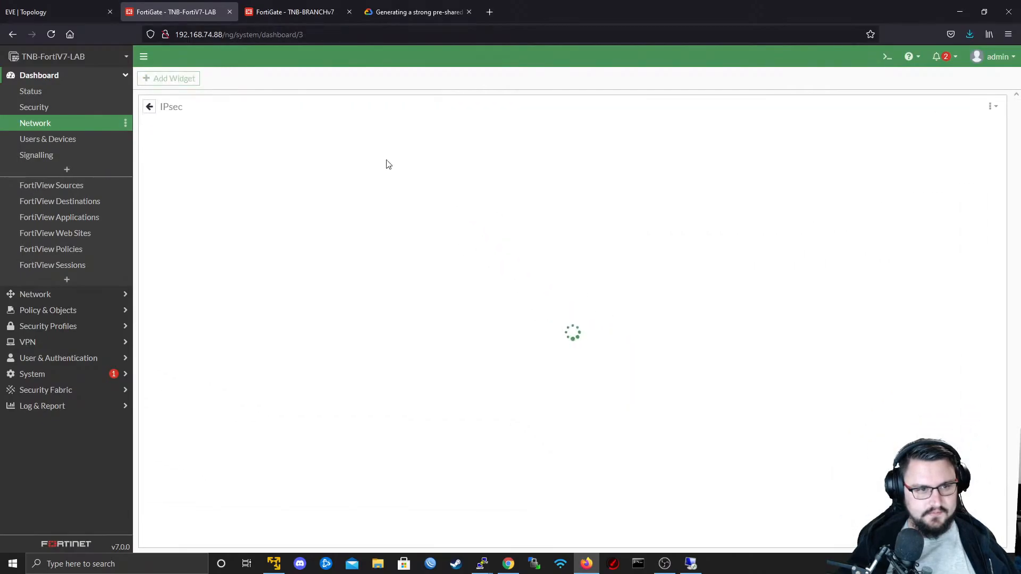
right_click(365, 186)
mouse_move(396, 211)
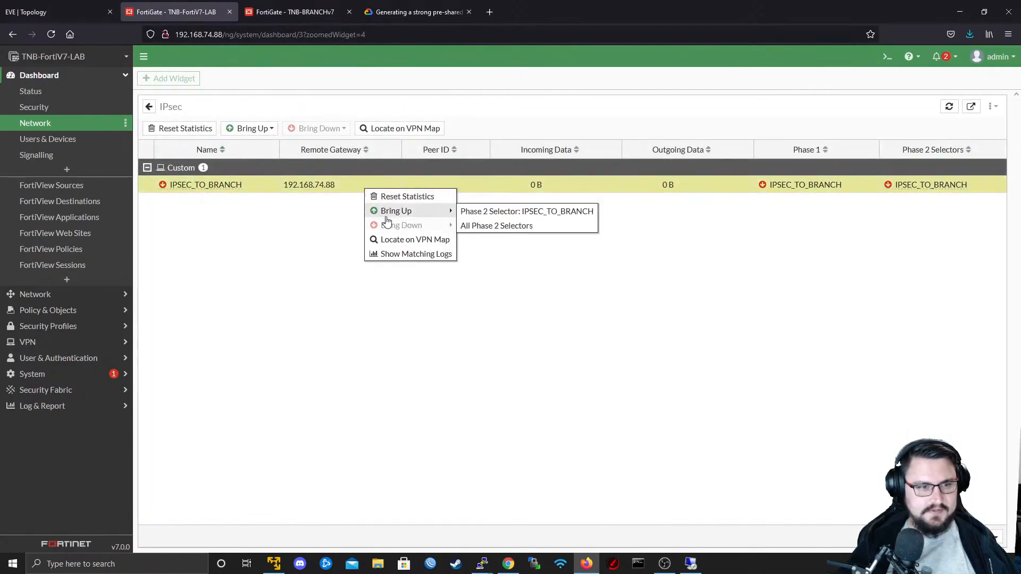
left_click(548, 233)
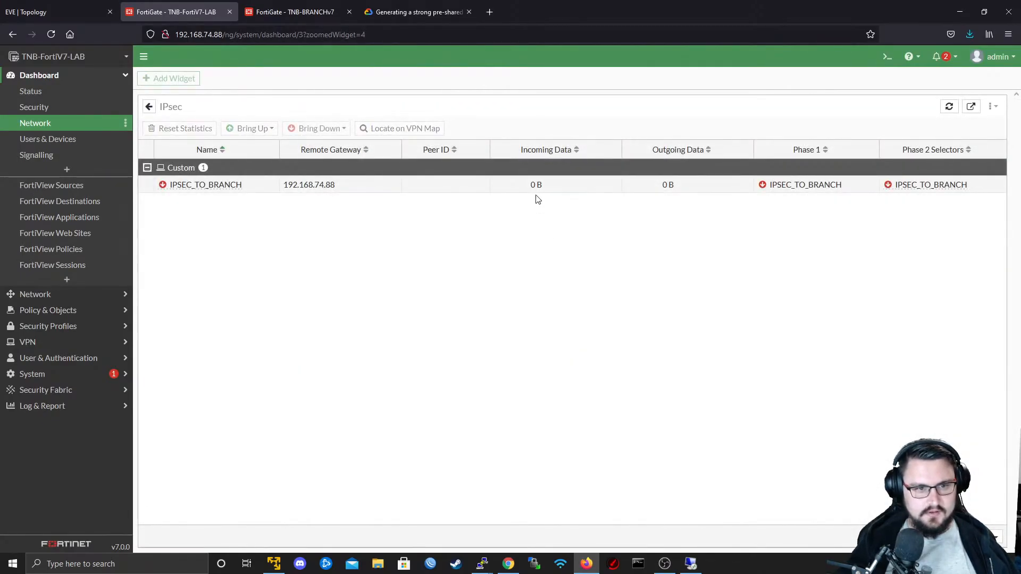
- Switch to the Fortinet PuTTY console and examine the IKE debug output for the reason IPSEC_TO_BRANCH negotiation fails
key("alt+Tab")
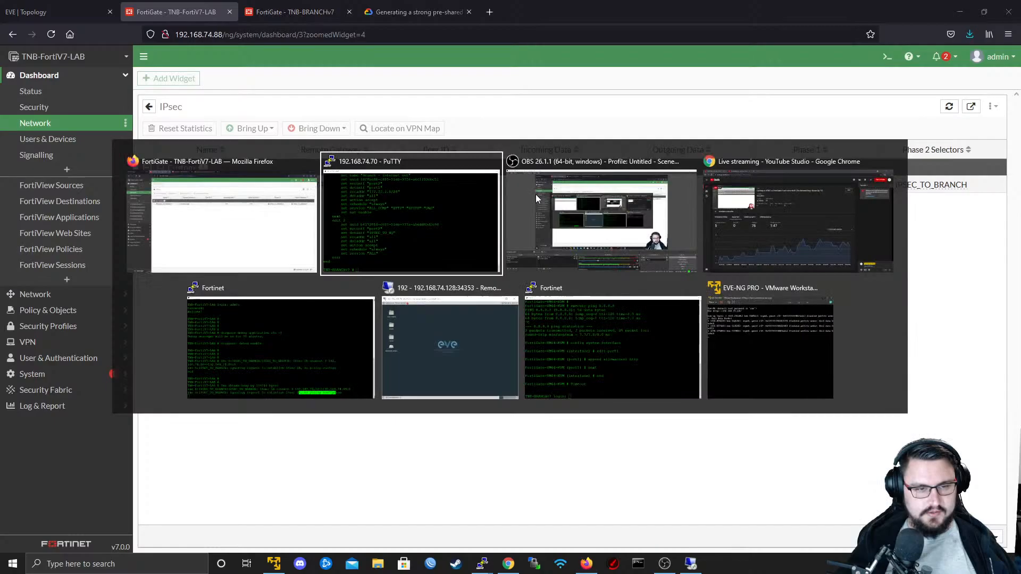
left_click(307, 334)
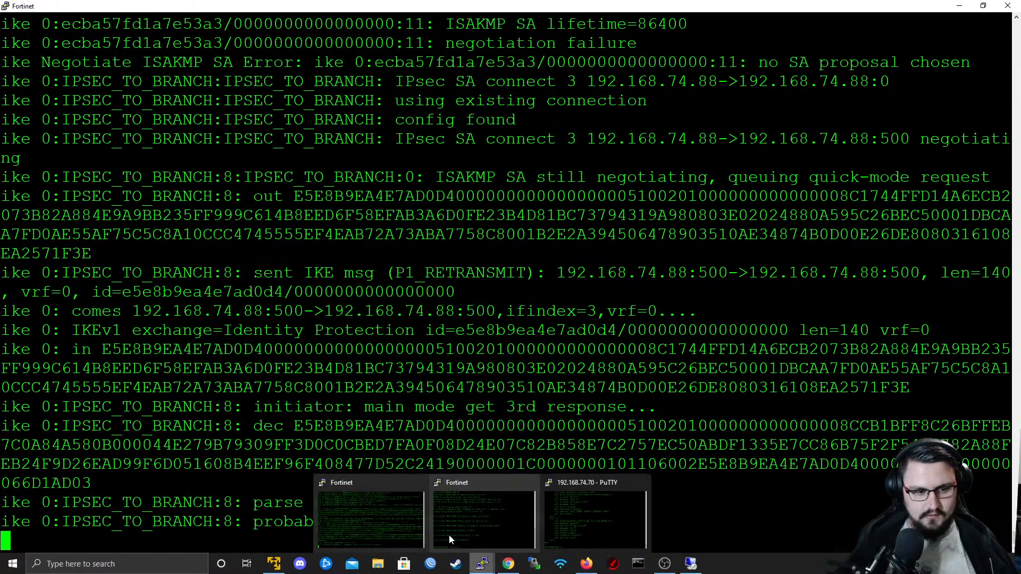
left_click_drag(576, 522, 295, 504)
left_click(295, 503)
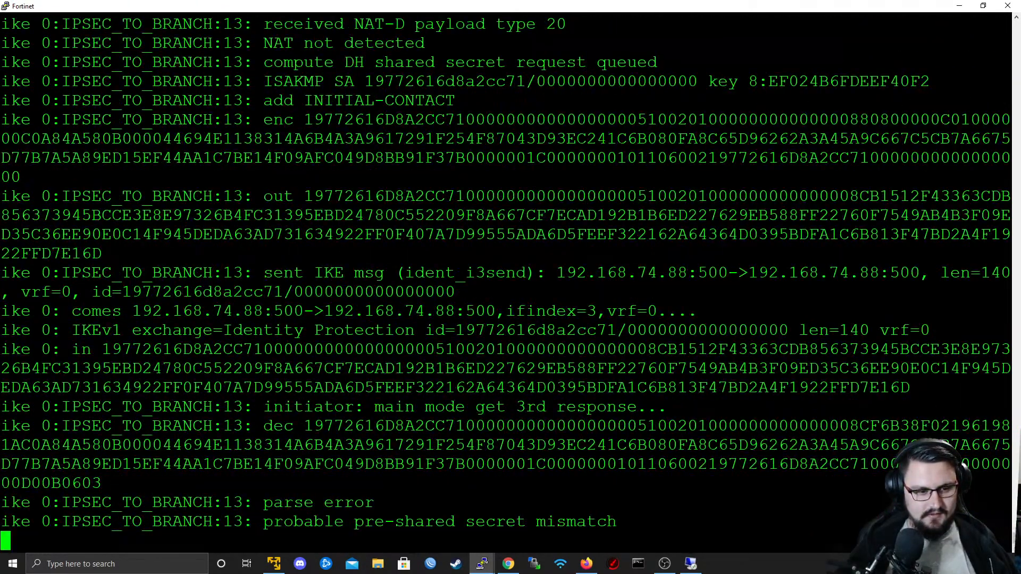
left_click_drag(2, 540, 2, 254)
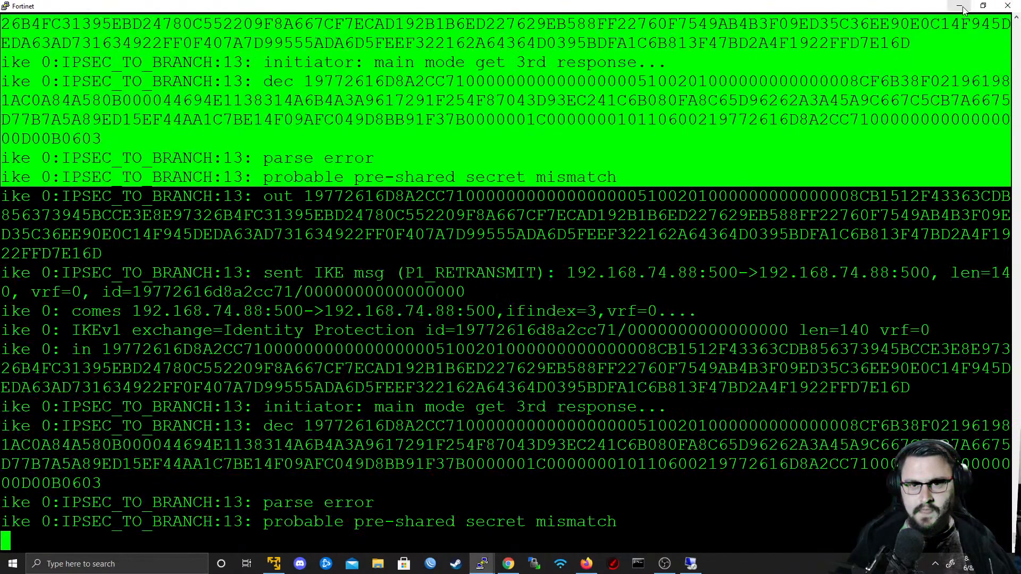
left_click(959, 5)
- On TNB-FortiV7-LAB, paste the generated pre-shared key into the IPSEC_TO_BRANCH tunnel's authentication settings and save the tunnel
left_click(391, 7)
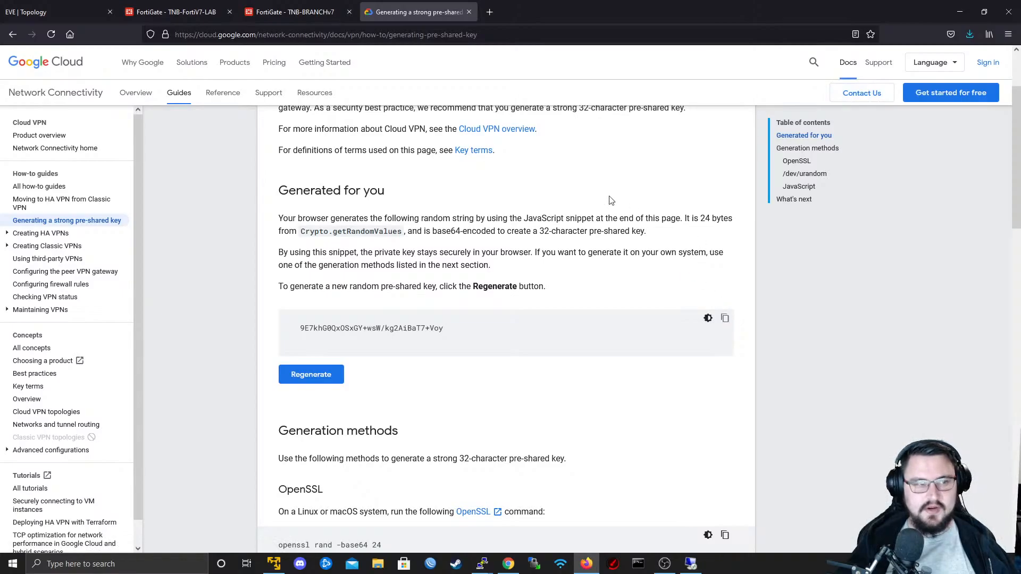
left_click(198, 8)
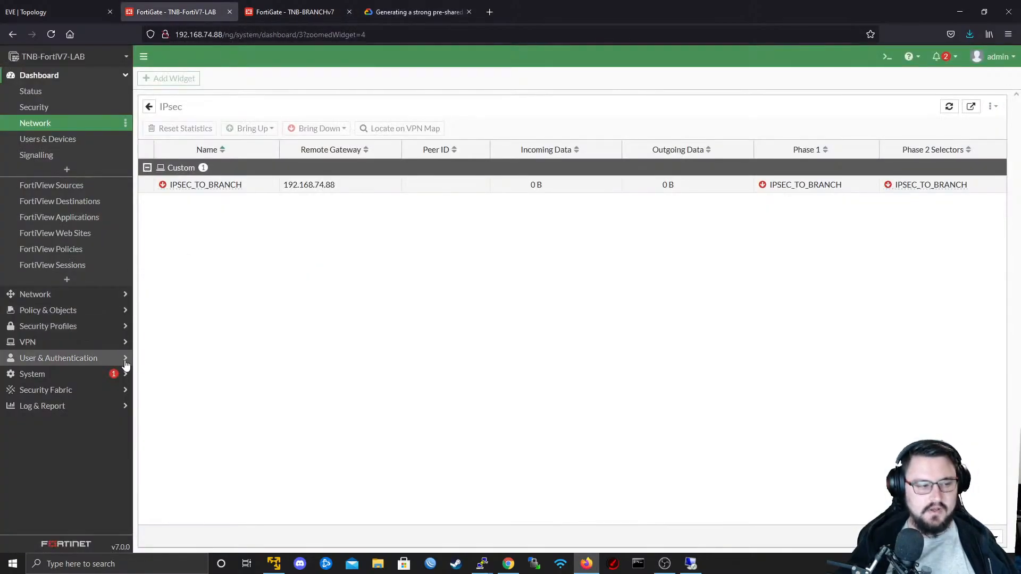
left_click(52, 342)
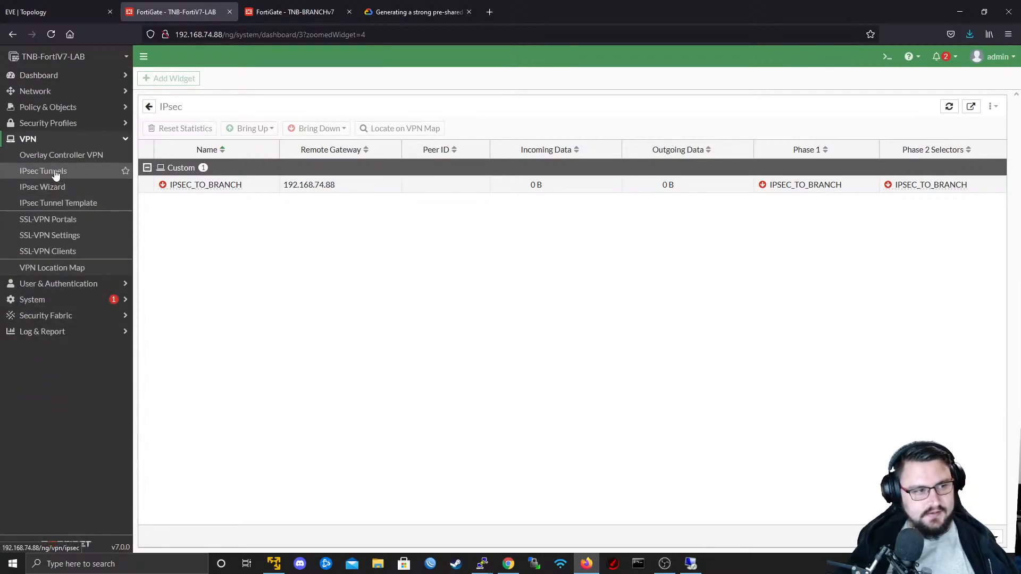
left_click(55, 171)
double_click(263, 136)
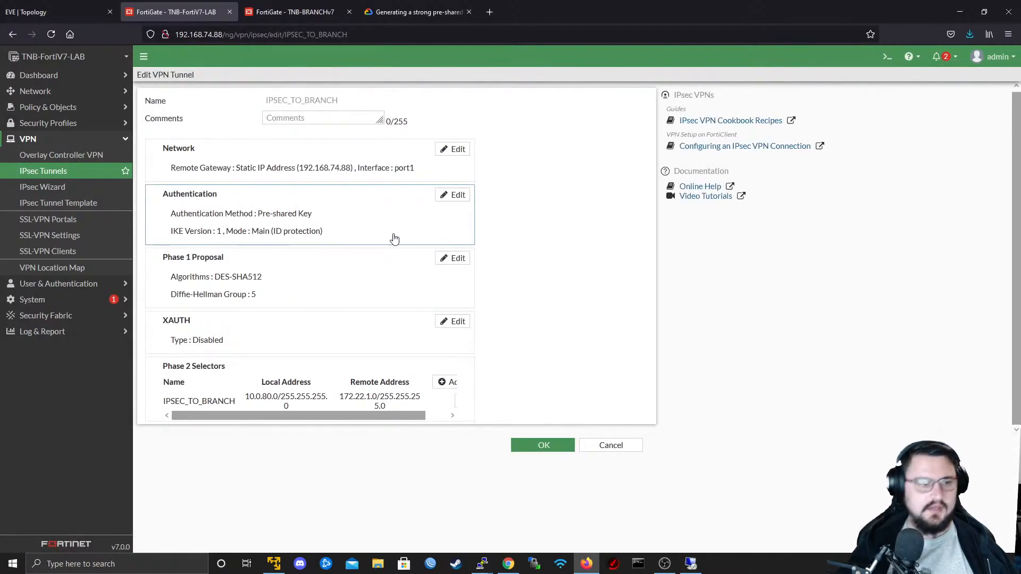
left_click(450, 265)
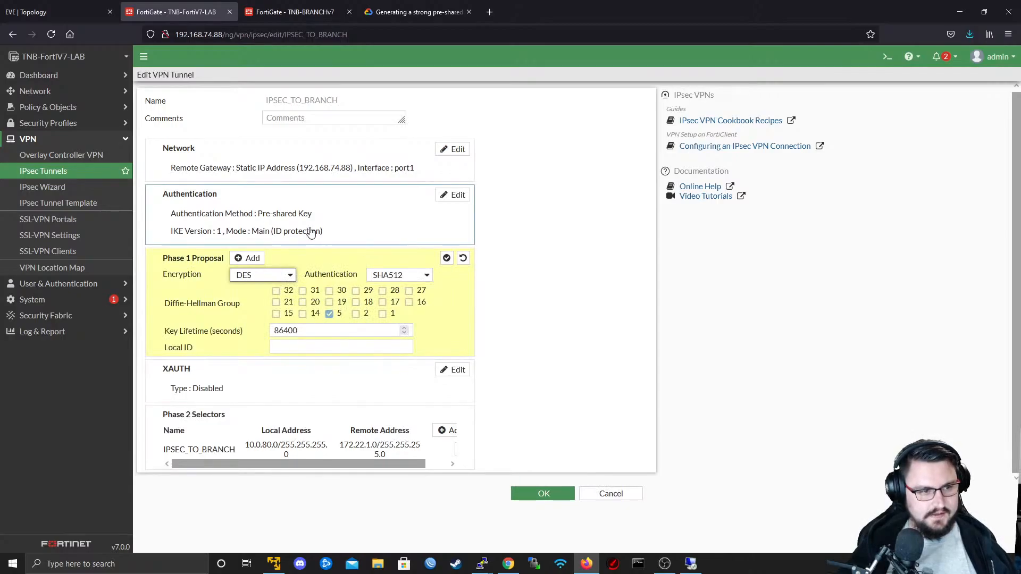
left_click(455, 196)
left_click(335, 236)
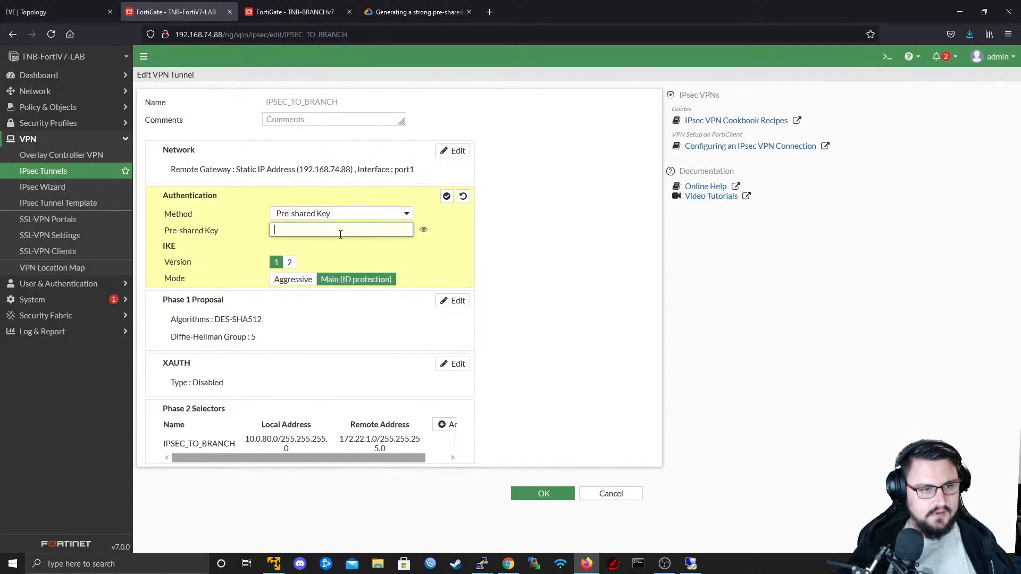
key("ctrl+v")
left_click(447, 196)
left_click(520, 500)
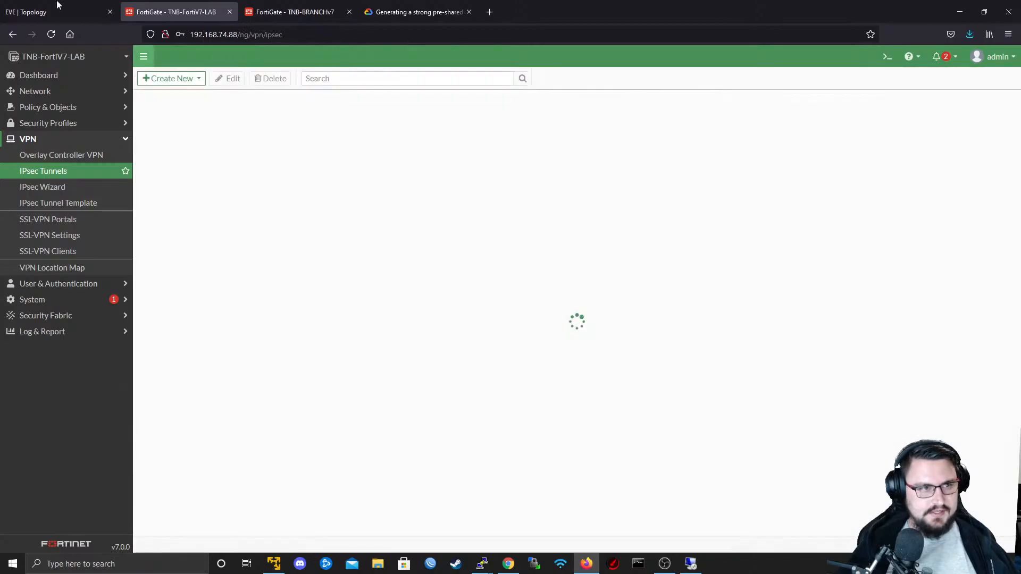
- On TNB-BRANCHv7, paste the same pre-shared key into the IPSEC_TO_HQ tunnel's authentication settings and save the tunnel
left_click(295, 11)
left_click(42, 310)
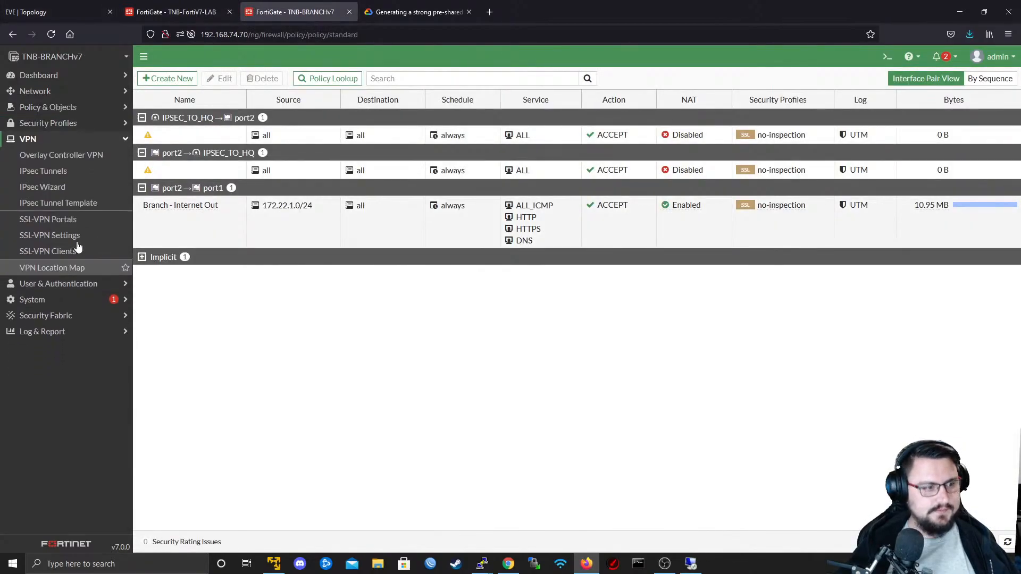
left_click(43, 171)
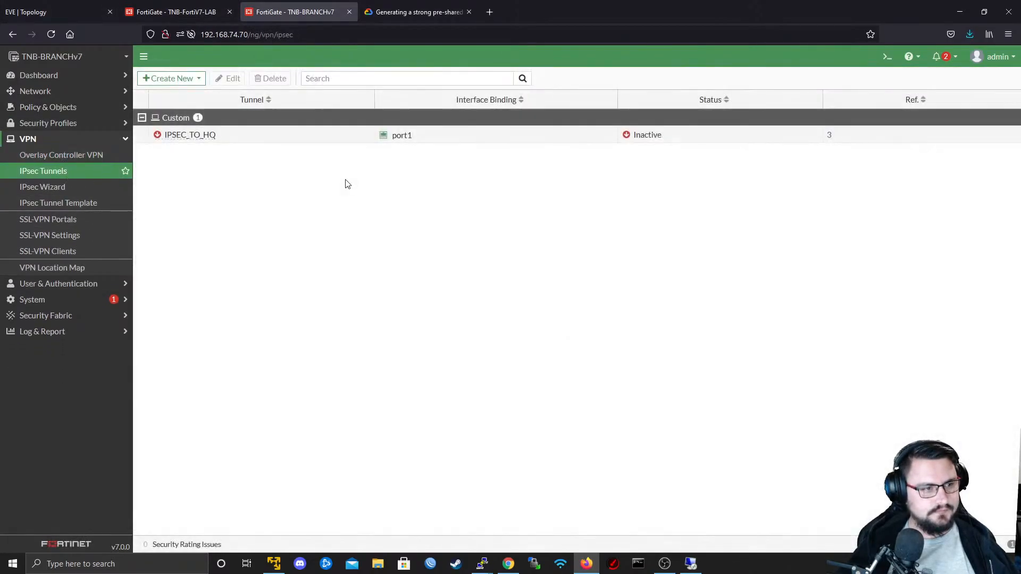
double_click(314, 136)
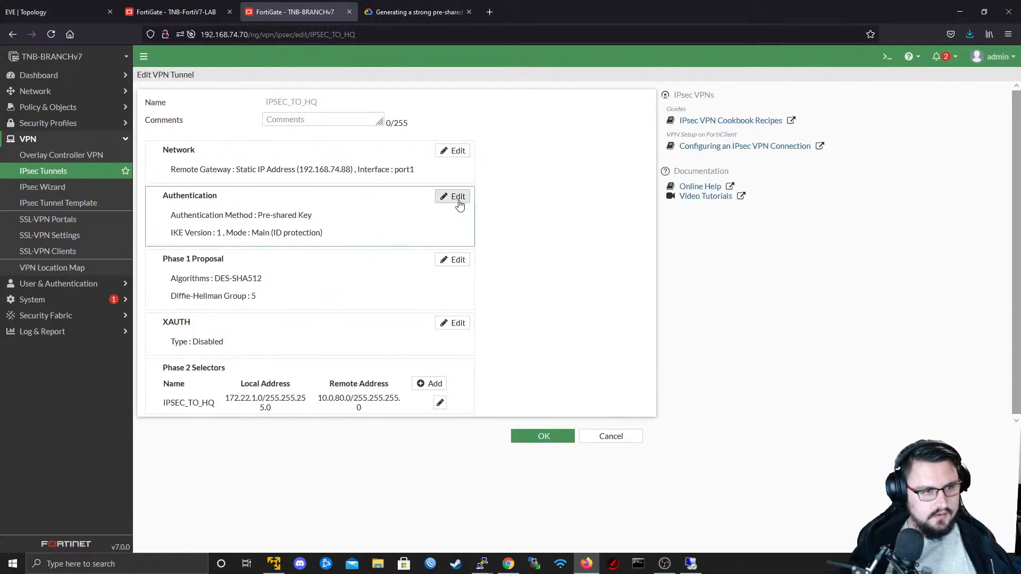
left_click(453, 197)
left_click(328, 234)
key("ctrl+v")
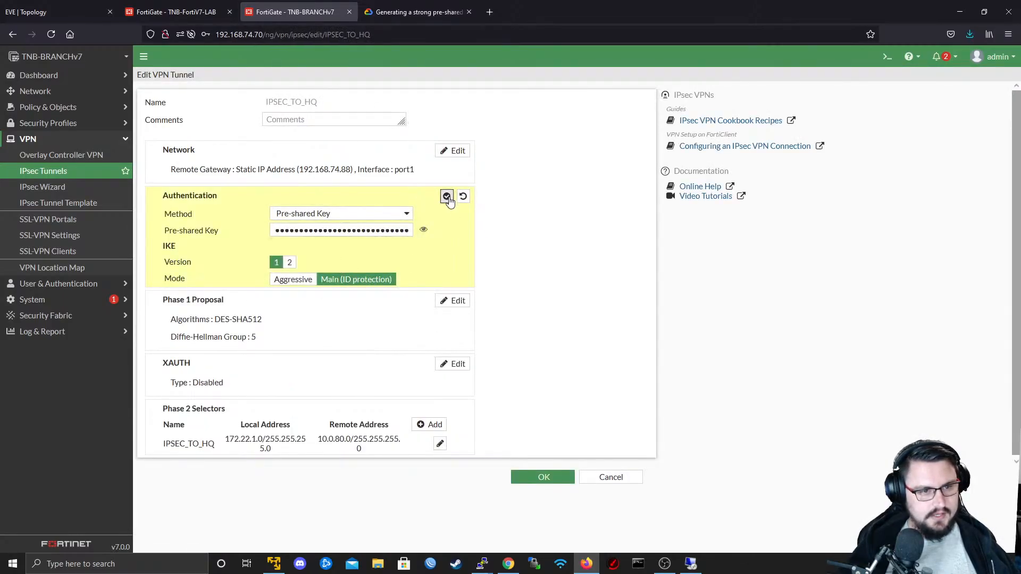
left_click(446, 196)
left_click(544, 477)
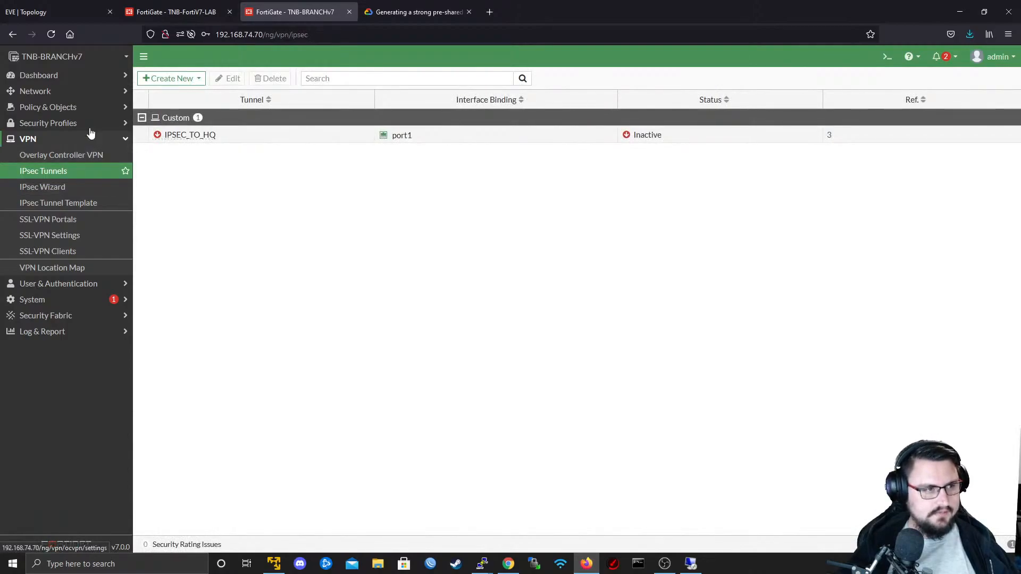
- On TNB-FortiV7-LAB, try to bring up the IPSEC_TO_BRANCH tunnel from the network dashboard's expanded IPsec monitor
left_click(174, 11)
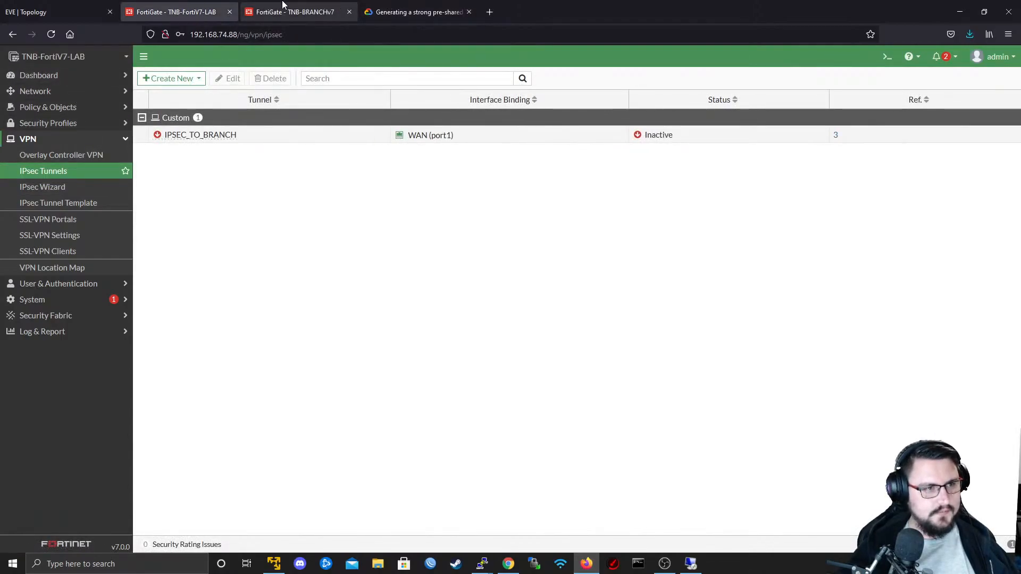
left_click(82, 75)
left_click(72, 127)
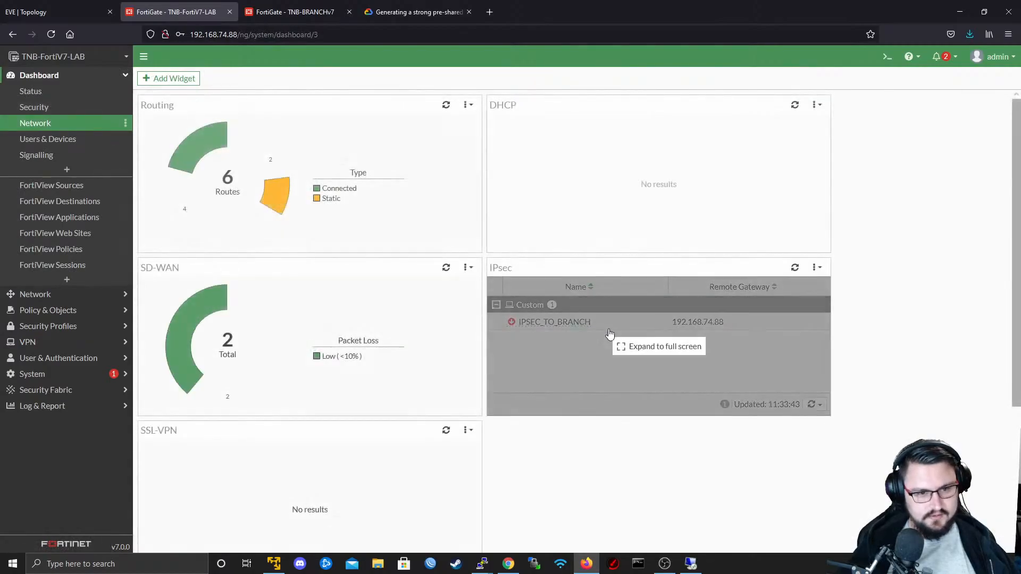
left_click(616, 347)
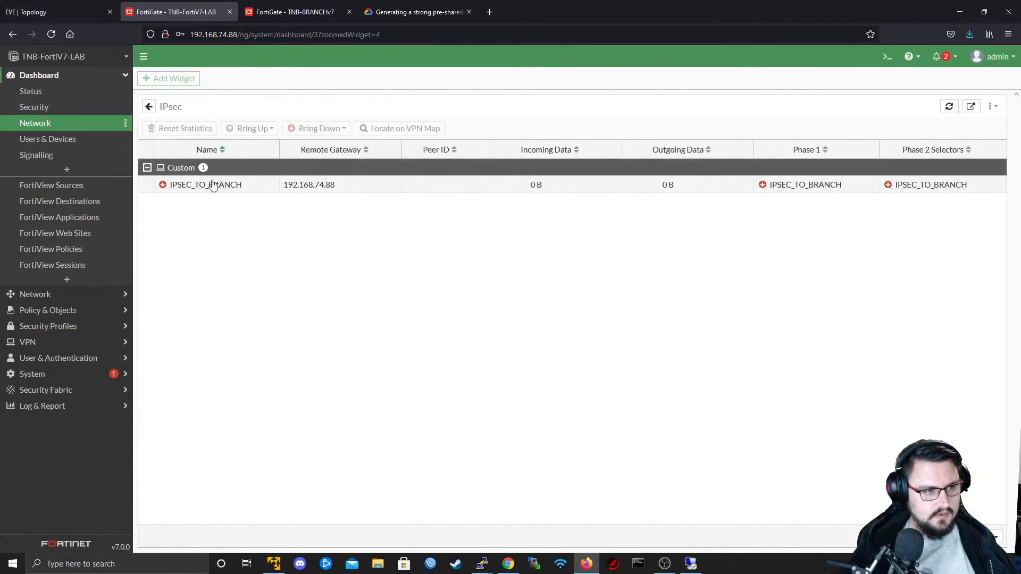
right_click(211, 183)
mouse_move(270, 207)
left_click(346, 217)
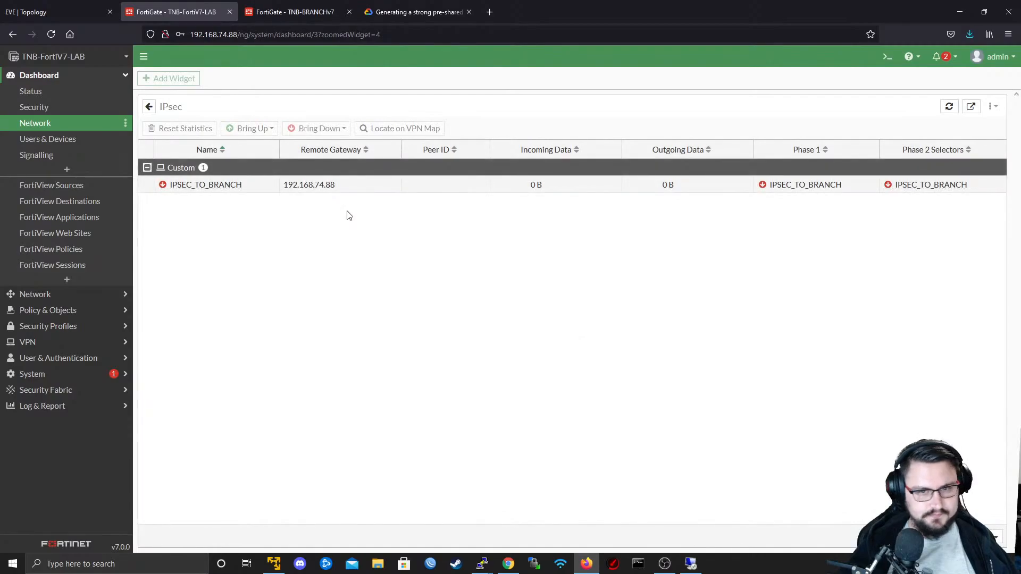
- Switch to the Fortinet PuTTY console and examine the latest IKE debug messages for the IPSEC_TO_BRANCH negotiation
key("alt+Tab")
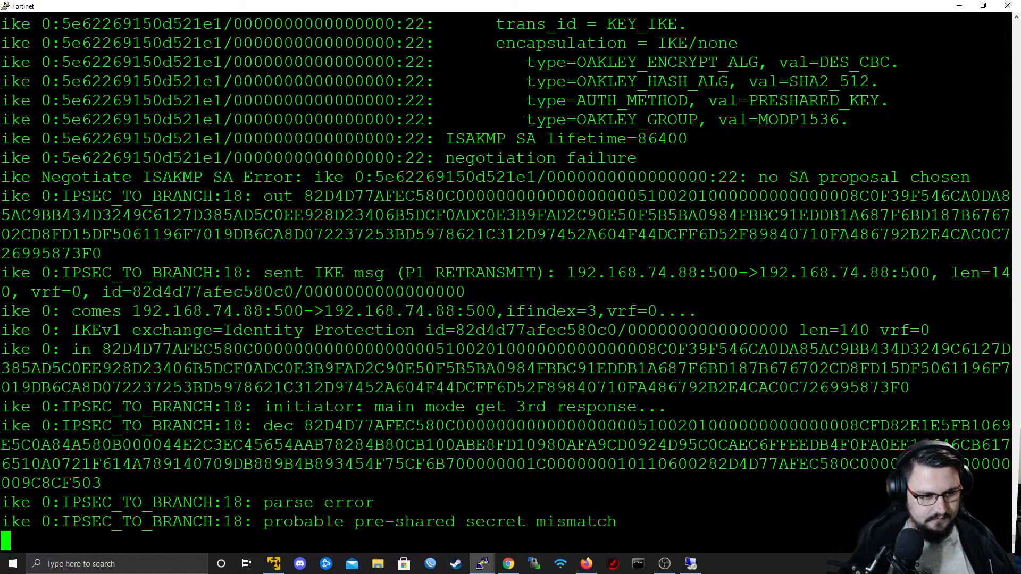
double_click(318, 522)
double_click(531, 521)
double_click(576, 522)
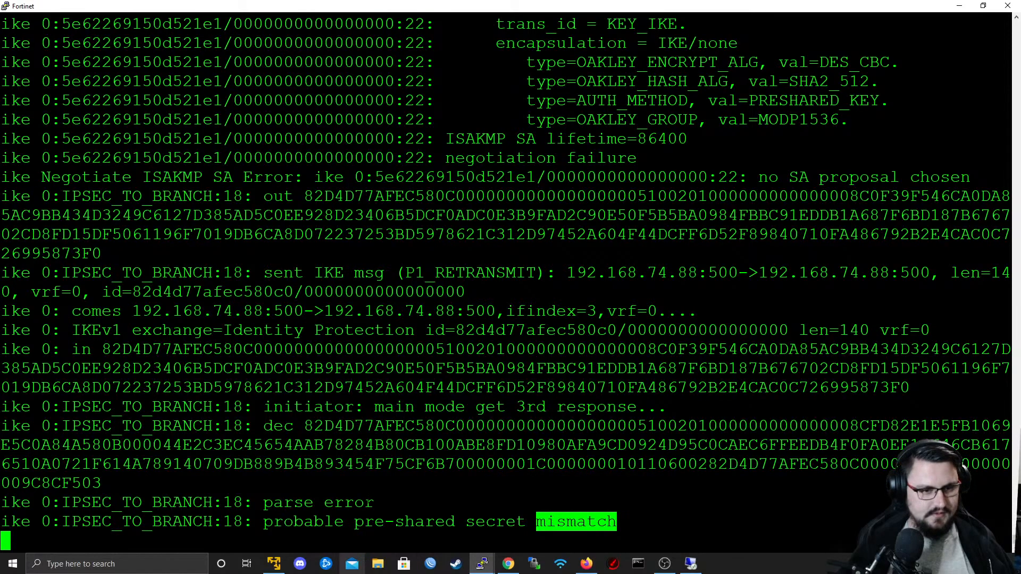
- Switch back to the browser and open the IPsec tunnels list on TNB-FortiV7-LAB
key("alt+Tab")
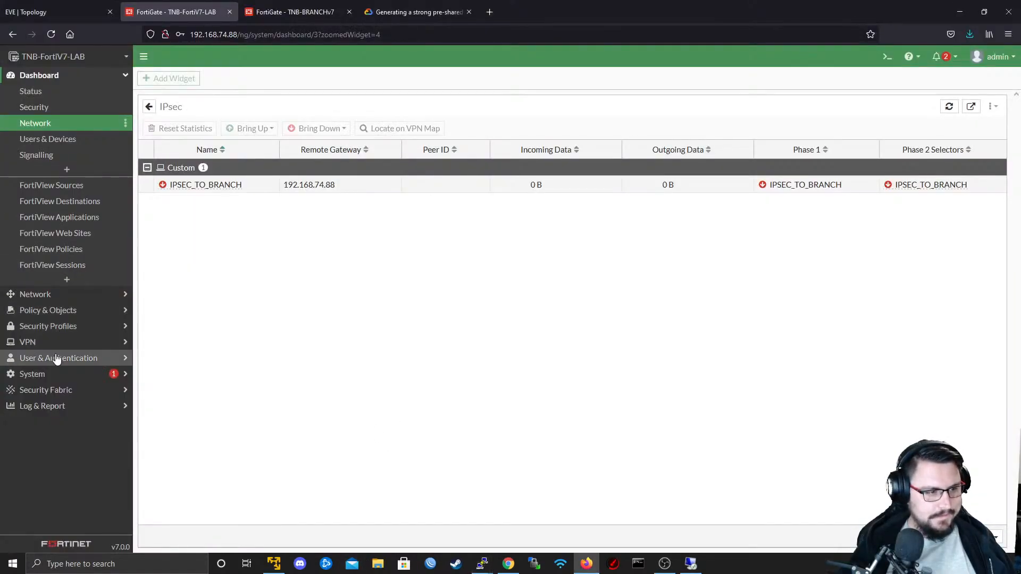
left_click(65, 326)
left_click(64, 335)
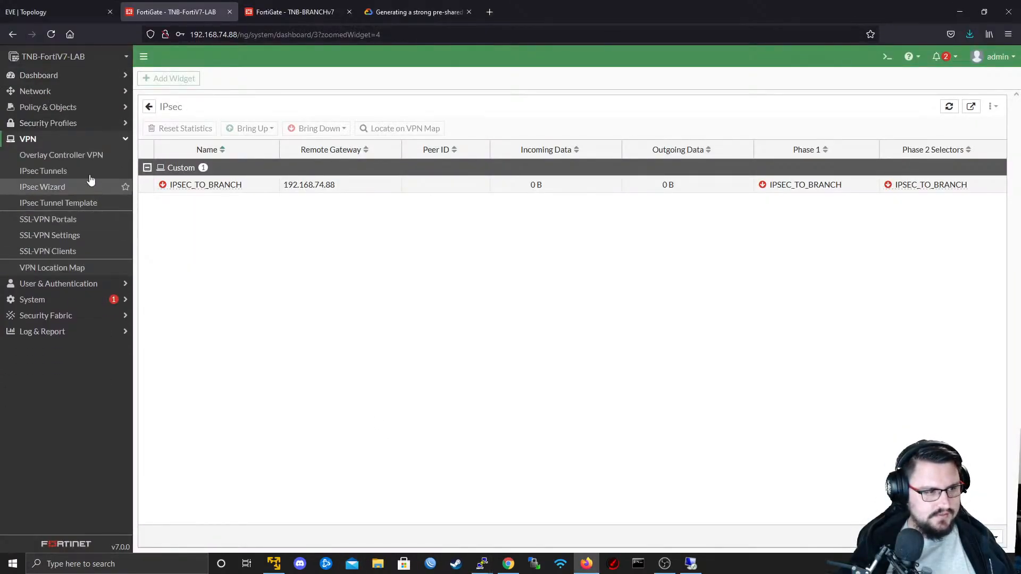
left_click(75, 175)
- On TNB-BRANCHv7, enter a new pre-shared key in the IPSEC_TO_HQ tunnel's authentication settings, save the tunnel and decline storing the login
left_click(287, 12)
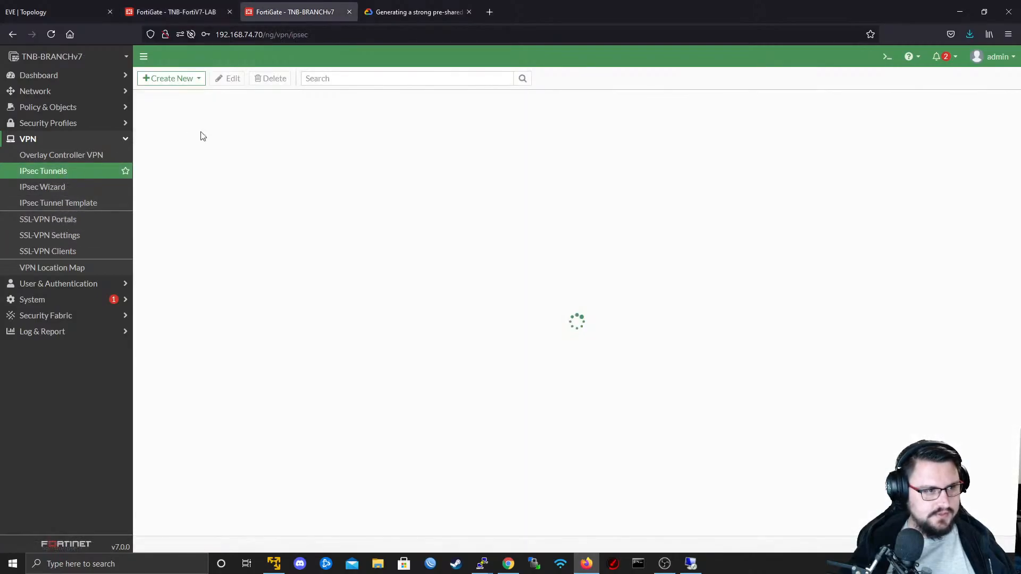
double_click(201, 134)
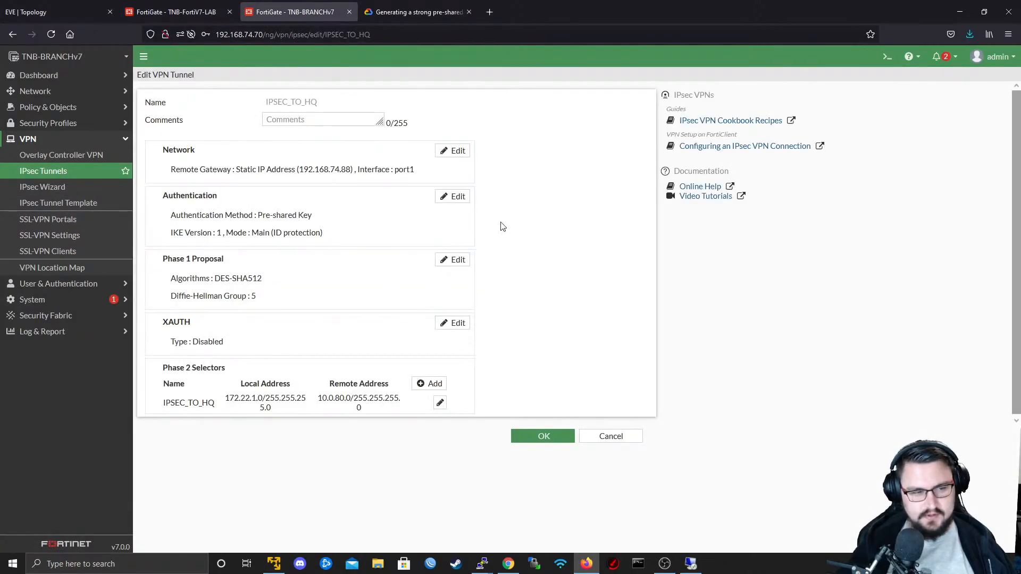
left_click(453, 197)
left_click(345, 234)
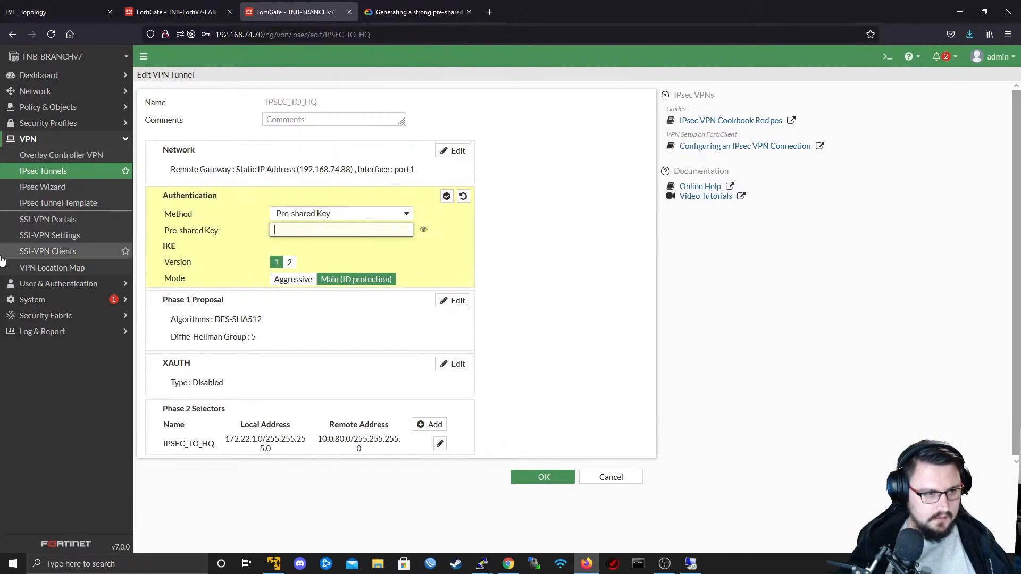
type("••••••")
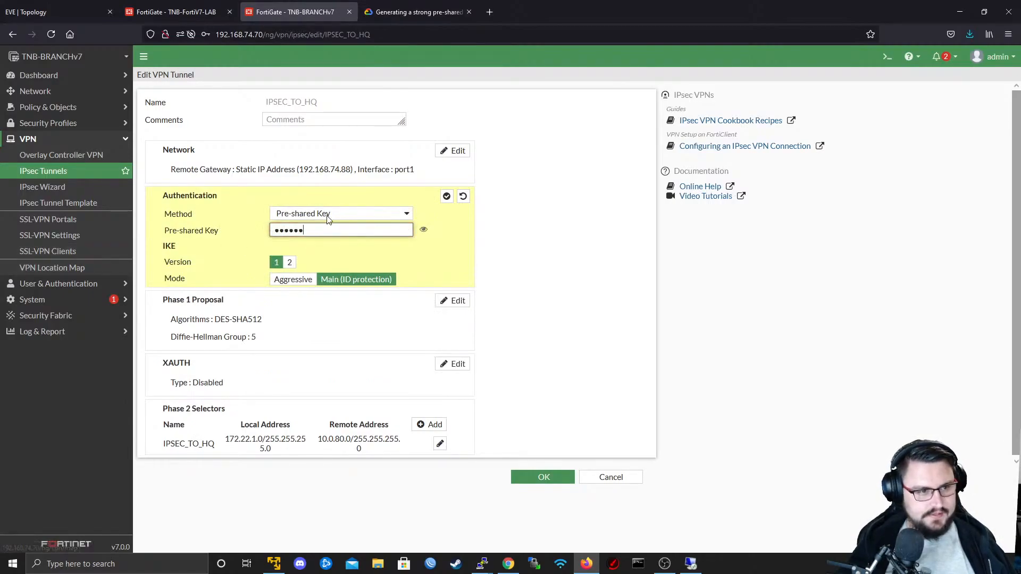
type("•••")
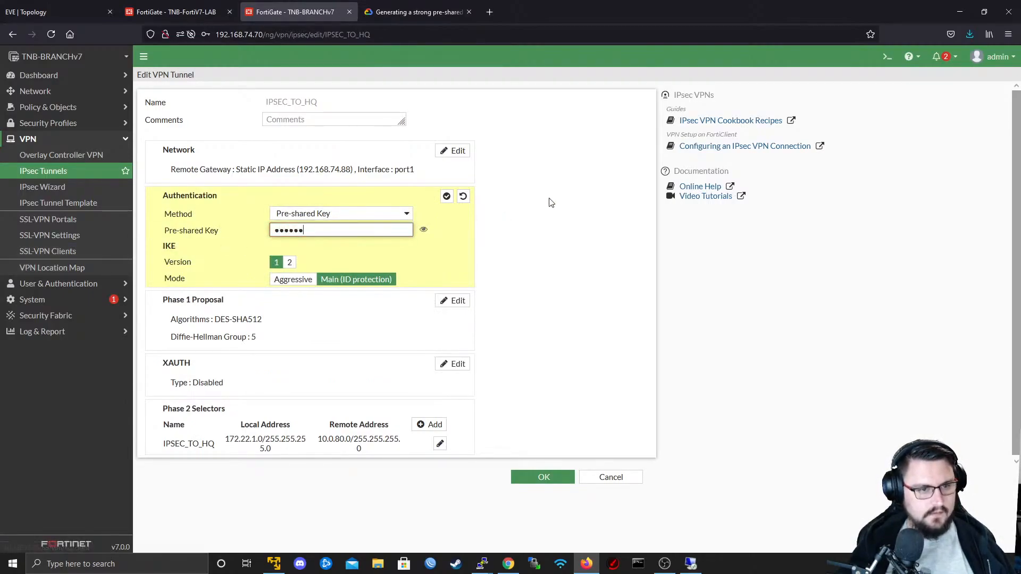
left_click(447, 196)
left_click(543, 477)
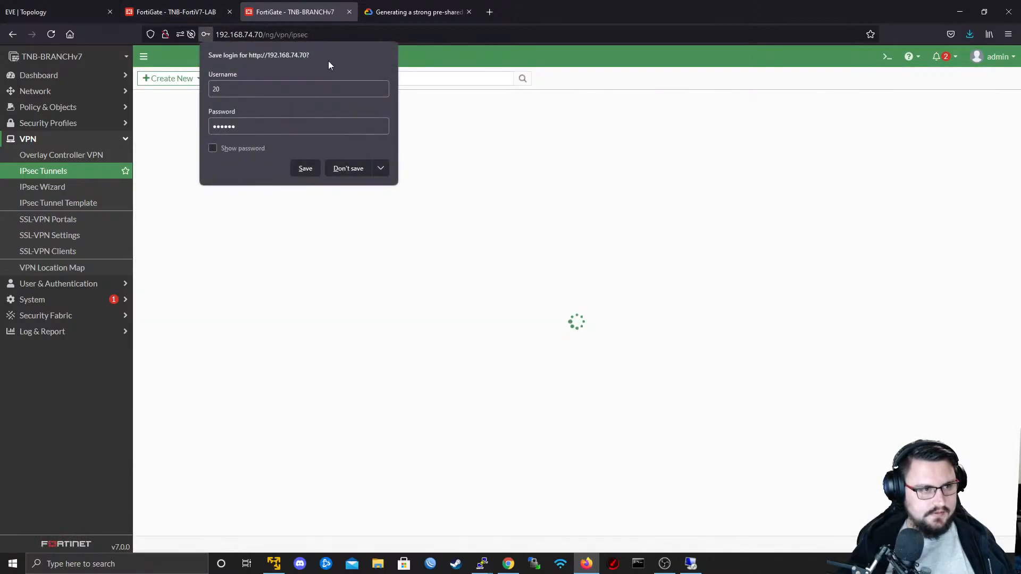
left_click(361, 166)
- On TNB-FortiV7-LAB, enter the pre-shared key in the IPSEC_TO_BRANCH tunnel's authentication settings and save the tunnel
left_click(205, 12)
left_click(280, 142)
double_click(282, 143)
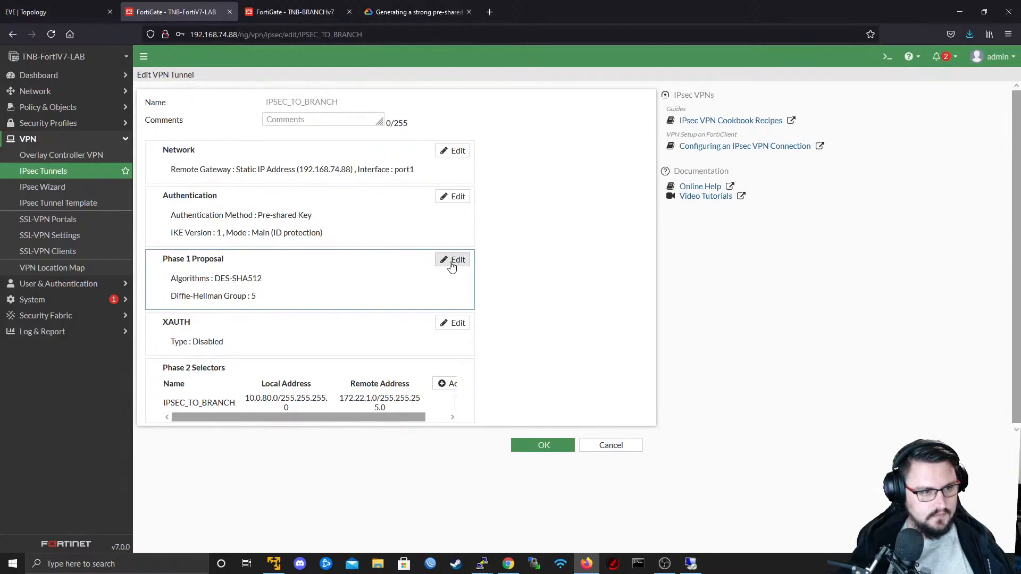
left_click(453, 198)
left_click(338, 231)
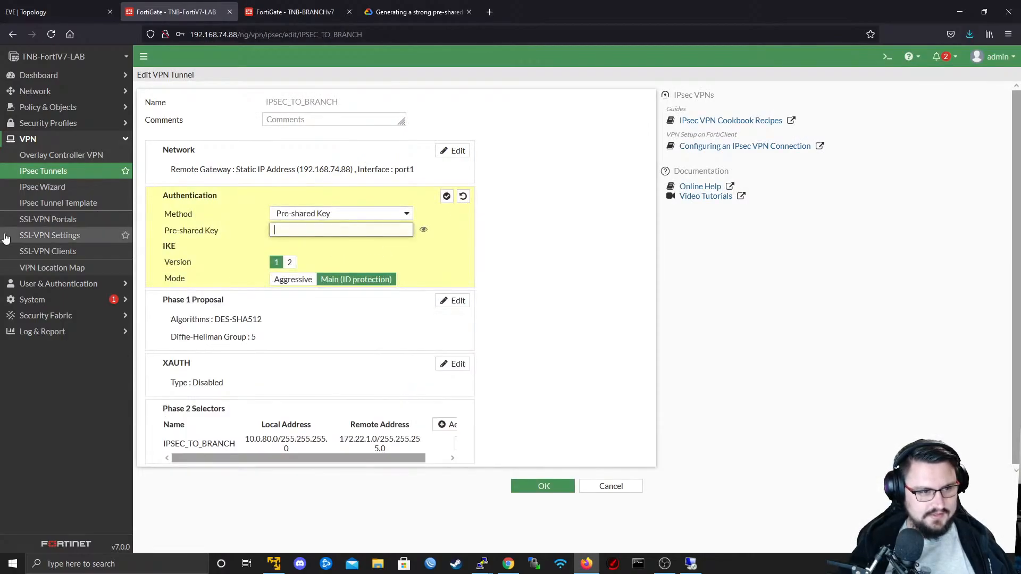
type("••••••")
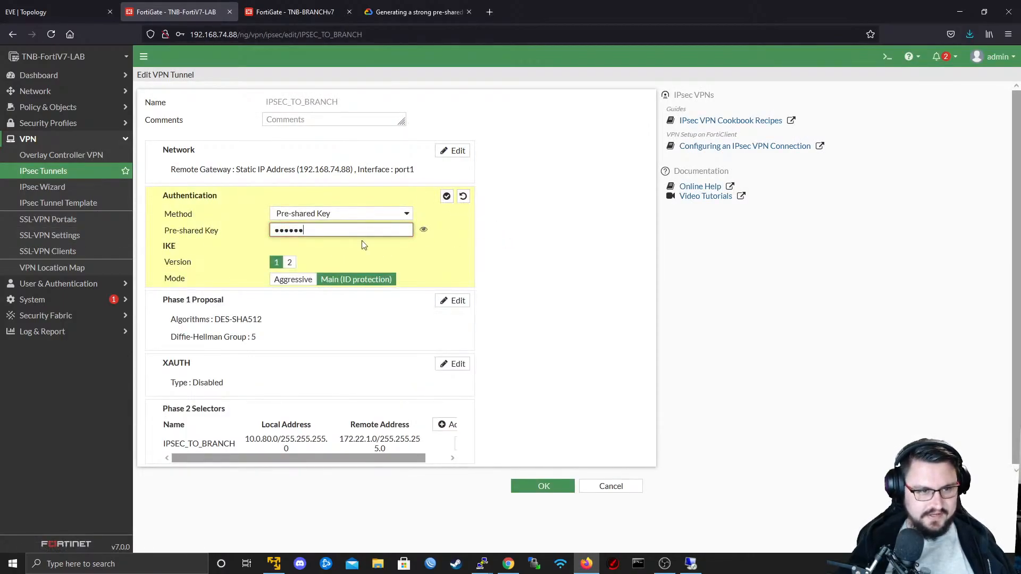
left_click_drag(349, 232, 20, 248)
type("••••••••")
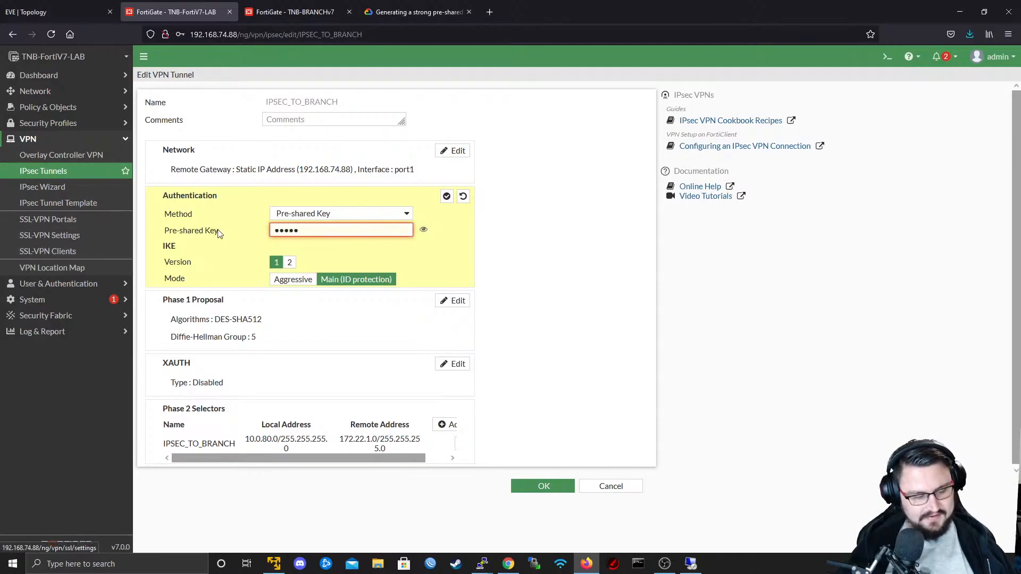
left_click(447, 196)
left_click(554, 486)
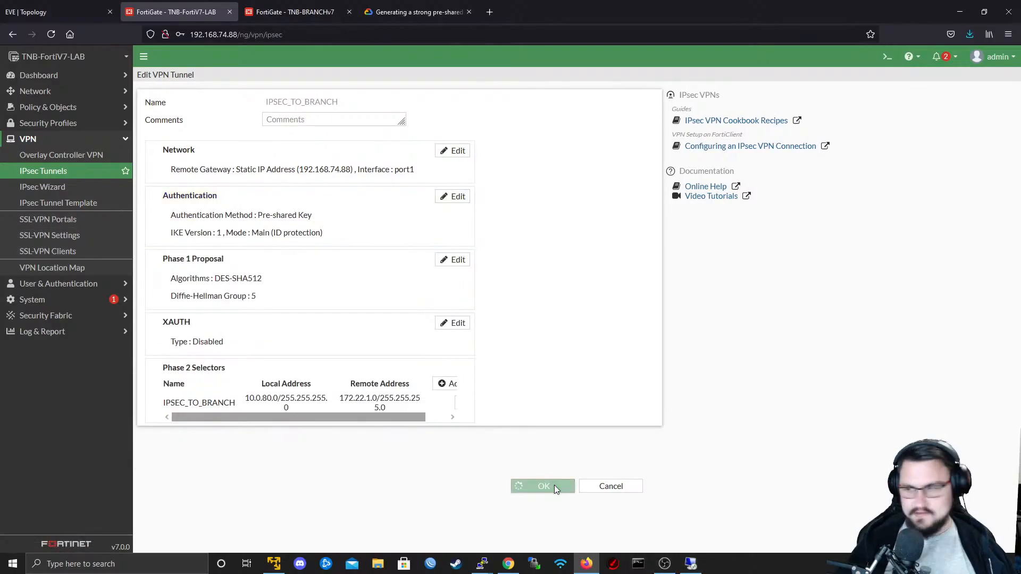
left_click(313, 164)
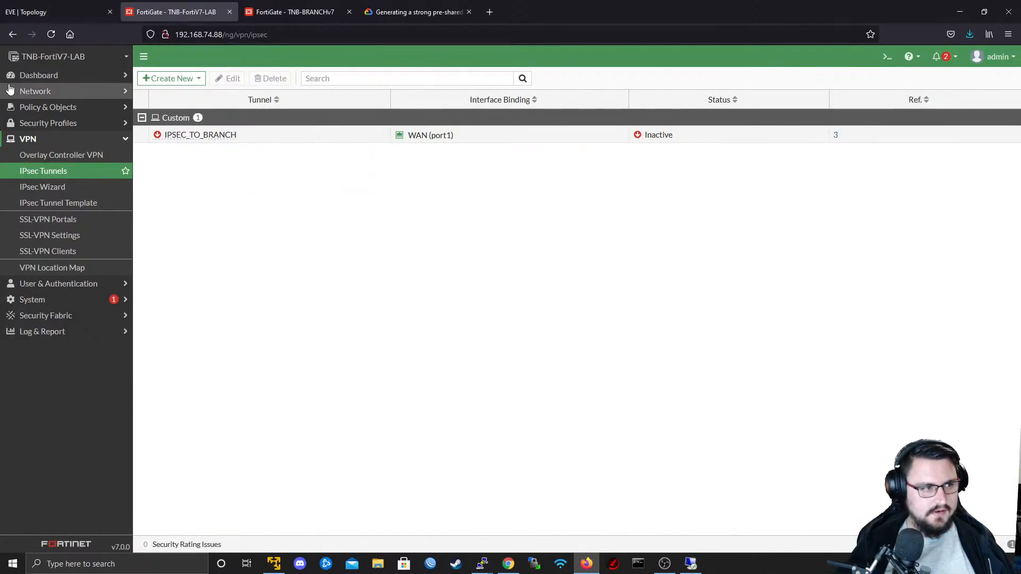
- Retry bringing up the IPSEC_TO_BRANCH tunnel from the IPsec monitor on TNB-FortiV7-LAB's network dashboard
left_click(38, 75)
left_click(80, 98)
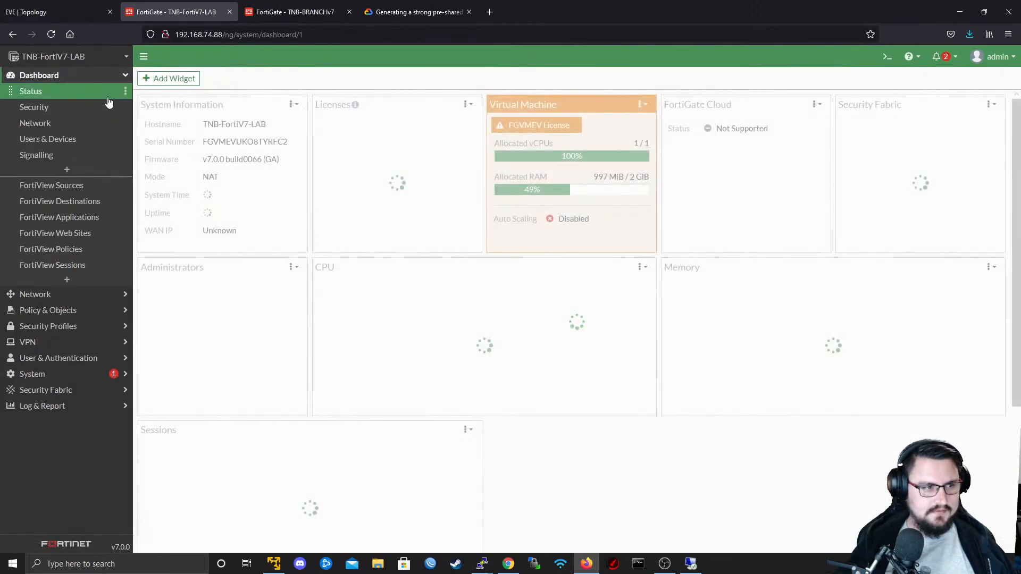
left_click(54, 125)
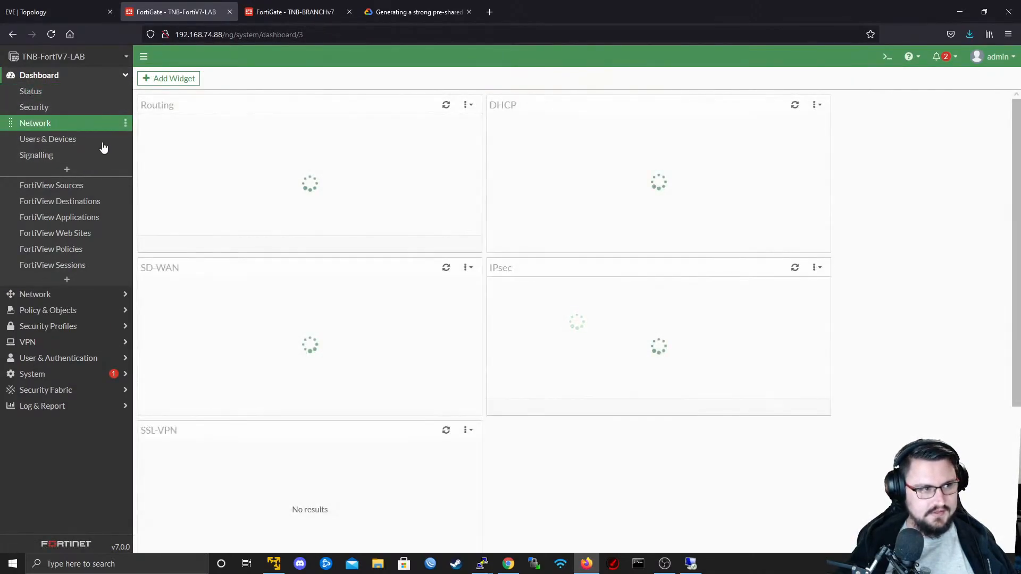
left_click(682, 341)
right_click(230, 184)
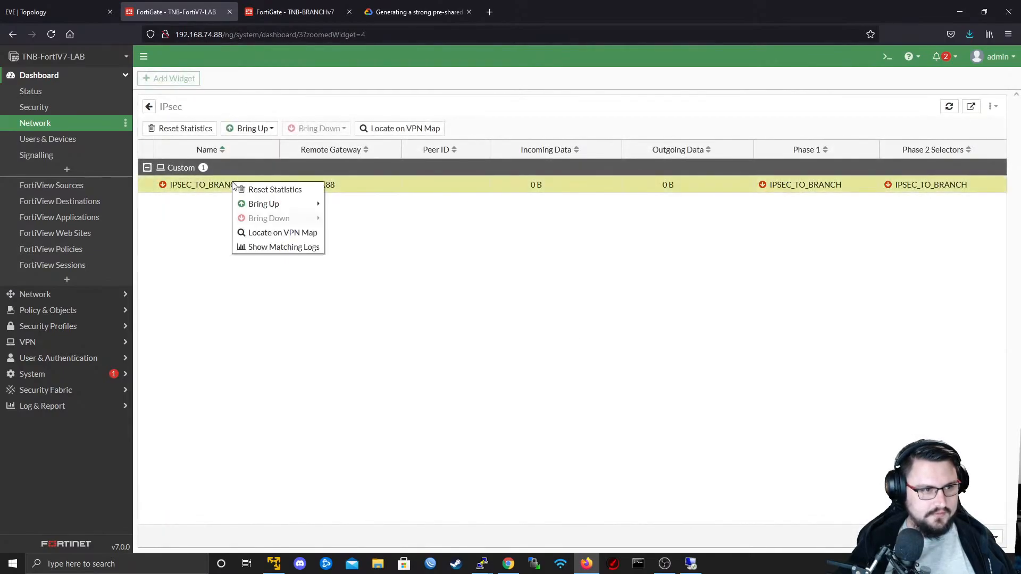
mouse_move(266, 202)
left_click(348, 218)
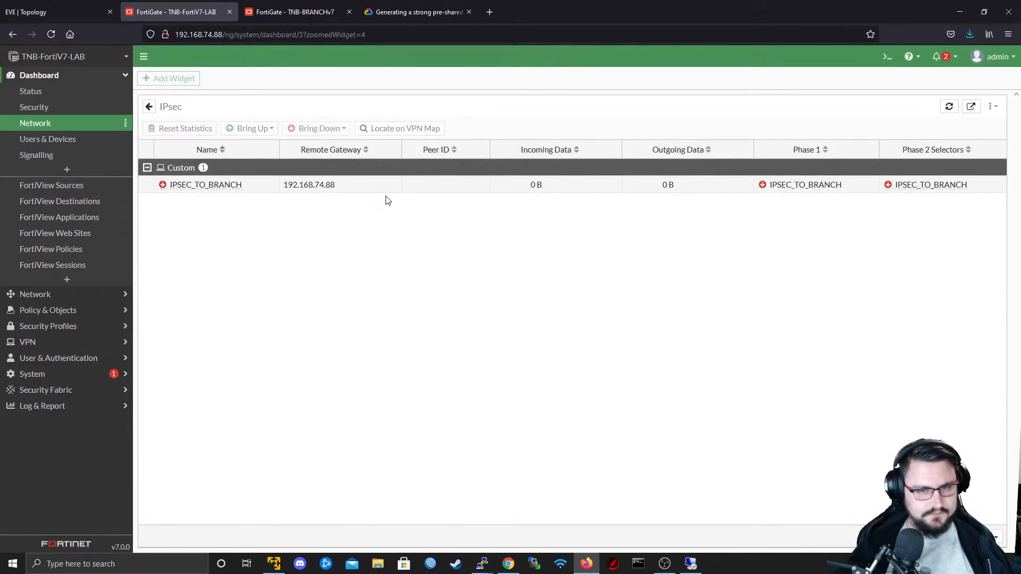
- Switch to the Fortinet PuTTY console and log in to TNB-FortiV7-LAB as admin
key("alt+Tab")
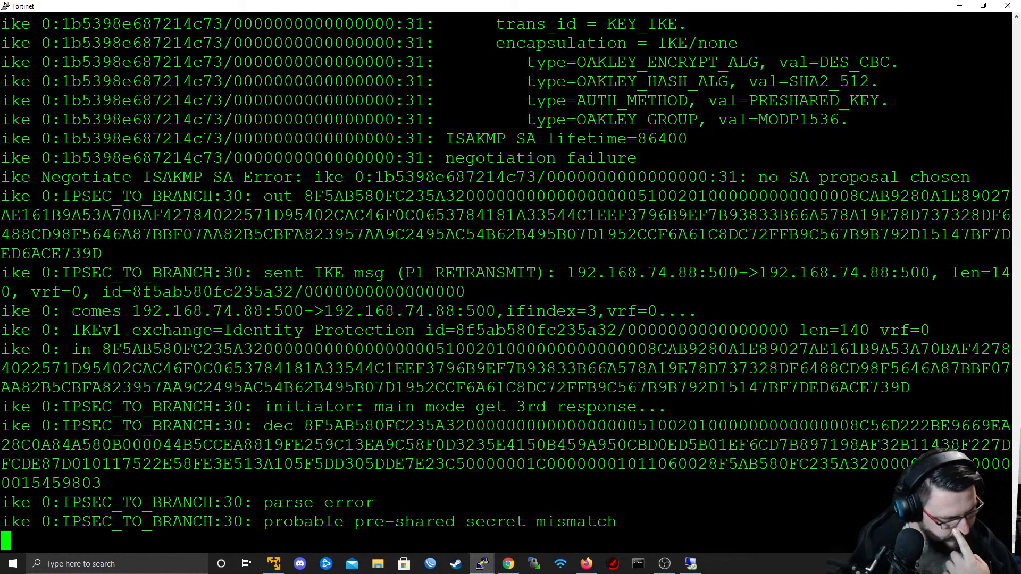
key("Return")
key("Return")
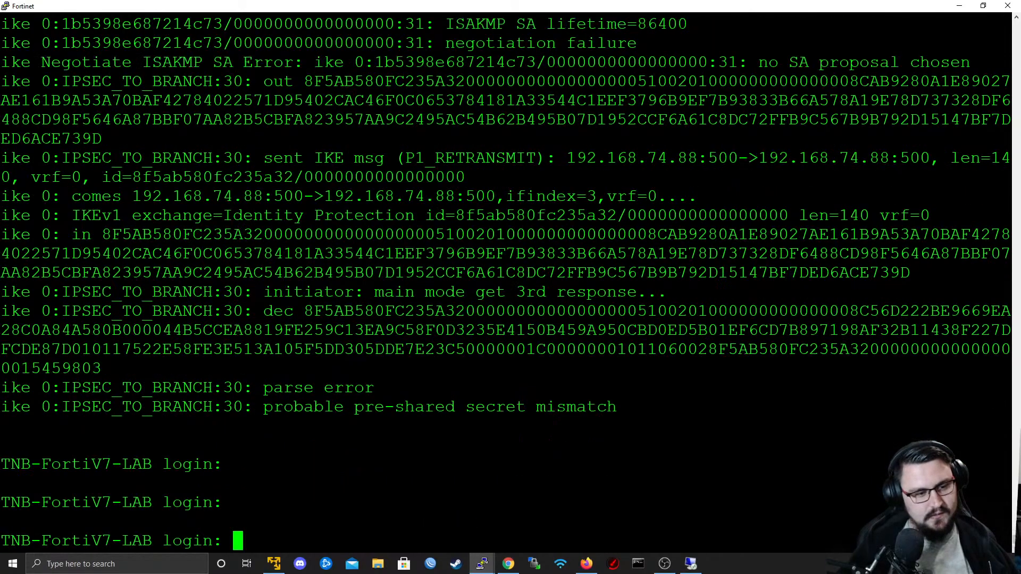
type("admin")
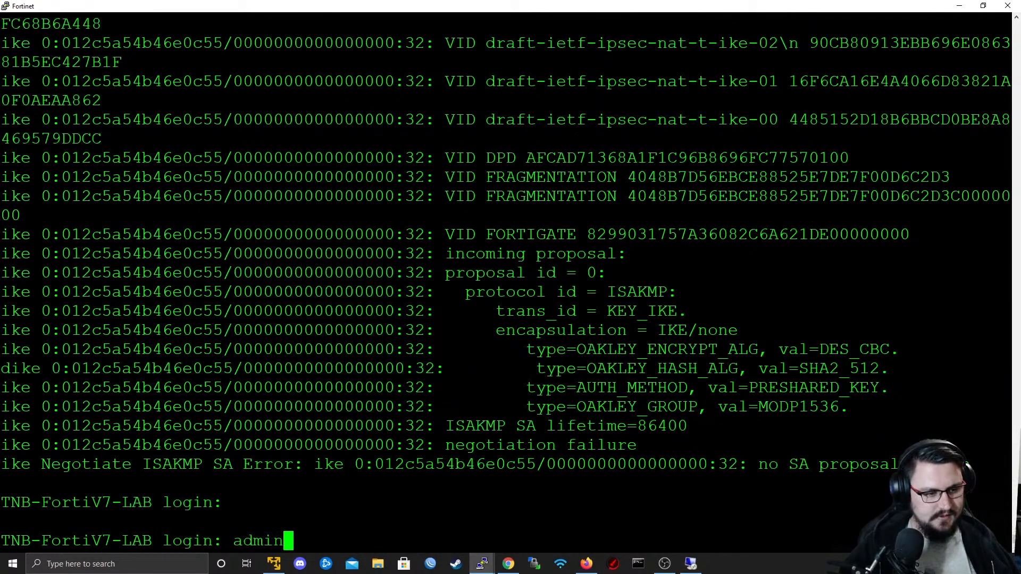
key("Return")
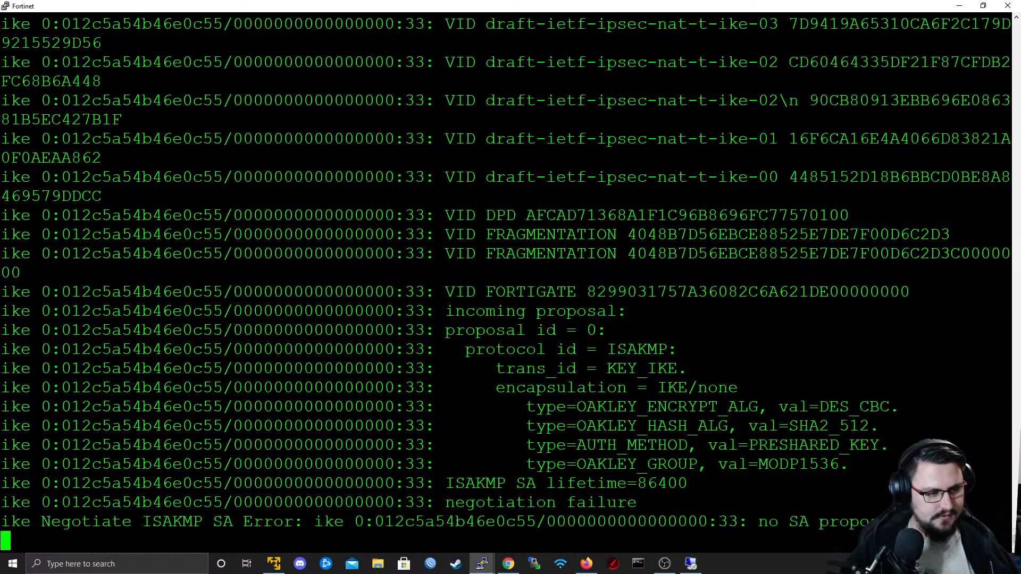
key("Return")
- Turn off the IKE debug output on TNB-FortiV7-LAB with "diagnose debug disable"
key("Return")
key("Return")
key("Return")
type("diagnose  de")
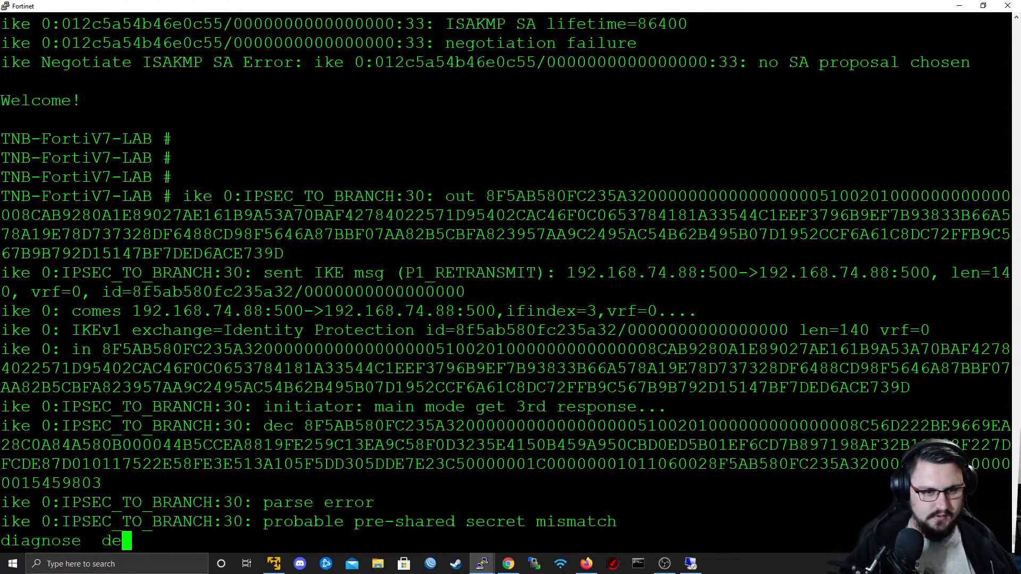
type("bug disable")
key("Return")
key("Return")
key("Return")
key("Return")
- Try to display the running configuration on TNB-FortiV7-LAB with "show run"
type("show ")
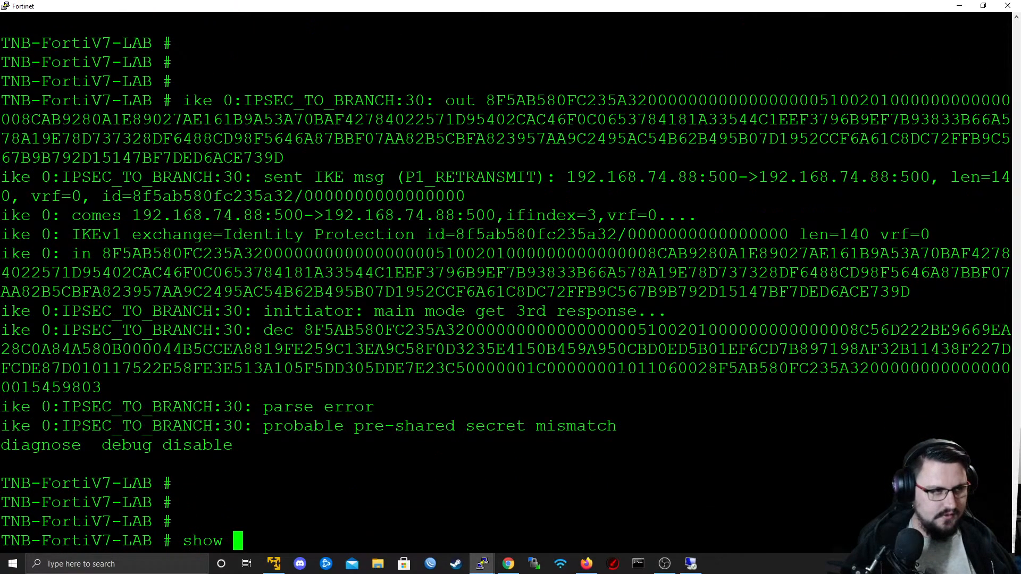
type("run")
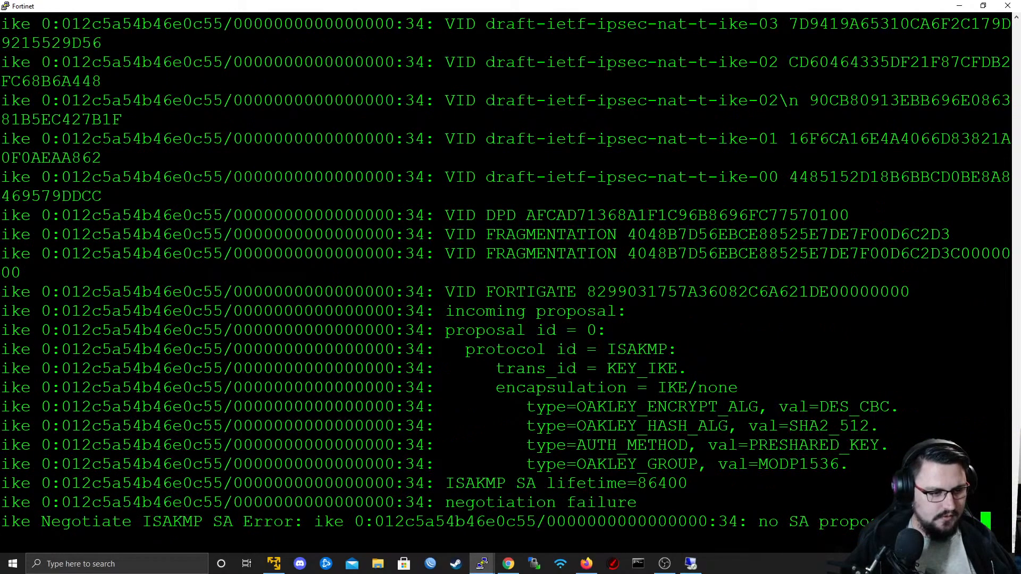
key("Return")
key("Return")
- Run "diagnose debug disable" again on TNB-FortiV7-LAB and close the Fortinet PuTTY session
type("diagnose  de")
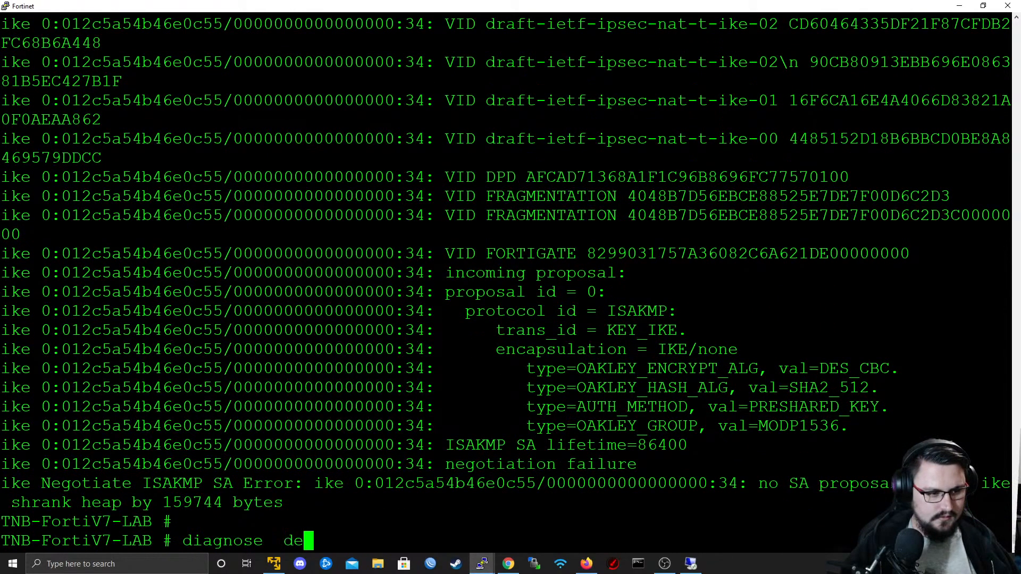
type("bug disable")
key("Return")
key("Return")
key("Return")
key("Return")
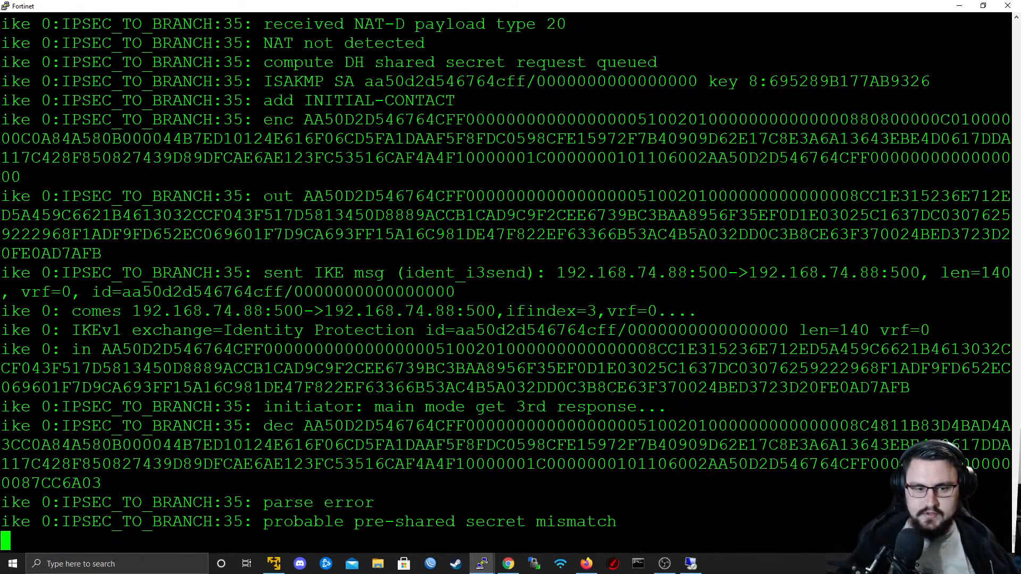
left_click(1008, 6)
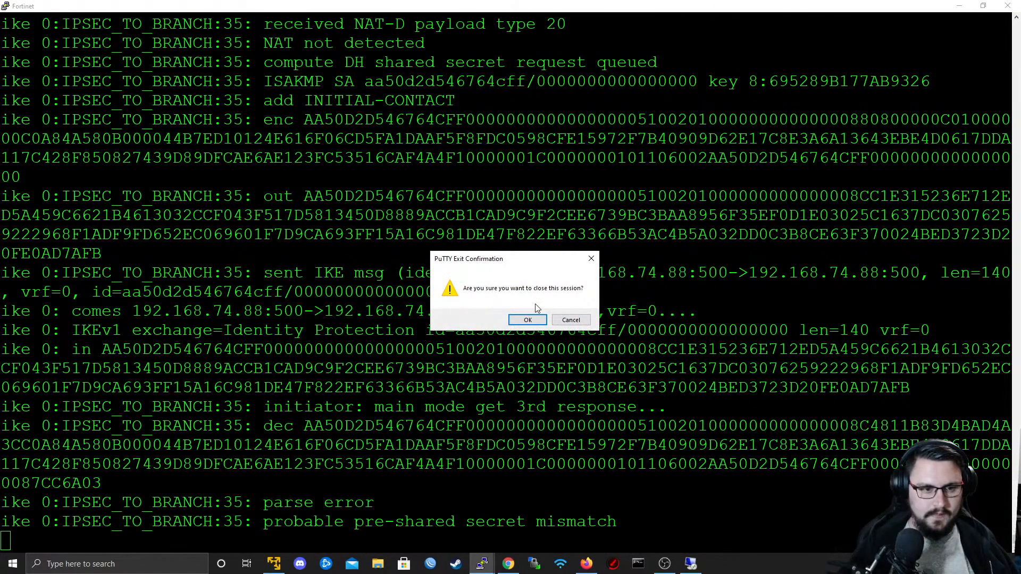
left_click(529, 318)
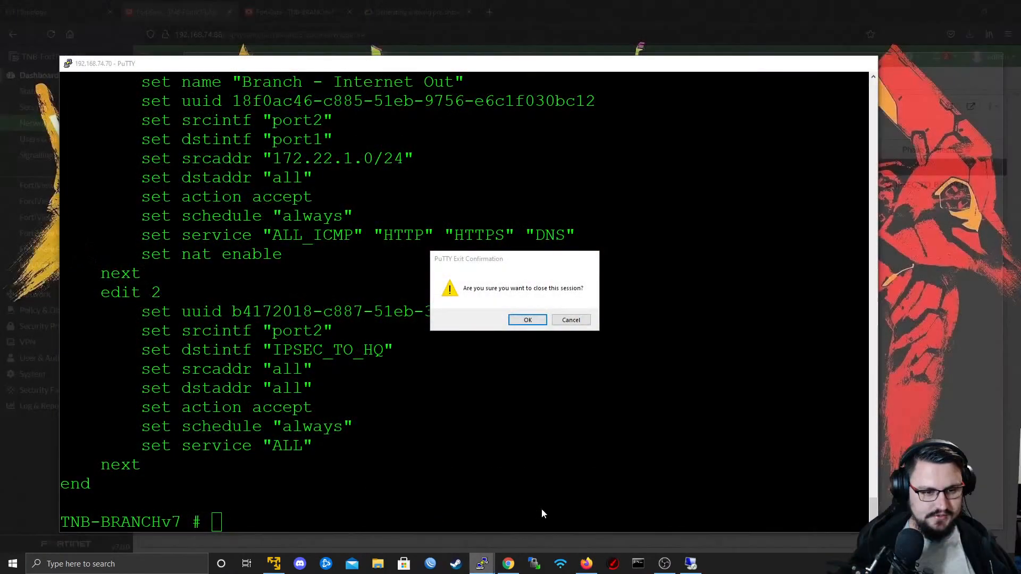
- Close the remaining PuTTY sessions, including the one to 192.168.74.70
left_click(542, 508)
left_click(528, 319)
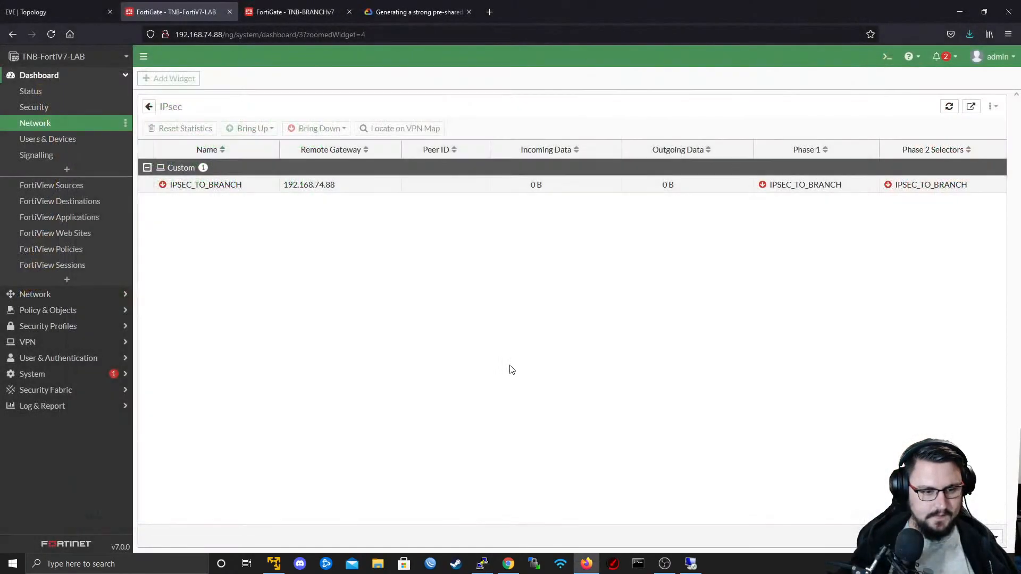
left_click(482, 563)
left_click(540, 319)
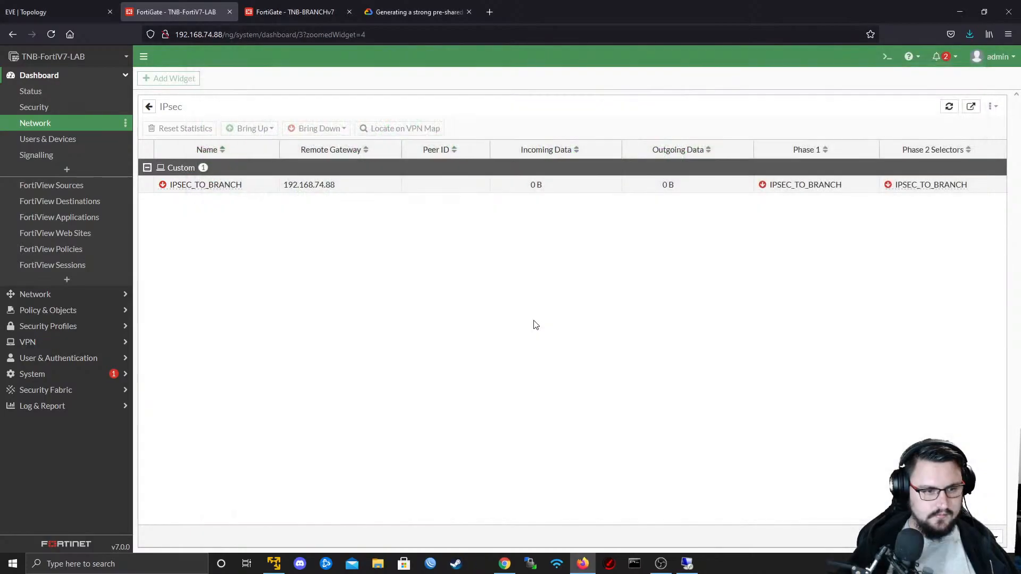
- Switch to the EVE-NG topology and open the upper Fortinet node's console with putty.exe at the TNB-FortiV7-LAB prompt
left_click(47, 8)
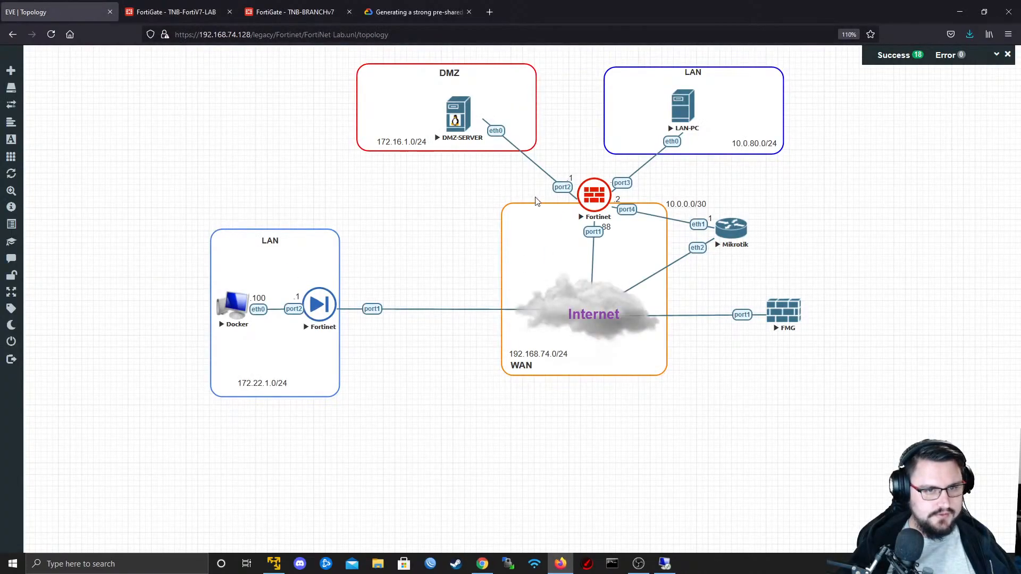
left_click(582, 198)
left_click(534, 113)
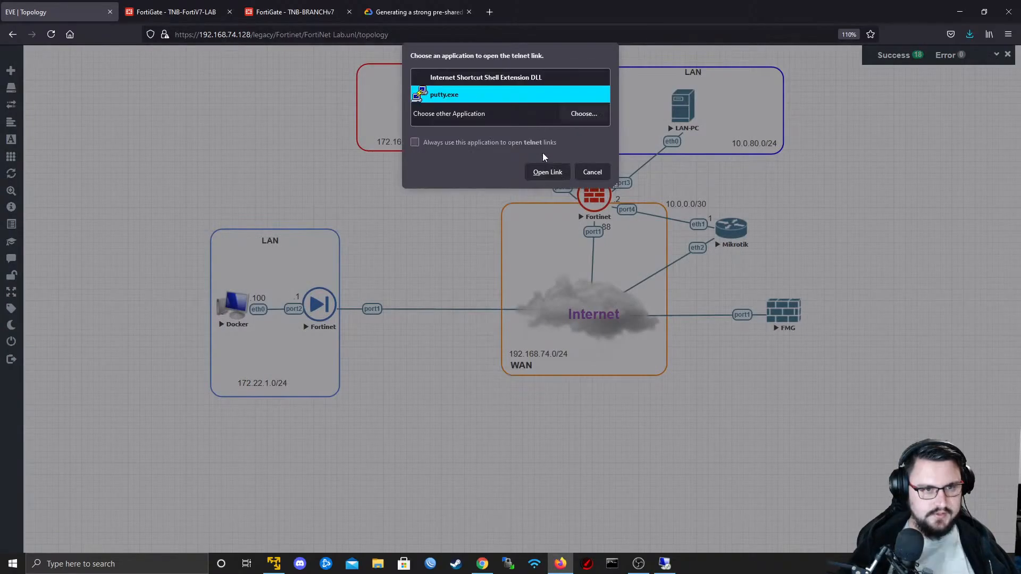
left_click(545, 171)
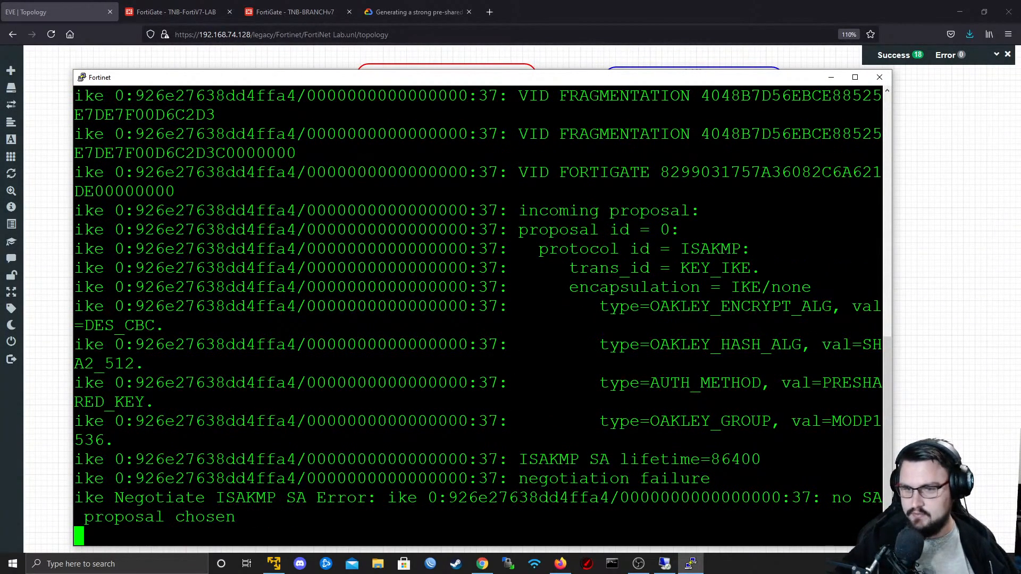
key("Return")
key("Return")
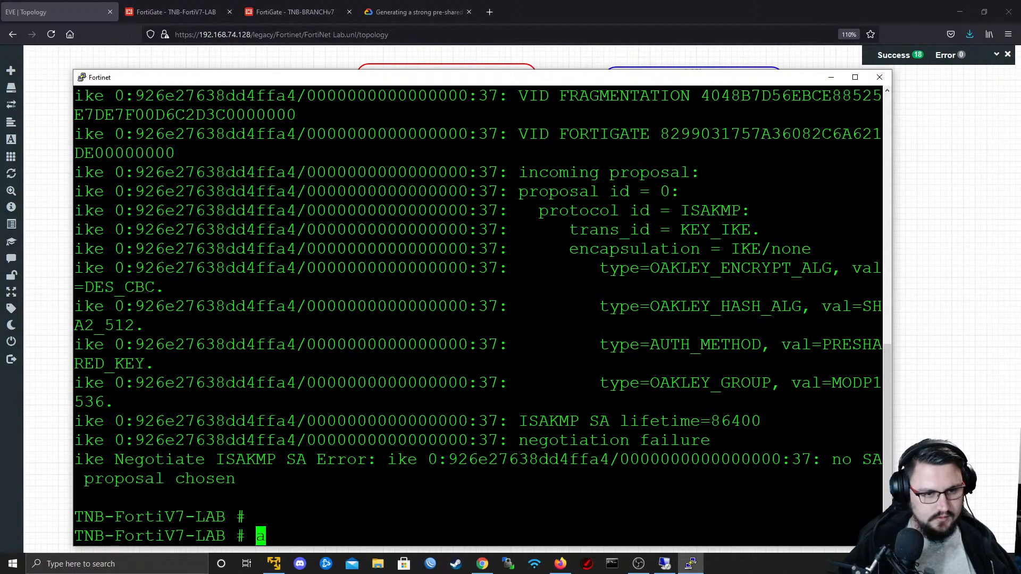
key("Return")
- Run "diagnose debug disable" on TNB-FortiV7-LAB and maximize the console window
key("Return")
key("Return")
type("diagnose  debug ")
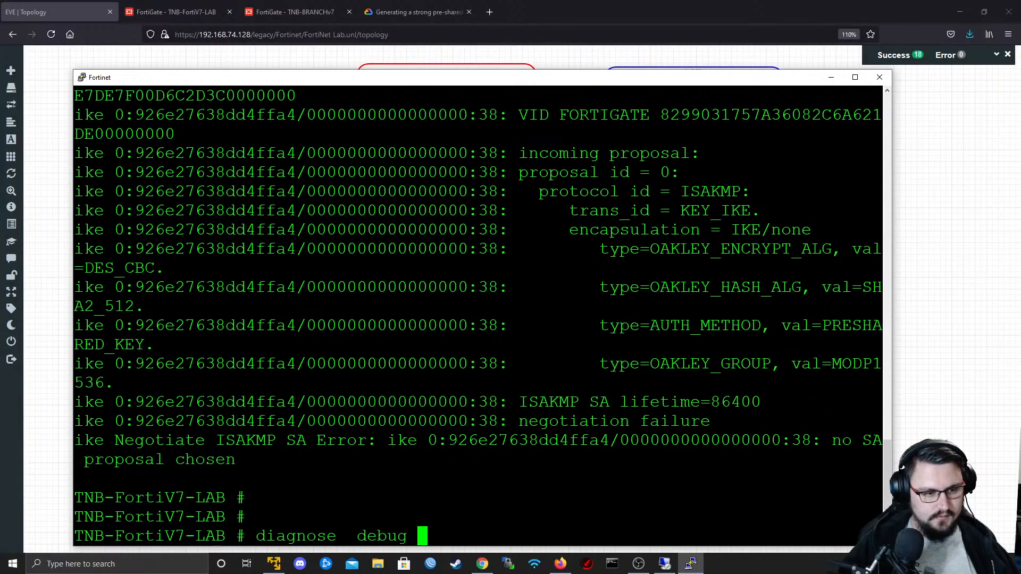
type("disable")
key("Return")
key("Return")
key("Return")
key("Return")
key("Return")
key("Return")
key("Return")
key("Return")
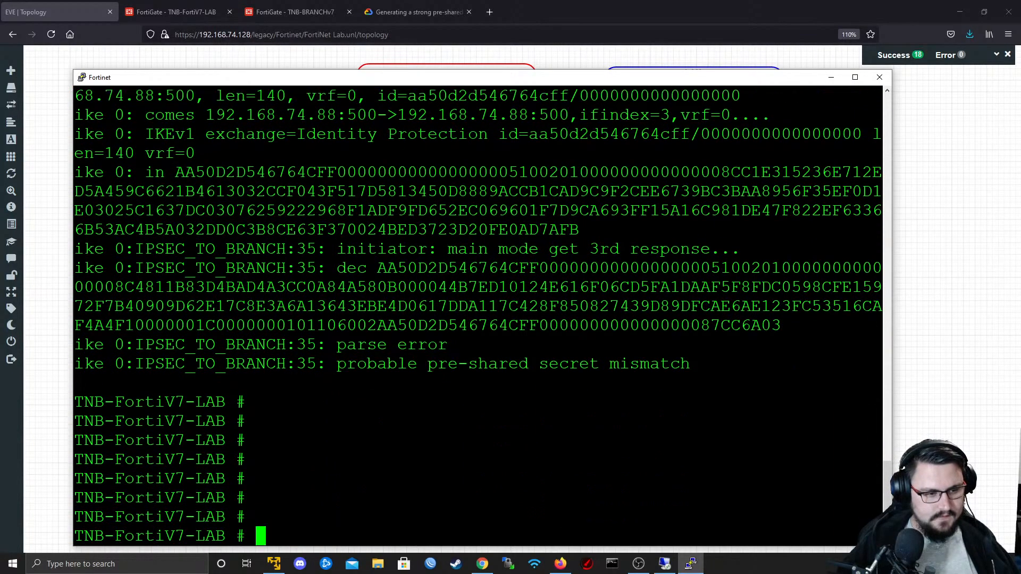
key("Return")
key("Return")
key("Return")
double_click(306, 80)
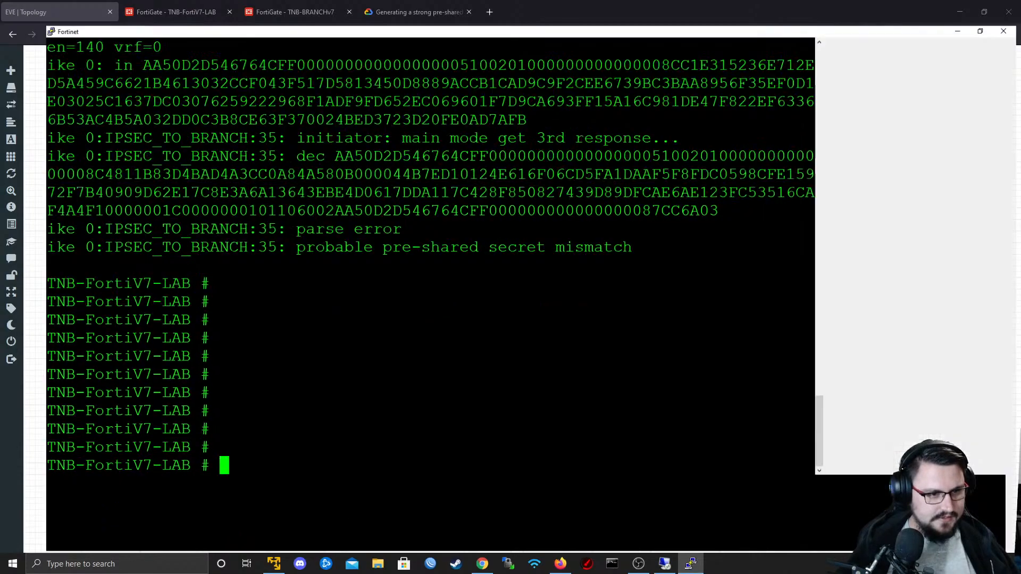
key("Return")
key("Return")
key("Return")
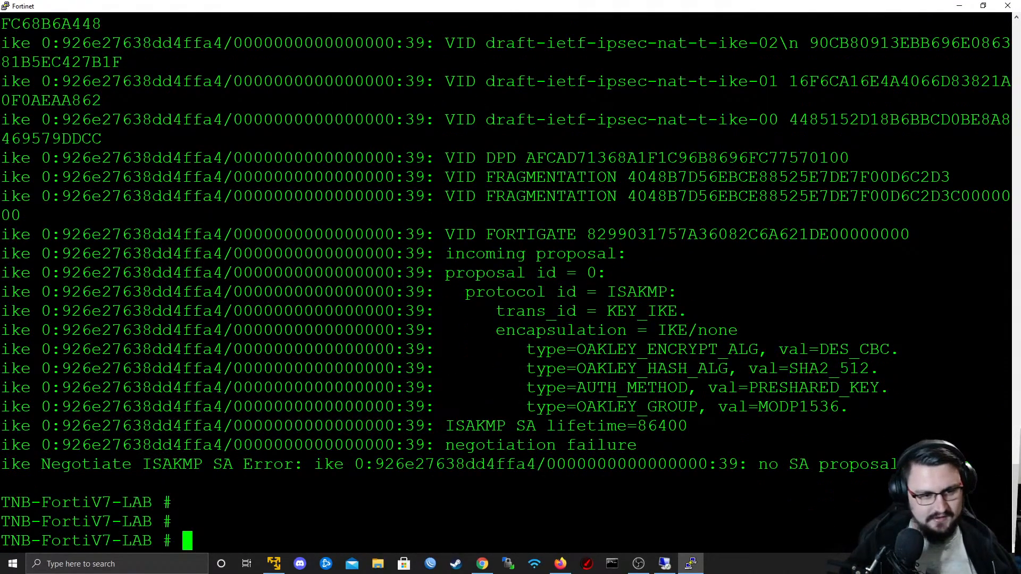
key("Return")
key("Return")
key("Return")
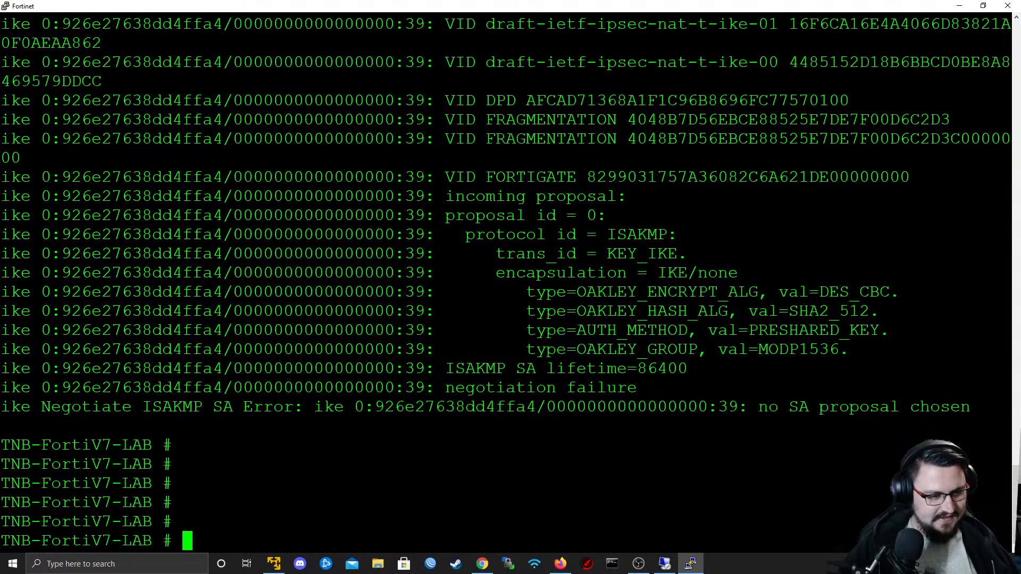
- Display the interface configuration on TNB-FortiV7-LAB with "show sys int" and minimize the console
type("show ")
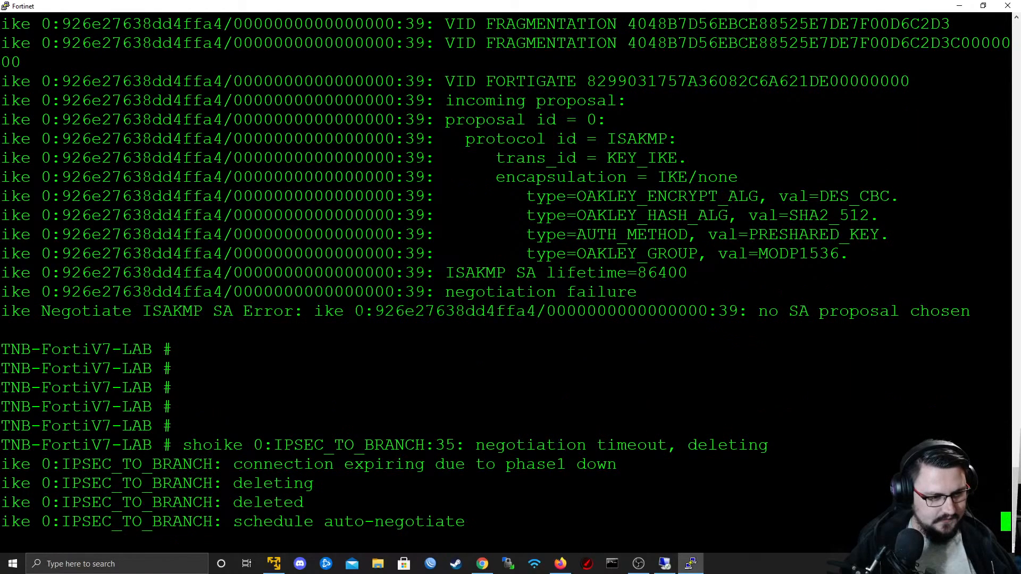
type("sys int")
key("Return")
key("Return")
key("Return")
key("Return")
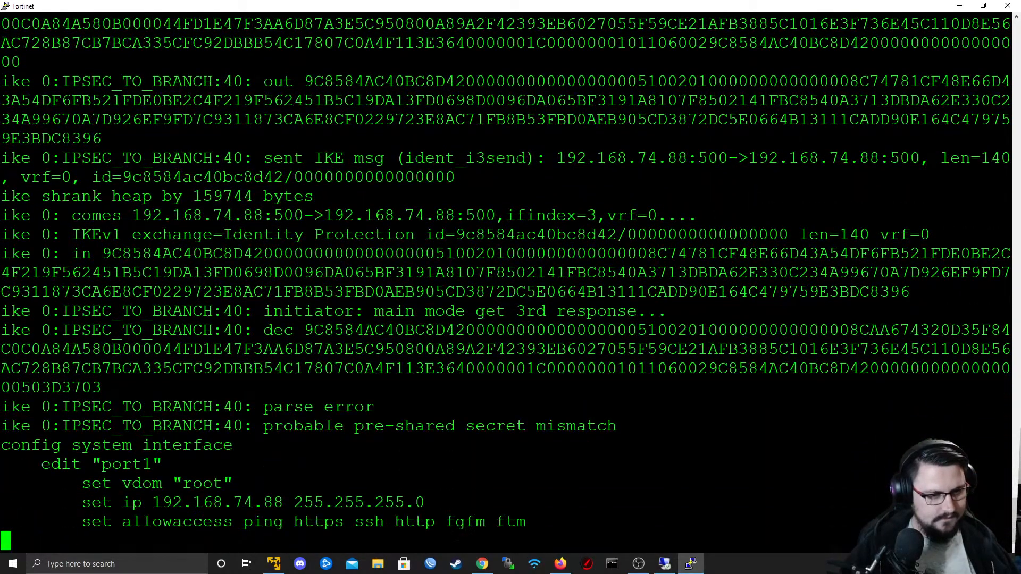
type("s")
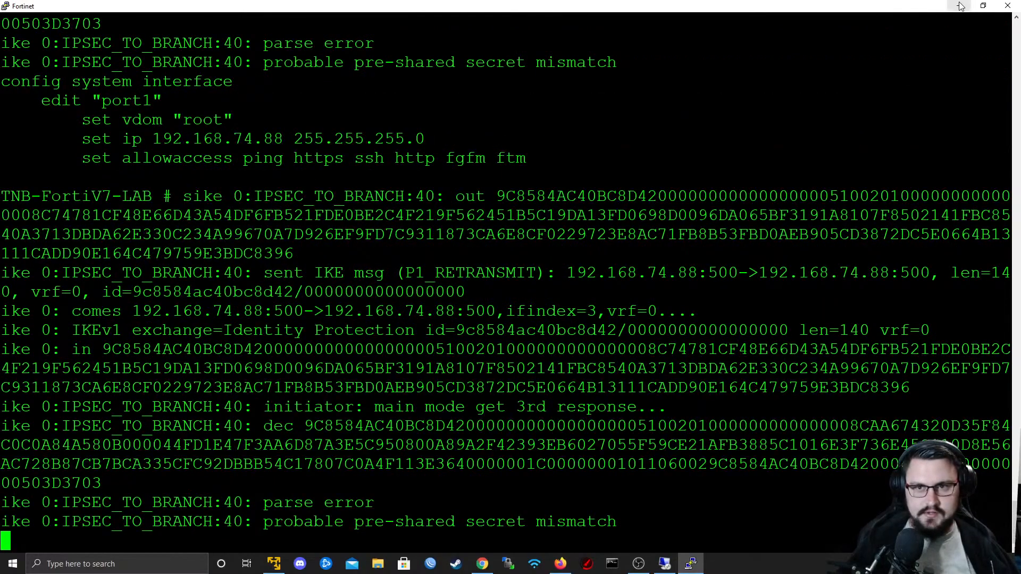
left_click(961, 7)
- Open the list of IPsec tunnels in the TNB-FortiV7-LAB web interface
left_click(181, 7)
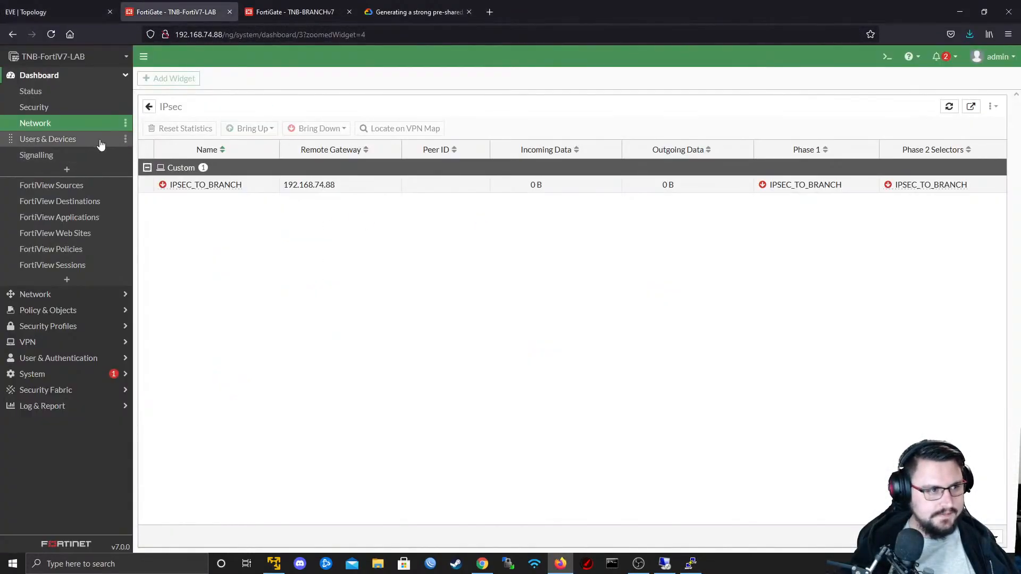
right_click(249, 192)
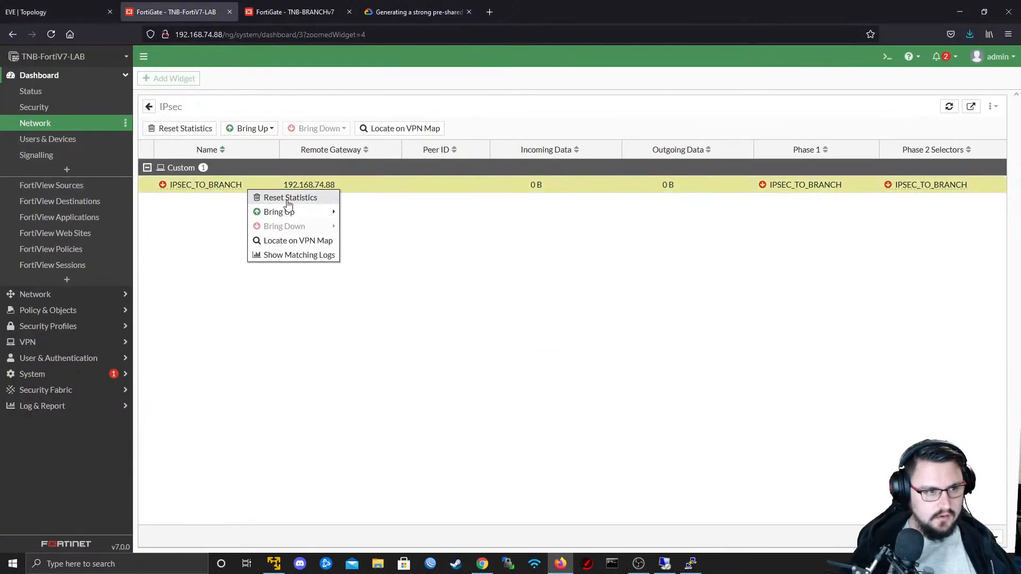
left_click(56, 343)
left_click(57, 175)
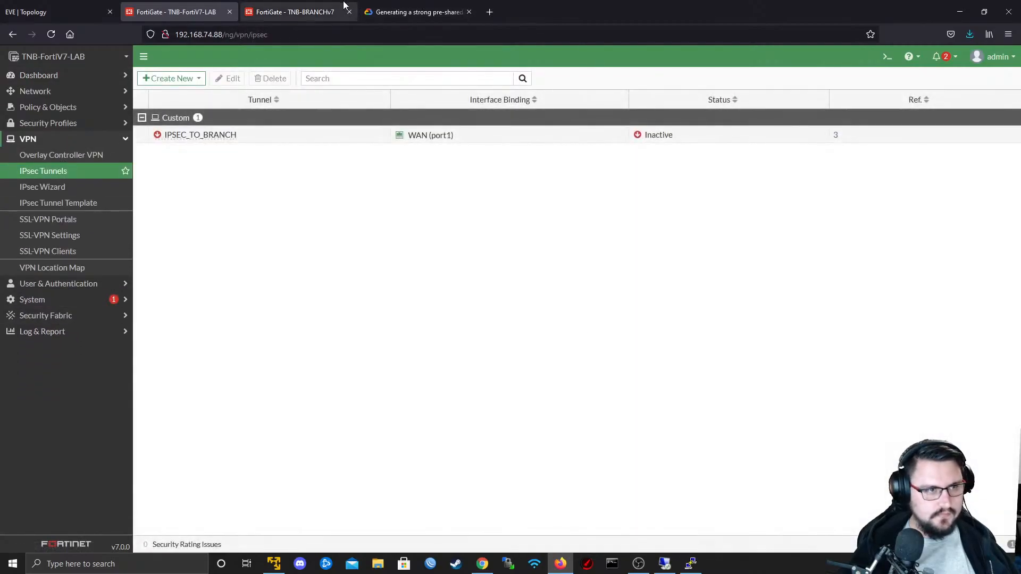
- Open IPSEC_TO_HQ on TNB-BRANCHv7 and IPSEC_TO_BRANCH on TNB-FortiV7-LAB for editing and compare their tunnel settings
key("ctrl+Tab")
right_click(265, 134)
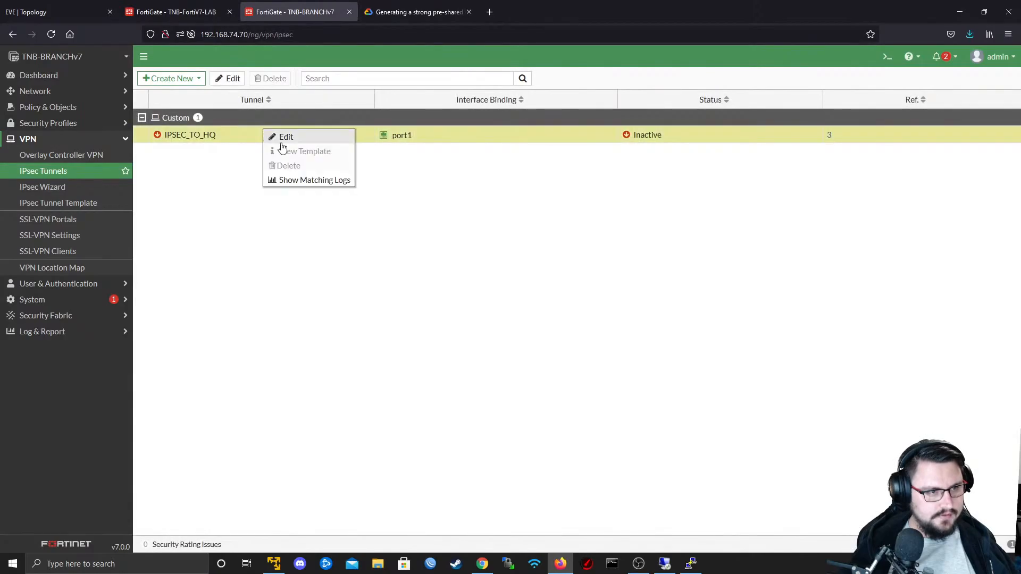
left_click(287, 137)
left_click(213, 2)
right_click(230, 134)
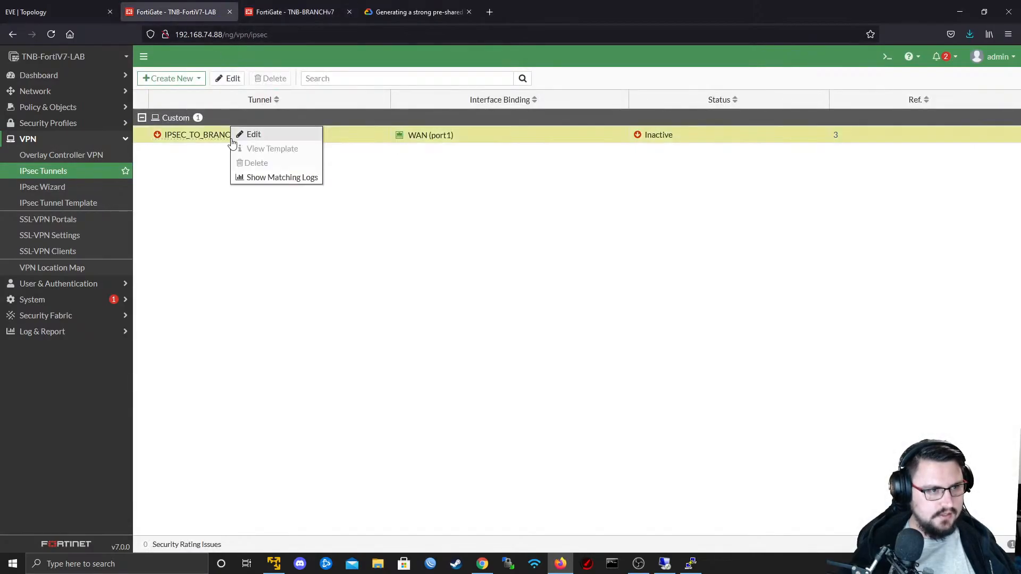
left_click(247, 136)
left_click(267, 11)
left_click(165, 5)
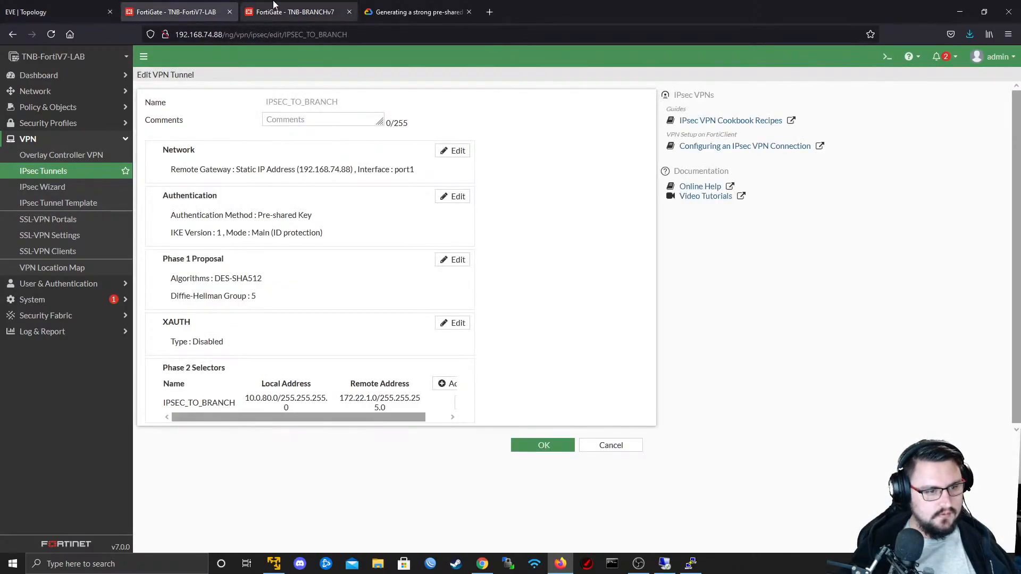
left_click(276, 7)
left_click(238, 5)
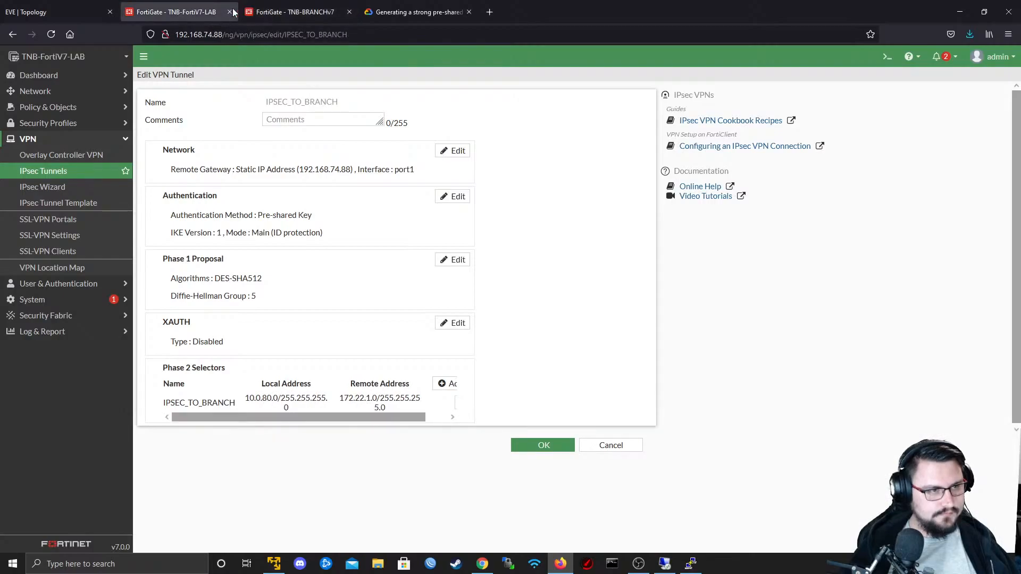
- Open the IPSEC_TO_BRANCH Phase 2 selector on TNB-FortiV7-LAB for editing and expand its advanced settings
scroll(337, 367, "down", 2)
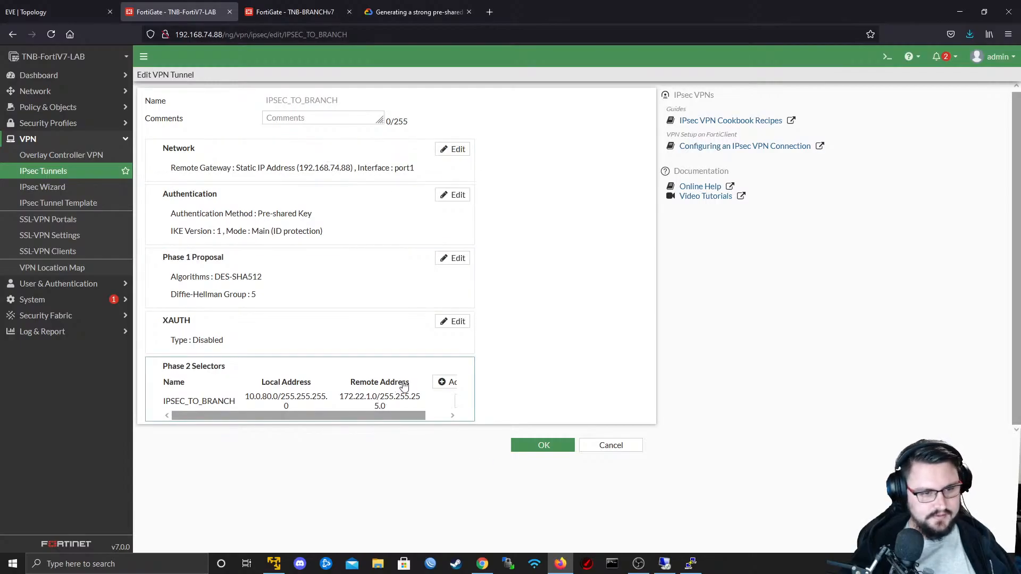
left_click(447, 416)
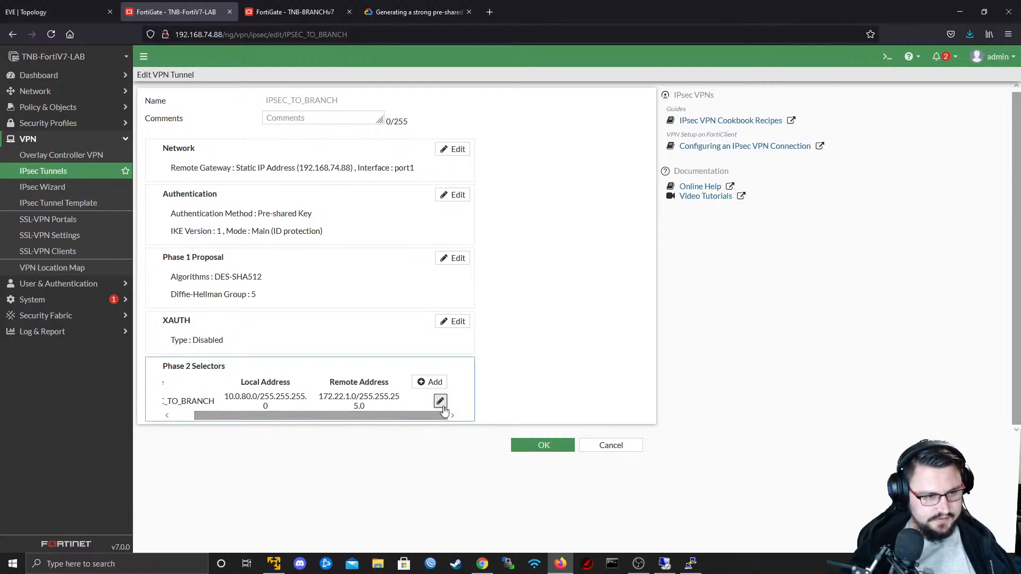
left_click(441, 402)
left_click(168, 510)
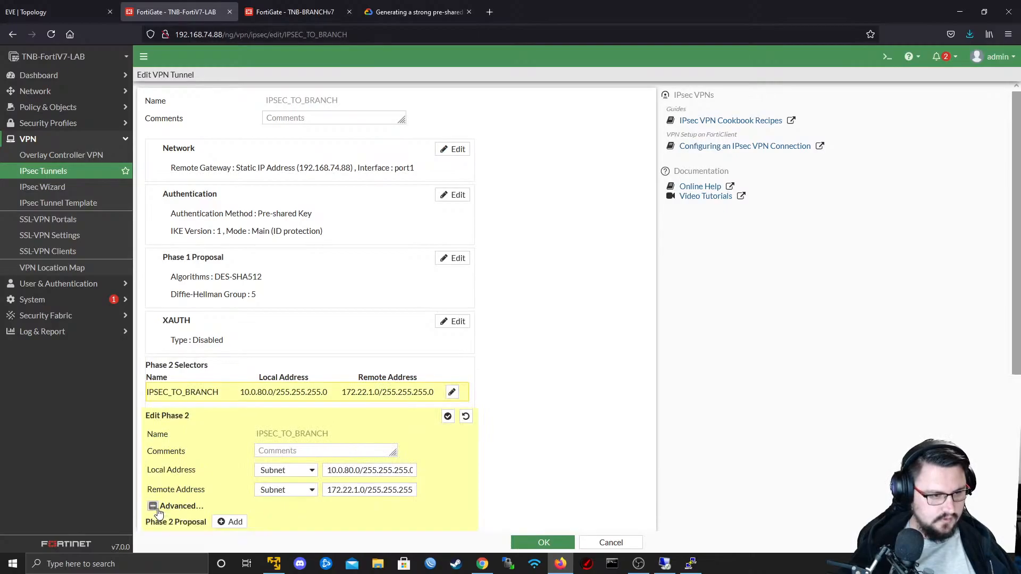
scroll(203, 464, "down", 4)
- Open the IPSEC_TO_HQ Phase 2 selector on TNB-BRANCHv7 for editing and expand its advanced settings
left_click(295, 11)
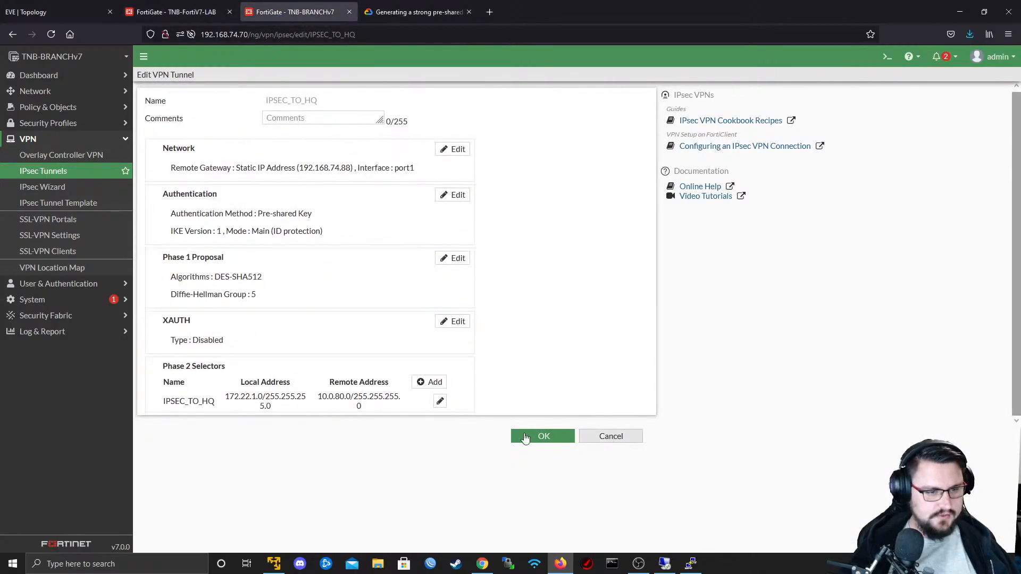
left_click(441, 402)
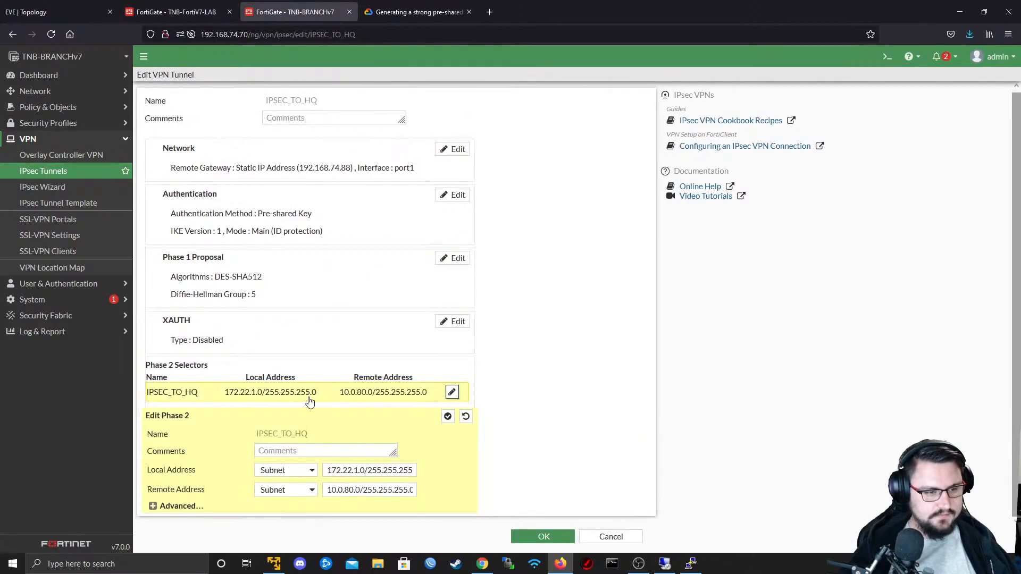
left_click(153, 506)
scroll(271, 417, "down", 4)
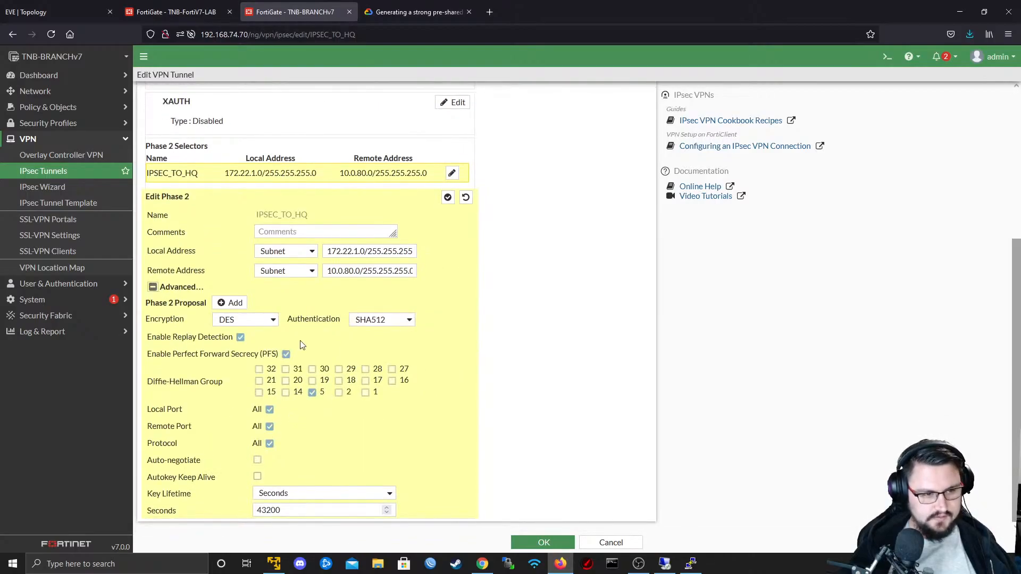
- Compare the Phase 2 addresses, proposals and key lifetimes of IPSEC_TO_BRANCH and IPSEC_TO_HQ between the two firewalls
left_click(200, 5)
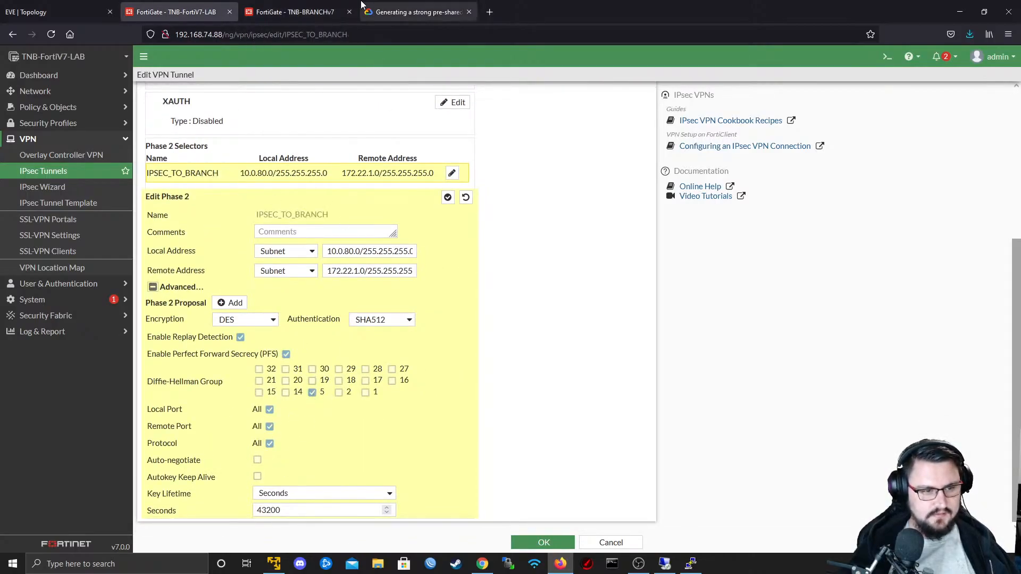
left_click(324, 4)
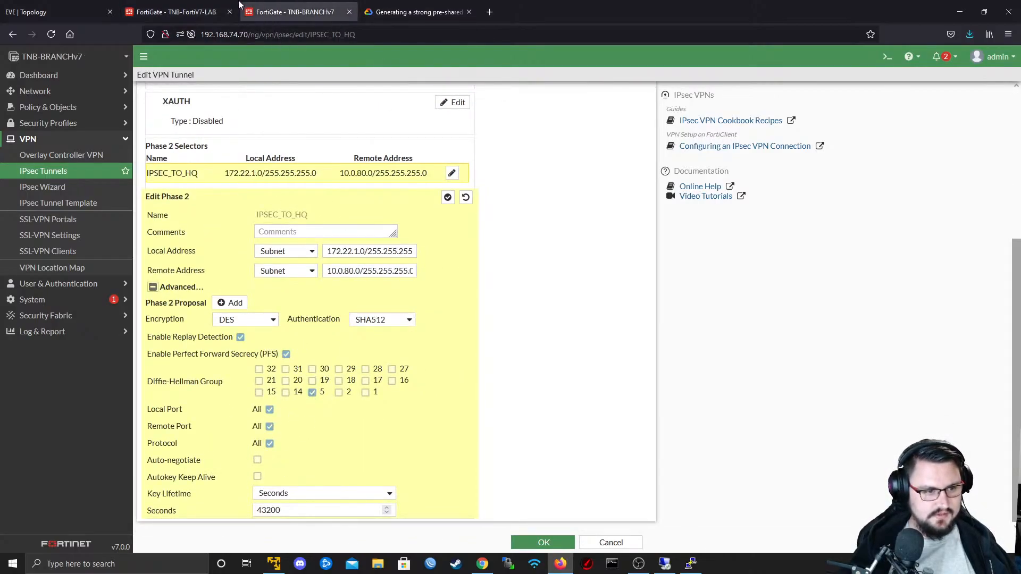
left_click(210, 8)
left_click(289, 11)
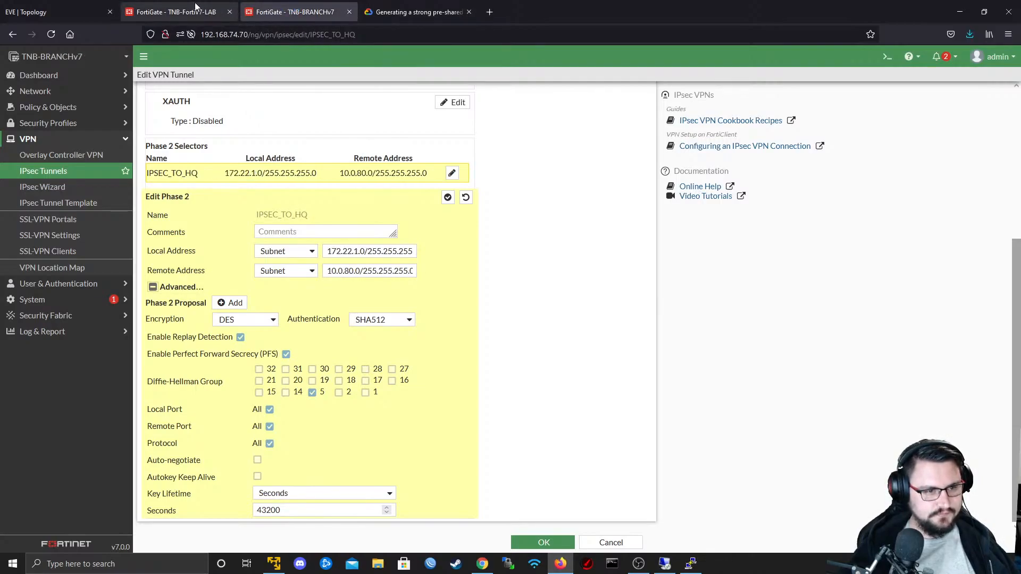
left_click(196, 6)
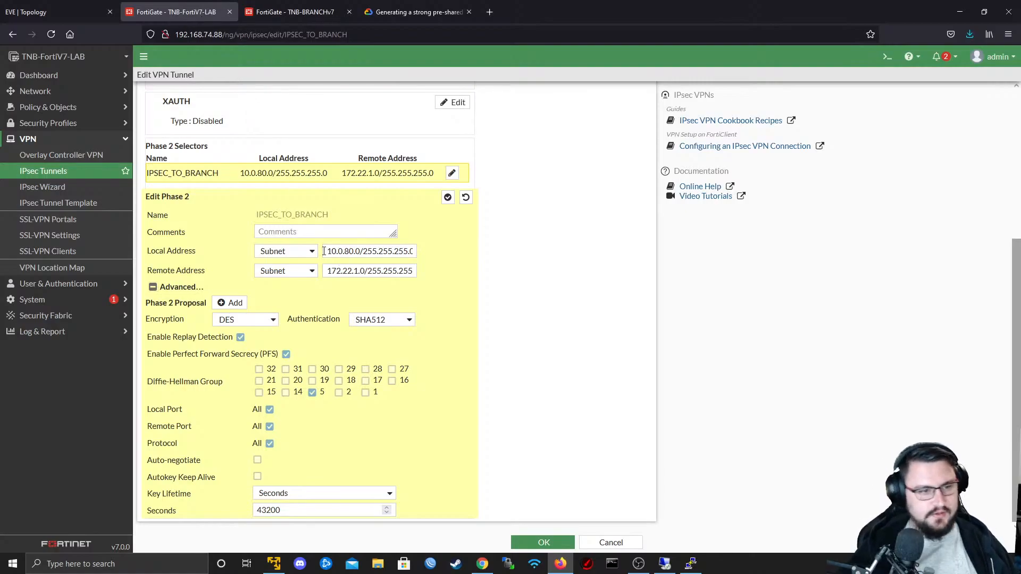
left_click_drag(360, 251, 473, 250)
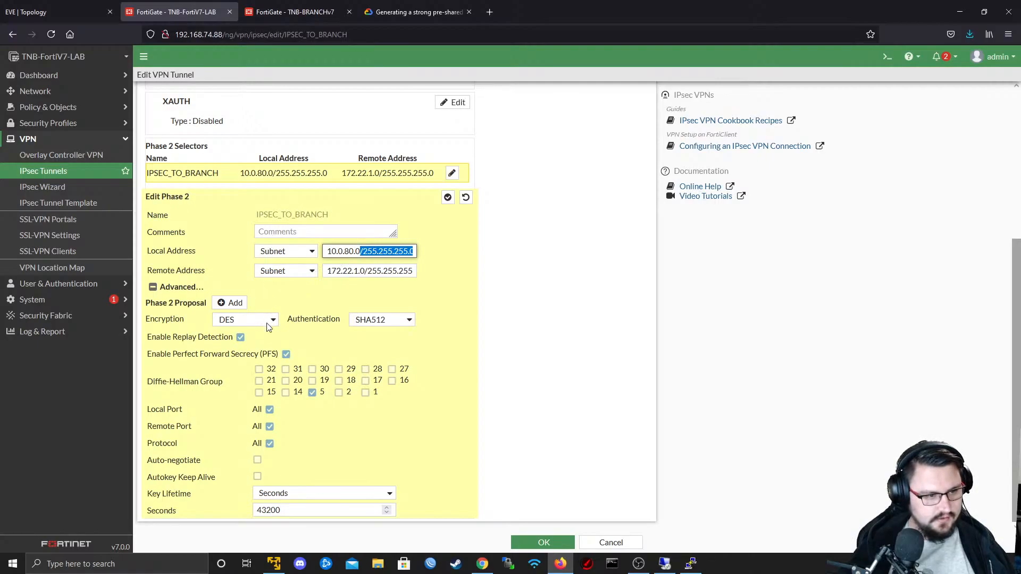
left_click(266, 11)
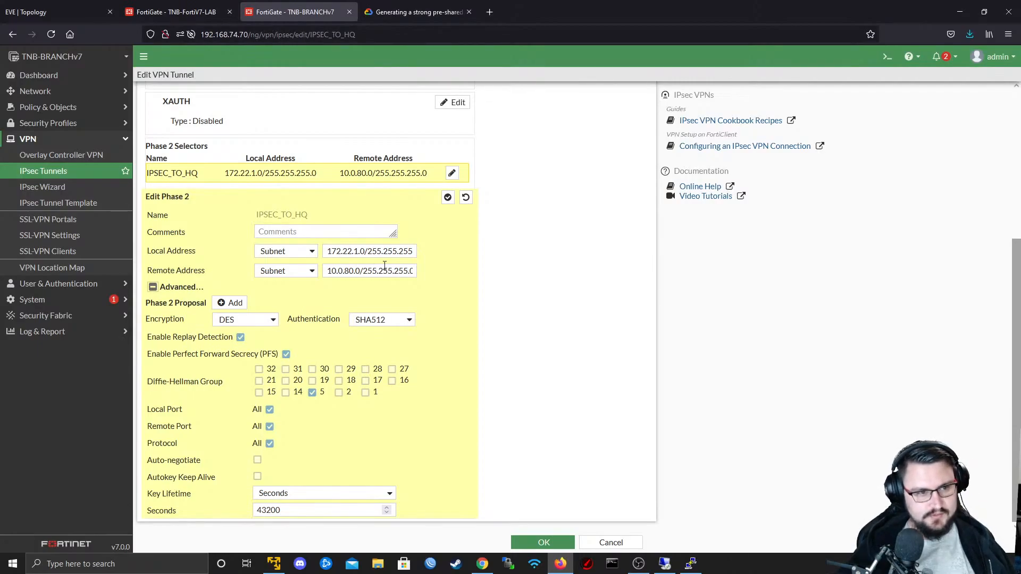
- Close the IPSEC_TO_HQ Phase 2 selector and open the Network settings for editing on both IPSEC_TO_HQ and IPSEC_TO_BRANCH
left_click(448, 197)
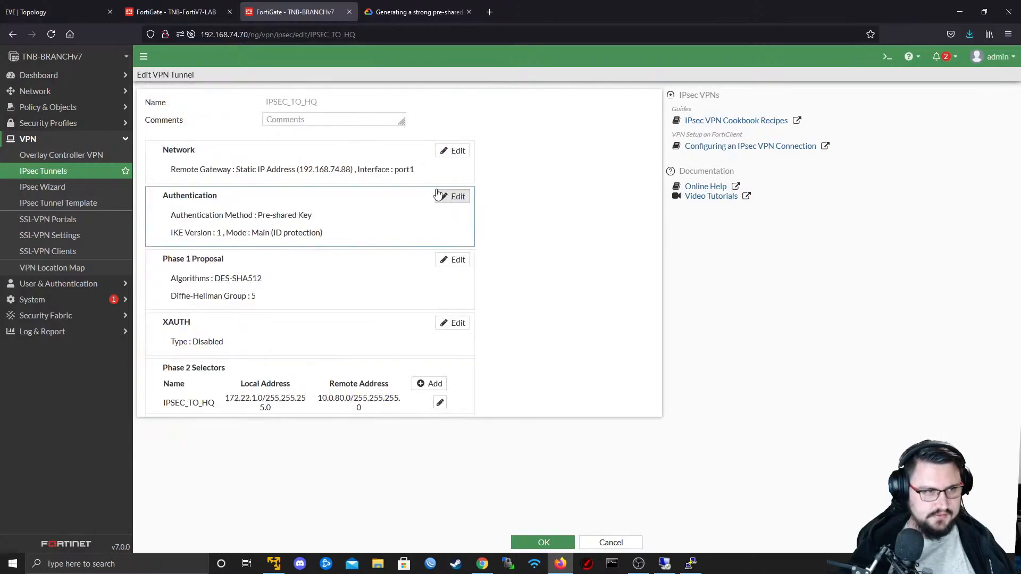
left_click(452, 151)
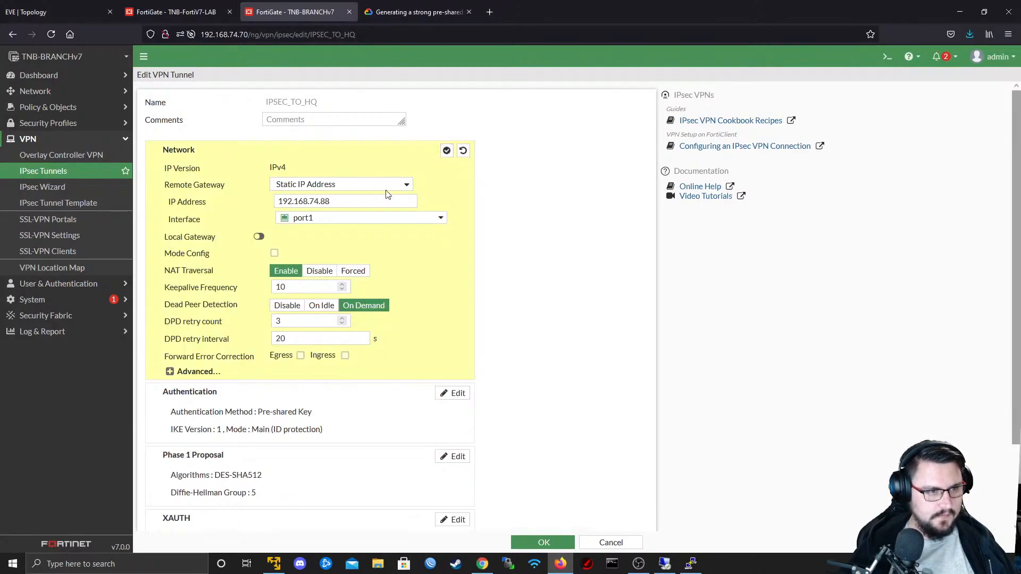
key("ctrl+shift+Tab")
scroll(442, 176, "up", 5)
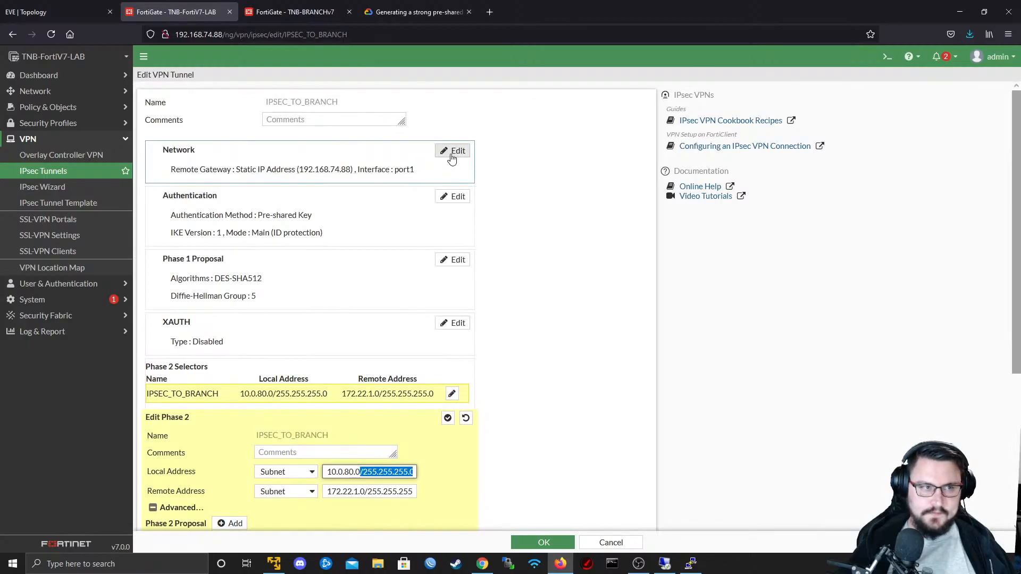
left_click(451, 156)
- Compare the Network settings, including remote gateway addresses, of IPSEC_TO_BRANCH on TNB-FortiV7-LAB and IPSEC_TO_HQ on TNB-BRANCHv7
left_click(286, 11)
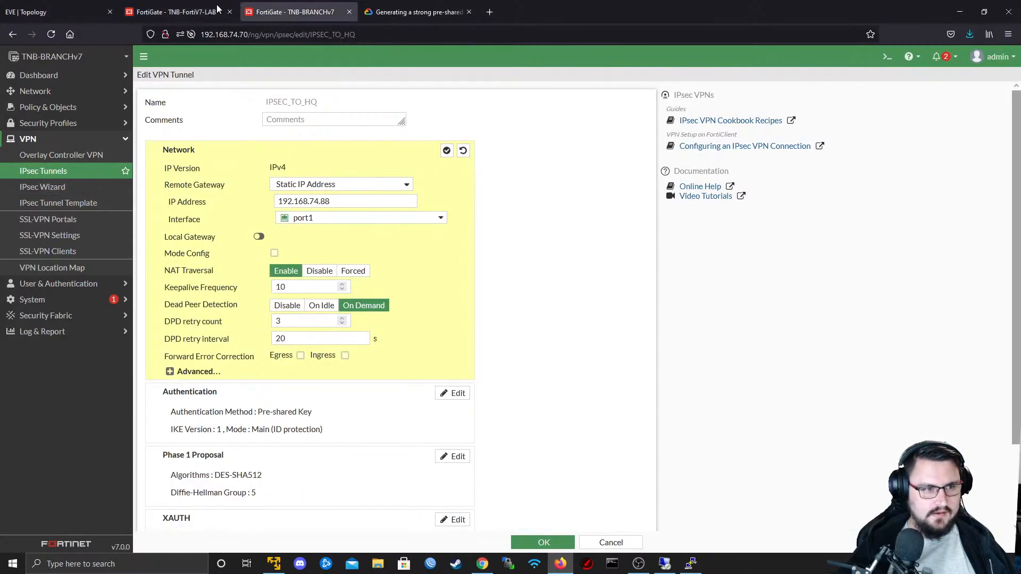
left_click(210, 7)
left_click(292, 6)
left_click(230, 4)
left_click(309, 5)
left_click(223, 5)
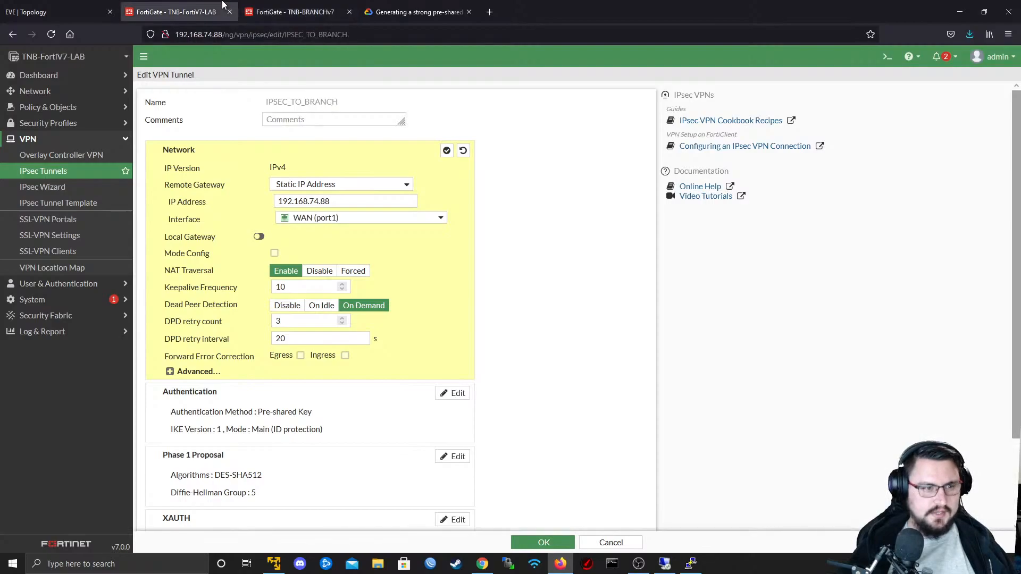
left_click(281, 15)
left_click(141, 11)
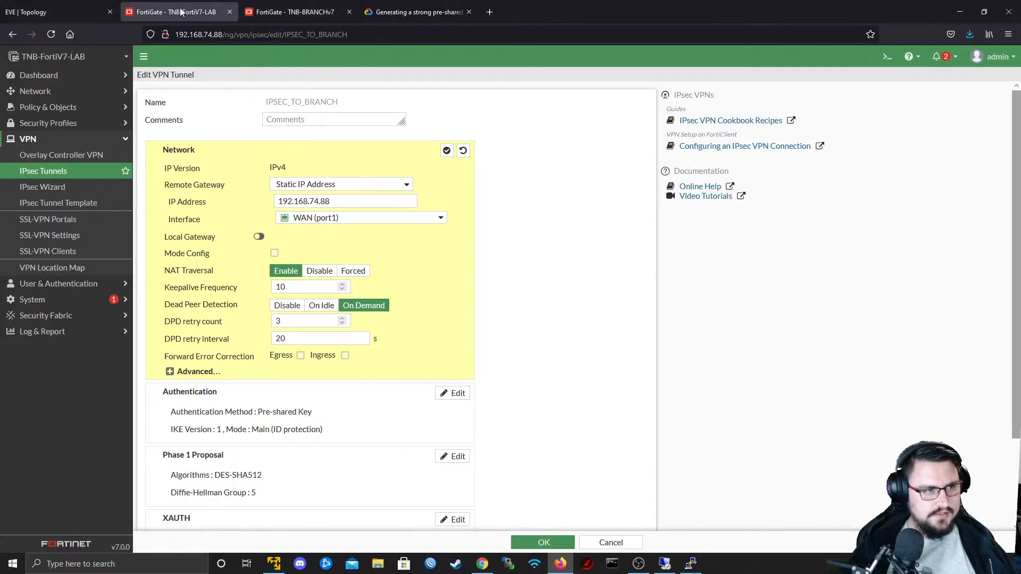
- Set the IPSEC_TO_BRANCH remote gateway IP address to 192.168.74.70 on TNB-FortiV7-LAB and save the tunnel
left_click(344, 198)
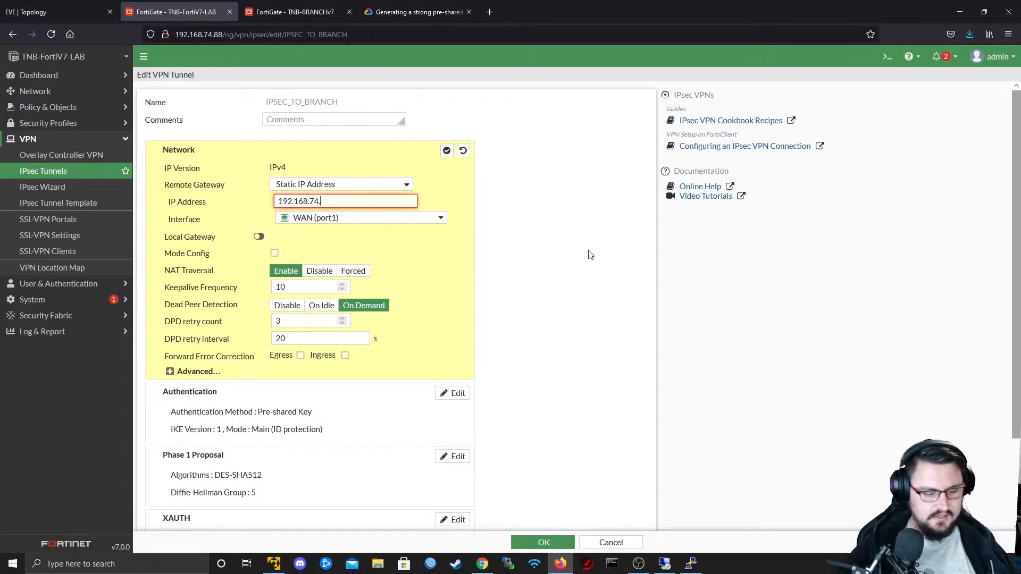
key("BackSpace")
key("BackSpace")
type("70")
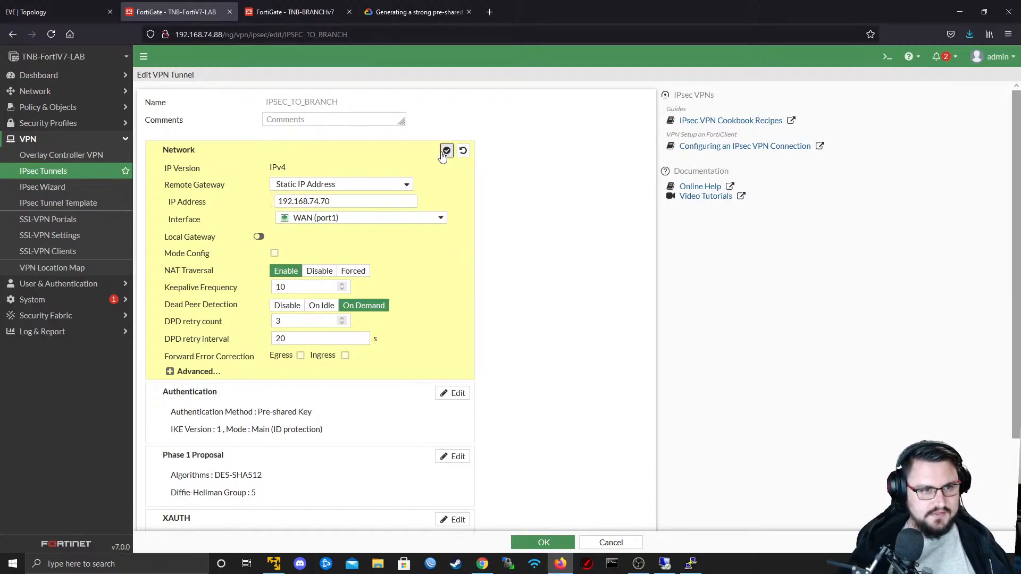
left_click(447, 150)
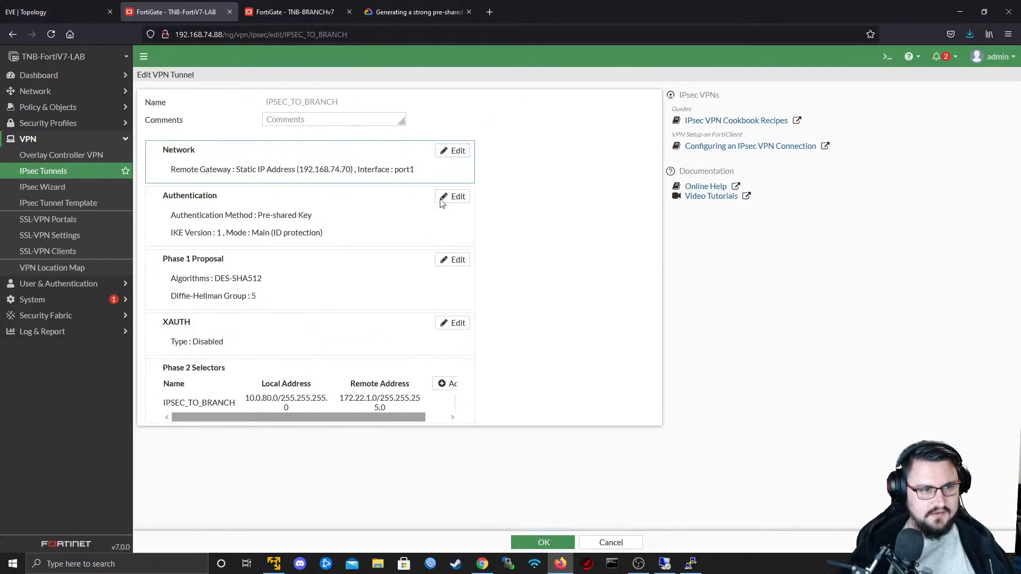
left_click(539, 540)
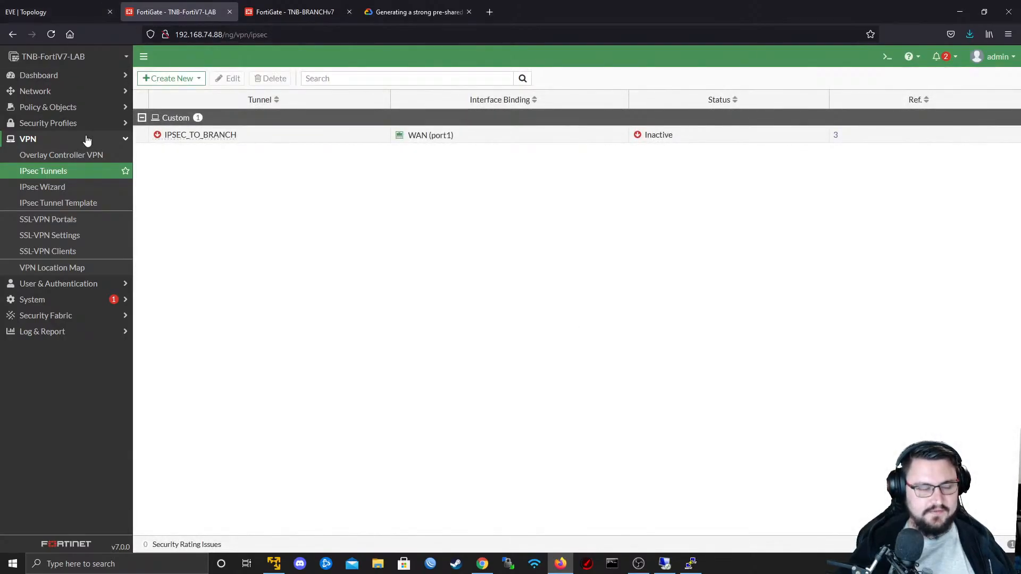
- Open the full IPsec monitor on the Network dashboard of TNB-FortiV7-LAB and bring up IPSEC_TO_BRANCH
left_click(56, 79)
left_click(48, 93)
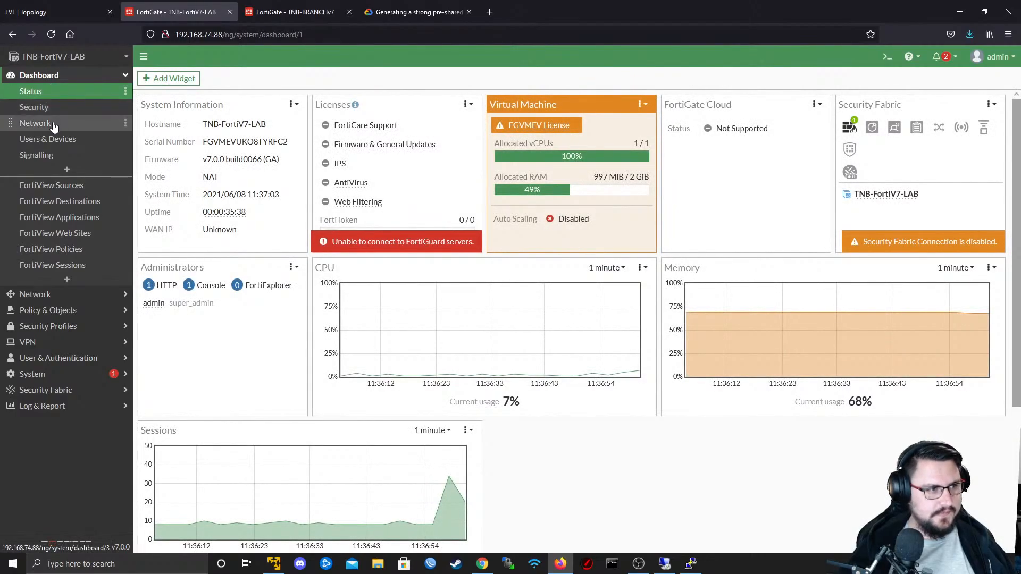
left_click(37, 124)
left_click(661, 345)
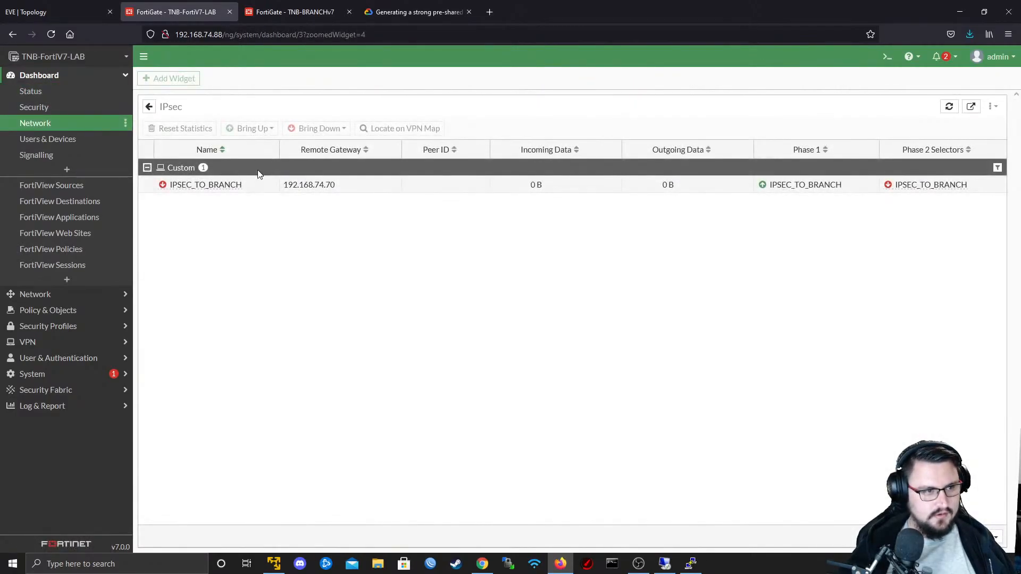
right_click(251, 182)
mouse_move(291, 203)
left_click(413, 221)
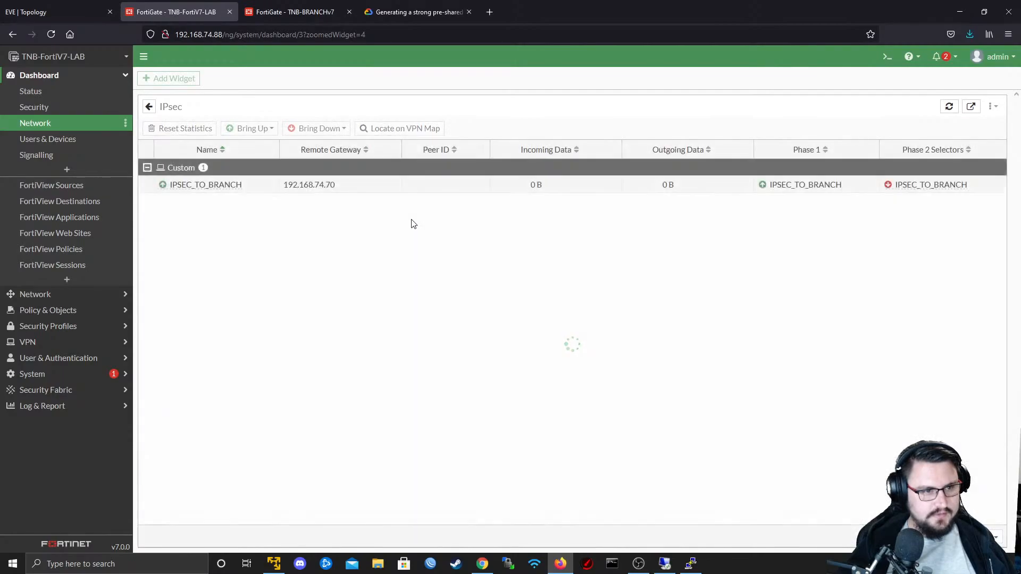
- Reload the IPsec monitor and check the Phase 1 and Phase 2 status and available actions of IPSEC_TO_BRANCH
right_click(364, 184)
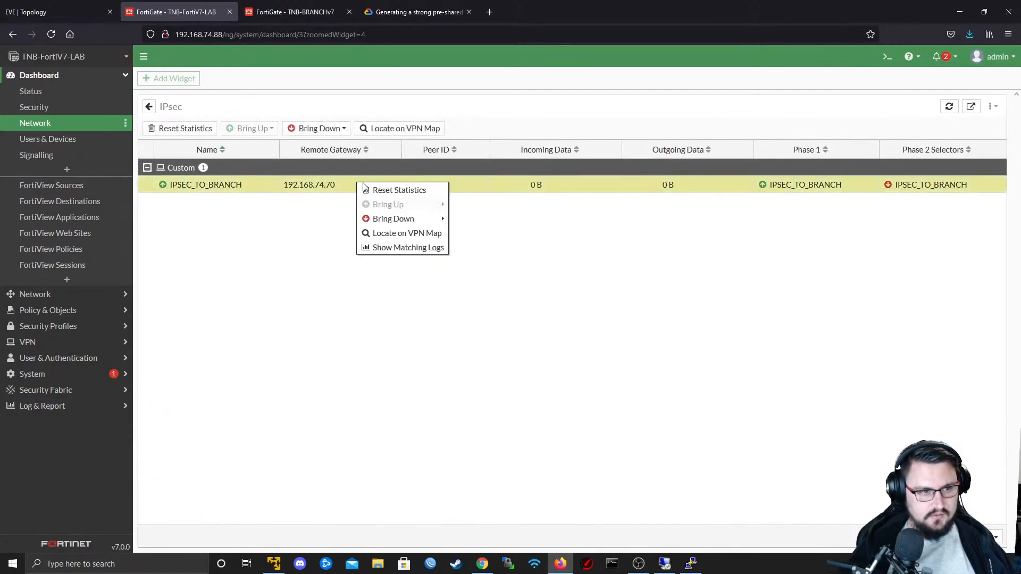
left_click(735, 232)
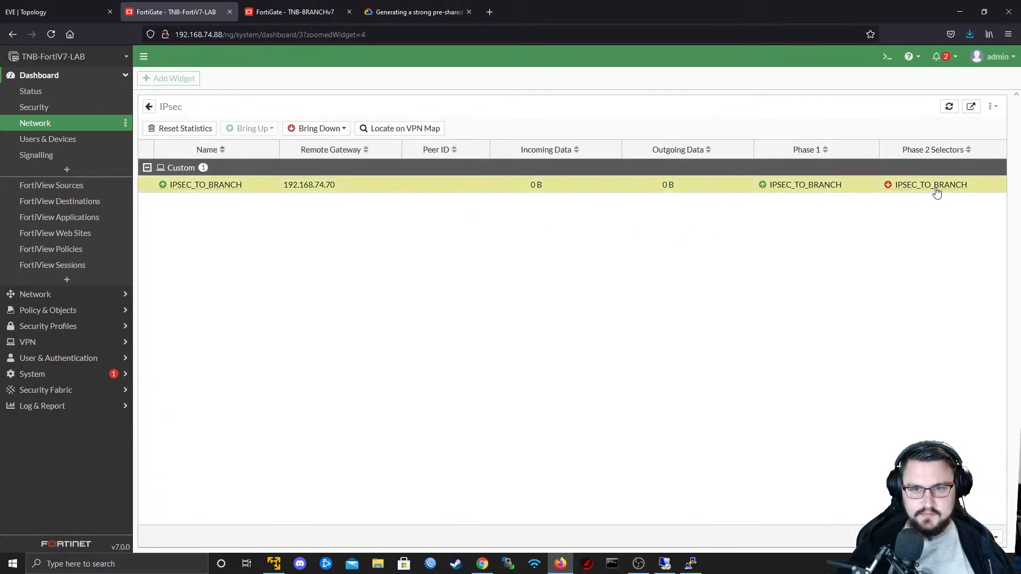
left_click(53, 128)
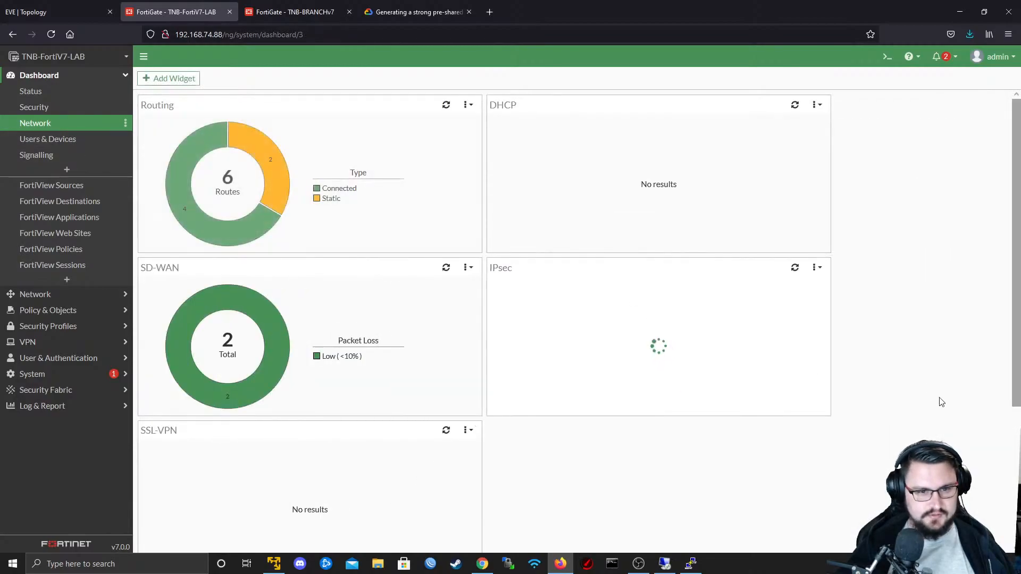
left_click(645, 347)
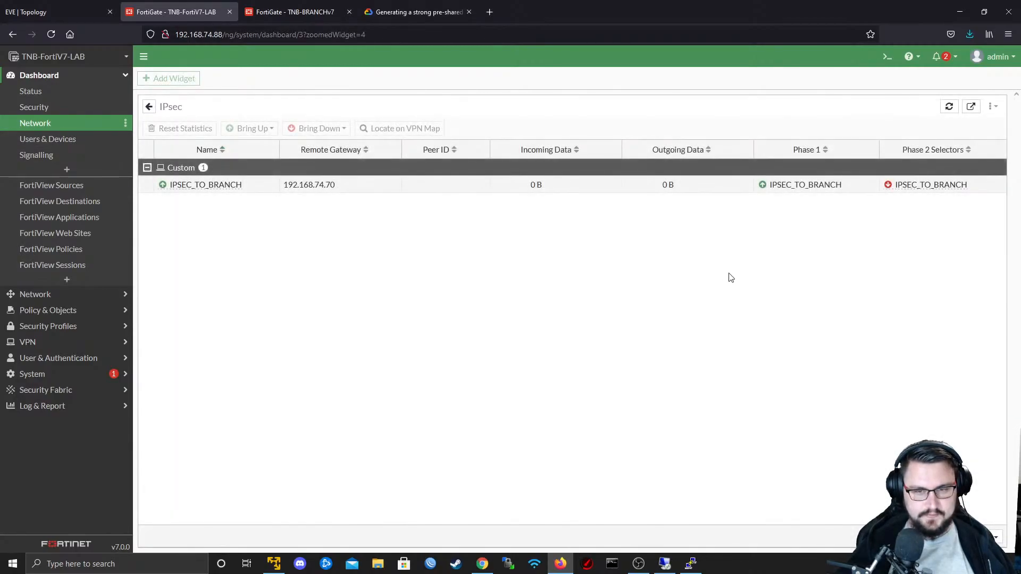
right_click(921, 189)
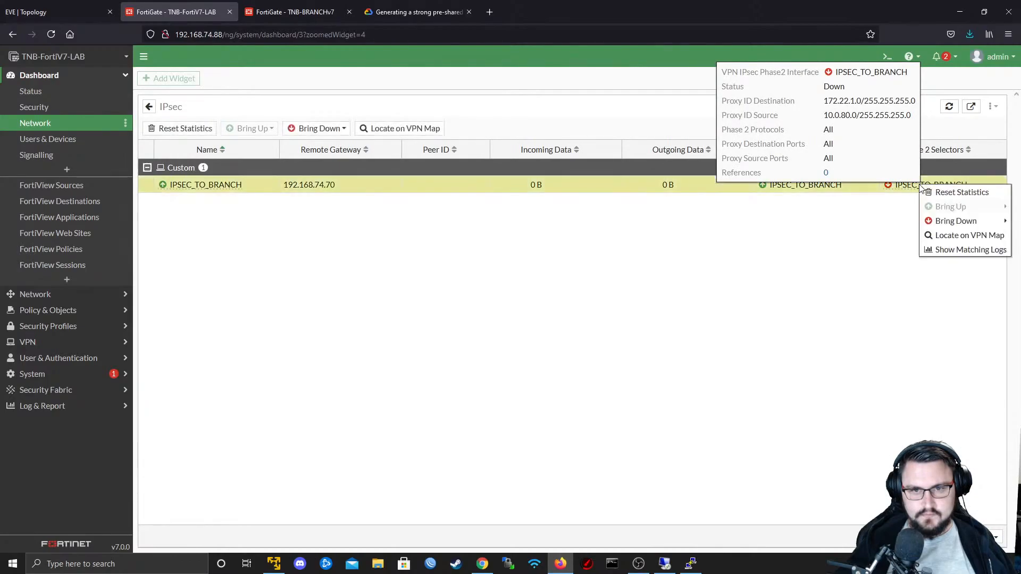
mouse_move(953, 227)
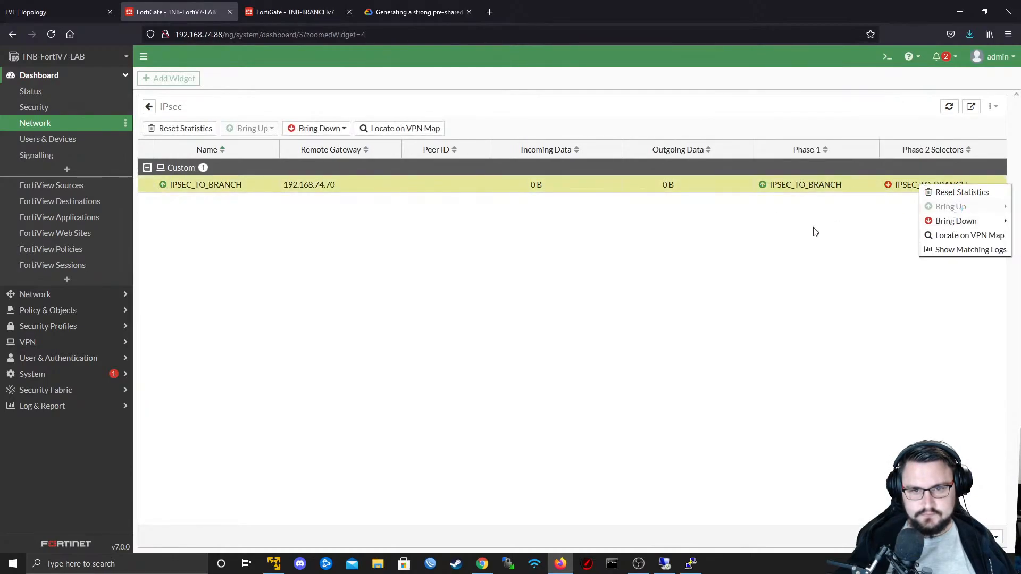
left_click(815, 232)
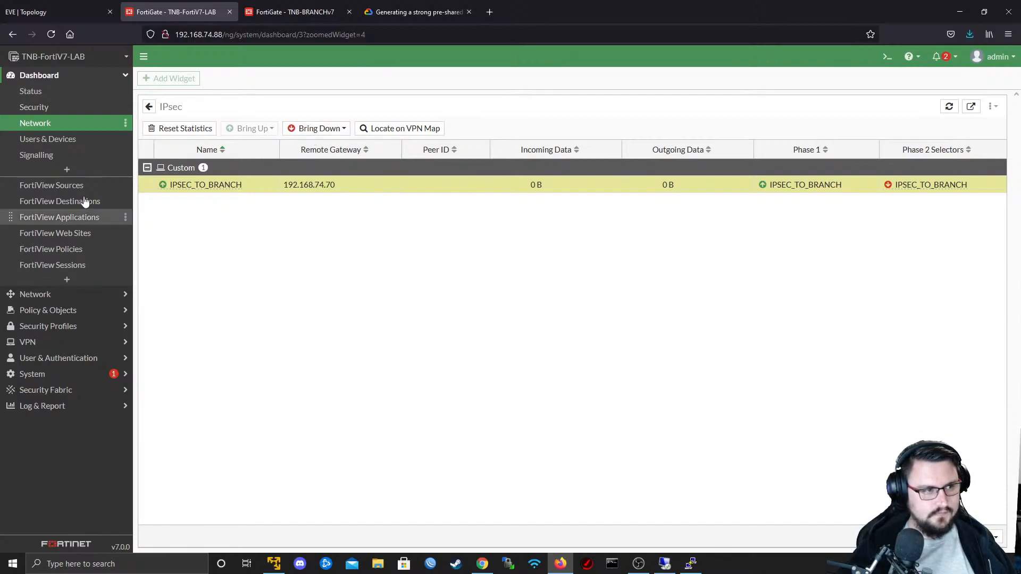
left_click(10, 128)
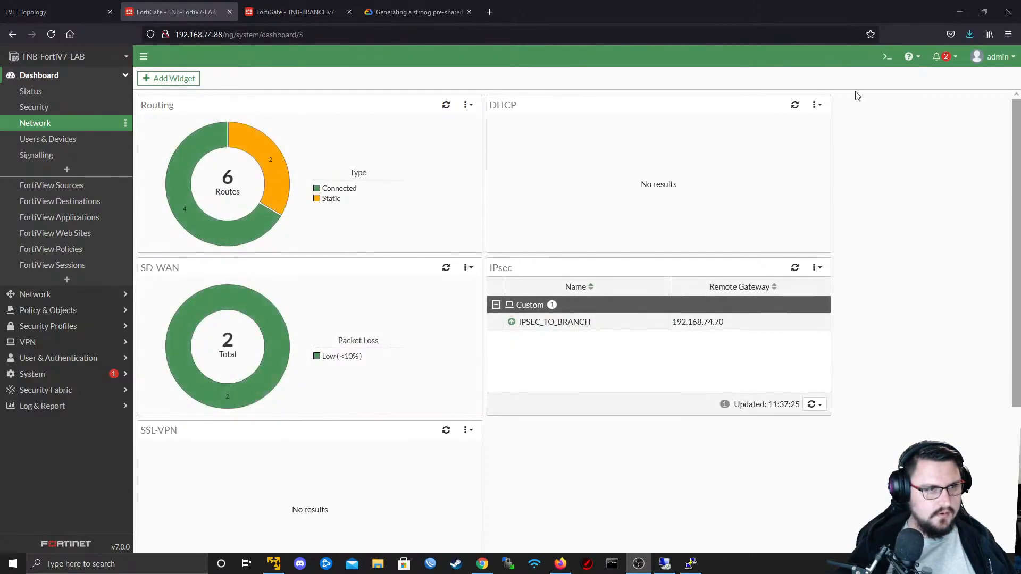
- Open the console of the branch Fortinet node in the 172.22.1.0/24 LAN from the EVE-NG topology
left_click(17, 5)
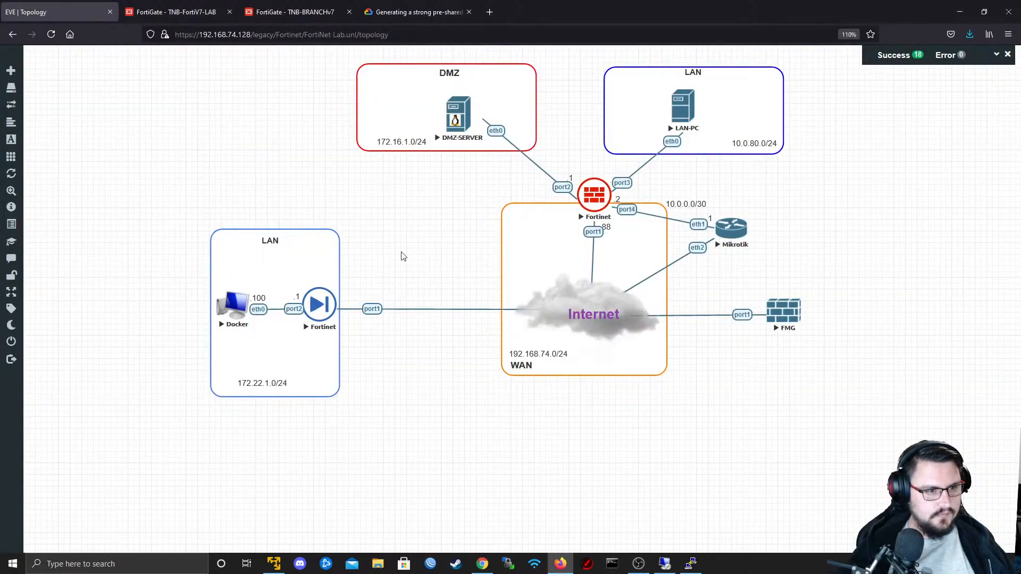
left_click(313, 316)
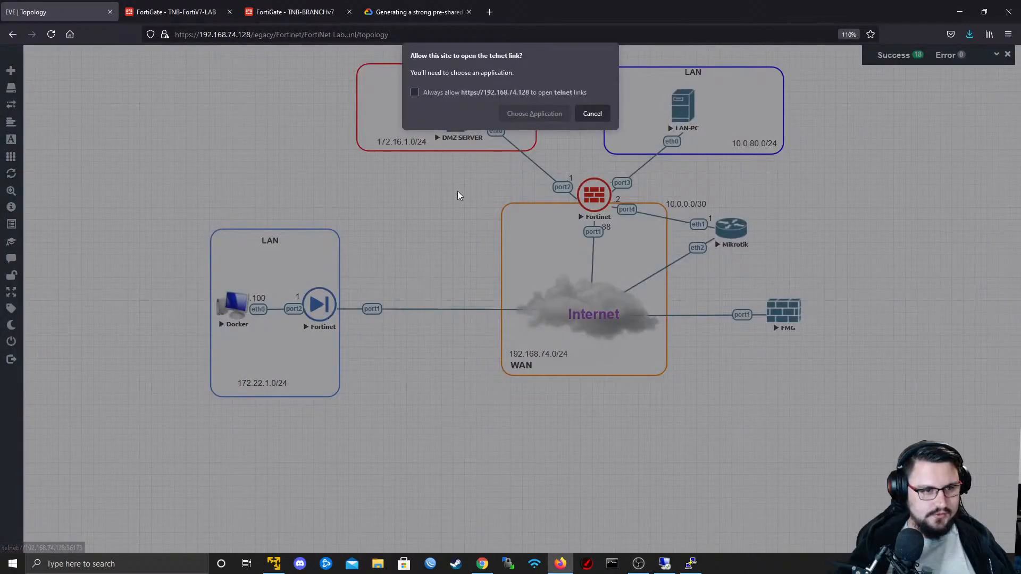
left_click(533, 112)
left_click(548, 172)
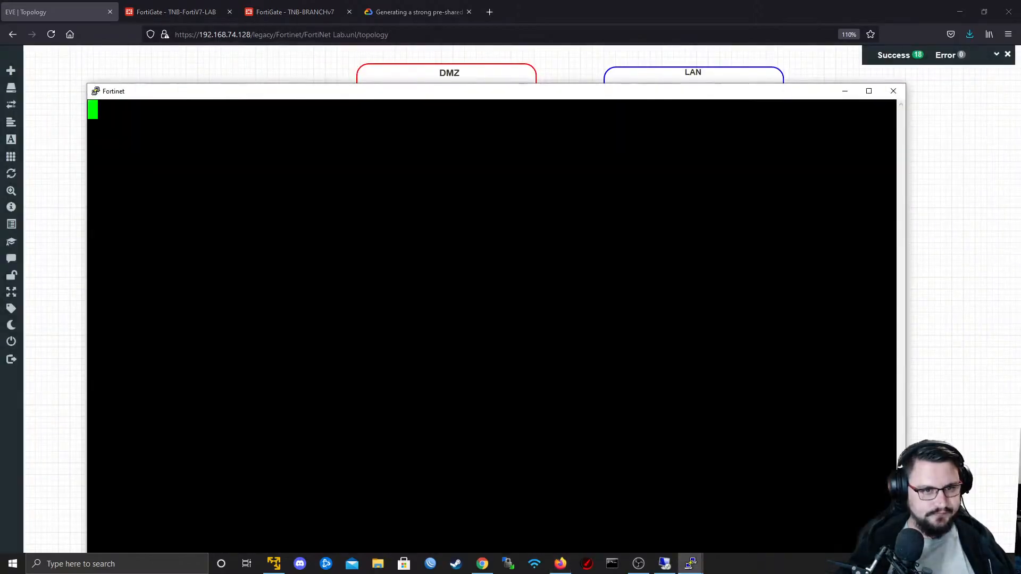
- Log in to the TNB-BRANCHv7 console as admin with the account password
key("Return")
type("admin")
key("Return")
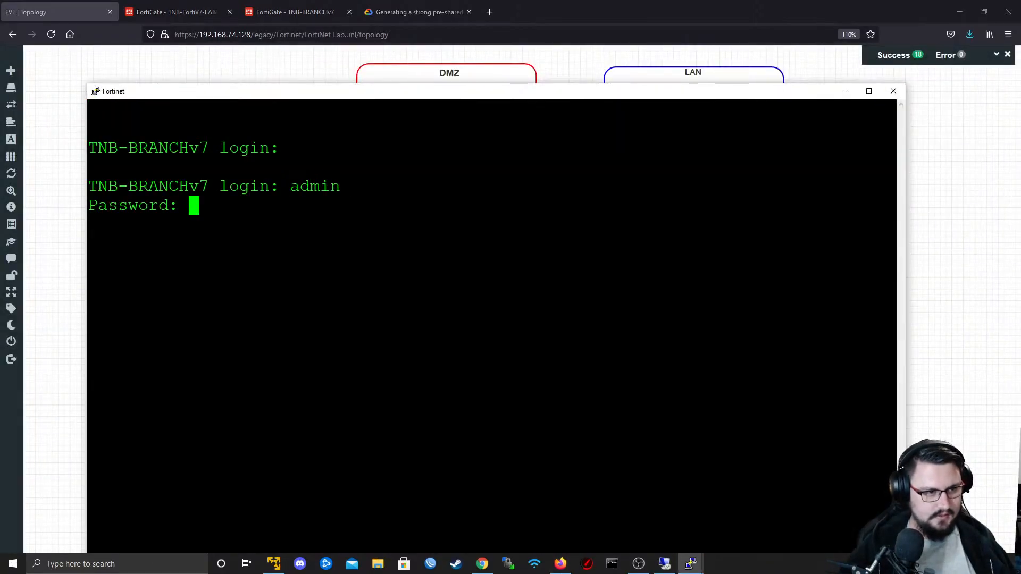
key("Return")
key("Return")
key("Return")
- Set the ping source to 172.22.1.1 with "execute ping-options source 172.22.1.1" on TNB-BRANCHv7
type("exe")
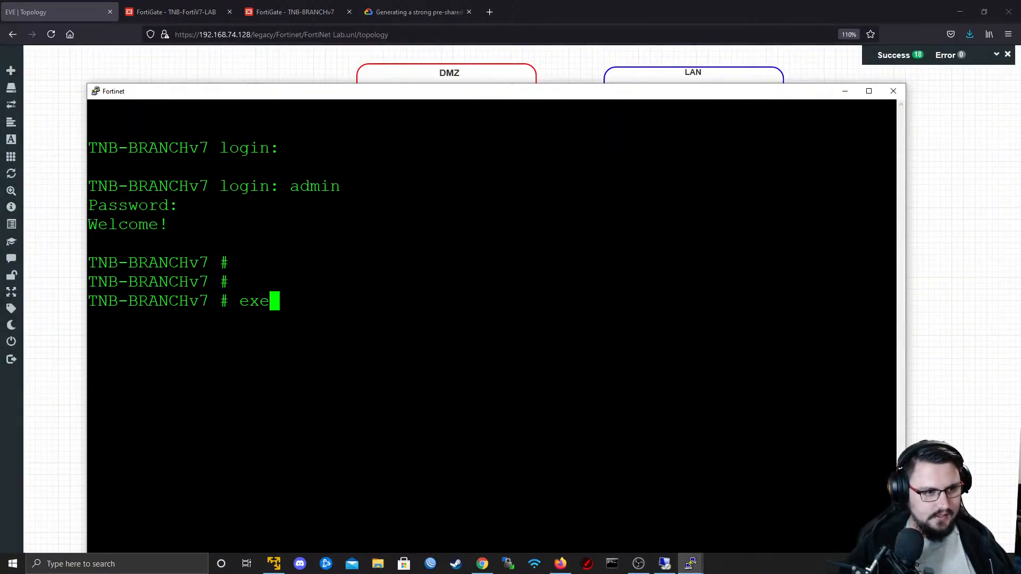
type("cute ping-options source ")
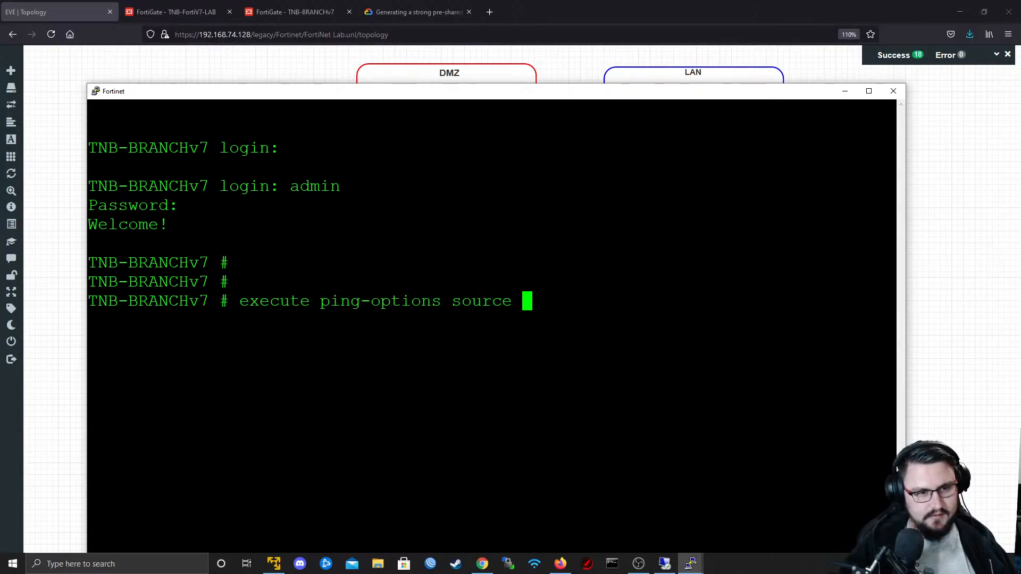
type("172.22")
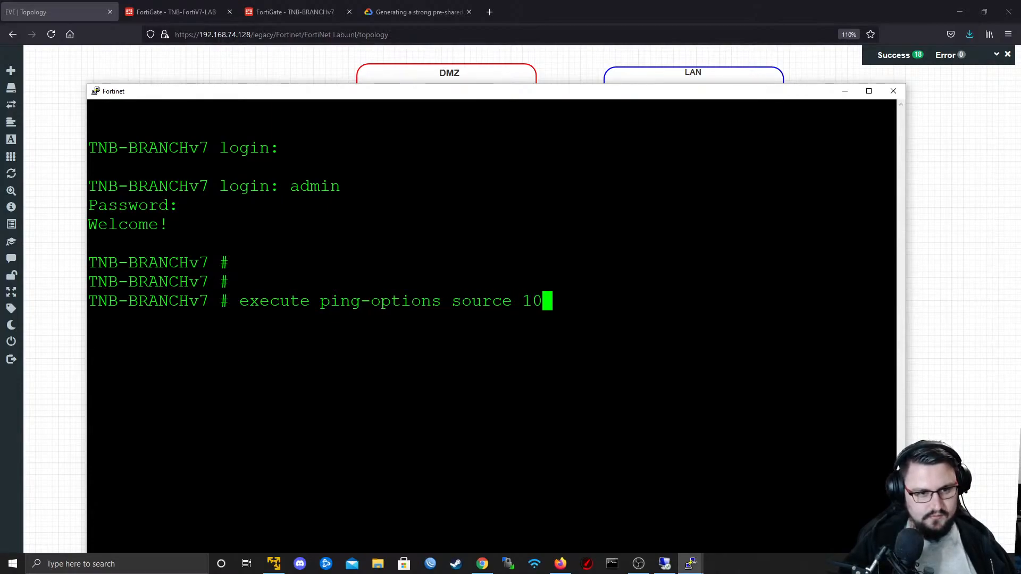
type(".1")
key("Return")
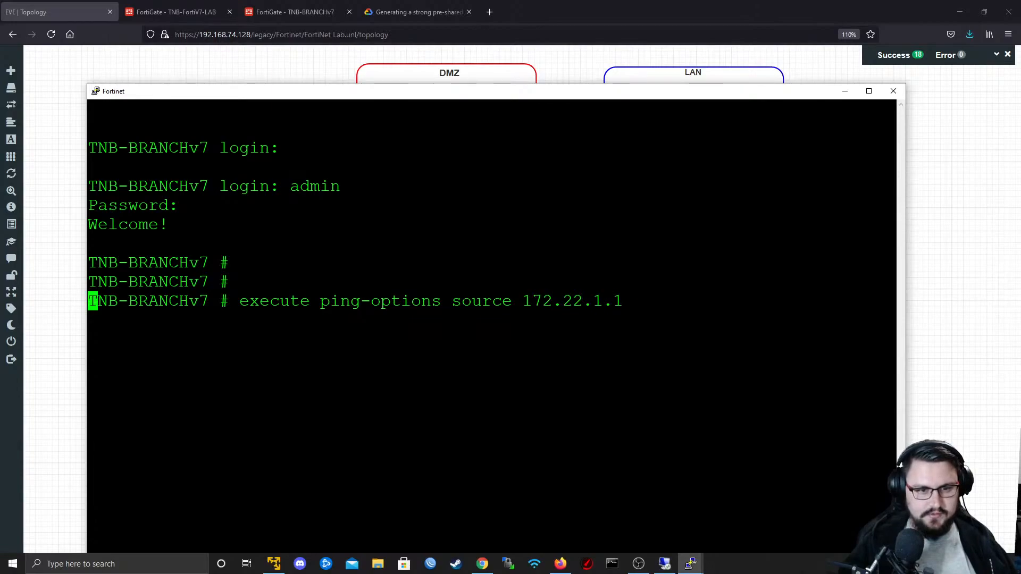
- Ping the HQ LAN address from TNB-BRANCHv7 with "execute ping 10.0.80.1"
type("eeecute ")
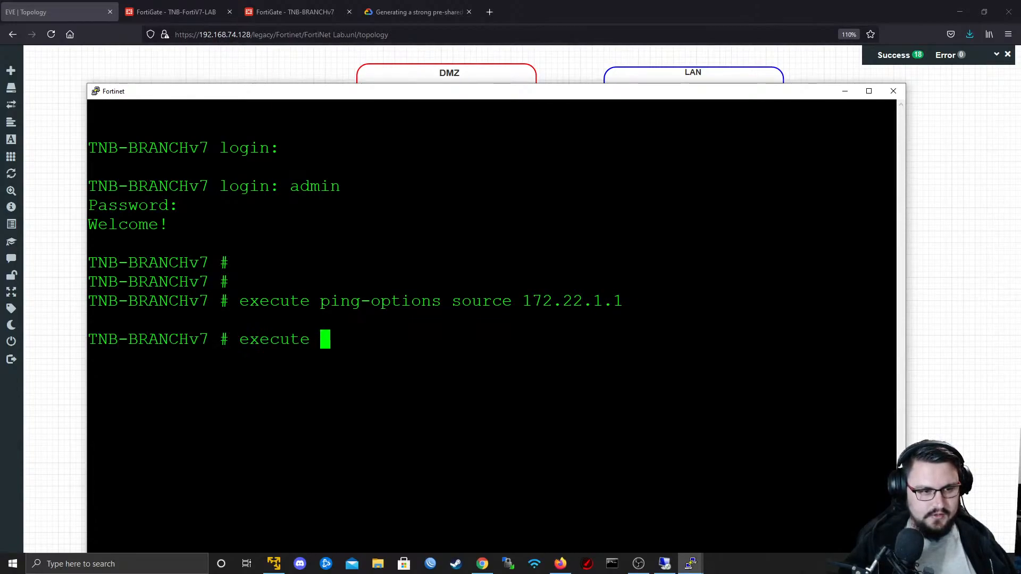
type("ping 10.")
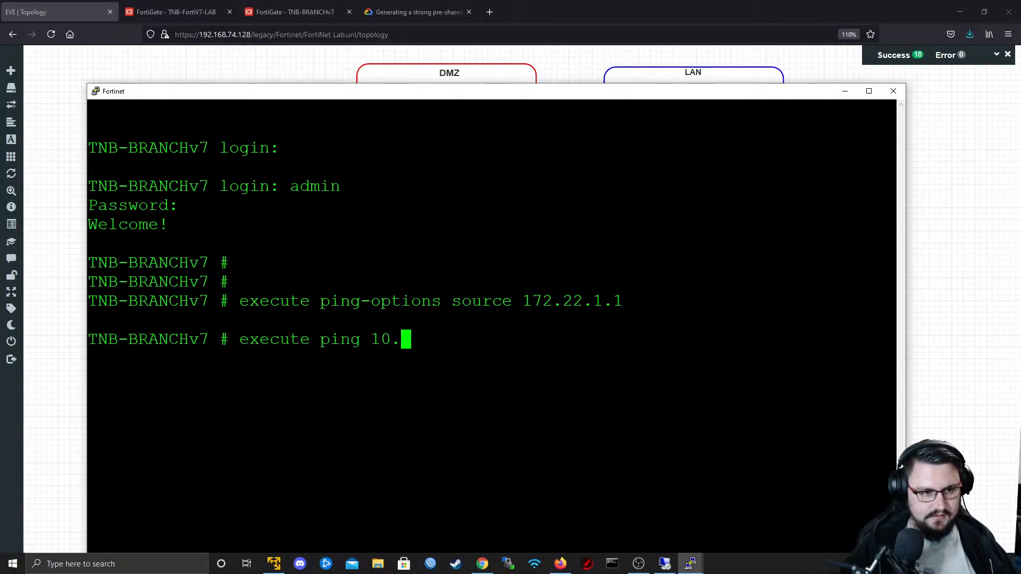
type("0.80.1")
key("Return")
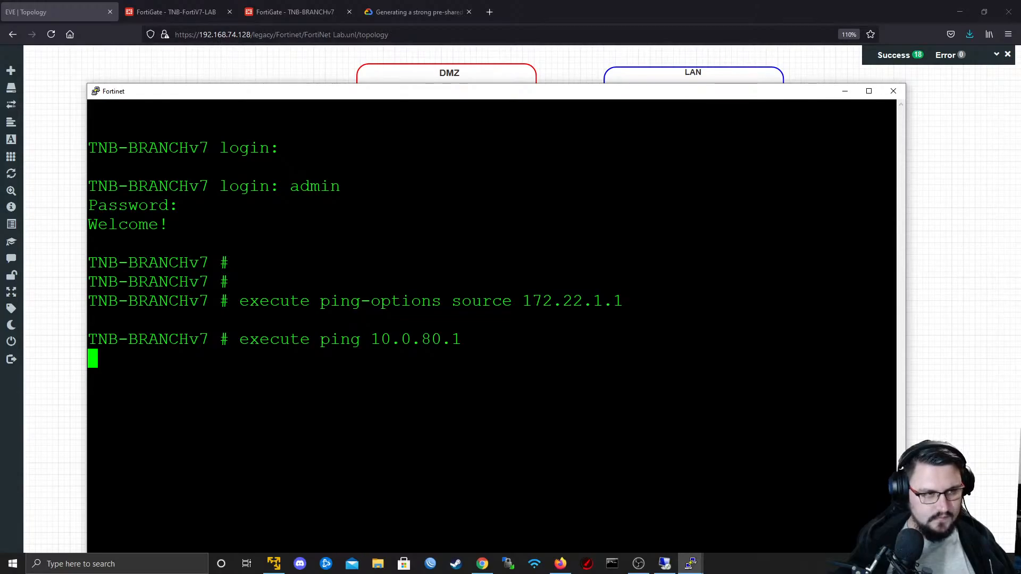
- Switch back to TNB-FortiV7-LAB in Firefox and check the IPSEC_TO_BRANCH Phase 2 selector status in the full IPsec monitor
key("alt+Tab")
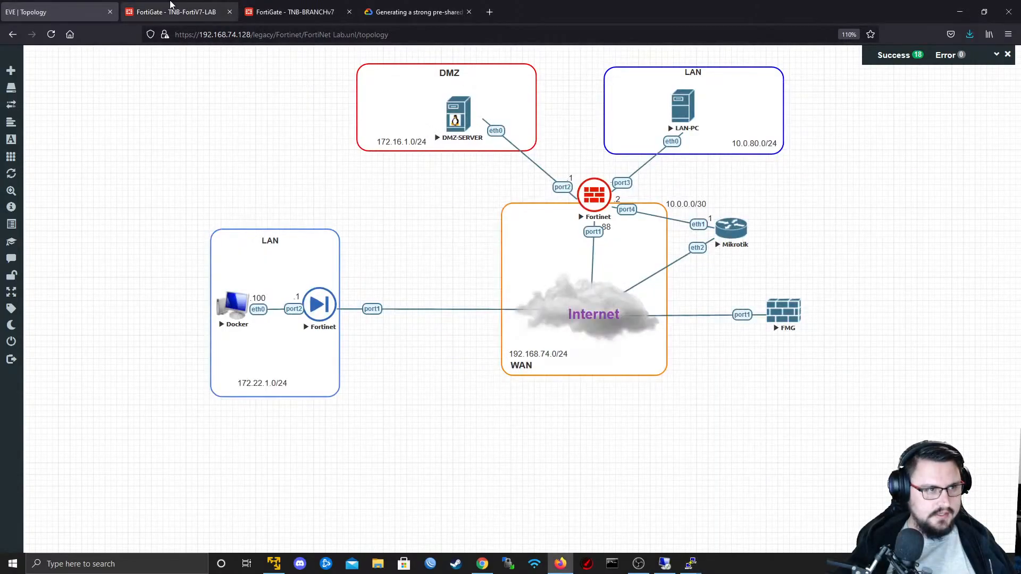
left_click(176, 12)
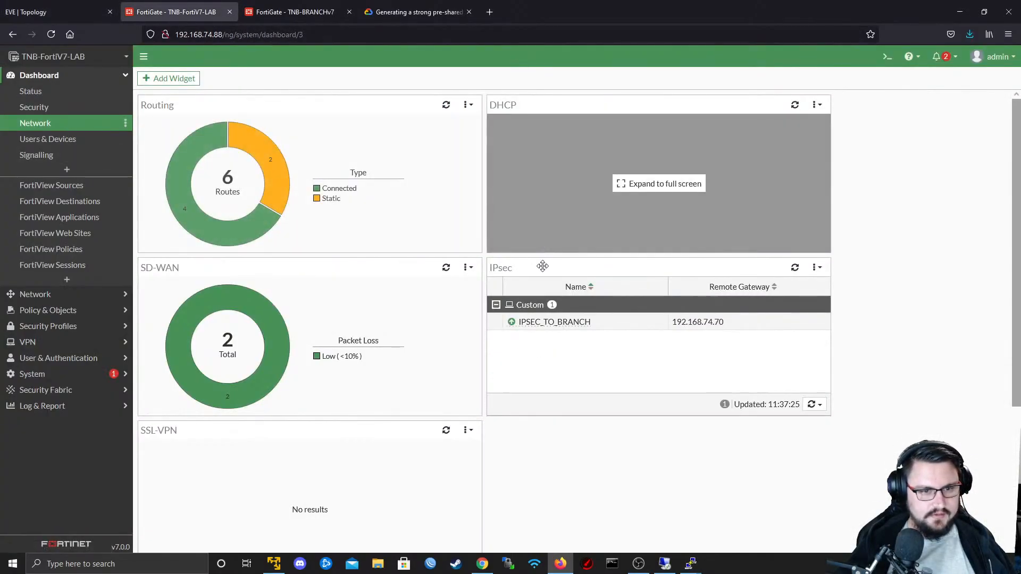
left_click(622, 346)
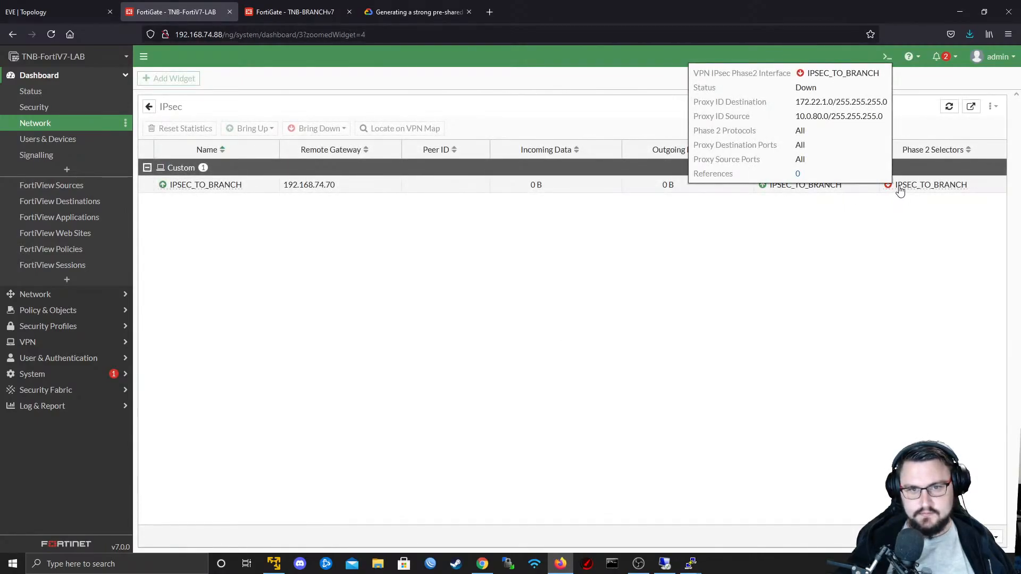
- Open the Phase 2 selector of the IPSEC_TO_BRANCH tunnel on TNB-FortiV7-LAB and review its local and remote addresses
left_click(900, 190)
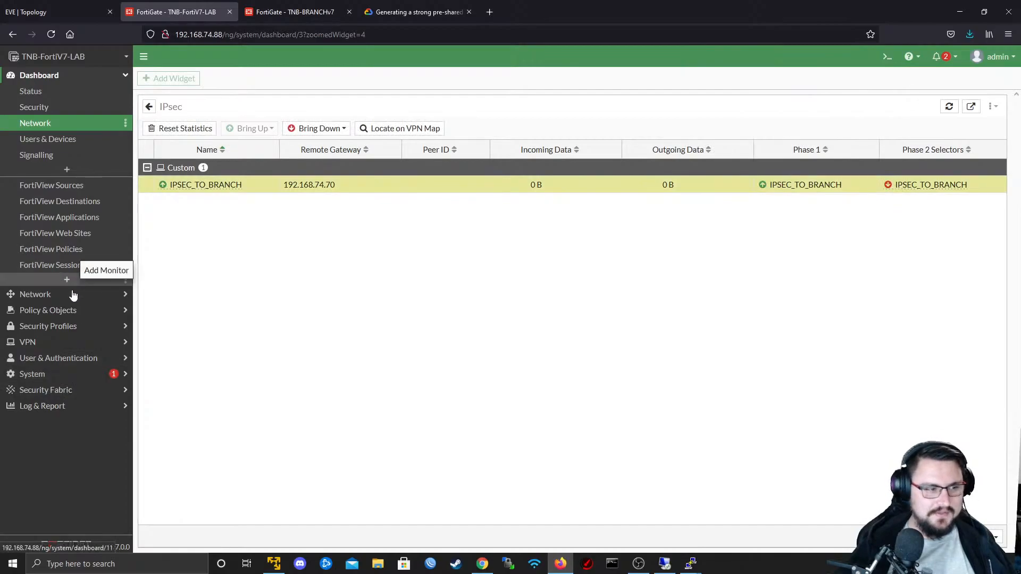
left_click(68, 310)
left_click(104, 307)
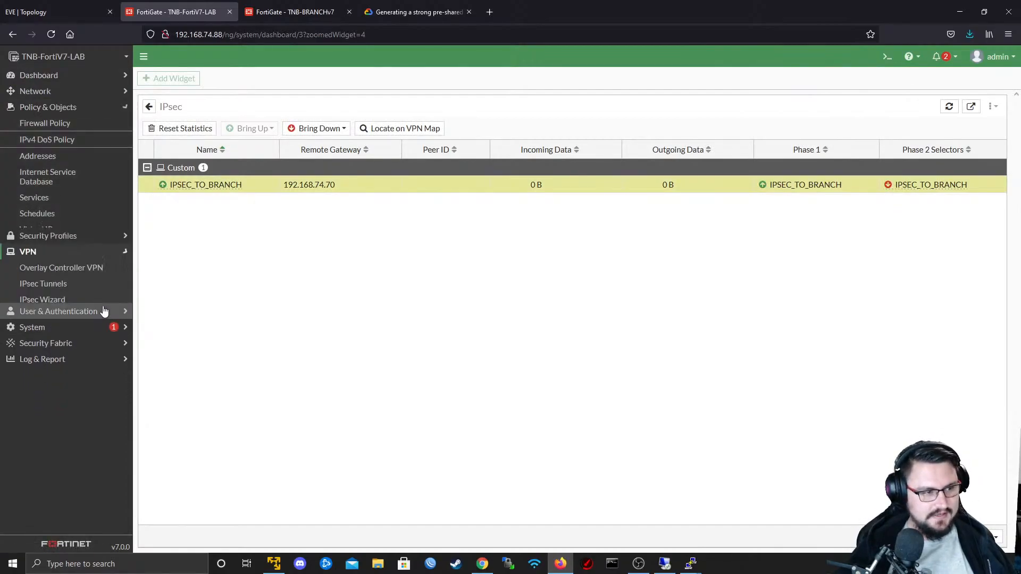
left_click(42, 169)
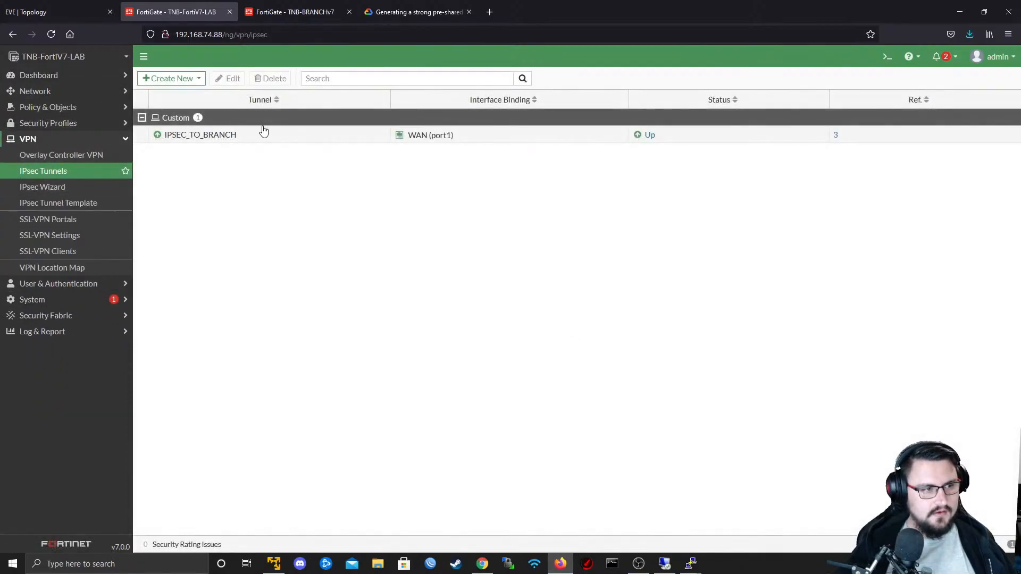
double_click(228, 137)
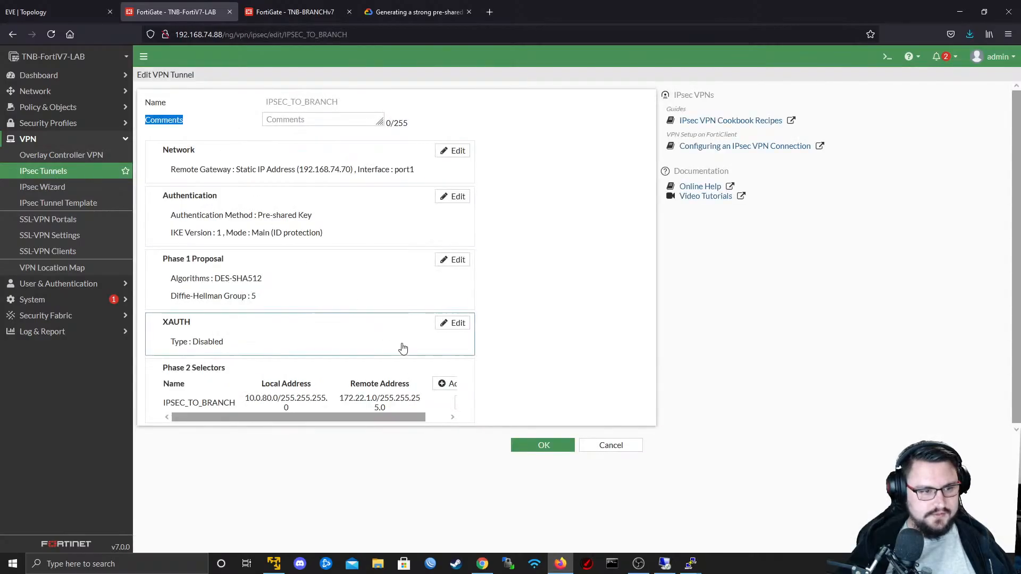
left_click(443, 406)
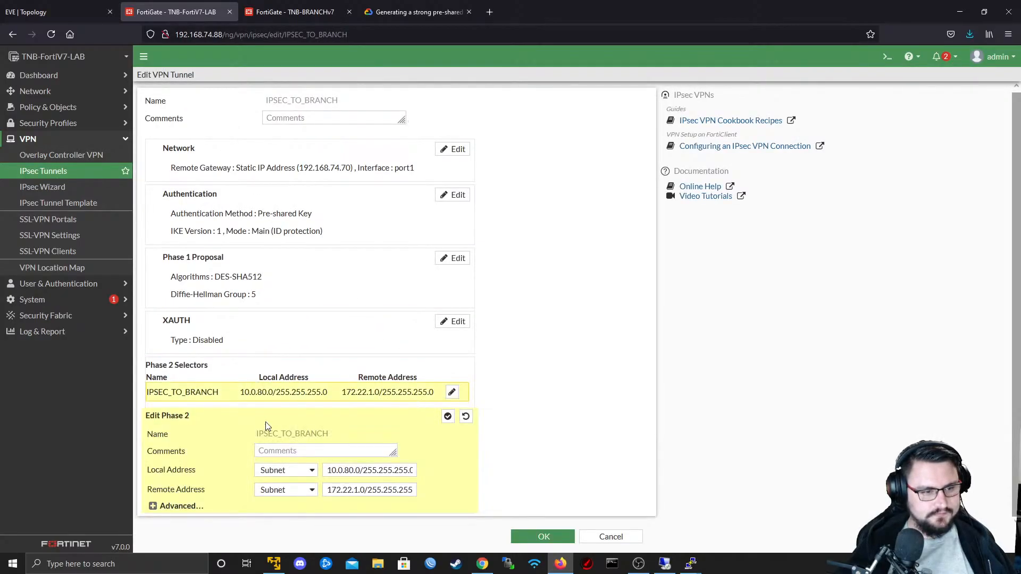
left_click(292, 6)
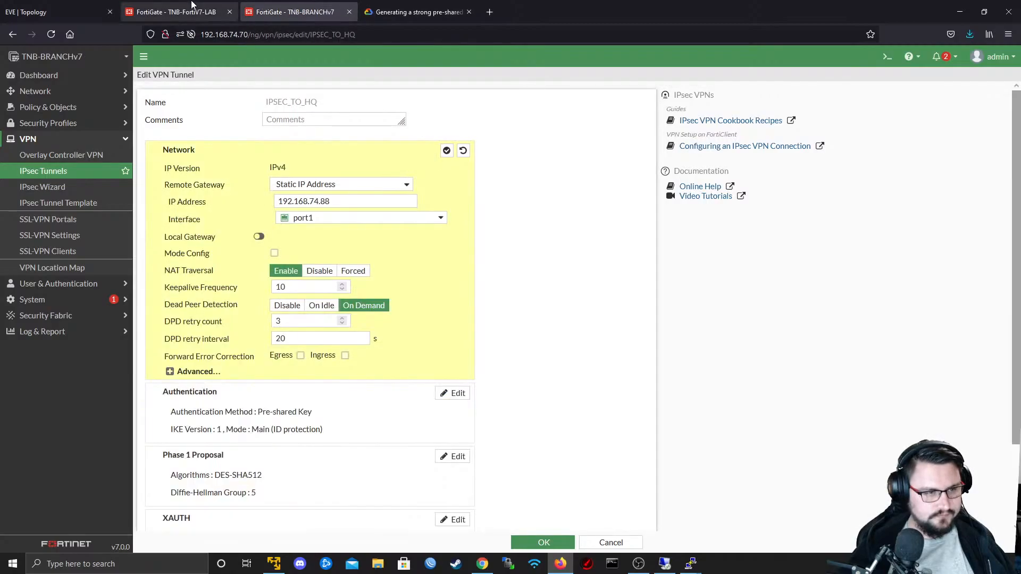
left_click(192, 6)
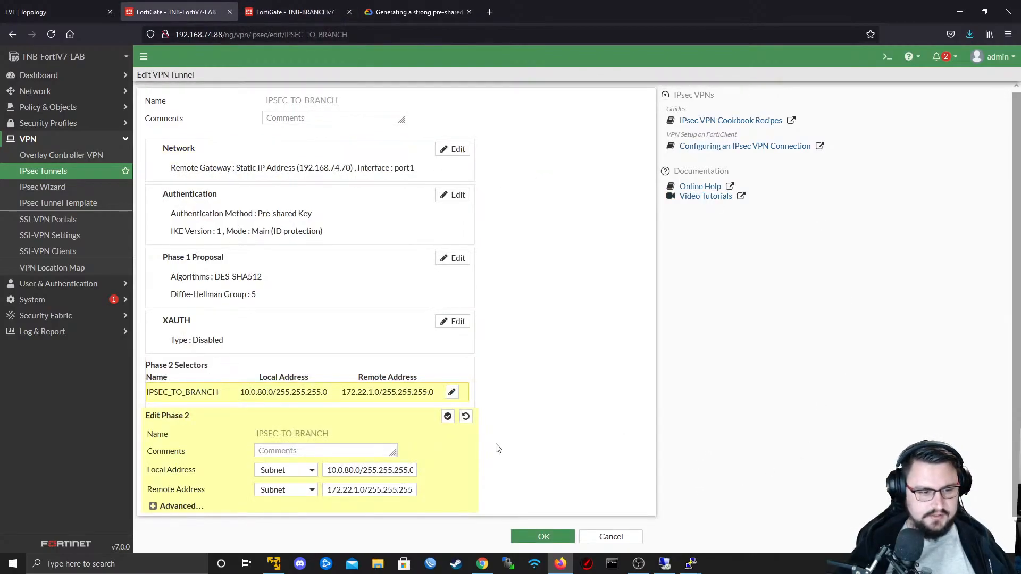
- Open a blank, maximized Notepad document for comparing configurations, and switch back to Firefox
left_click(10, 563)
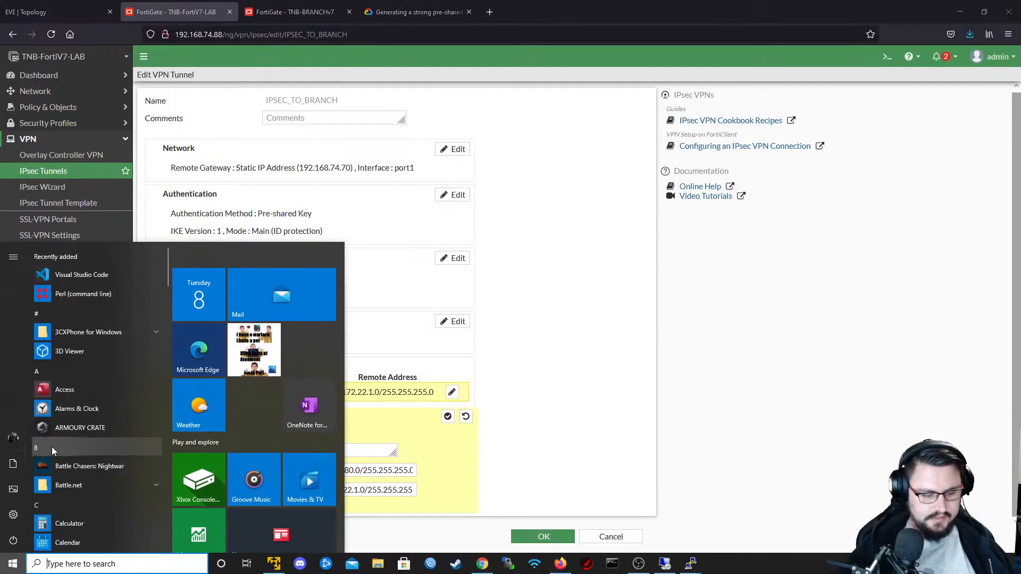
type("note")
left_click(62, 311)
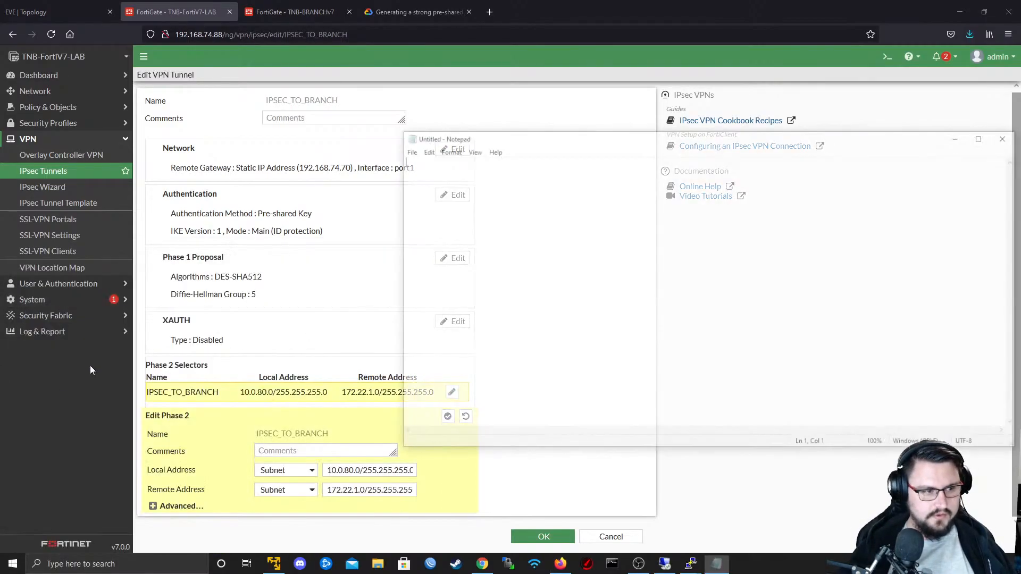
double_click(579, 145)
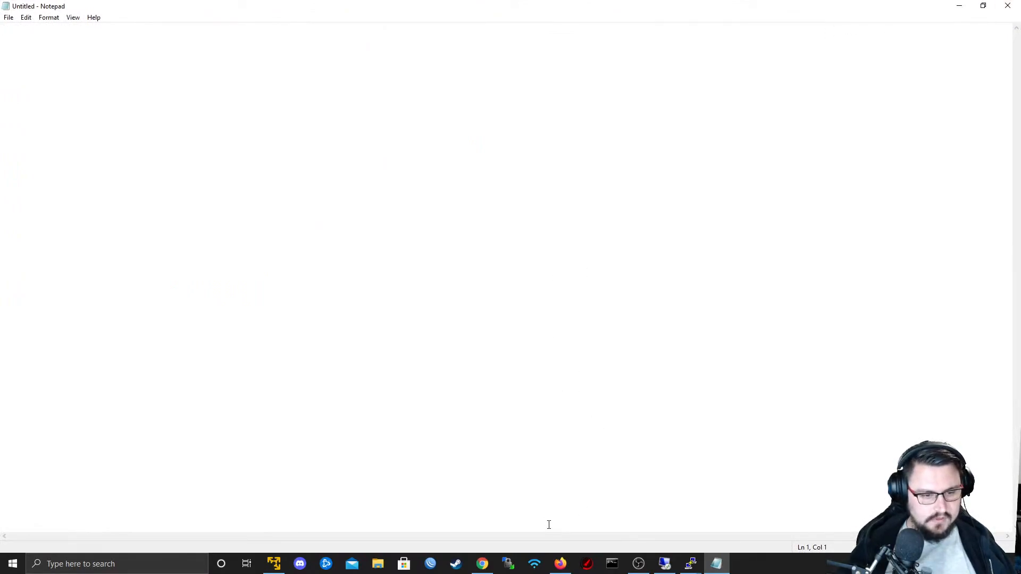
mouse_move(561, 561)
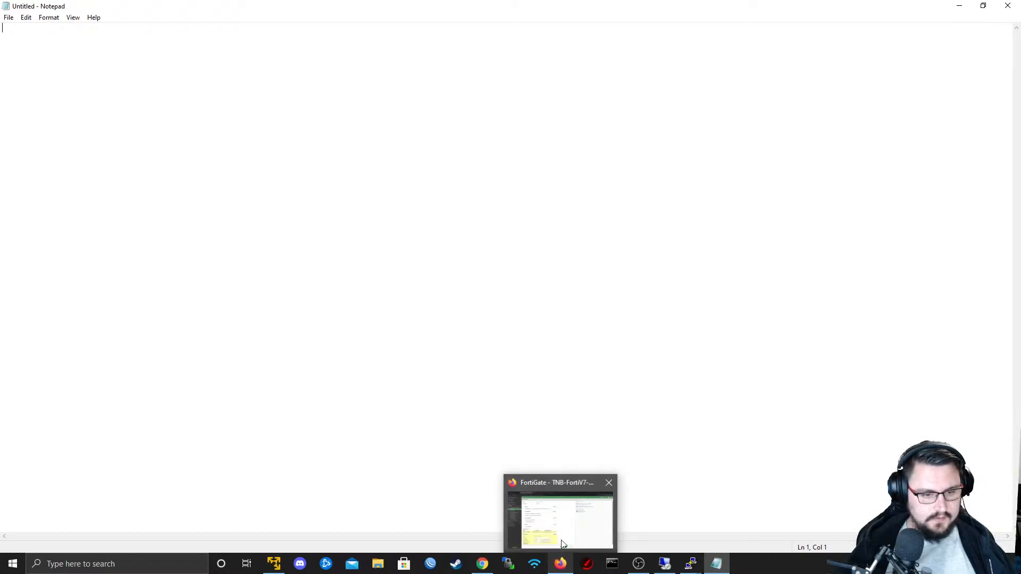
left_click(561, 561)
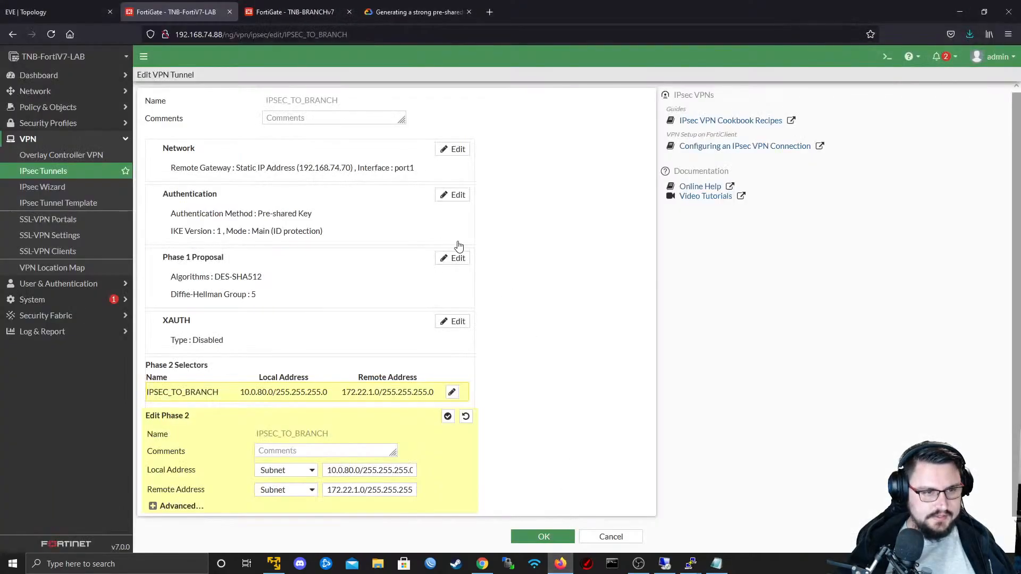
- Display the Phase 2 configuration in the TNB-FortiV7-LAB CLI console with "show vpn ipsec phase2-interface"
left_click(887, 57)
key("Return")
key("Return")
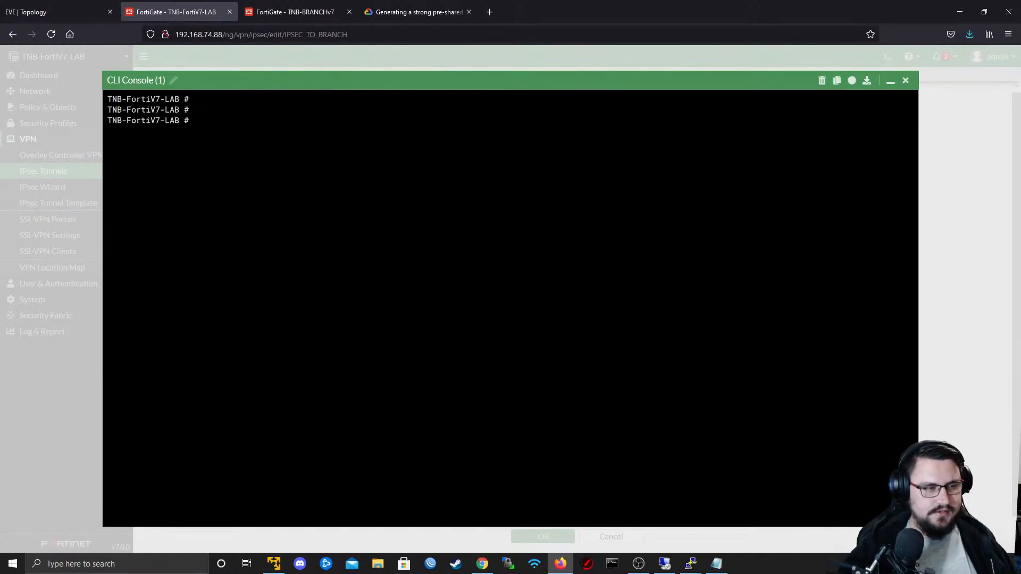
type("show ")
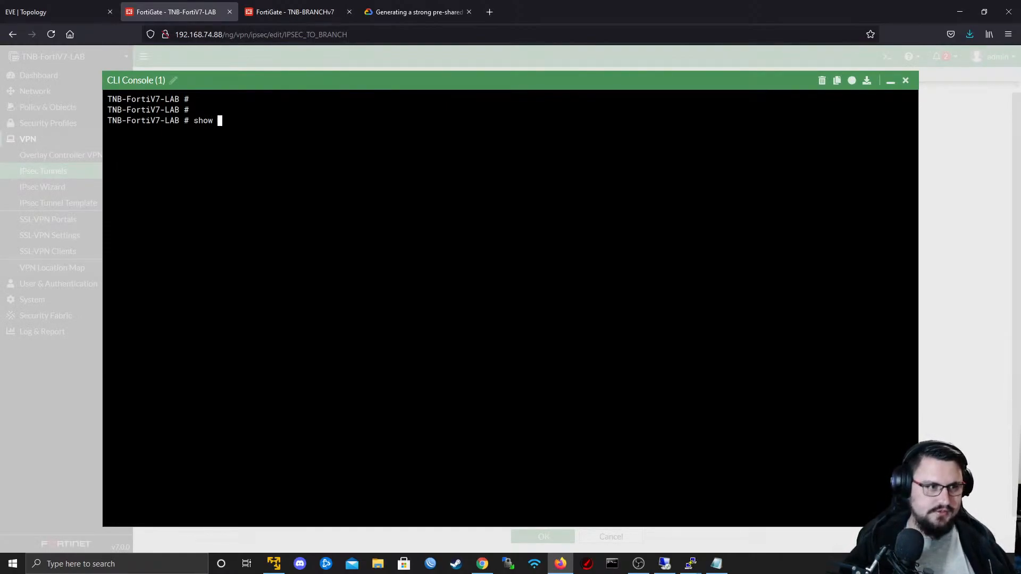
type("firewall")
key("BackSpace")
key("BackSpace")
key("BackSpace")
key("BackSpace")
key("BackSpace")
key("BackSpace")
key("BackSpace")
key("BackSpace")
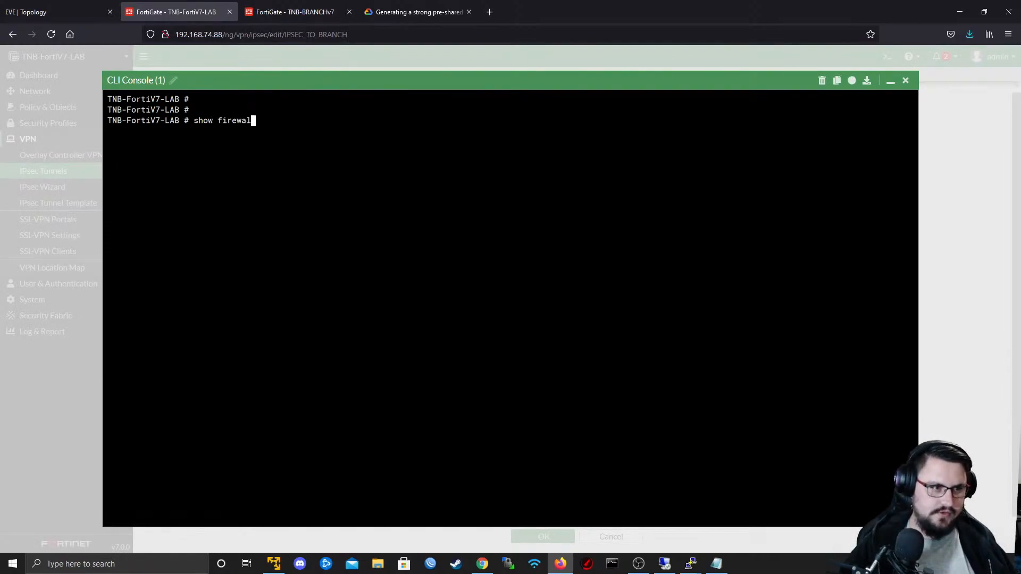
type("vpn ipsec ")
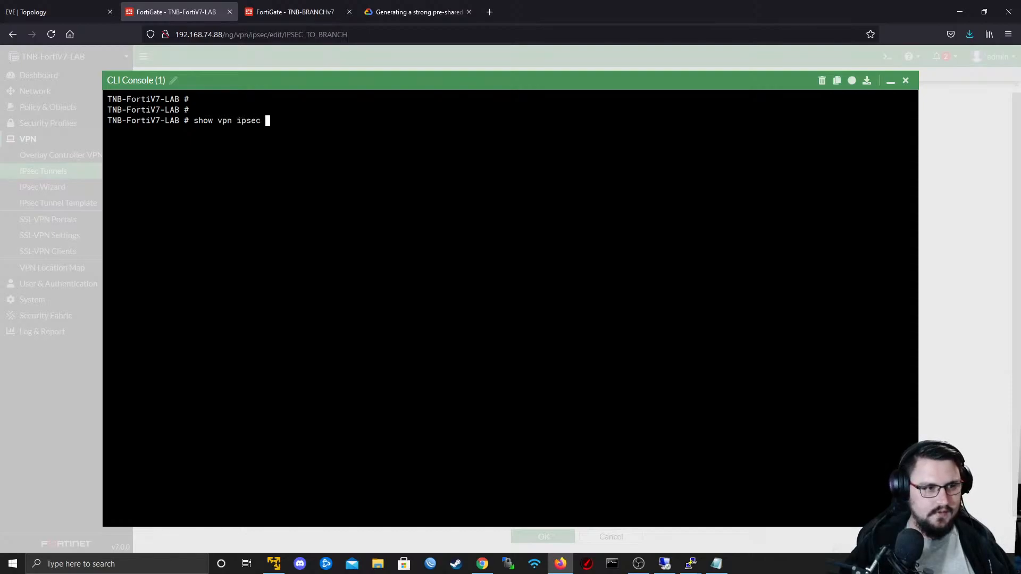
type("p")
key("Tab")
key("Tab")
key("Tab")
key("Tab")
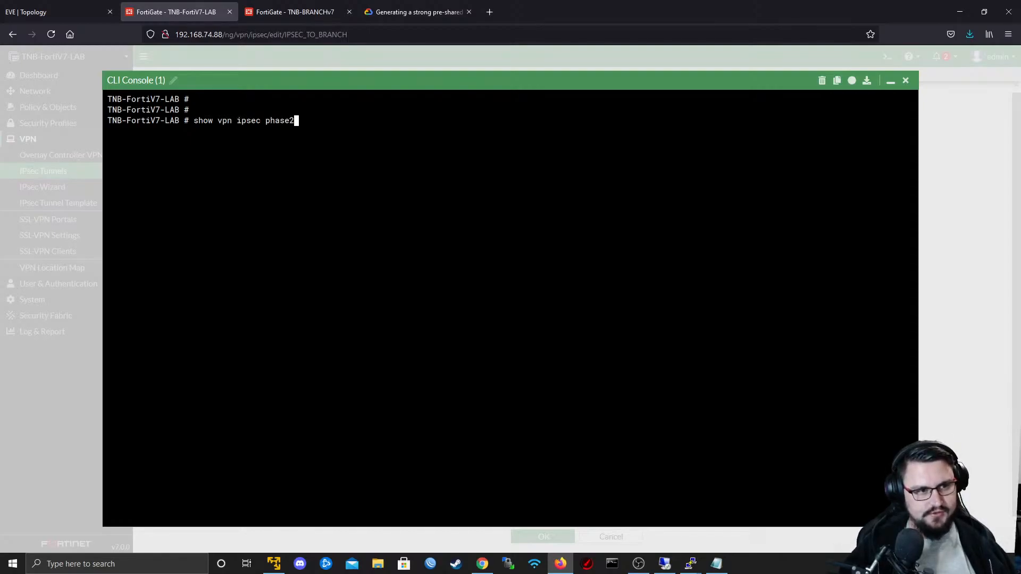
key("Return")
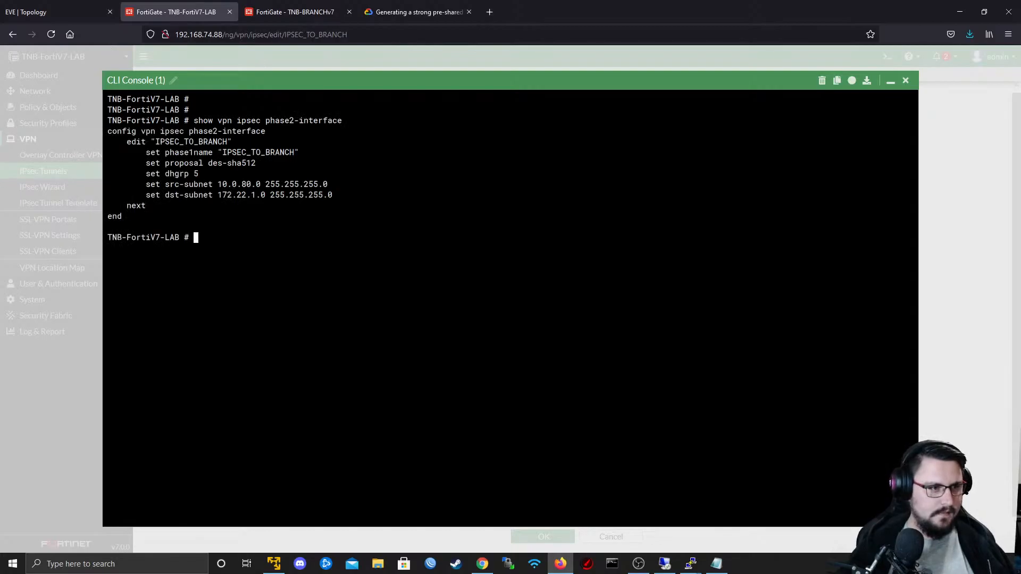
- Copy the IPSEC_TO_BRANCH configuration block from the CLI console into Notepad, leave space beneath it, and return to Firefox
left_click_drag(131, 217, 107, 132)
key("ctrl+c")
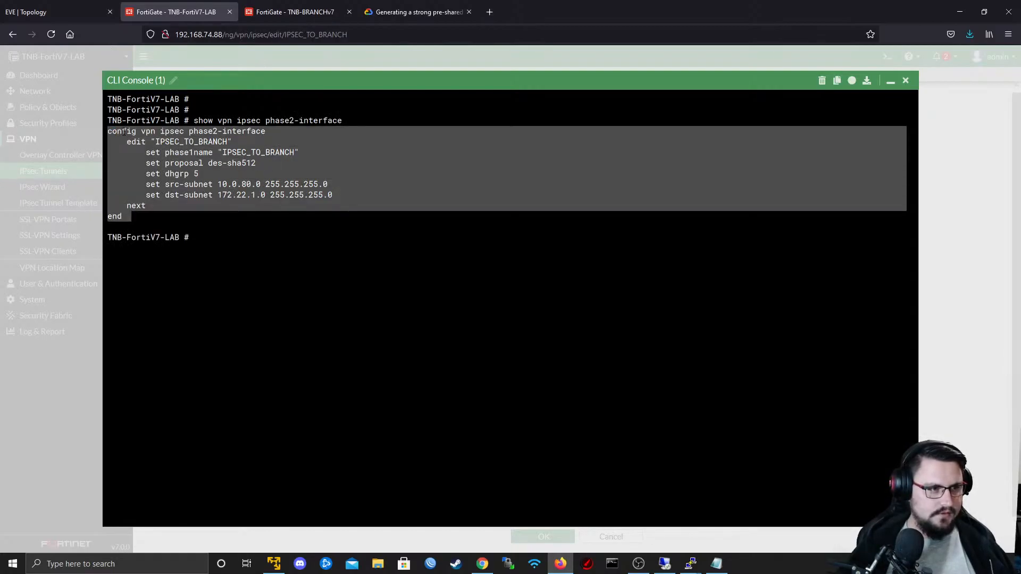
key("alt+Tab")
key("ctrl+v")
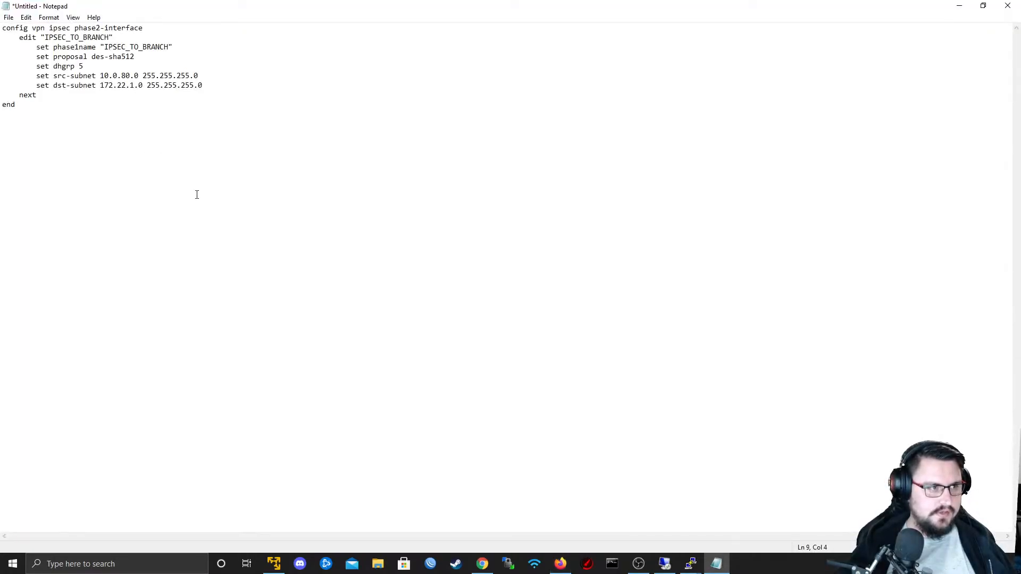
key("Return")
key("alt+Tab")
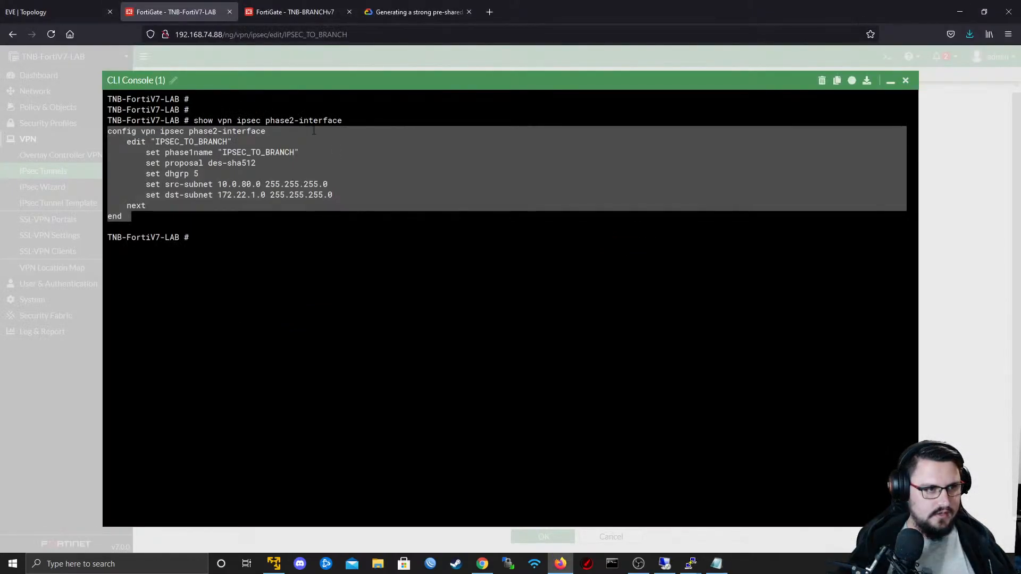
- Display the Phase 2 configuration in the TNB-BRANCHv7 CLI console with "show vpn ipsec phase2-interface"
left_click(280, 9)
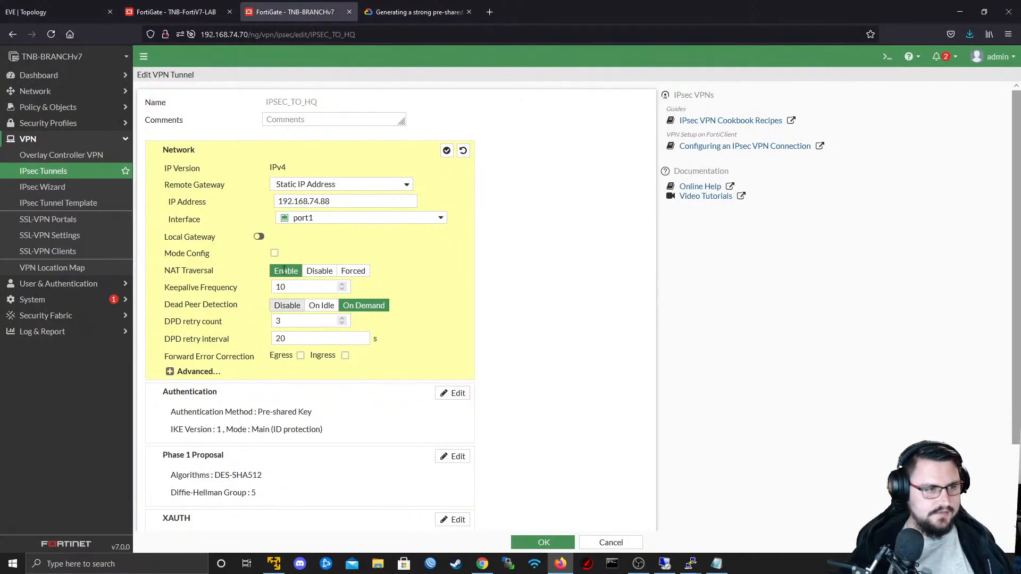
left_click(887, 56)
key("Return")
key("Return")
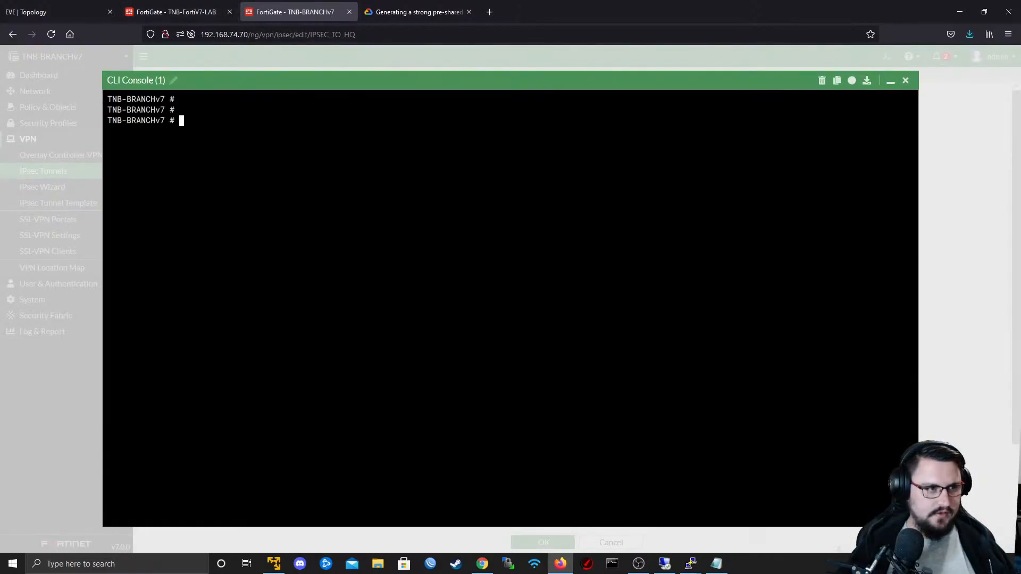
type("show vpn ")
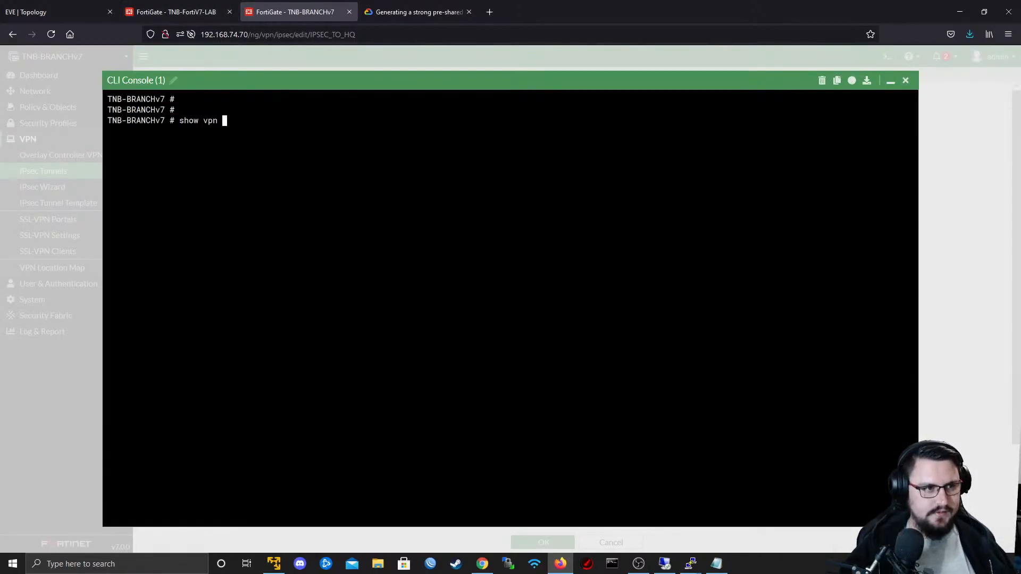
type("ipsec phase1-interface")
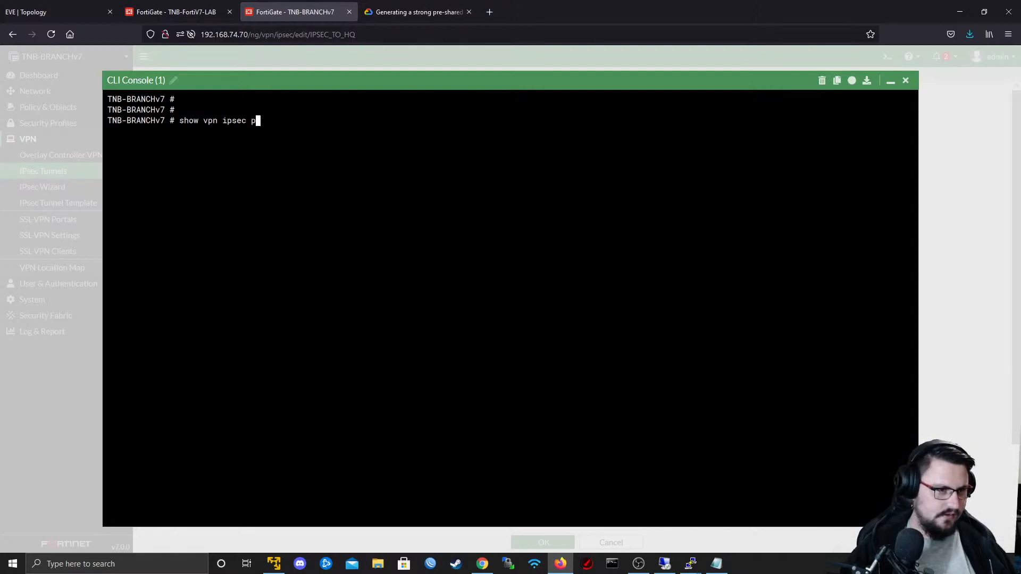
key("BackSpace")
key("BackSpace")
key("BackSpace")
key("BackSpace")
key("BackSpace")
key("BackSpace")
key("BackSpace")
key("BackSpace")
key("BackSpace")
key("BackSpace")
key("BackSpace")
type("2-interface")
key("Return")
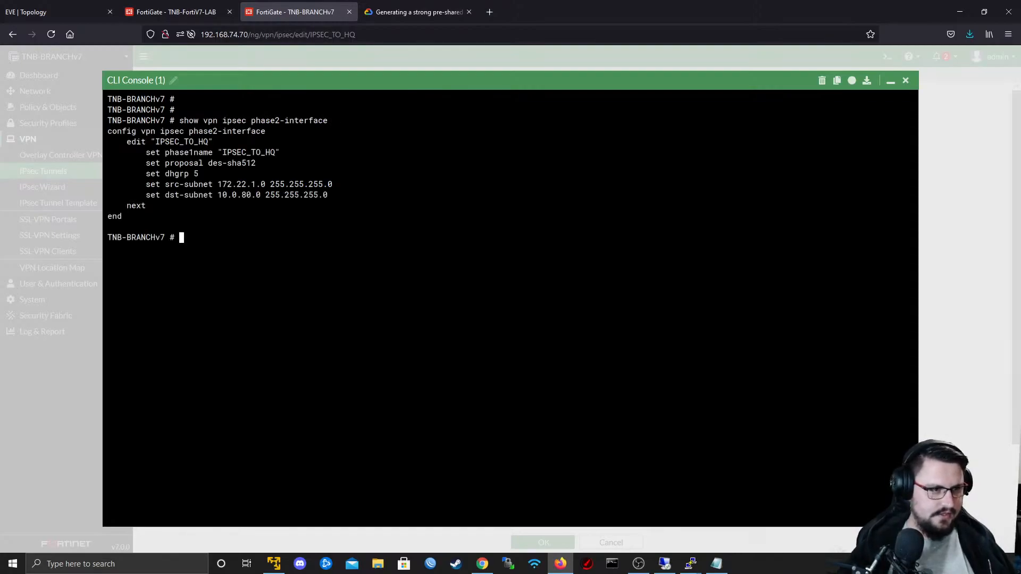
- Copy the IPSEC_TO_HQ configuration block into Notepad below the IPSEC_TO_BRANCH block, keeping one blank line between them
left_click_drag(165, 217, 104, 134)
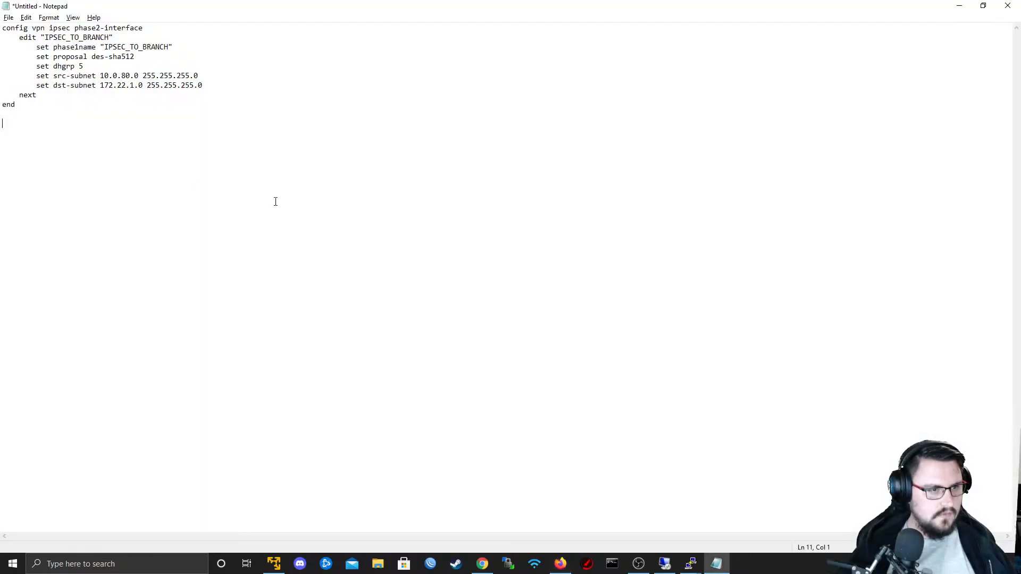
type("config vpn ipsec phase2-interface     edit \"IPSEC_TO_HQ\"         set phase1name \"IPSEC_TO_HQ\"         set proposal des-sha512         set dhgrp 5         set src-subnet 172.22.1.0 255.255.255.0         set dst-subnet 10.0.80.0 255.255.255.0     next end")
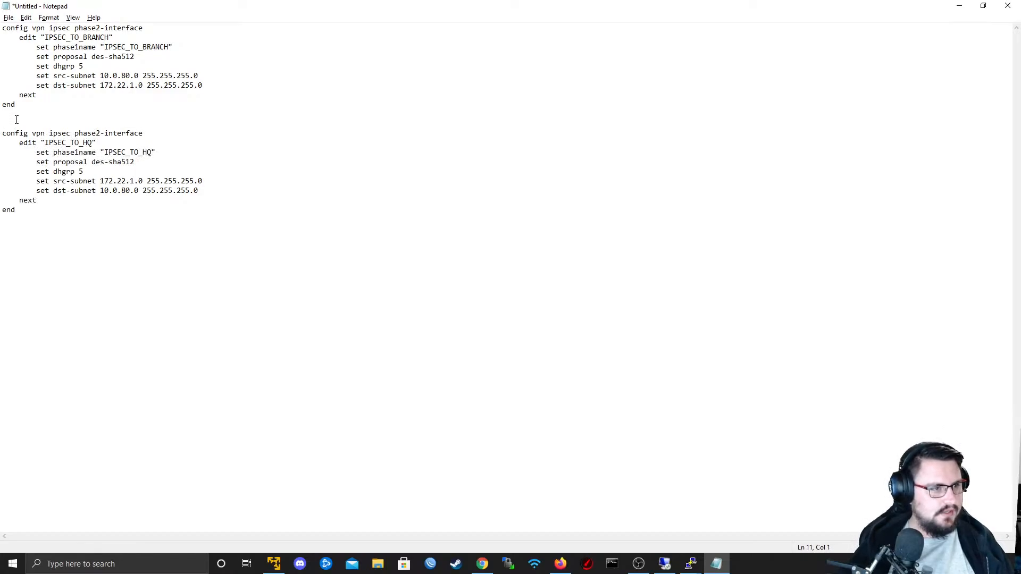
key("BackSpace")
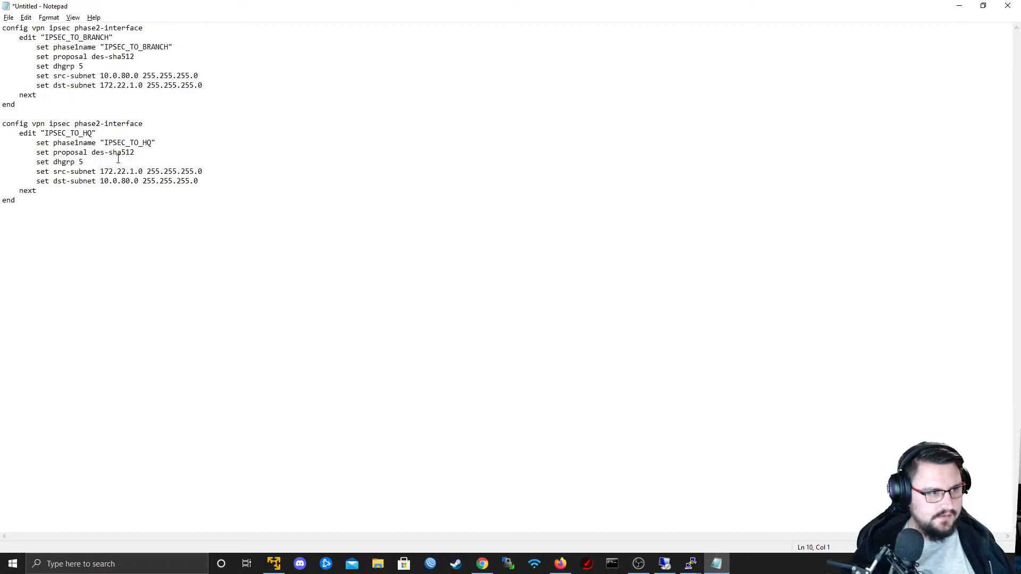
- Compare the proposal, dhgrp, src-subnet and dst-subnet lines of the two Phase 2 configurations in Notepad
left_click_drag(39, 55, 126, 56)
left_click_drag(83, 149, 41, 163)
left_click_drag(96, 76, 49, 67)
left_click(46, 67)
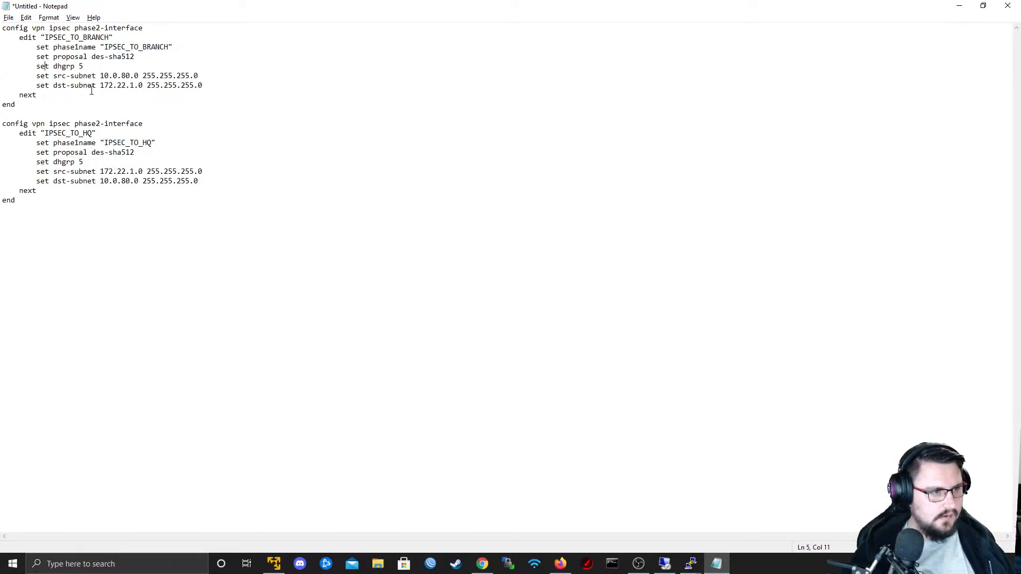
left_click_drag(41, 76, 1, 76)
left_click(214, 84)
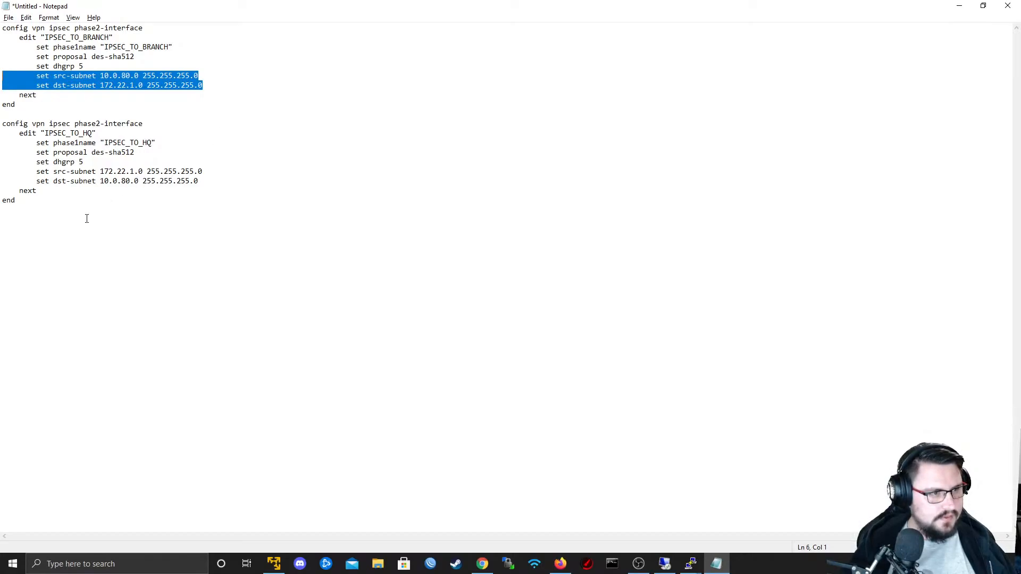
left_click(104, 165)
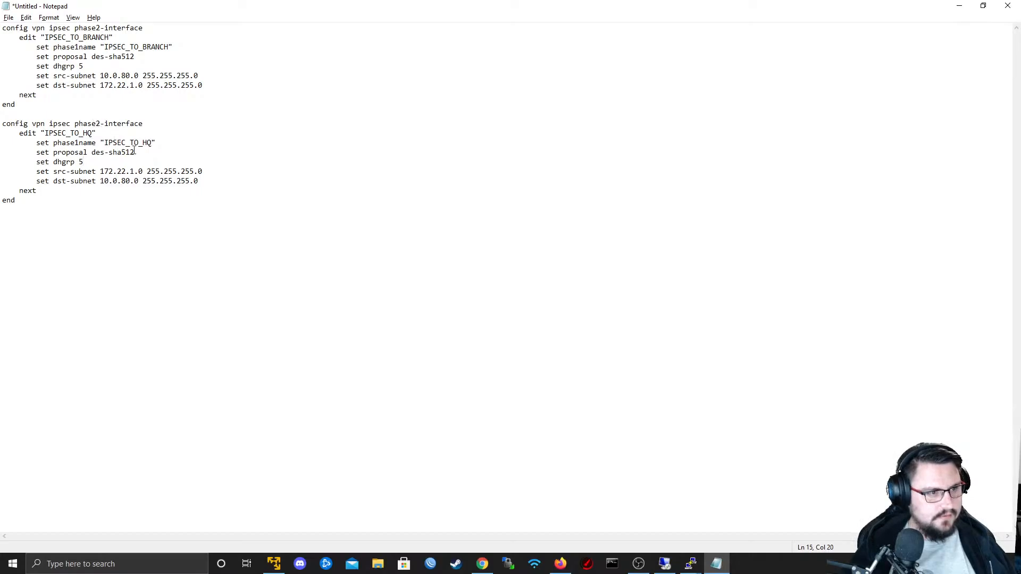
- Leave Notepad, close the TNB-BRANCHv7 CLI console, and check the IPSEC_TO_HQ Phase 2 selector status in the expanded IPsec monitor
left_click(959, 6)
left_click(293, 191)
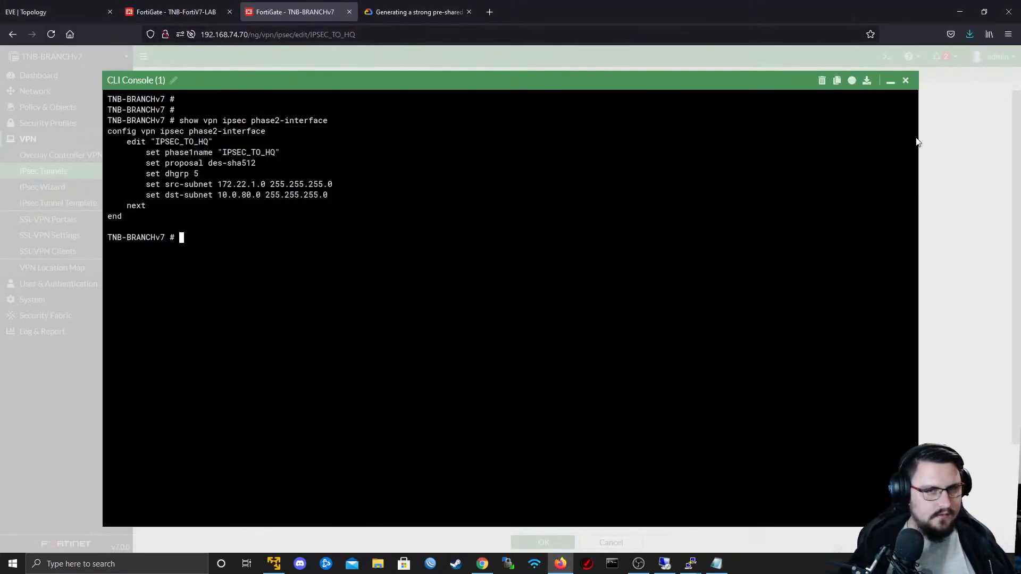
left_click(908, 82)
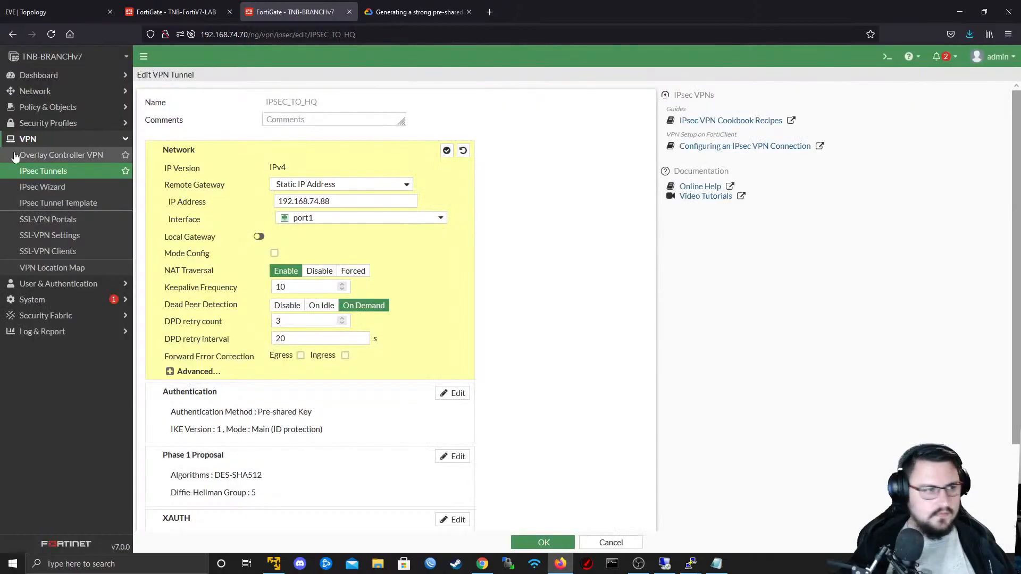
left_click(55, 92)
left_click(47, 75)
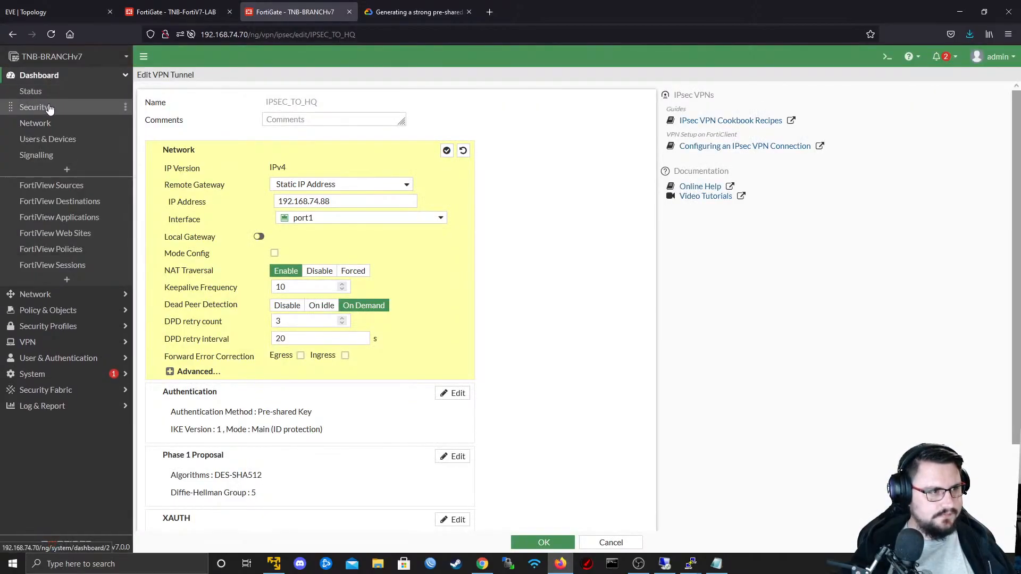
left_click(46, 130)
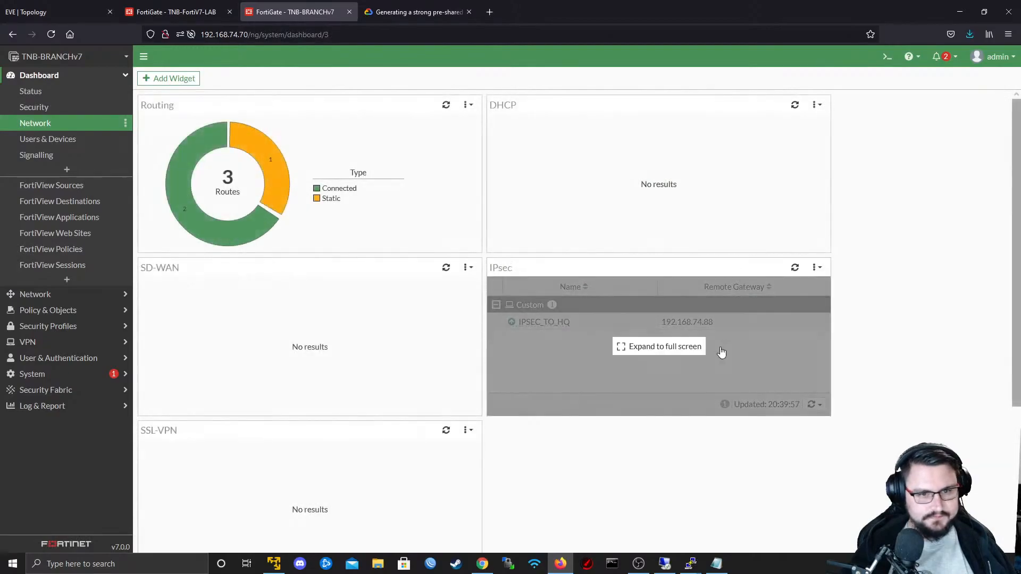
left_click(666, 348)
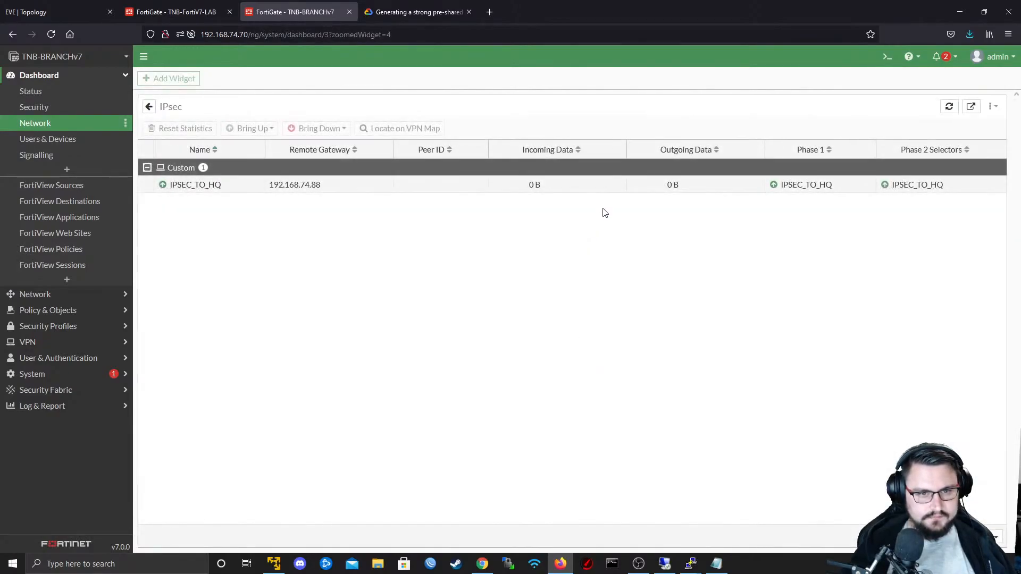
mouse_move(895, 186)
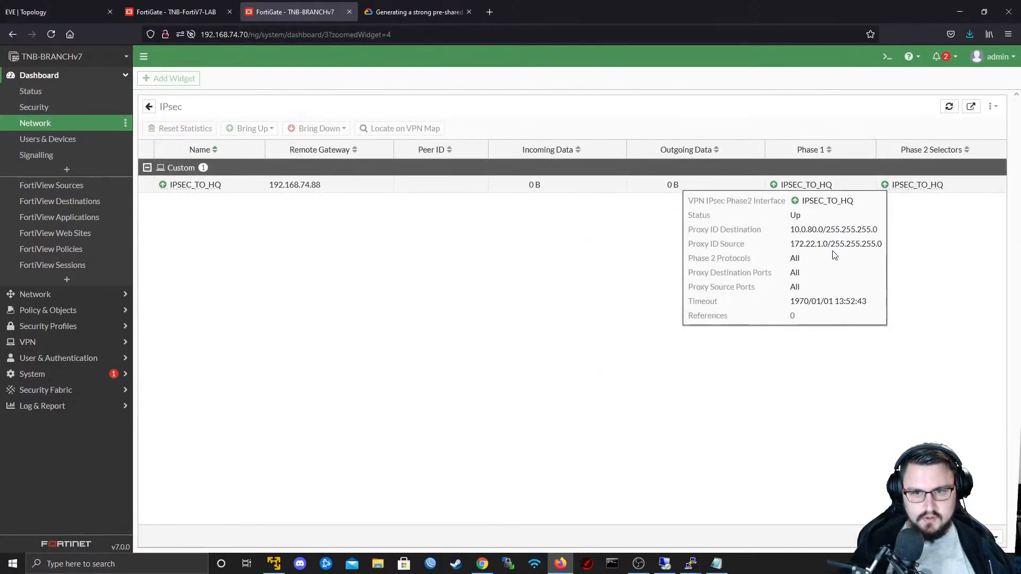
- On TNB-FortiV7-LAB, close the CLI console and check the IPSEC_TO_BRANCH Phase 2 selector status in the expanded IPsec monitor
left_click(14, 7)
left_click(149, 8)
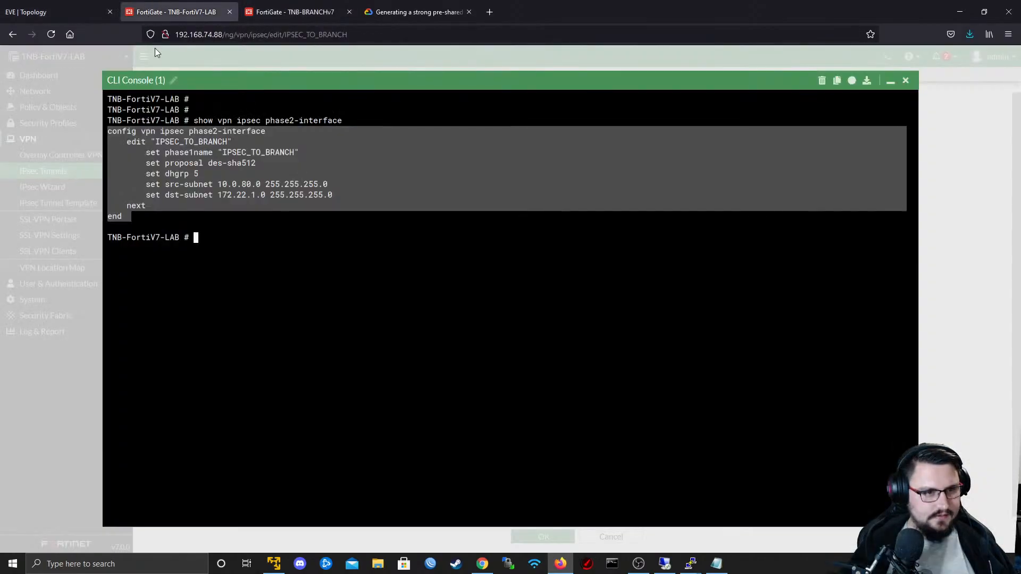
left_click(195, 237)
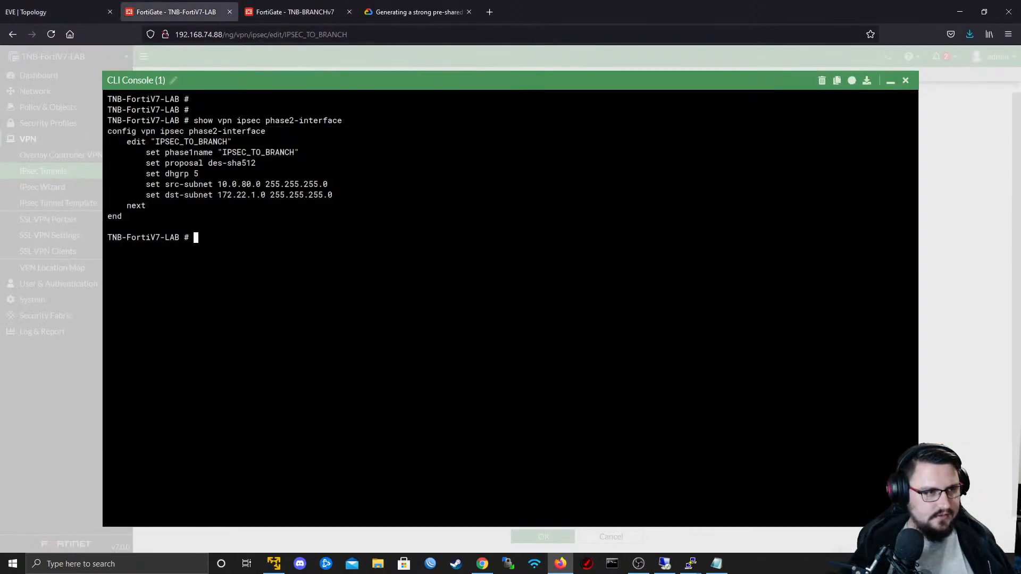
left_click(906, 81)
left_click(58, 77)
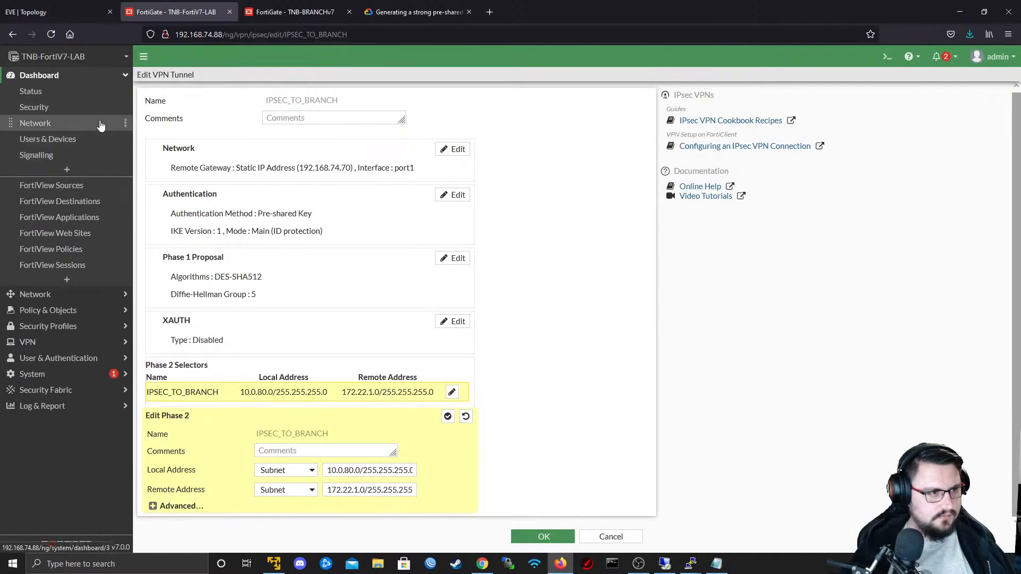
left_click(75, 126)
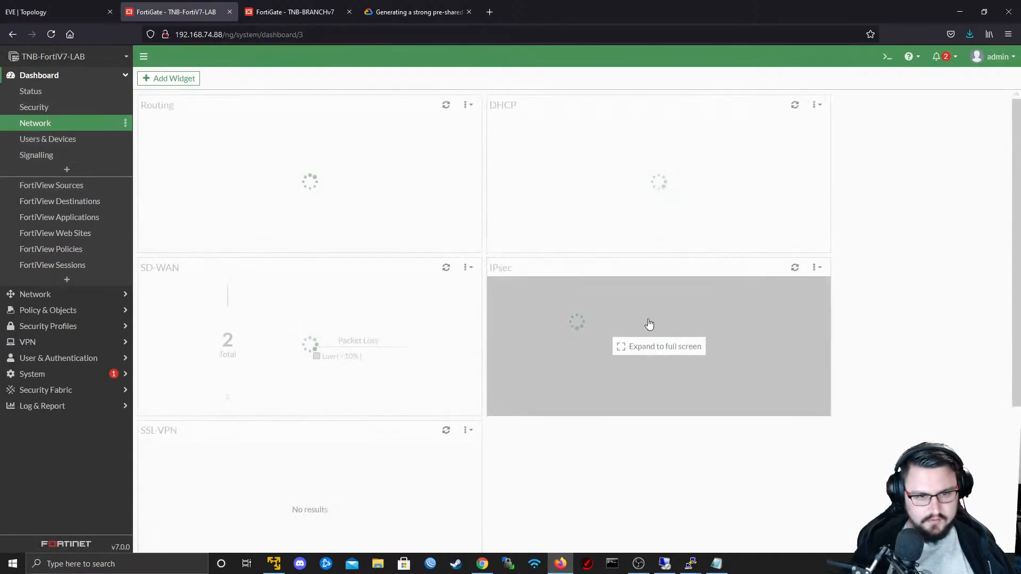
left_click(649, 321)
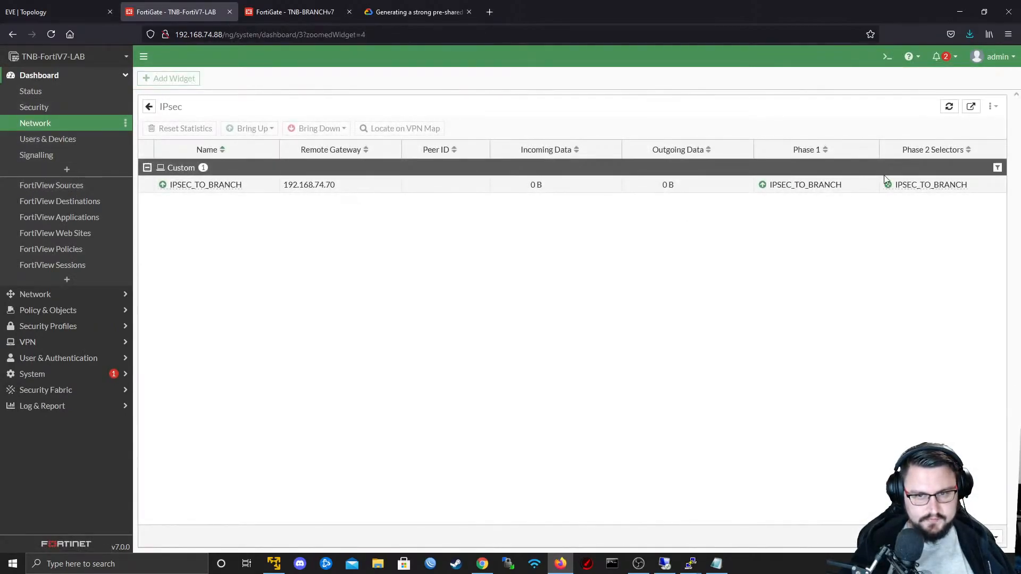
mouse_move(846, 193)
- Switch to the TNB-BRANCHv7 terminal session, run "execute ping 10.0.80.1" again, and stop it to get a clean prompt
key("alt+Tab")
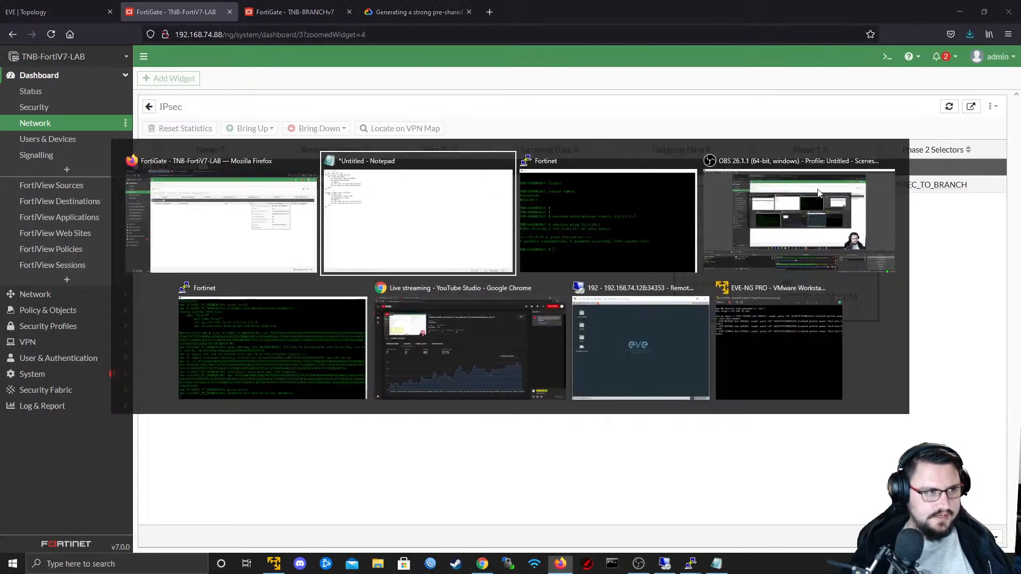
key("alt+Tab")
key("alt+Tab")
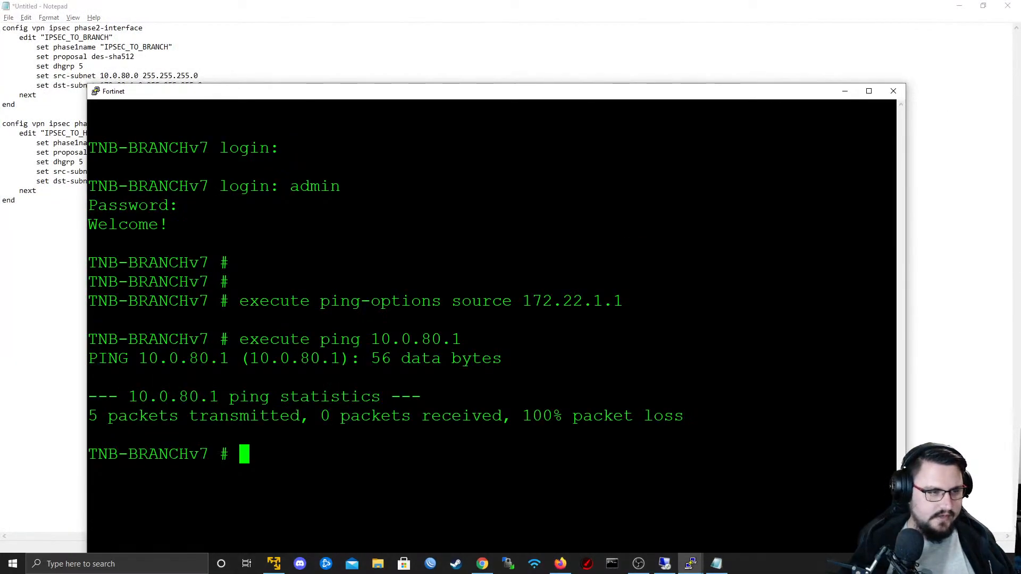
left_click_drag(222, 92, 232, 48)
key("Return")
key("Return")
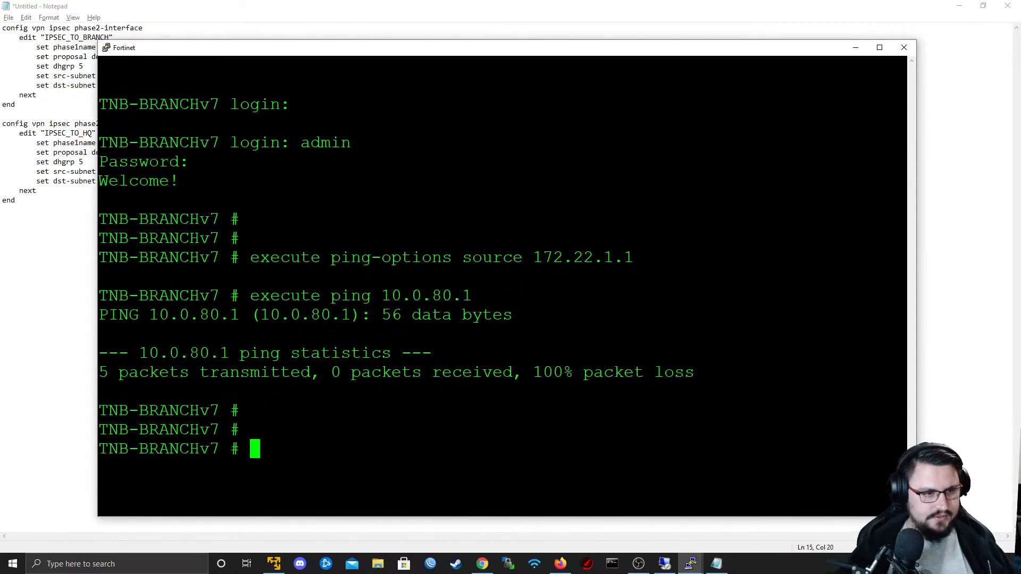
key("Up")
key("Return")
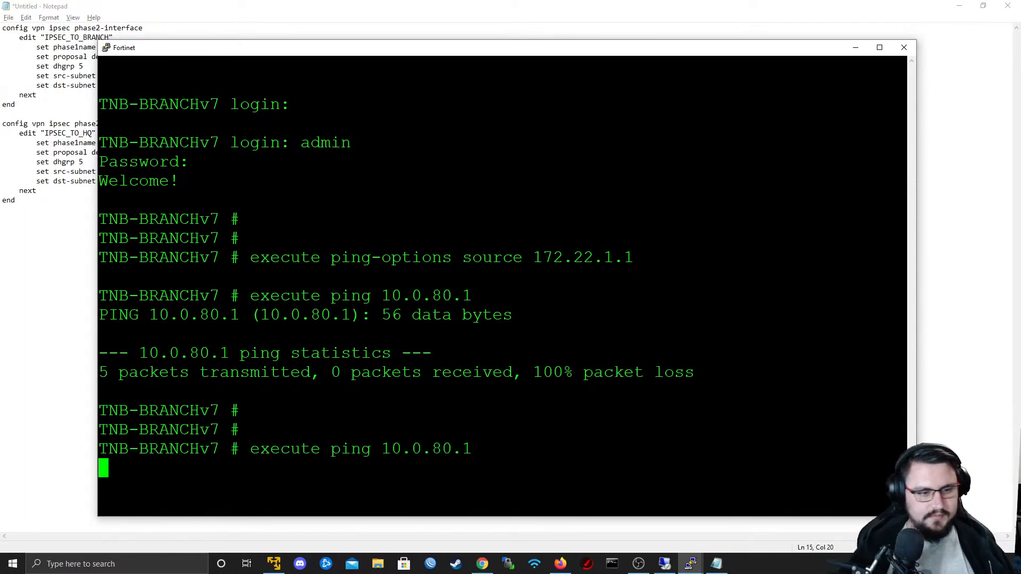
key("alt+Tab")
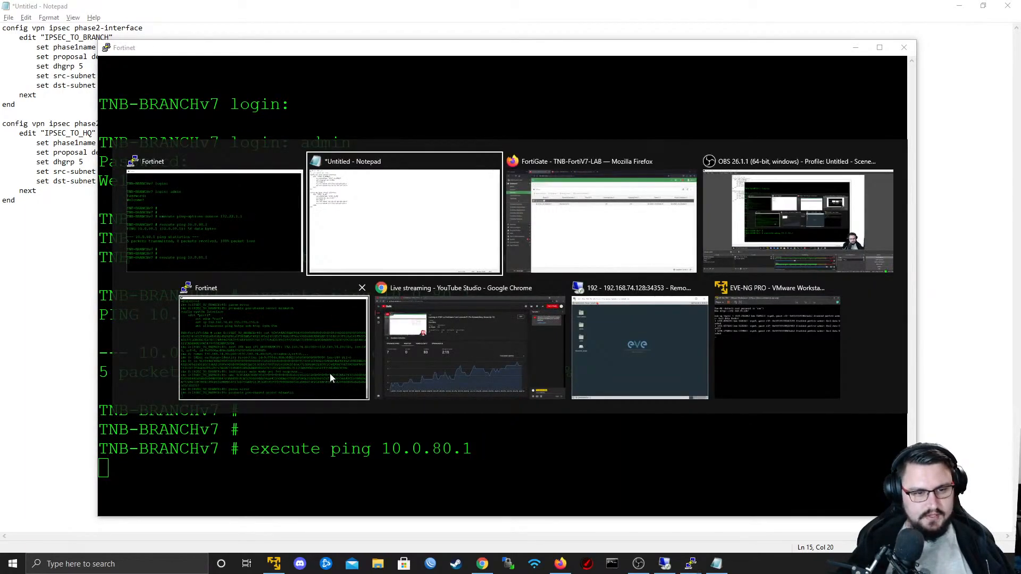
left_click(375, 106)
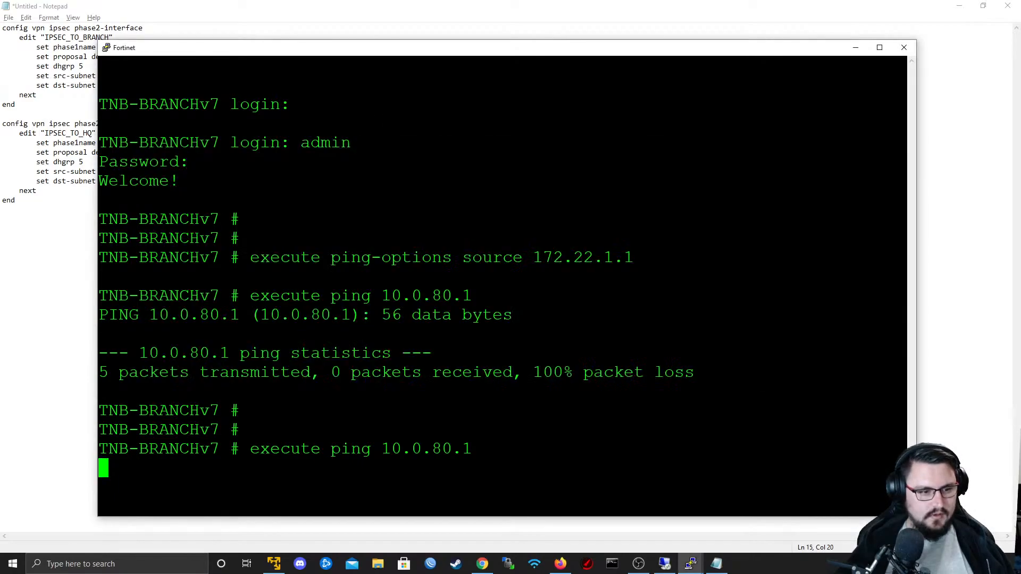
key("ctrl+c")
key("Return")
key("Return")
- Filter the debug flow by destination address with "diagnose debug flow filter daddr 10.0.80.1"
type("diagnose ")
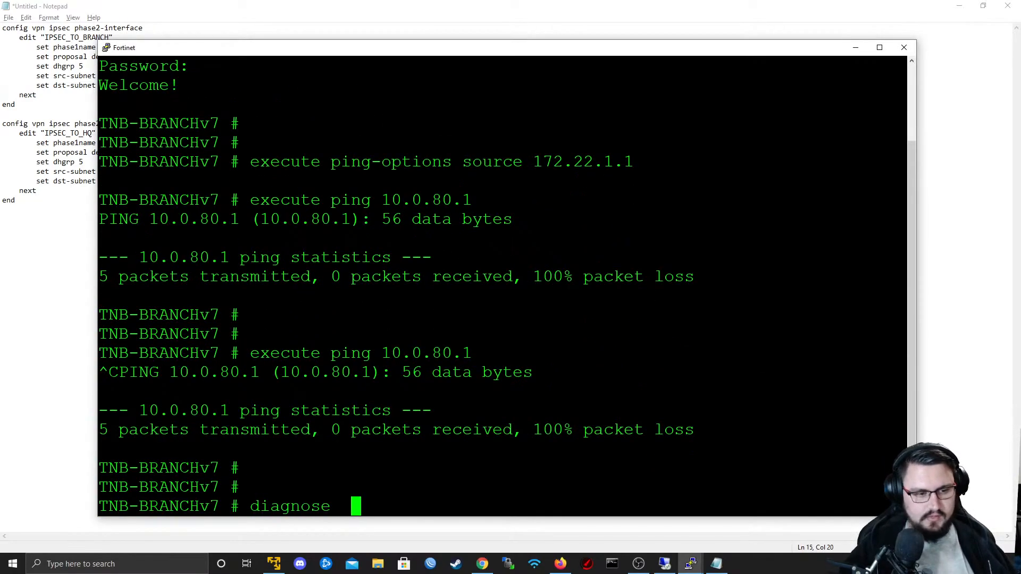
type("debug flow filter saddr")
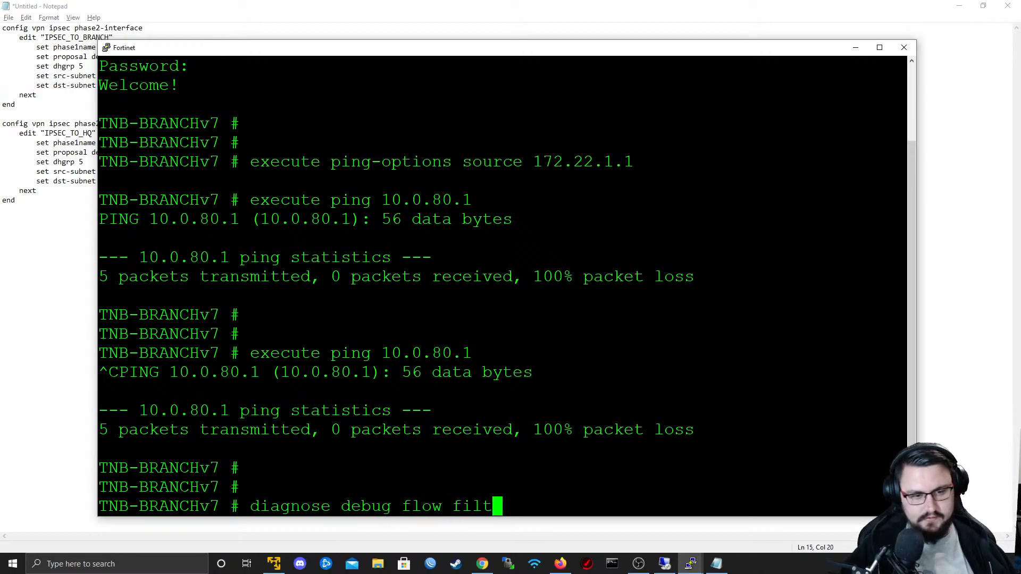
key("BackSpace")
key("BackSpace")
key("BackSpace")
key("BackSpace")
key("BackSpace")
key("BackSpace")
type("d")
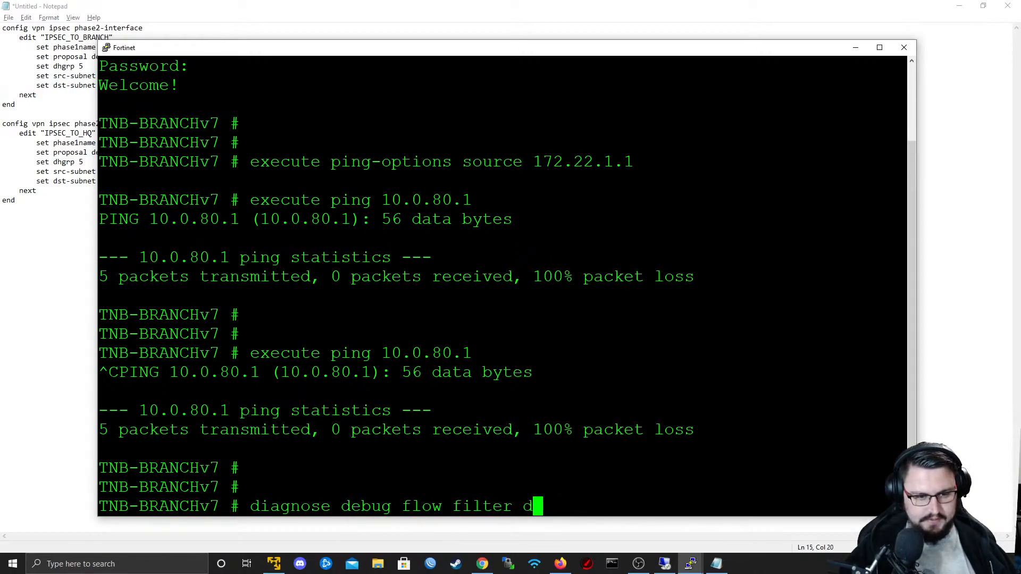
type("addr 10.0")
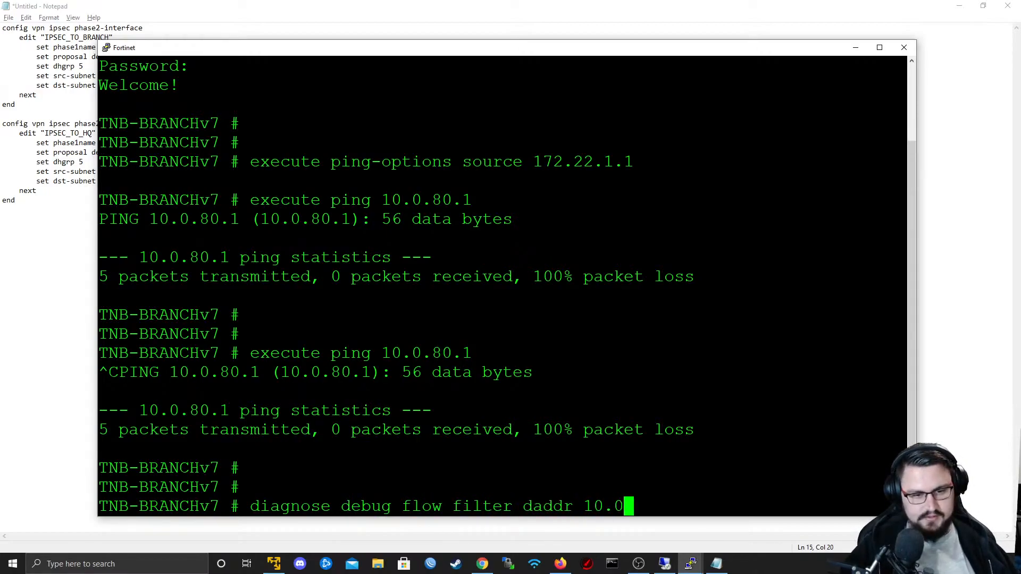
type(".80.1")
key("Return")
- Start the flow trace for 99 packets with "diagnose debug flow trace start 99"
type("diagnose  d")
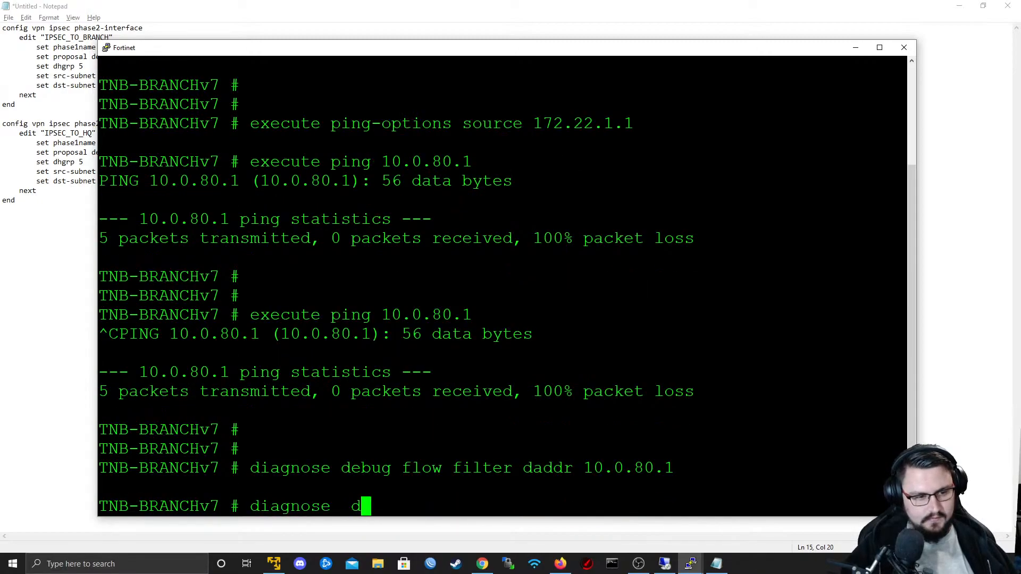
type("ebug flow trace s")
key("Tab")
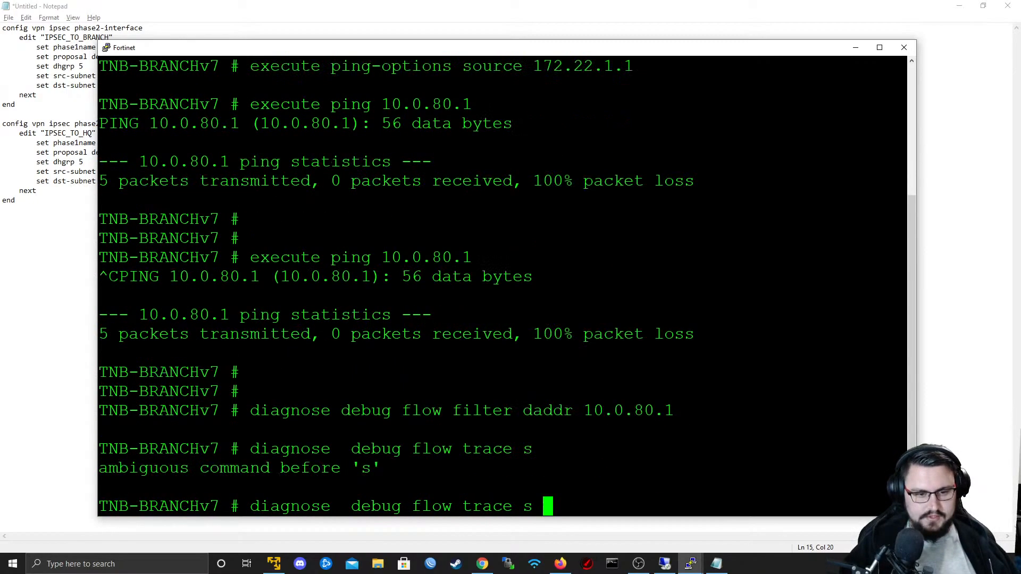
type("tart 99")
key("Return")
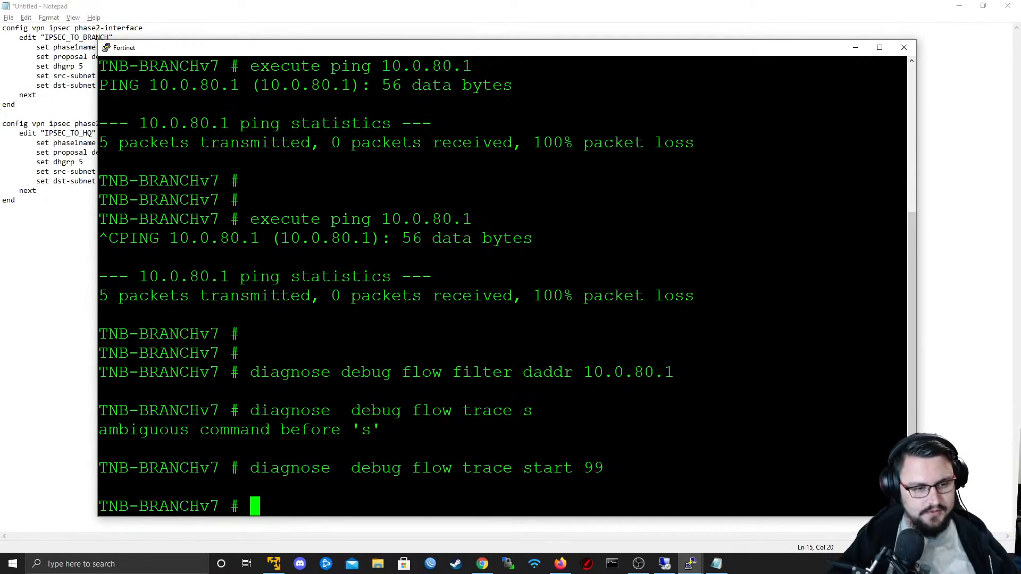
- Turn on debug output with "diagnose debug enable"
type("diagnose")
key("BackSpace")
type("e debug e")
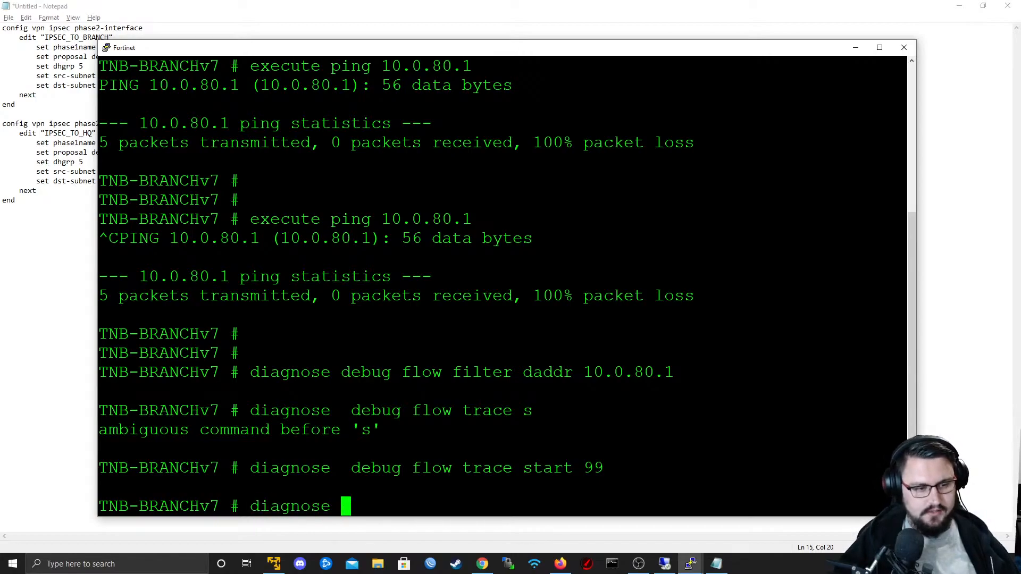
key("Tab")
key("Return")
- Ping 10.0.80.1 with the flow trace running, maximize the terminal to read the trace, and stop the ping
key("Up")
key("Up")
key("Up")
key("Up")
key("Up")
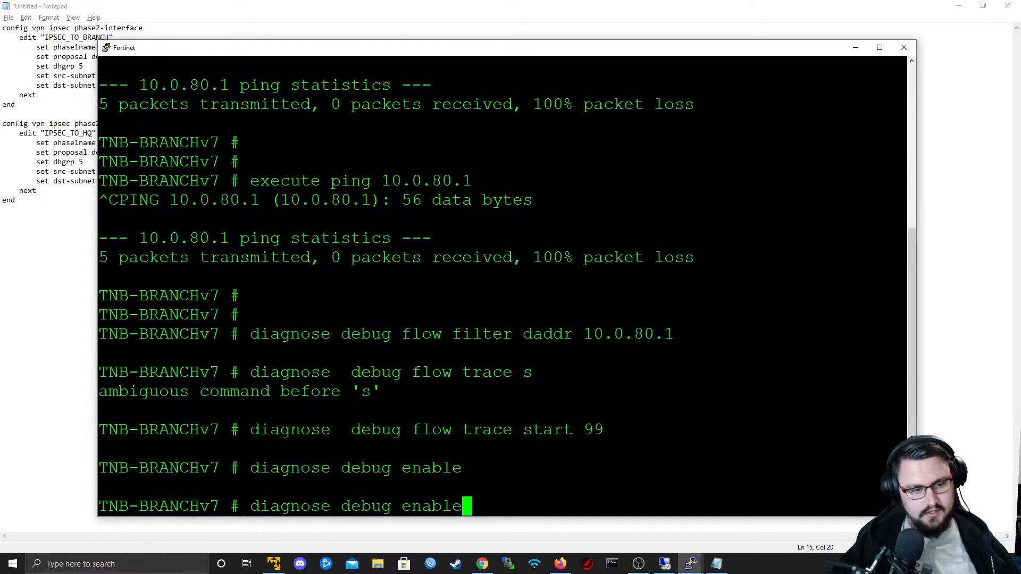
key("Return")
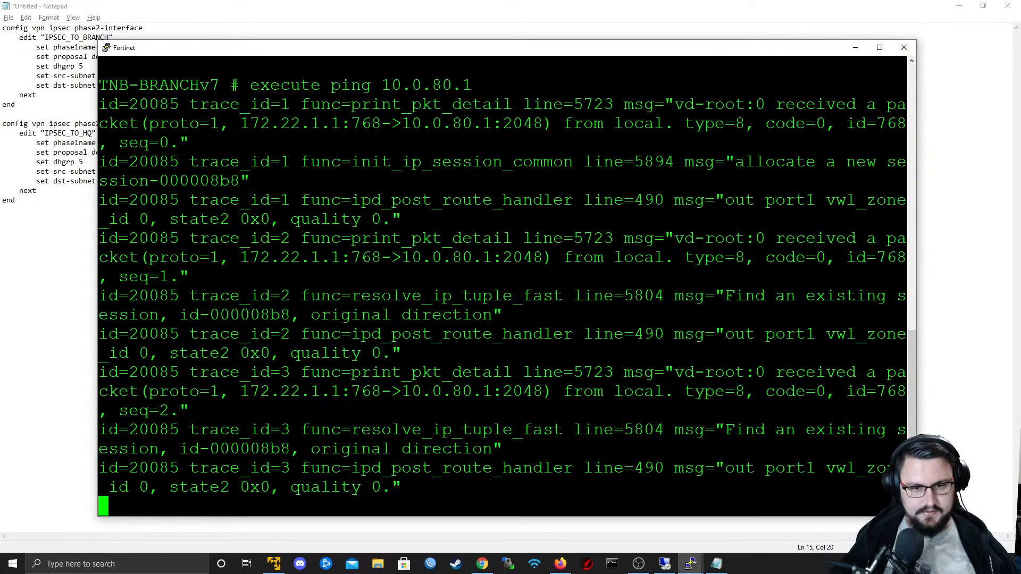
left_click(879, 47)
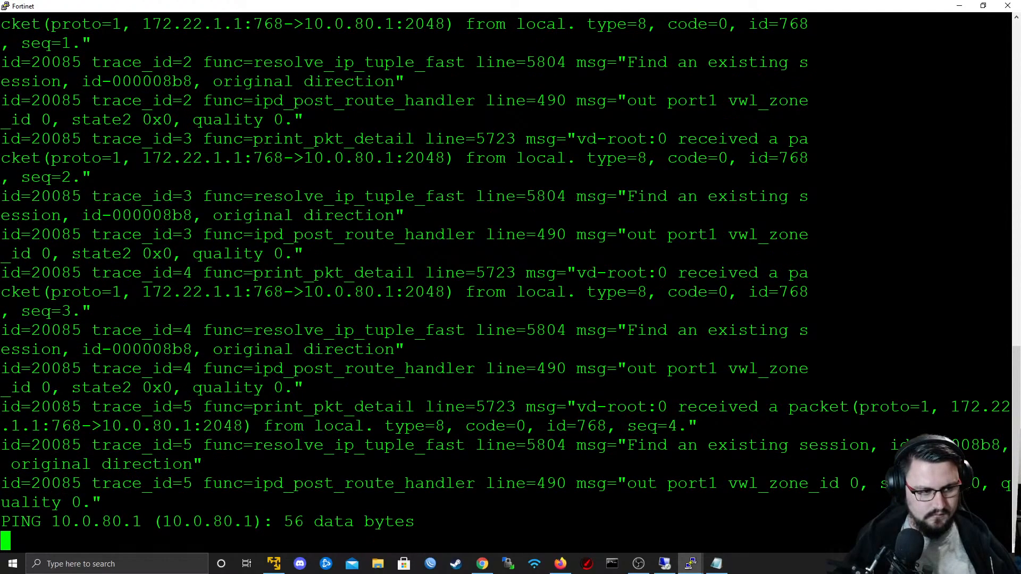
key("ctrl+c")
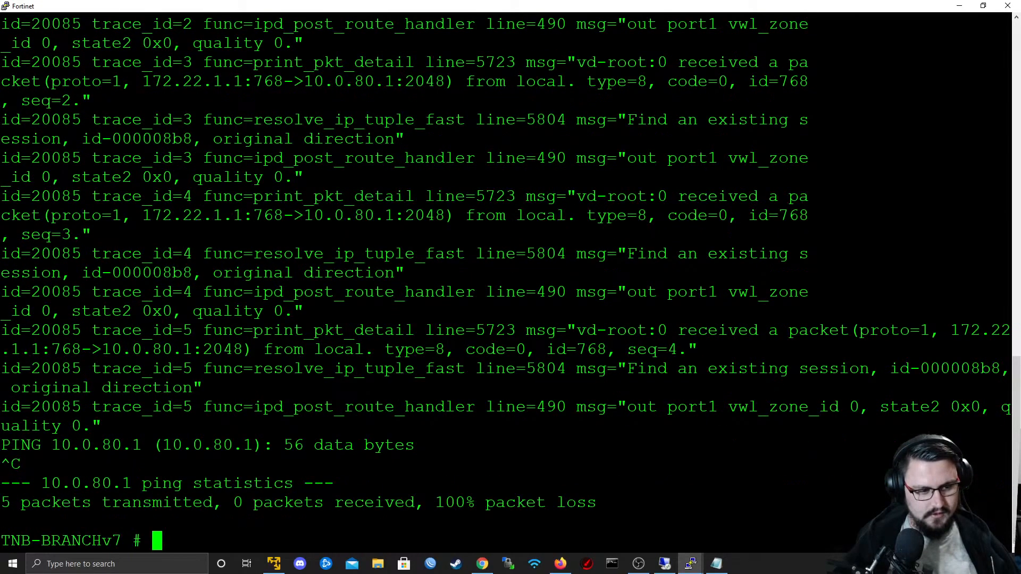
- Repeat the ping to 10.0.80.1, stop it, and examine the outgoing interface and vwl_zone_id in the post-route trace line
key("Up")
key("Return")
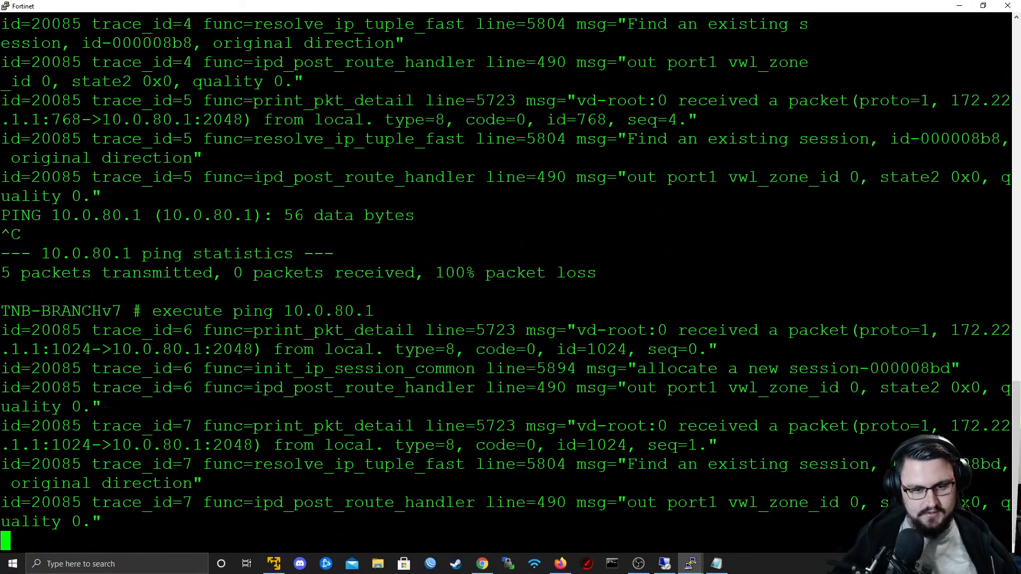
key("ctrl+c")
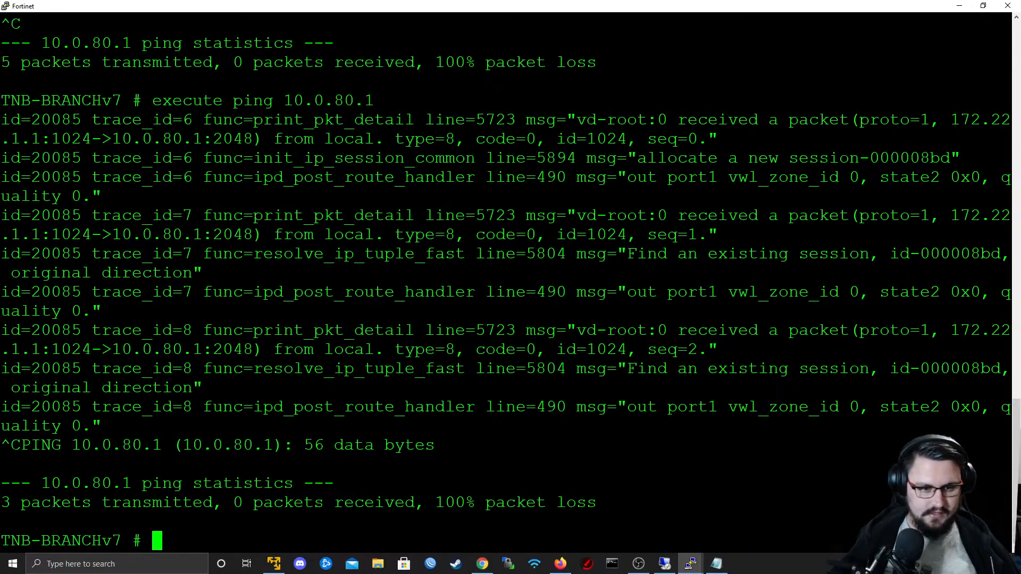
left_click_drag(607, 407, 768, 407)
double_click(770, 408)
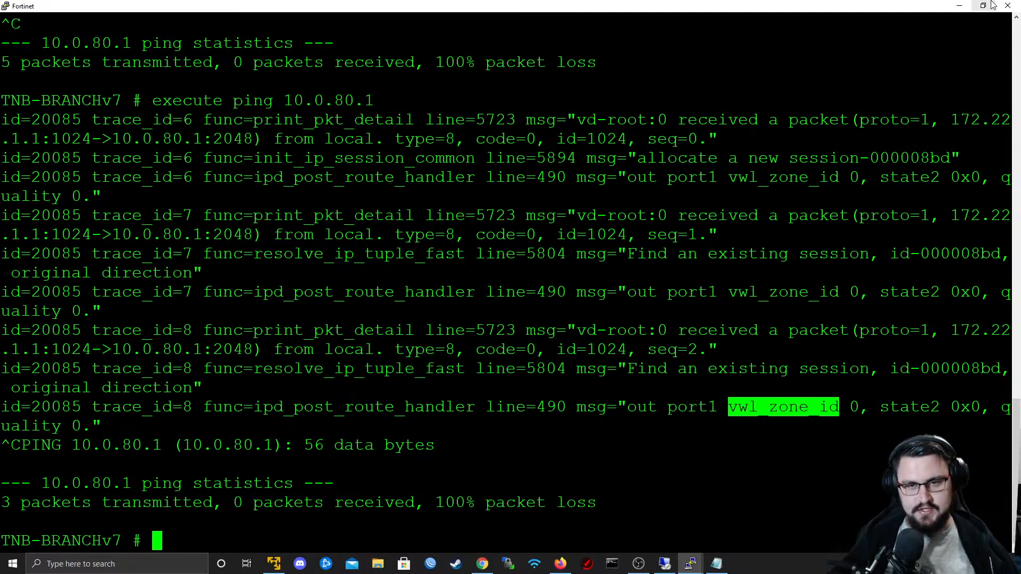
- Minimize the terminal and Notepad to return to Firefox, and show the TNB-FortiV7-LAB Network dashboard overview
left_click(958, 6)
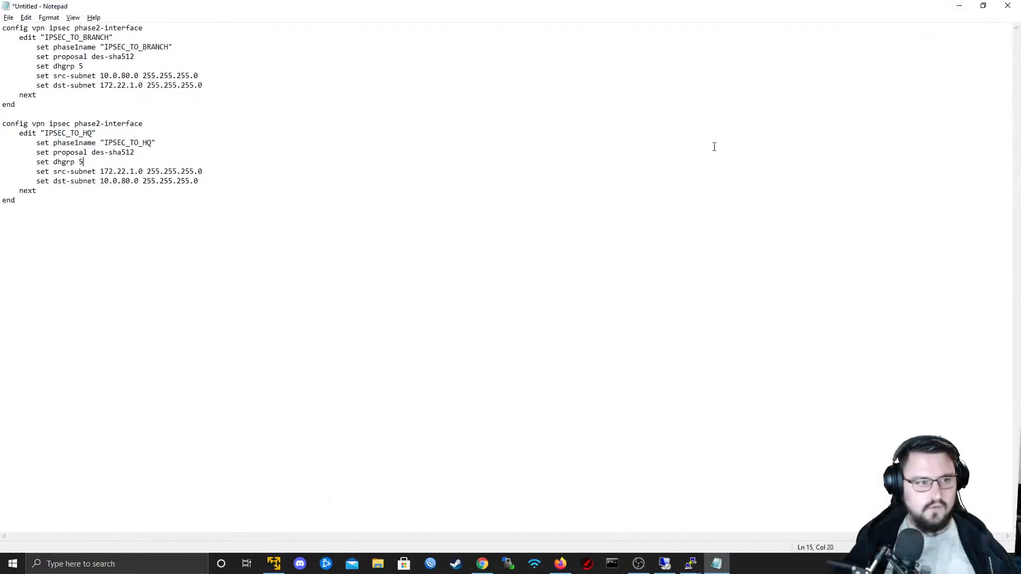
left_click(958, 7)
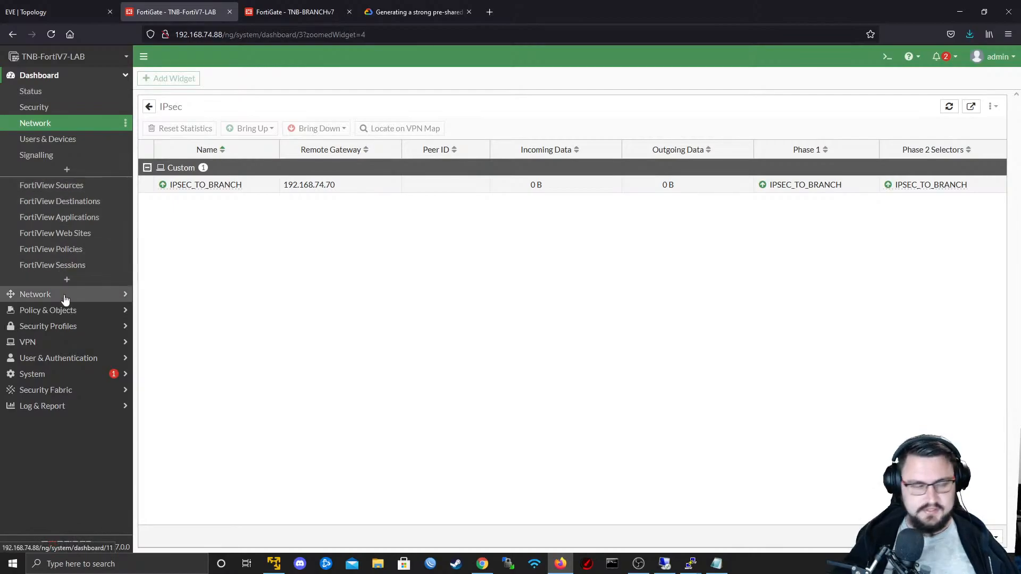
left_click(89, 124)
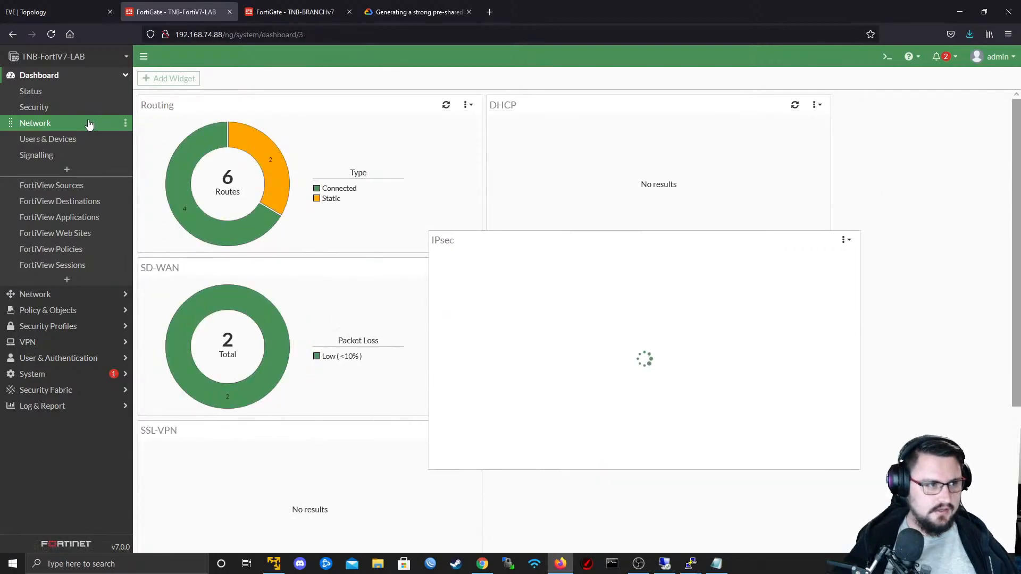
- Create a new static route on TNB-FortiV7-LAB with destination subnet 172.22.1.0/24
left_click(68, 296)
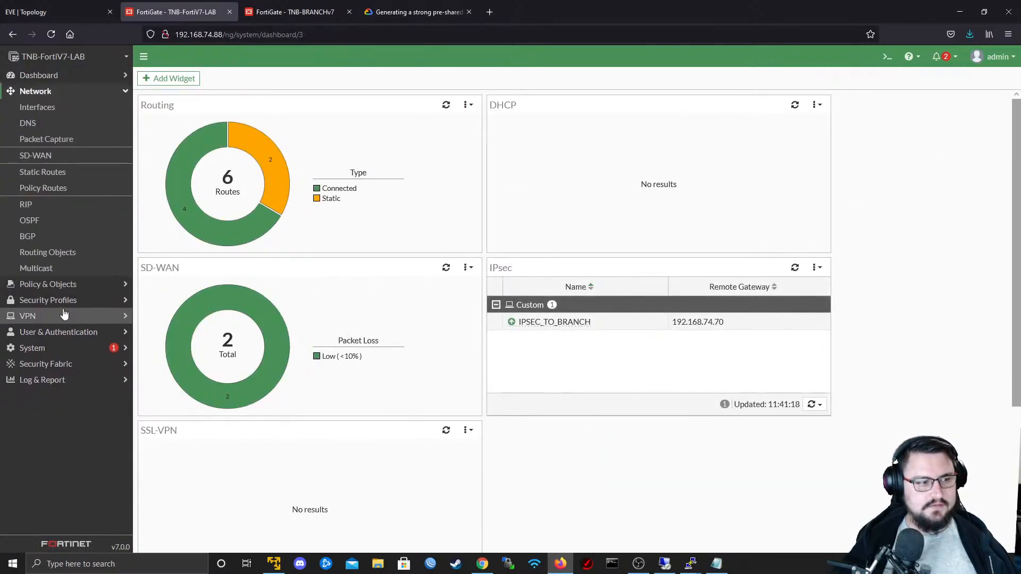
left_click(58, 172)
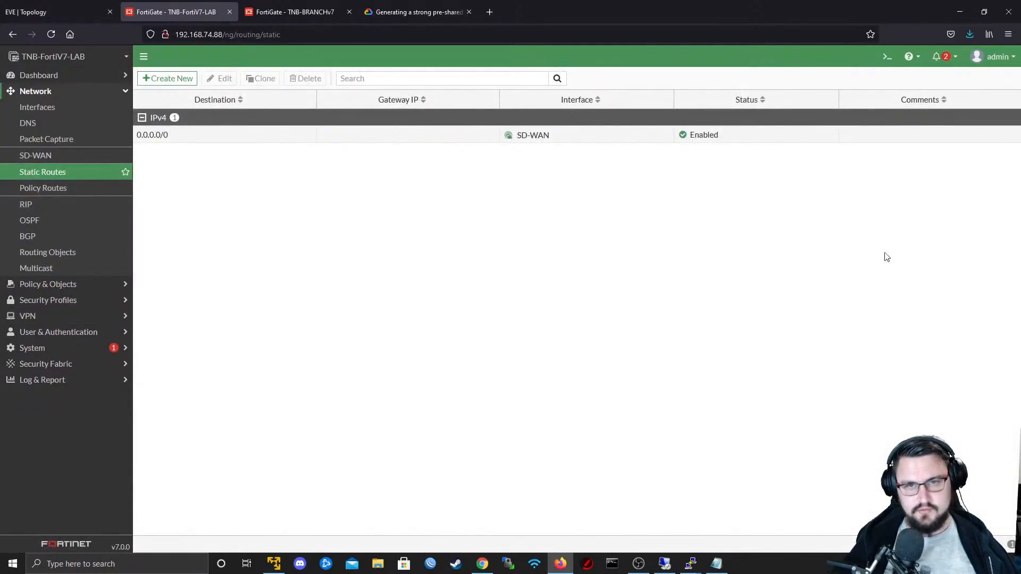
left_click(154, 80)
left_click(332, 113)
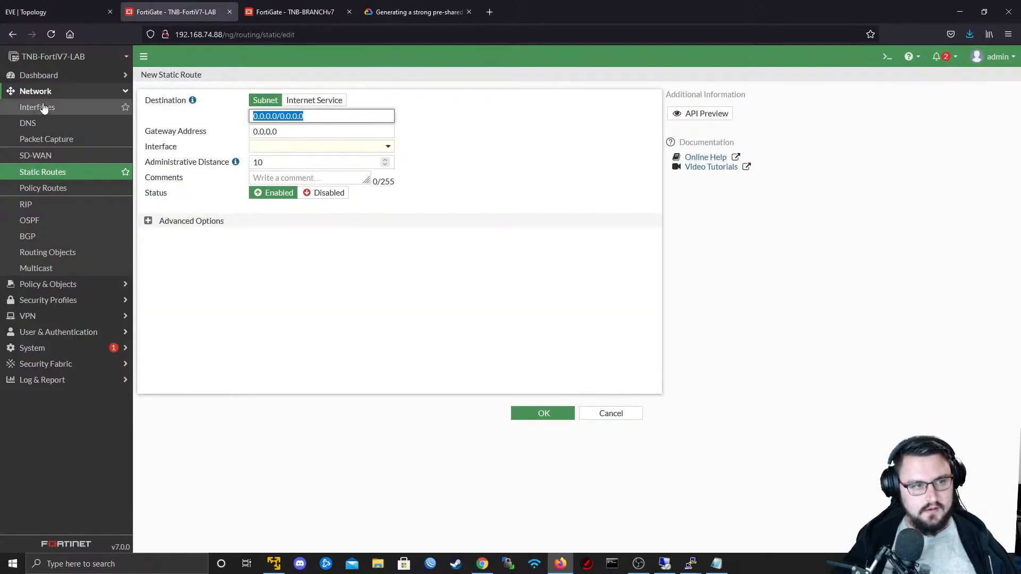
type("10")
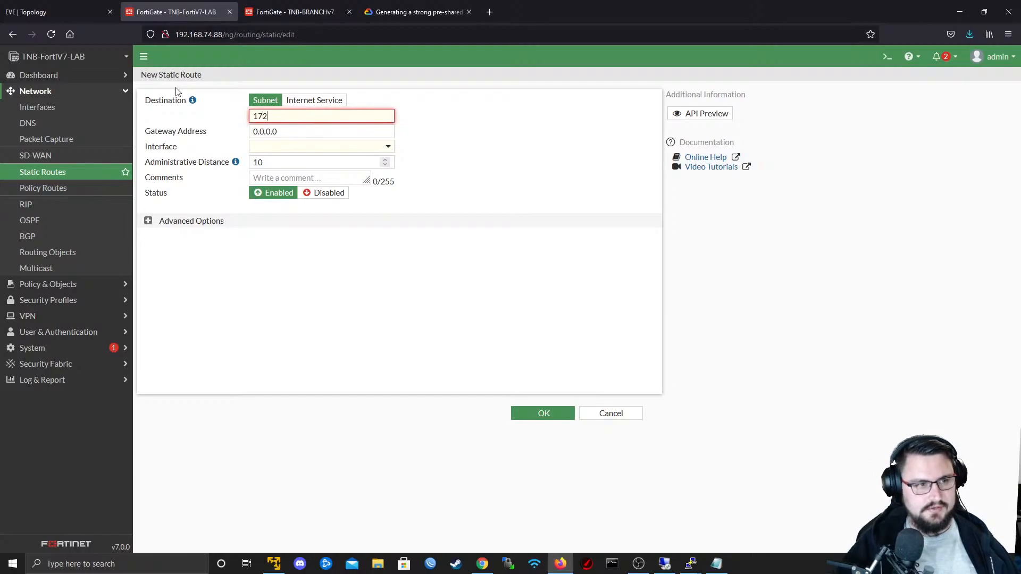
type("2.22.1.0")
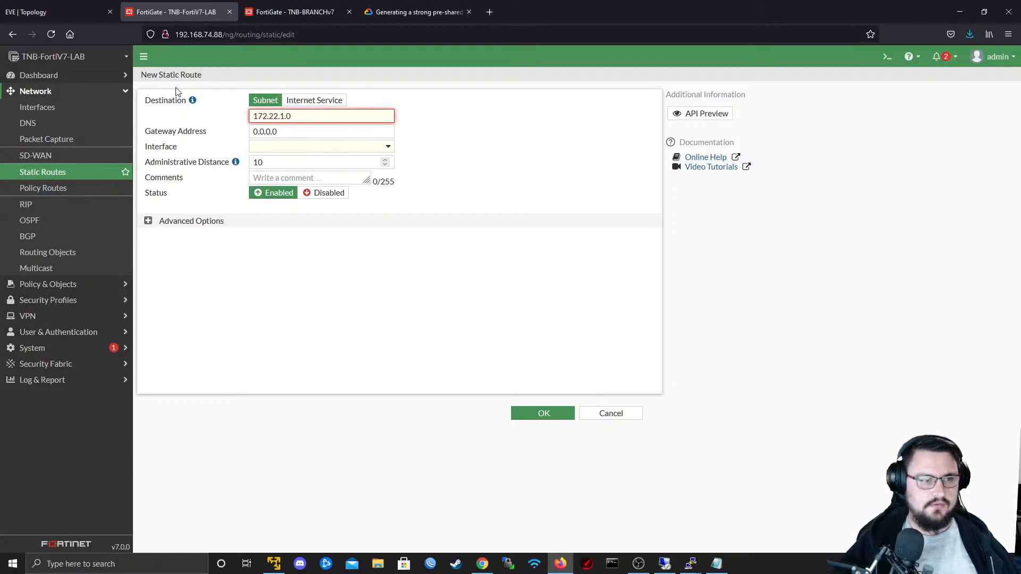
type("/24")
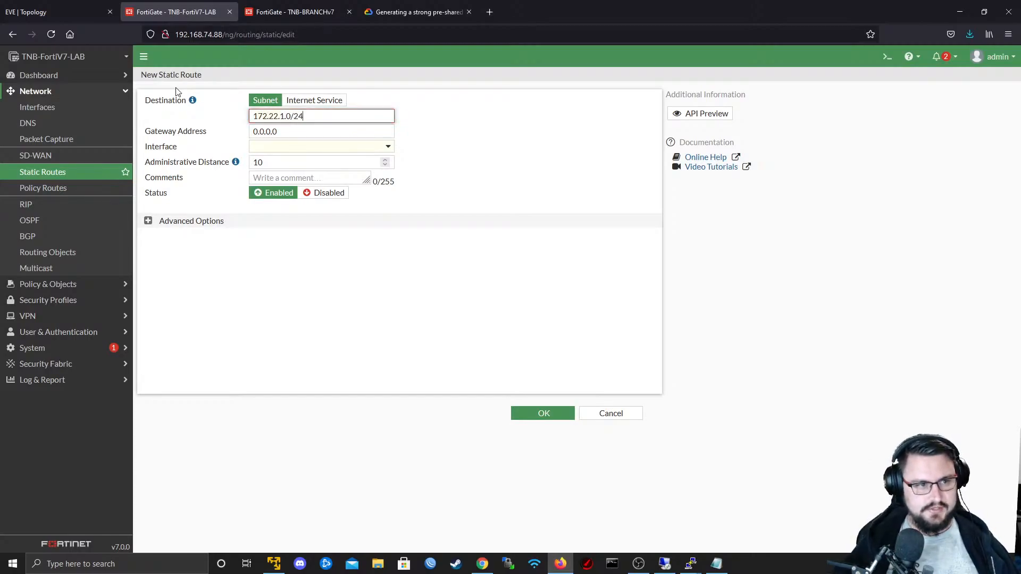
- Assign the IPSEC_TO_BRANCH interface to the 172.22.1.0/24 route and save it
left_click(274, 148)
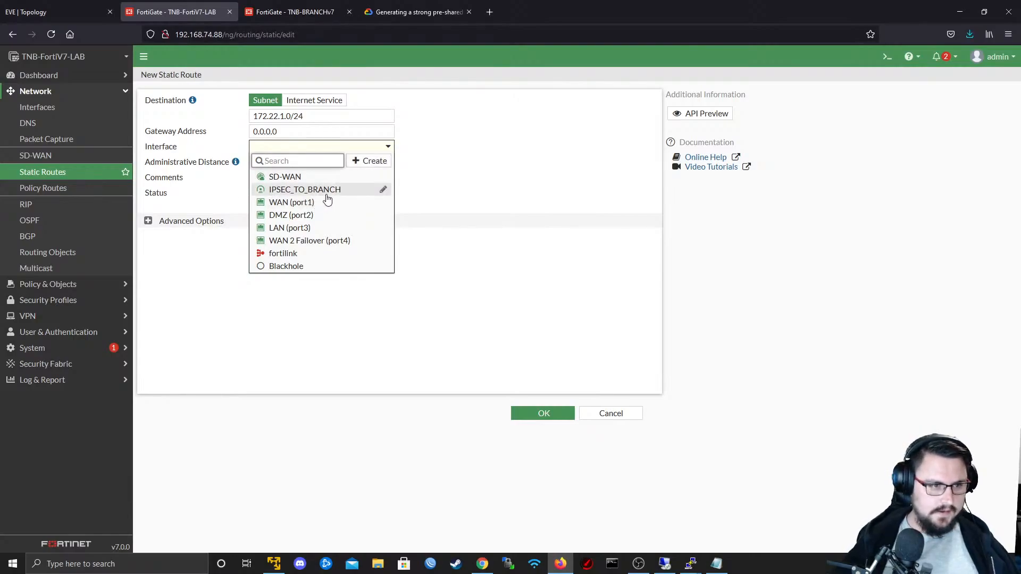
left_click(370, 191)
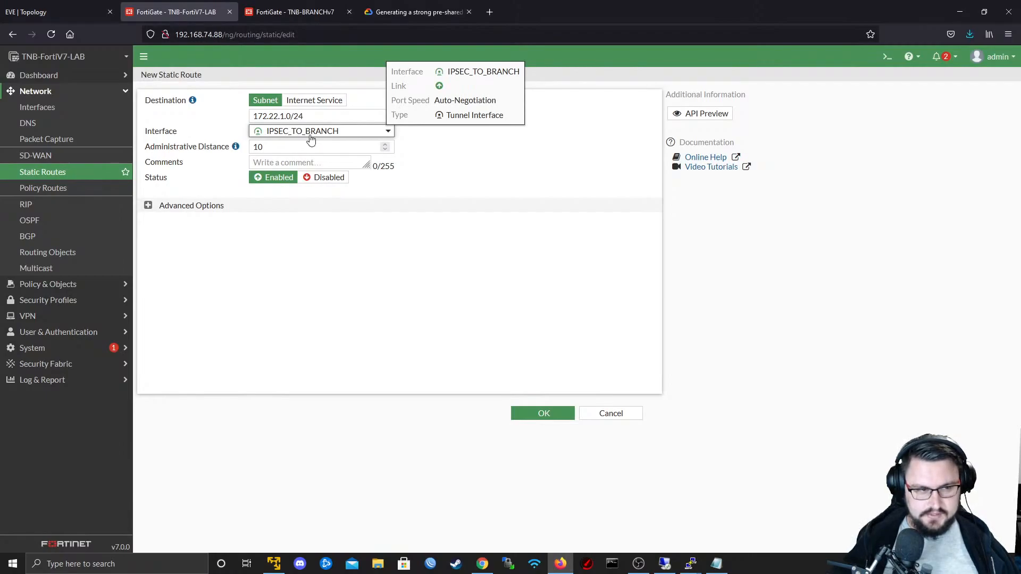
left_click(339, 115)
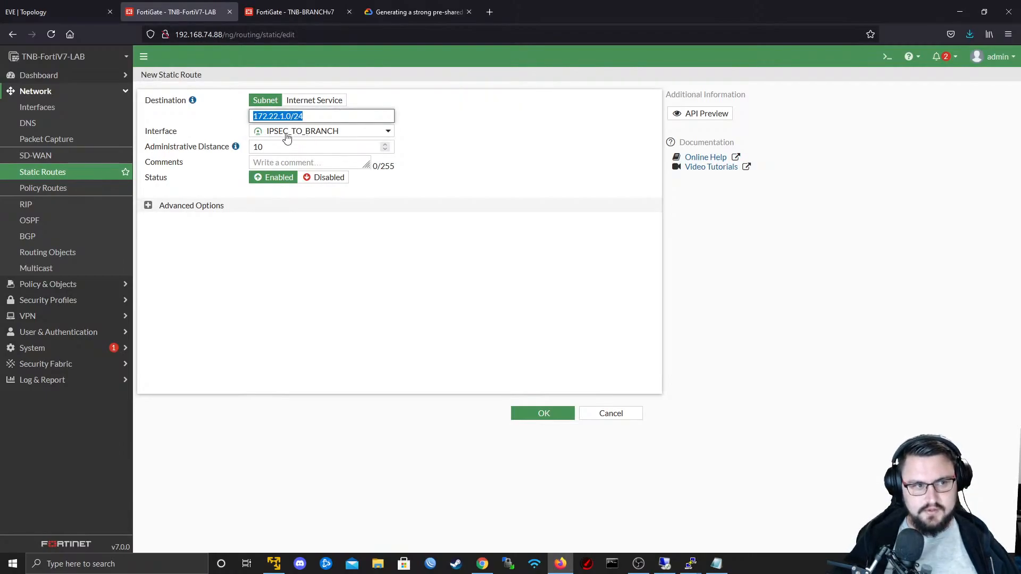
left_click(547, 417)
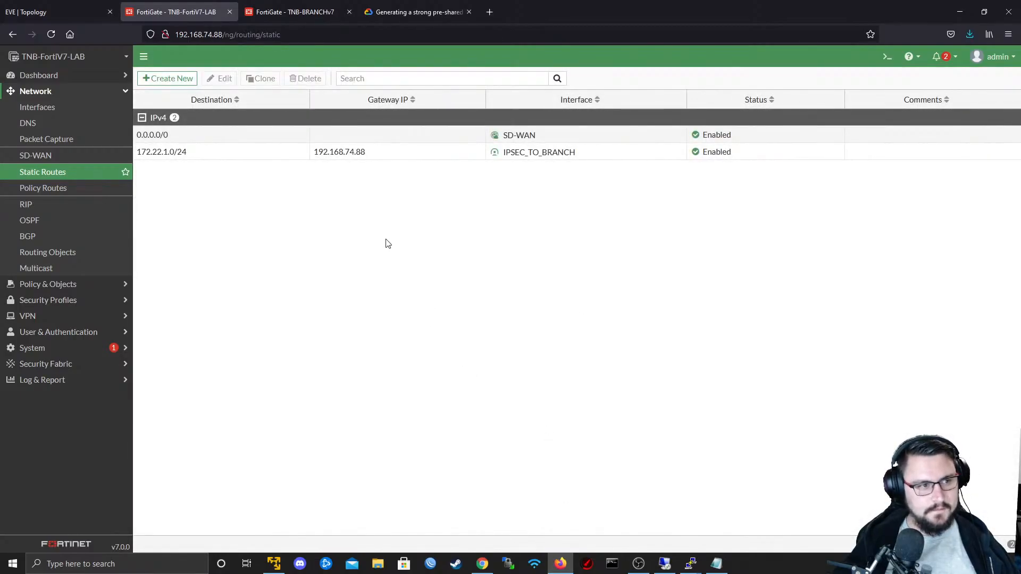
- Switch to TNB-BRANCHv7 and create a new static route with destination subnet 10.0.80.0/24
left_click(269, 3)
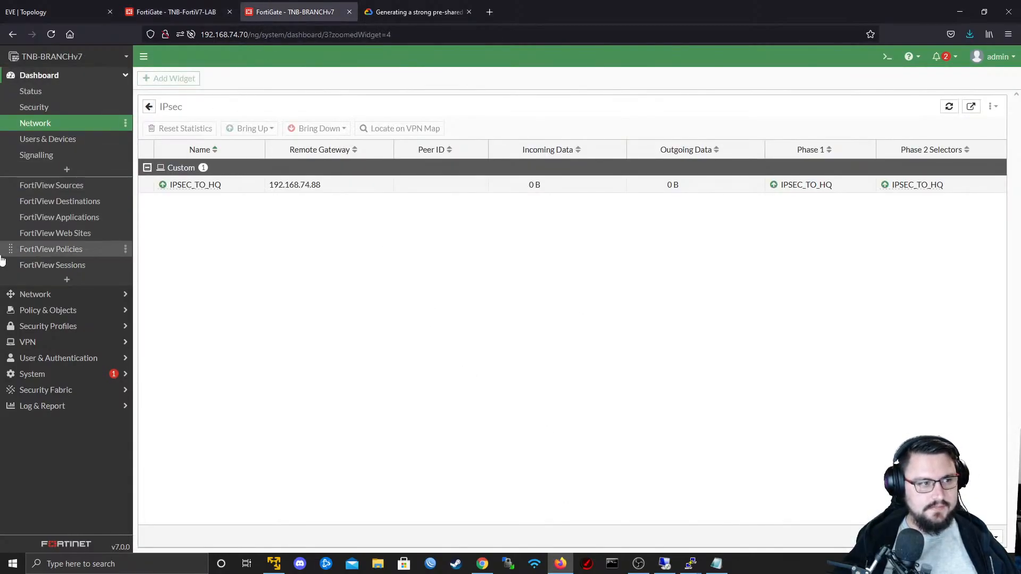
left_click(35, 294)
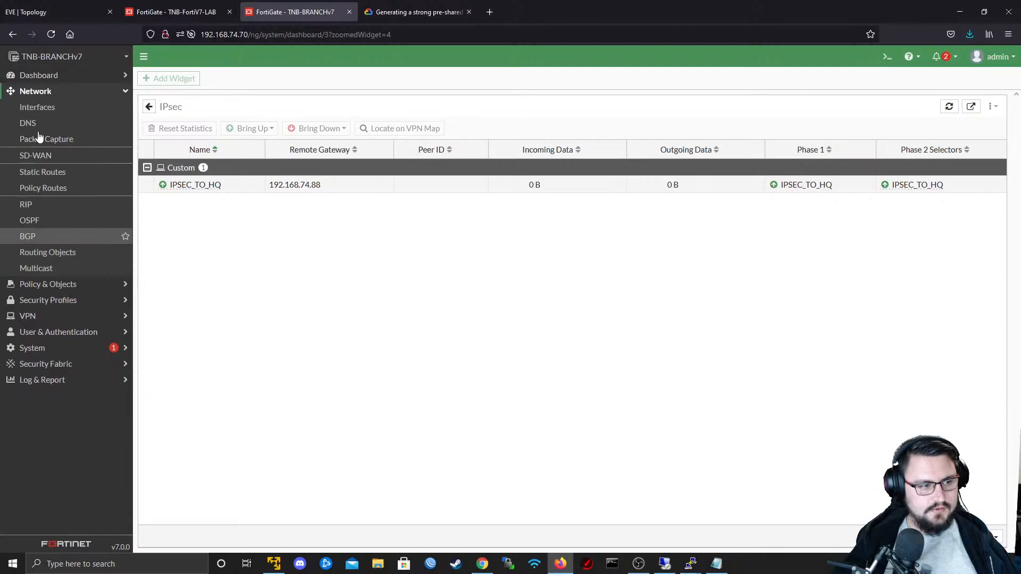
left_click(42, 172)
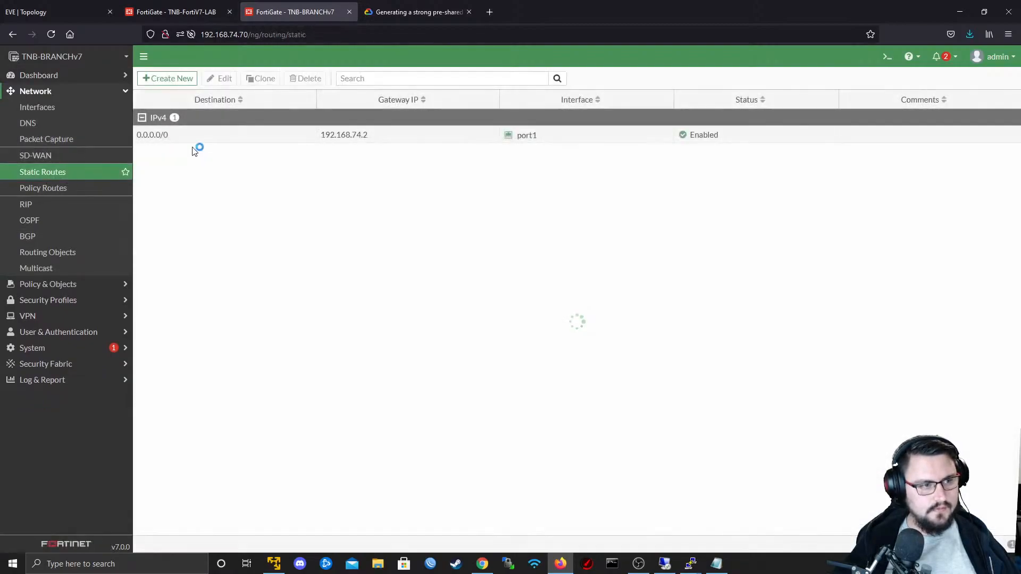
left_click(168, 79)
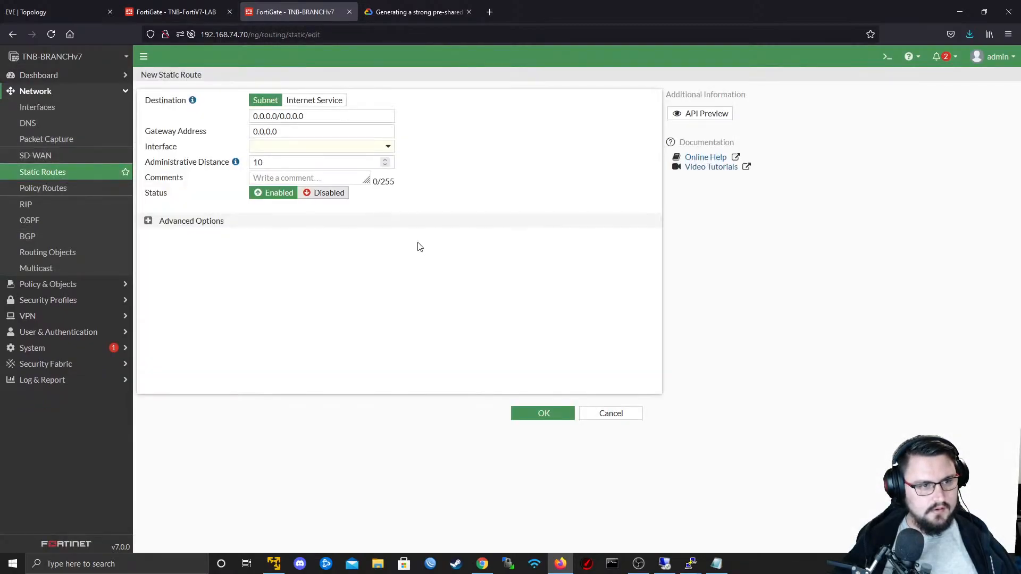
left_click(322, 116)
type("10.0.8")
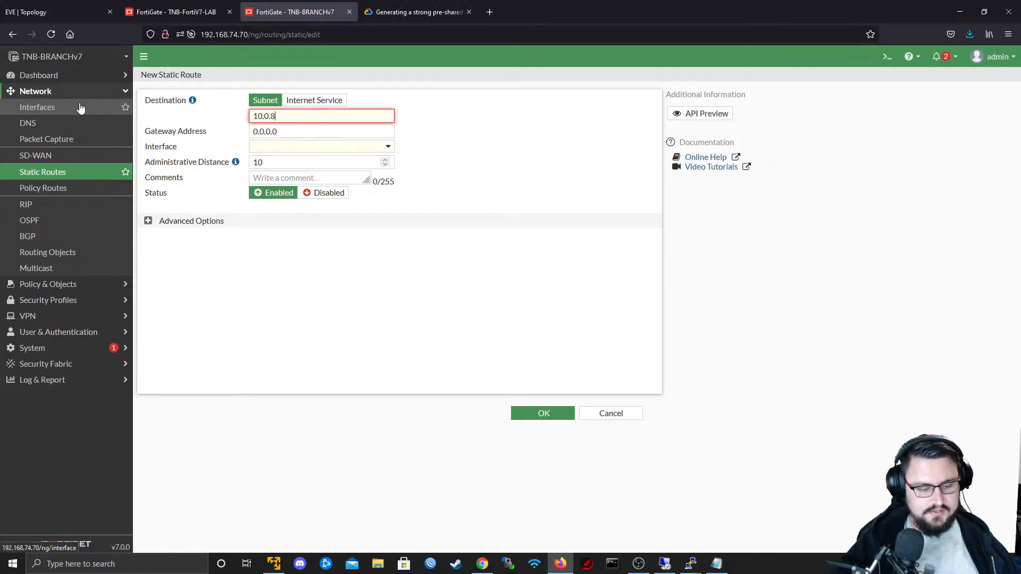
type("0.0/24")
- Assign the IPSEC_TO_HQ interface to the 10.0.80.0/24 route and save it
key("Tab")
key("Tab")
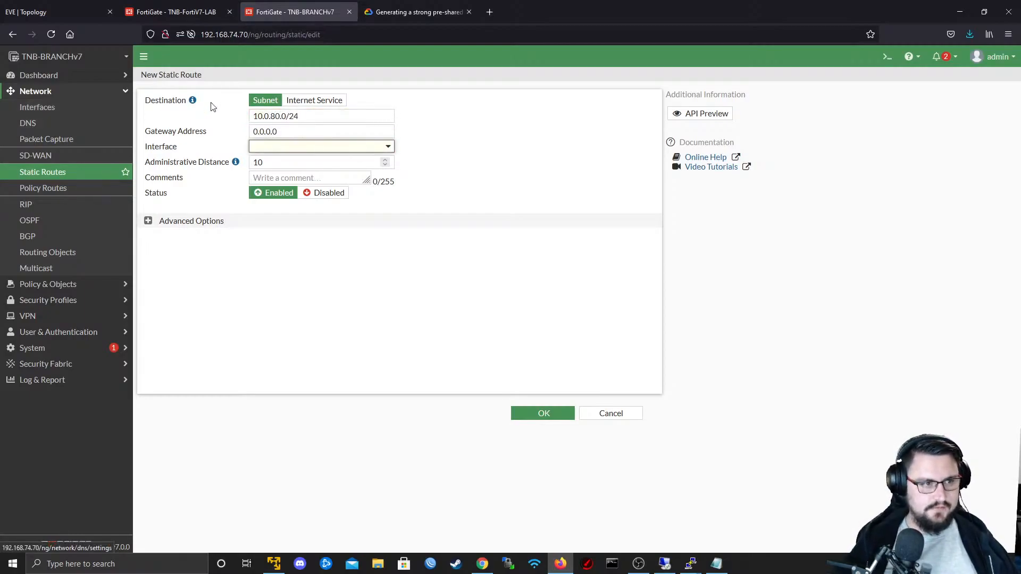
left_click(270, 149)
left_click(287, 177)
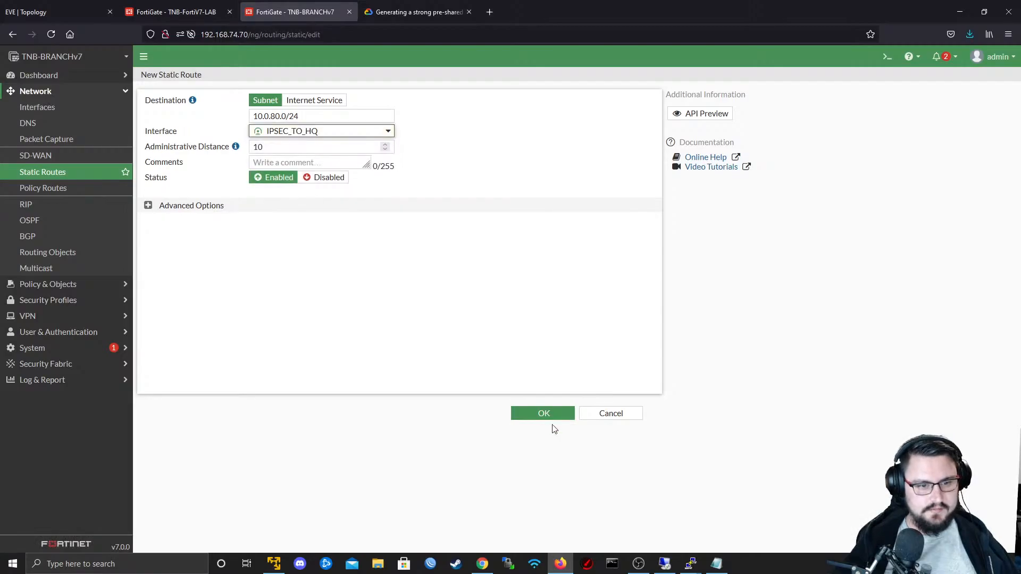
left_click(549, 416)
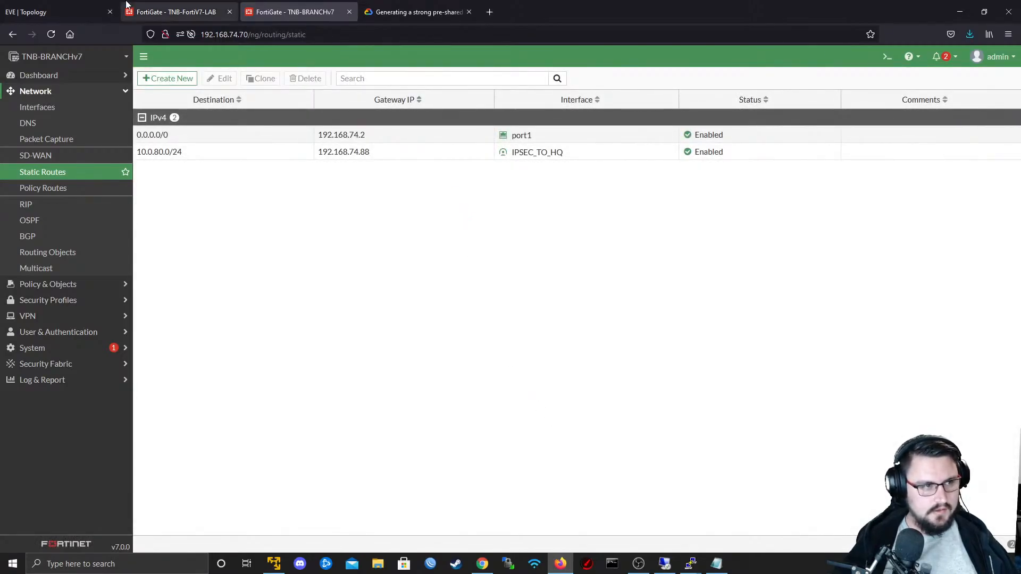
- Switch to the Fortinet terminal, repeat the ping to 10.0.80.1 with the flow trace running, and end the console session
key("alt+Tab")
key("Tab")
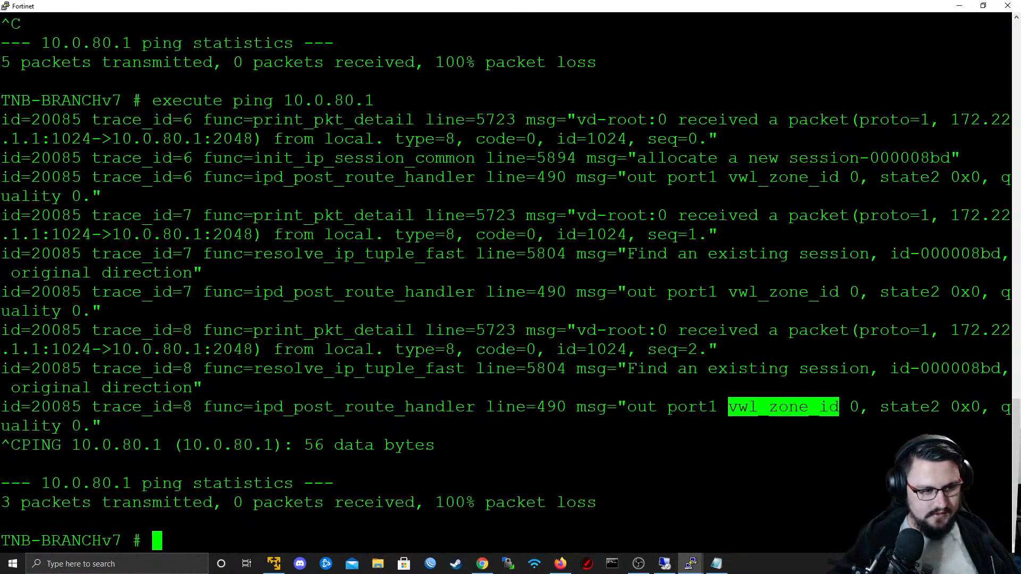
key("Return")
key("Return")
key("Up")
key("Return")
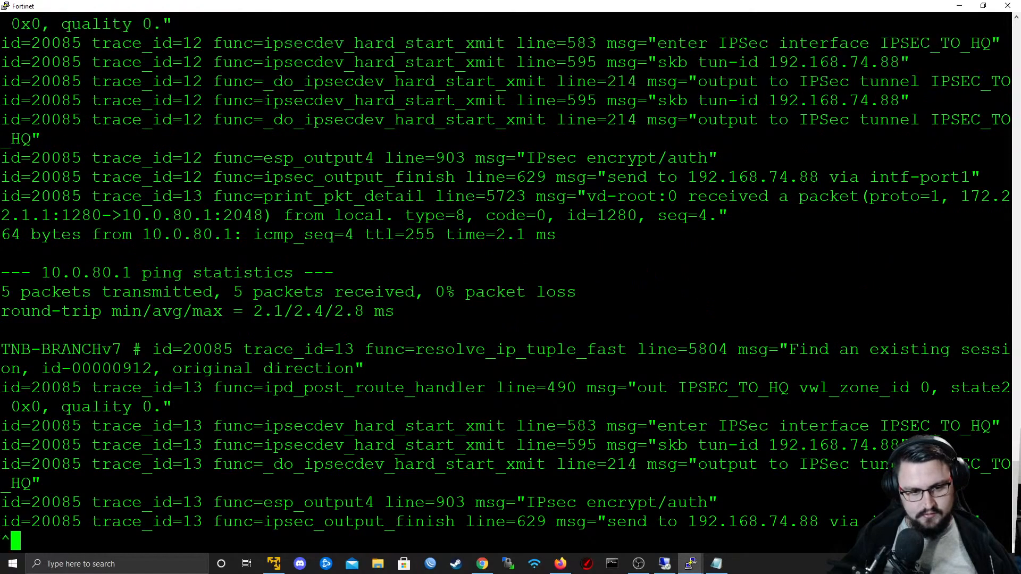
key("ctrl+d")
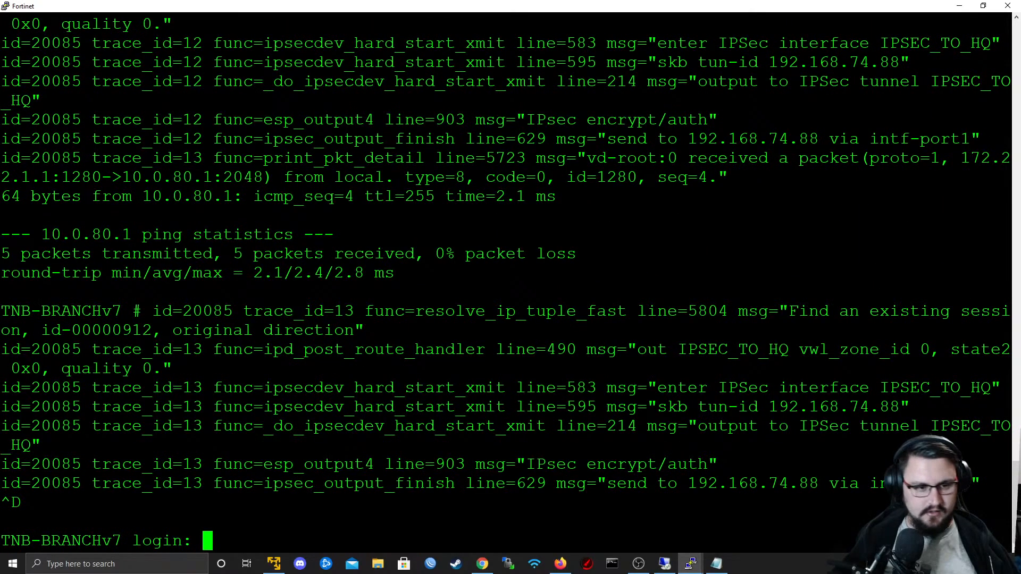
key("Return")
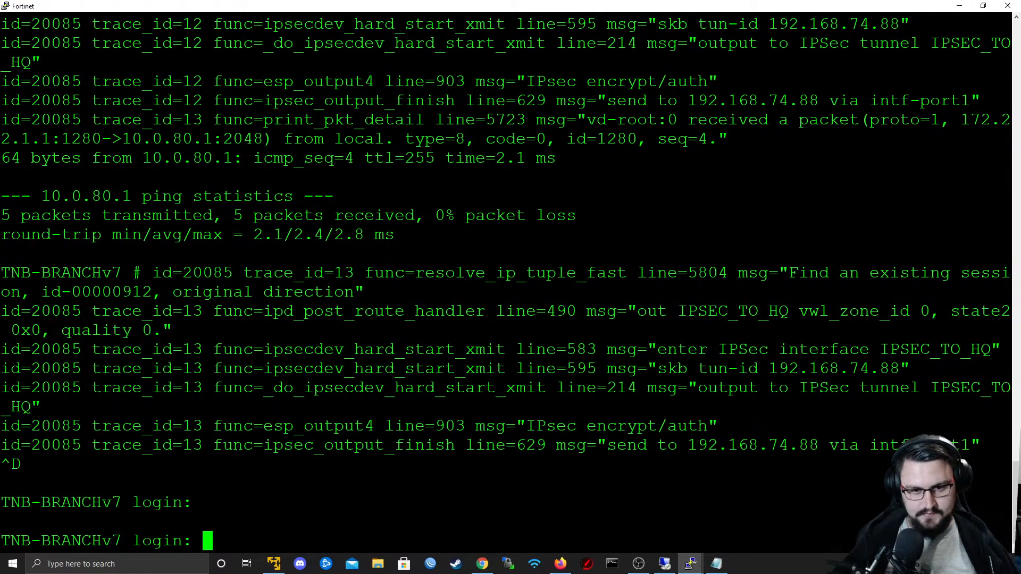
- Examine the last packet's trace lines for the IPsec interface entered, the tunnel ID, the encryption stage and the outgoing interface
left_click_drag(617, 349, 944, 350)
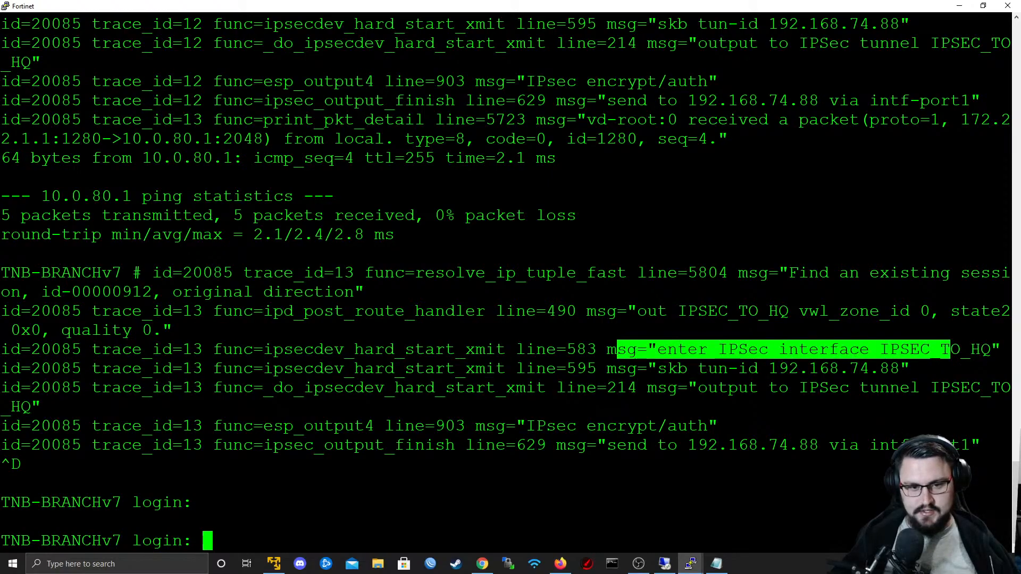
left_click_drag(649, 369, 817, 369)
left_click_drag(373, 369, 356, 369)
left_click_drag(467, 412, 872, 426)
left_click_drag(555, 426, 718, 426)
left_click_drag(708, 445, 960, 445)
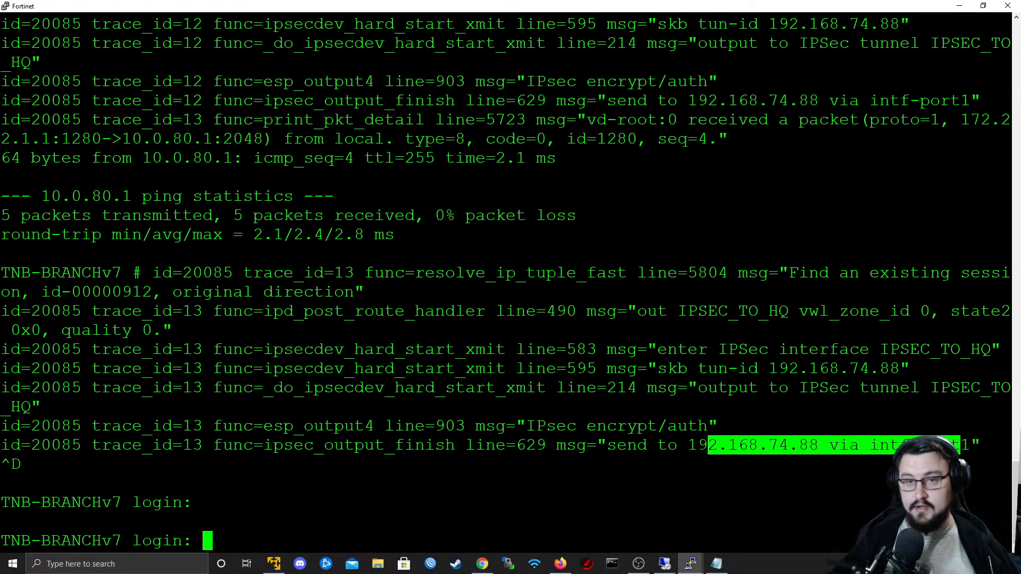
- Log back in to the TNB-BRANCHv7 console as admin with the account password
left_click(960, 445)
type("admin")
key("Return")
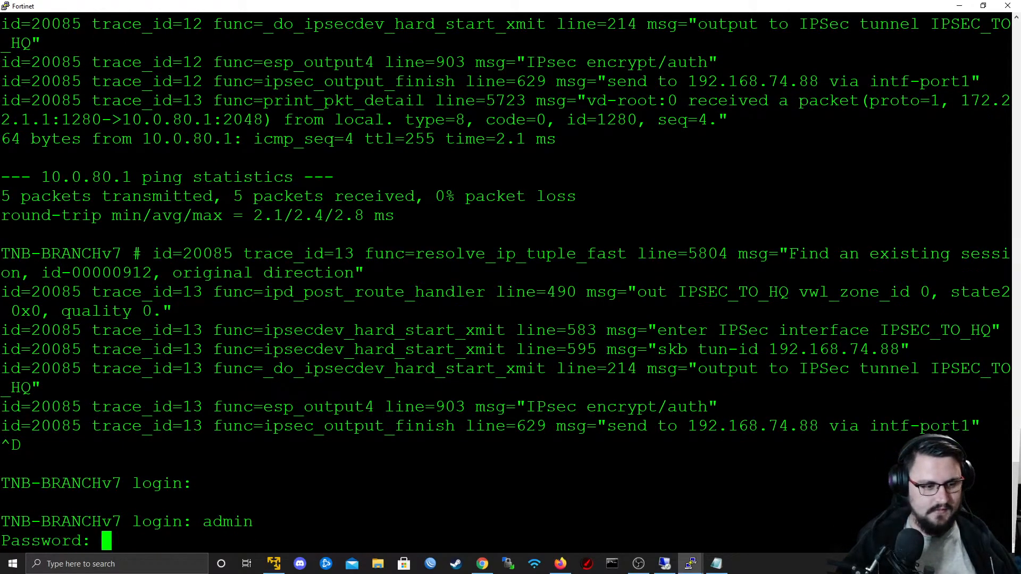
key("Return")
key("Return")
key("Return")
- Set the ping source address with "execute ping-options source 172.22.1.1"
type("execute p")
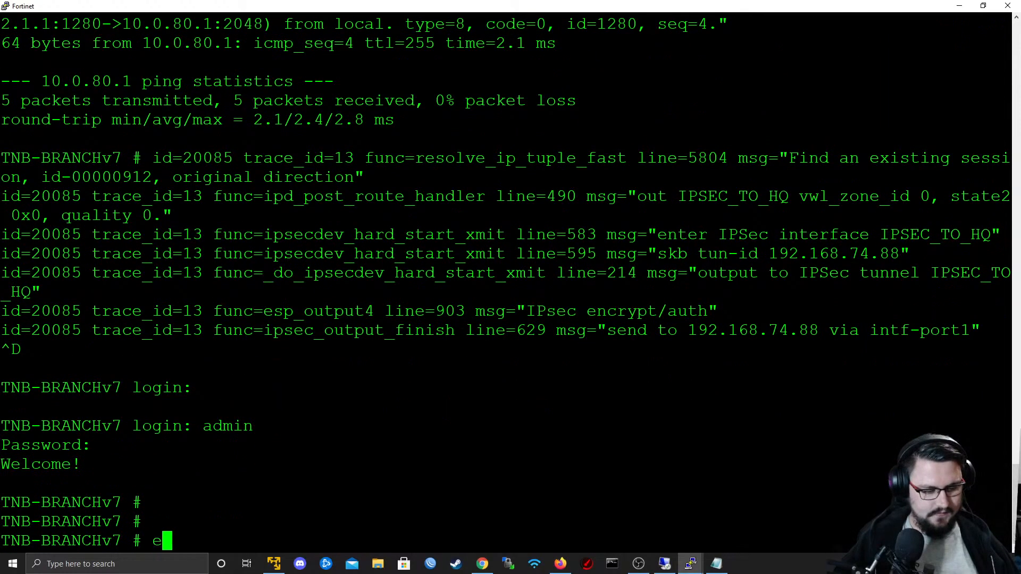
type("ing-s")
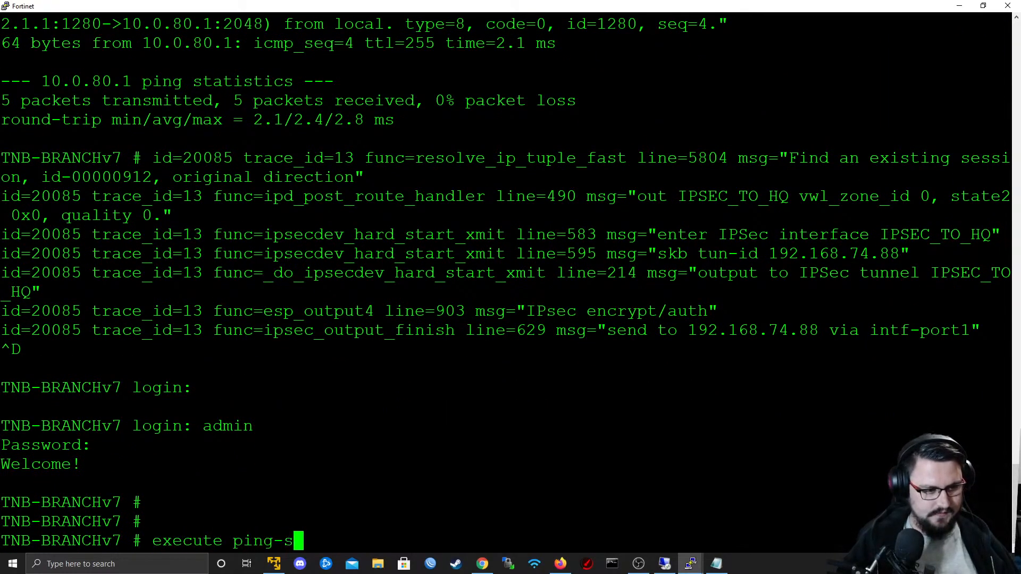
key("BackSpace")
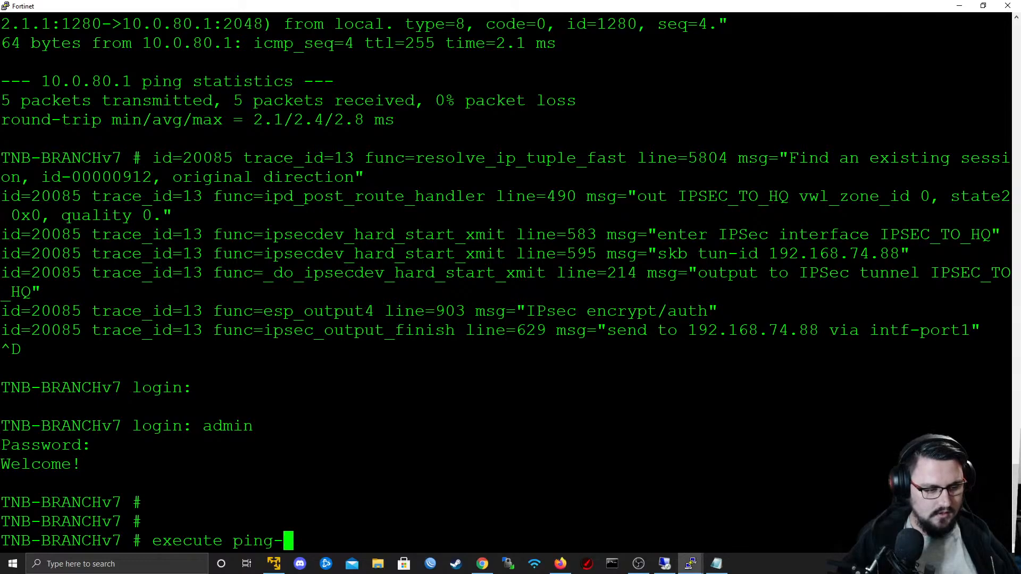
type("options source ")
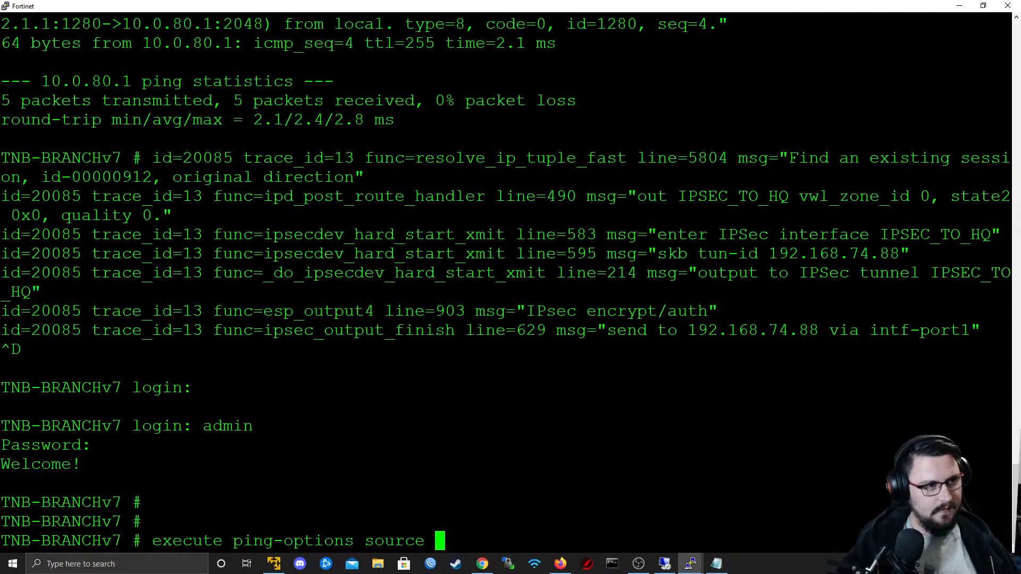
type("172.22")
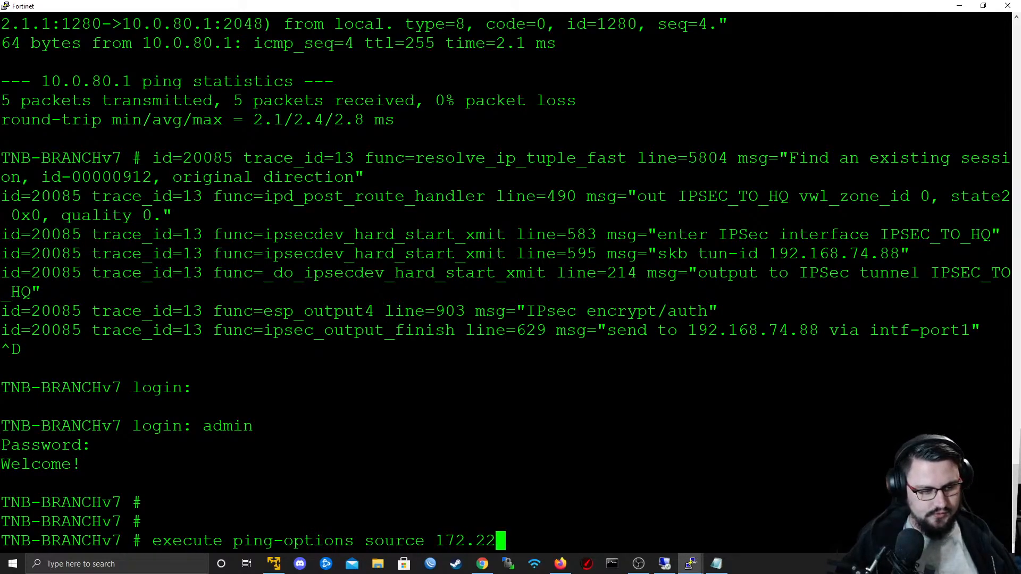
type(".1.1")
key("Return")
- Ping 10.0.80.1 from the TNB-BRANCHv7 console using that source address, and stop the ping after a few packets
type("execute p")
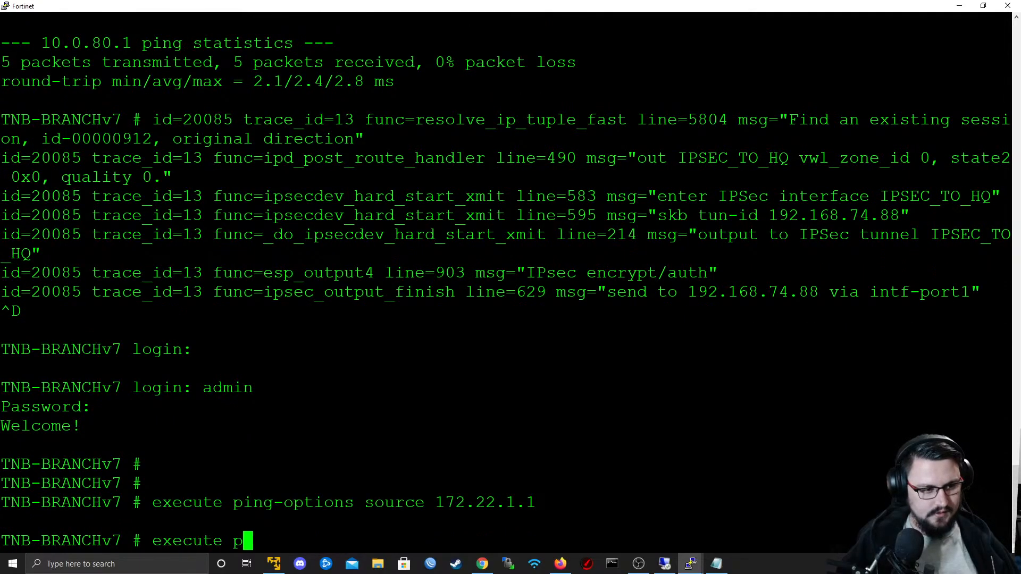
type("ing 10.")
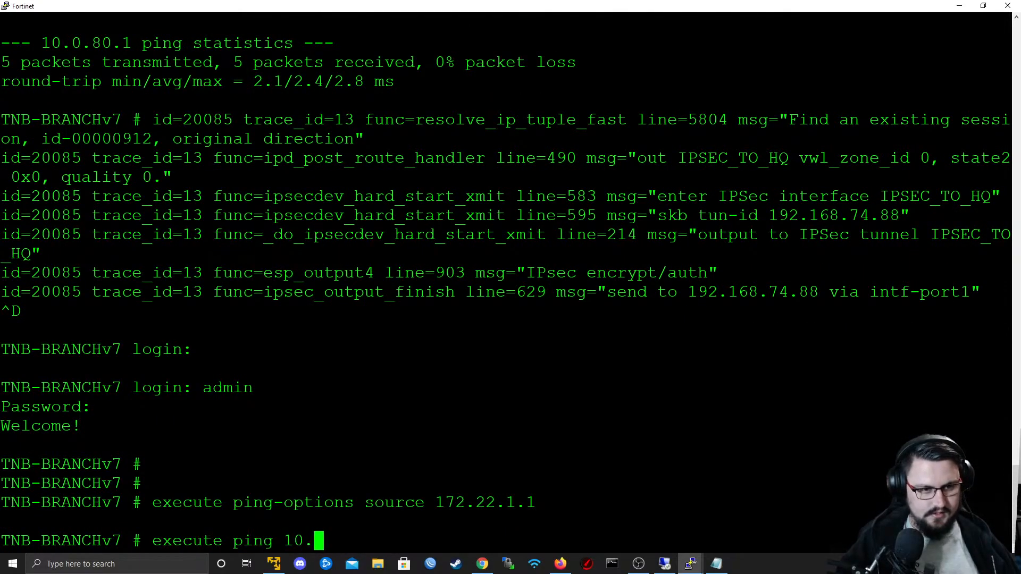
type("0.80.1")
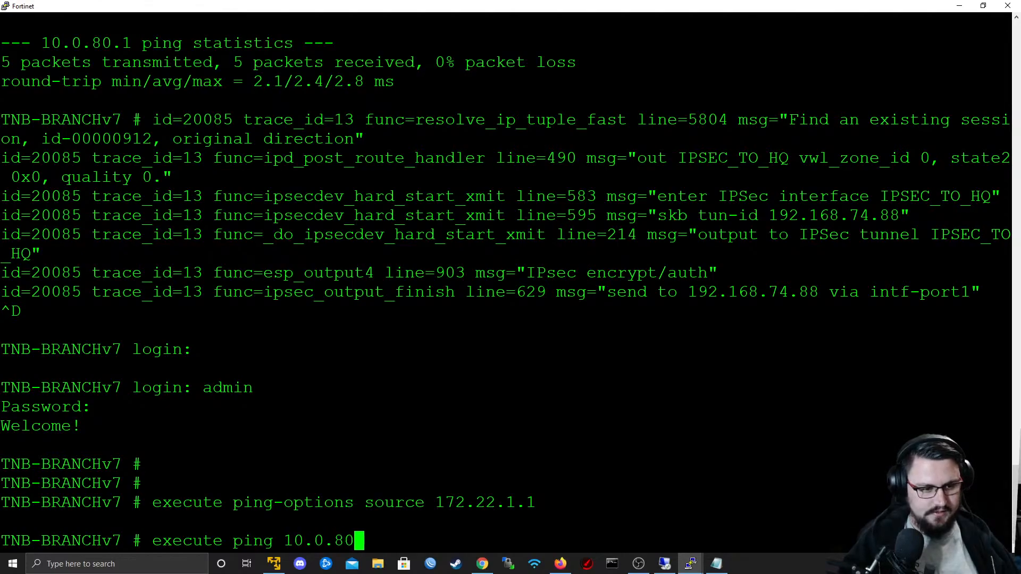
key("Return")
key("ctrl+c")
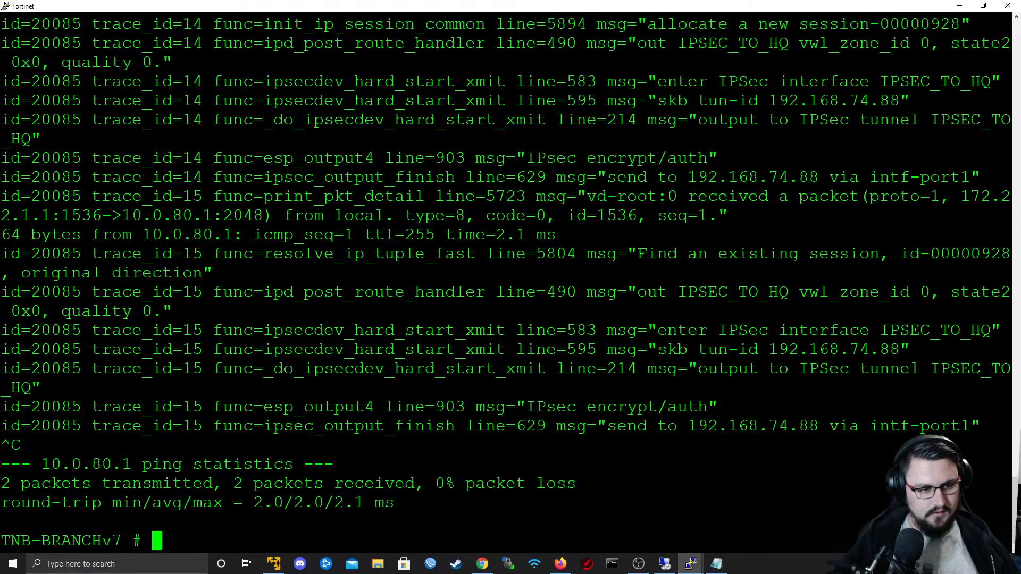
- Clear the packet-flow debug settings on the TNB-BRANCHv7 console with "diagnose debug reset"
type("di")
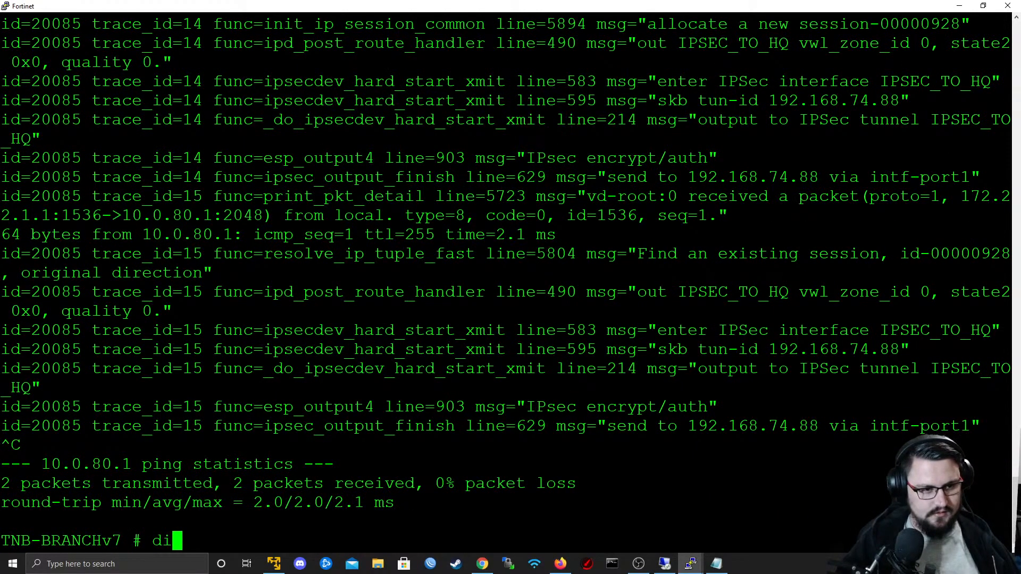
type("agnose debug reset")
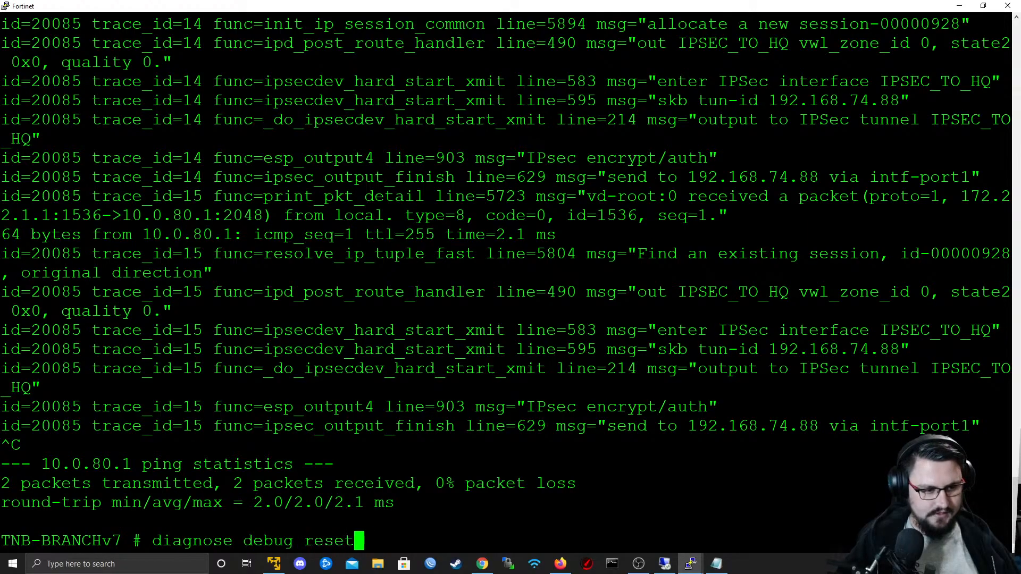
key("Return")
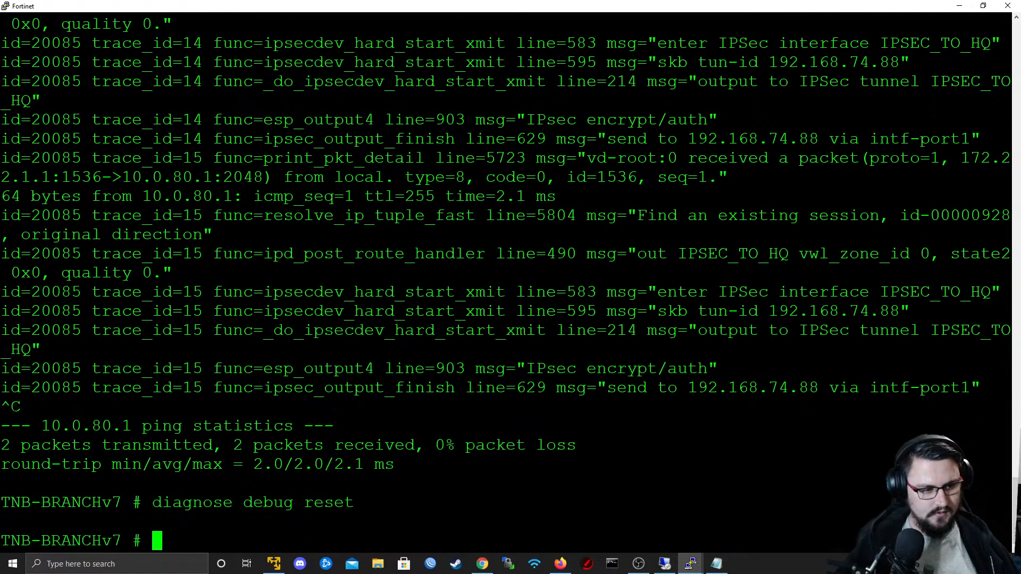
- Ping 10.0.80.1 again from the TNB-BRANCHv7 console, stop it after a few packets, and minimize the console
key("Up")
key("Up")
key("Return")
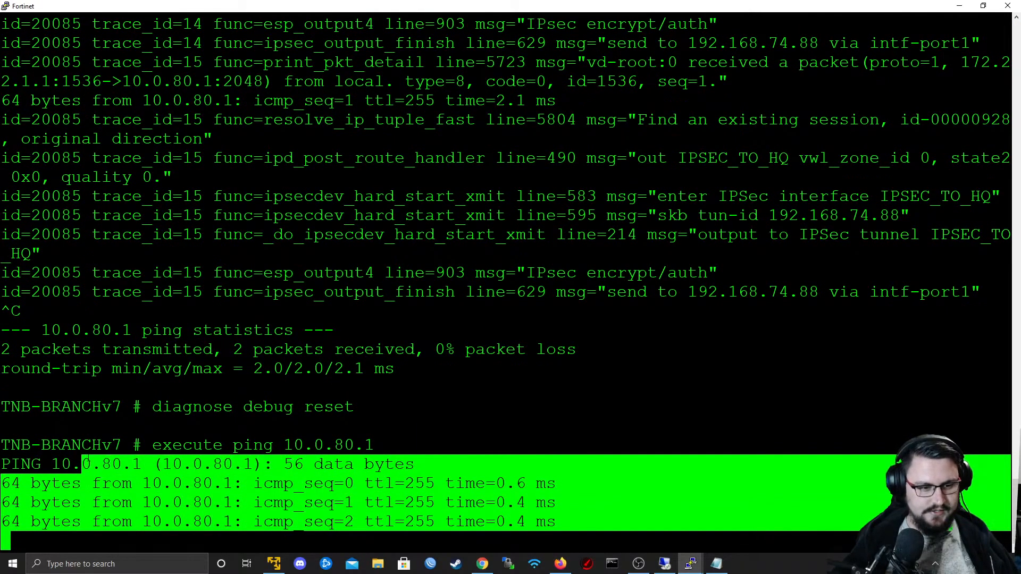
key("ctrl+c")
left_click(959, 6)
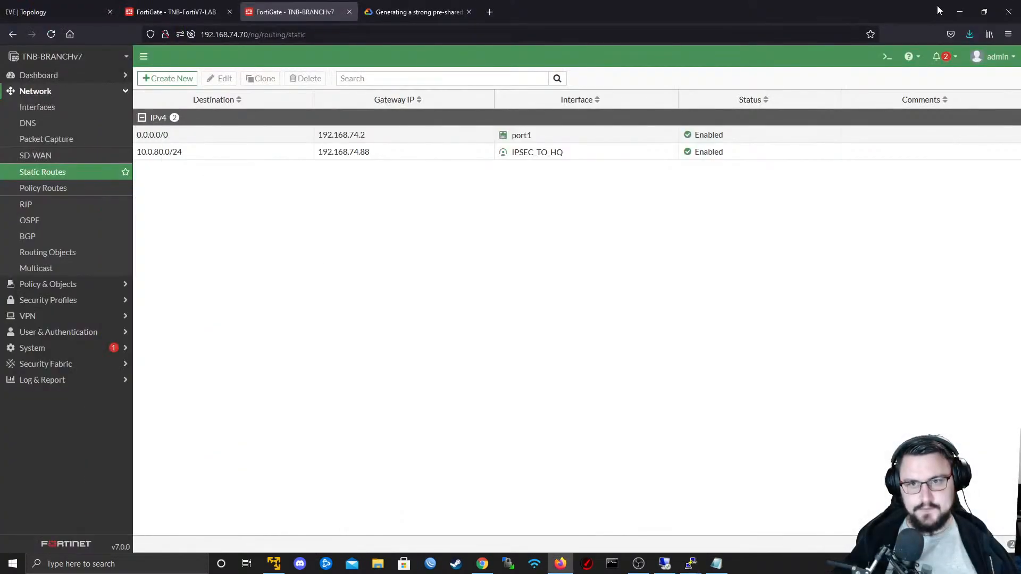
- Review the FortiNet Lab topology in EVE-NG alongside the web interfaces of TNB-FortiV7-LAB and TNB-BRANCHv7
left_click(170, 5)
left_click(53, 11)
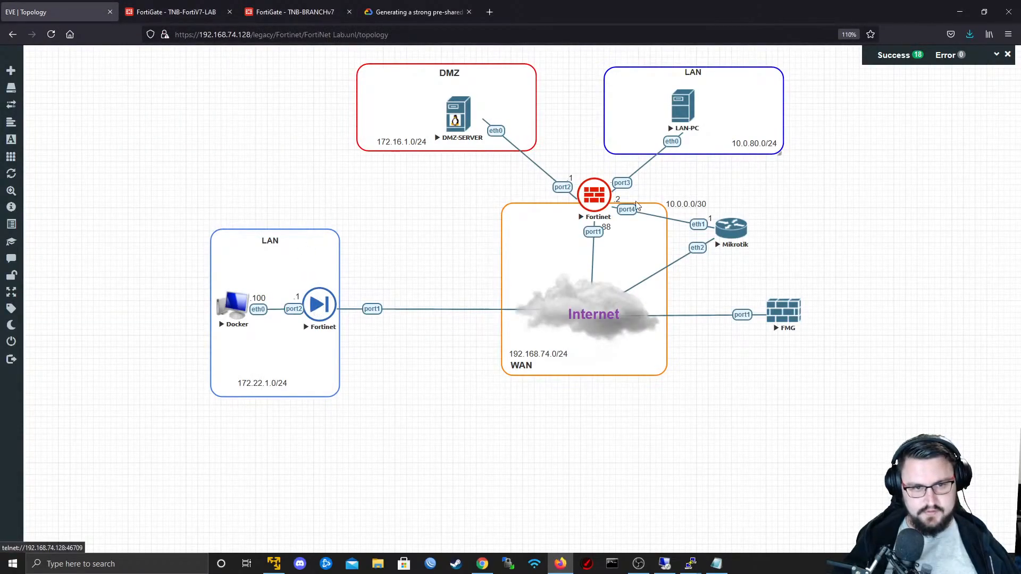
left_click(159, 5)
left_click(276, 5)
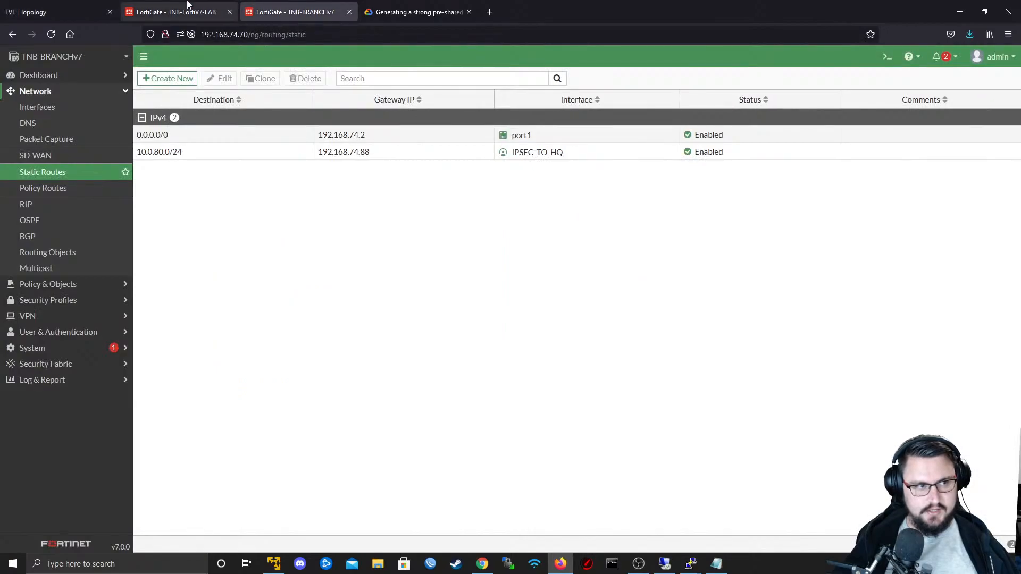
left_click(213, 5)
left_click(277, 5)
left_click(218, 6)
left_click(59, 8)
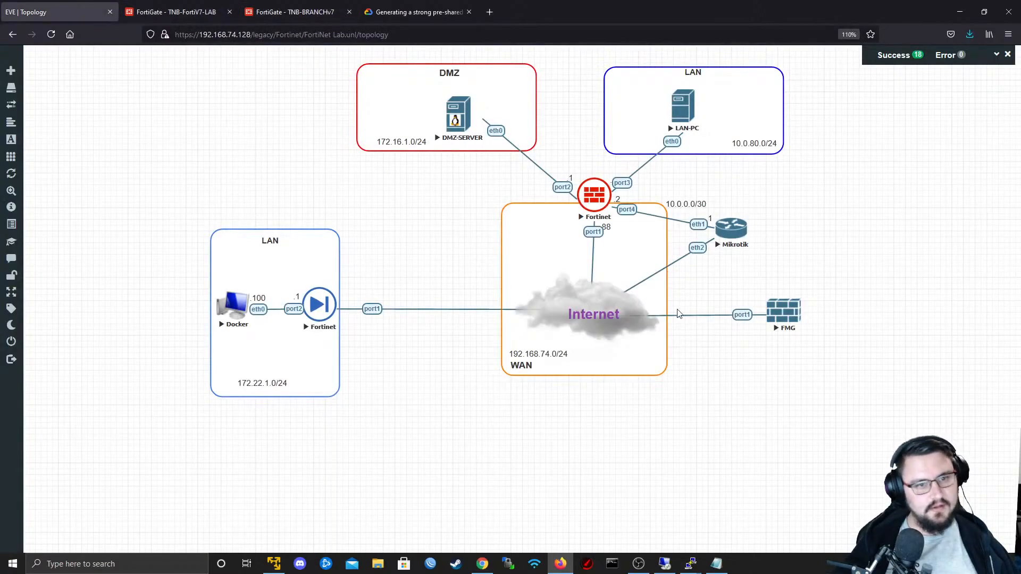
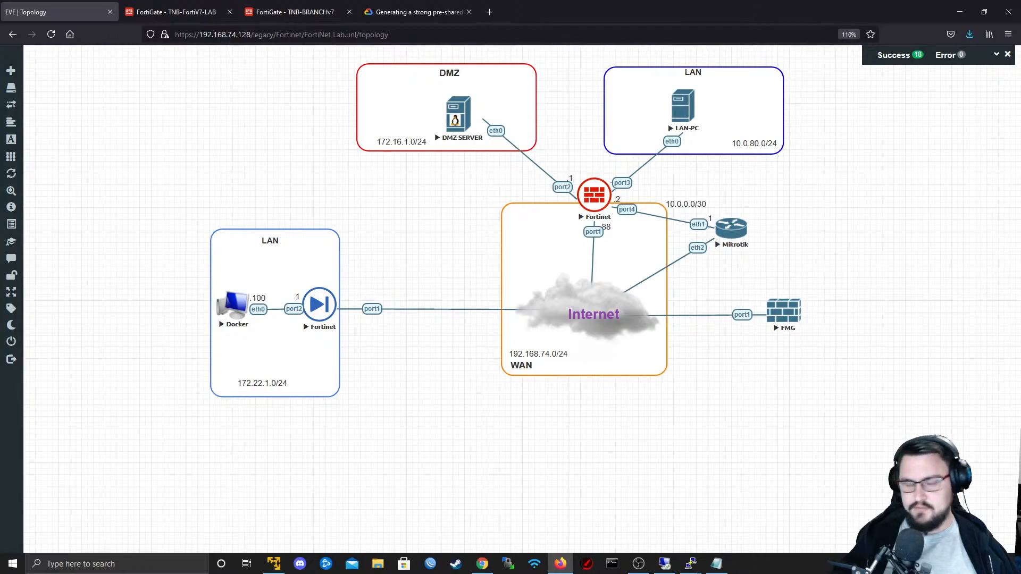
left_click(204, 10)
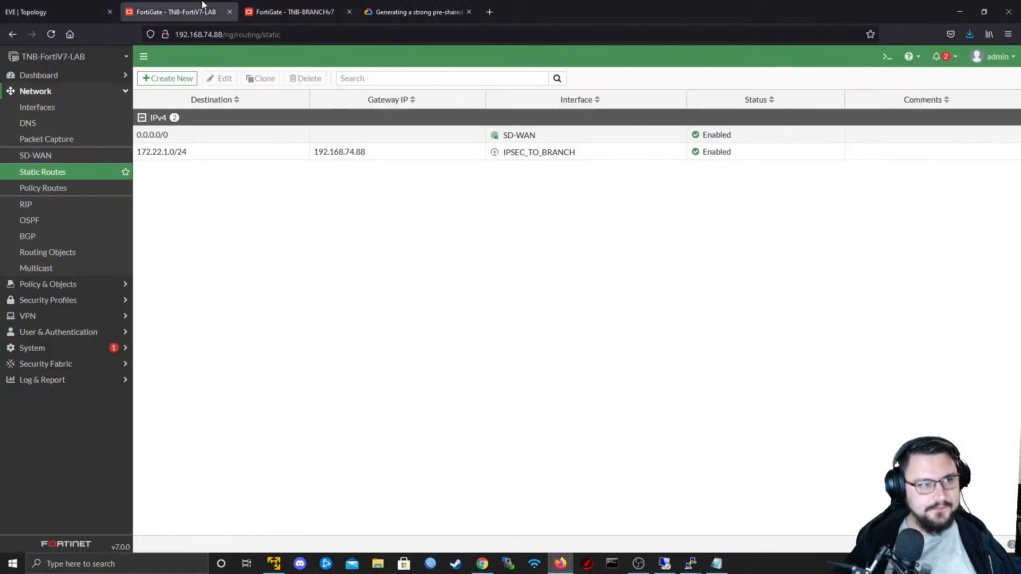
left_click(261, 8)
left_click(213, 8)
left_click(311, 5)
left_click(205, 8)
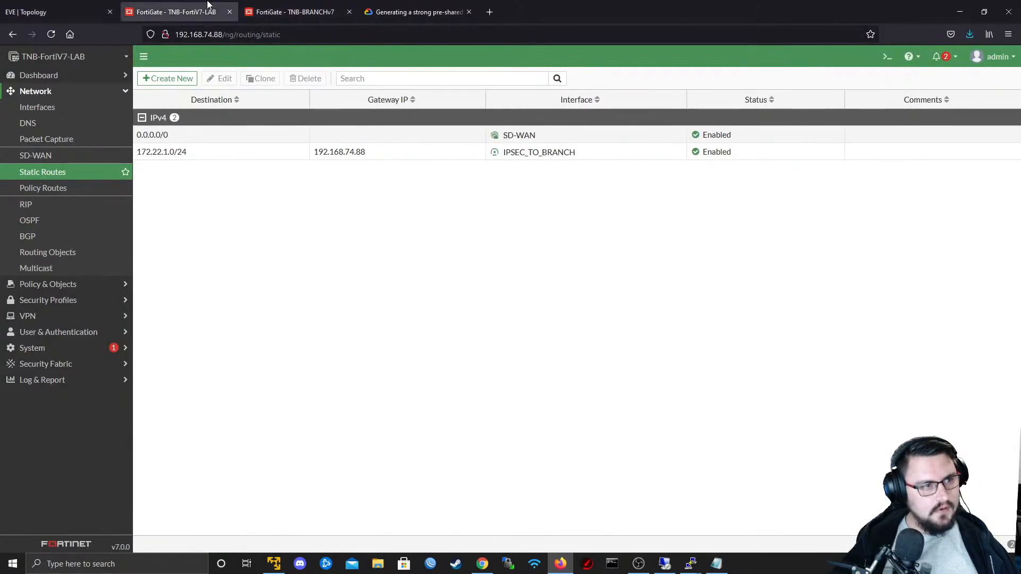
left_click(298, 8)
left_click(186, 6)
left_click(85, 7)
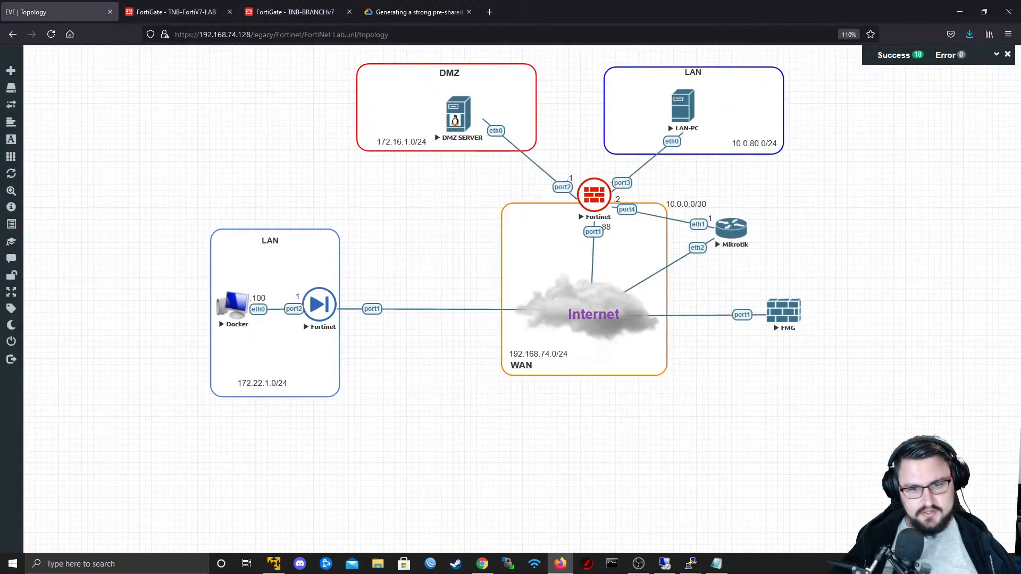
- Open the telnet console of the FMG node from the topology and log in as admin with the account password
left_click(776, 307)
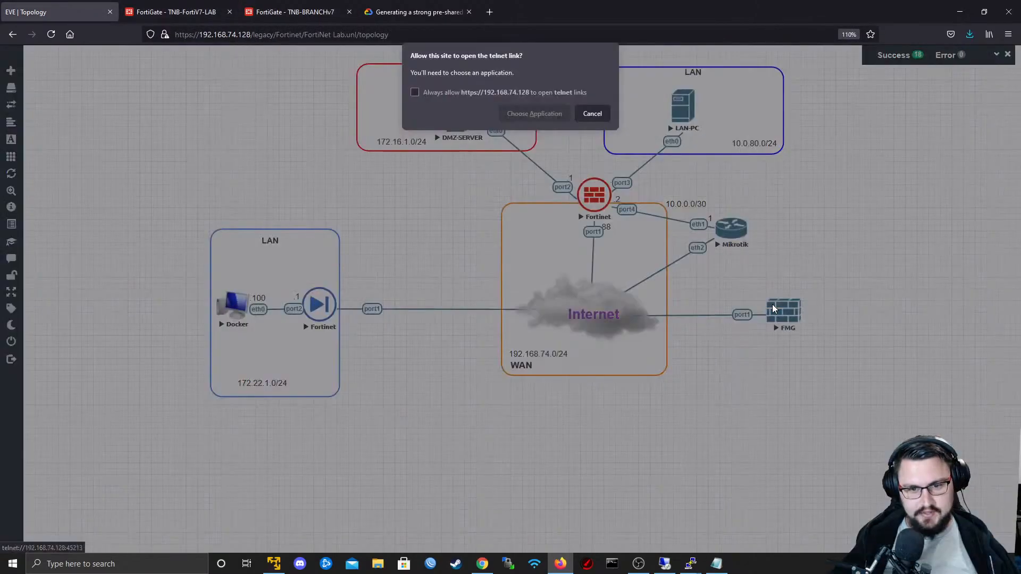
left_click(527, 115)
left_click(547, 170)
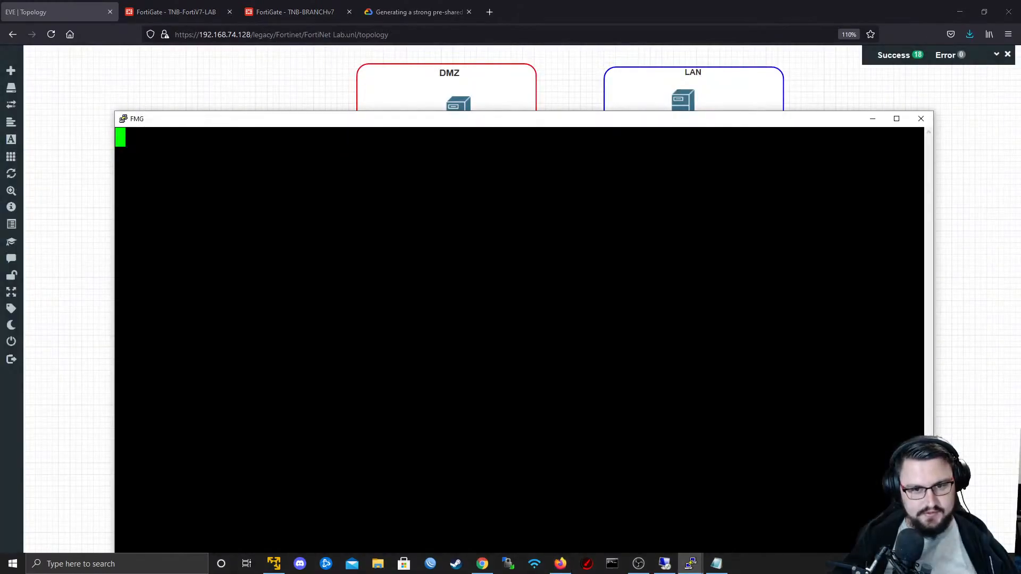
key("Return")
type("admin")
key("Return")
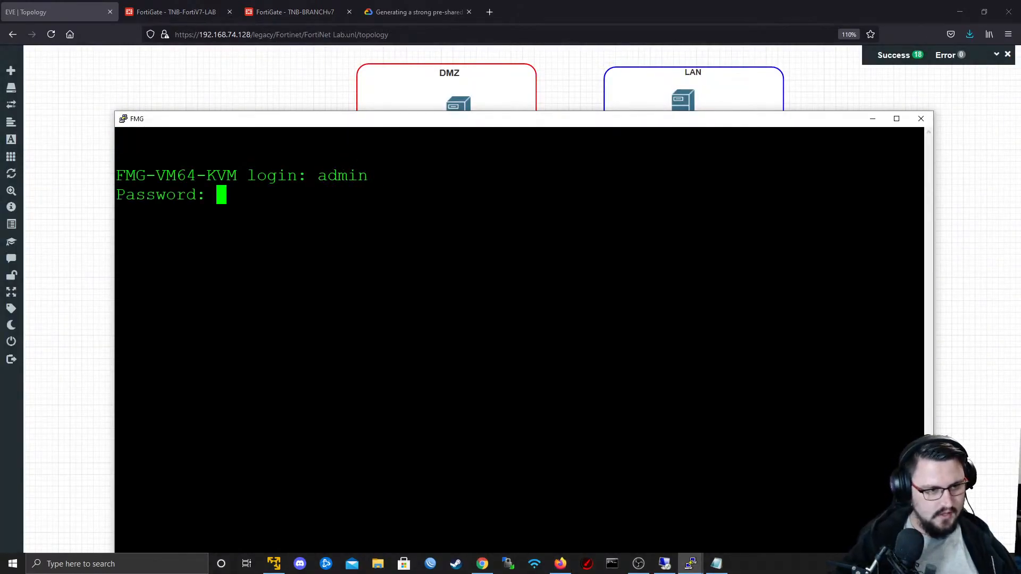
key("Return")
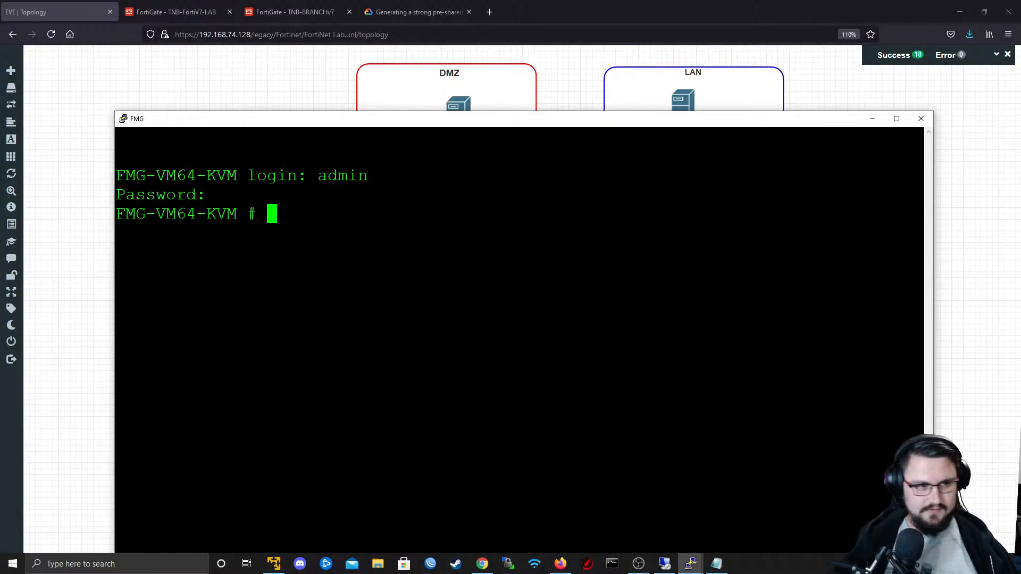
left_click_drag(461, 125, 463, 75)
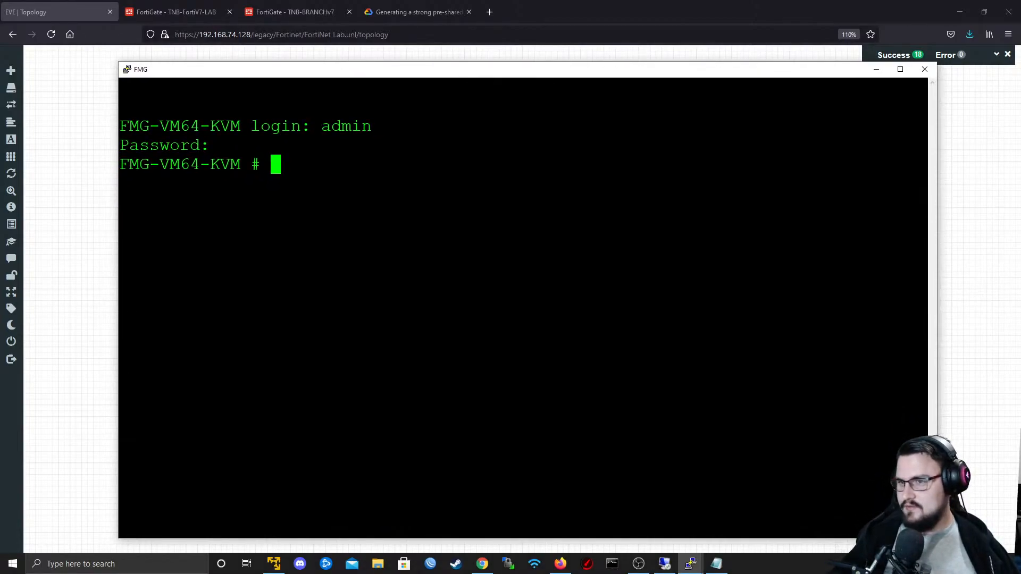
- Show the system interface configuration in the FMG console and copy the IP address of port1
key("alt+Tab")
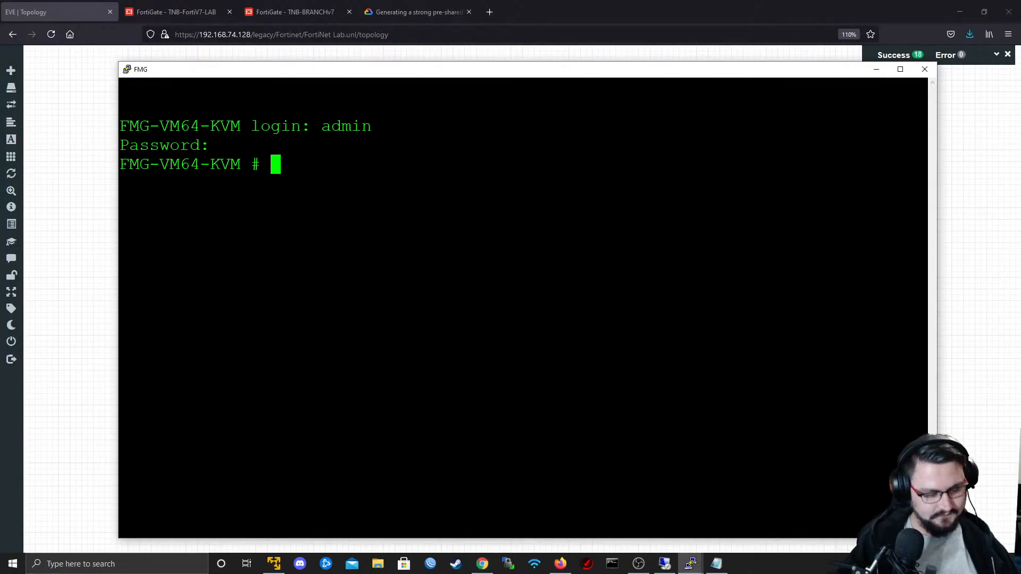
type("show sys")
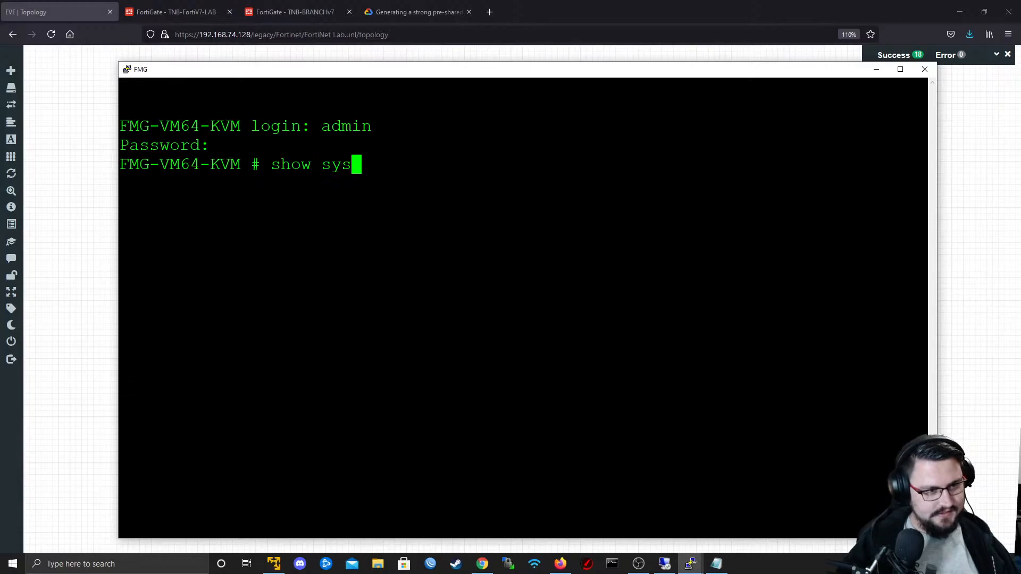
type("tem interface")
key("Return")
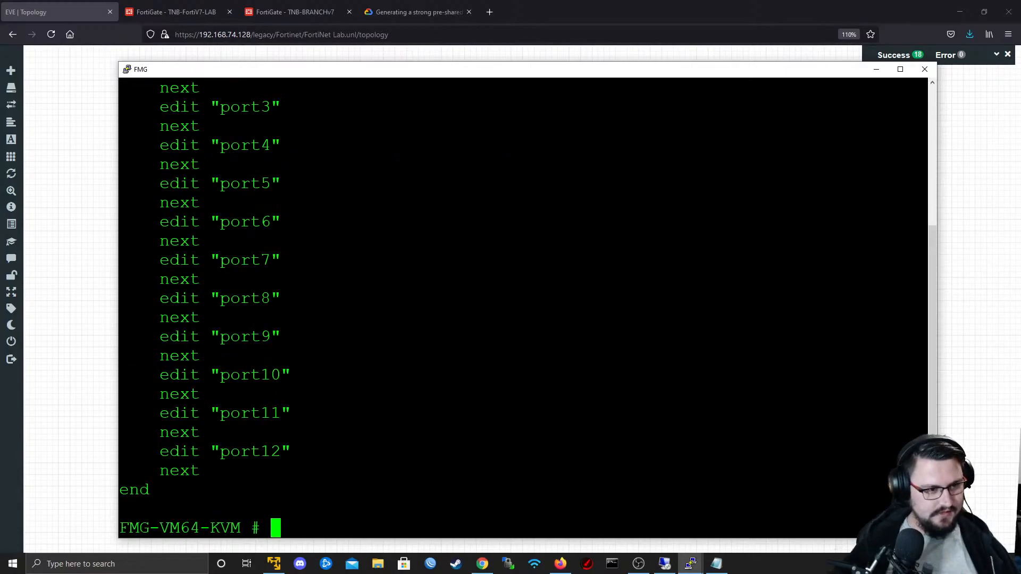
scroll(523, 309, "up", 4)
left_click_drag(341, 222, 351, 242)
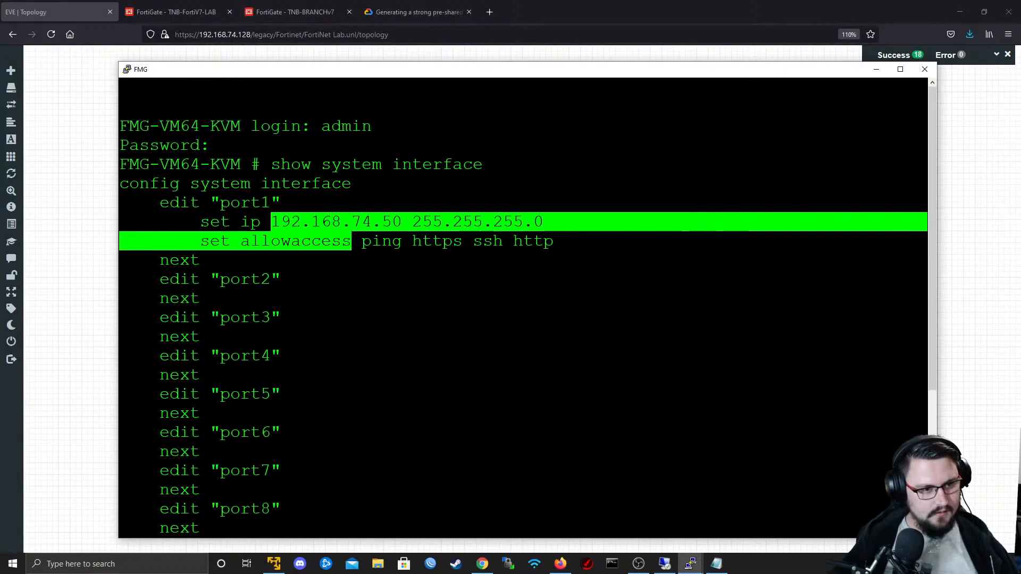
double_click(346, 224)
key("ctrl+c")
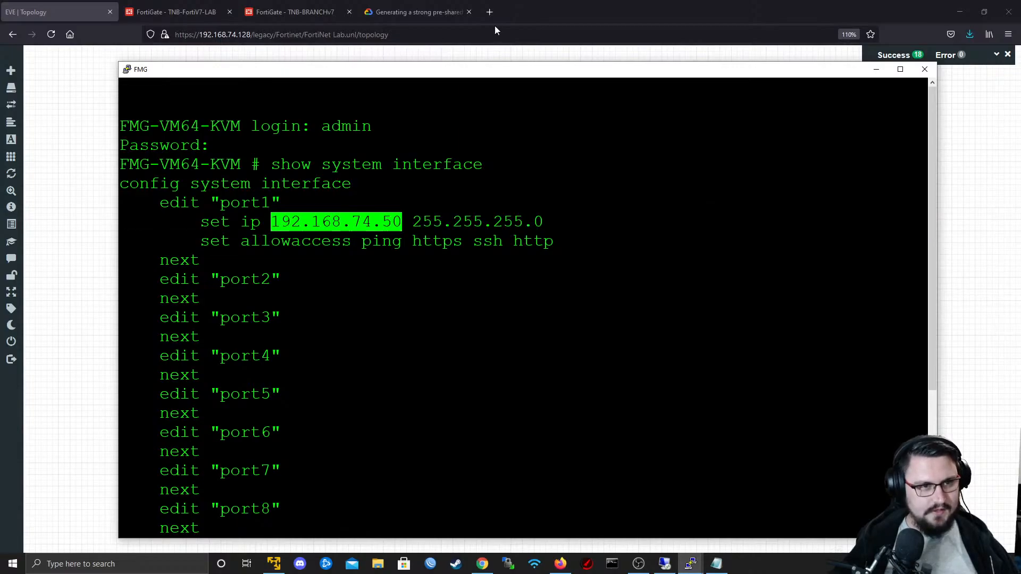
- Load 192.168.74.50 in place of the pre-shared key page in the browser and accept the certificate risk
left_click(412, 6)
left_click(409, 33)
key("ctrl+v")
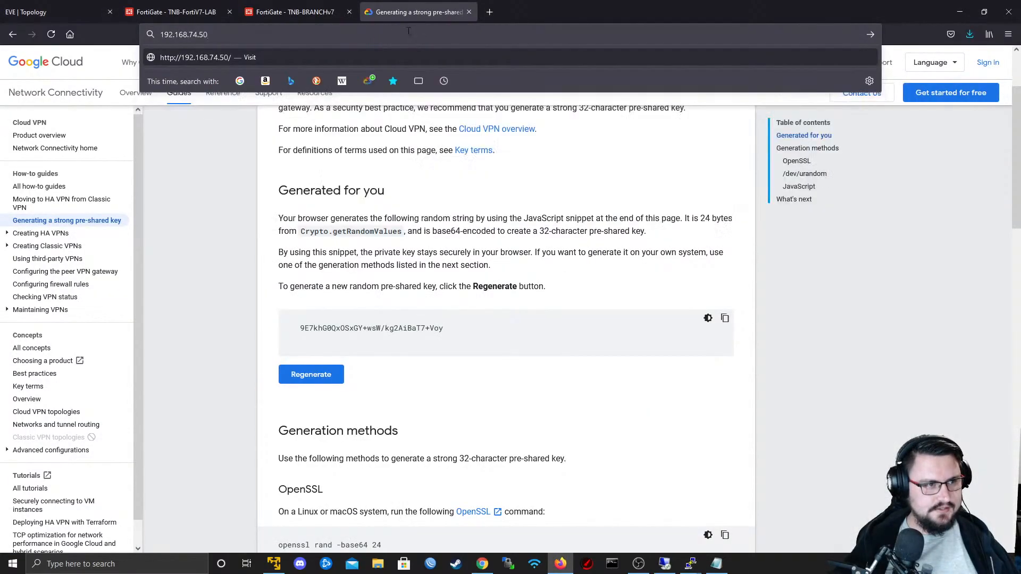
key("Return")
left_click(669, 365)
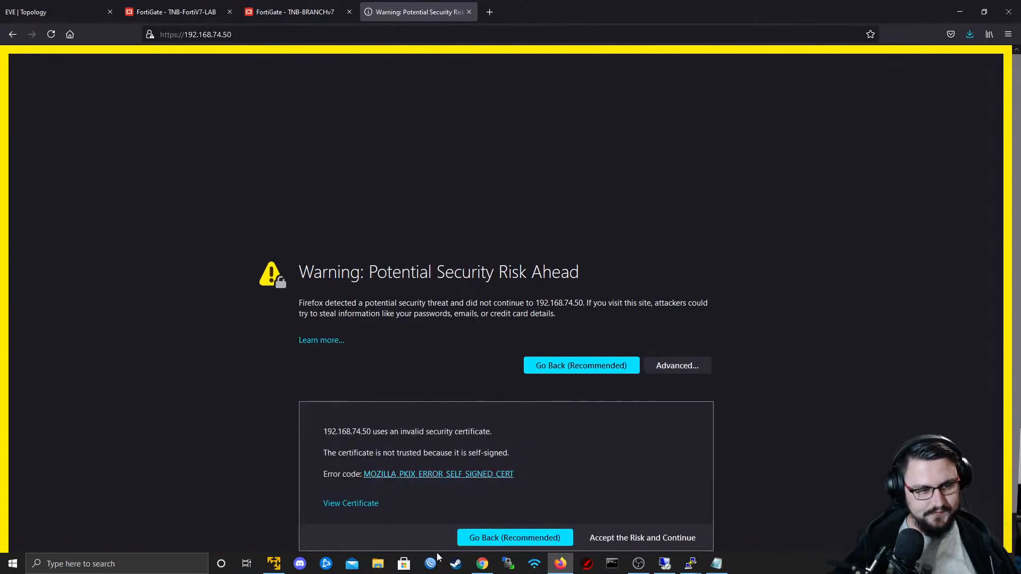
left_click(657, 509)
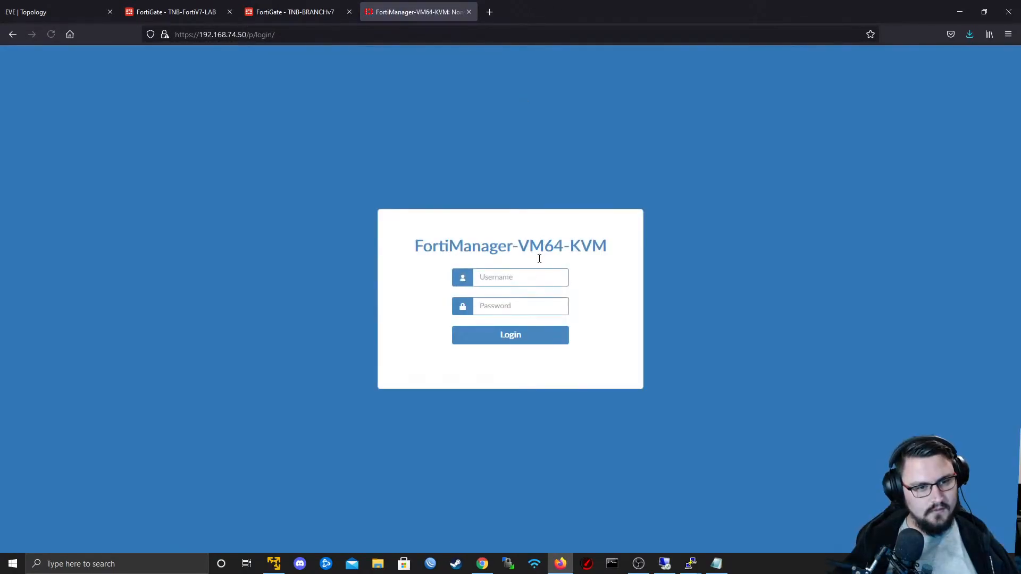
- Log in to FortiManager as admin with the account password without saving the login, and open Device Manager
type("adm***")
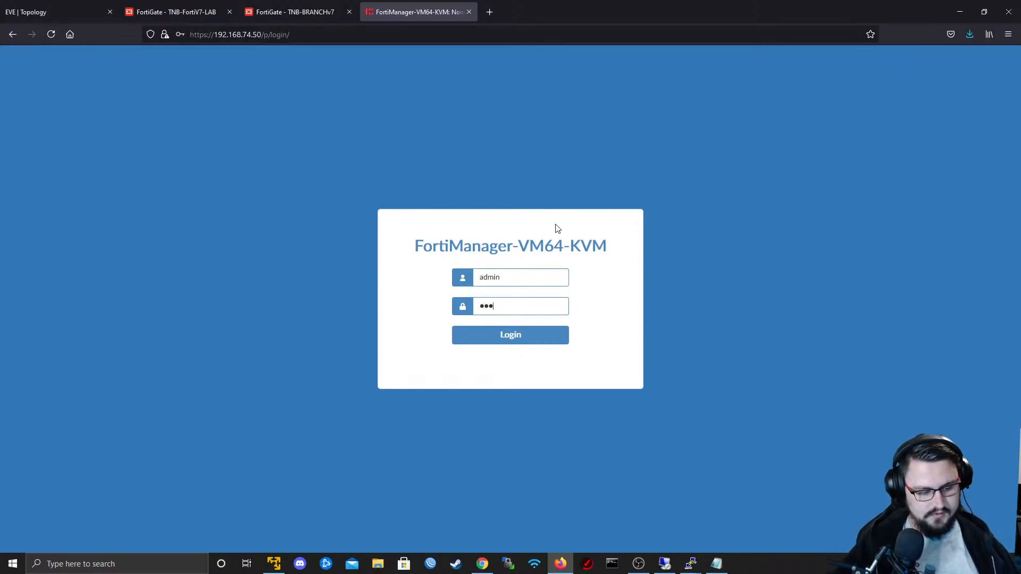
key("Return")
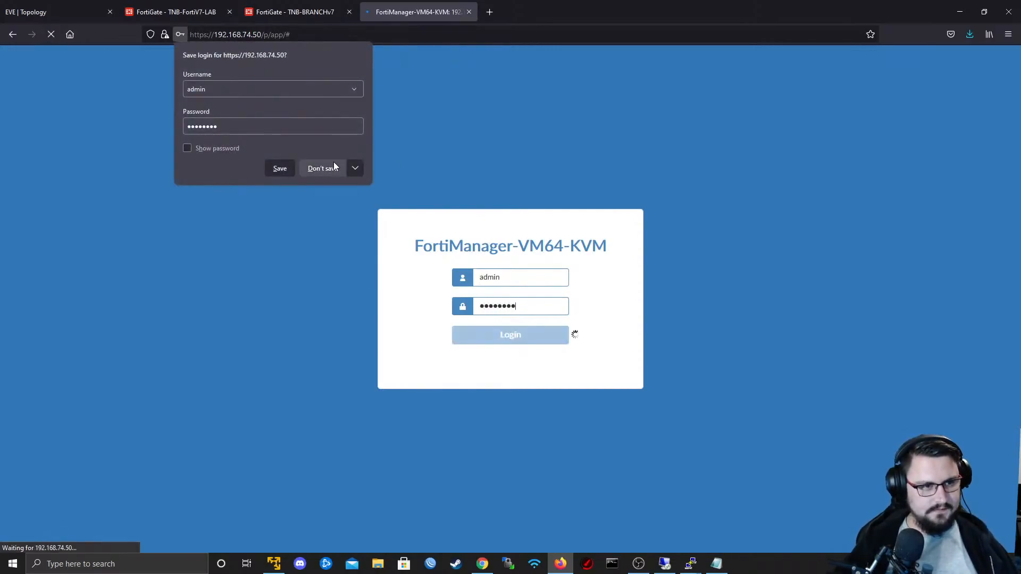
left_click(333, 163)
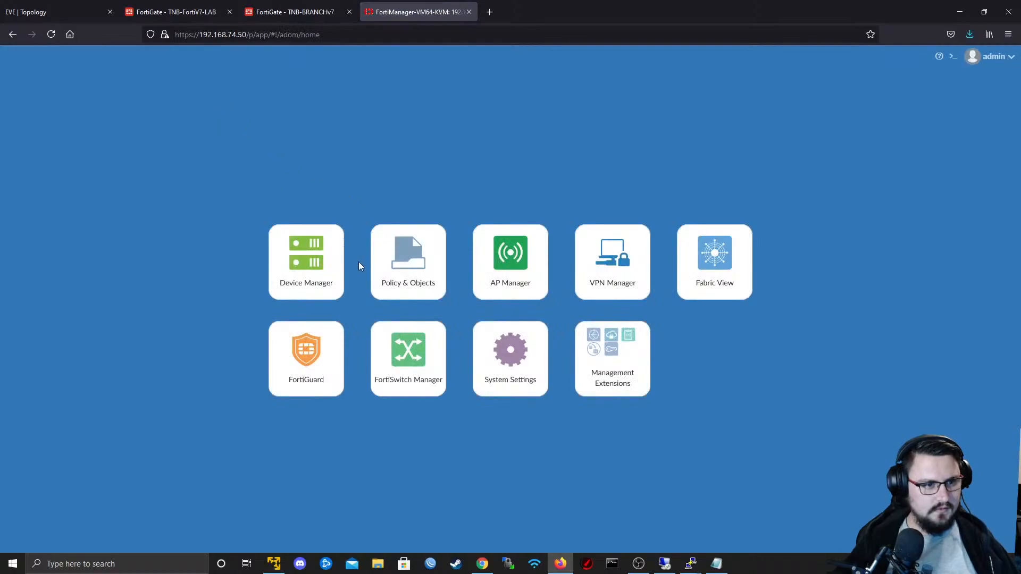
left_click(325, 239)
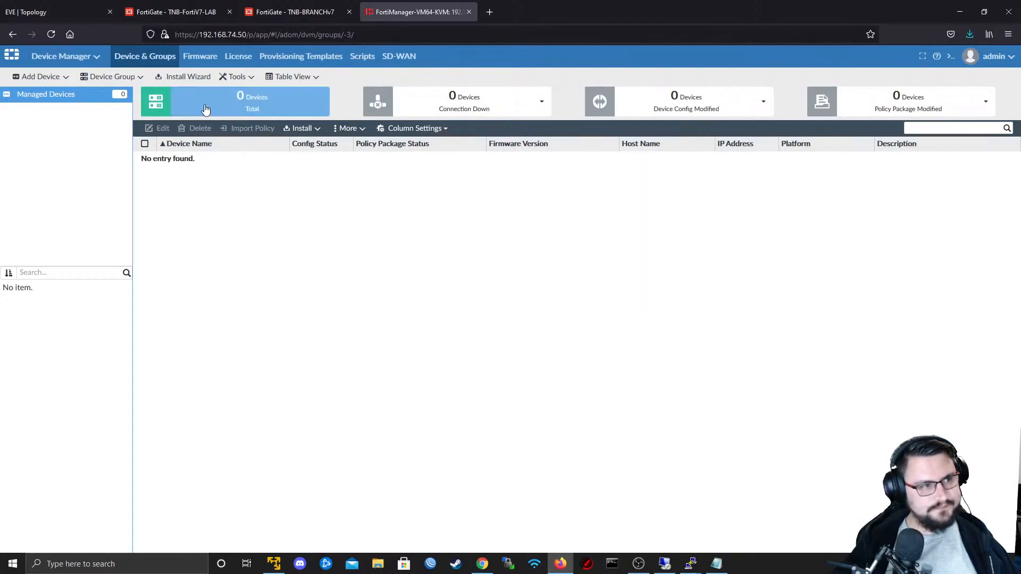
- Try to add a device by discovering 192.168.74.88 with user name admin and its account password, and cancel the wizard
left_click(38, 76)
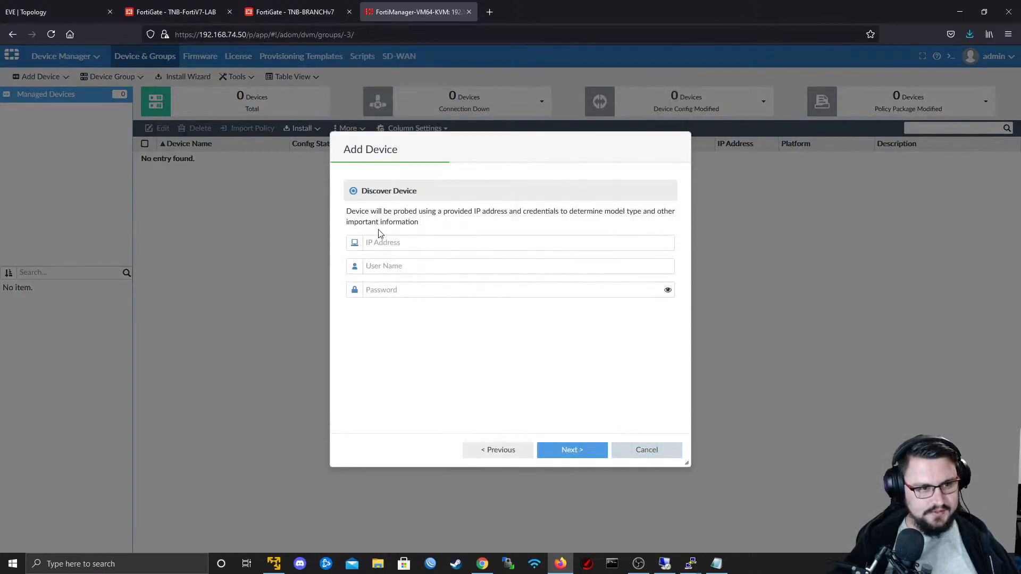
left_click(378, 241)
type("192.168.74.8")
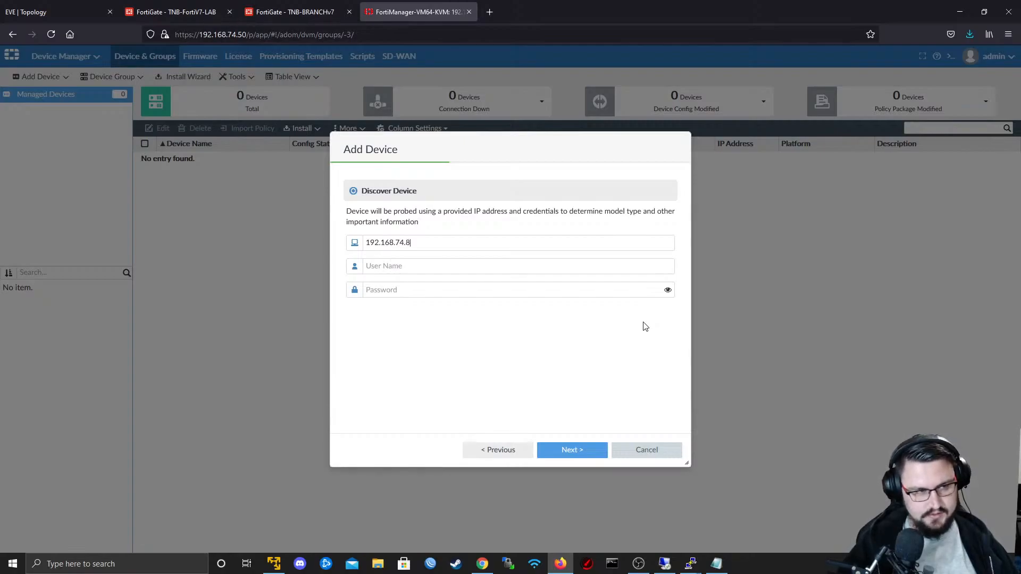
type("admin")
key("Tab")
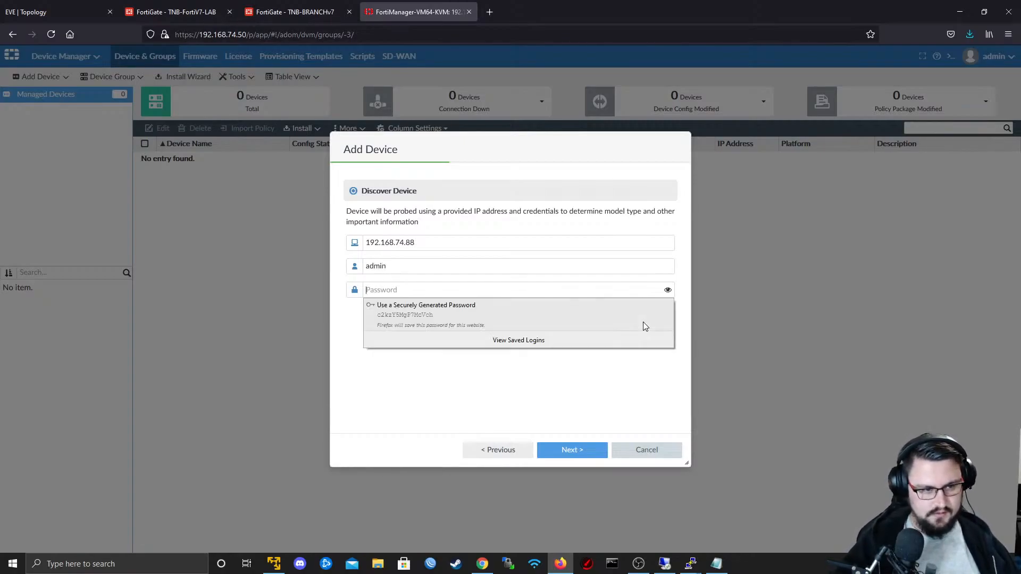
type("a")
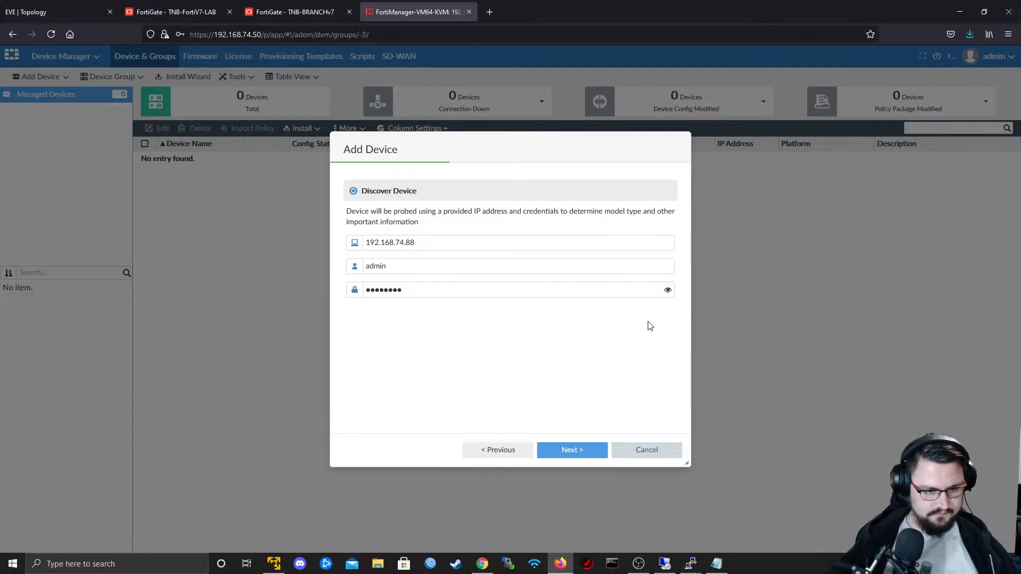
left_click(570, 449)
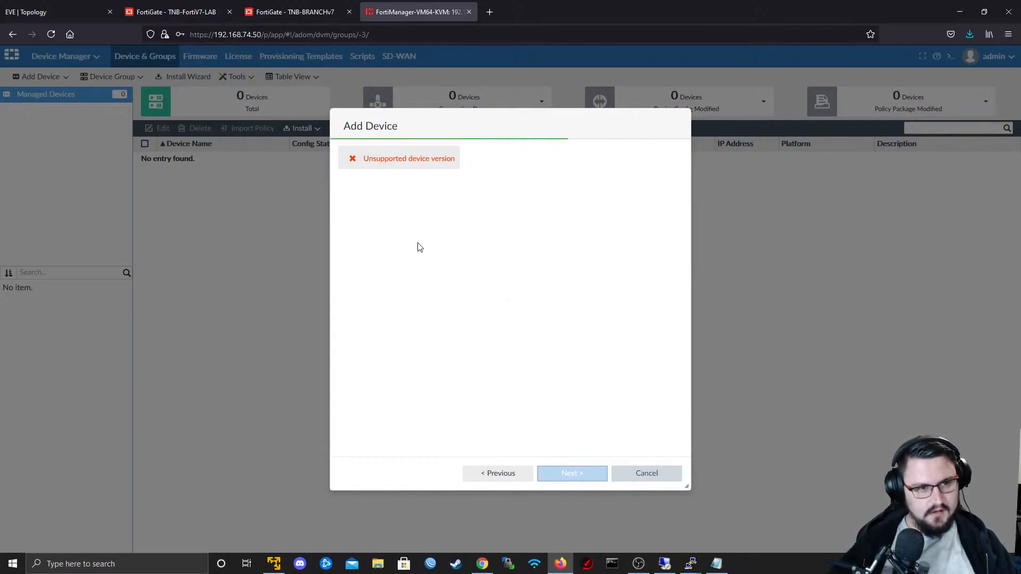
left_click(498, 475)
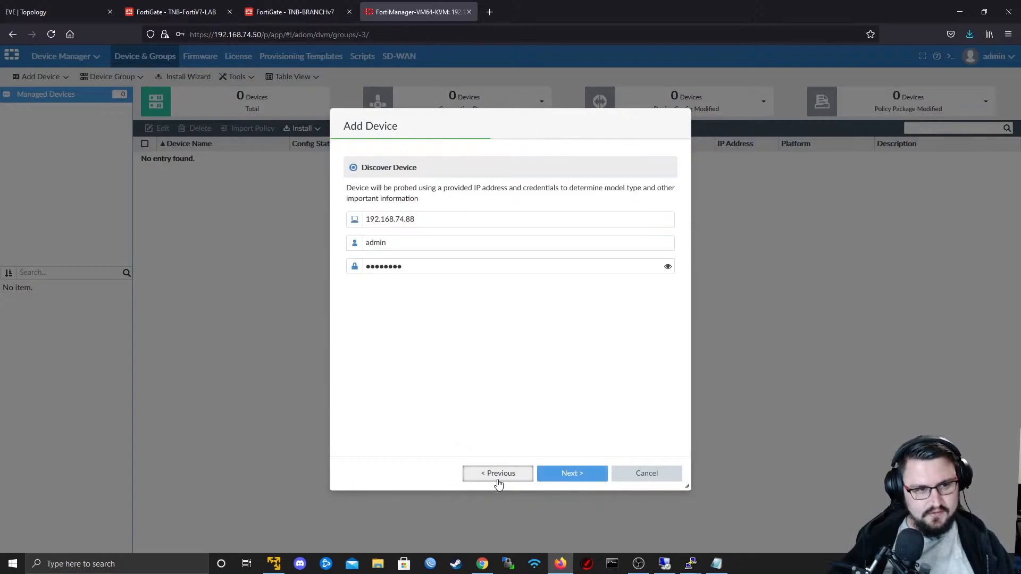
left_click(662, 477)
left_click(325, 168)
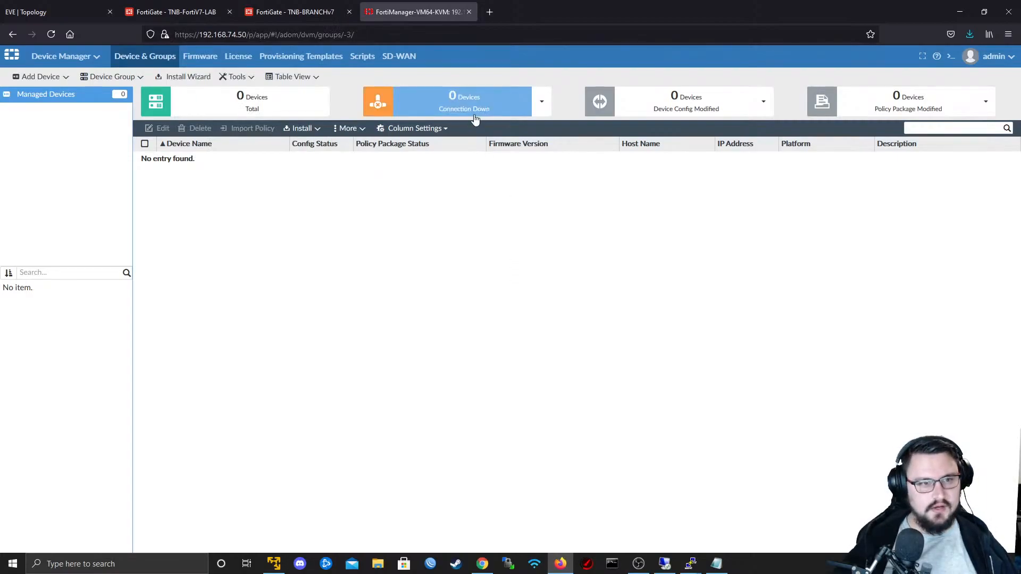
- Search the web in a new browser tab for "FortiGate VM unable to import to FortiManager" and look through the results
left_click(489, 12)
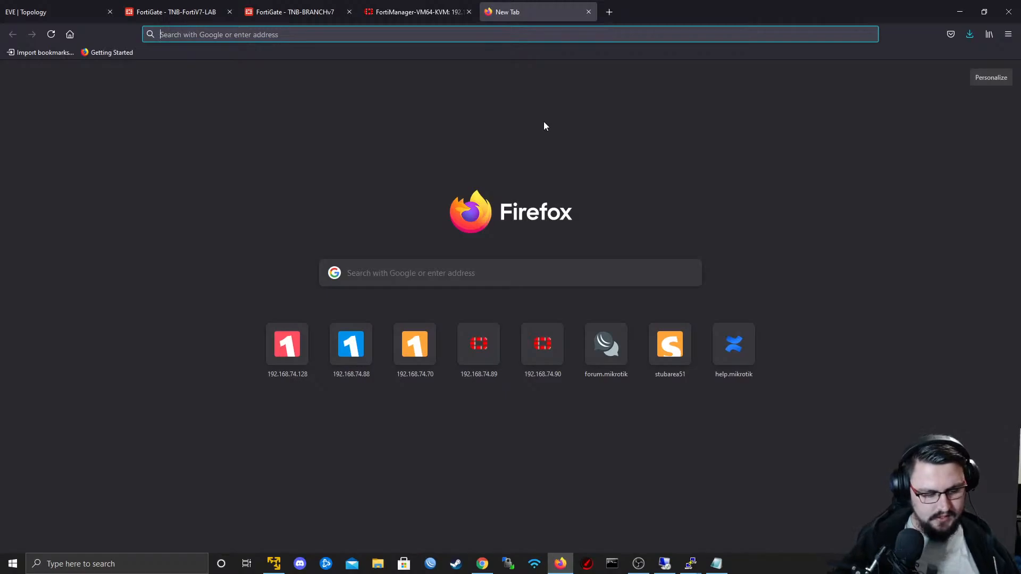
type("FortiGate VM ")
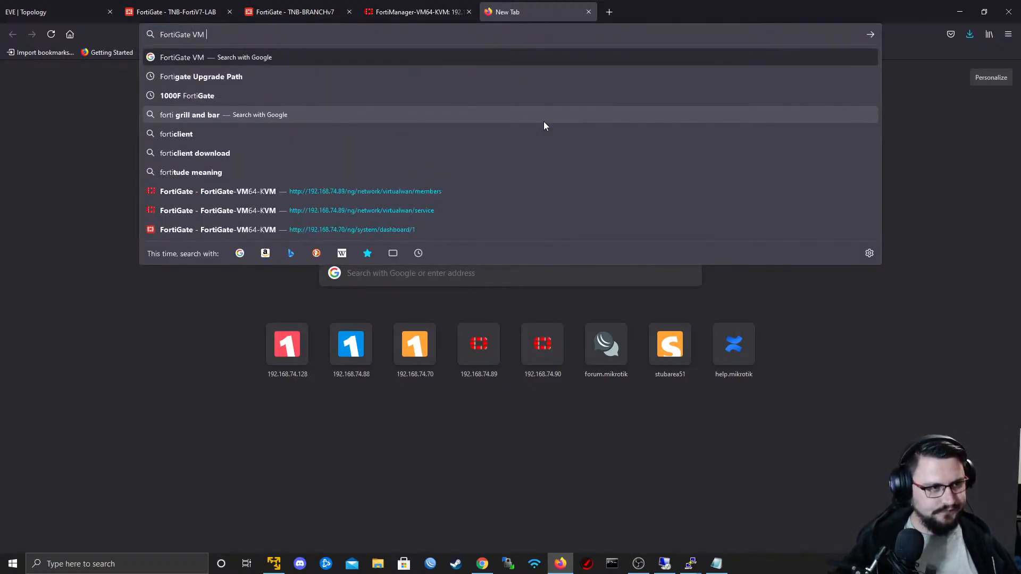
type("unable to import to")
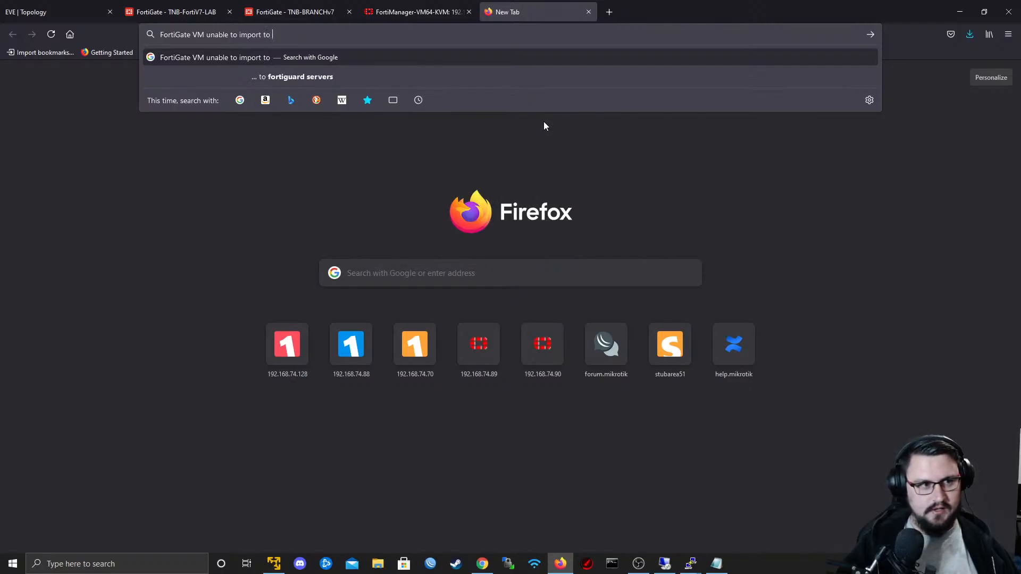
type(" FortiManager")
key("Return")
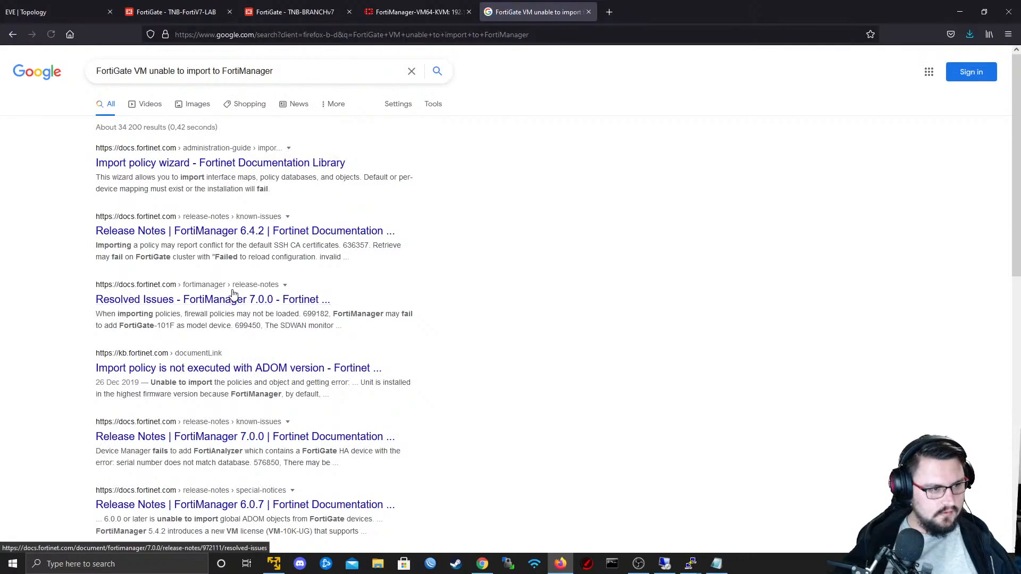
scroll(233, 294, "down", 2)
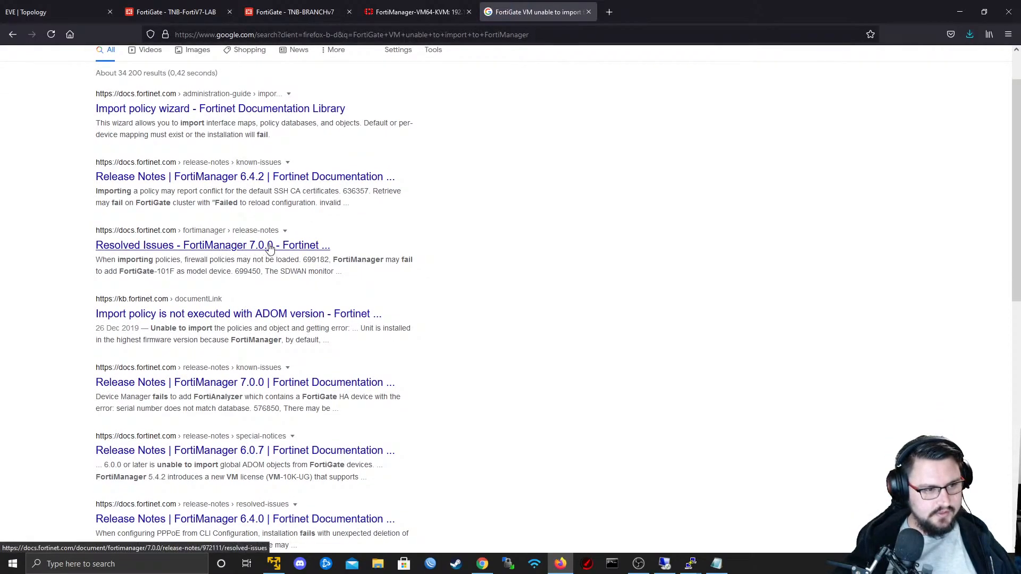
scroll(263, 278, "down", 5)
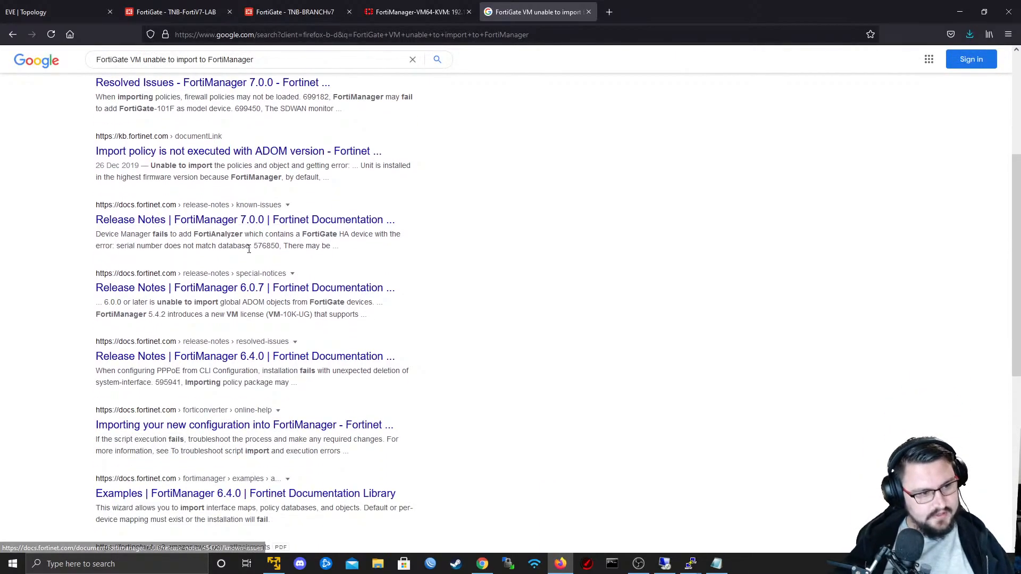
scroll(245, 308, "down", 2)
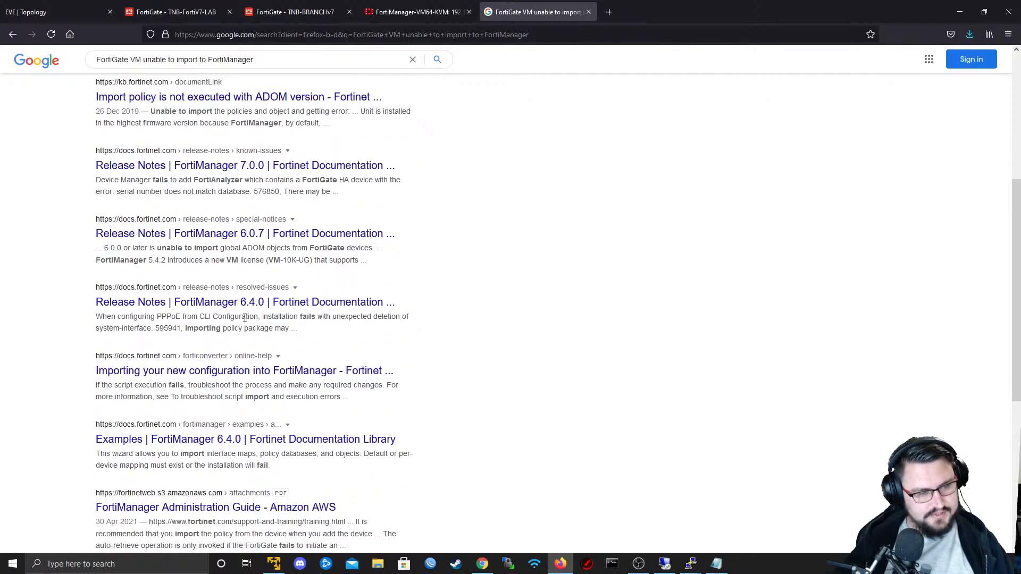
scroll(245, 318, "down", 8)
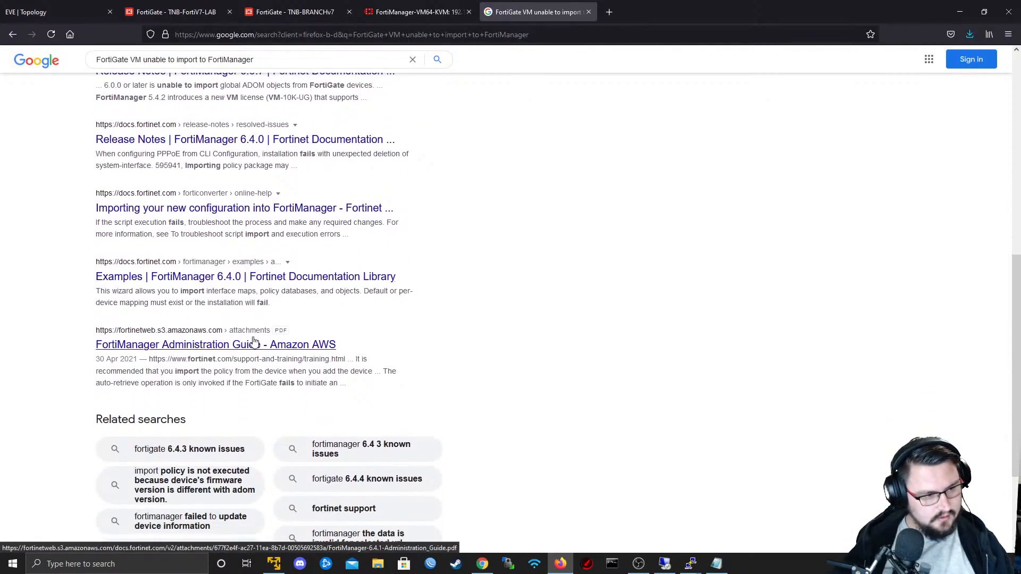
- Look through the rest of the first page of search results, then open and scan results page 2
scroll(261, 362, "down", 1)
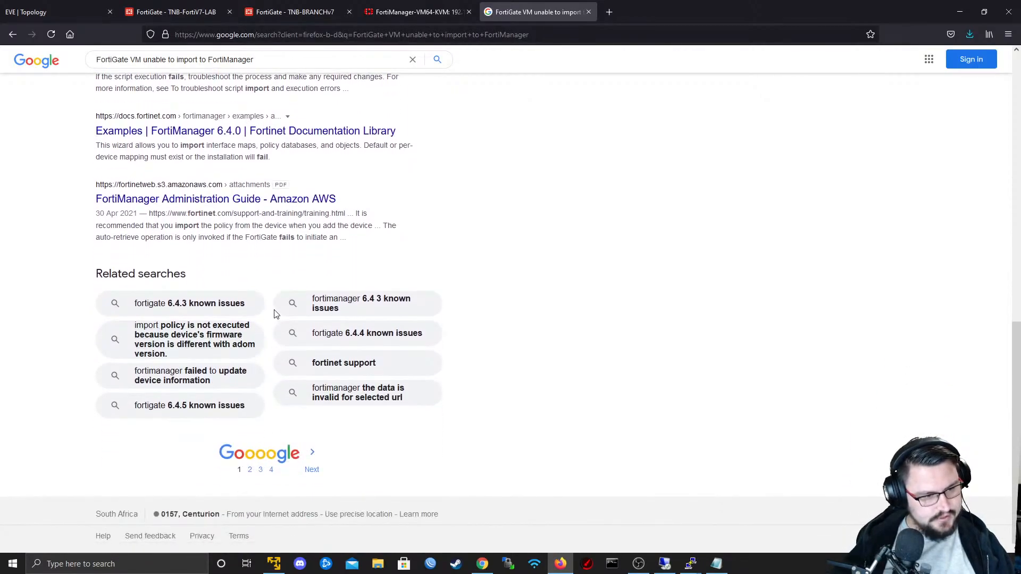
scroll(275, 314, "up", 15)
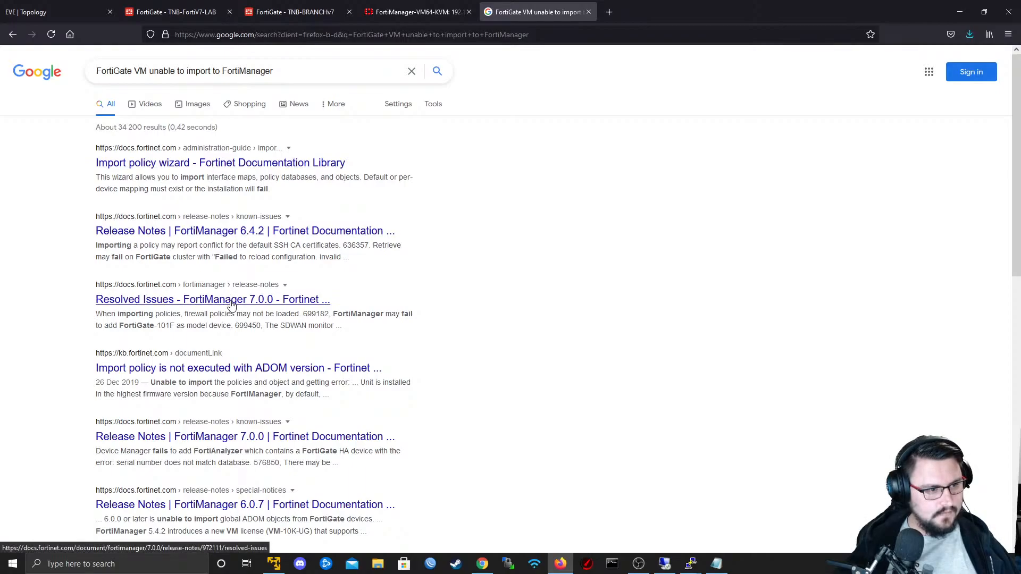
scroll(261, 373, "down", 15)
left_click(250, 507)
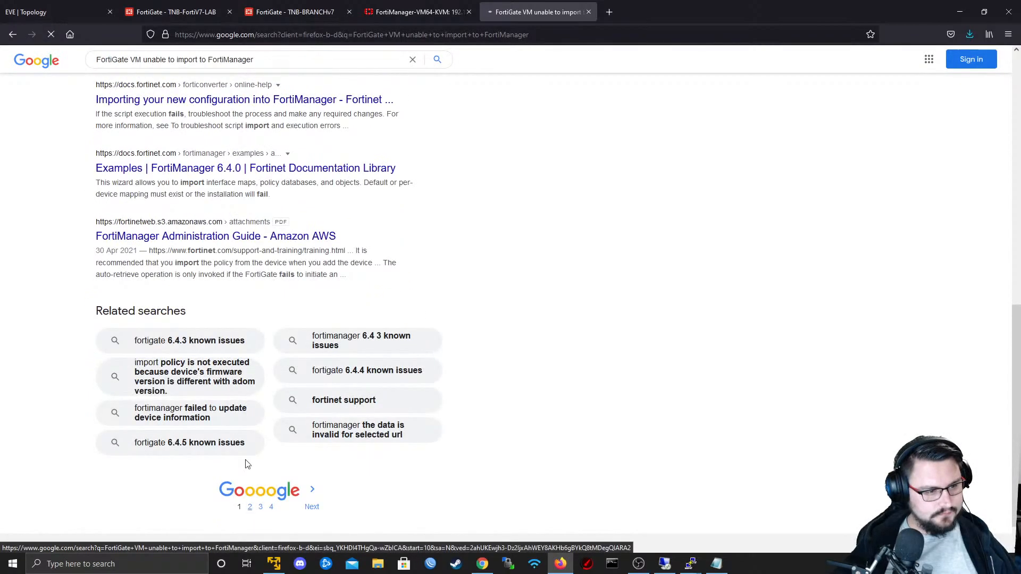
scroll(260, 260, "down", 2)
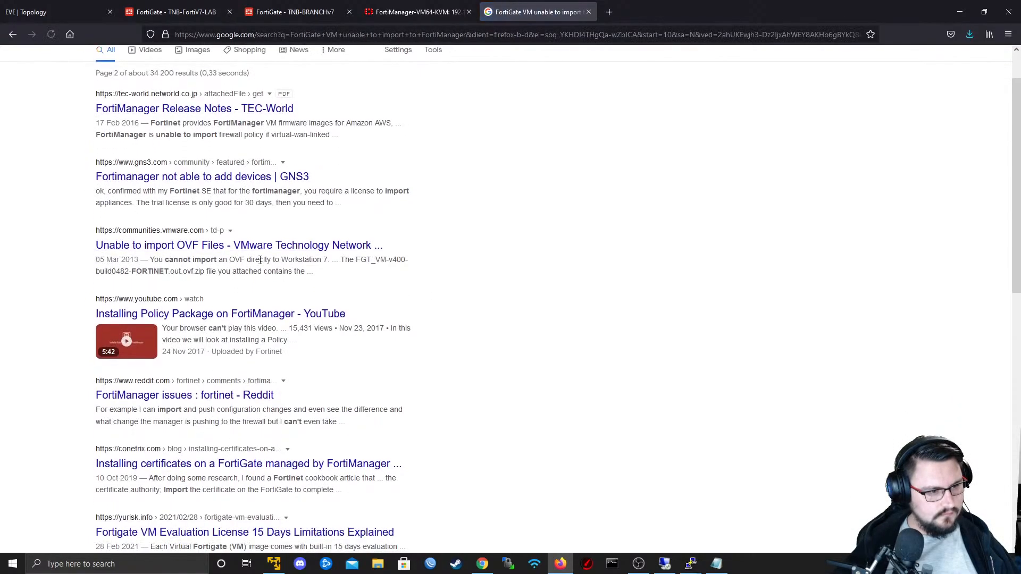
scroll(261, 259, "down", 3)
scroll(245, 239, "down", 2)
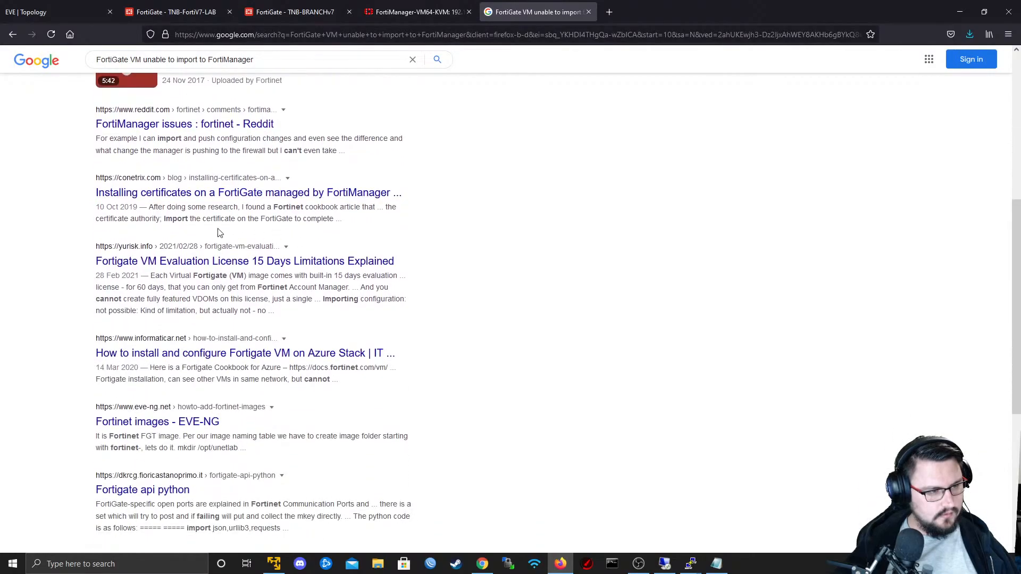
- Open the Reddit result "FortiManager issues : fortinet" in a new tab and skim the post and its comments
middle_click(269, 125)
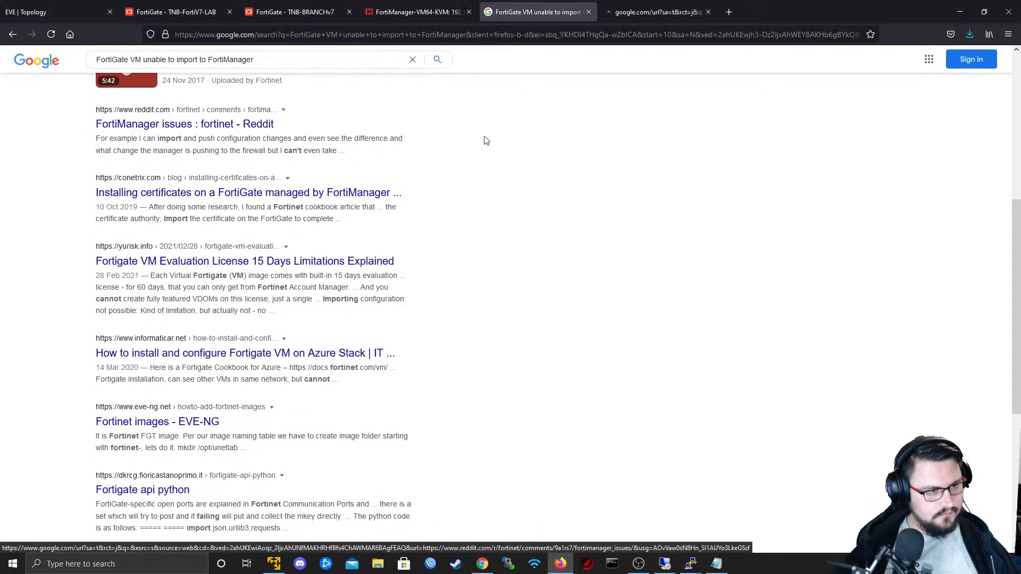
left_click(659, 12)
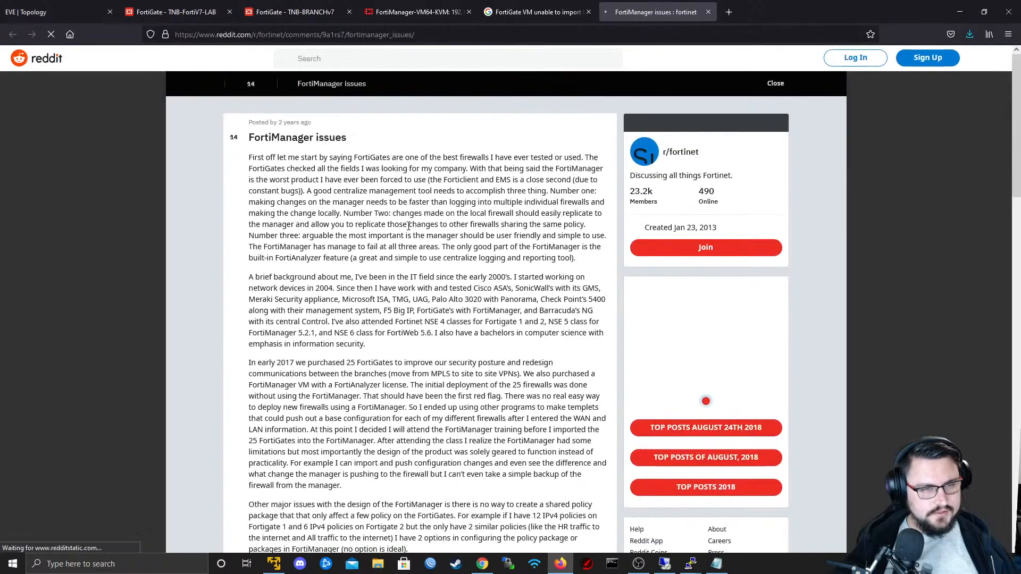
scroll(471, 223, "down", 10)
scroll(471, 224, "down", 5)
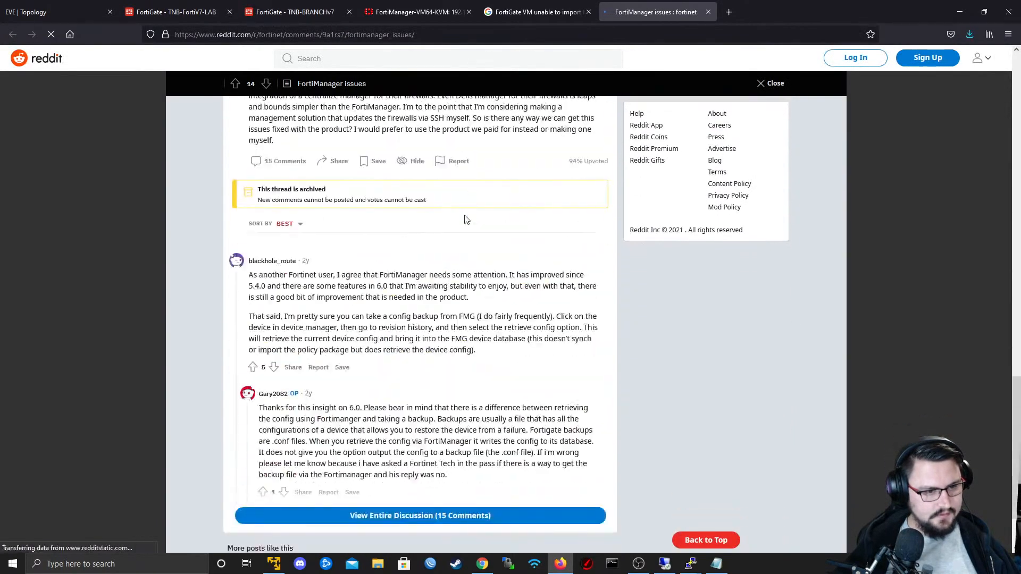
scroll(462, 218, "down", 2)
- Return to the Google results and review the page 2 entries about adding devices to FortiManager and evaluation license limits
left_click(544, 3)
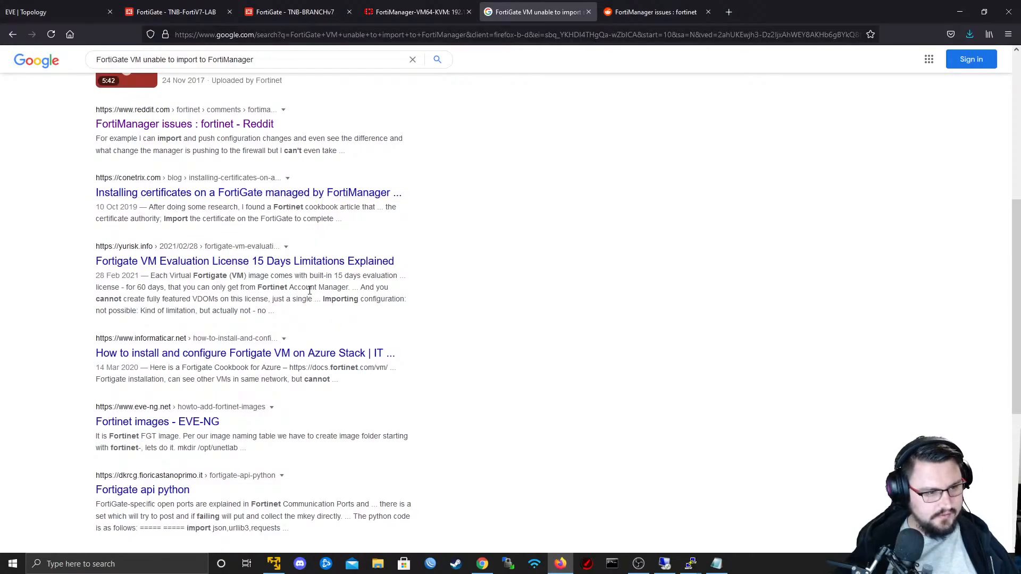
scroll(310, 292, "up", 1)
scroll(284, 340, "up", 2)
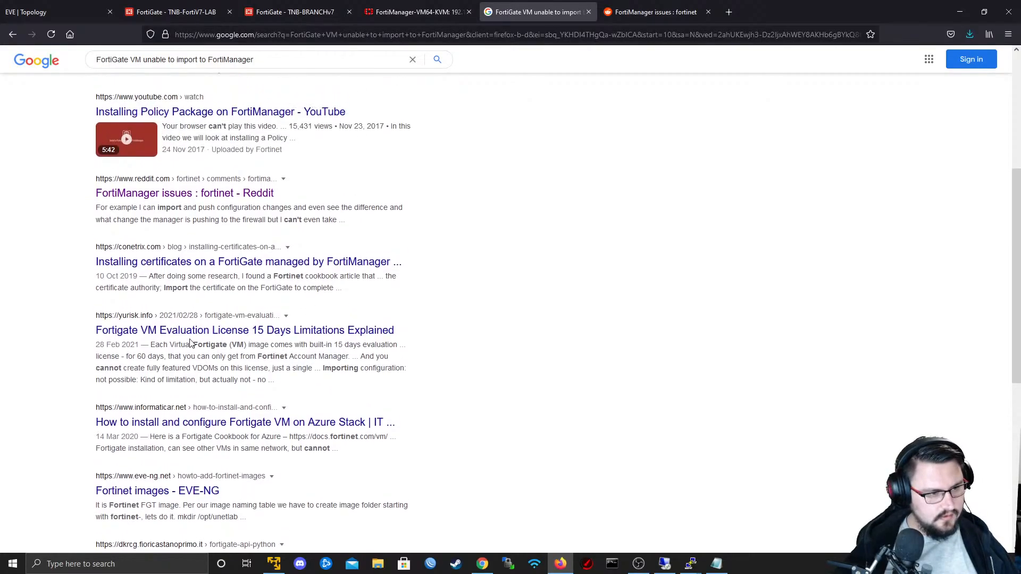
scroll(207, 338, "up", 2)
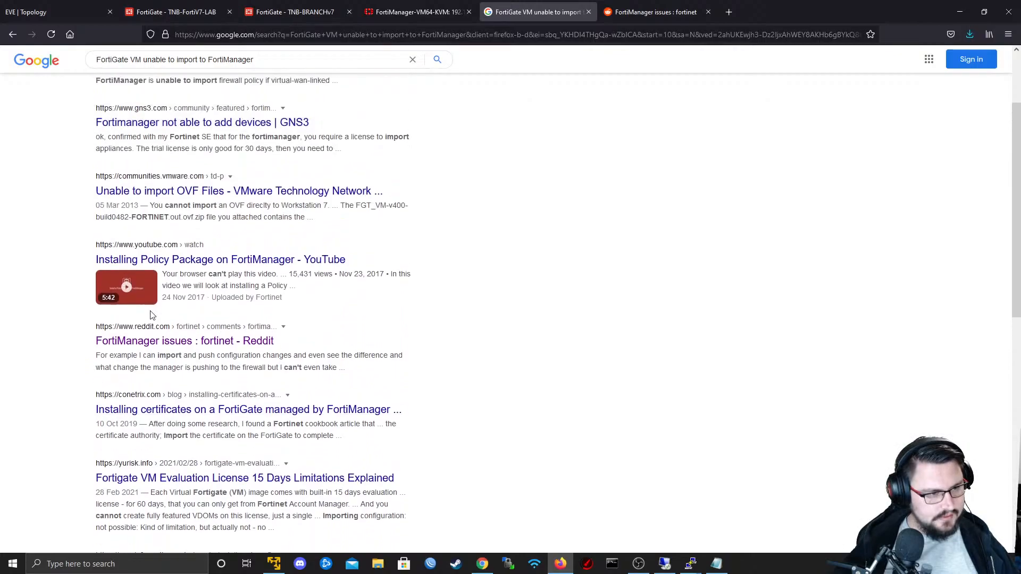
scroll(286, 253, "up", 1)
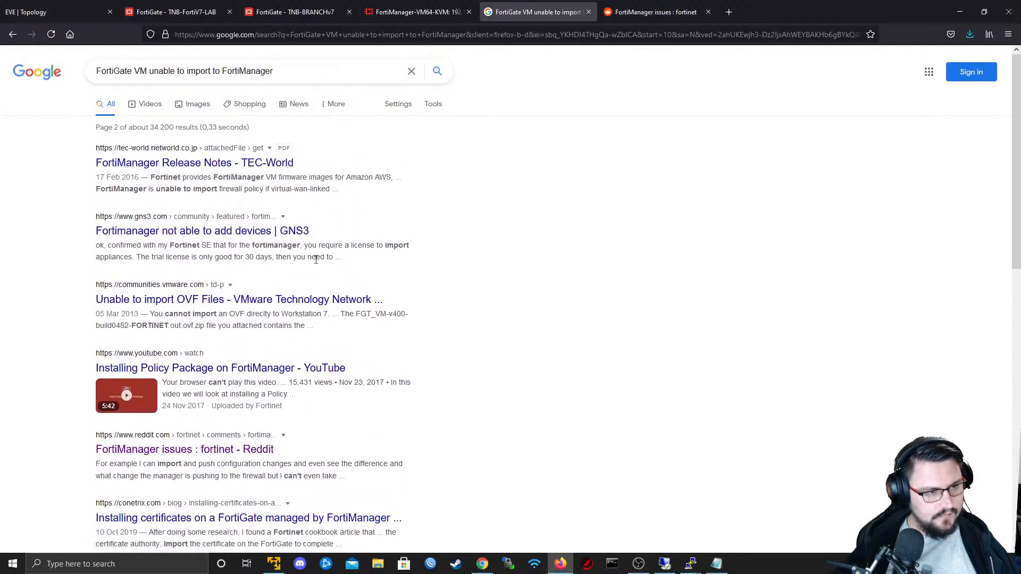
scroll(261, 199, "down", 9)
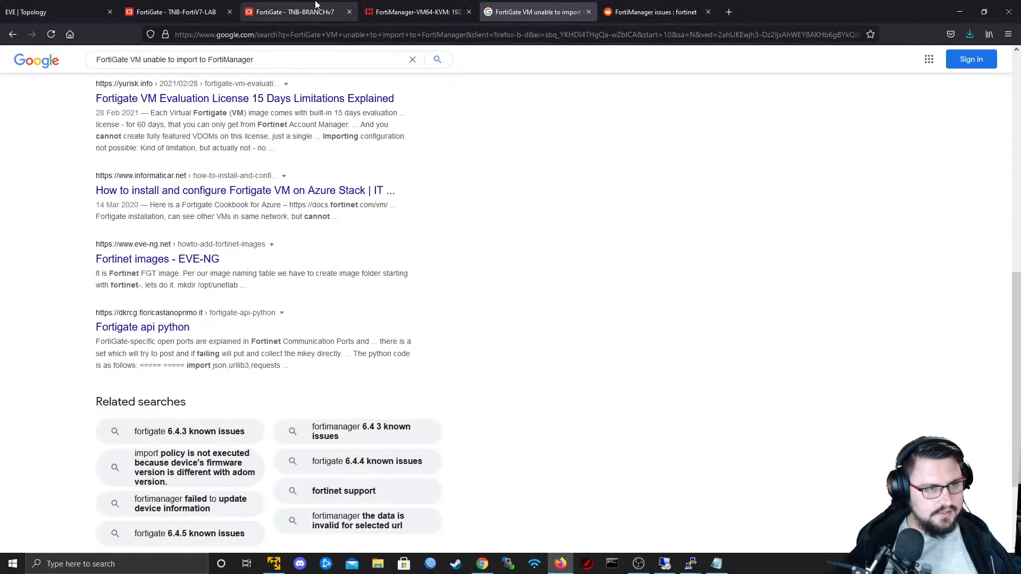
- Open the CLI console on the TNB-FortiV7-LAB FortiGate and enter config system global
left_click(167, 12)
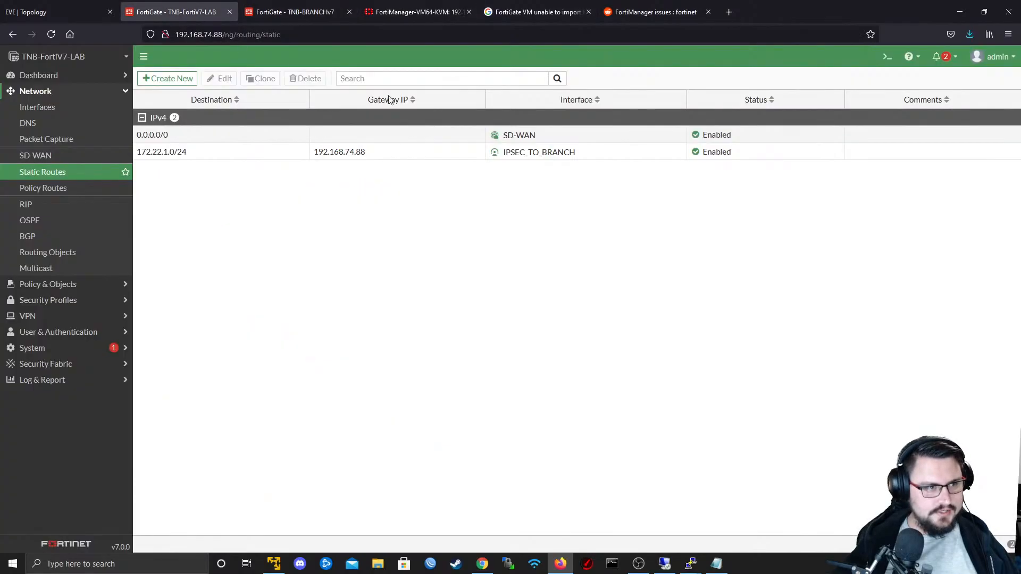
left_click(890, 60)
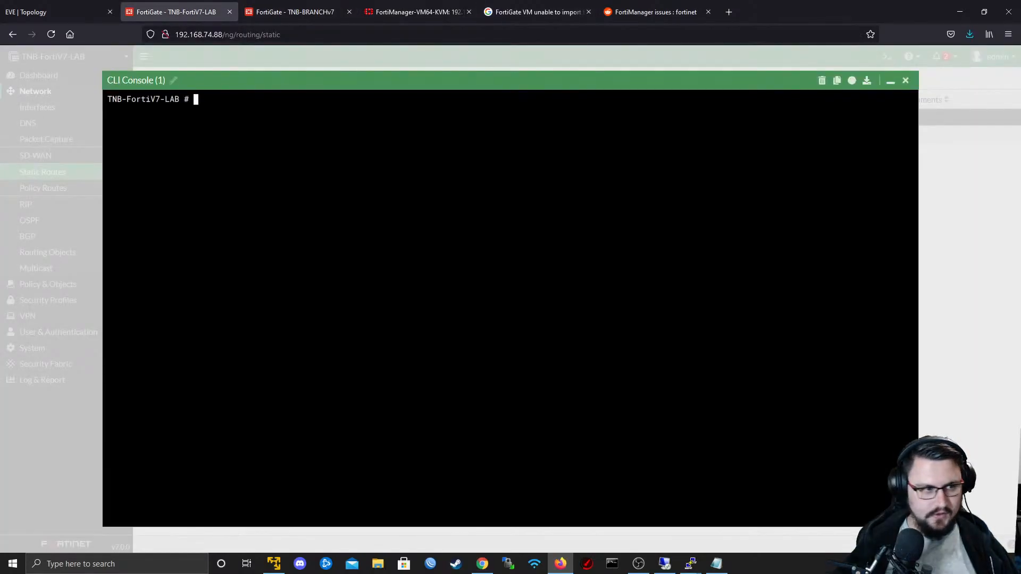
key("Return")
key("Return")
type("config ")
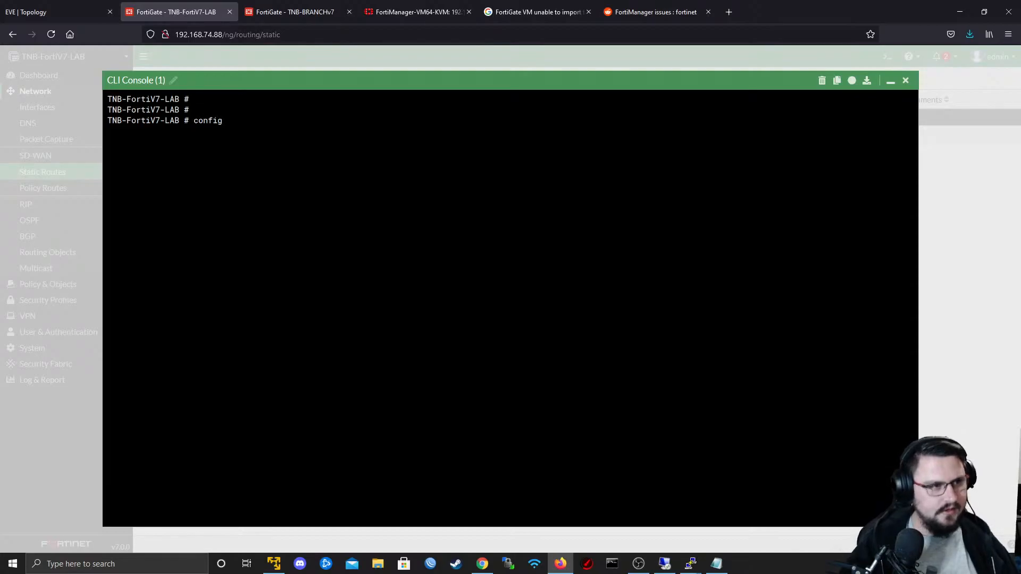
type("system global")
key("Return")
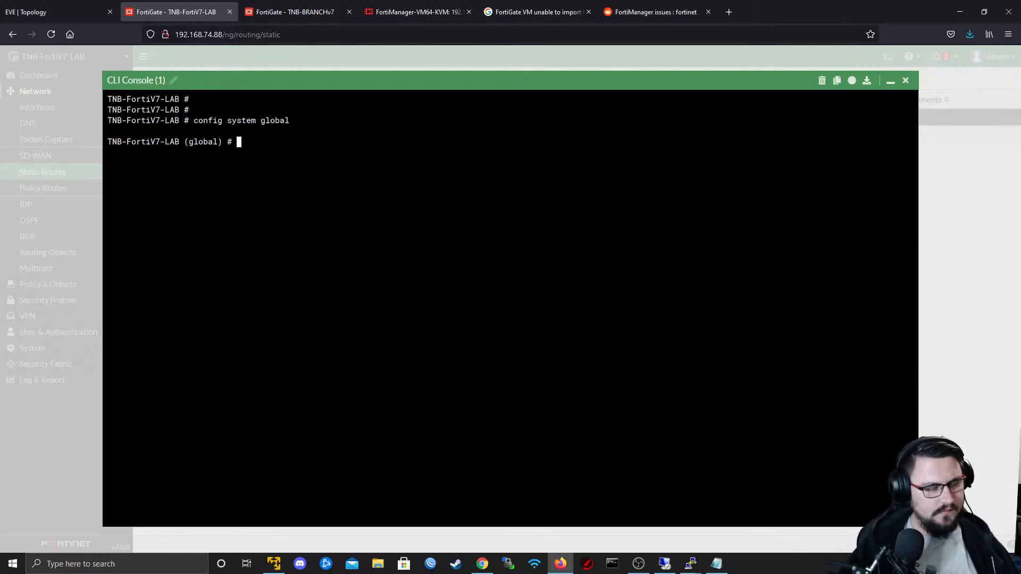
- List the available set options in the global configuration and look through their descriptions
type("set")
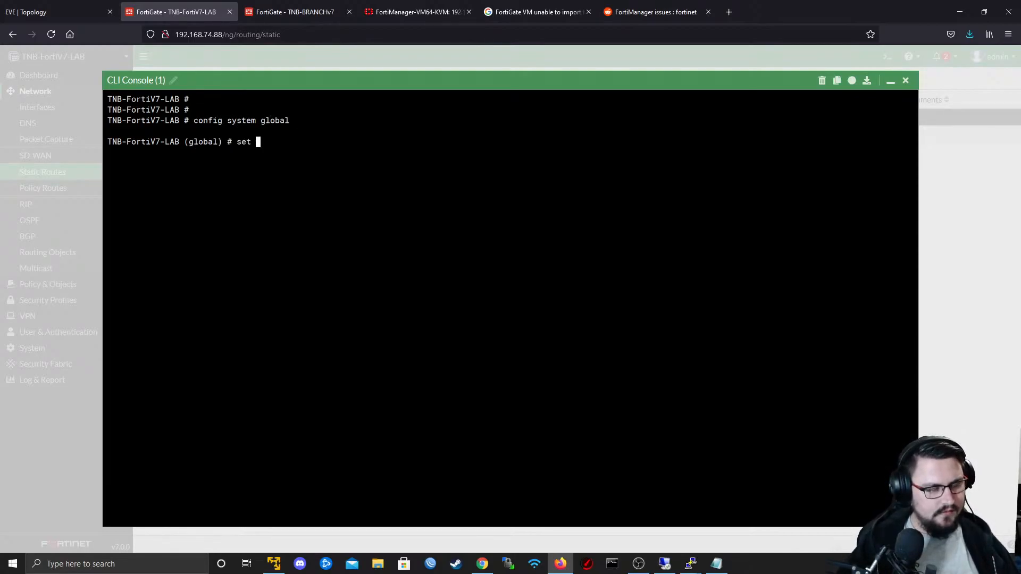
key("question")
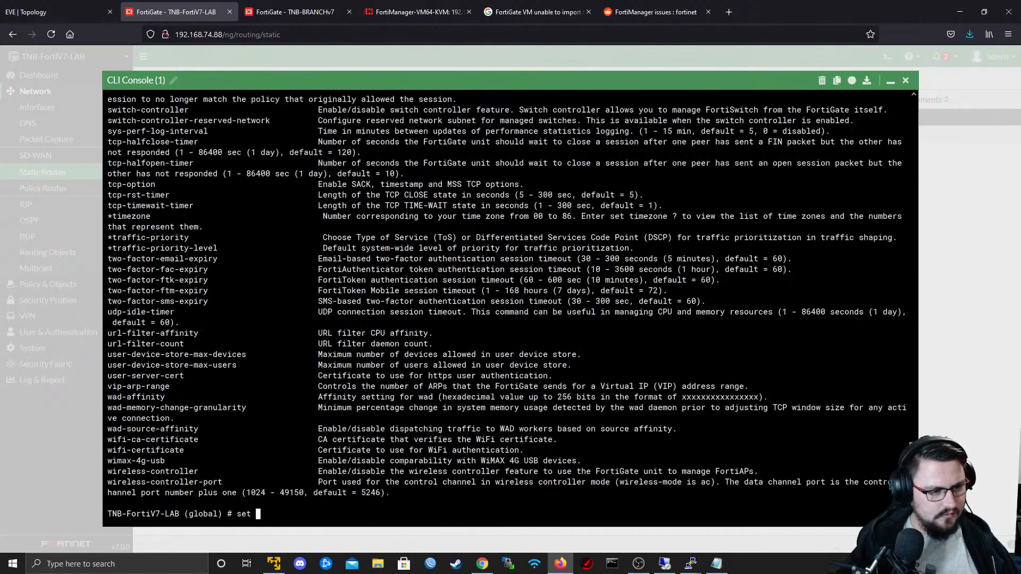
key("BackSpace")
key("BackSpace")
key("Tab")
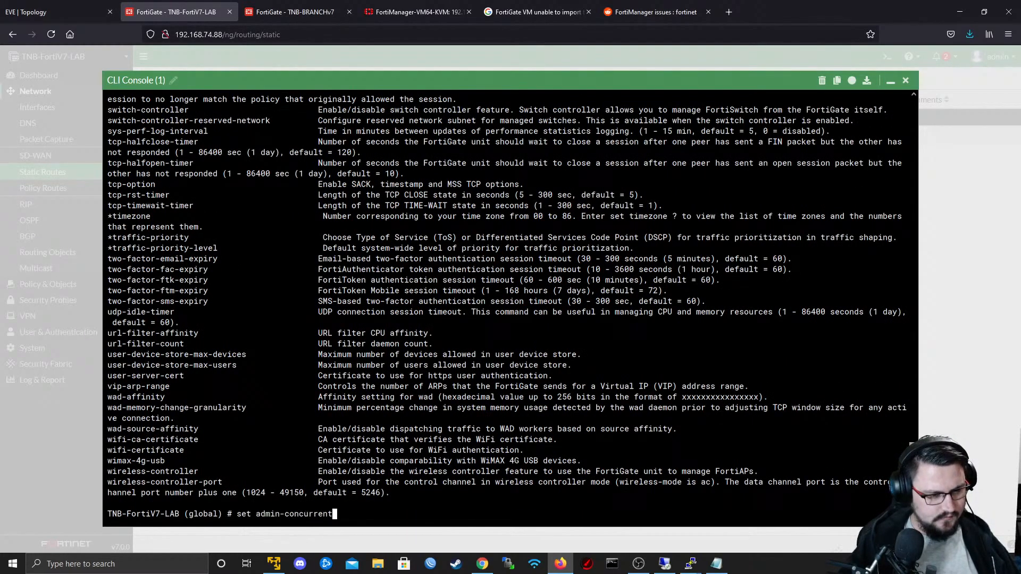
key("BackSpace")
key("BackSpace")
key("BackSpace")
key("BackSpace")
key("BackSpace")
key("BackSpace")
key("BackSpace")
key("BackSpace")
key("BackSpace")
key("BackSpace")
key("BackSpace")
key("BackSpace")
key("BackSpace")
key("BackSpace")
key("BackSpace")
key("BackSpace")
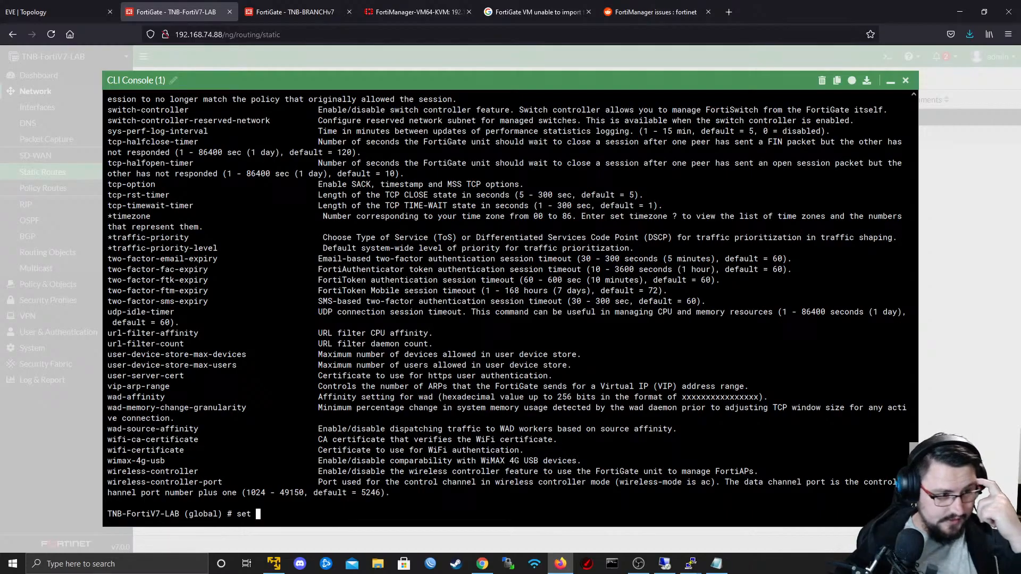
scroll(377, 259, "up", 15)
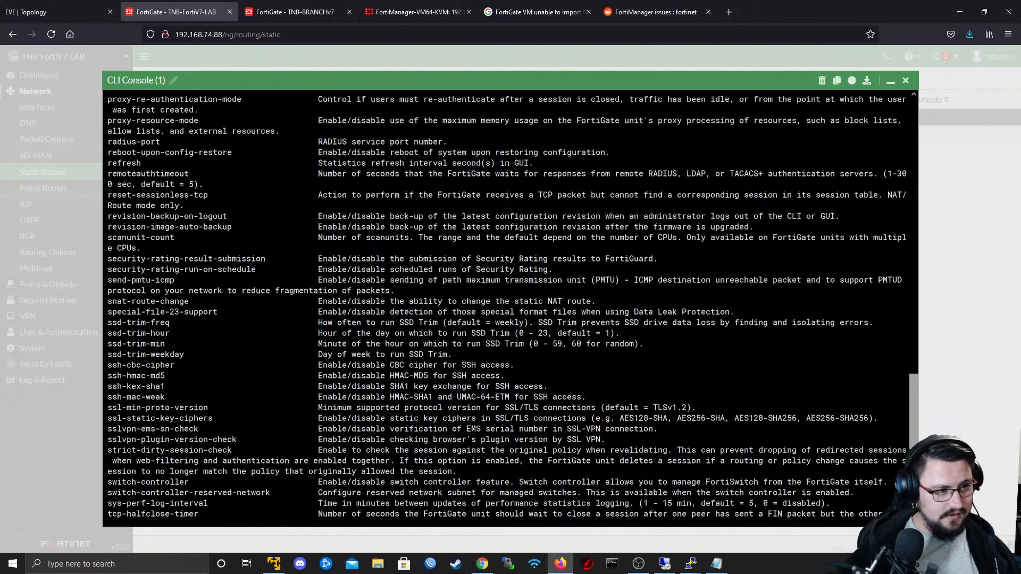
scroll(376, 259, "up", 5)
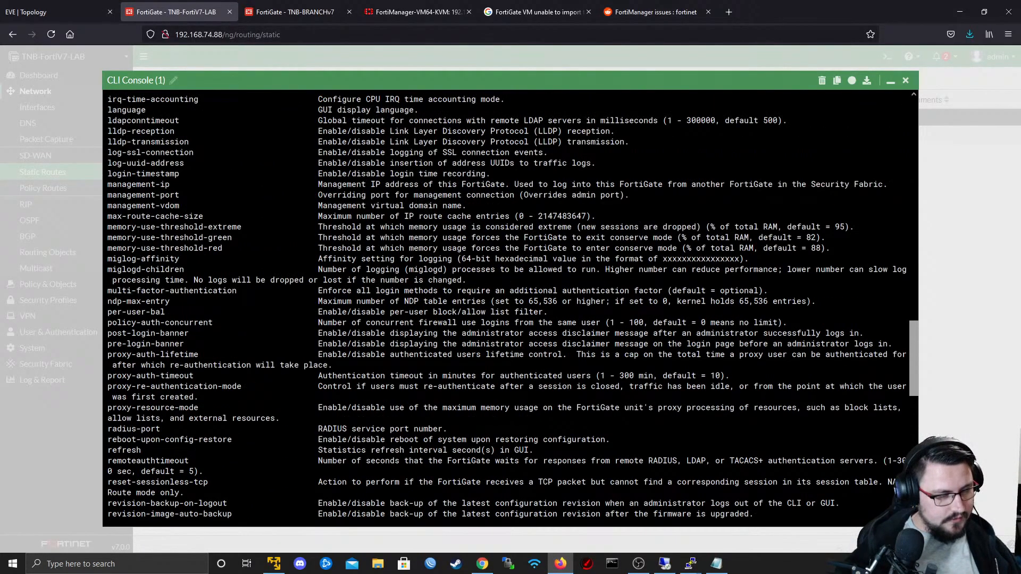
scroll(377, 260, "down", 17)
type("t")
key("Tab")
key("Tab")
key("Tab")
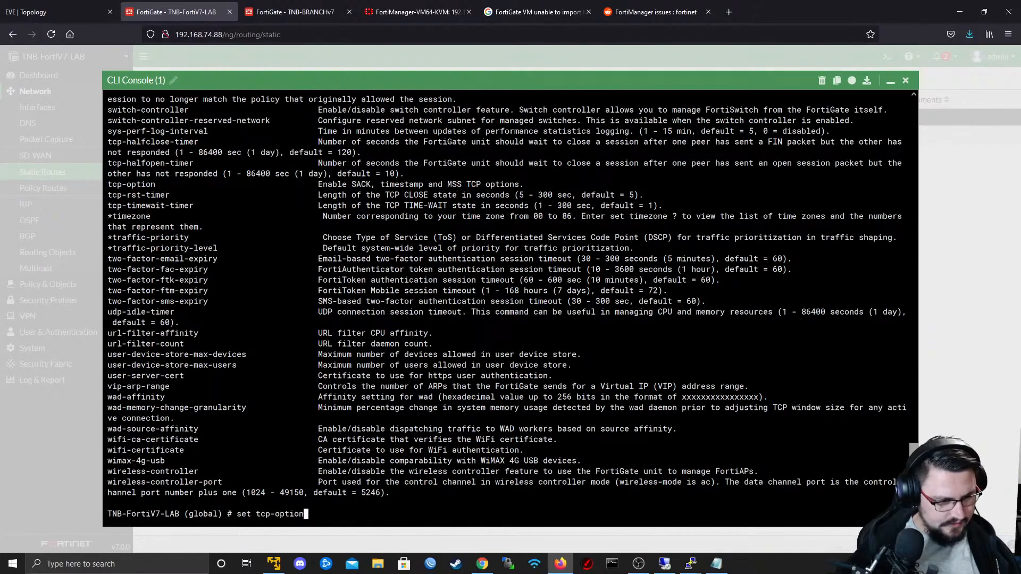
key("Tab")
key("Tab")
key("Tab")
key("Tab")
key("Tab")
key("Tab")
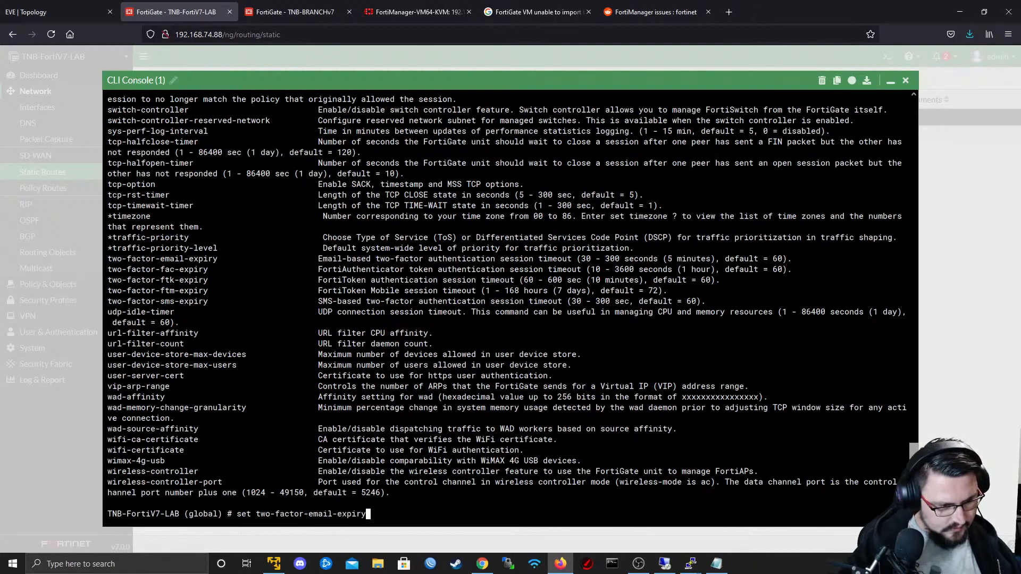
key("Tab")
type("tl")
key("BackSpace")
key("Tab")
key("BackSpace")
- Find the admin HTTPS SSL version option, list its allowed values, and run set admin-https-ssl-versions tlsv1-1
key("Tab")
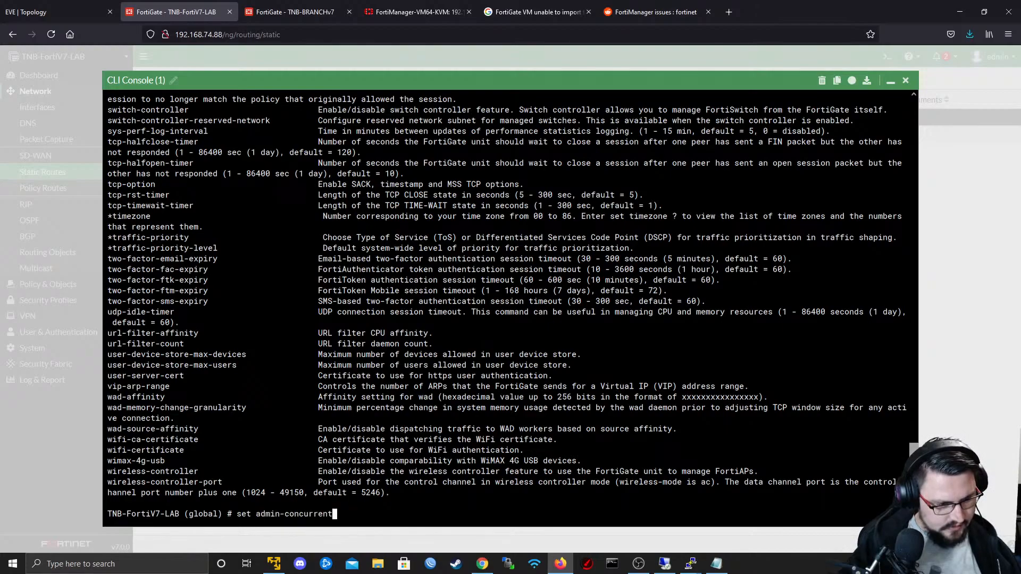
key("BackSpace")
key("Tab")
key("Tab")
key("Tab")
key("Tab")
key("Tab")
key("Tab")
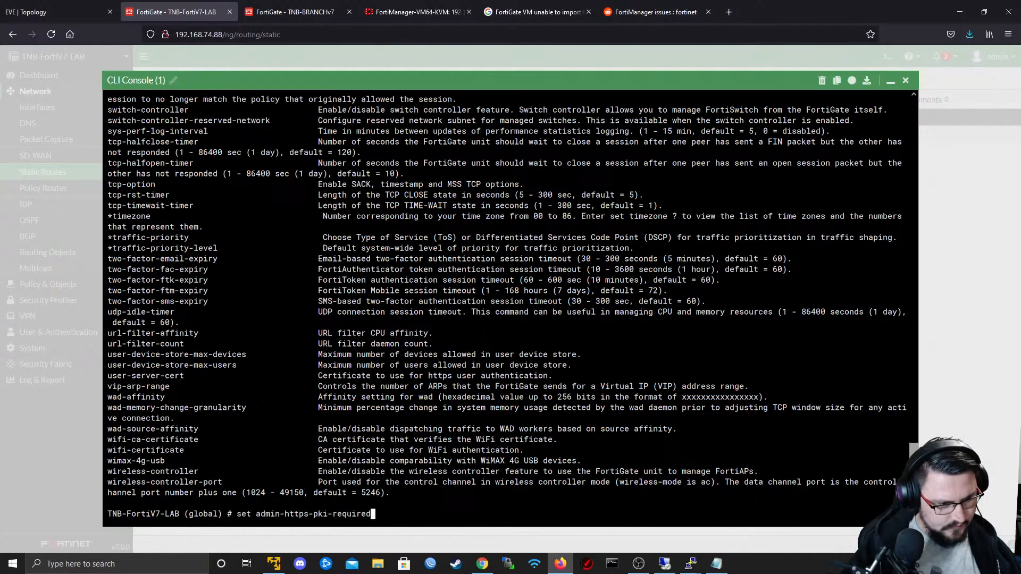
key("Tab")
key("Tab")
key("Tab")
key("Tab")
key("Tab")
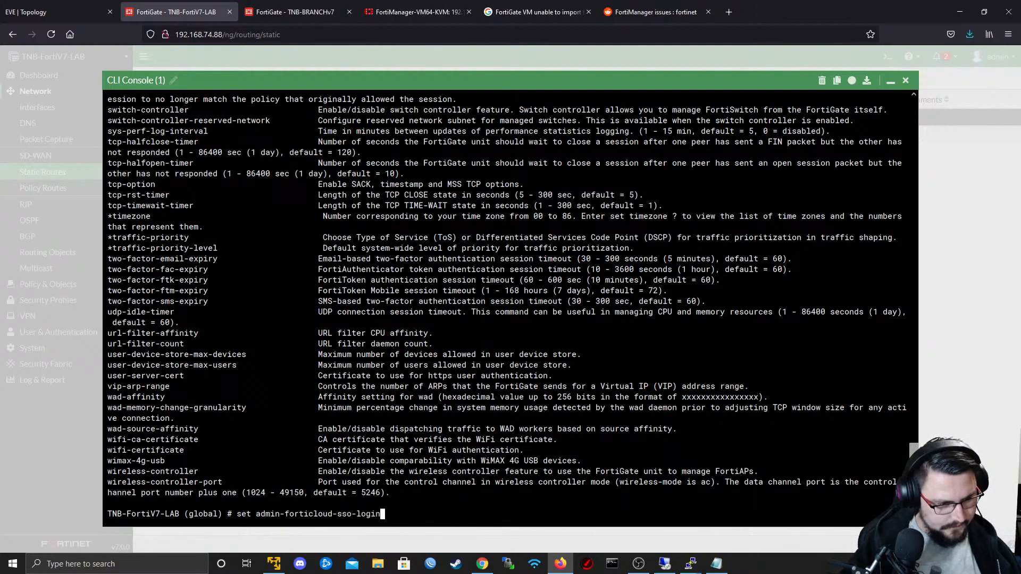
key("Tab")
key("Tab")
key("Tab")
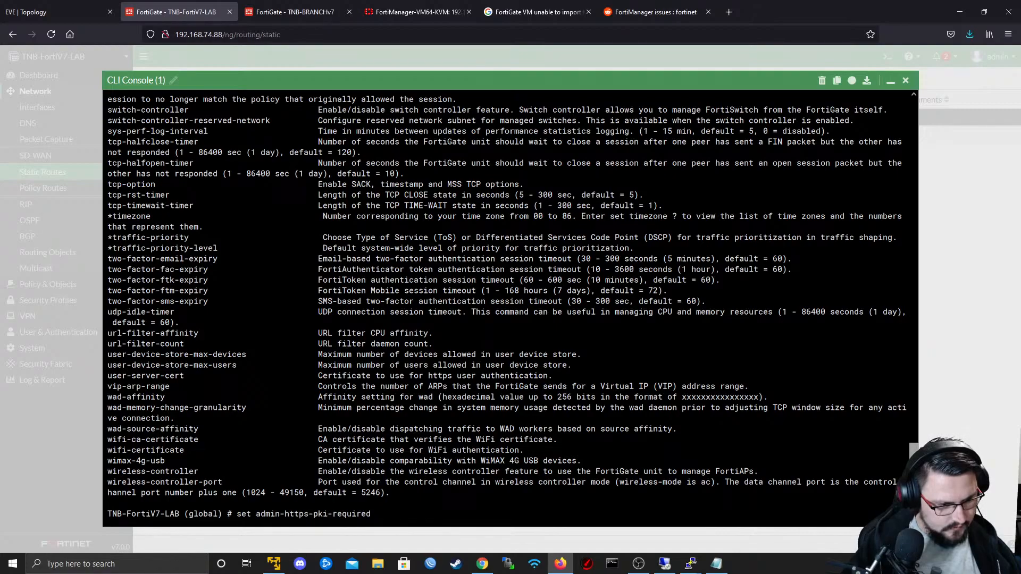
key("Tab")
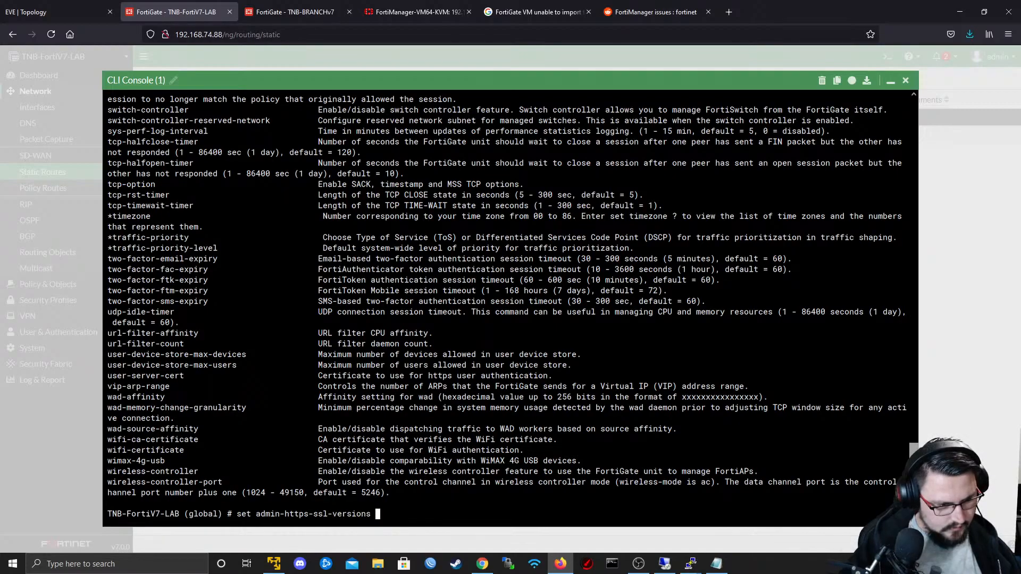
key("question")
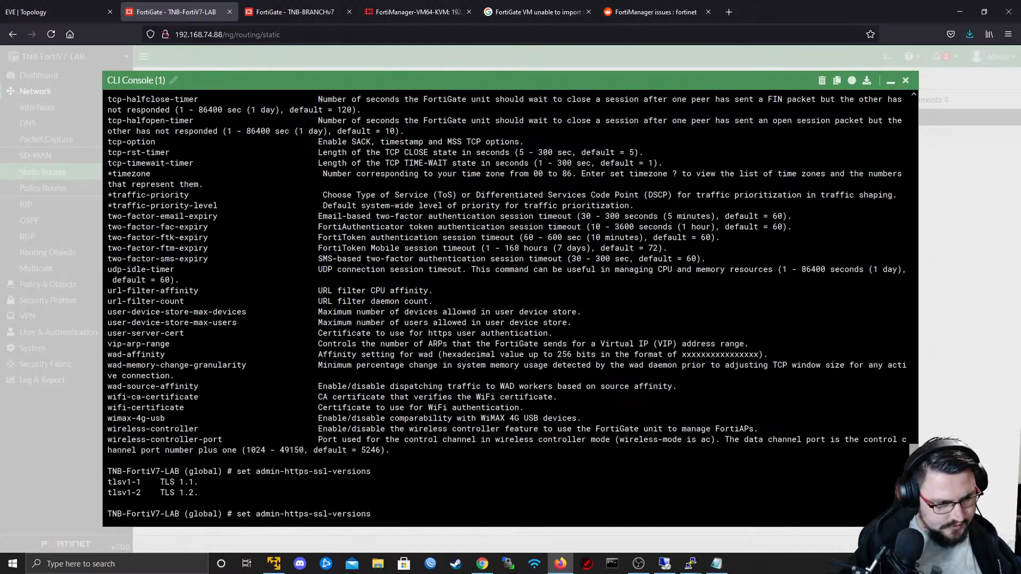
type("t")
key("Tab")
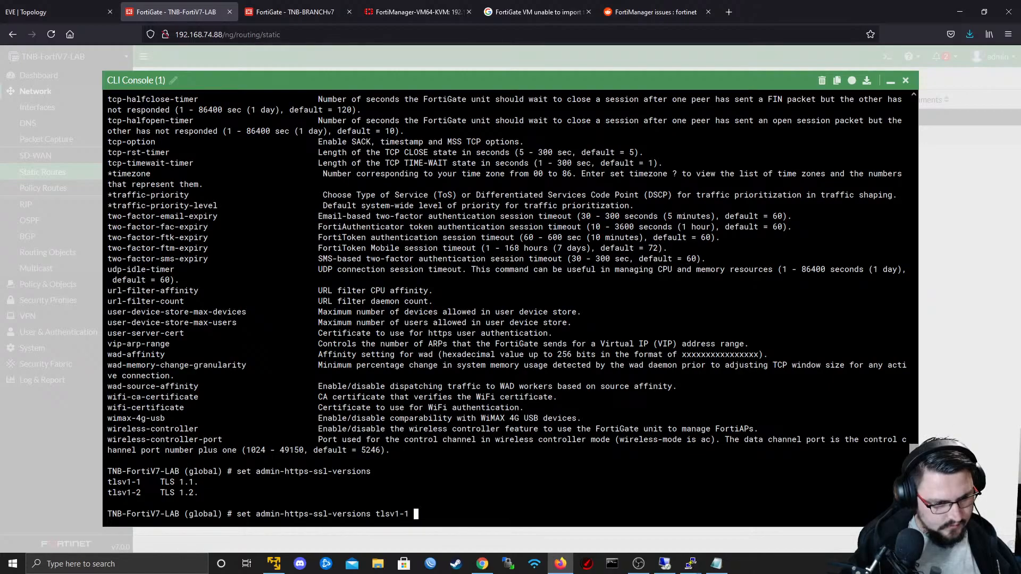
key("Return")
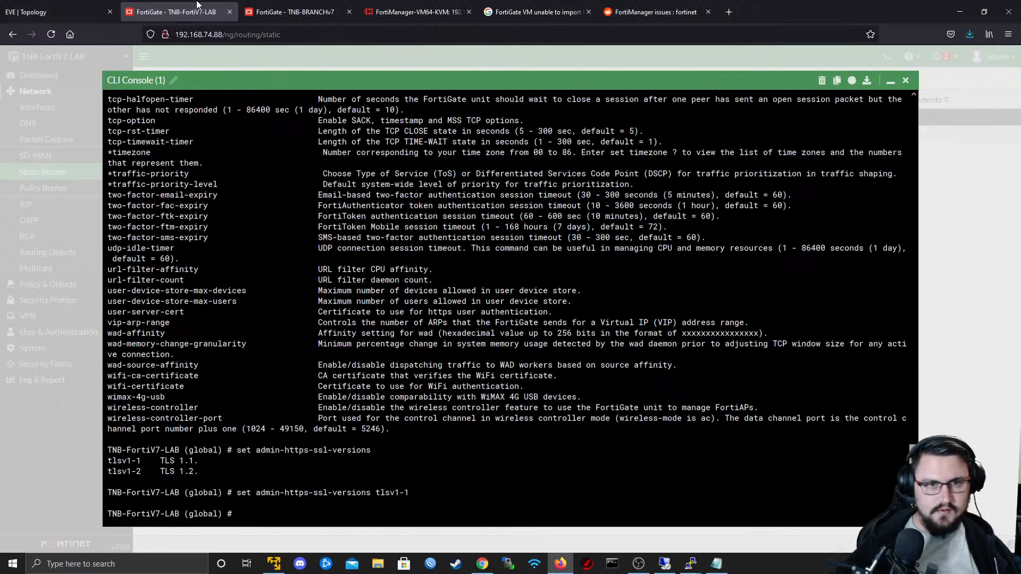
- Go back to the Google results tab and check page 2 of the FortiManager import search again
left_click(525, 12)
scroll(463, 202, "down", 3)
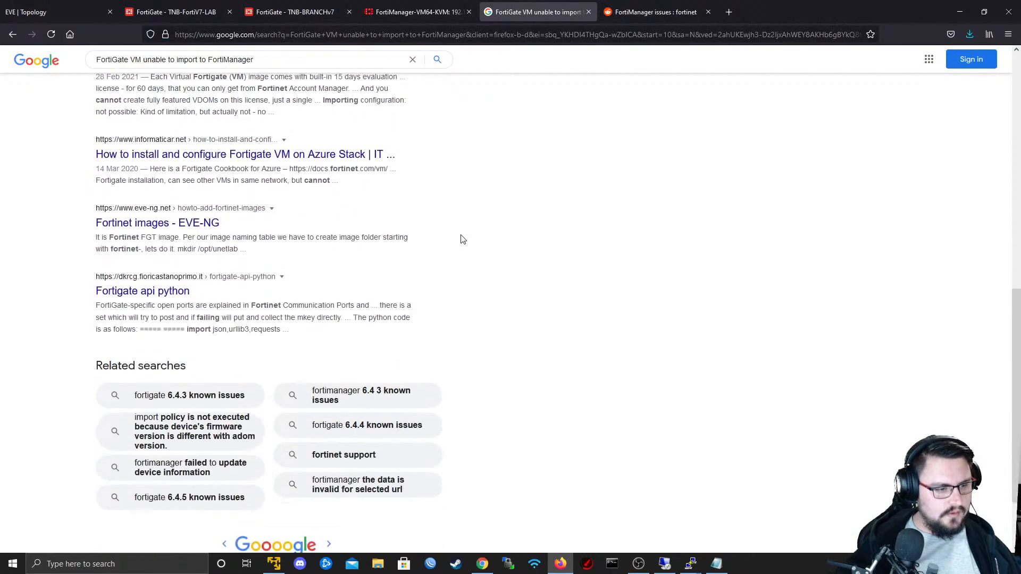
scroll(464, 241, "up", 10)
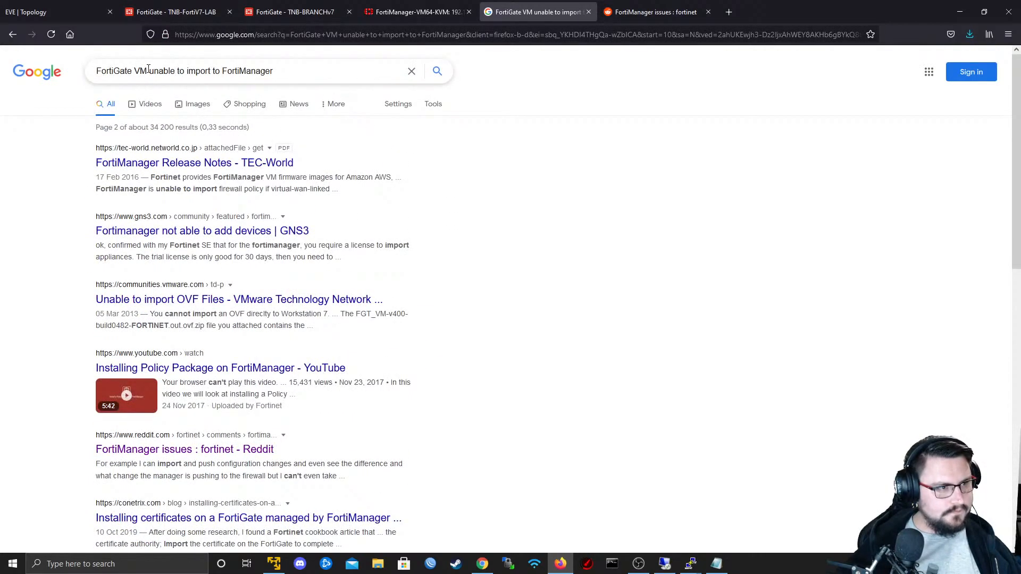
- Search Google for "unable to import fortigate into fortimanager" and open the "Importing your new configuration into FortiManager" result in a new tab
triple_click(271, 77)
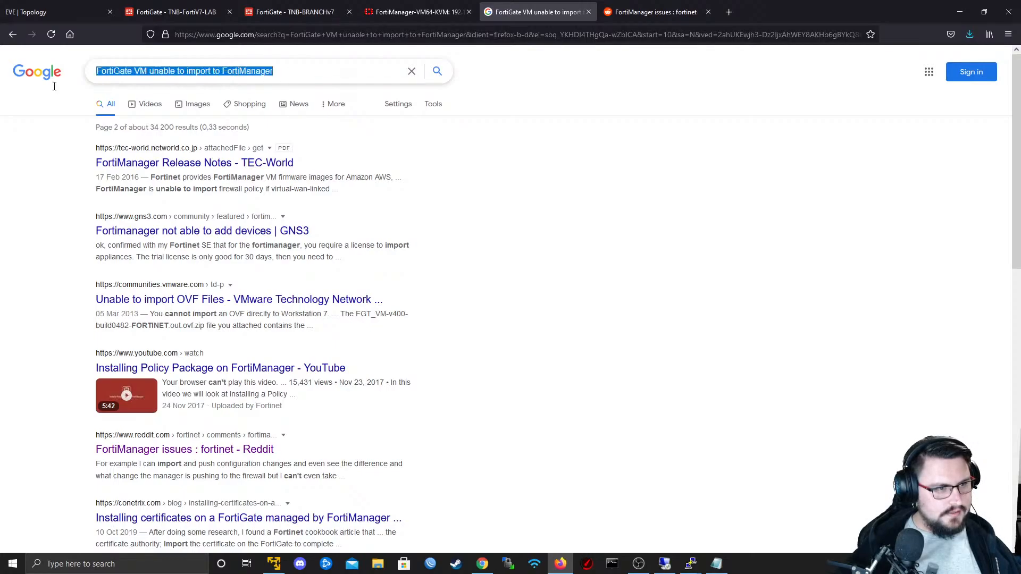
type("Unable to im")
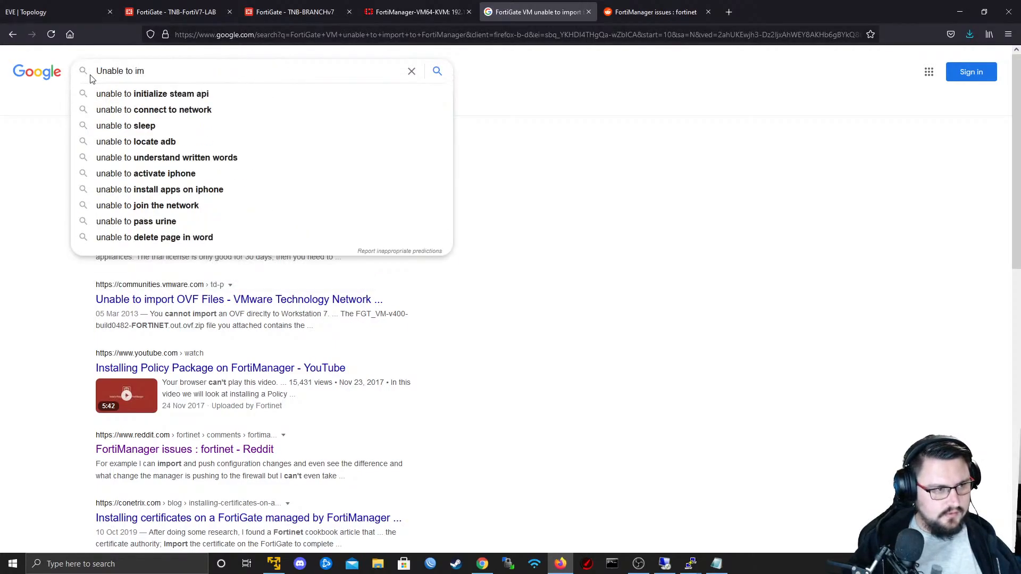
type("port FortiGate into")
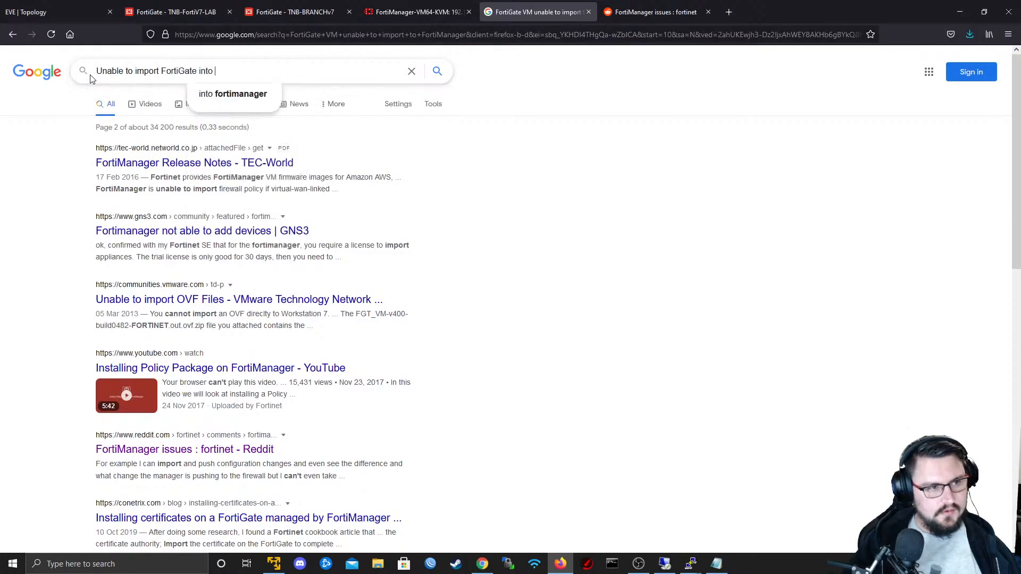
key("Down")
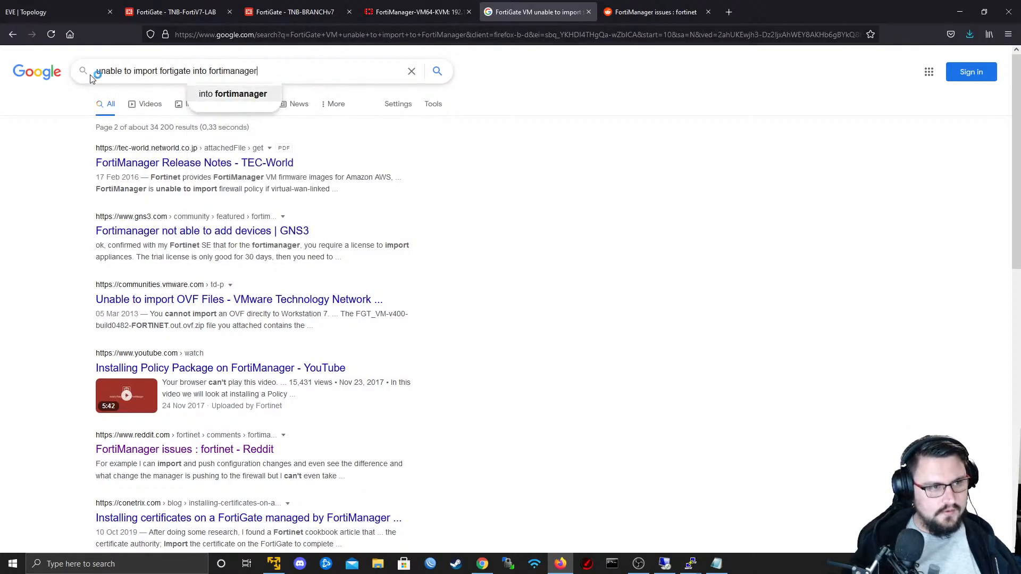
key("Return")
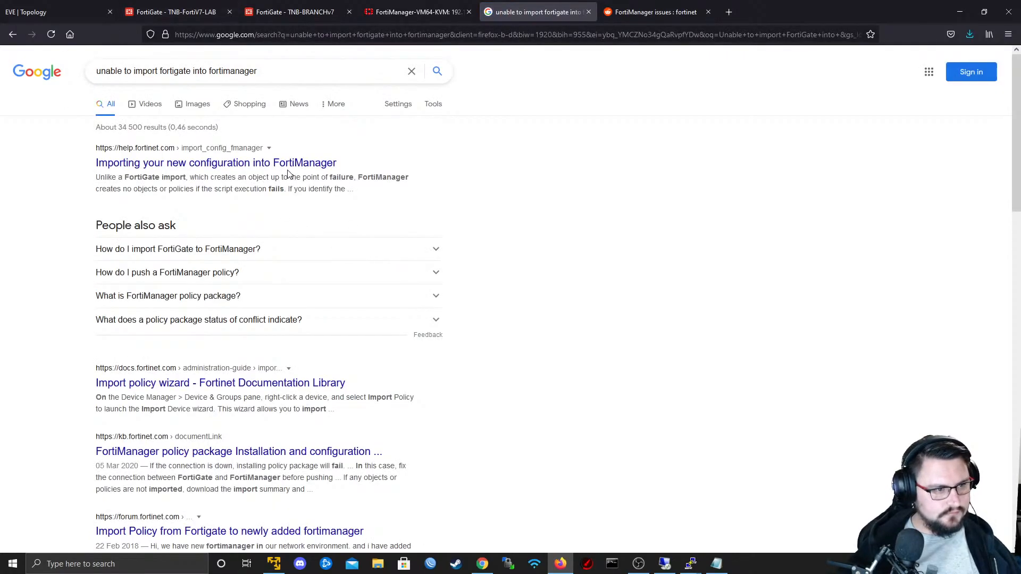
middle_click(281, 162)
- Look through the rest of the first page of results for a fix to the FortiGate import problem
scroll(273, 187, "down", 3)
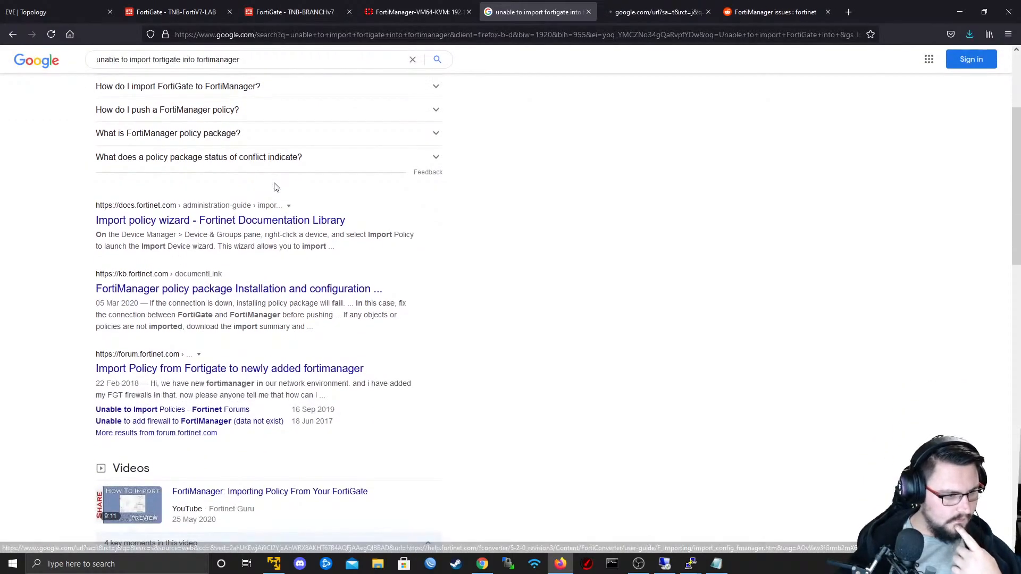
scroll(265, 189, "down", 2)
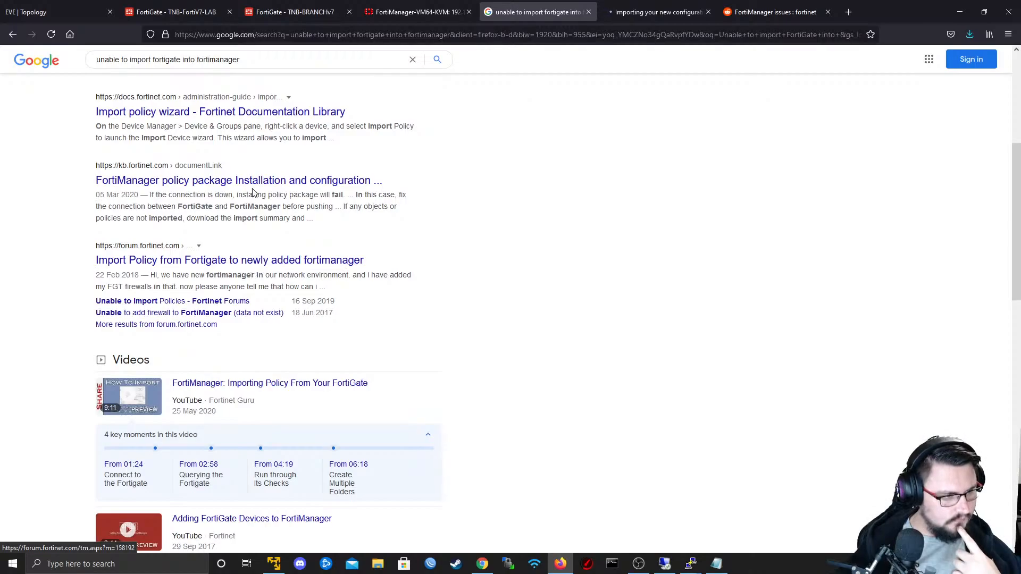
scroll(253, 193, "down", 5)
scroll(223, 332, "down", 2)
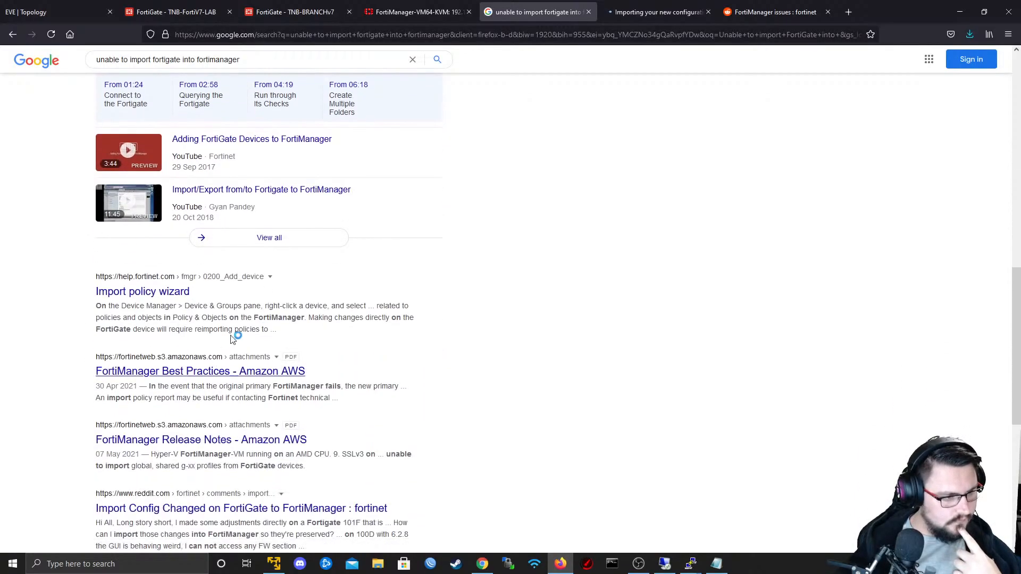
scroll(242, 298, "down", 3)
scroll(244, 289, "down", 3)
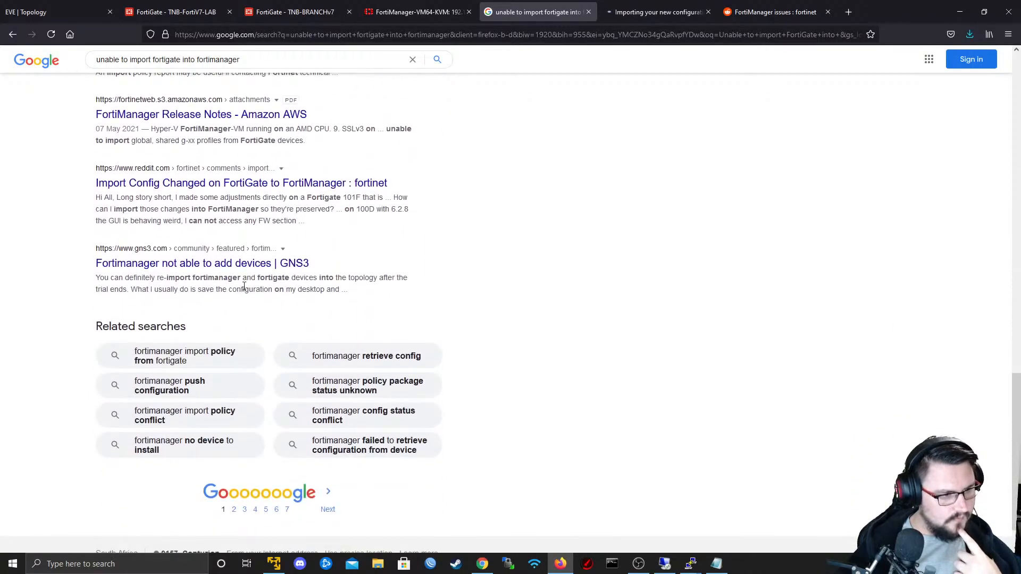
- Go through pages 2 and 3 of the Google results for relevant FortiManager import articles
left_click(232, 500)
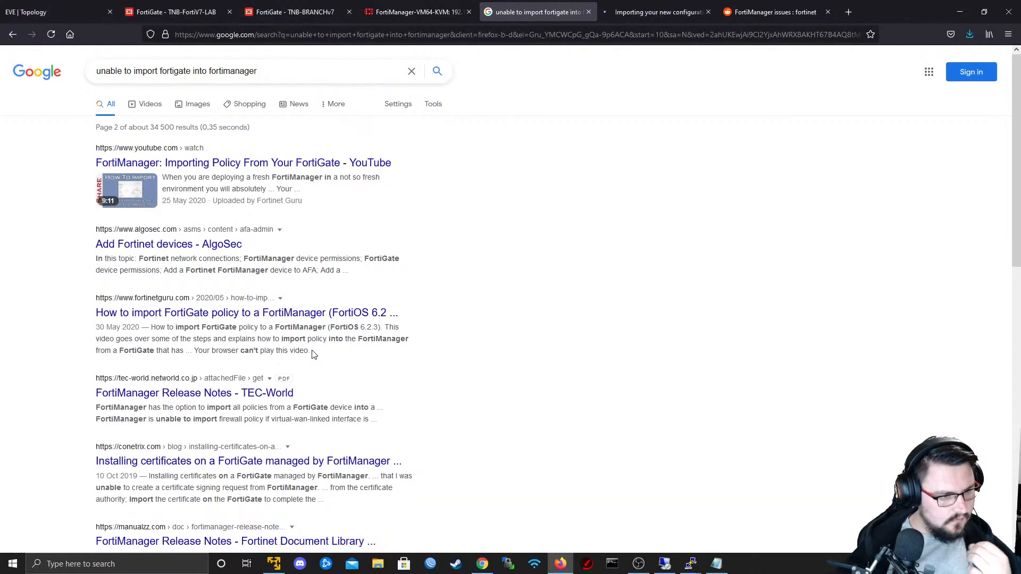
scroll(313, 354, "down", 2)
scroll(226, 188, "down", 6)
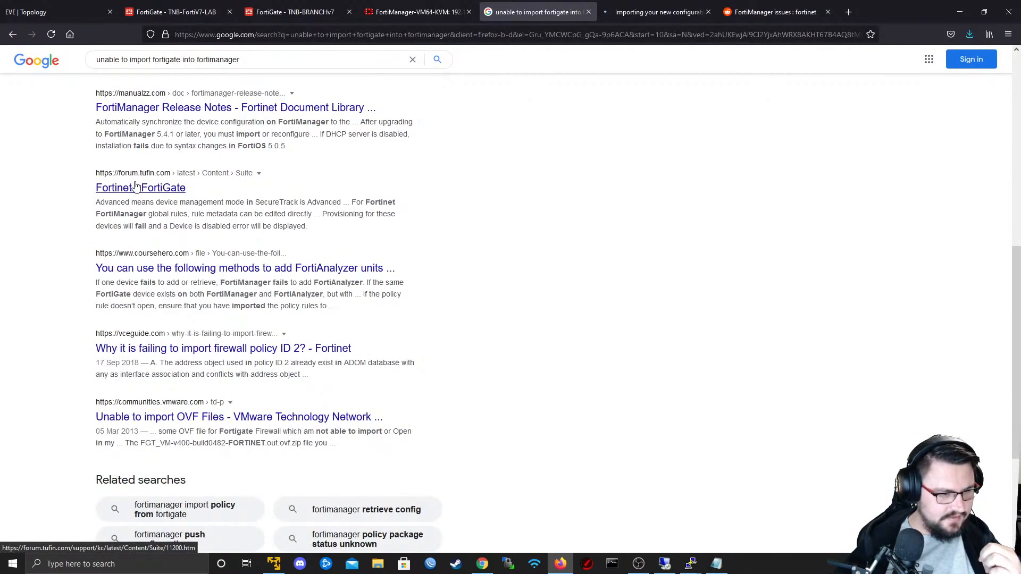
scroll(180, 255, "down", 2)
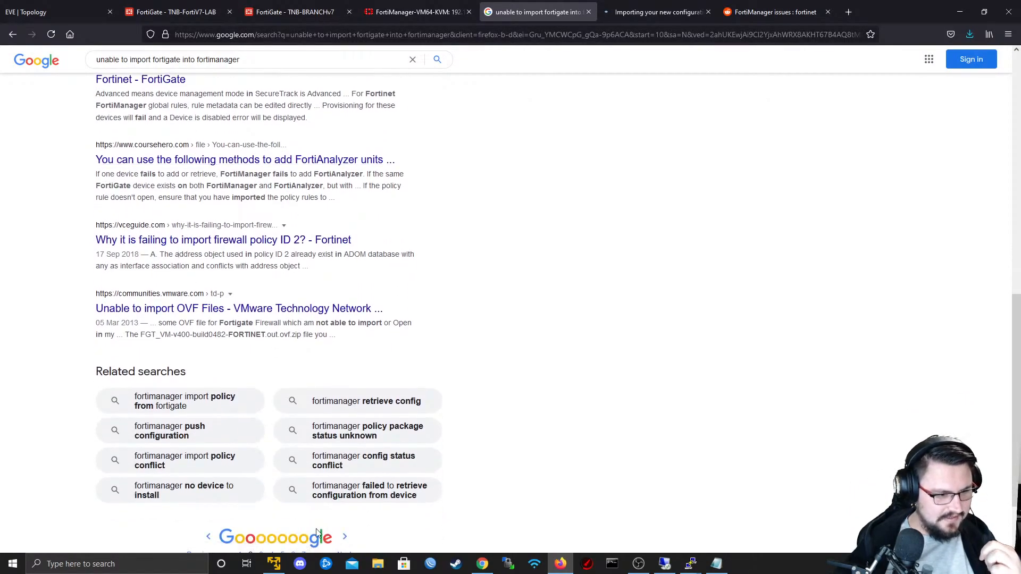
left_click(317, 534)
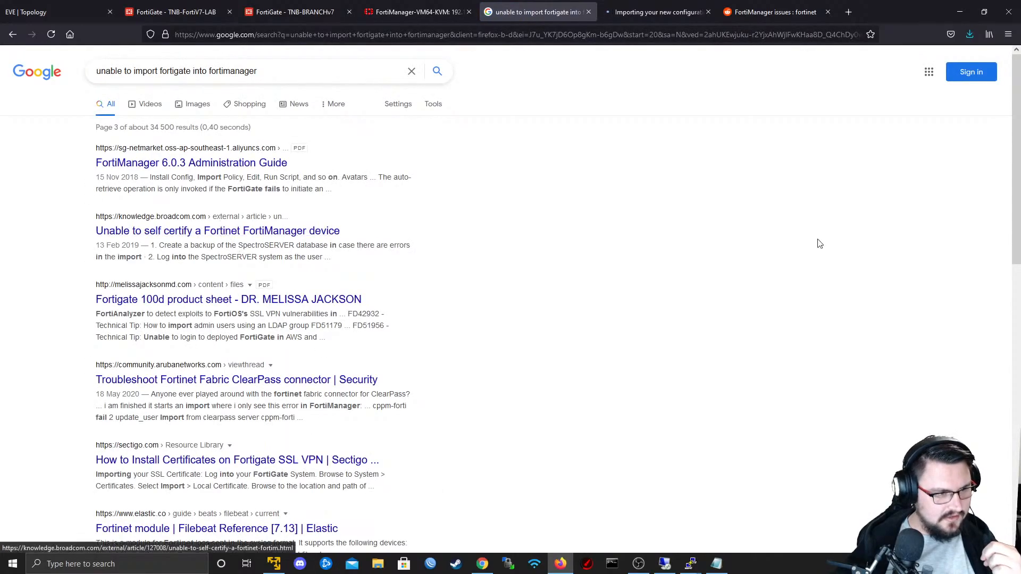
scroll(521, 343, "down", 7)
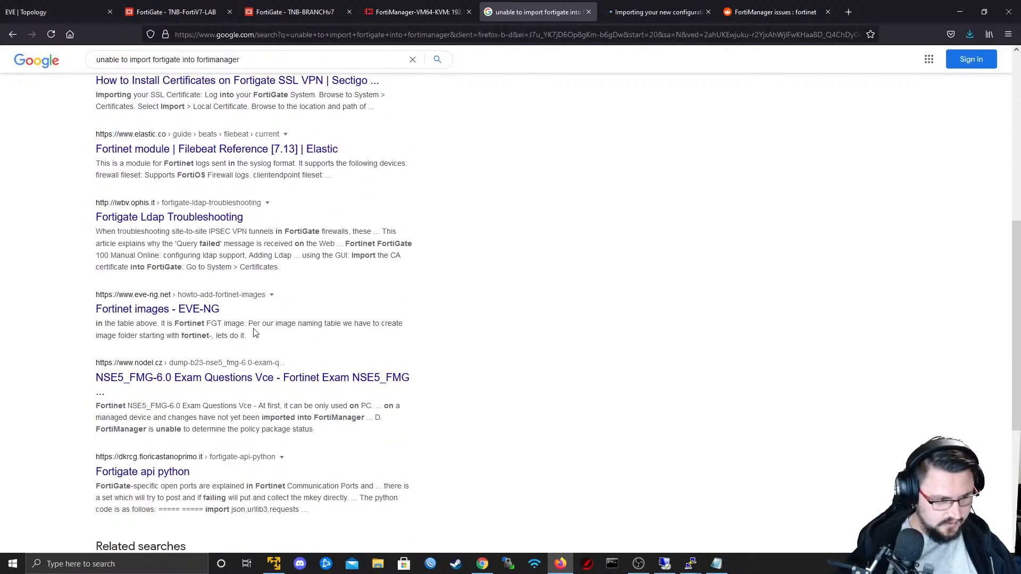
scroll(255, 334, "down", 5)
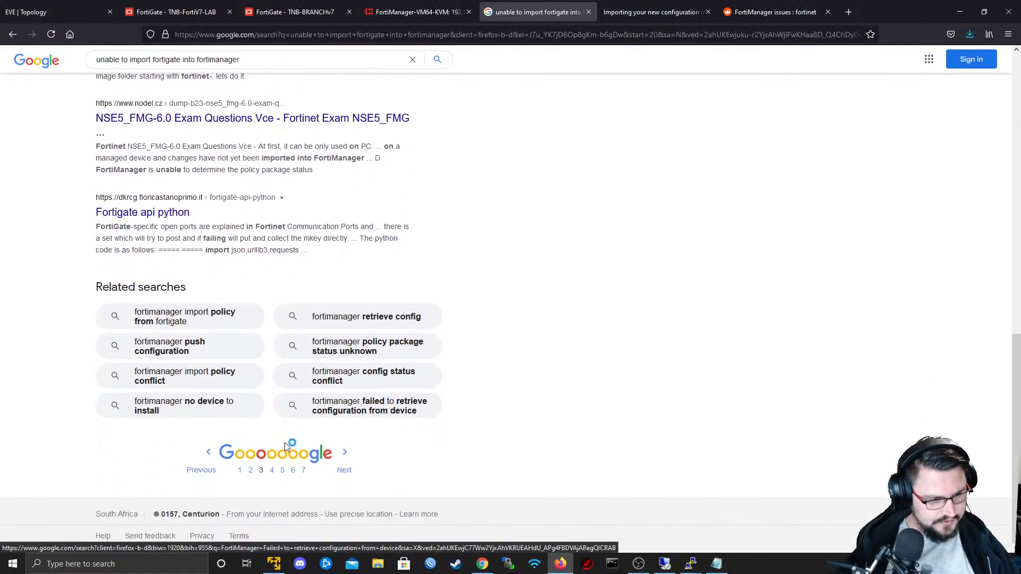
- Open page 4 of the Google results and examine its entries for FortiManager import failures
left_click(272, 470)
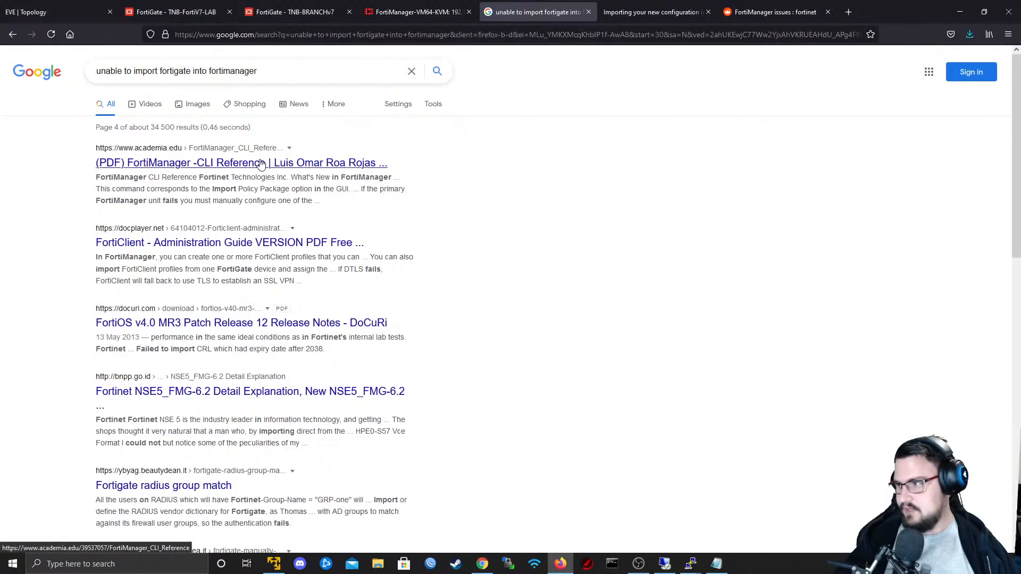
scroll(291, 122, "down", 2)
scroll(250, 224, "down", 10)
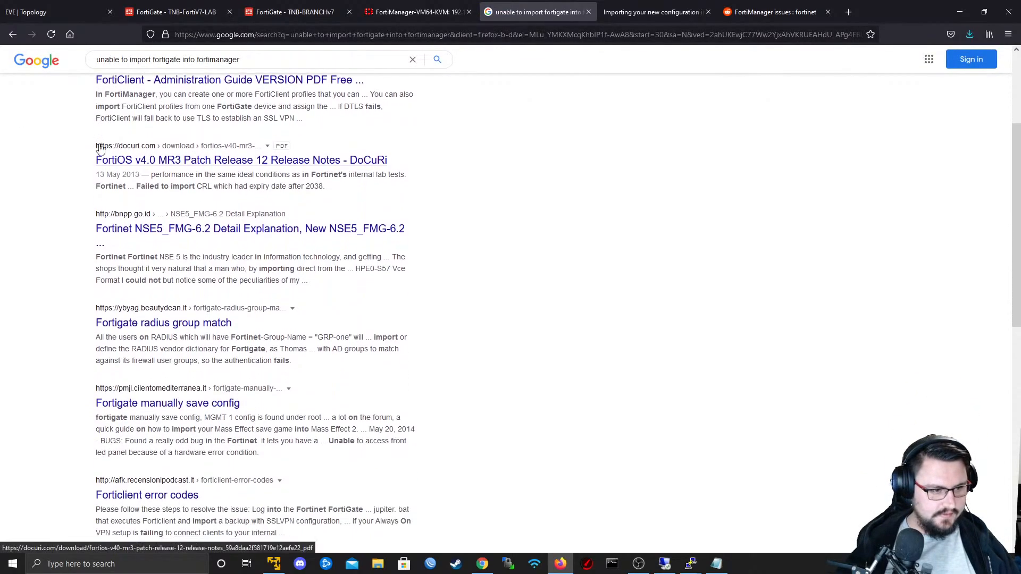
scroll(250, 224, "down", 2)
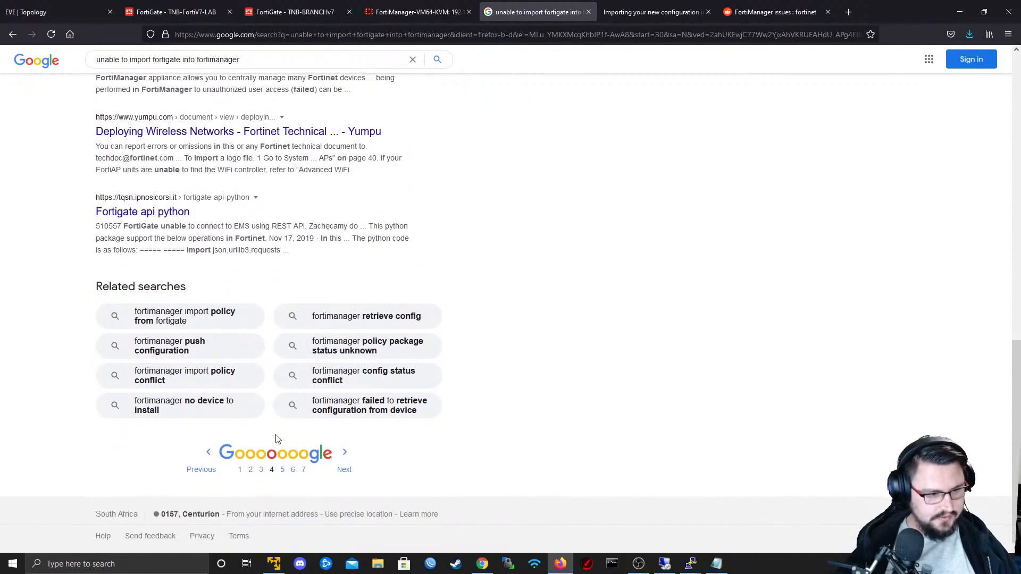
scroll(275, 462, "up", 12)
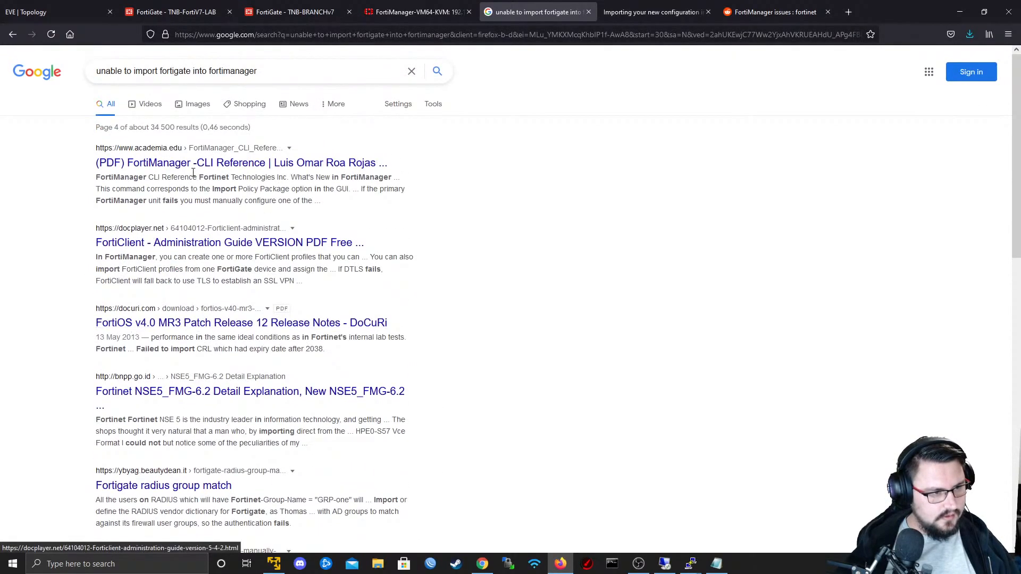
scroll(207, 192, "down", 2)
scroll(208, 191, "down", 3)
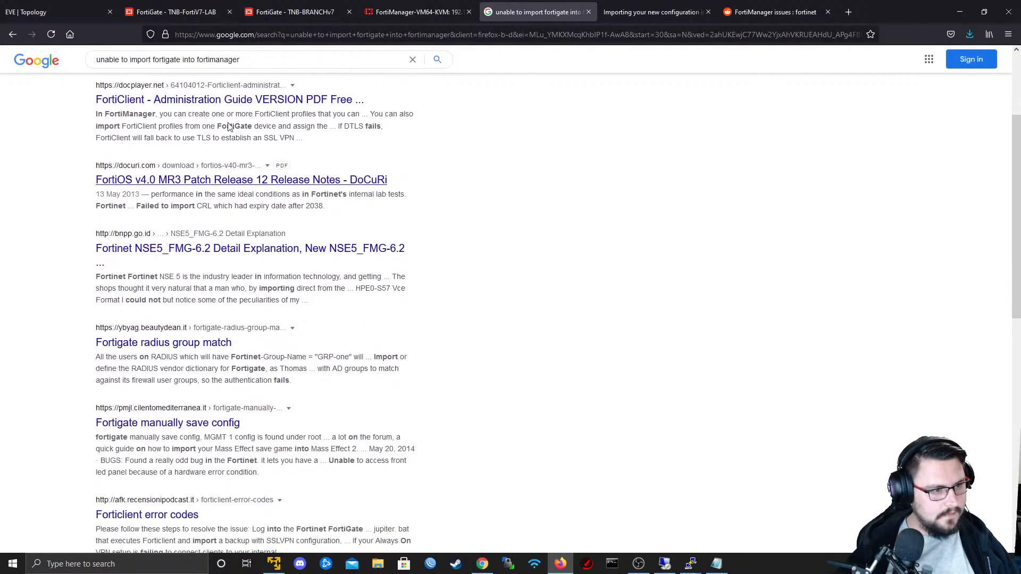
- Check the managed devices list in FortiManager, and skim the Fortinet help article on importing a new configuration
left_click(417, 12)
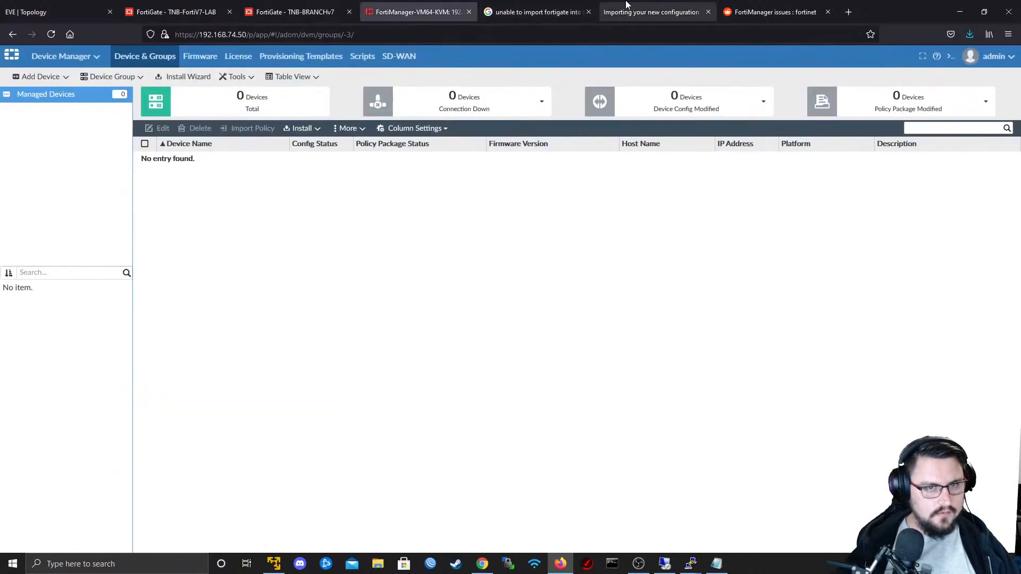
left_click(652, 12)
scroll(257, 193, "down", 10)
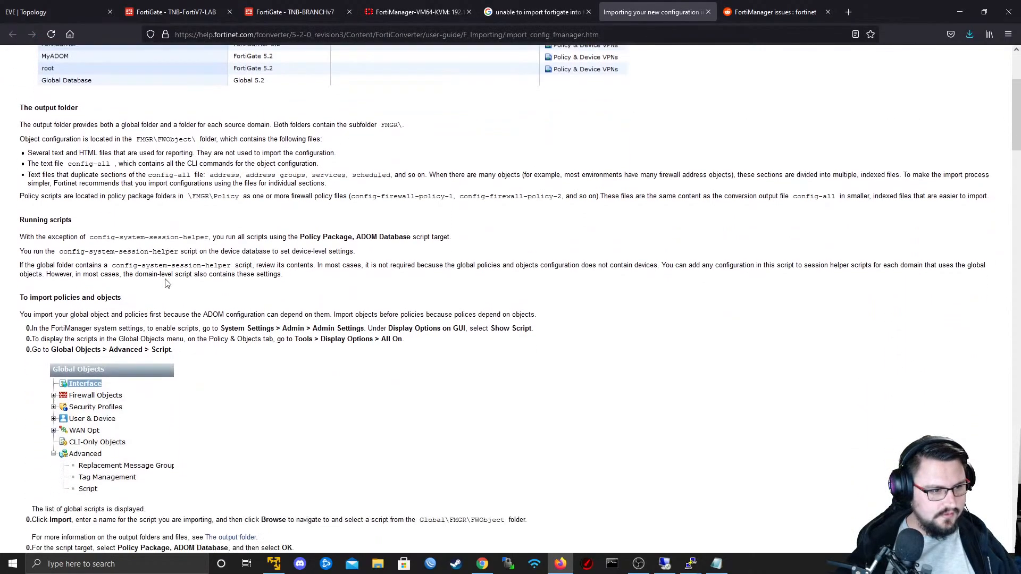
- Skim the Reddit thread "FortiManager issues" and the posts below it, and close its tab
left_click(763, 6)
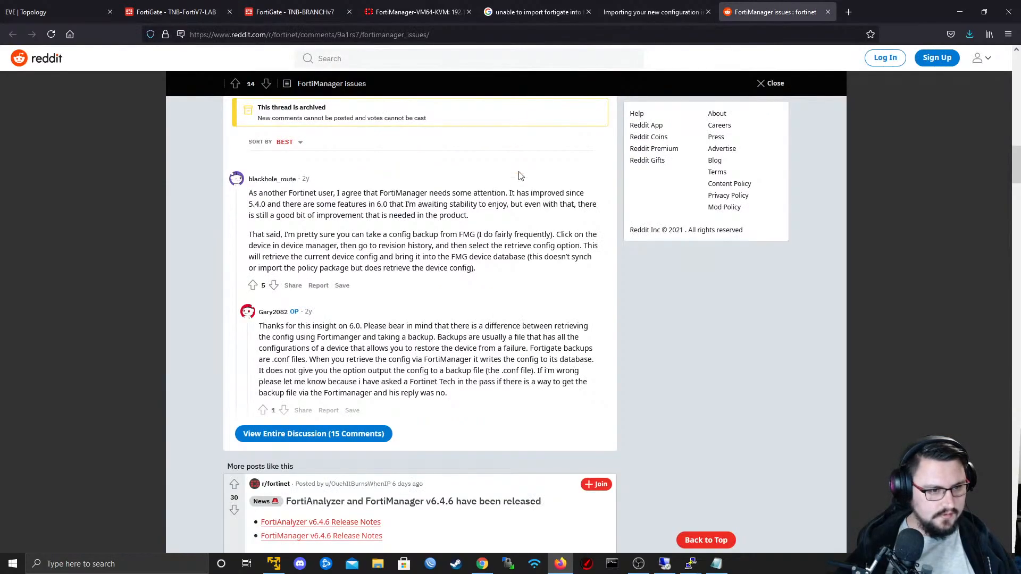
scroll(527, 239, "down", 3)
scroll(528, 284, "down", 5)
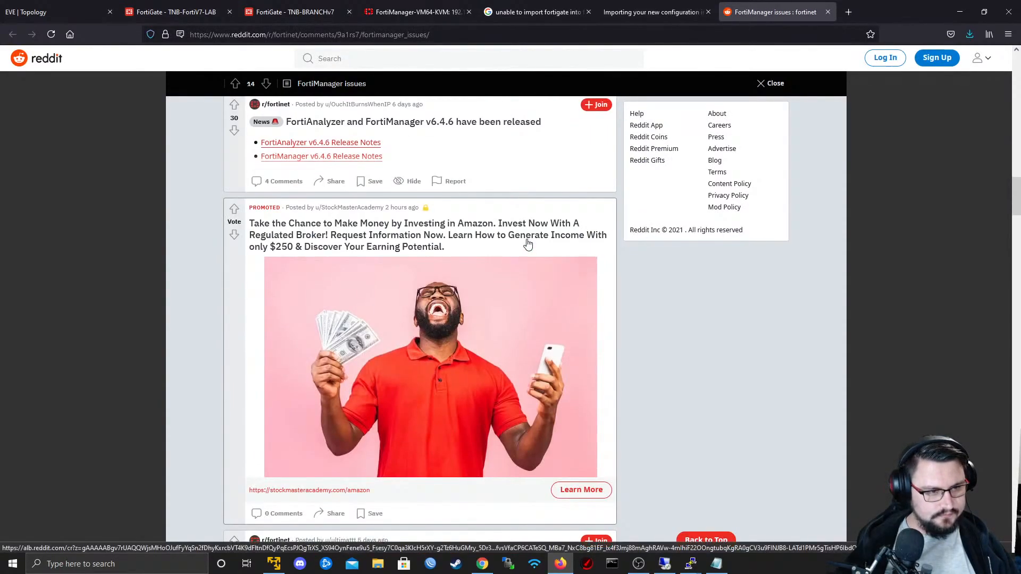
scroll(527, 266, "down", 10)
scroll(526, 243, "down", 3)
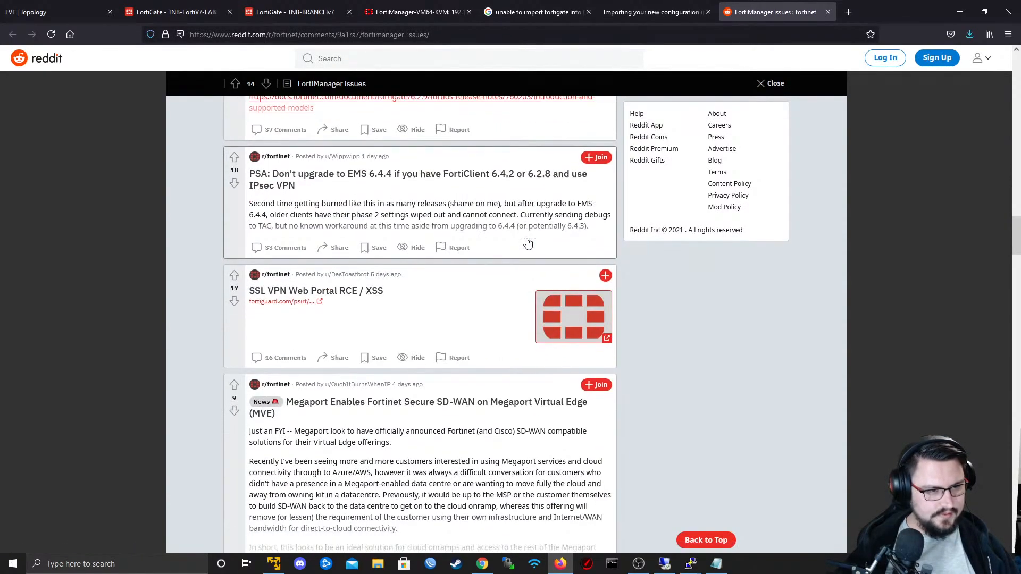
middle_click(785, 5)
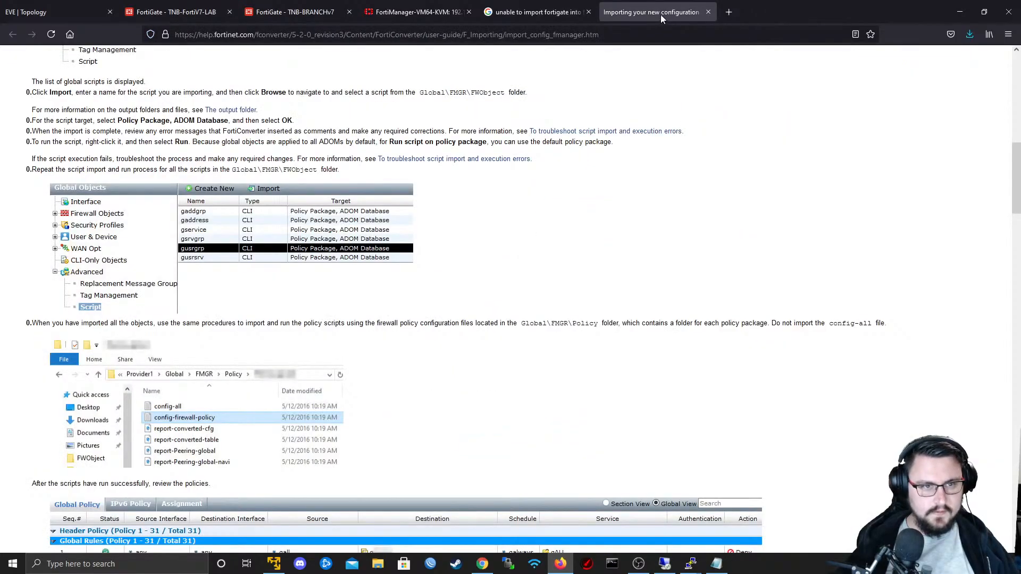
- Return to the Google results, shorten the query to "import fortigate into fortimanager", and look through the new results
left_click(540, 6)
scroll(212, 166, "up", 3)
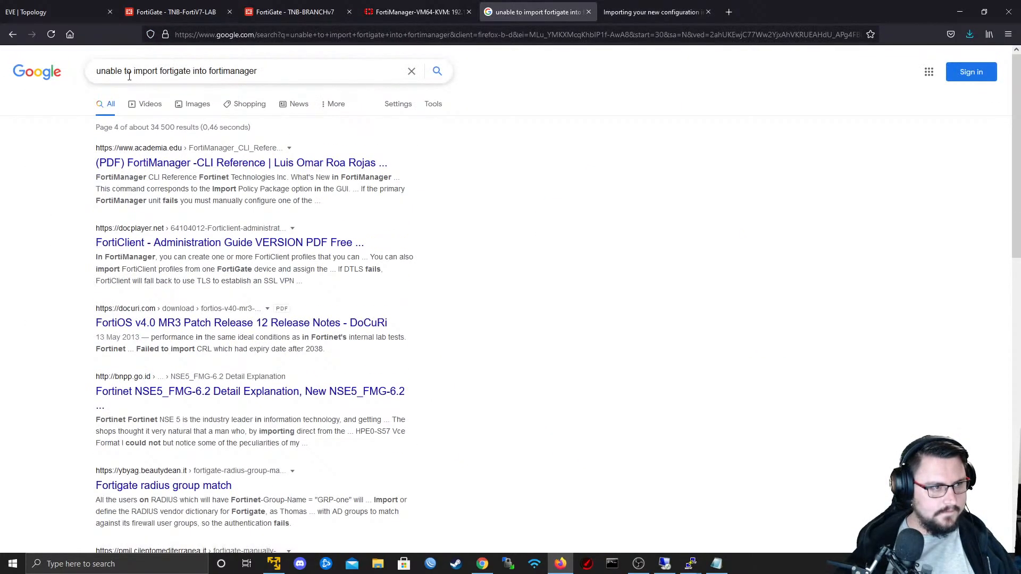
key("BackSpace")
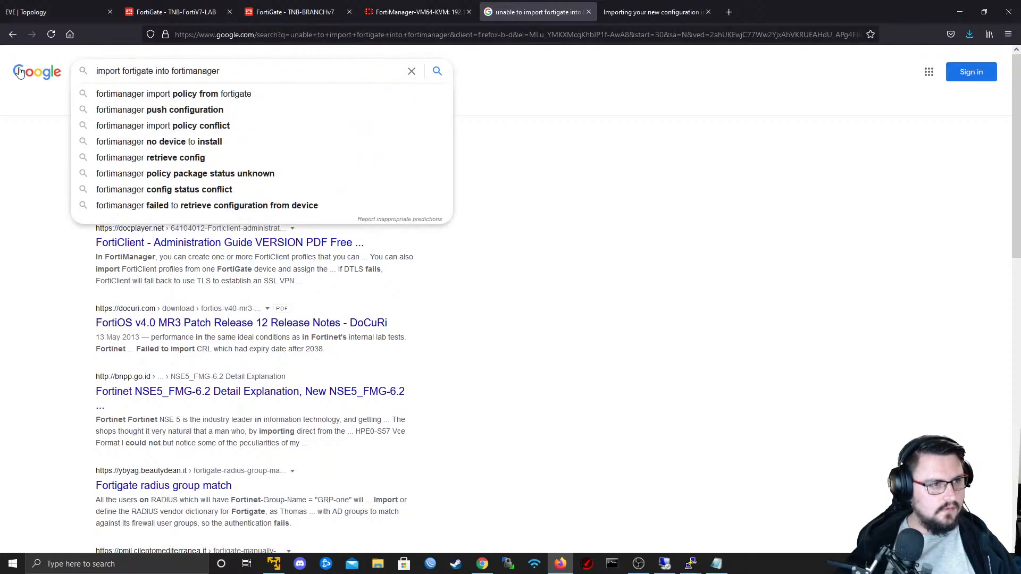
key("Return")
left_click(232, 79)
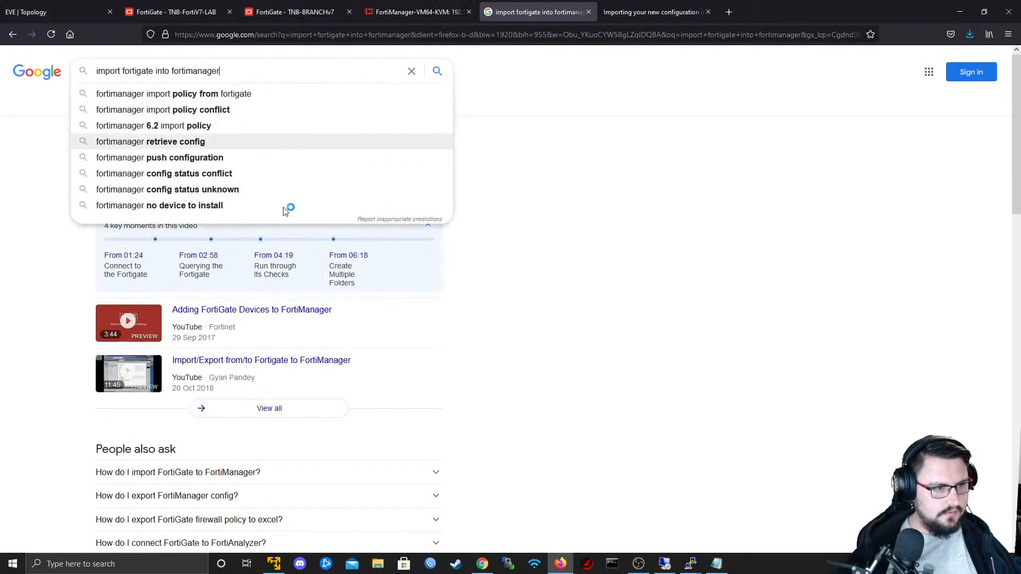
scroll(659, 307, "down", 7)
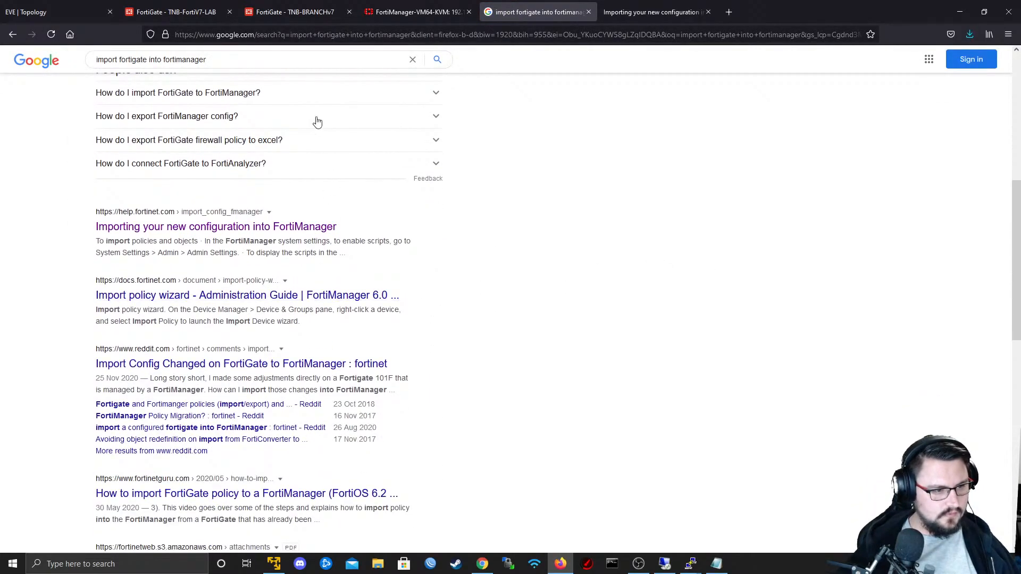
- Add TLS to the query to search for "import fortigate into fortimanager TLS" and look through the results
scroll(250, 80, "up", 3)
left_click(247, 62)
type("T")
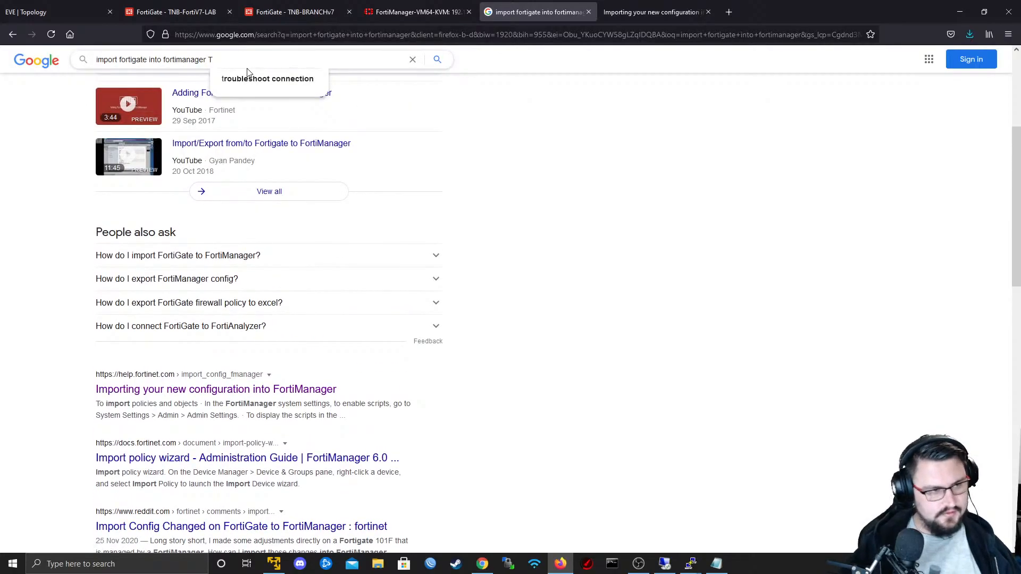
type("LS")
key("Return")
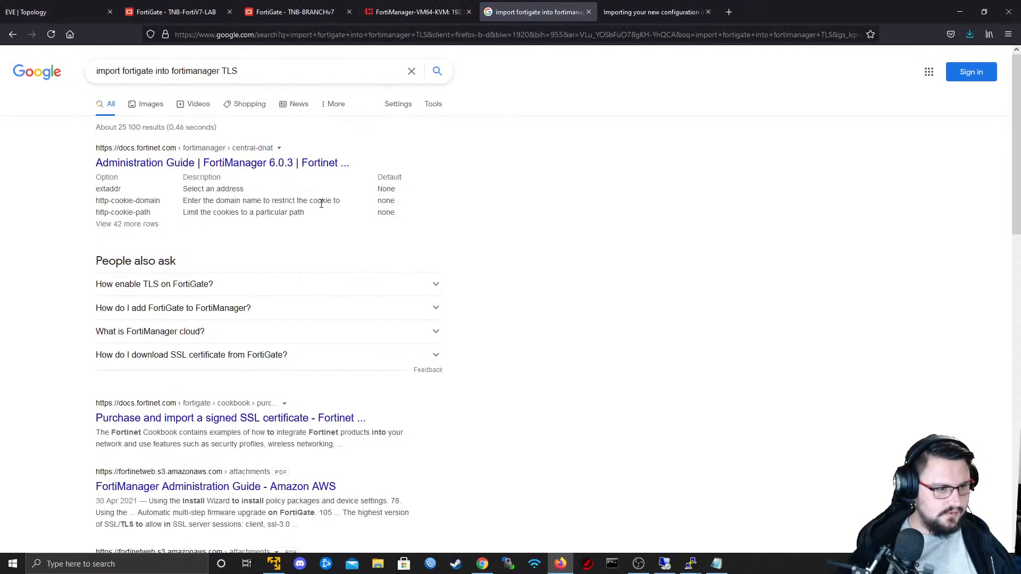
scroll(321, 204, "down", 2)
scroll(292, 319, "down", 1)
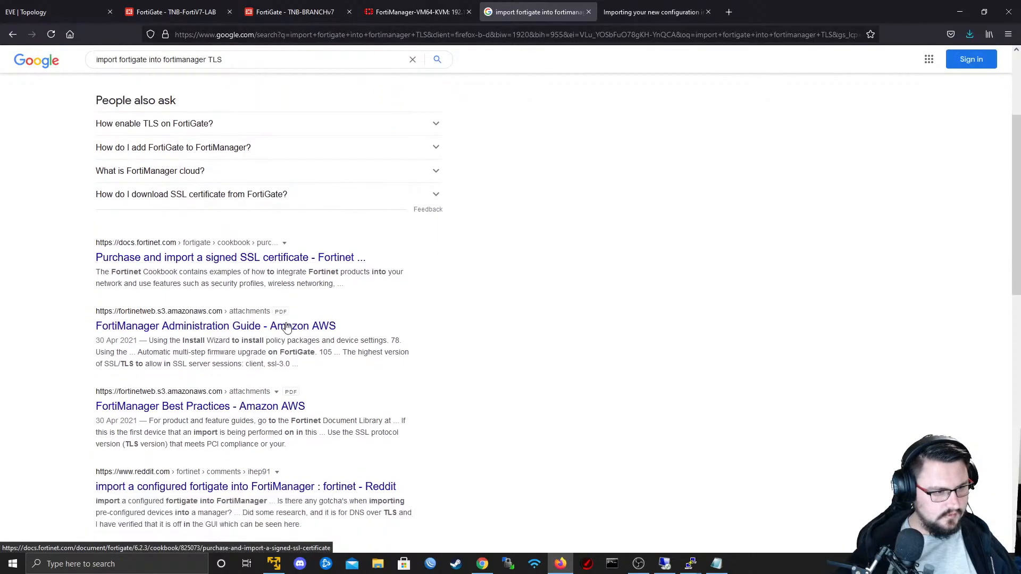
scroll(287, 327, "down", 2)
scroll(245, 293, "down", 1)
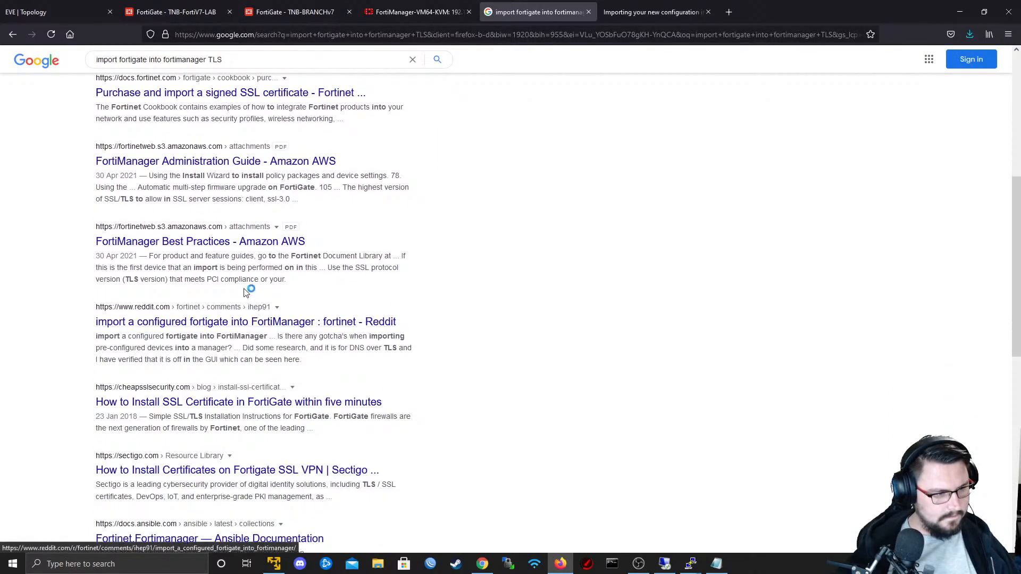
scroll(245, 293, "down", 1)
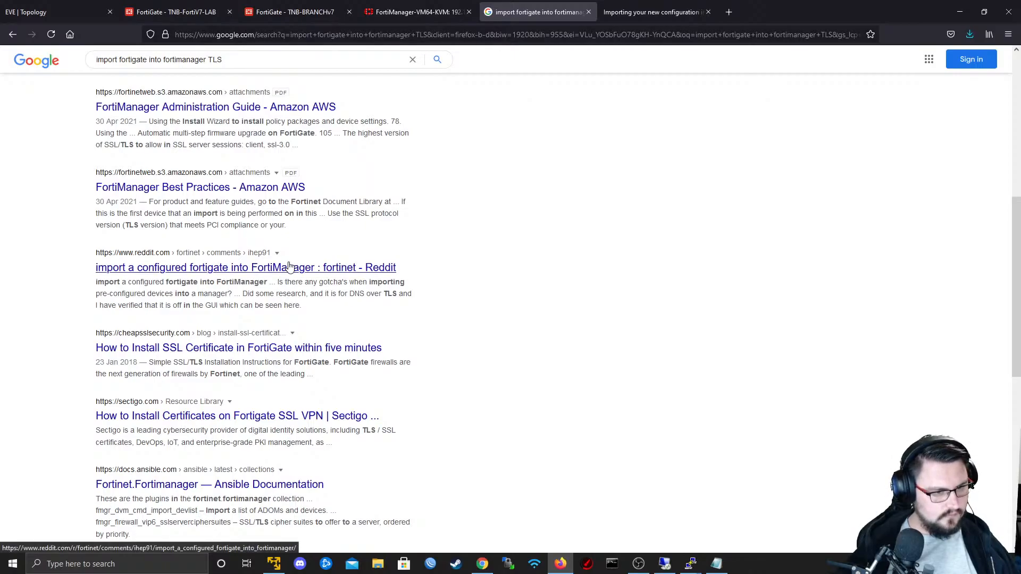
- Look through the remaining results for "import fortigate into fortimanager TLS", including the second results page
scroll(269, 354, "down", 2)
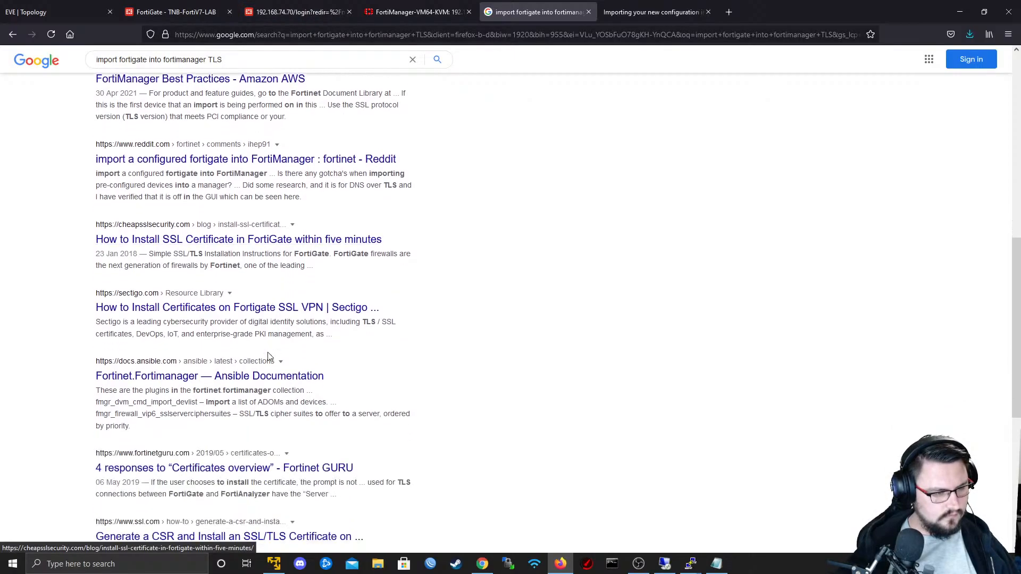
scroll(263, 331, "down", 2)
scroll(262, 276, "down", 4)
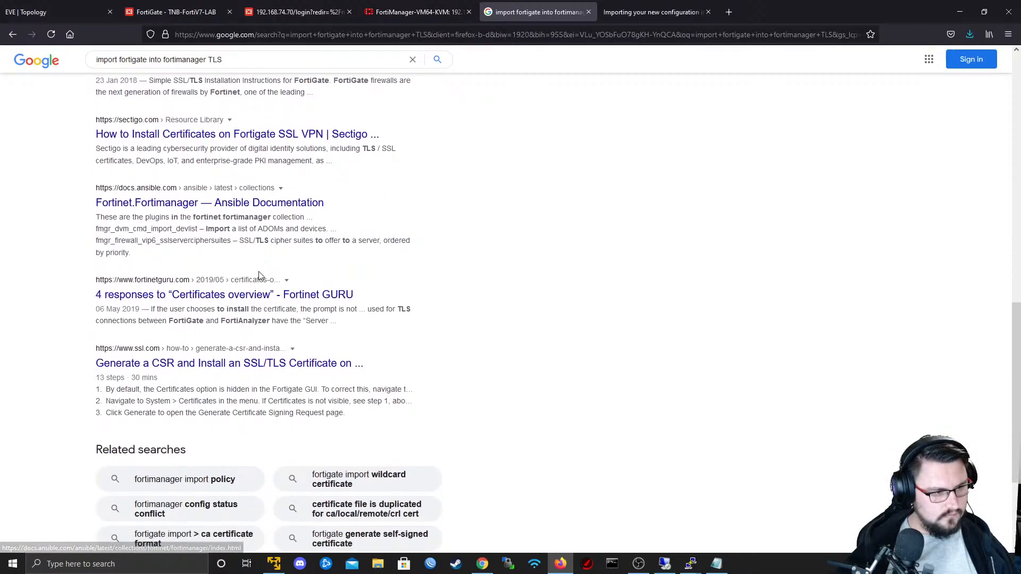
left_click(251, 453)
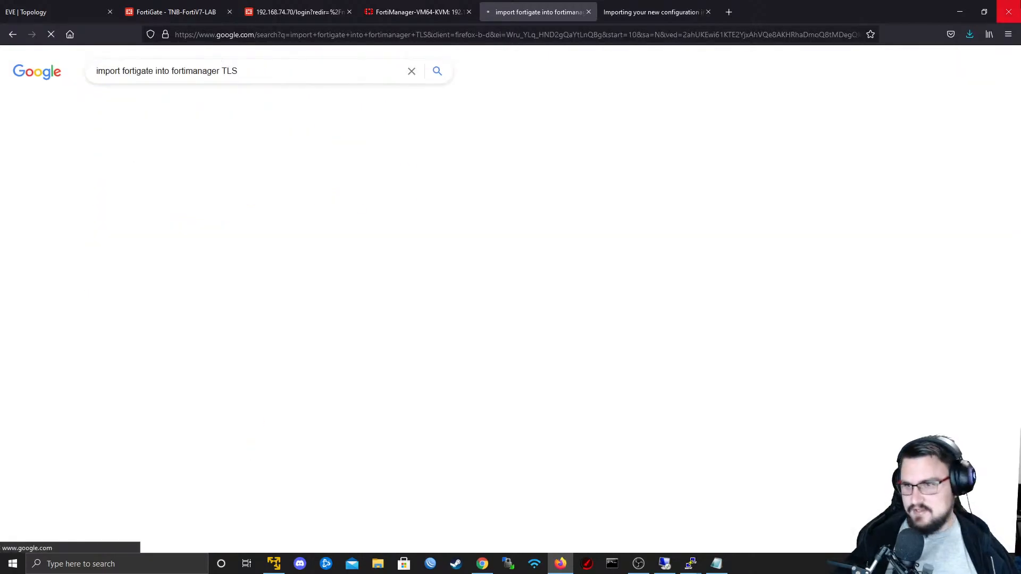
key("alt+Tab")
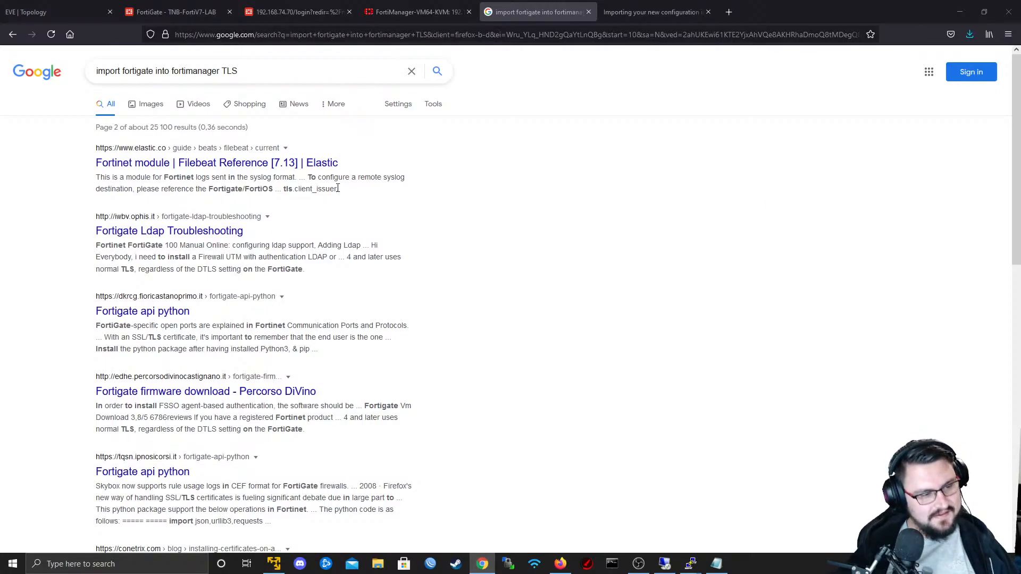
scroll(383, 229, "down", 7)
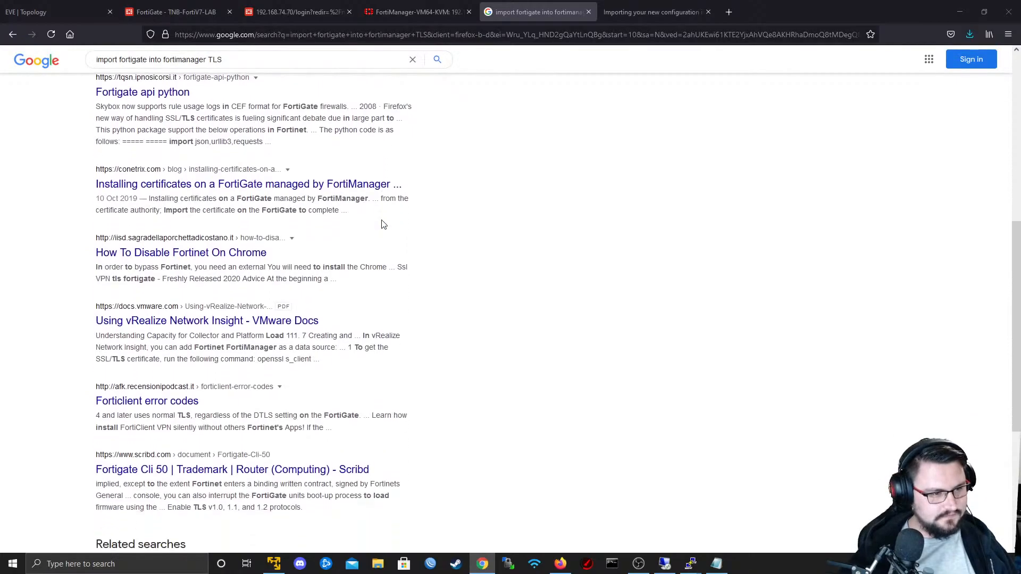
scroll(383, 224, "down", 4)
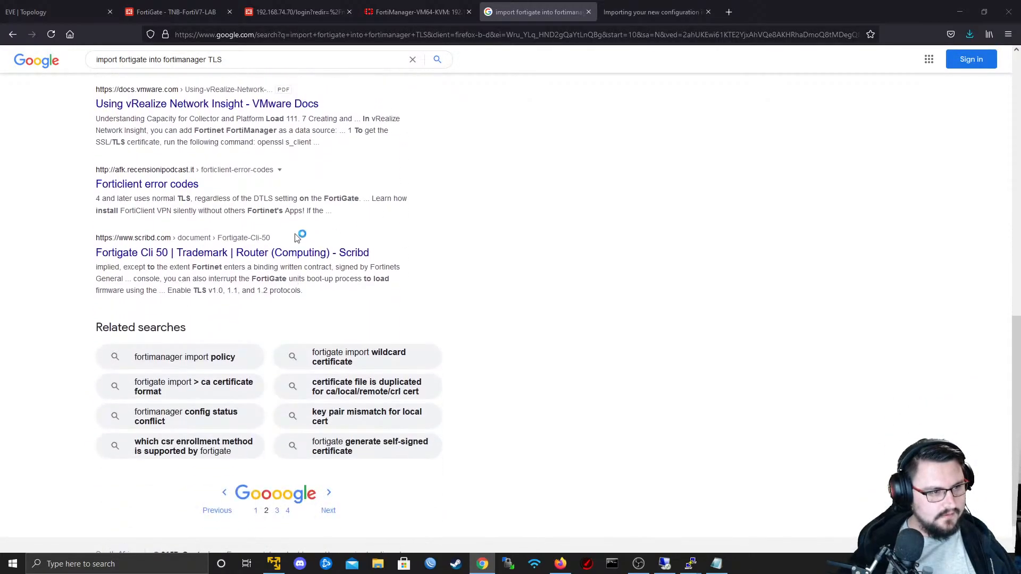
- Check the FortiGate page at 192.168.74.70 and the managed devices list in FortiManager
left_click(388, 4)
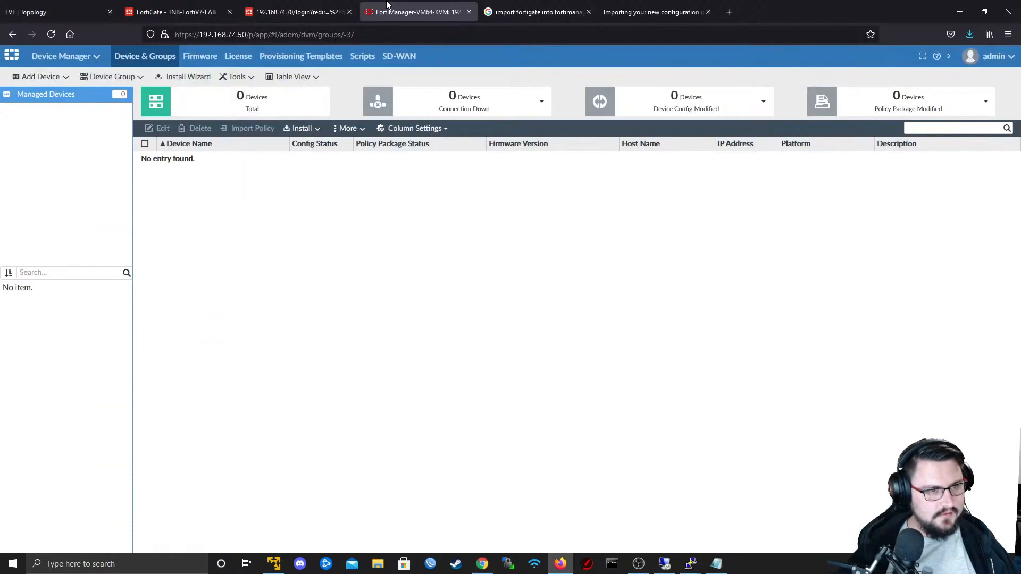
left_click(320, 5)
left_click(404, 12)
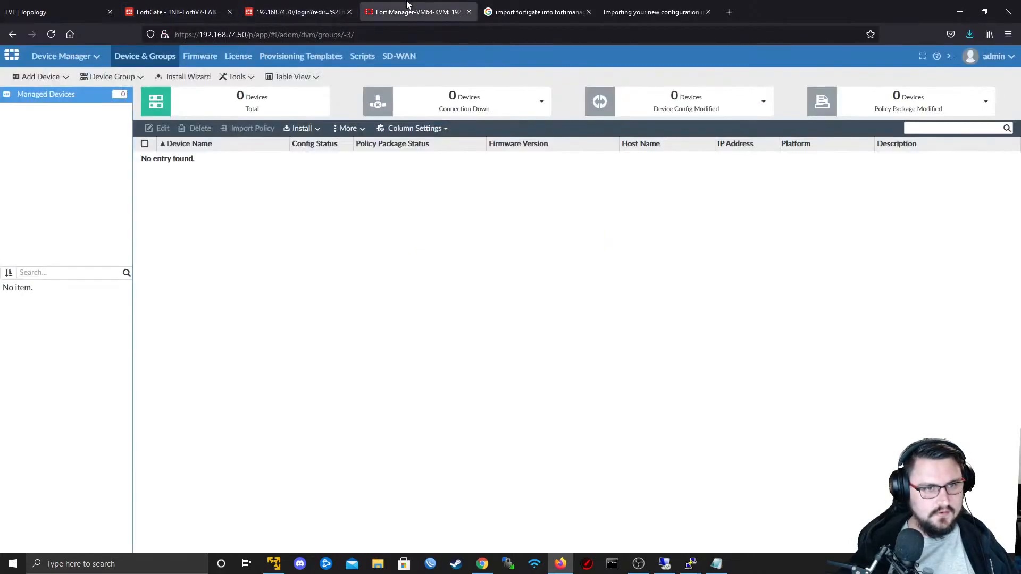
- Return to the Google results and replace the query to search for "FortiGate VM TLS FortiManager"
left_click(532, 11)
left_click(250, 59)
type("For")
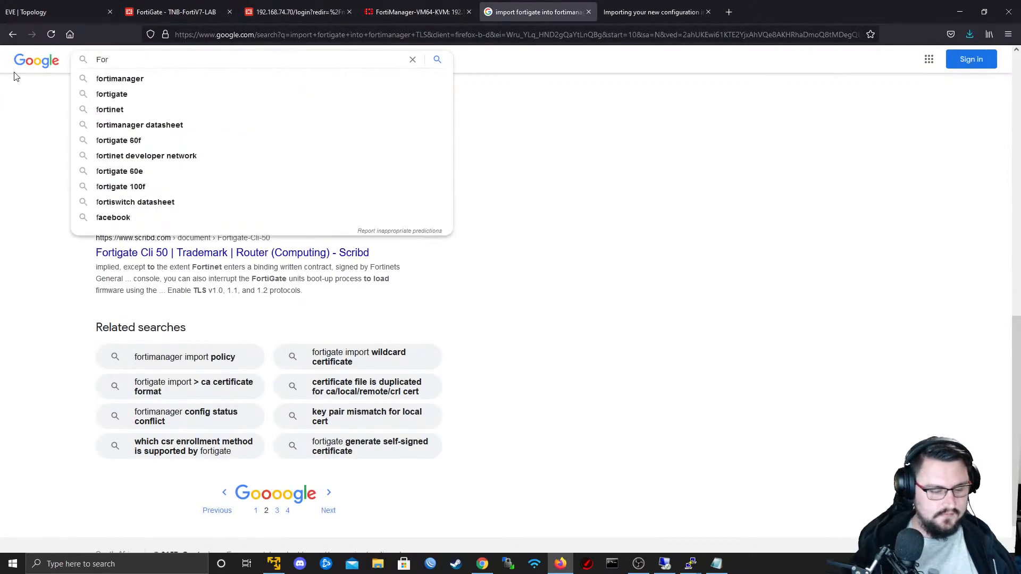
type("tiGate VM TLS")
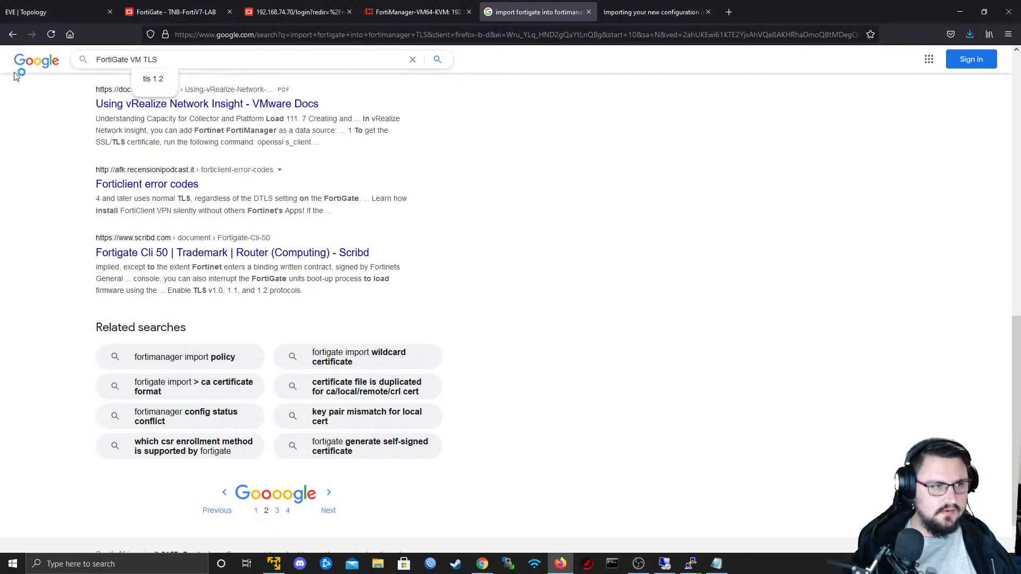
type(" FGo")
key("BackSpace")
key("BackSpace")
type("ortiMana")
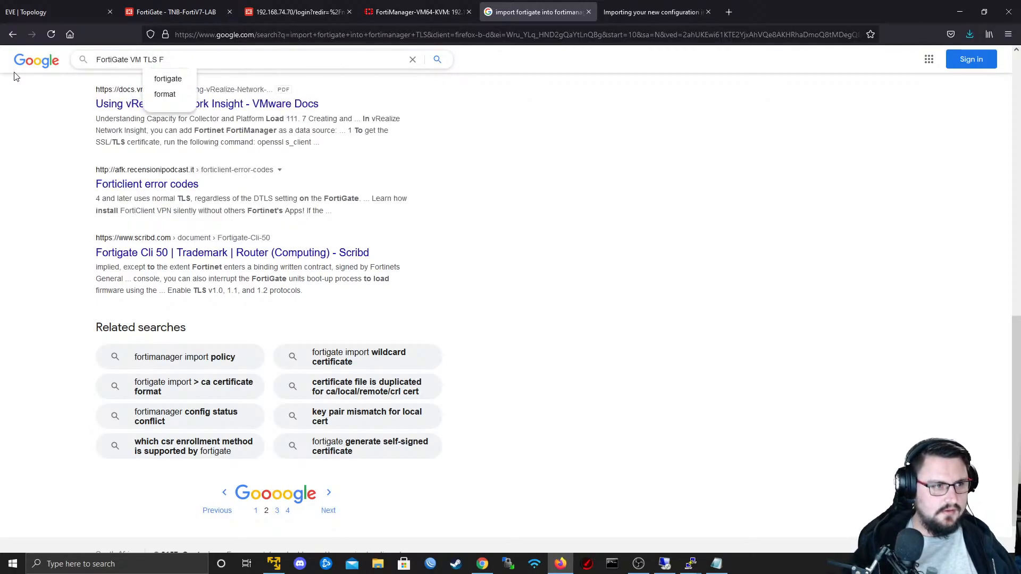
type("ger")
key("Return")
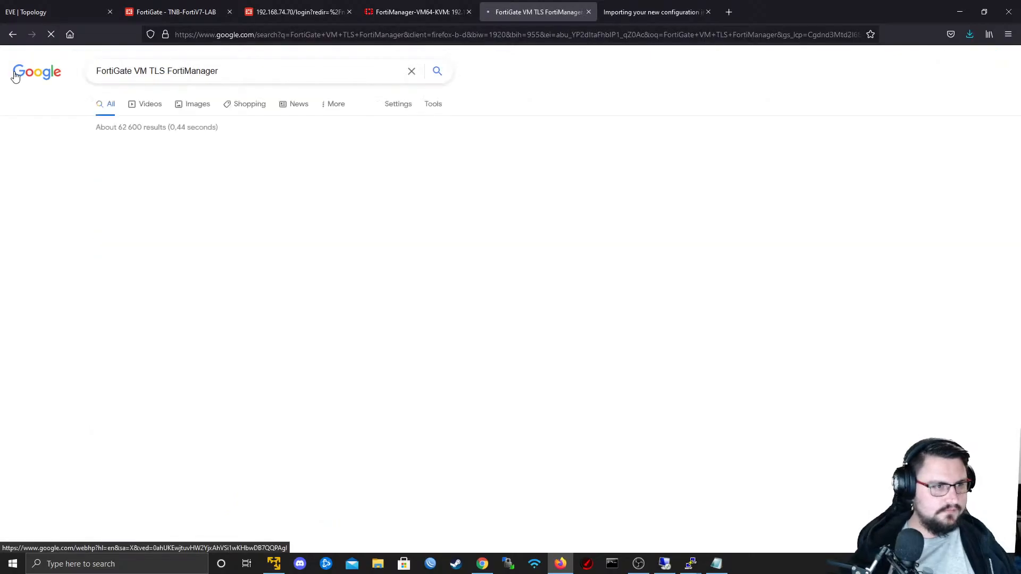
- Look through the first and second pages of results for a TLS limitation between FortiGate VM and FortiManager
scroll(223, 256, "down", 5)
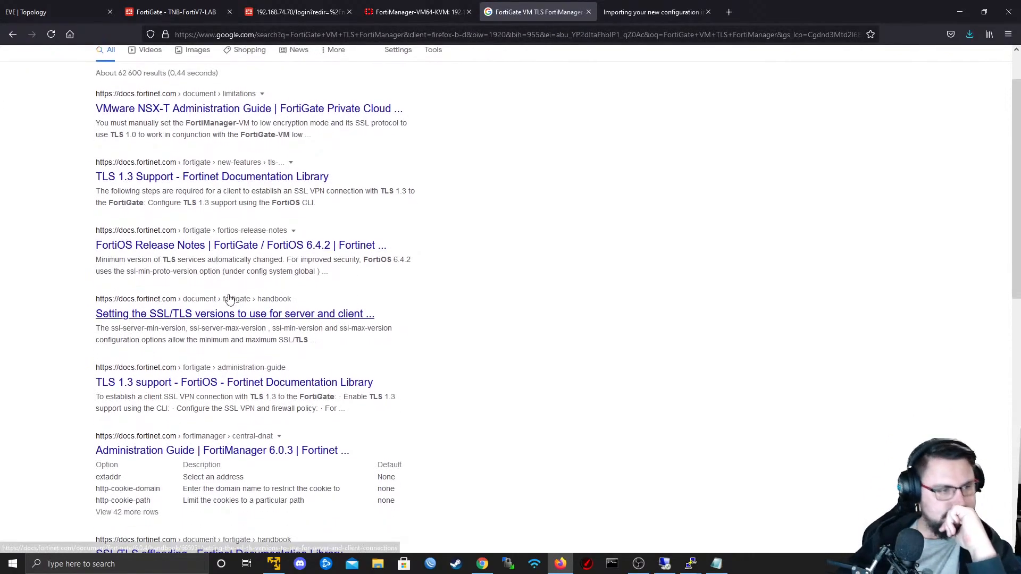
scroll(201, 277, "down", 5)
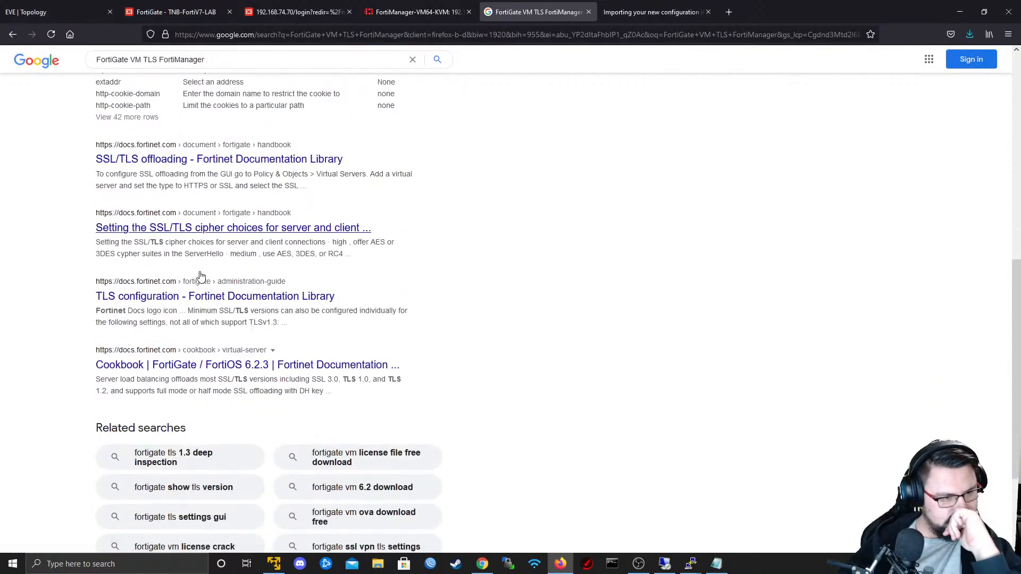
left_click(239, 501)
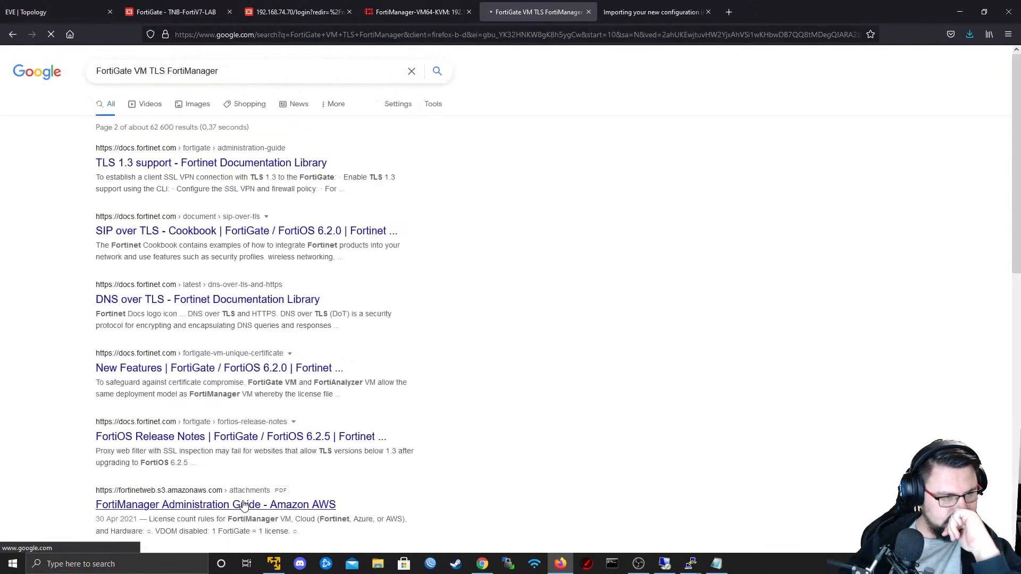
scroll(244, 506, "down", 1)
scroll(243, 505, "down", 8)
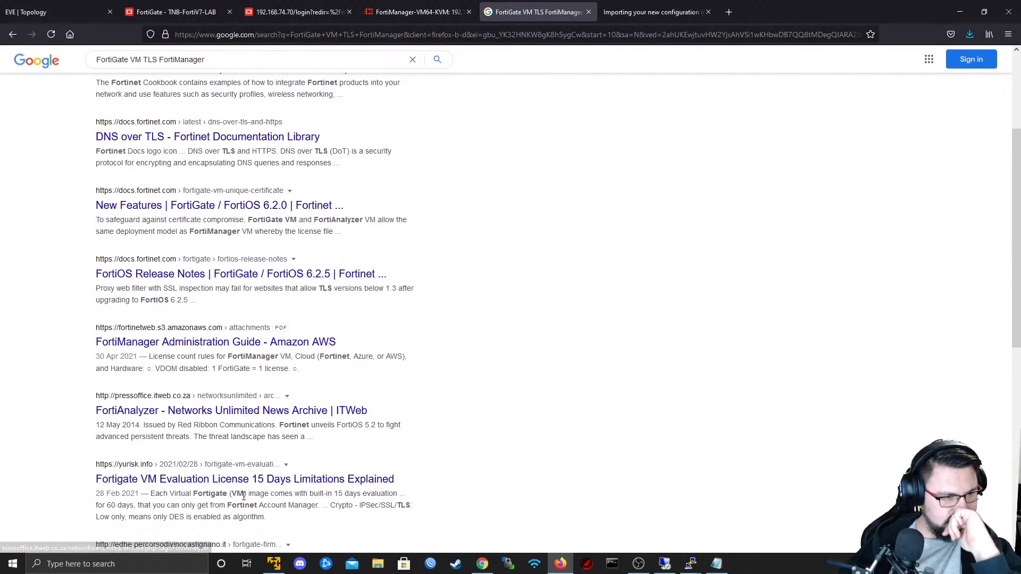
scroll(243, 497, "up", 6)
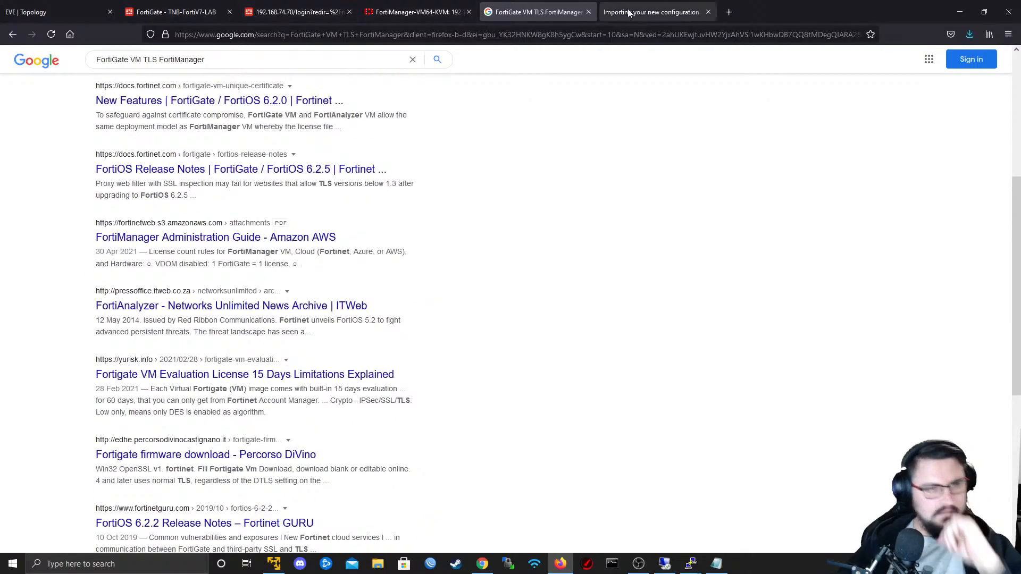
- Open forum.fortinet.com in a new tab and skim its latest and active posts for the FortiManager problem
left_click(728, 12)
type("for")
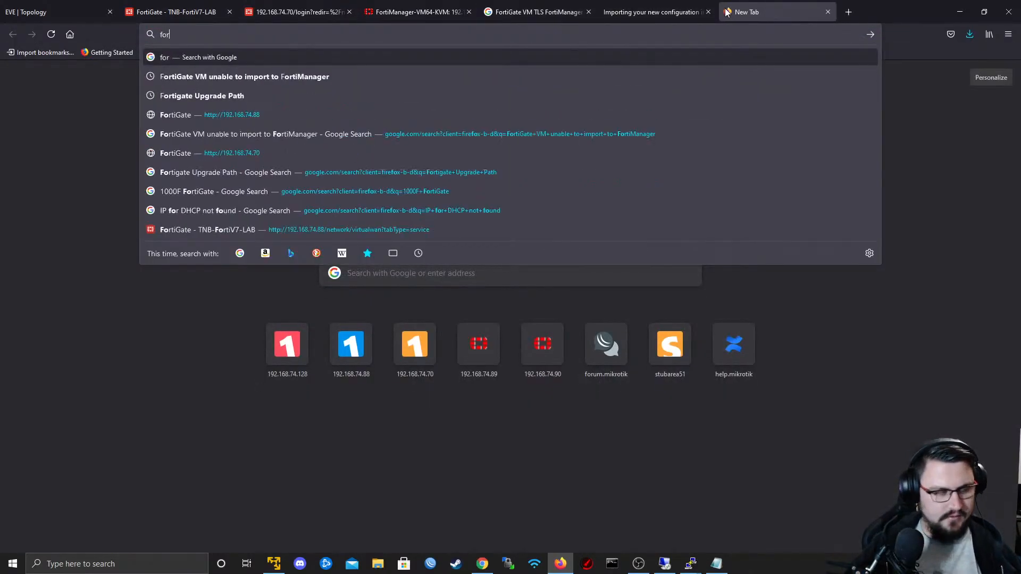
type("um.fortinet.com")
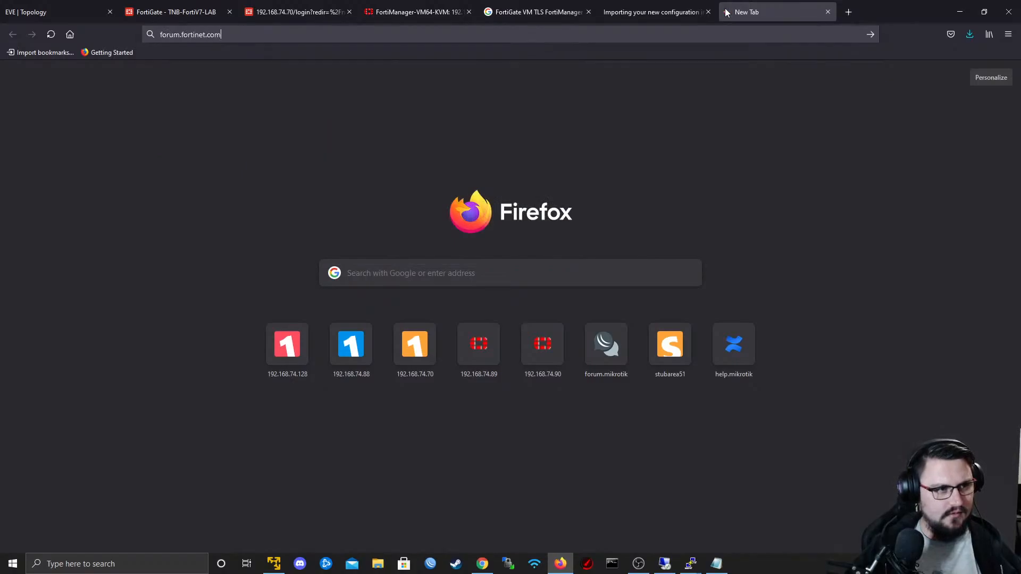
key("Return")
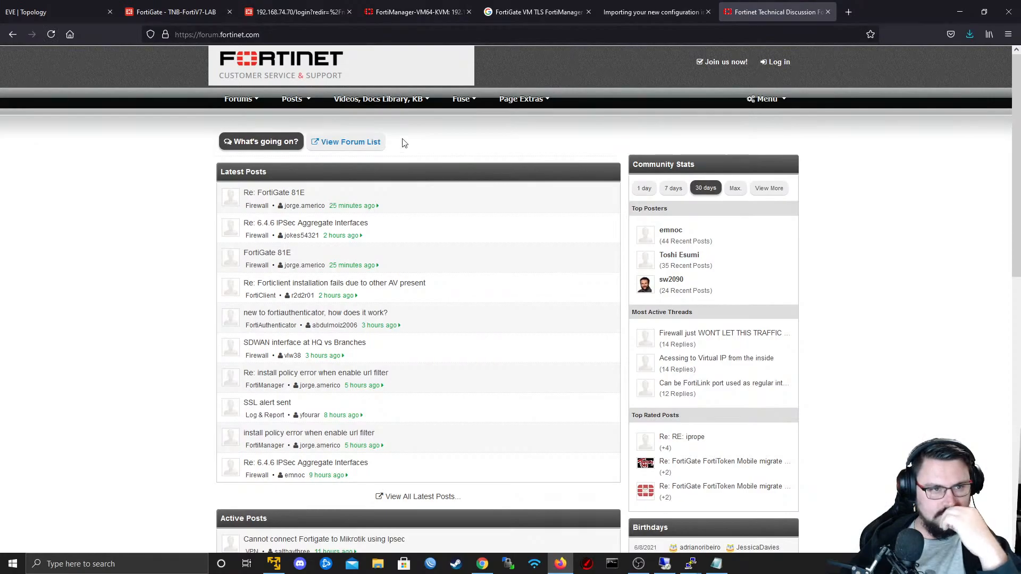
scroll(386, 157, "down", 8)
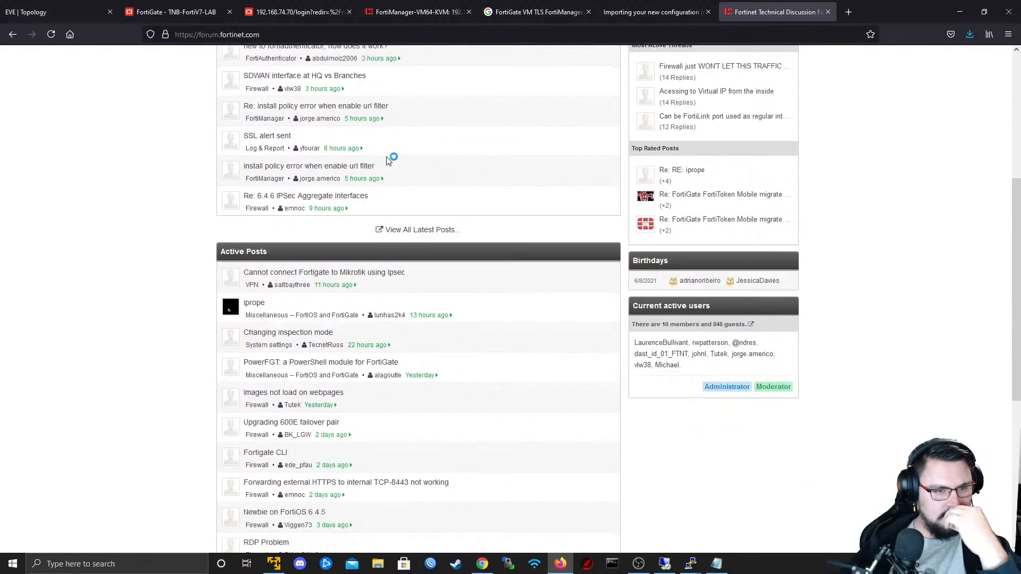
scroll(386, 160, "down", 3)
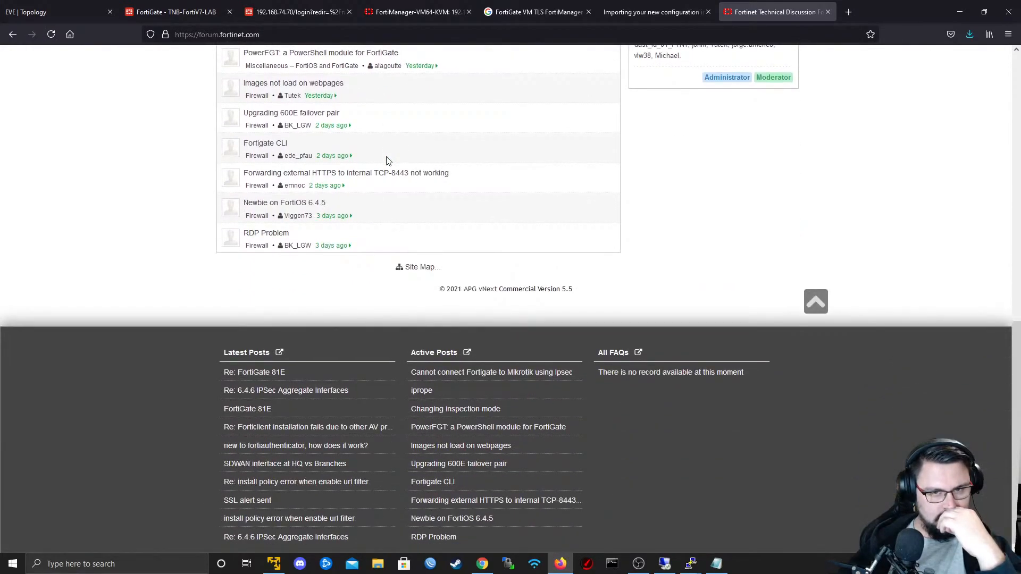
scroll(386, 161, "up", 4)
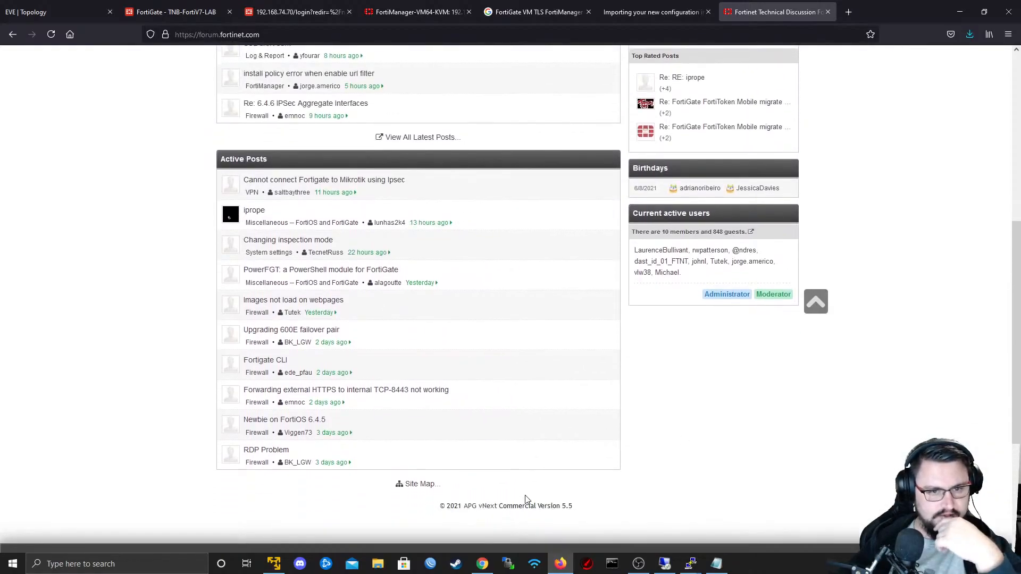
scroll(524, 479, "up", 7)
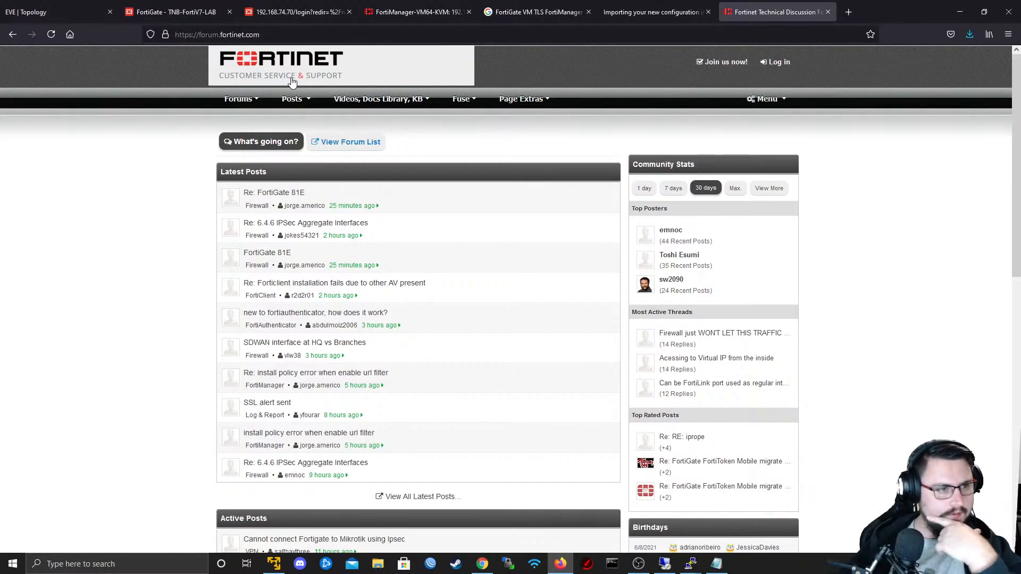
left_click(296, 106)
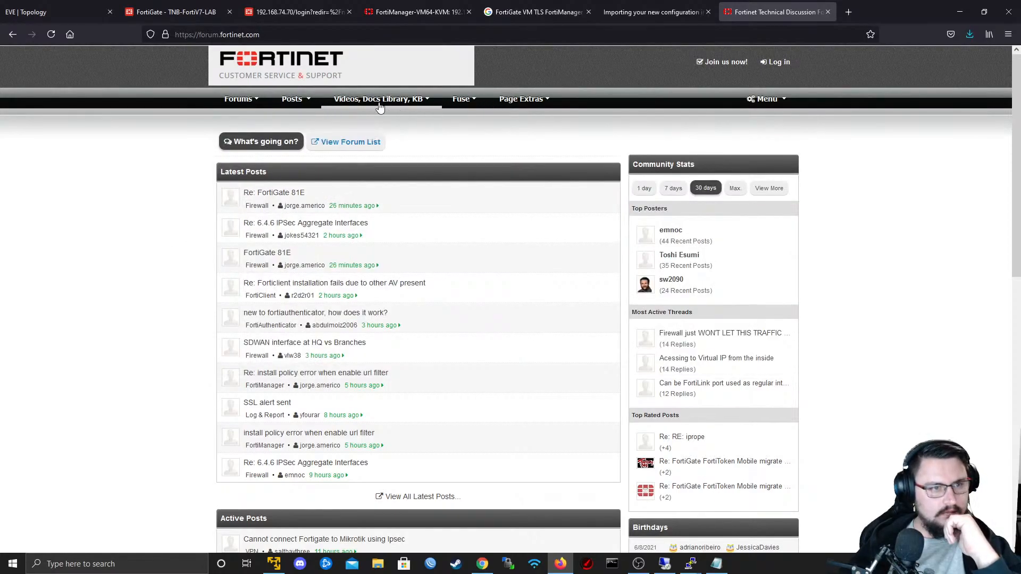
- From the Google results, open "Fortigate VM Evaluation License 15 Days Limitations Explained" in a new tab and read its section on connecting to FortiManager
left_click(658, 5)
left_click(545, 4)
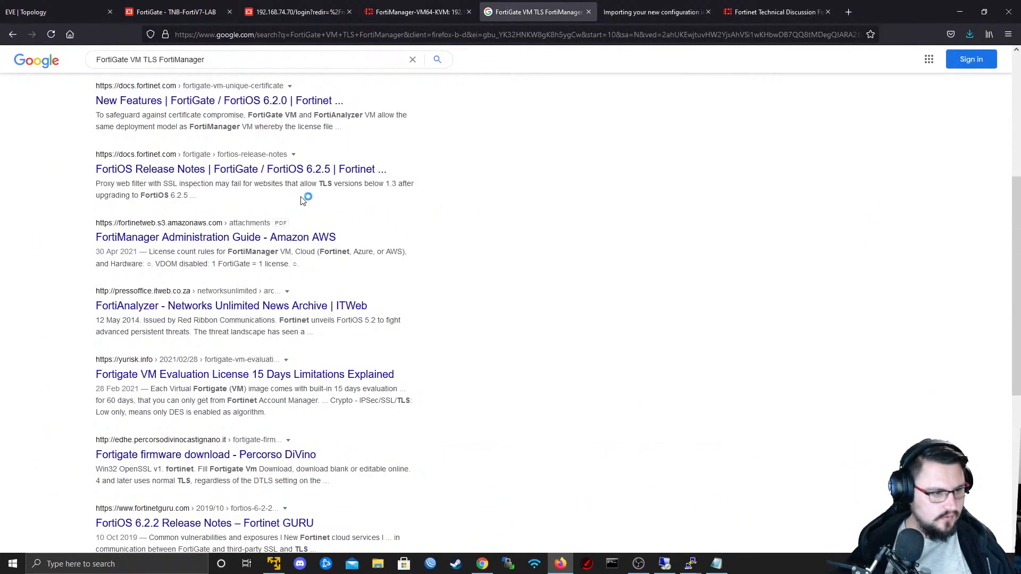
scroll(301, 201, "down", 1)
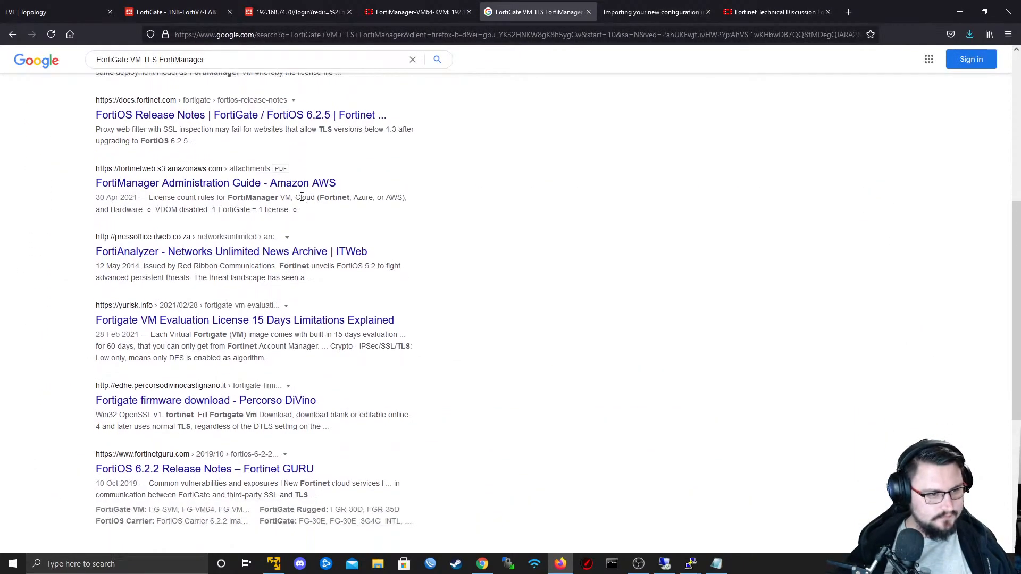
middle_click(277, 327)
left_click(603, 5)
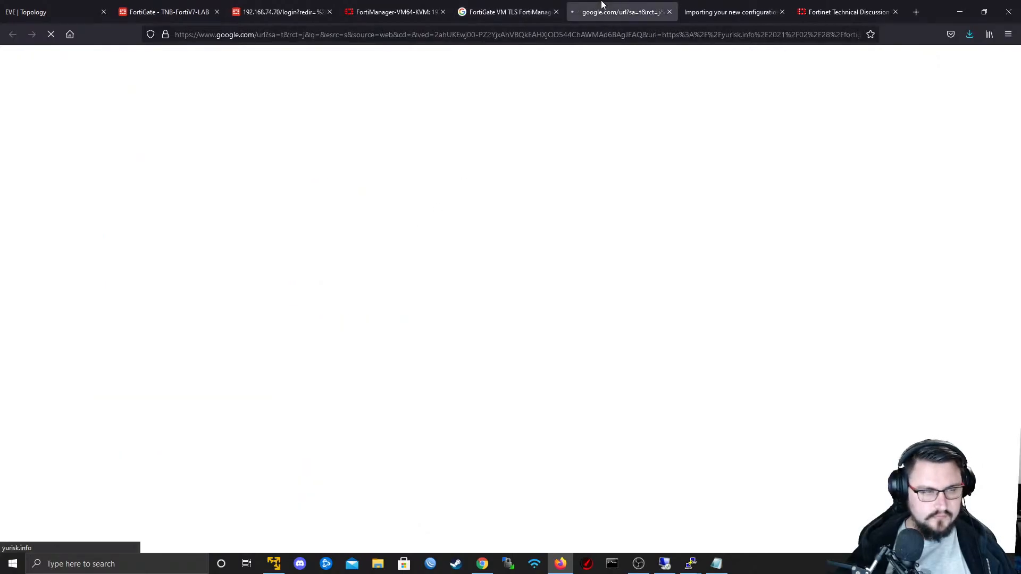
scroll(560, 250, "down", 6)
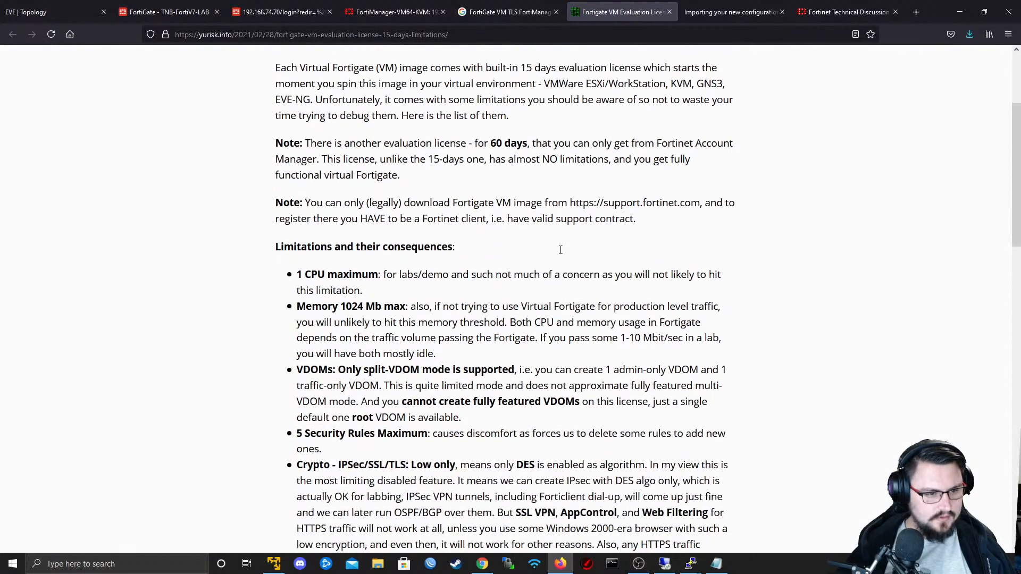
scroll(561, 252, "down", 8)
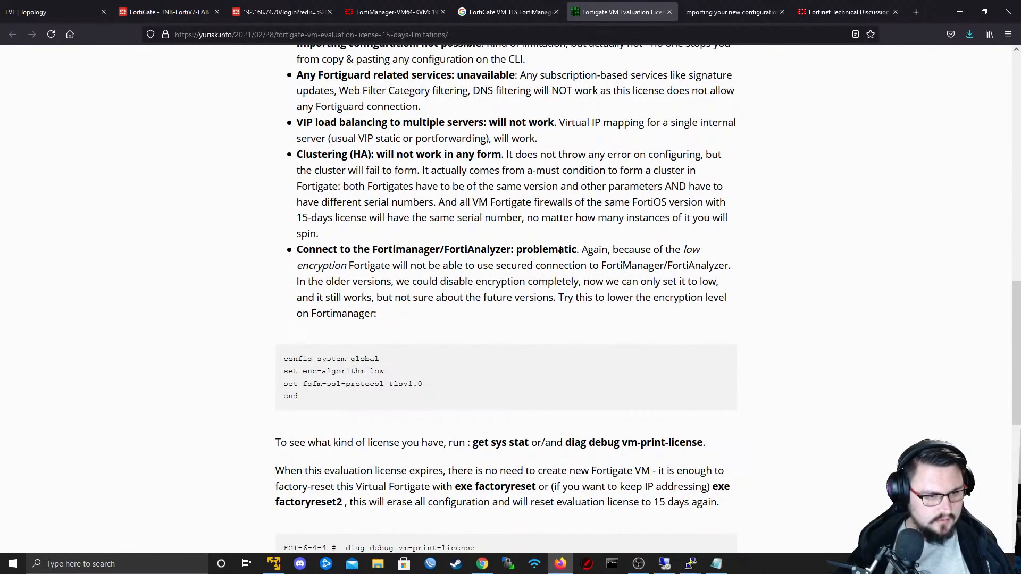
- Copy the article's config system global commands for low encryption and tlsv1.0 into the Notepad notes below the IPsec configuration, and minimize Notepad
left_click_drag(342, 415, 279, 358)
key("ctrl+c")
scroll(282, 351, "down", 4)
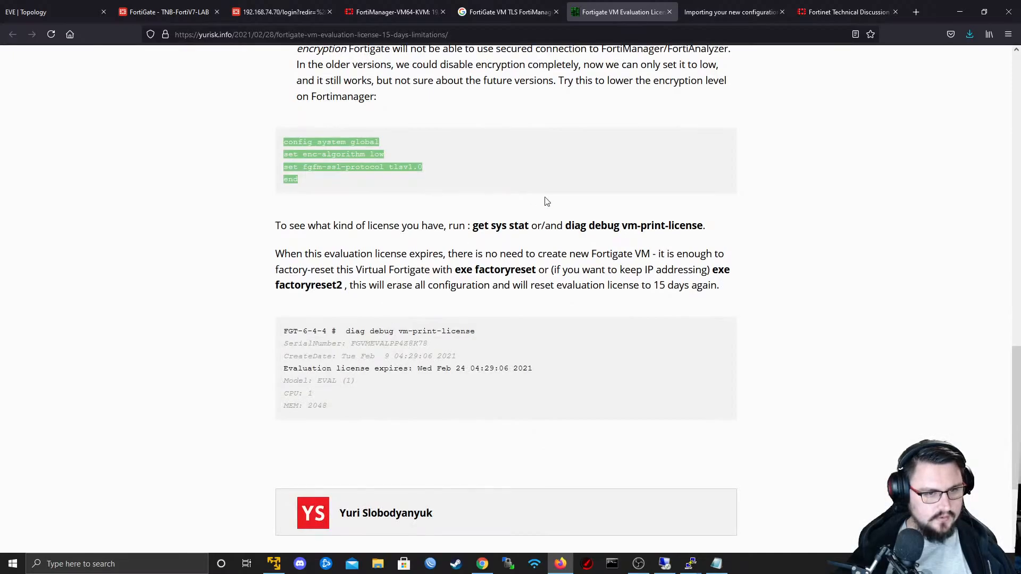
left_click(717, 564)
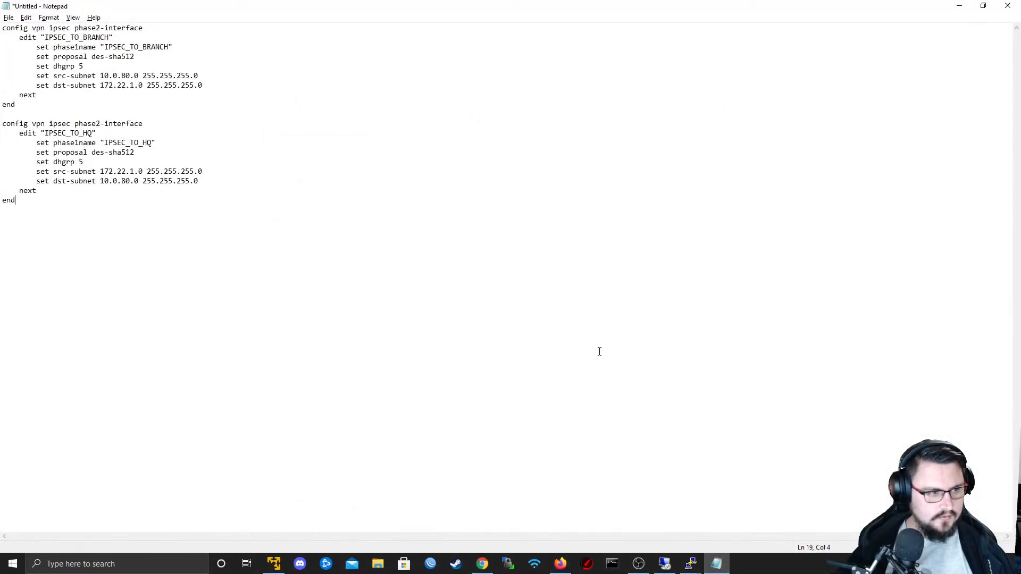
key("ctrl+v")
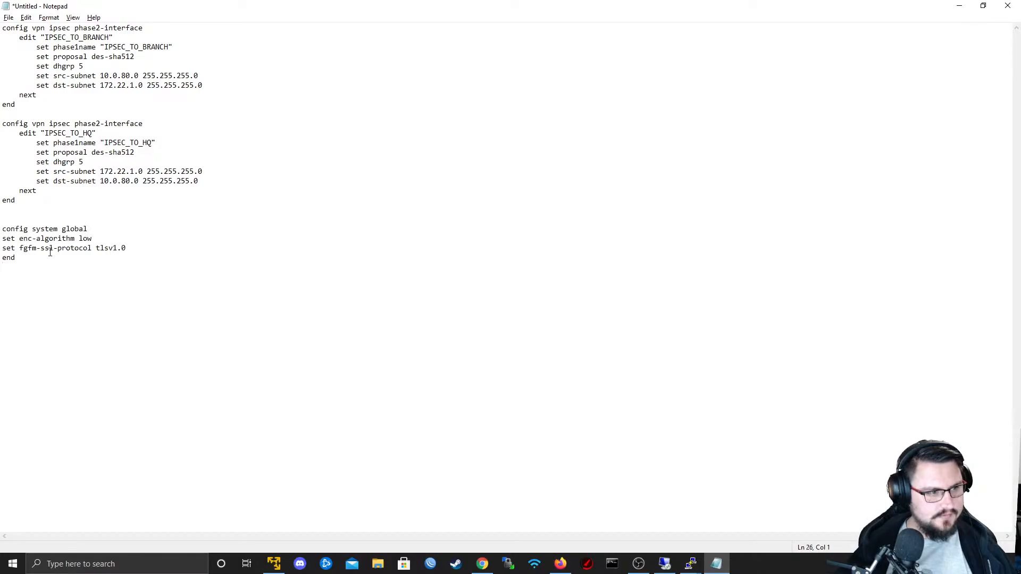
left_click(959, 6)
- Check the EVE-NG lab topology, and return to the CLI console of the TNB-FortiV7-LAB FortiGate
left_click(129, 11)
left_click(95, 3)
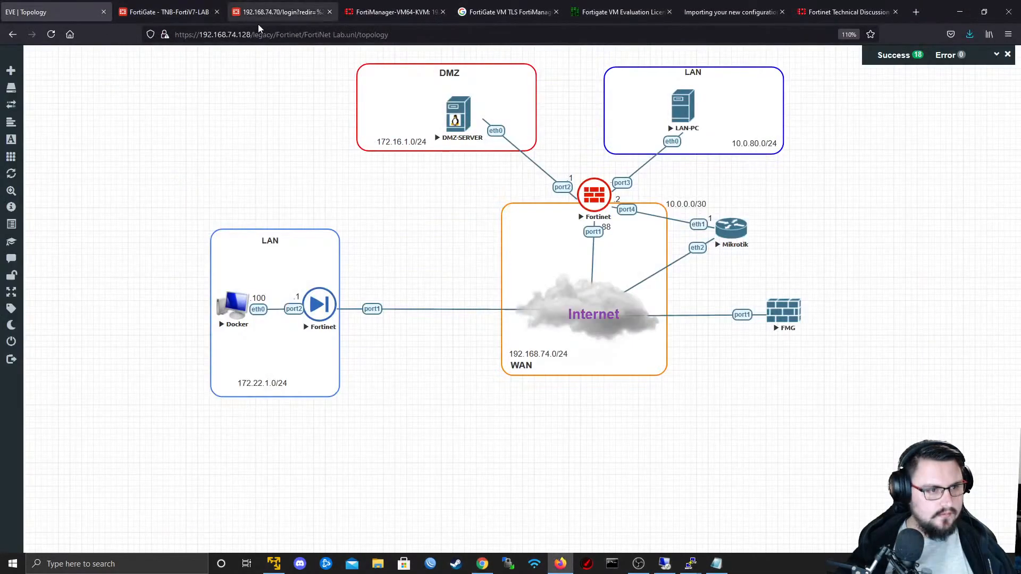
left_click(206, 5)
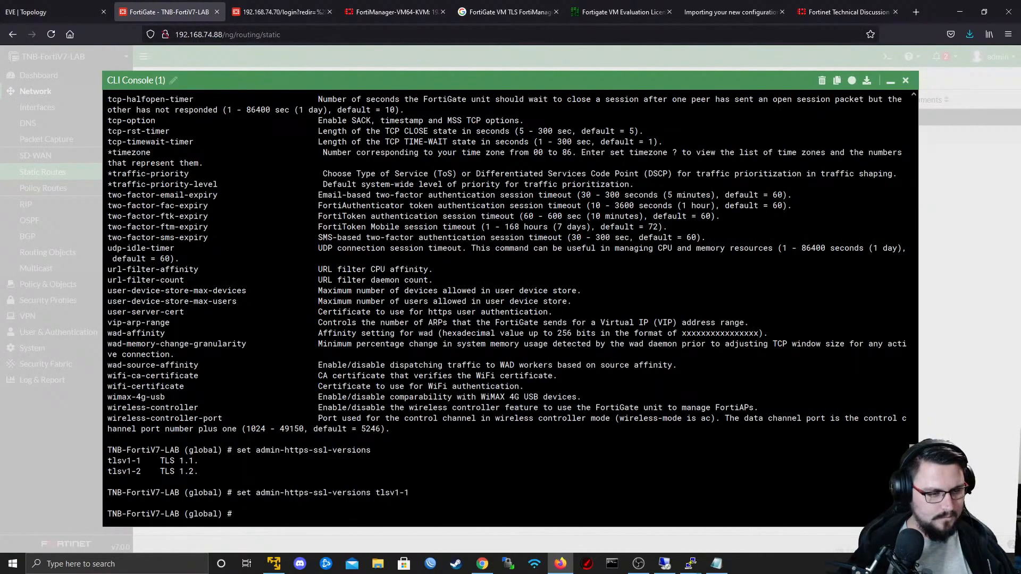
- Try to set the encryption algorithm in the FortiGate's global configuration, consulting the enc-algorithm and fgfm-ssl-protocol tlsv1.0 lines in the Notepad notes
key("Return")
key("Return")
key("alt+Tab")
key("alt+Tab")
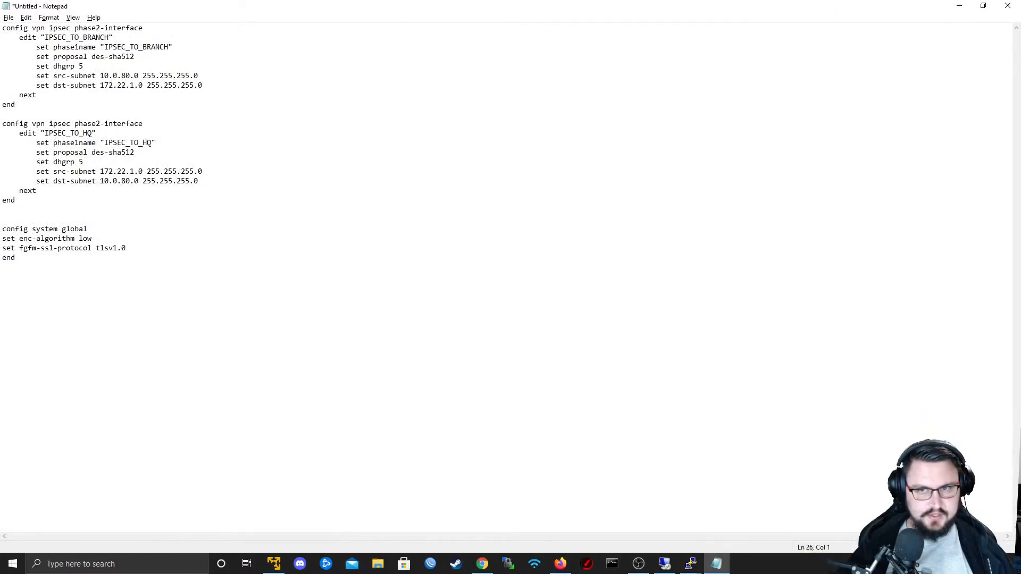
left_click(959, 5)
type("set")
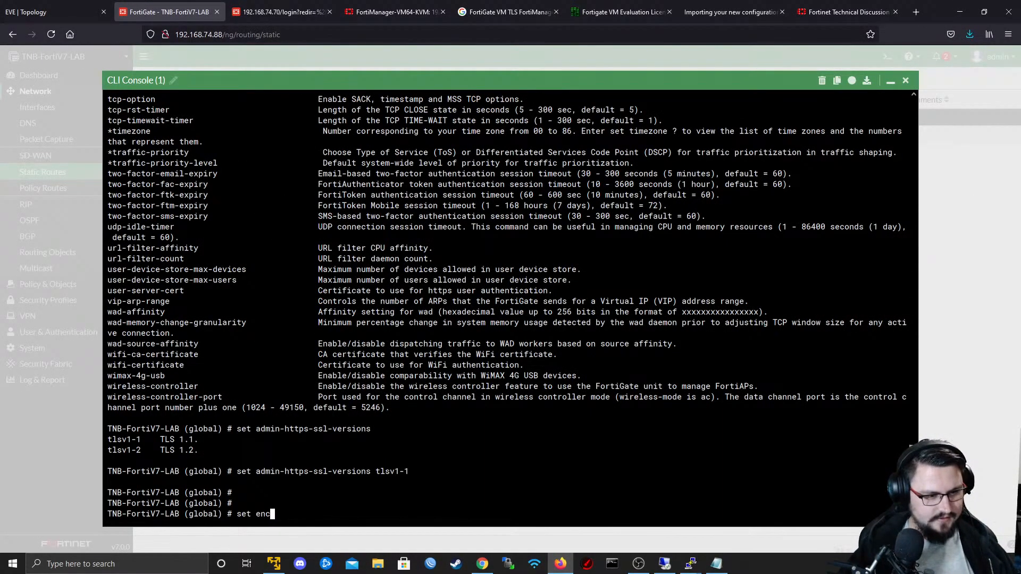
key("Tab")
key("BackSpace")
key("alt+Tab")
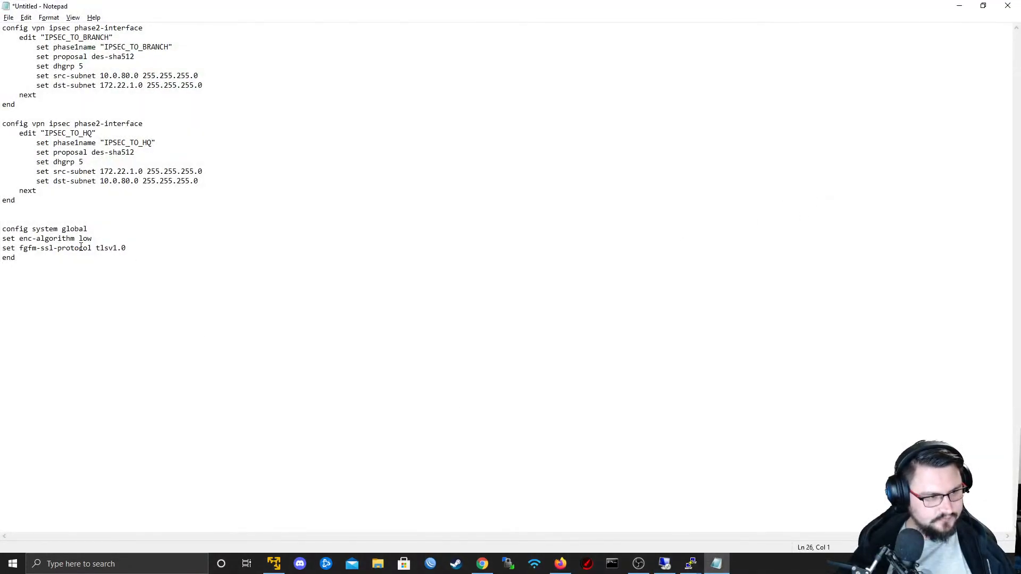
left_click_drag(127, 248, 98, 243)
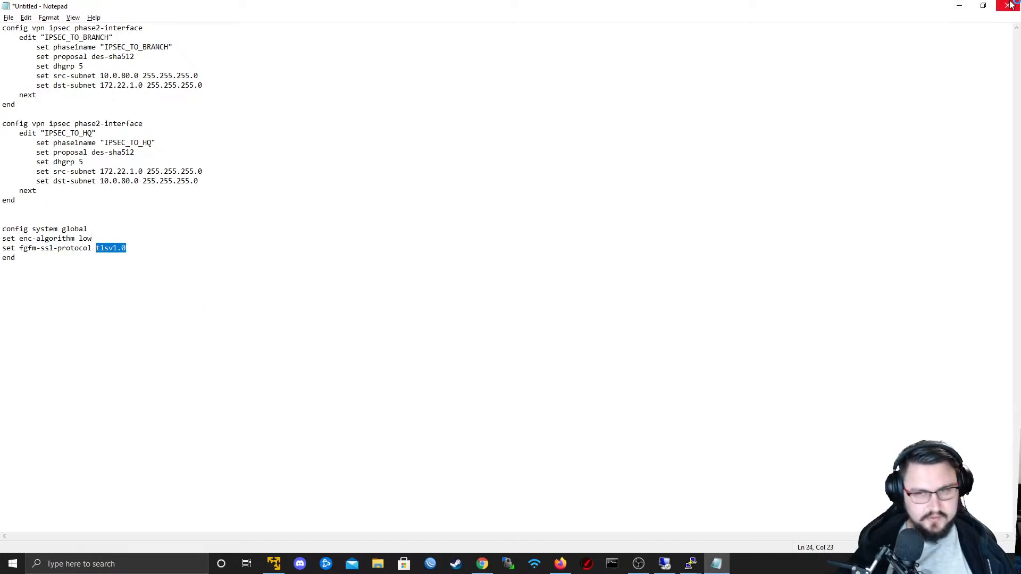
left_click(959, 6)
- Close the FortiGate's CLI console and check the firmware version and build of the unit
left_click(906, 80)
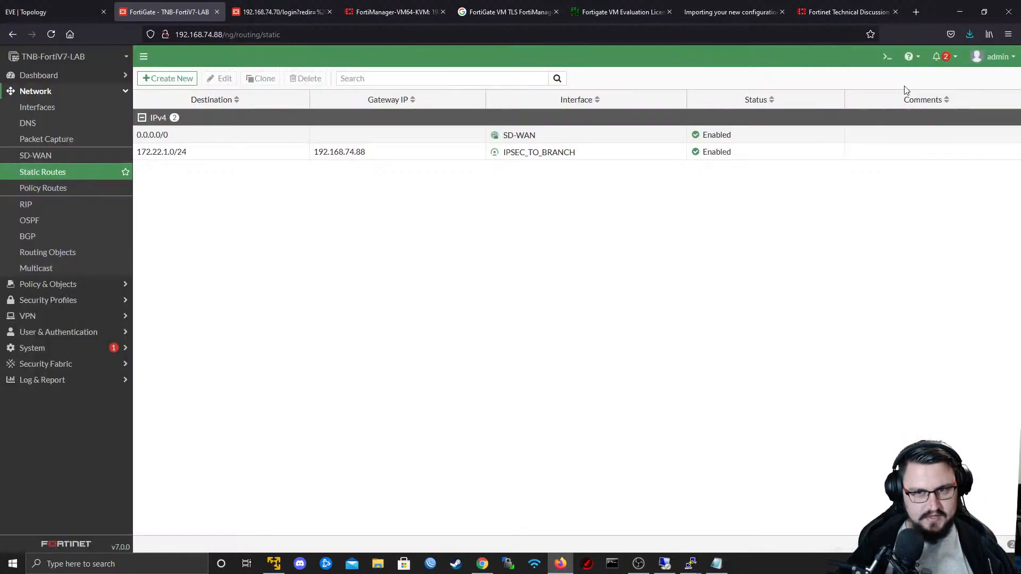
left_click(46, 170)
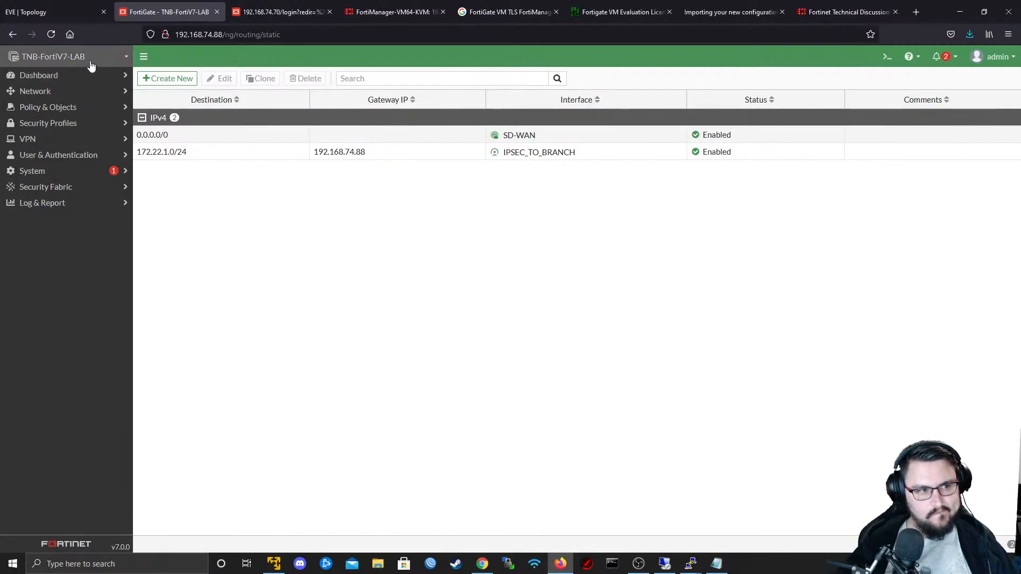
left_click(993, 58)
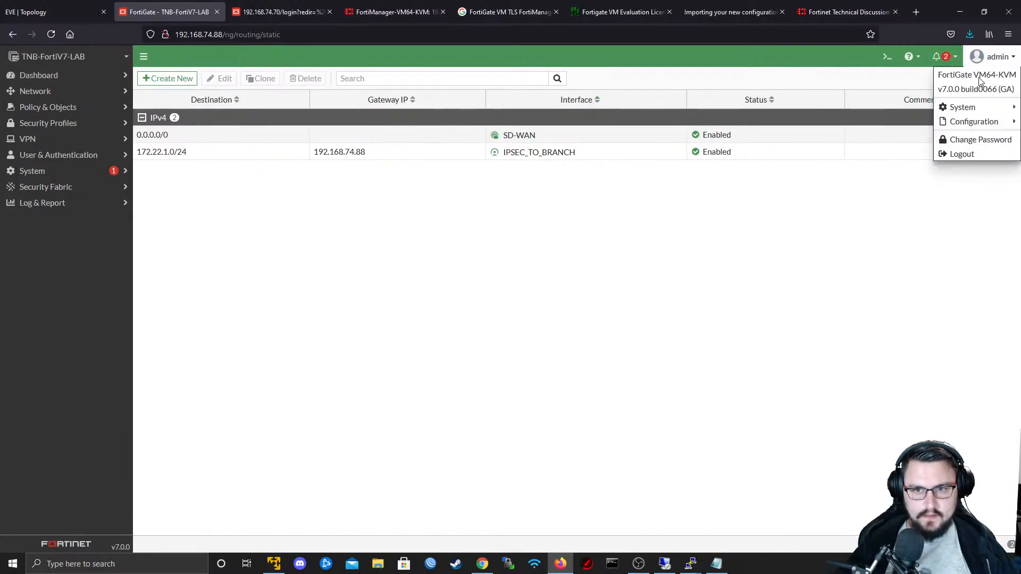
- Begin adding a new node to the EVE-NG topology below the WAN area, using the Fortinet FortiGate template
key("ctrl+shift+Tab")
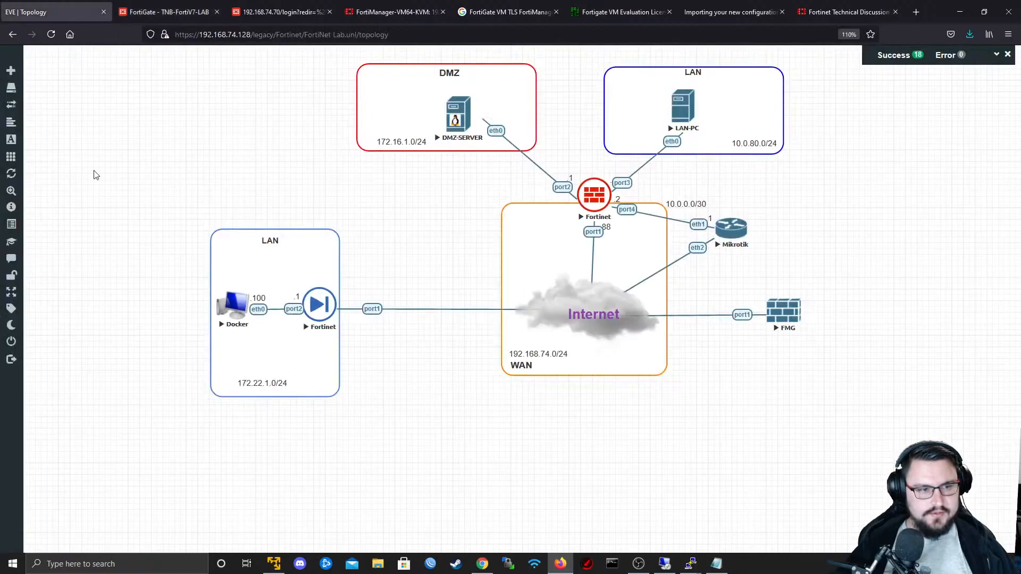
right_click(394, 461)
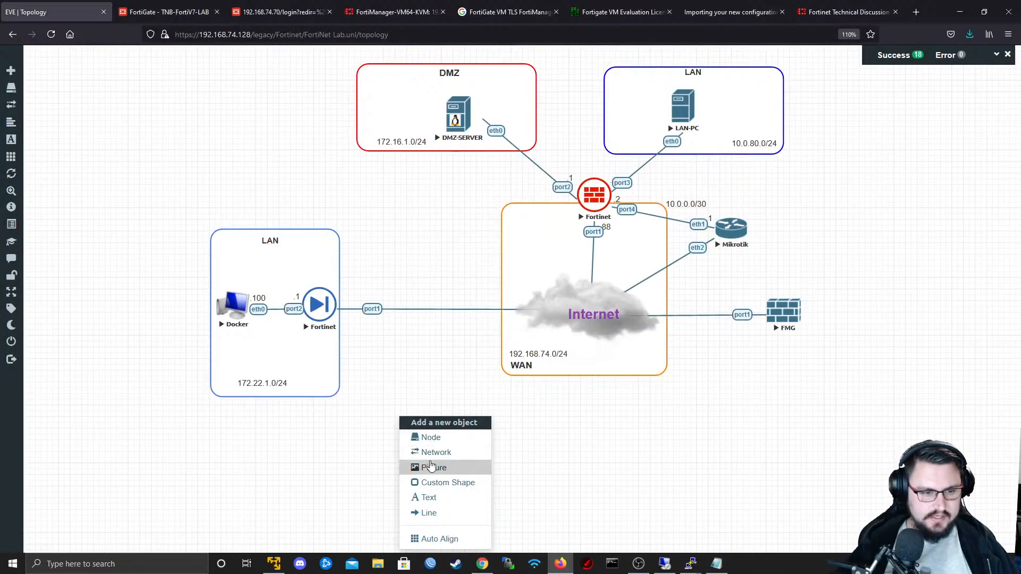
left_click(431, 437)
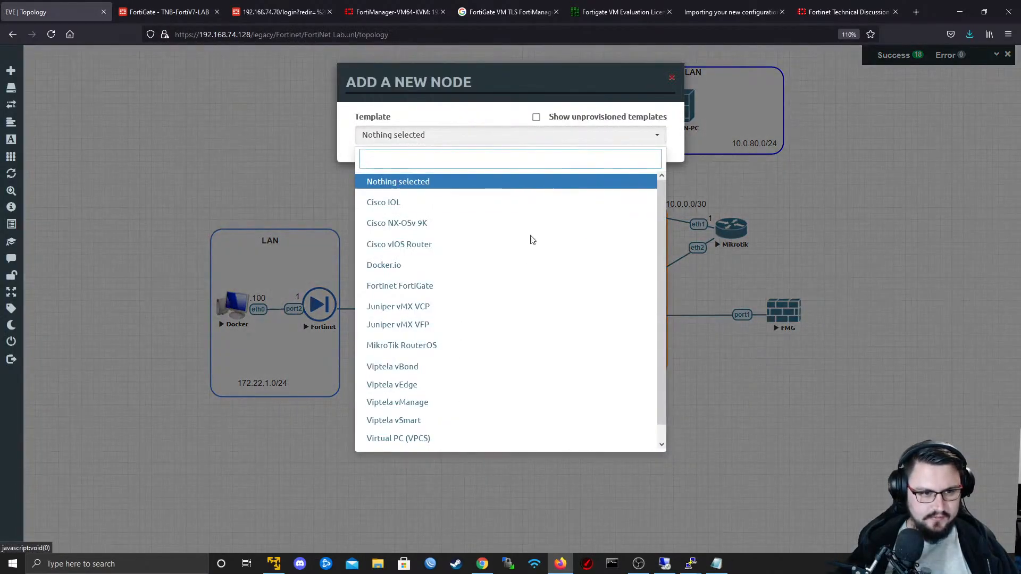
scroll(497, 298, "down", 1)
left_click(425, 270)
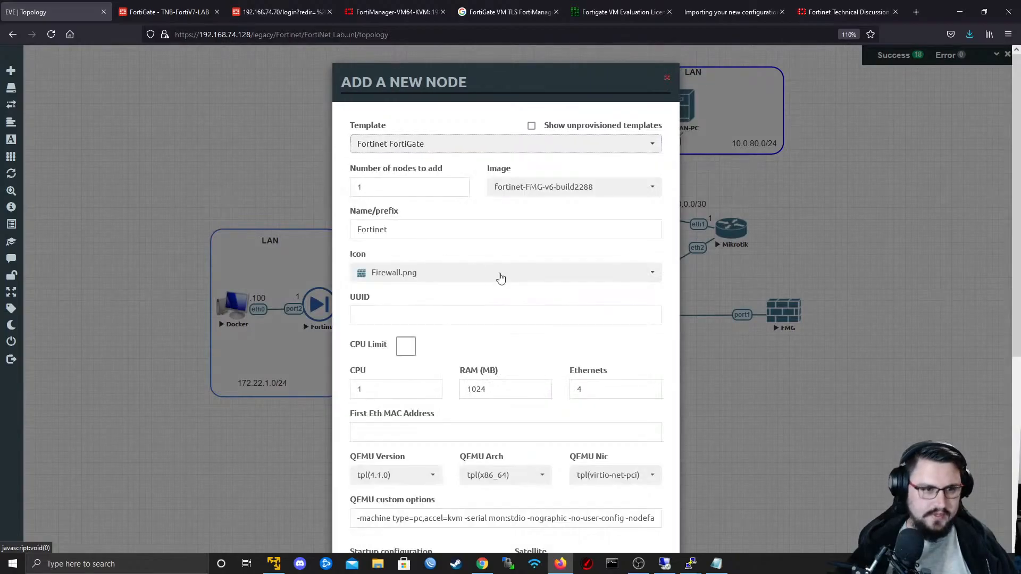
- Choose the fortinet-FGT-v6-build1828 image for the new node, keep the name Fortinet and the other defaults, and save it
left_click(511, 188)
scroll(623, 247, "up", 2)
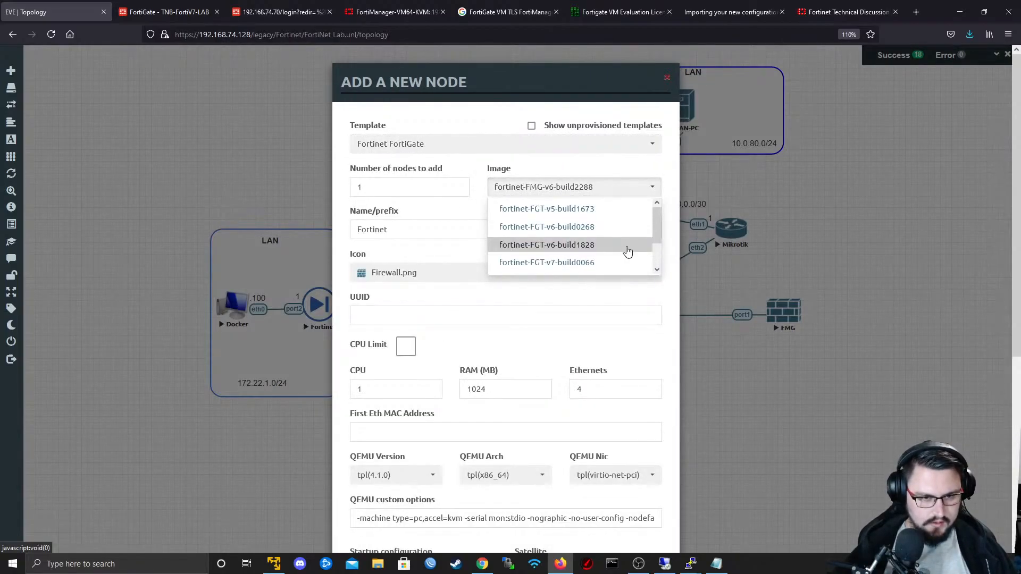
scroll(620, 233, "down", 1)
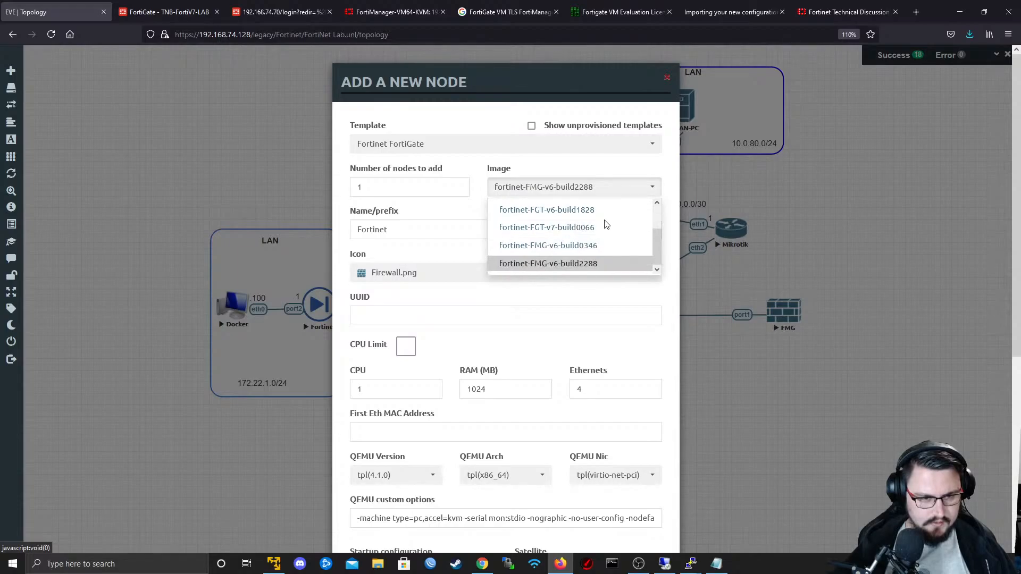
left_click(607, 215)
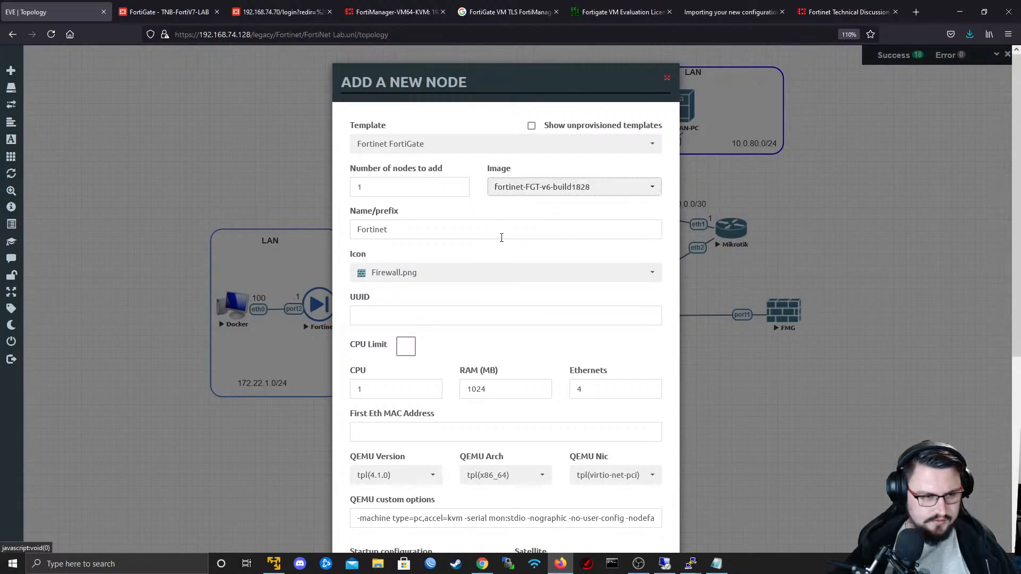
double_click(432, 239)
scroll(514, 286, "down", 4)
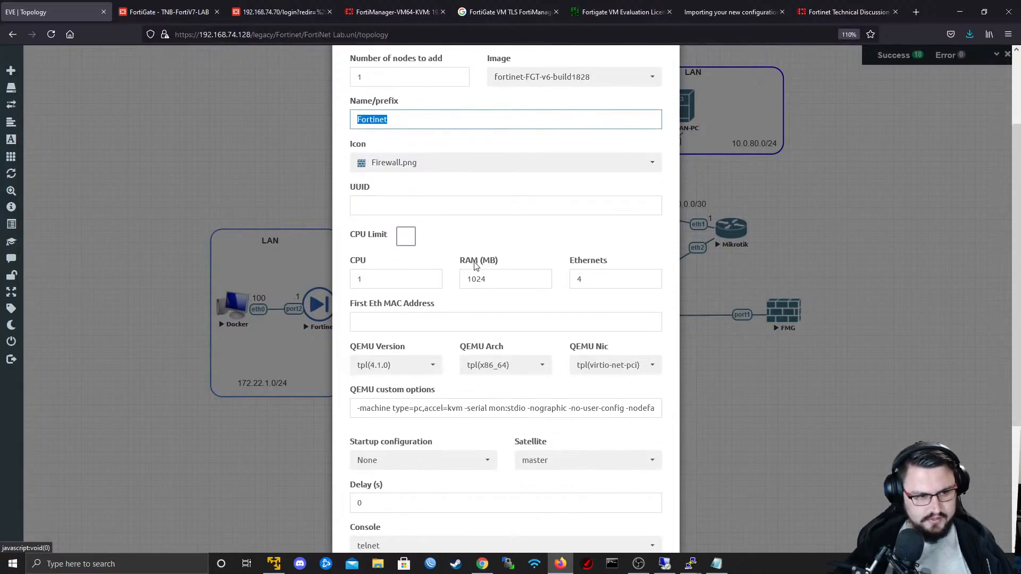
scroll(536, 206, "down", 2)
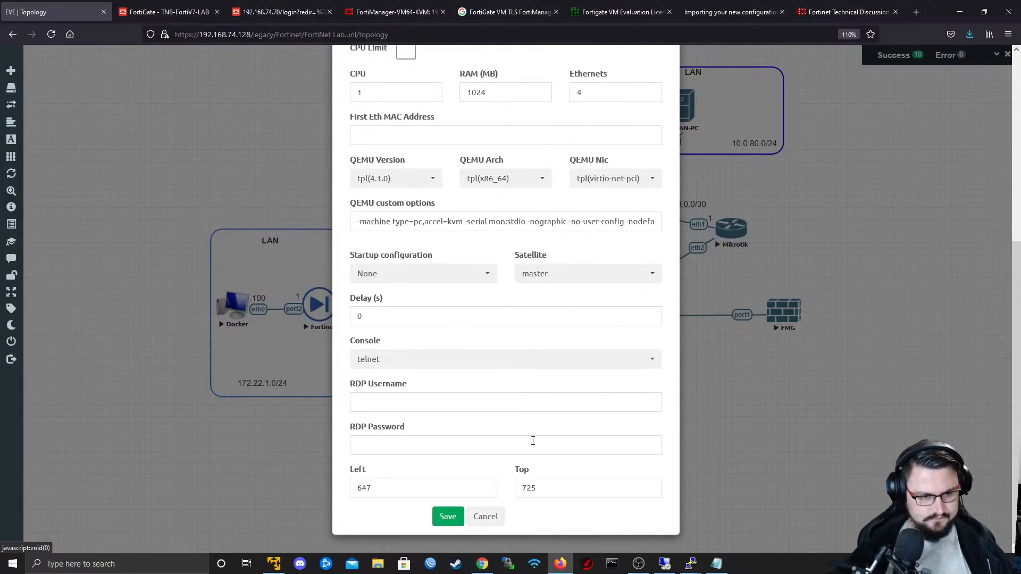
left_click(448, 517)
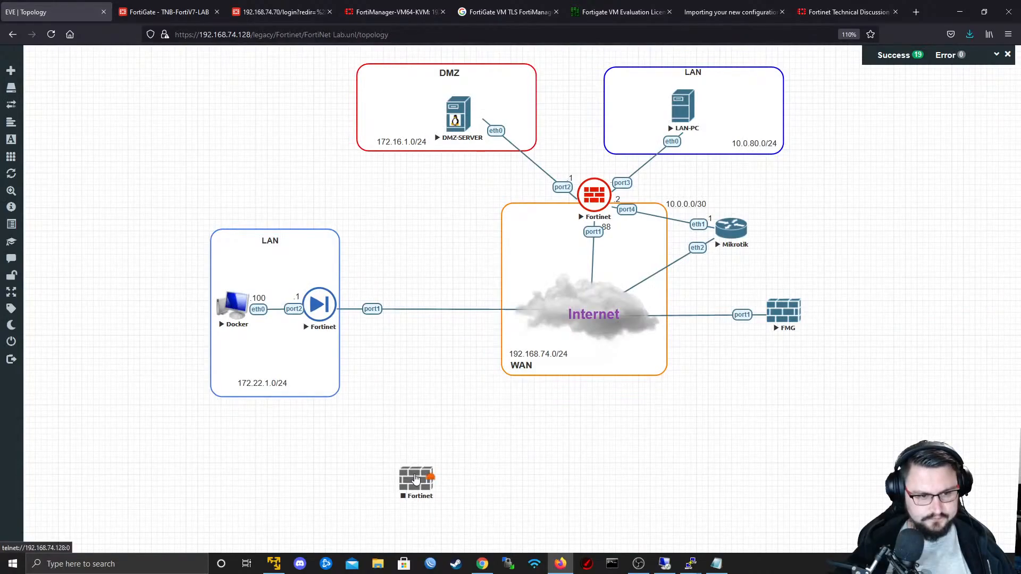
- Connect port1 of the new Fortinet node to the Internet cloud network and start the node
left_click_drag(433, 471, 591, 312)
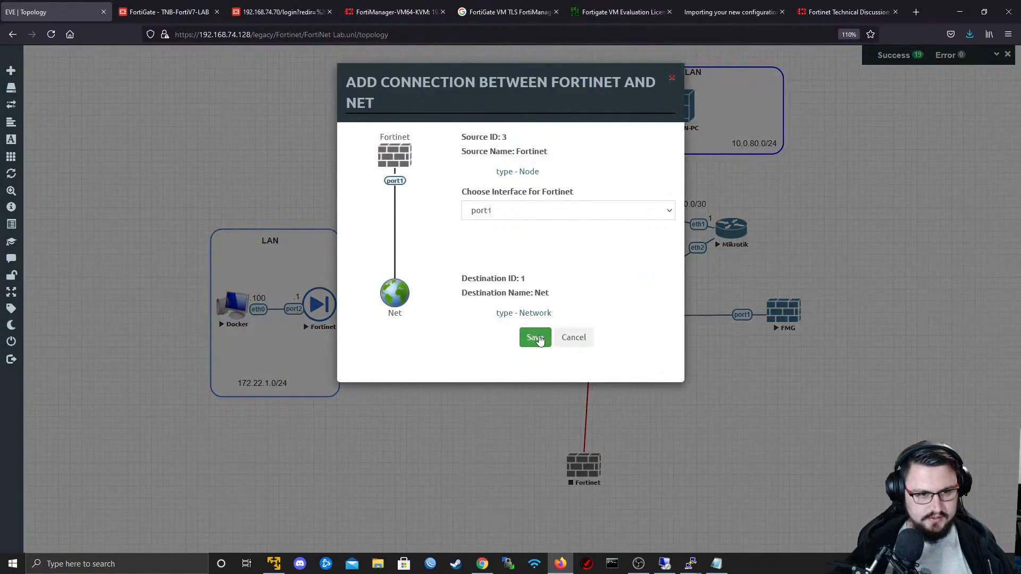
left_click(535, 338)
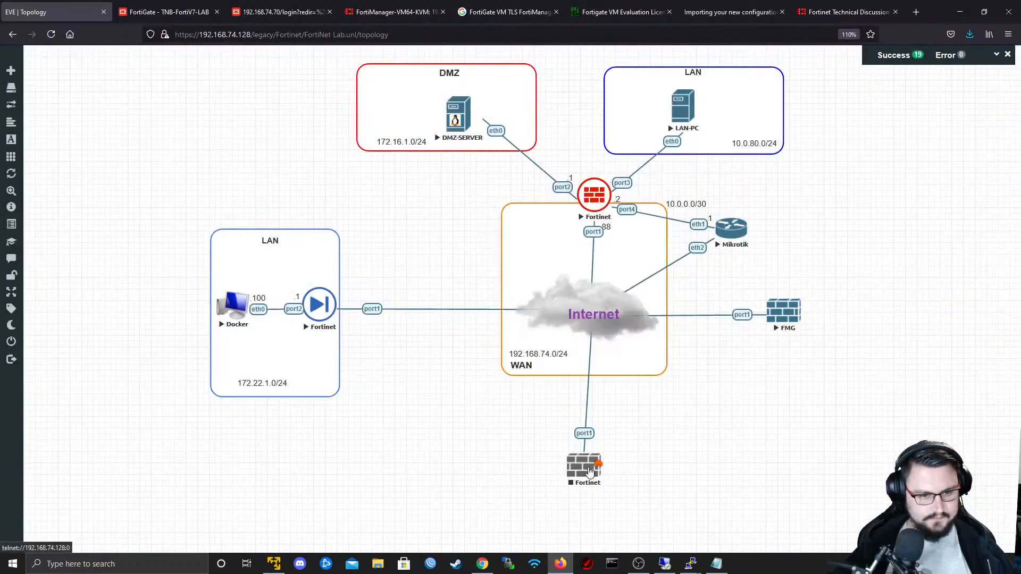
left_click_drag(596, 466, 603, 460)
right_click(601, 461)
left_click(611, 477)
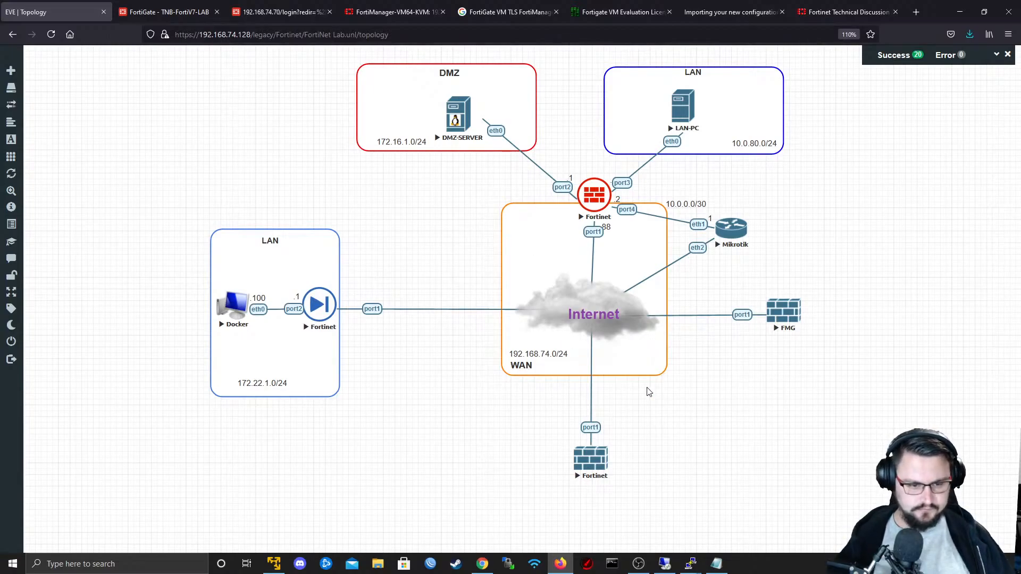
- Open the new Fortinet node's telnet console with putty.exe and move its window higher on the screen
left_click(590, 459)
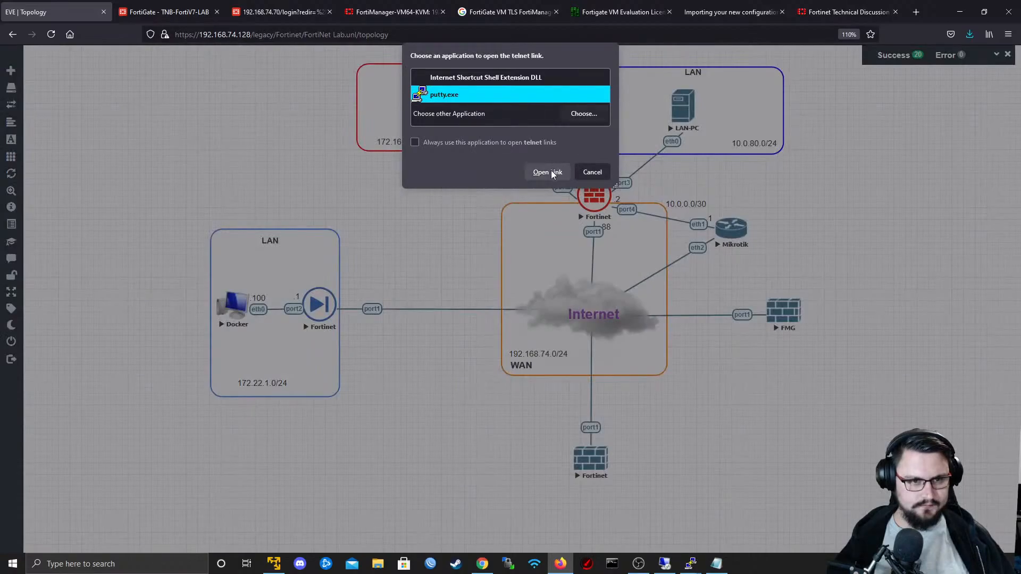
left_click(548, 172)
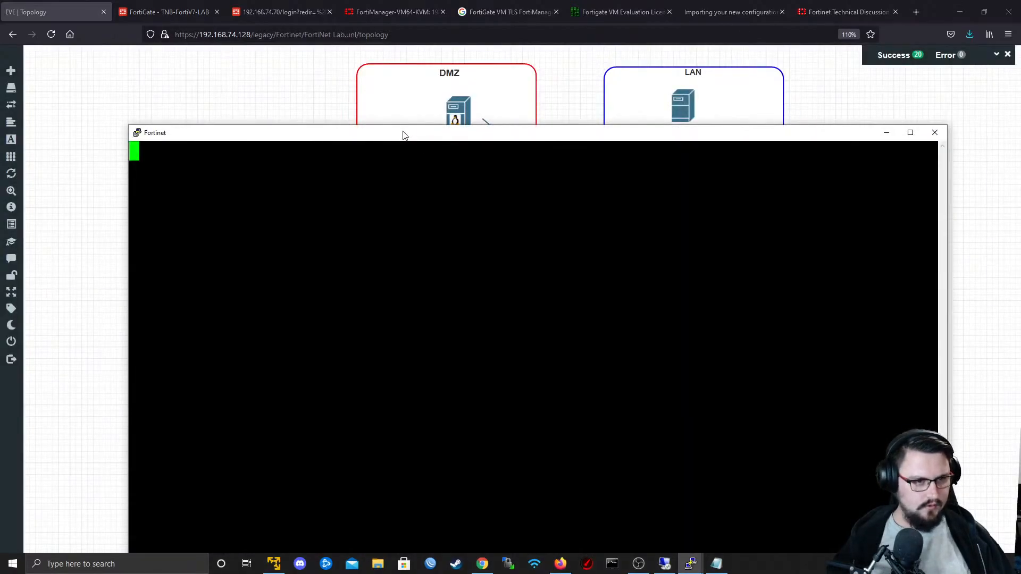
left_click_drag(403, 135, 396, 74)
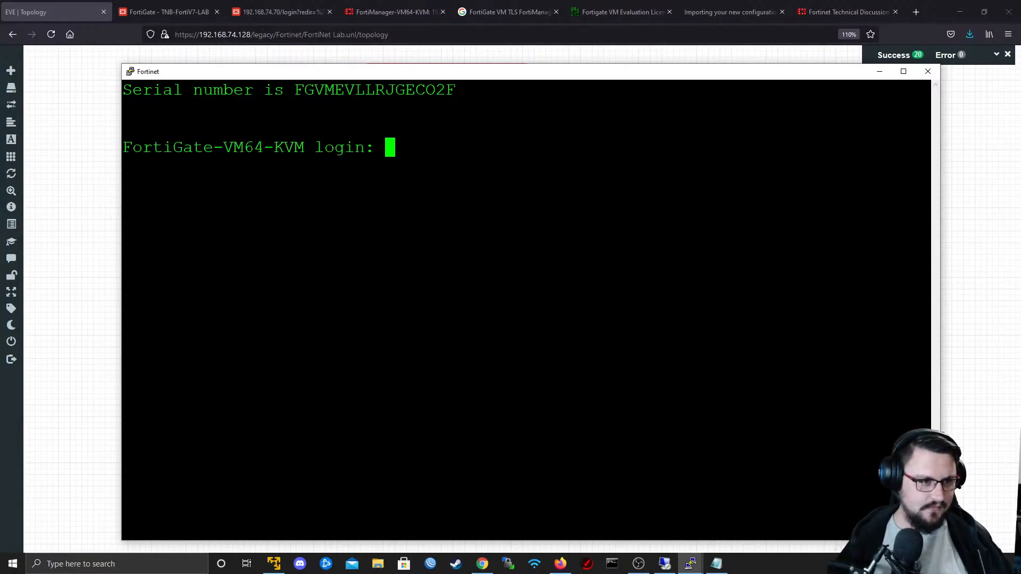
- Try to log in to the new FortiGate's console as admin with an account password
type("admin")
key("Return")
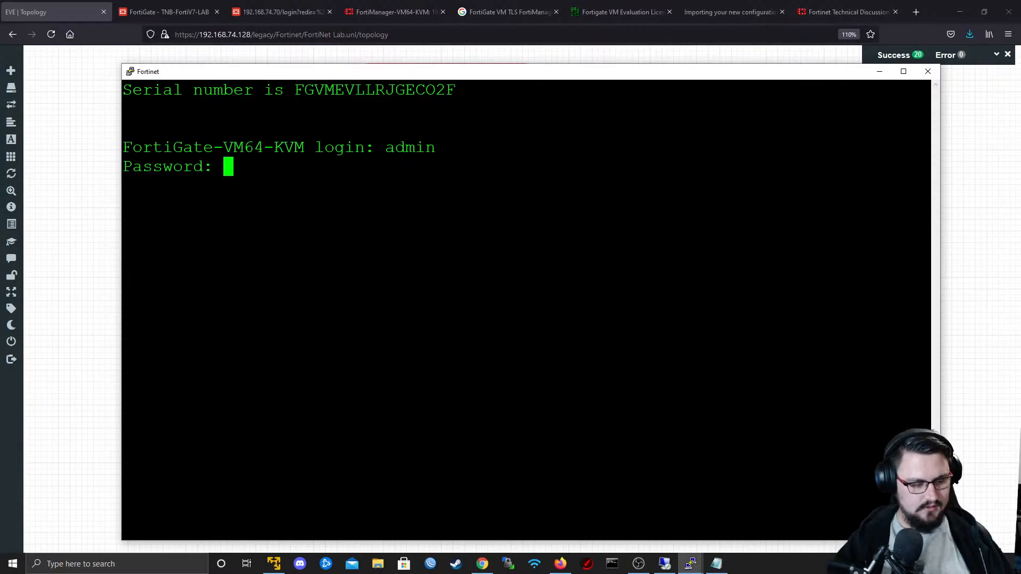
key("Return")
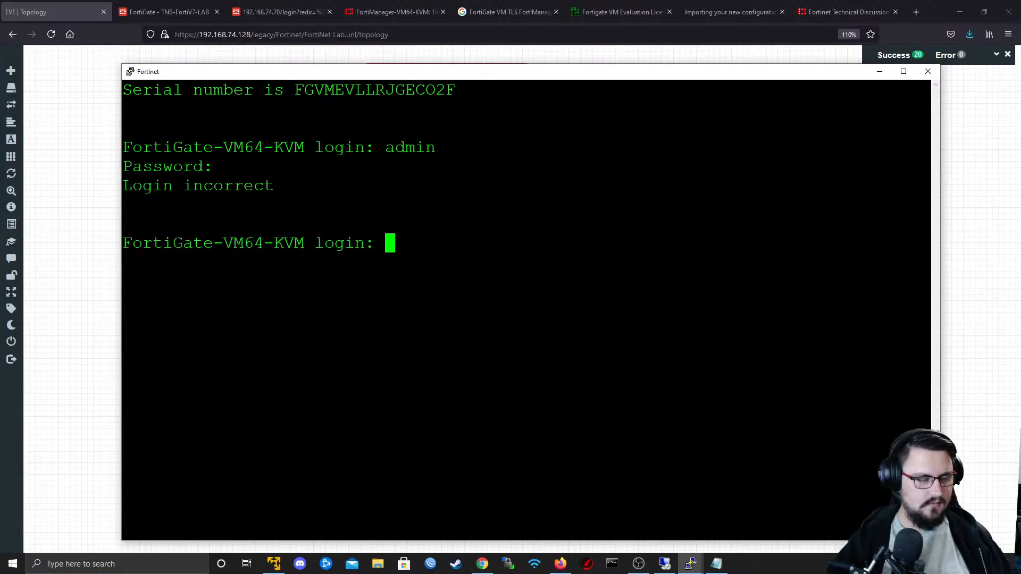
- Log in to the FortiGate console as admin with a blank password, then enter and confirm the required new admin password
type("admin")
key("Return")
key("Return")
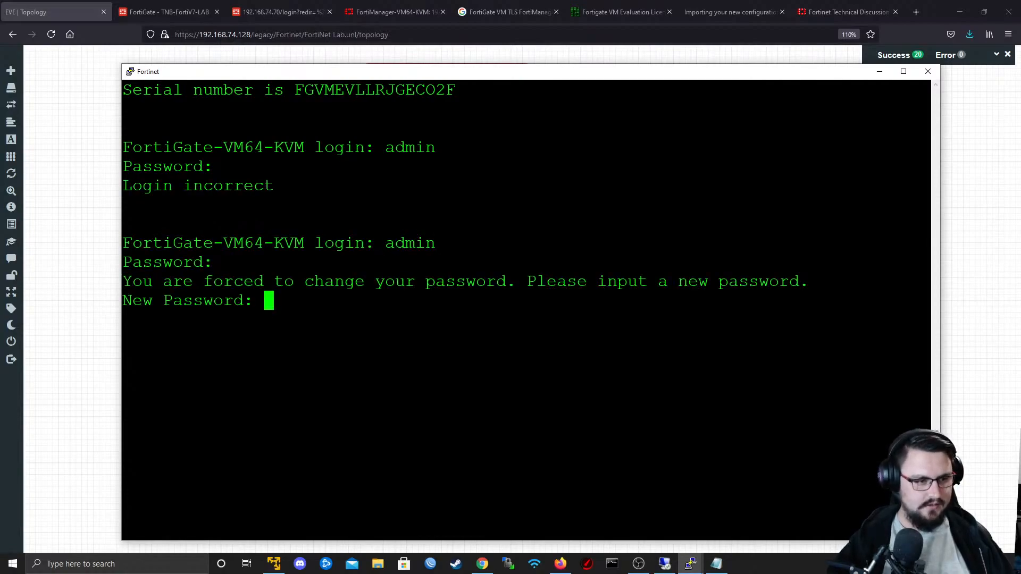
key("Return")
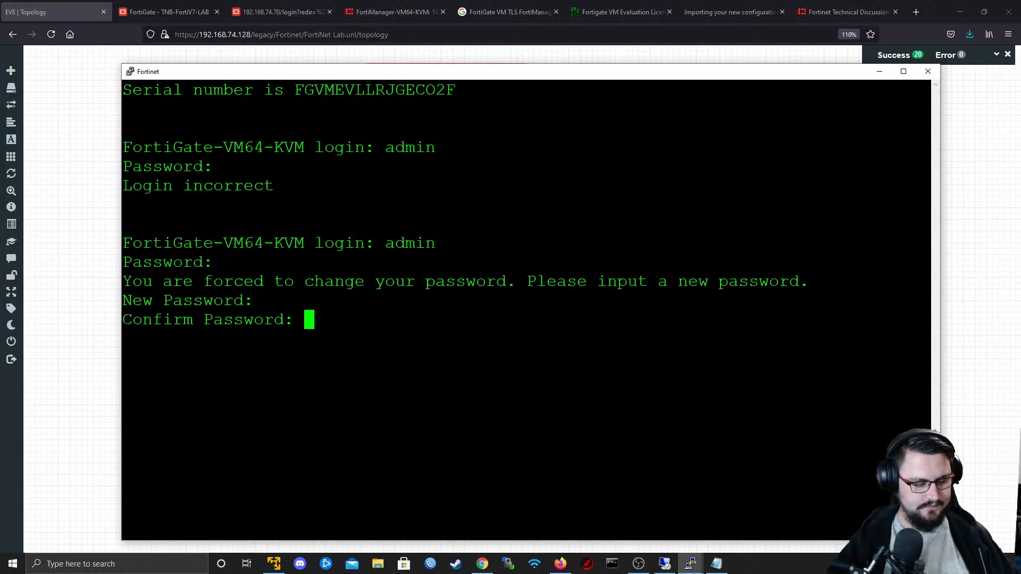
key("Return")
- Enter the system interface configuration for port1 and set its addressing mode to static
key("Return")
key("Return")
key("Return")
type("config")
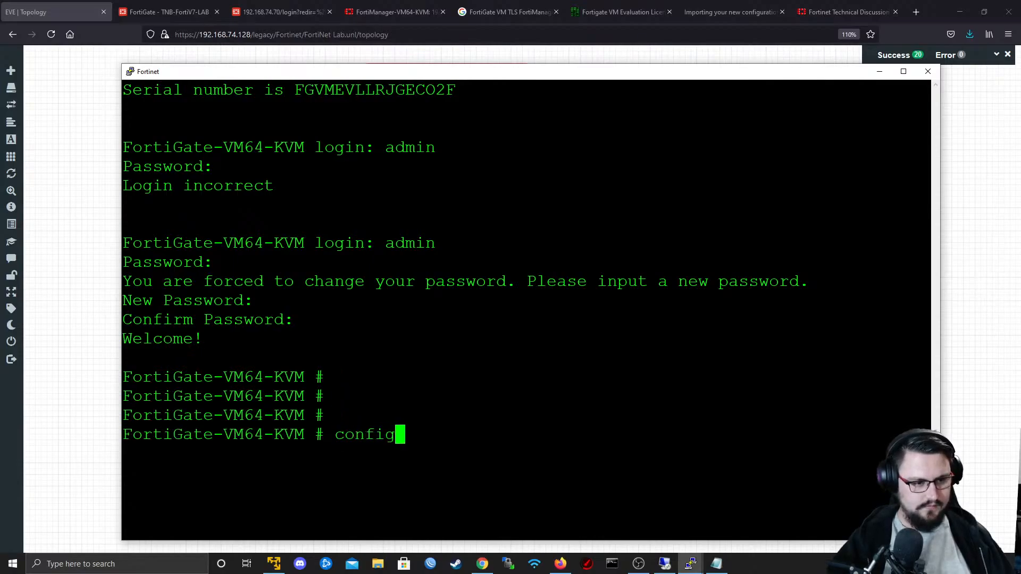
type(" system interface")
key("Return")
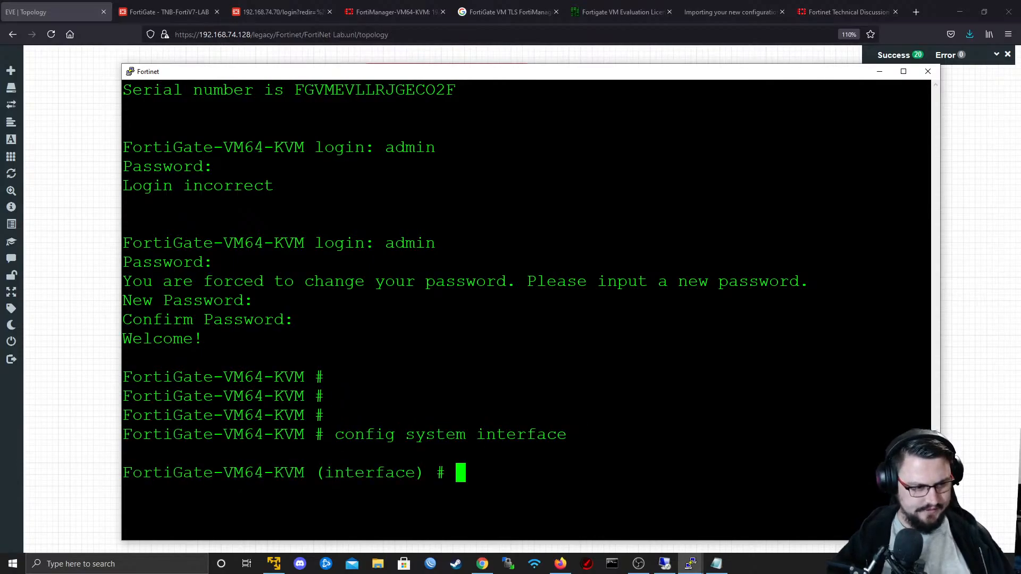
type("edit port1")
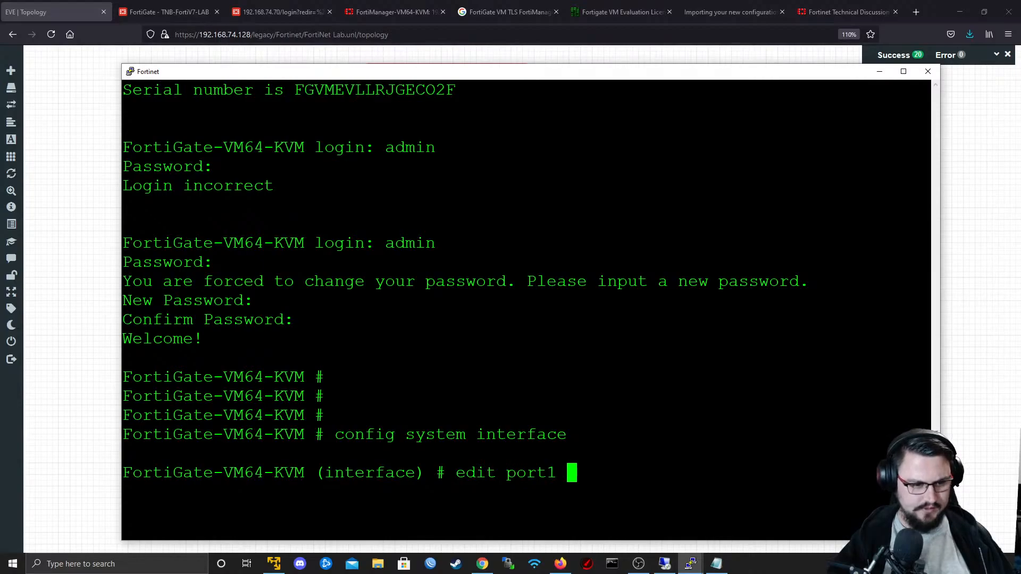
key("Return")
type("se")
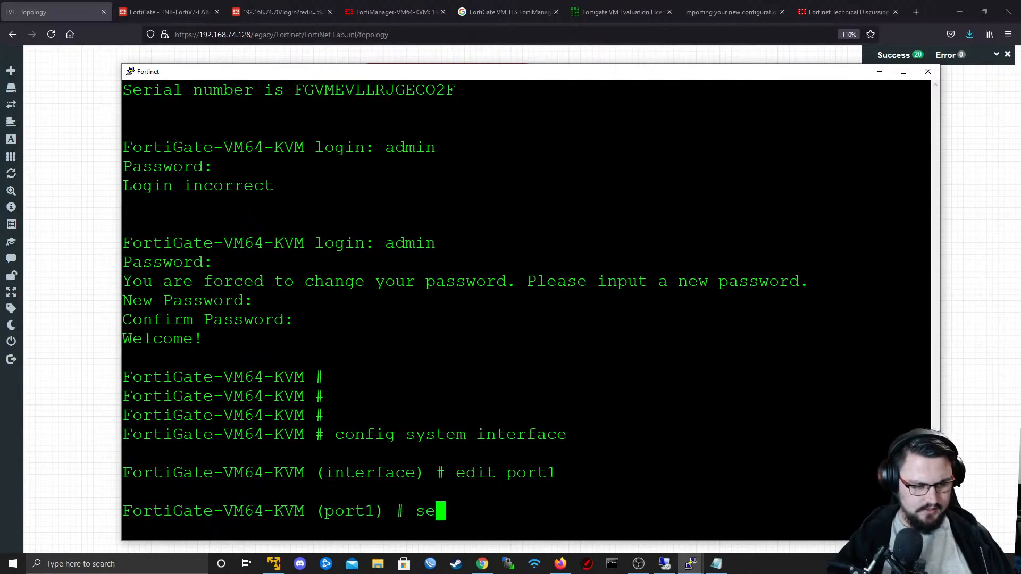
type("t mode static")
key("Return")
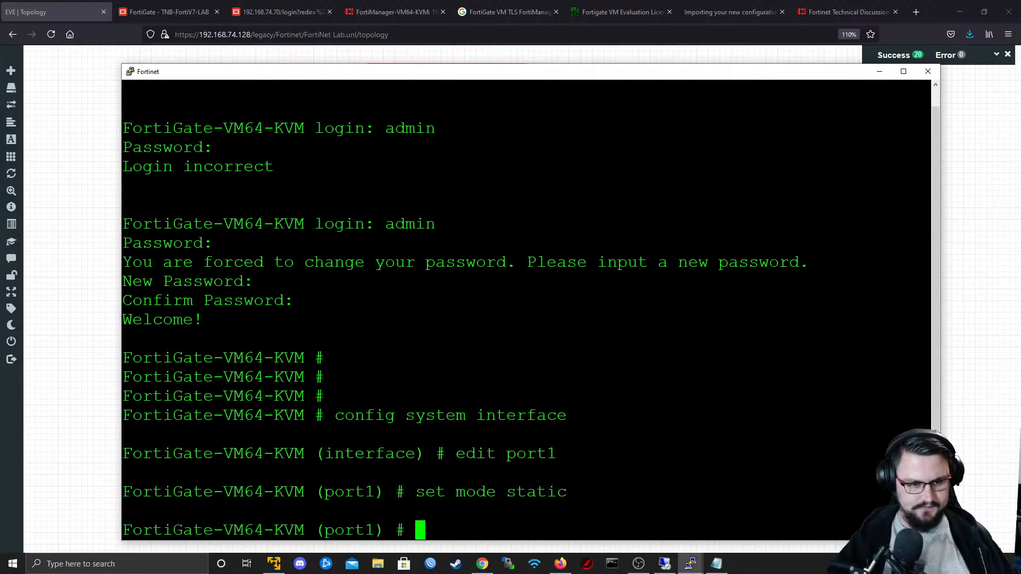
- Set port1's IP address to 192.168.74.89/24, then save and leave the interface configuration
type("set u")
key("BackSpace")
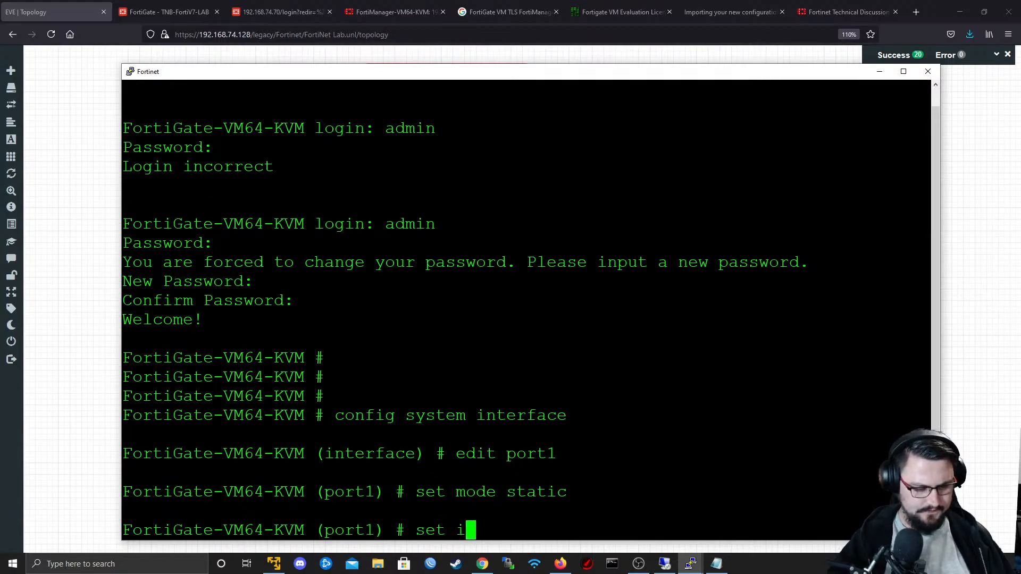
type("ip 192.168.74.")
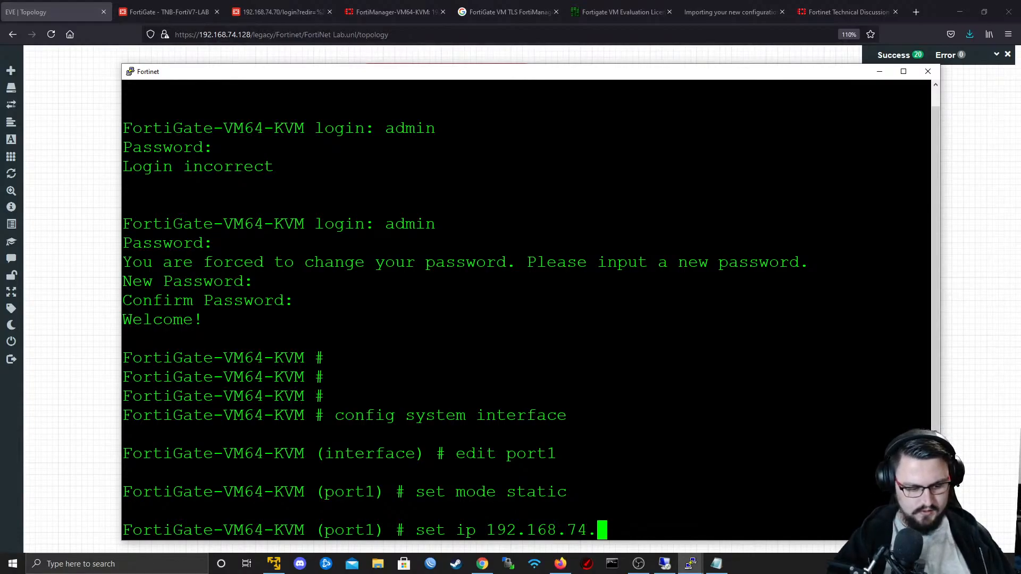
type("89")
type("/24")
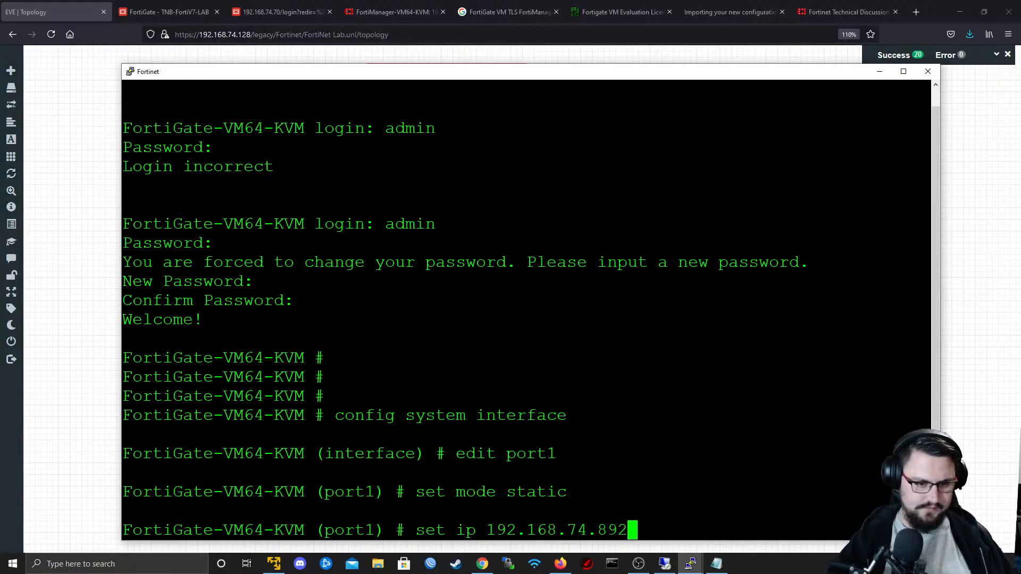
key("Return")
type("next")
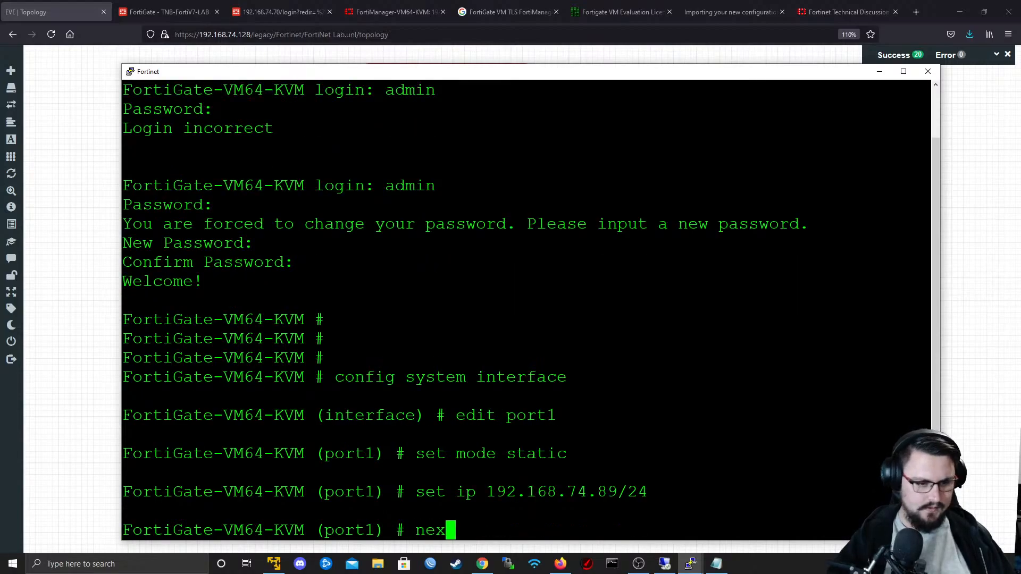
key("Return")
type("end")
key("Return")
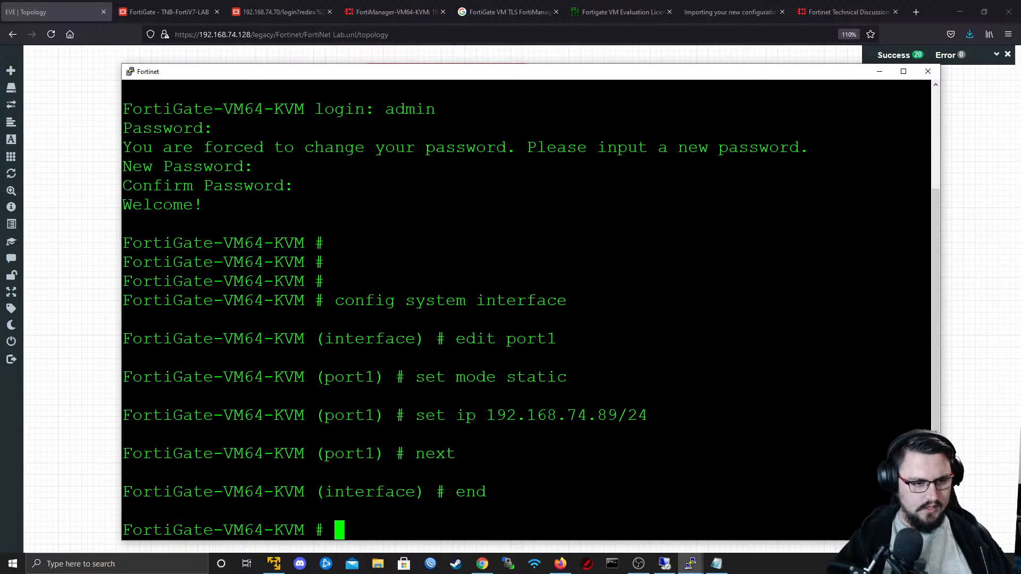
- Reopen port1 for editing in the system interface configuration
type("config ")
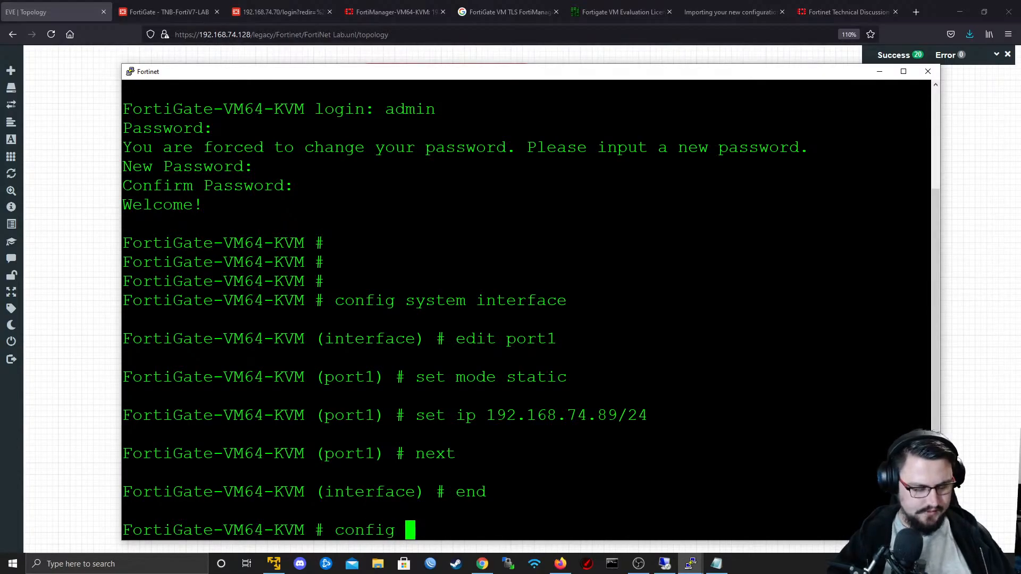
type("system interface")
key("Return")
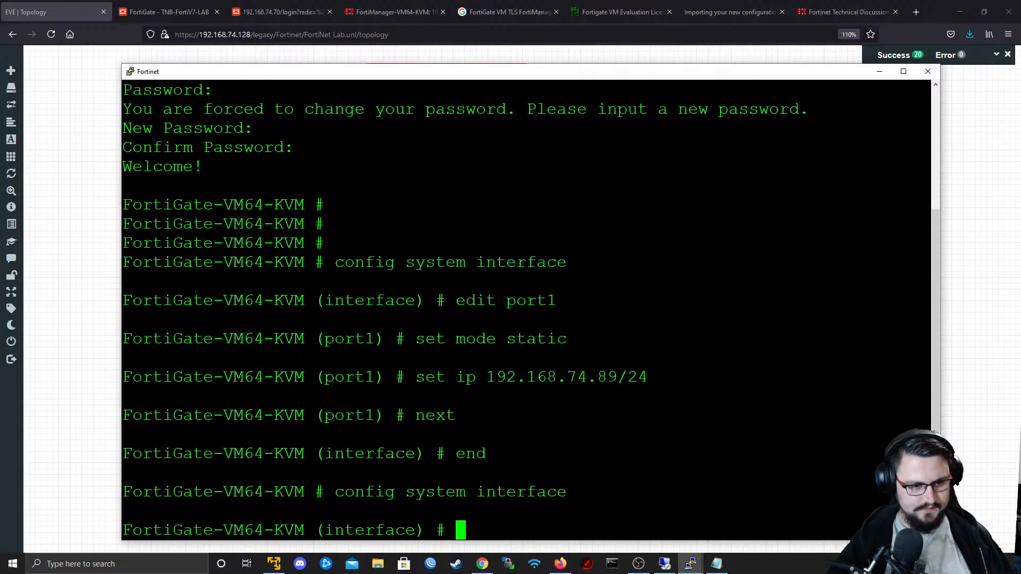
type("edit port11")
key("Return")
type("se")
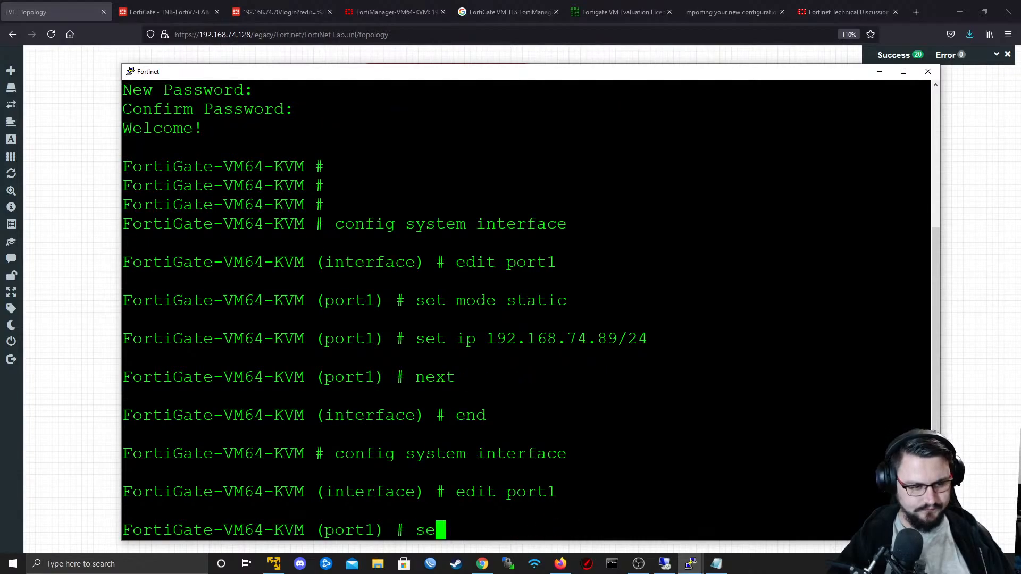
type("t mf")
key("BackSpace")
key("BackSpace")
type("f")
key("Tab")
key("Tab")
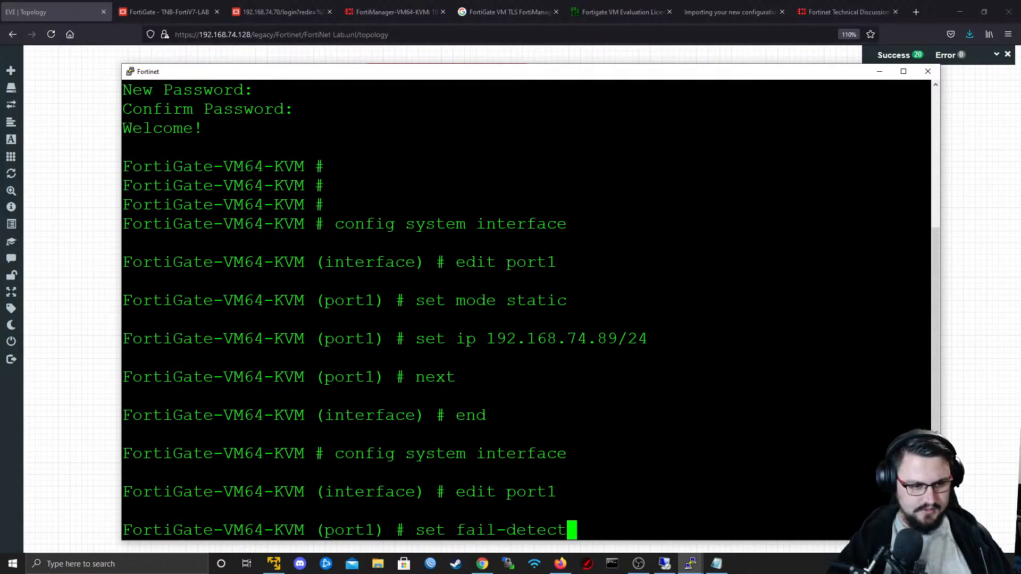
key("BackSpace")
key("BackSpace")
key("BackSpace")
key("BackSpace")
key("BackSpace")
key("BackSpace")
key("BackSpace")
key("BackSpace")
key("BackSpace")
key("BackSpace")
key("BackSpace")
key("BackSpace")
key("BackSpace")
key("BackSpace")
key("BackSpace")
- Begin an append allowaccess command for port1 with fgfm and list the other available access types
type("append  ")
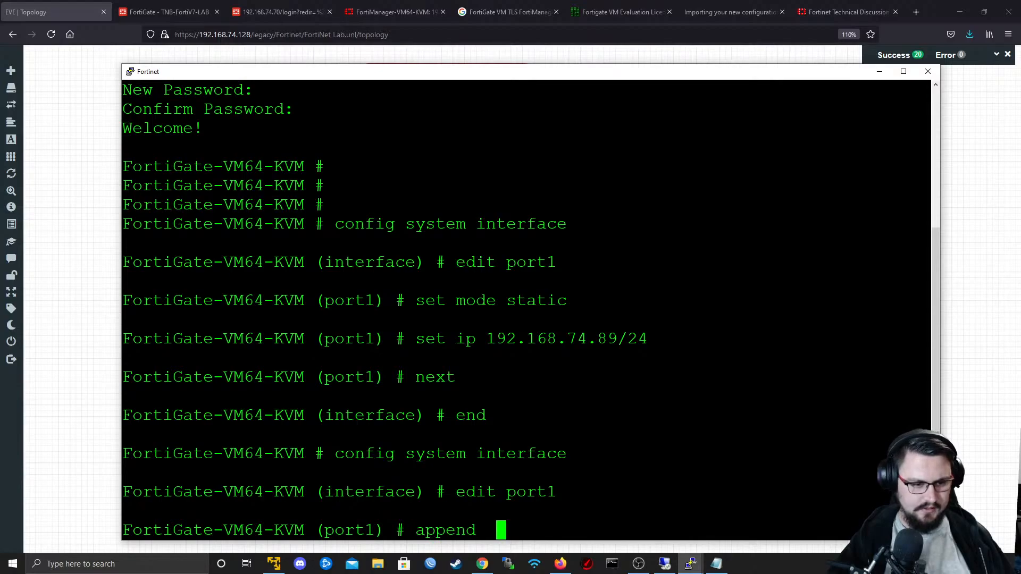
type("llowaccess fabric")
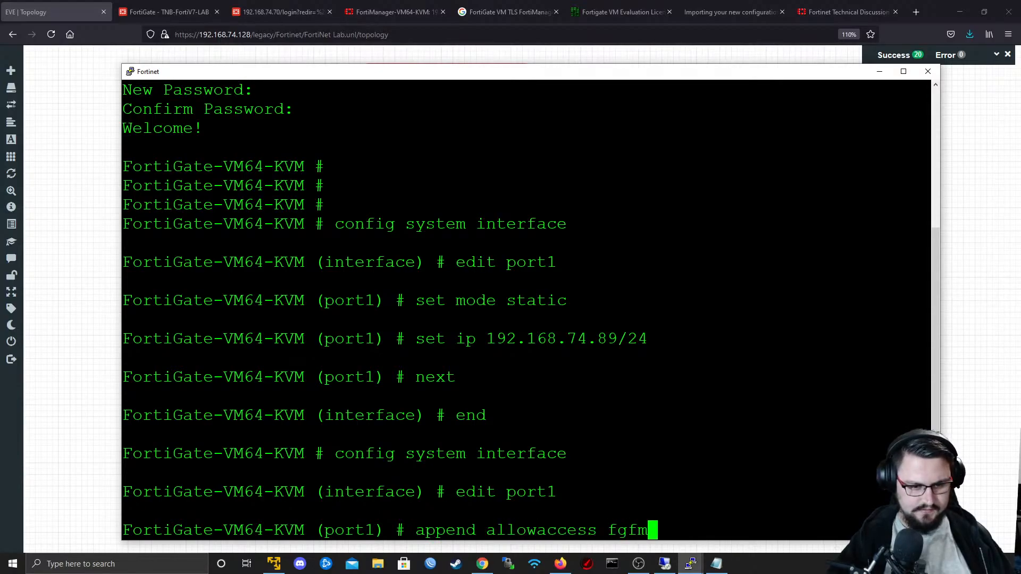
key("BackSpace")
key("BackSpace")
key("BackSpace")
key("BackSpace")
key("BackSpace")
type("tm")
key("BackSpace")
key("BackSpace")
type("gfm ")
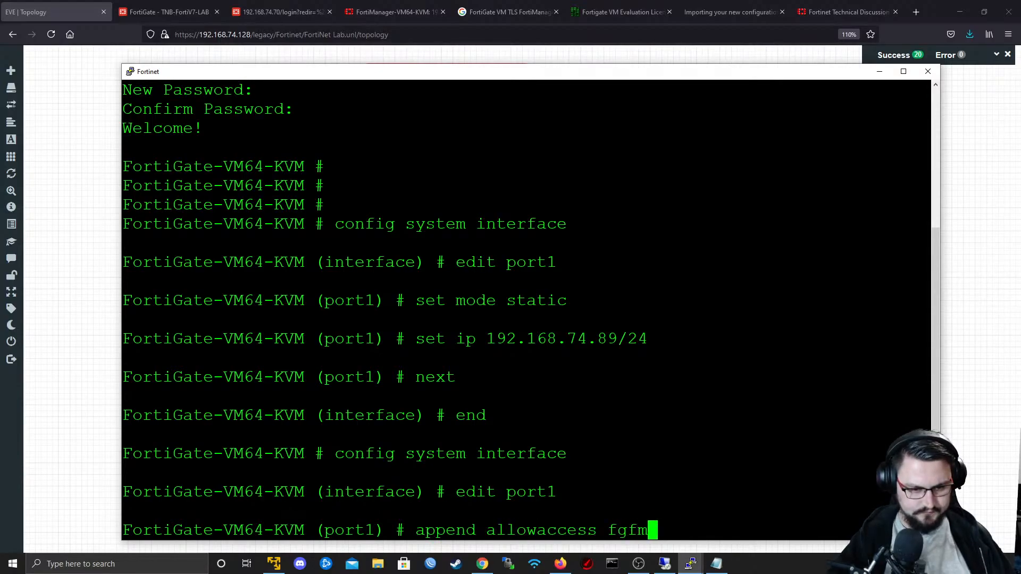
type("ping")
key("BackSpace")
key("BackSpace")
key("BackSpace")
key("BackSpace")
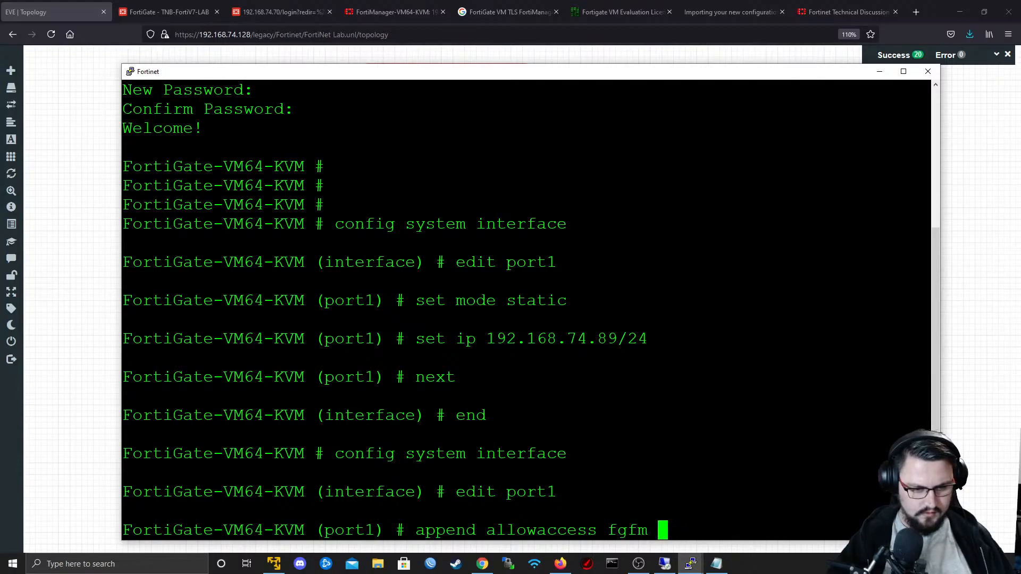
type("?")
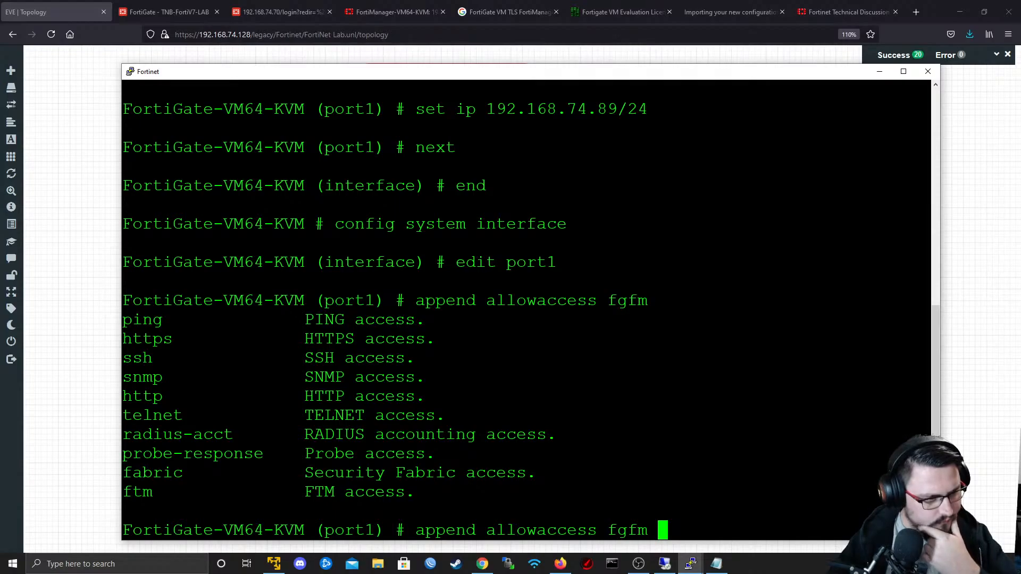
type("ftm")
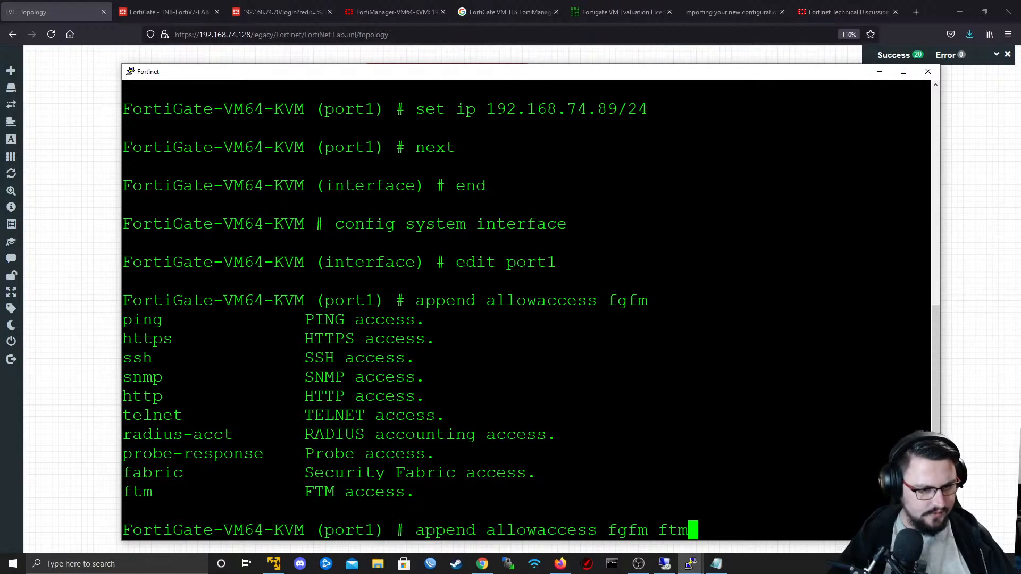
- Include ftm in port1's allowaccess append command, run it, and save and leave the interface configuration
key("Return")
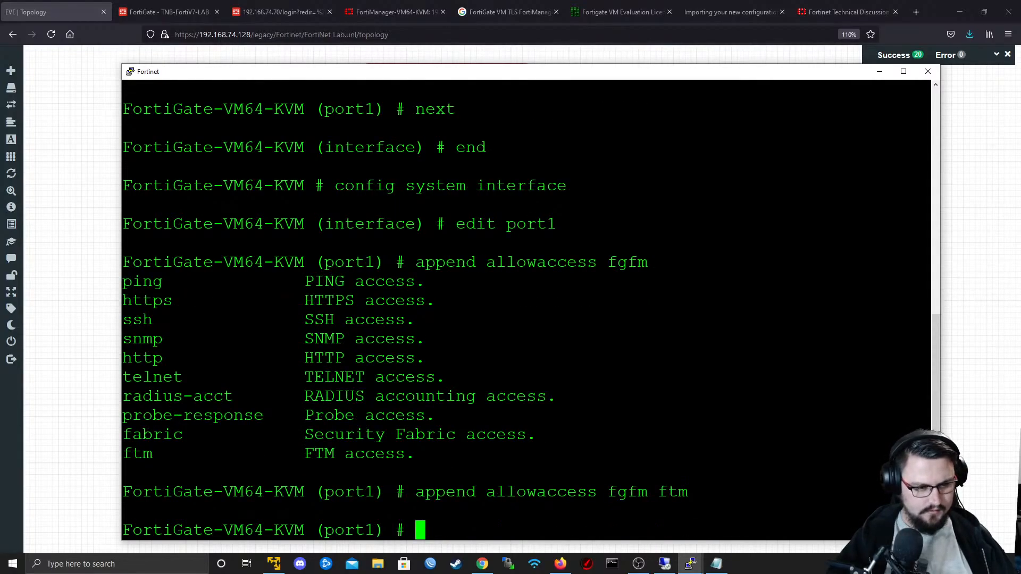
type("next")
key("Return")
type("end")
key("Return")
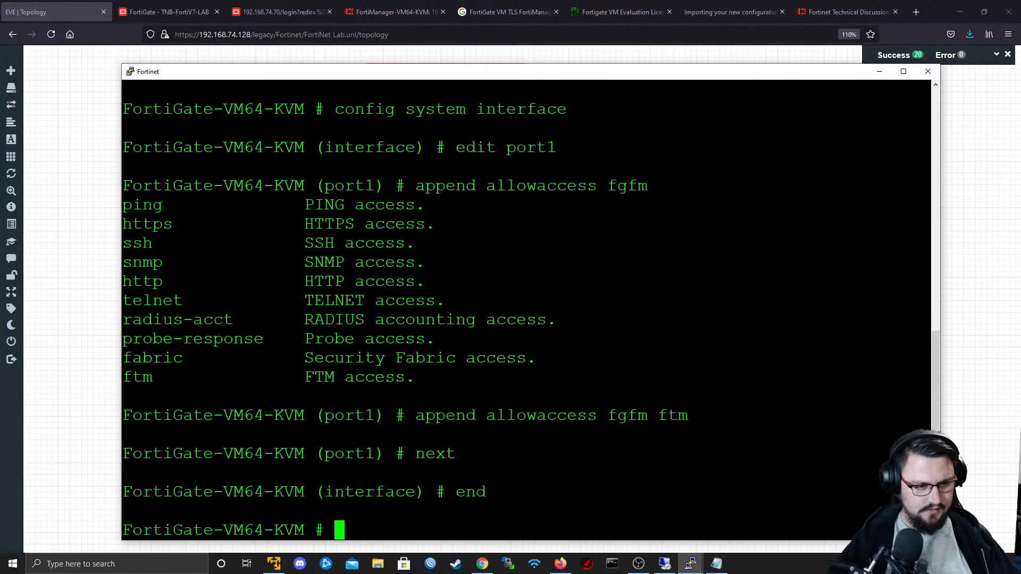
- Enter the FortiGate's system global configuration
type("config system global")
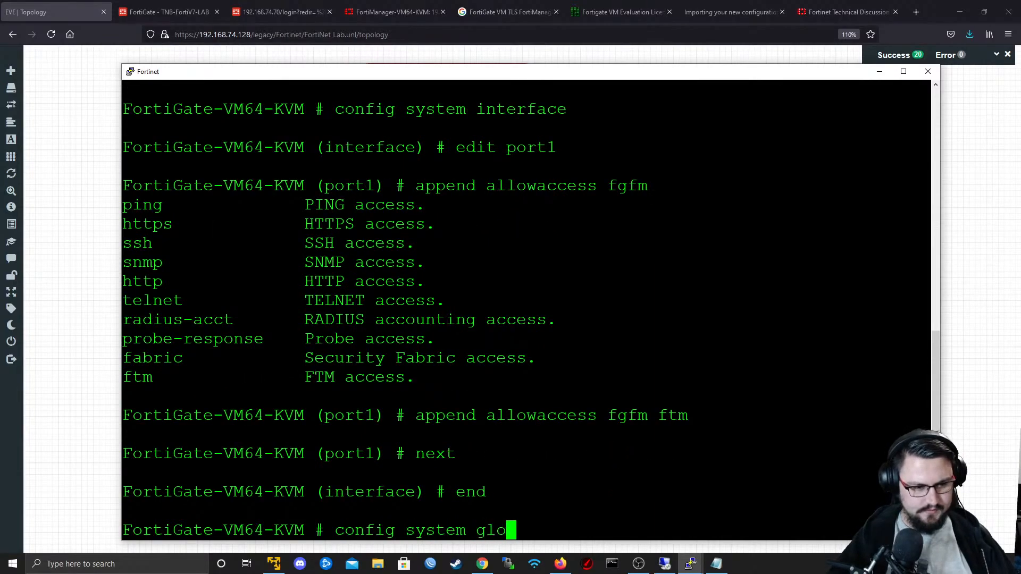
key("Return")
type("set en")
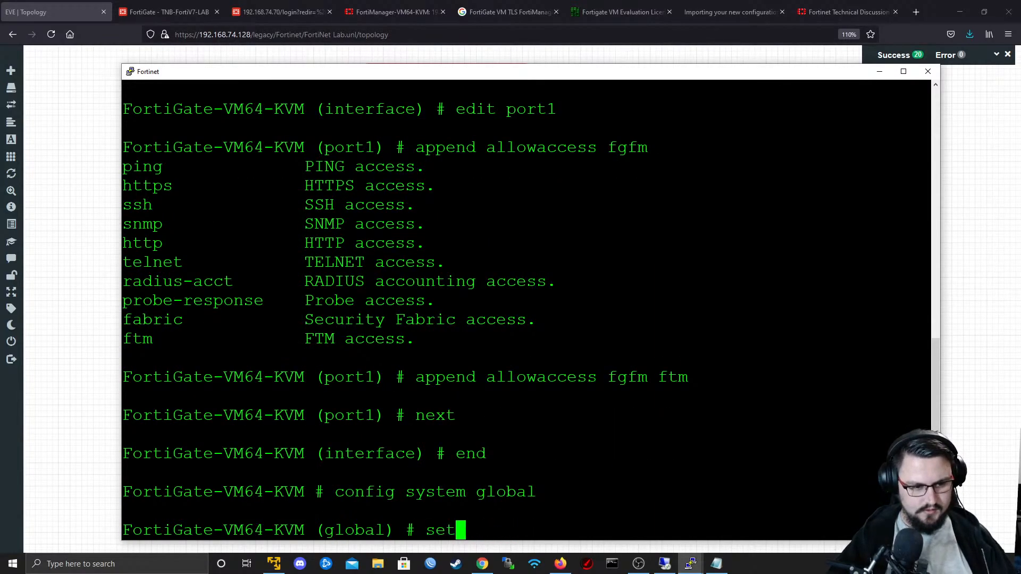
key("BackSpace")
key("BackSpace")
type("a")
key("Tab")
key("Tab")
key("Tab")
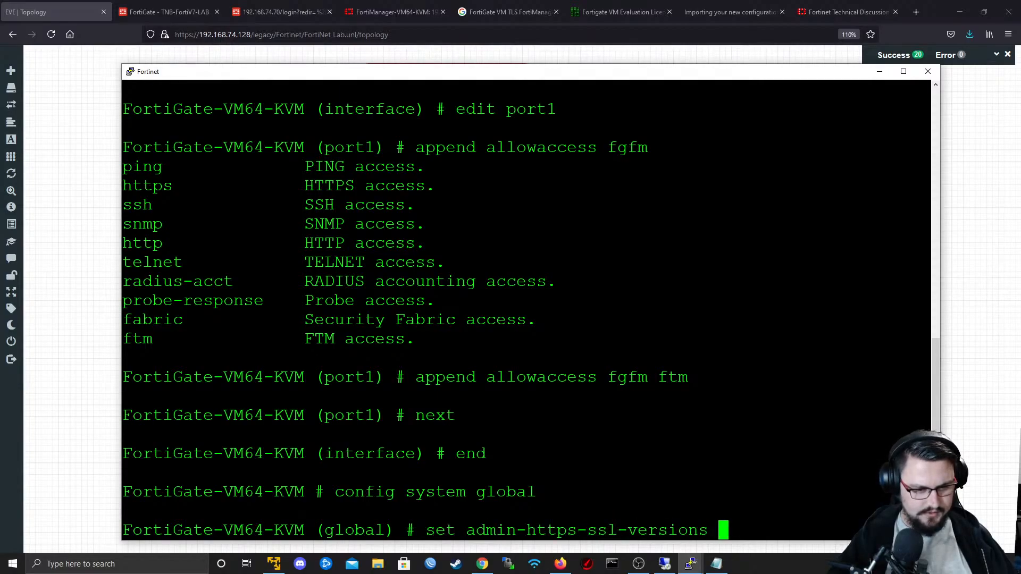
key("BackSpace")
key("BackSpace")
key("BackSpace")
key("BackSpace")
key("BackSpace")
key("BackSpace")
key("BackSpace")
key("BackSpace")
key("BackSpace")
key("BackSpace")
key("BackSpace")
key("BackSpace")
key("BackSpace")
key("BackSpace")
key("BackSpace")
key("BackSpace")
key("BackSpace")
key("BackSpace")
key("BackSpace")
key("BackSpace")
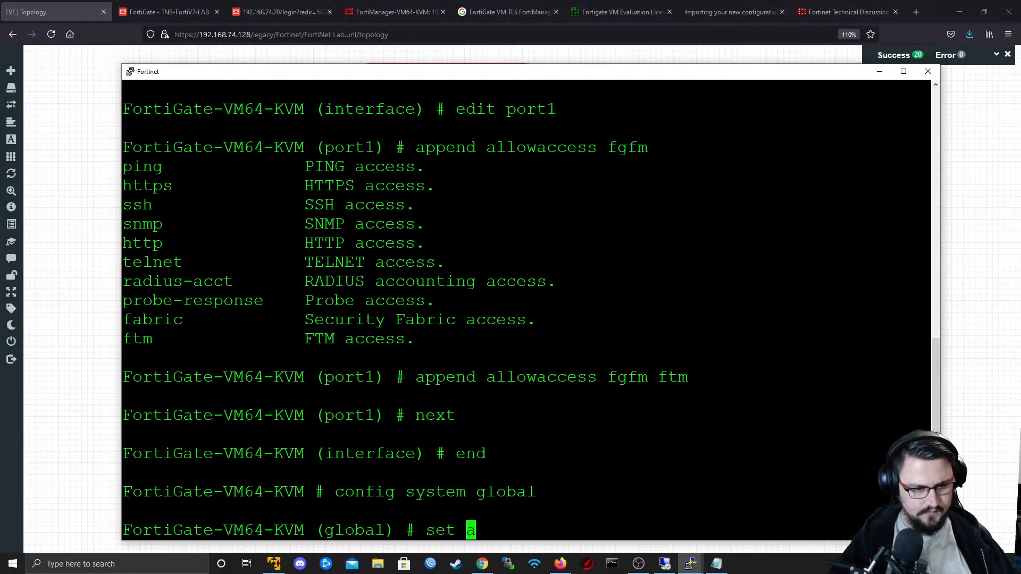
type("a")
key("Tab")
key("Tab")
key("Tab")
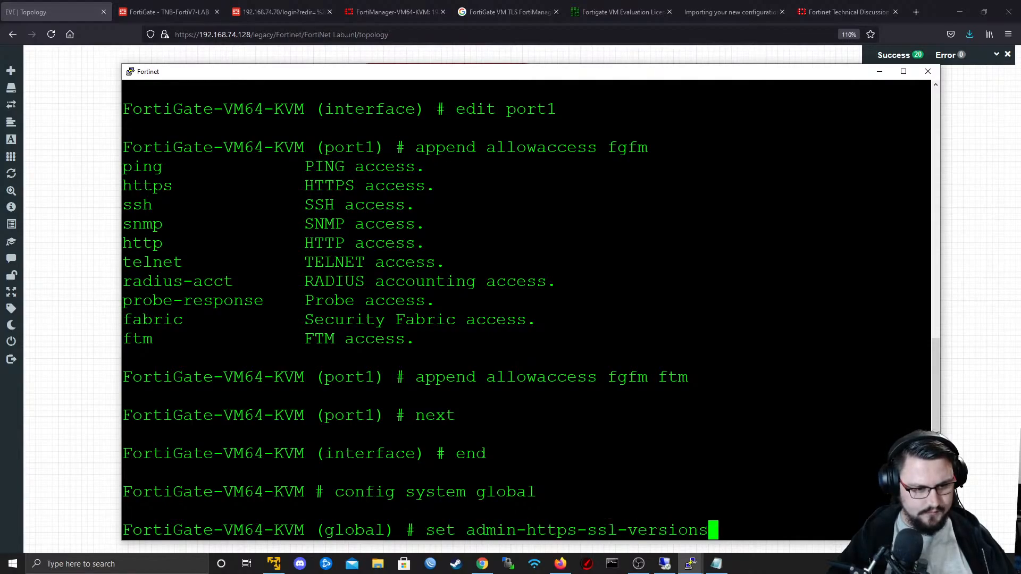
key("Tab")
key("Tab")
key("Tab")
key("Tab")
key("Tab")
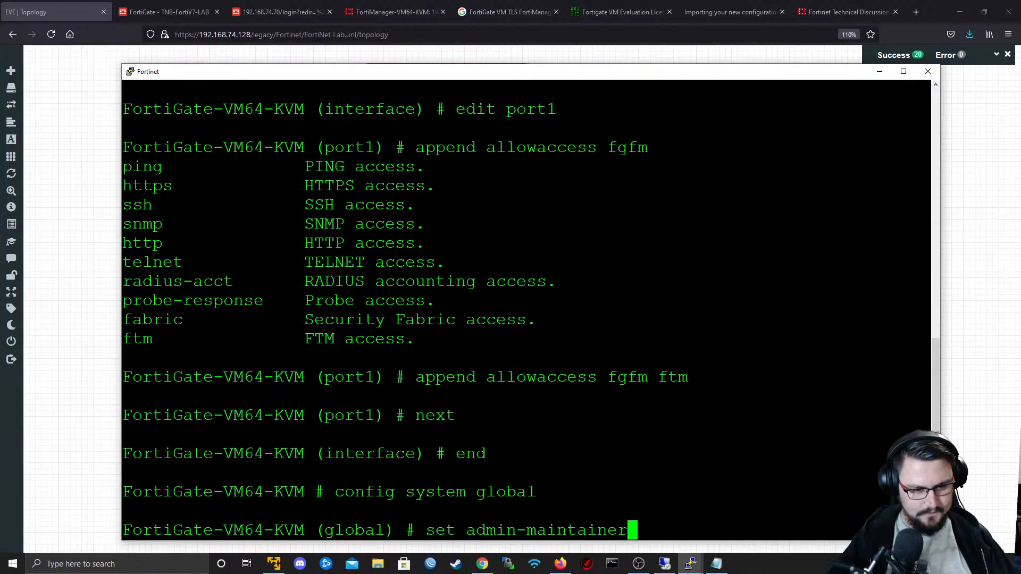
key("Tab")
key("Tab")
key("BackSpace")
key("BackSpace")
key("BackSpace")
key("BackSpace")
key("BackSpace")
key("BackSpace")
key("BackSpace")
key("BackSpace")
key("BackSpace")
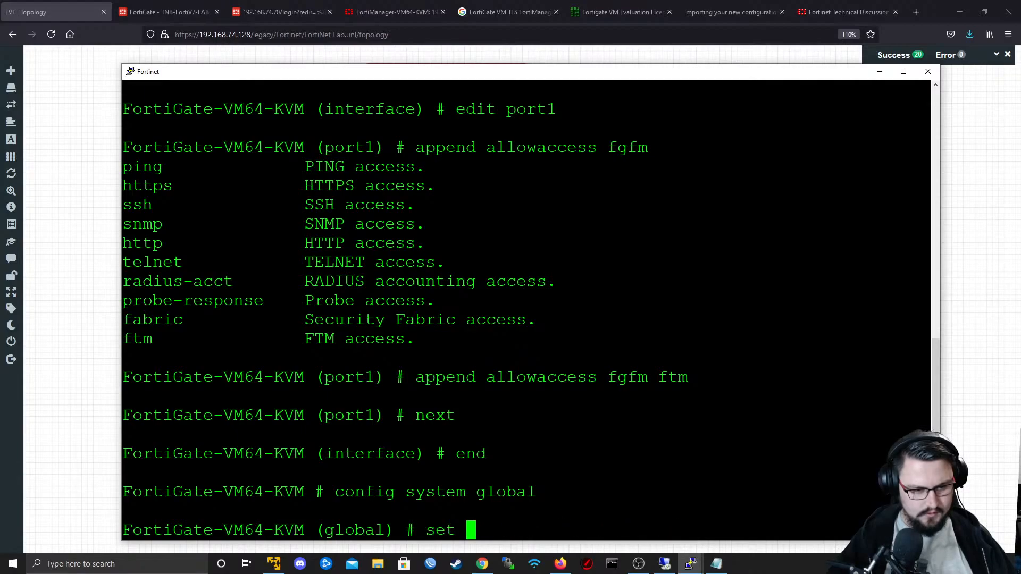
- List the options of the global admin-https-ssl-versions setting and set it to tlsv1-1
type("a")
key("Tab")
key("Tab")
key("Tab")
key("Tab")
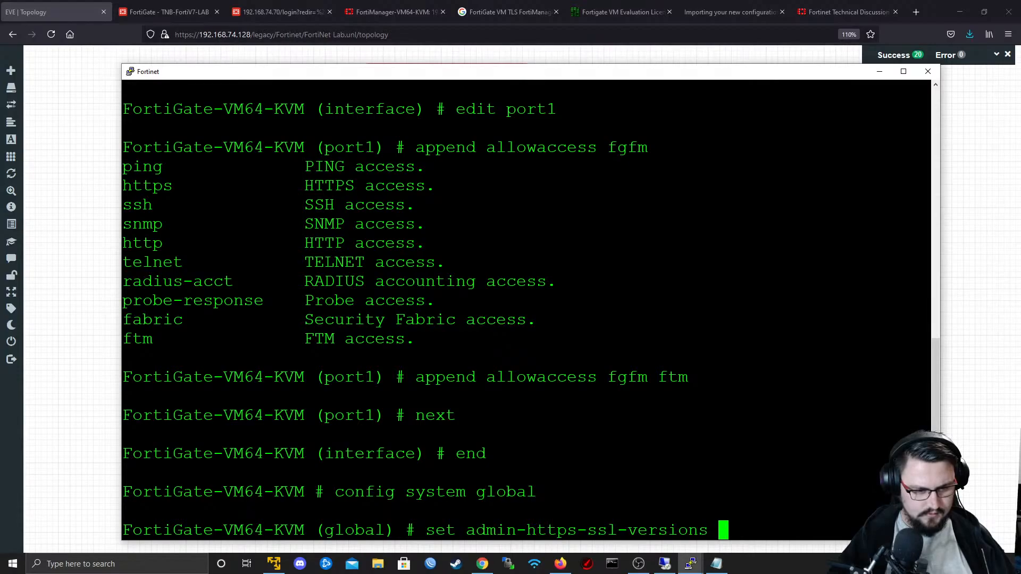
key("question")
type("t")
key("Tab")
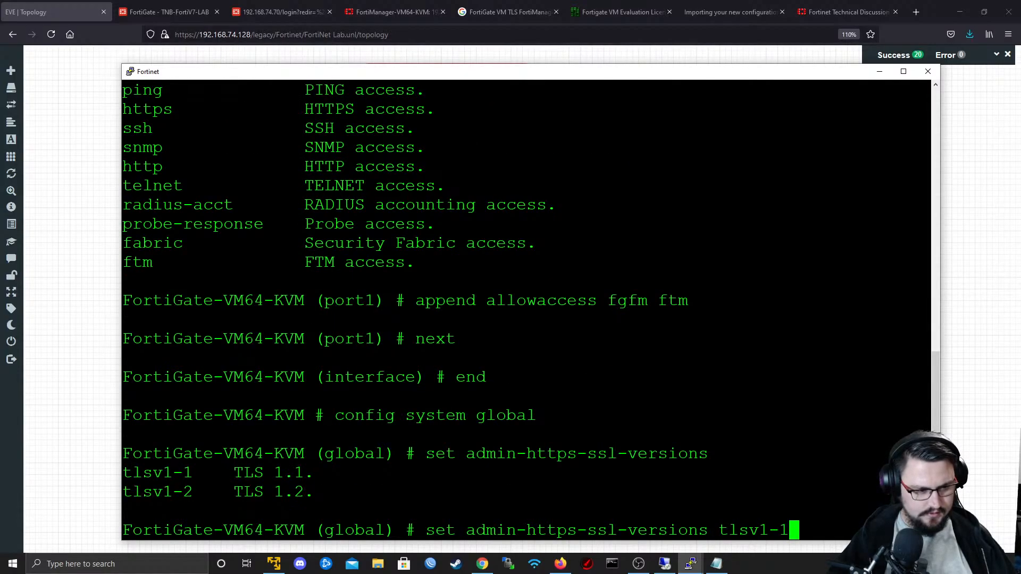
key("Return")
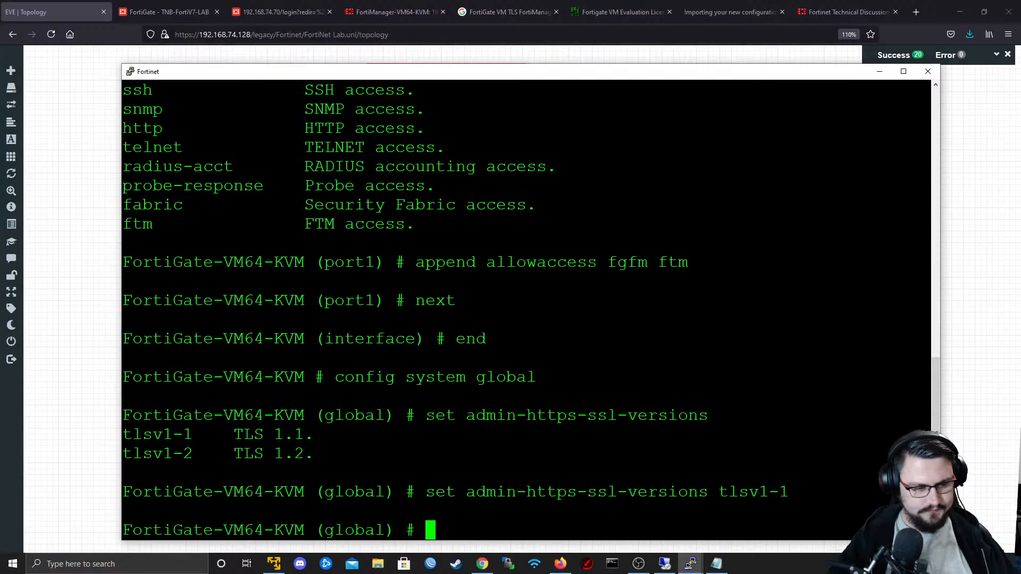
- Save and leave the system global configuration with the end command
type("next")
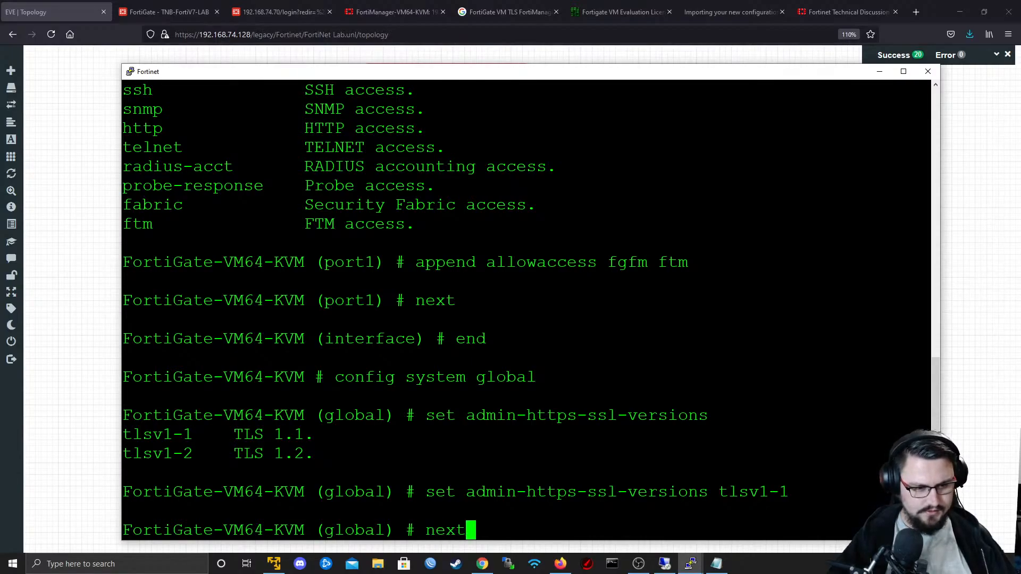
key("Return")
type("end")
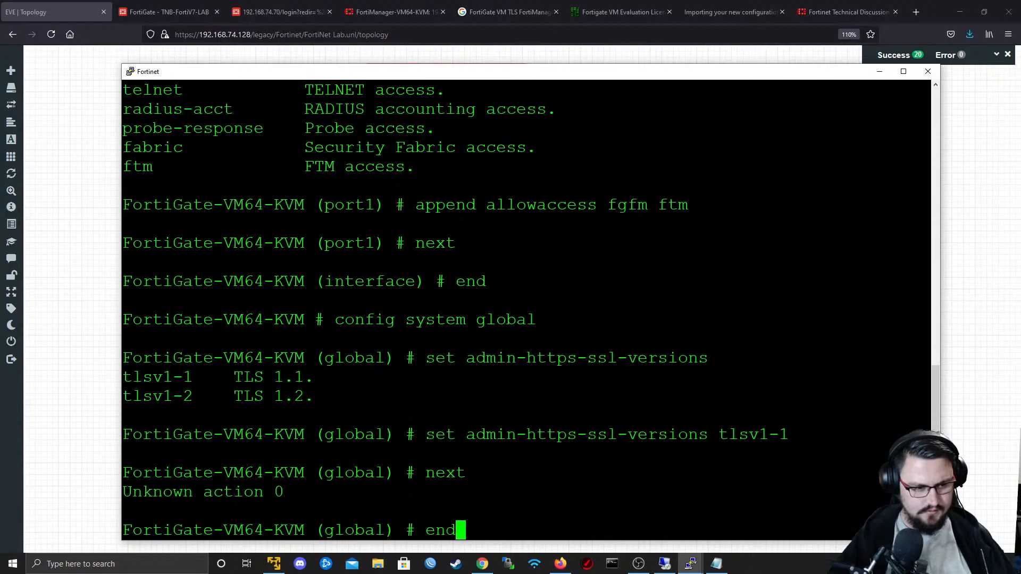
key("BackSpace")
key("BackSpace")
key("BackSpace")
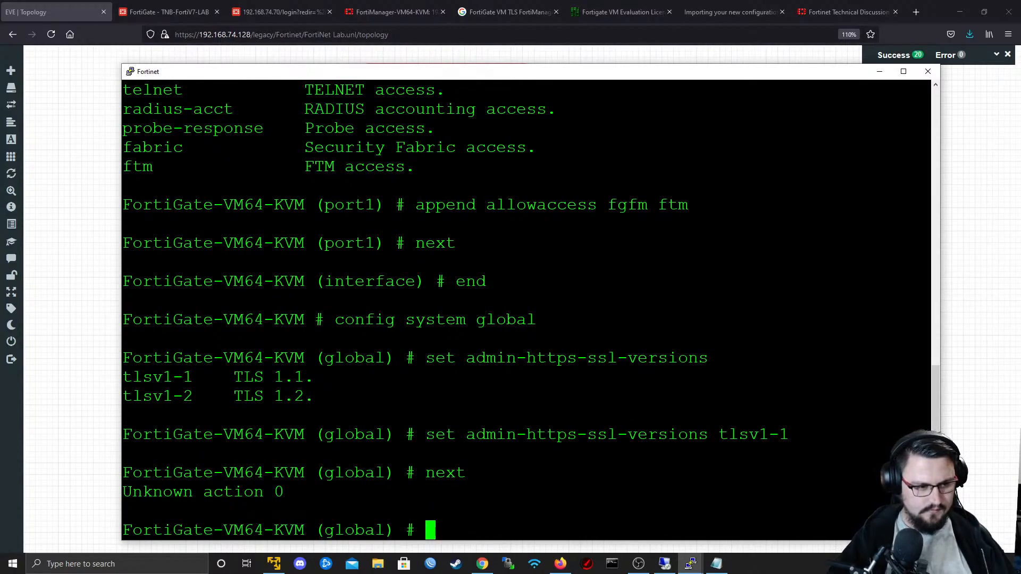
type("end")
key("Return")
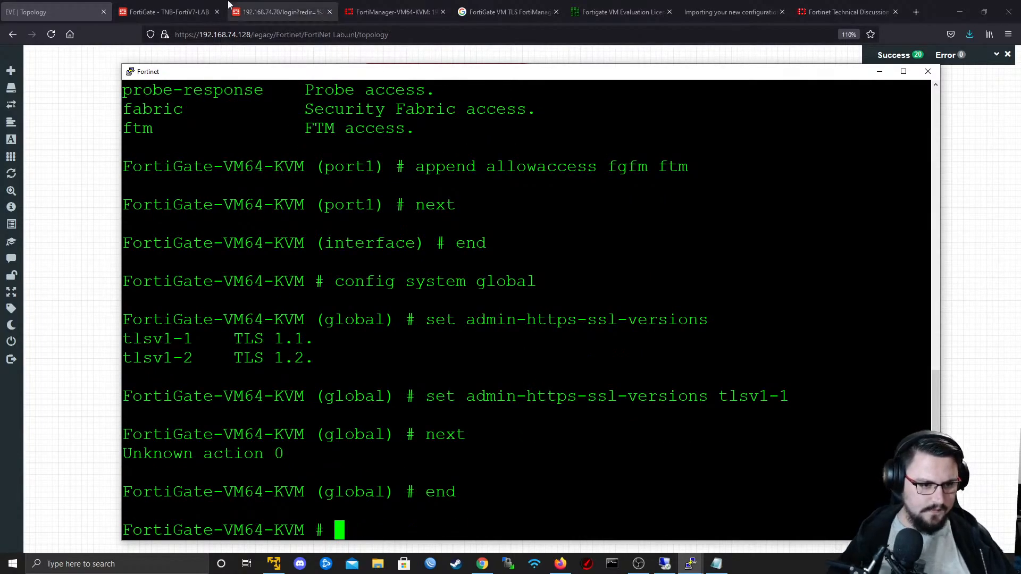
- Switch to FortiManager and probe the online device at 192.168.74.89 through Discover Device, entering the username admin and the account password
scroll(527, 309, "up", 8)
scroll(527, 308, "down", 8)
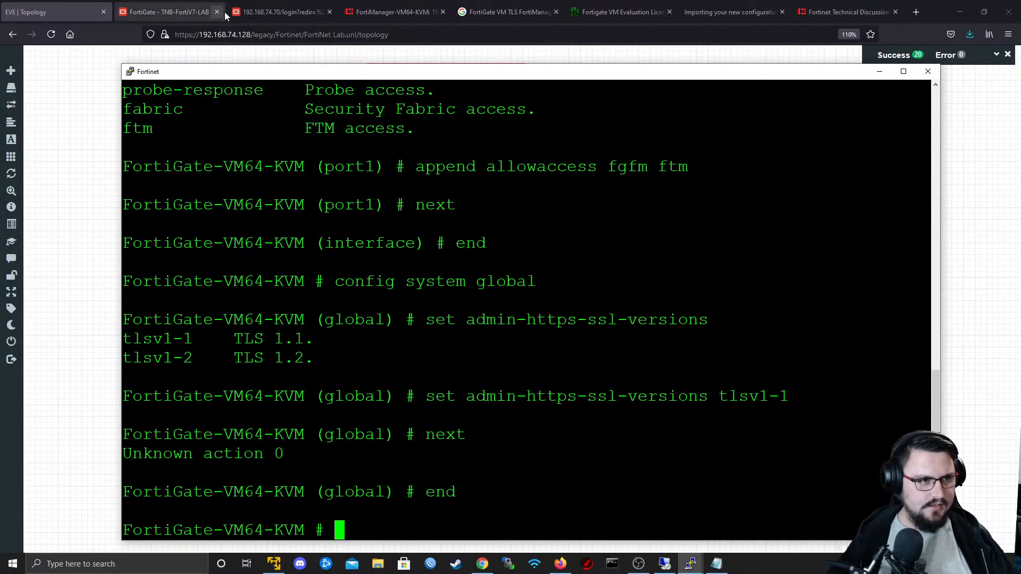
left_click(387, 12)
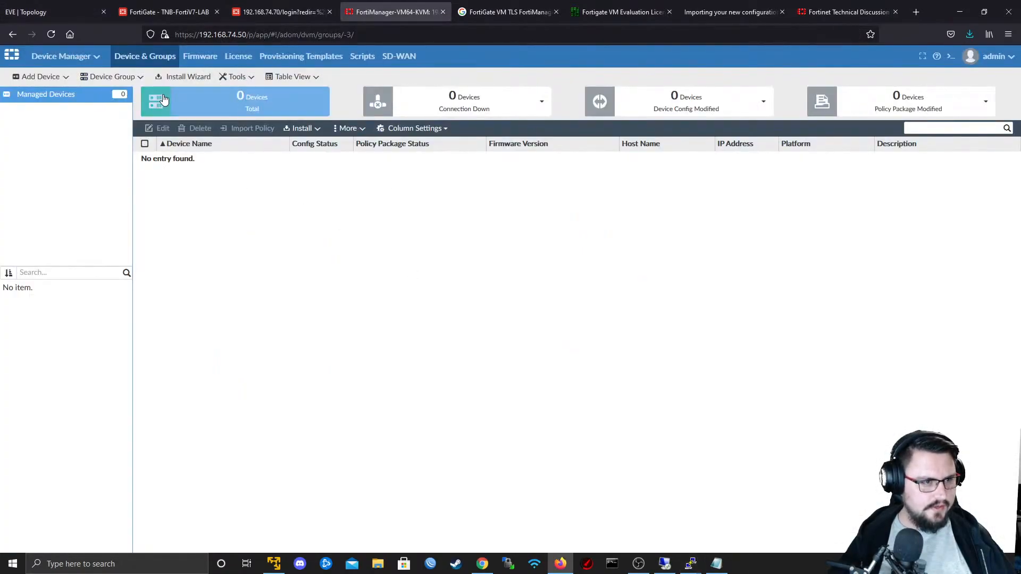
left_click(53, 78)
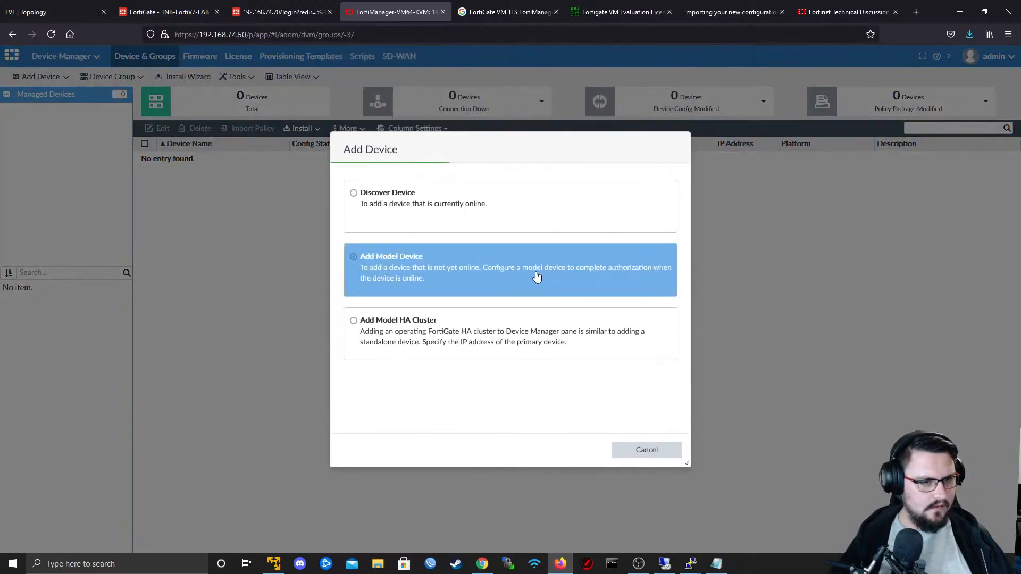
left_click(463, 207)
type("192.168.74.")
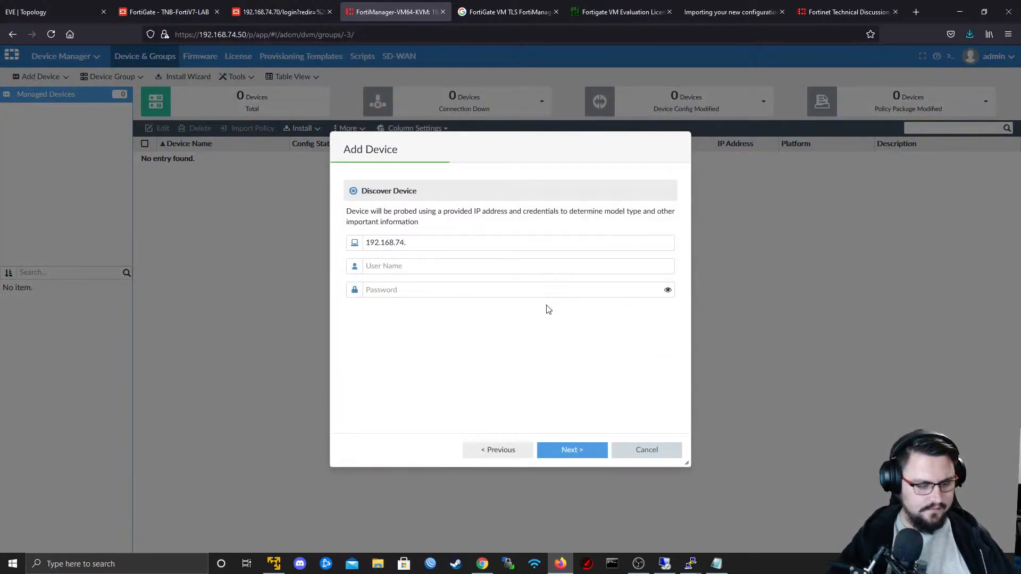
type("admin")
key("Tab")
type("a")
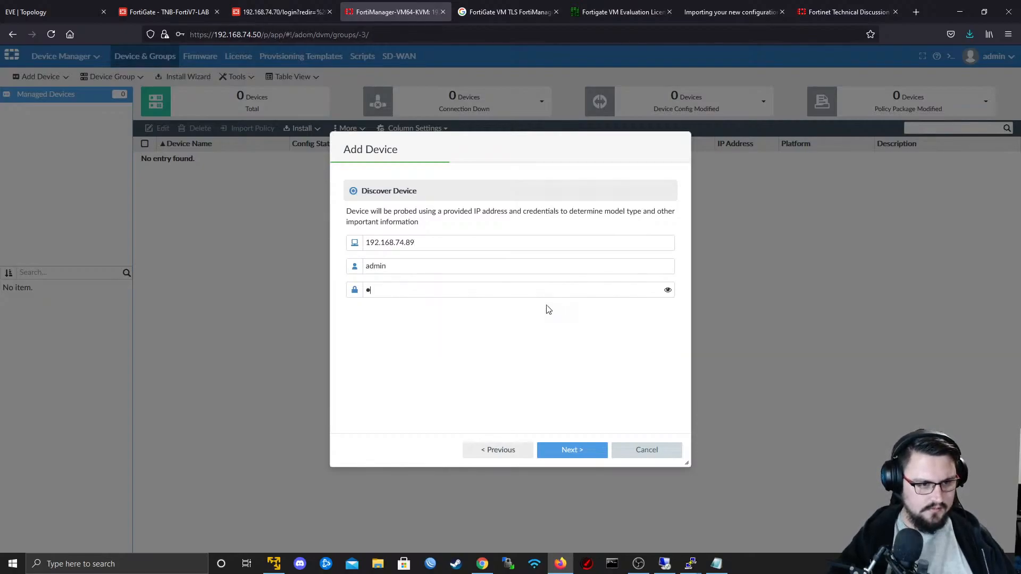
left_click(568, 453)
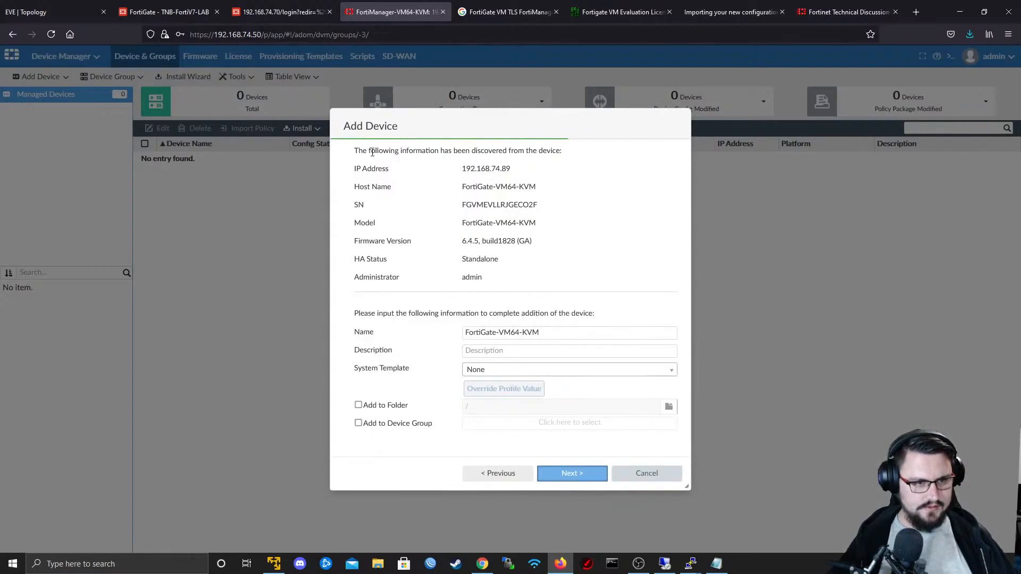
- Review the discovered FortiGate's address, firmware version and name, and the choices for its System Template
left_click_drag(379, 151, 553, 158)
left_click_drag(461, 169, 547, 177)
left_click(477, 196)
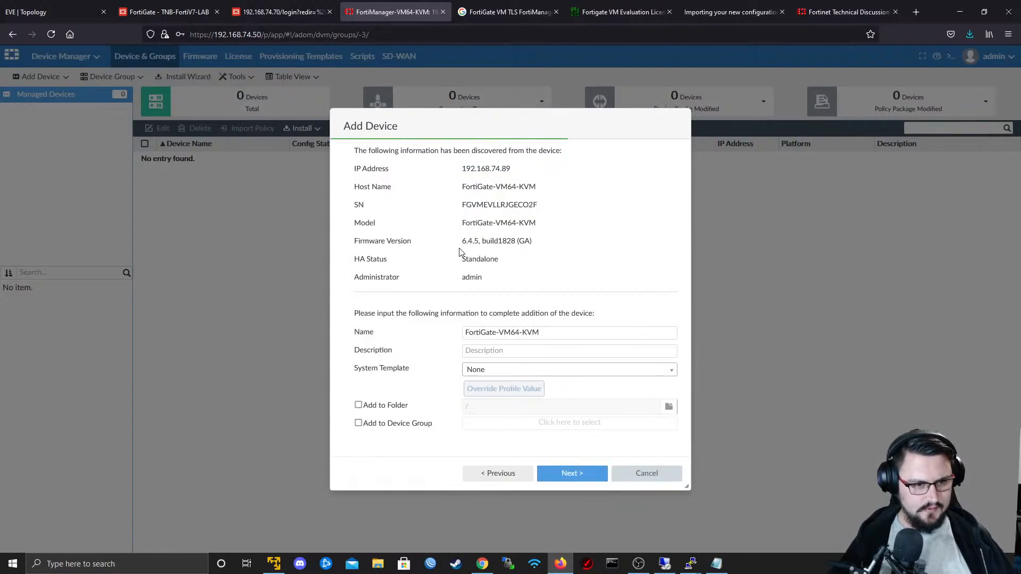
left_click_drag(461, 242, 499, 259)
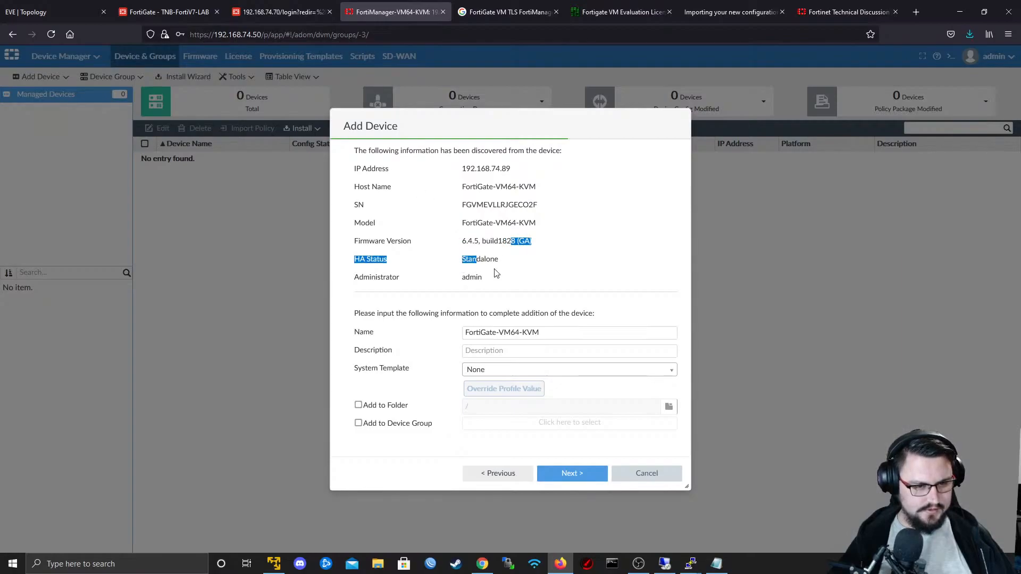
left_click_drag(553, 336, 463, 339)
left_click(515, 337)
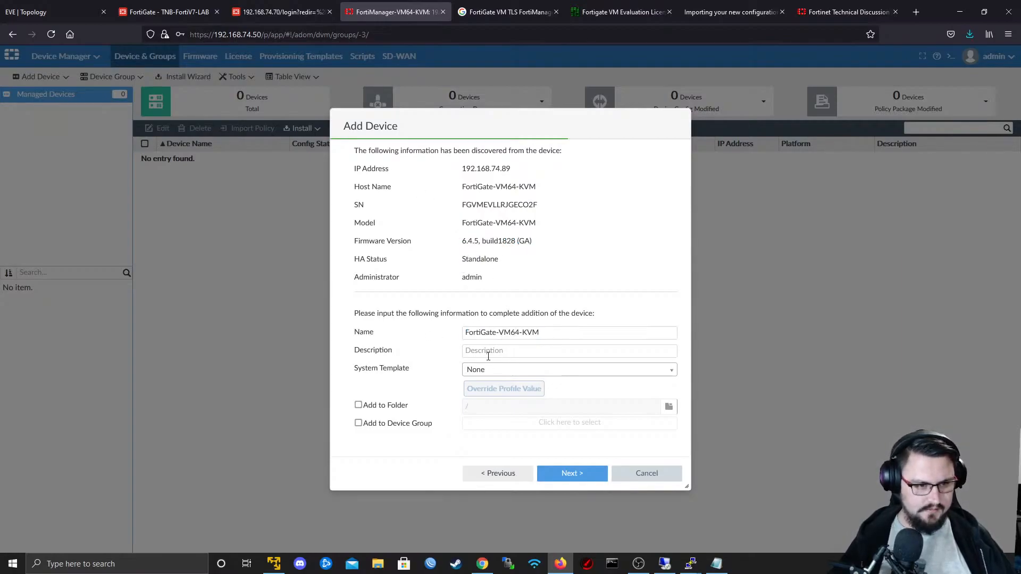
left_click(487, 370)
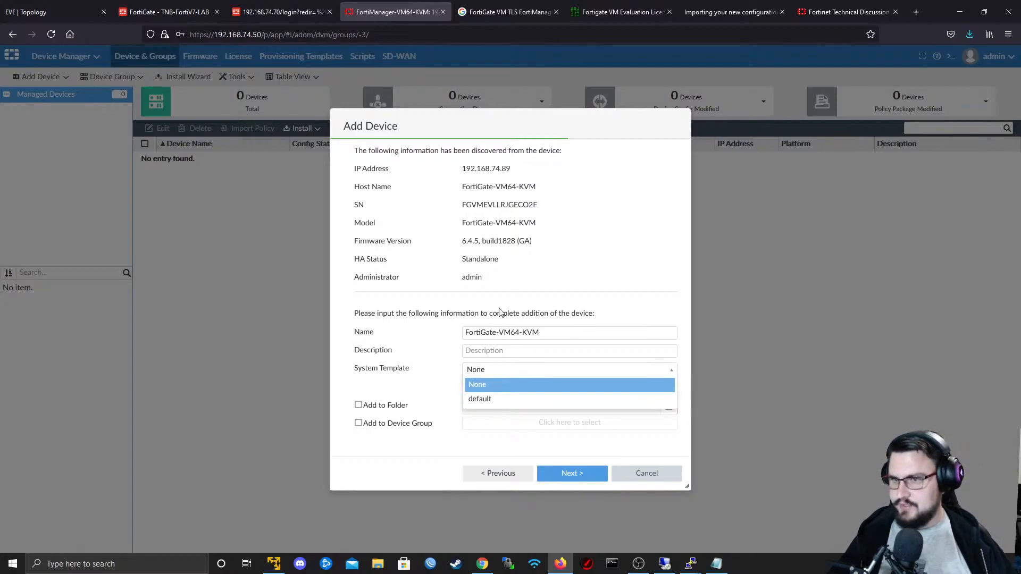
left_click(489, 280)
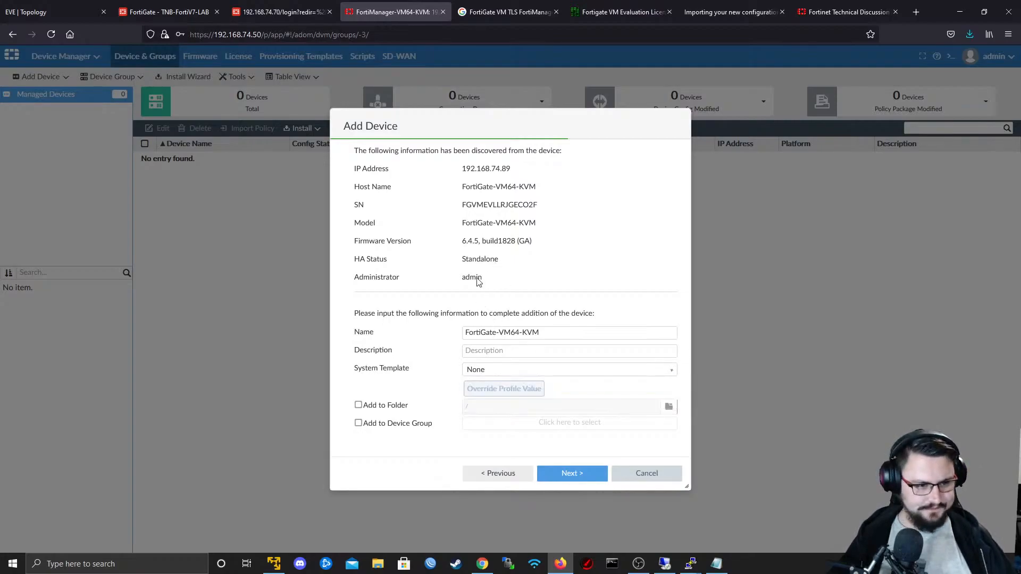
- Add the discovered FortiGate with no system template and postpone its policy import, without saving the login in the browser
left_click(578, 480)
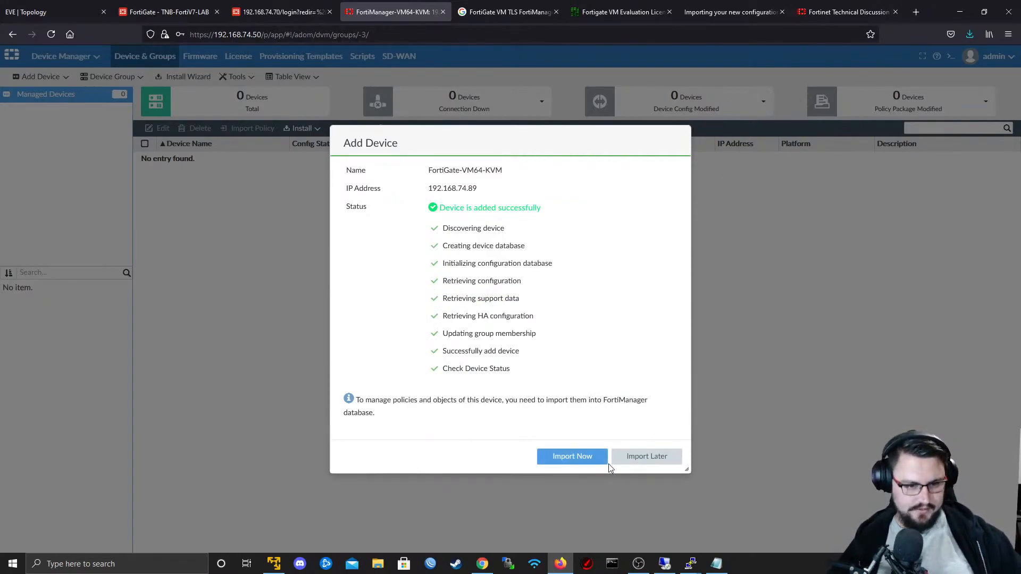
left_click(627, 470)
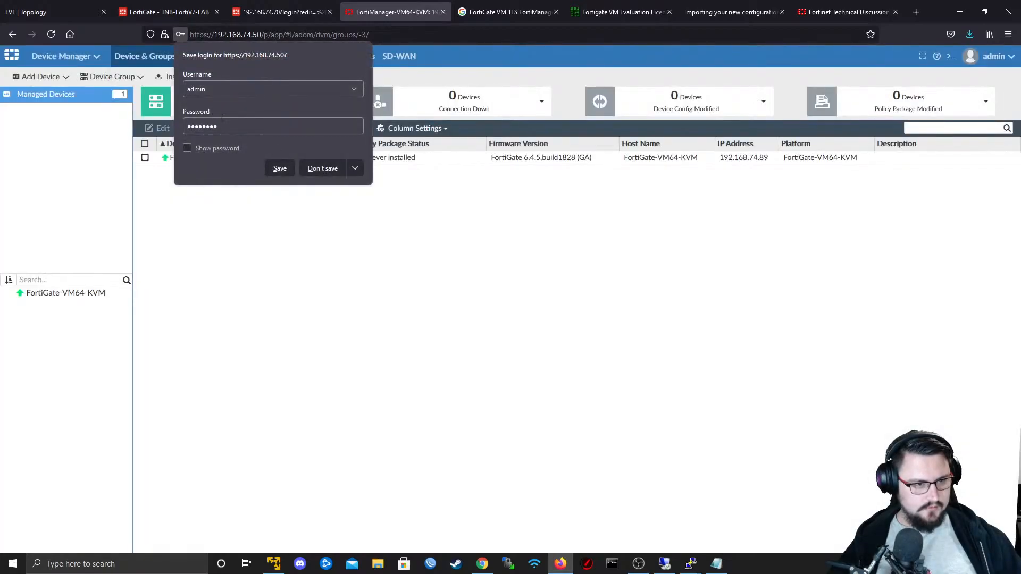
left_click(319, 168)
left_click(269, 159)
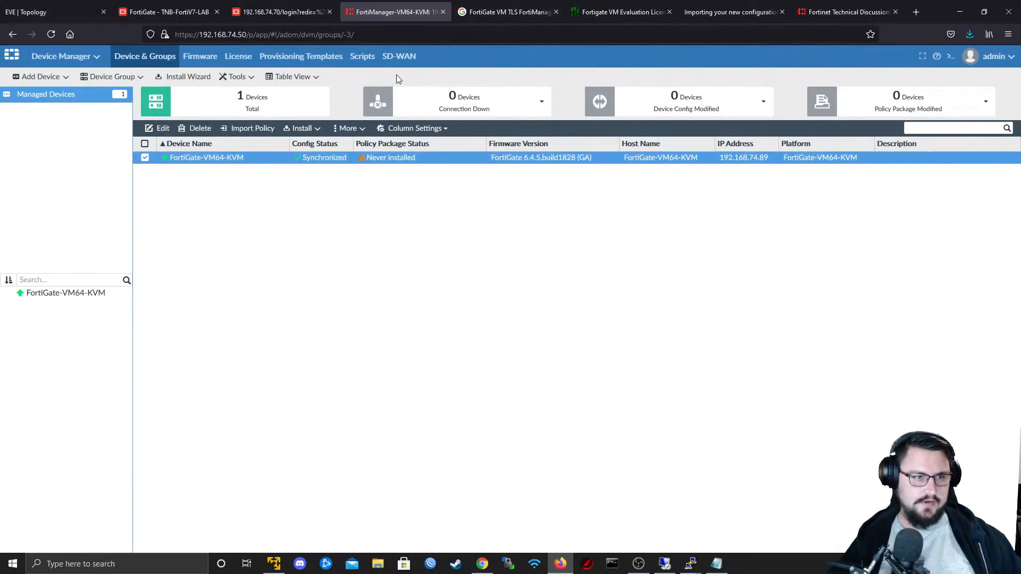
- Look through FortiManager's SD-WAN, Scripts, Provisioning Templates, License and Firmware pages
left_click(394, 57)
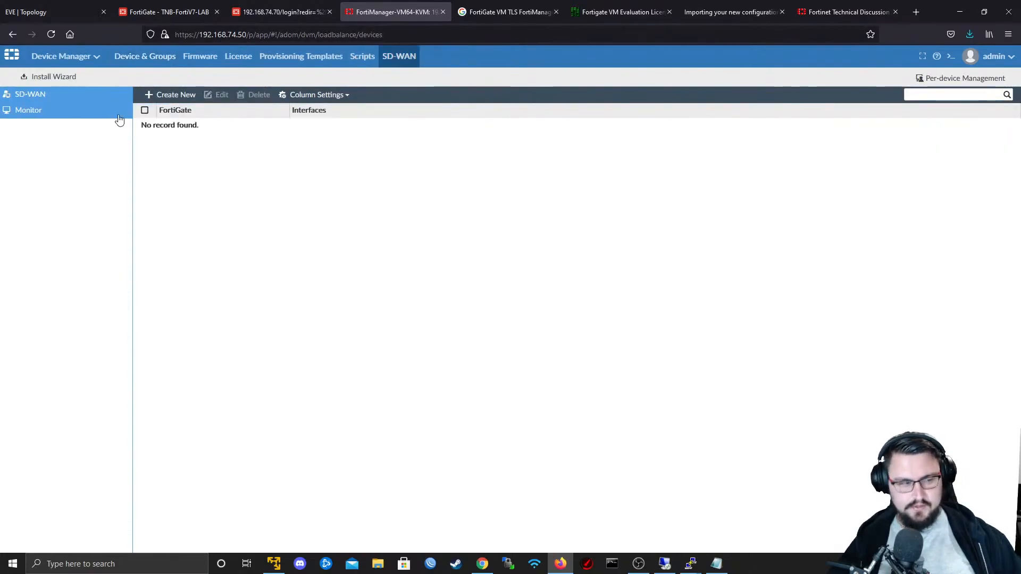
left_click(356, 59)
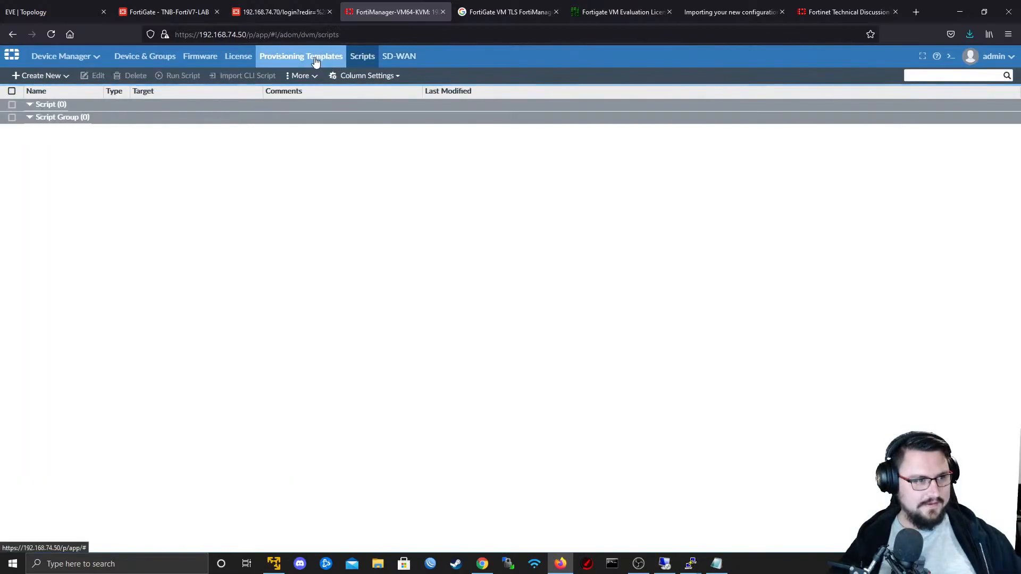
left_click(316, 61)
left_click(238, 56)
left_click(200, 56)
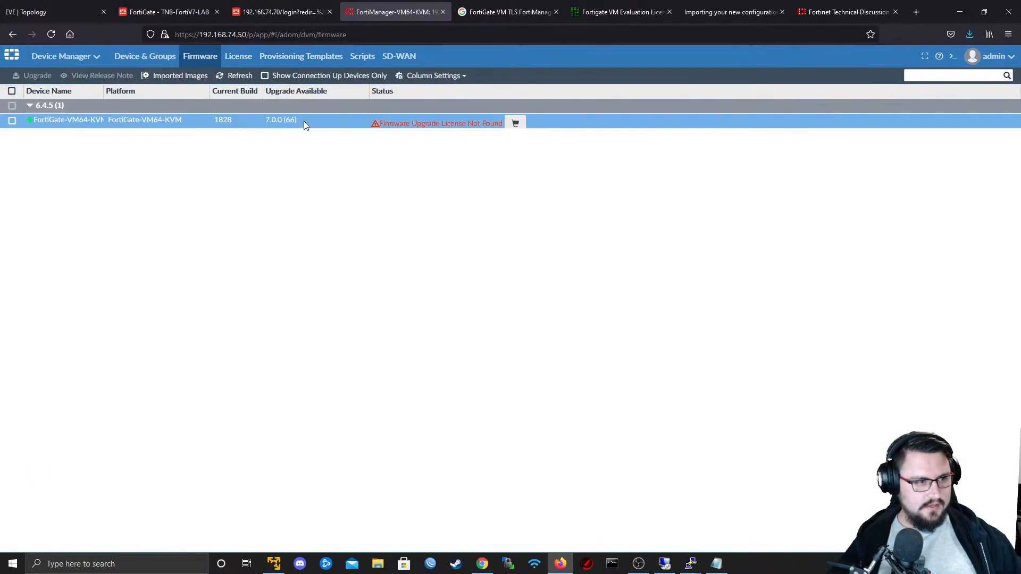
- Open the managed FortiGate-VM64-KVM's dashboard from Device & Groups and examine its system, configuration and resource widgets
left_click(155, 57)
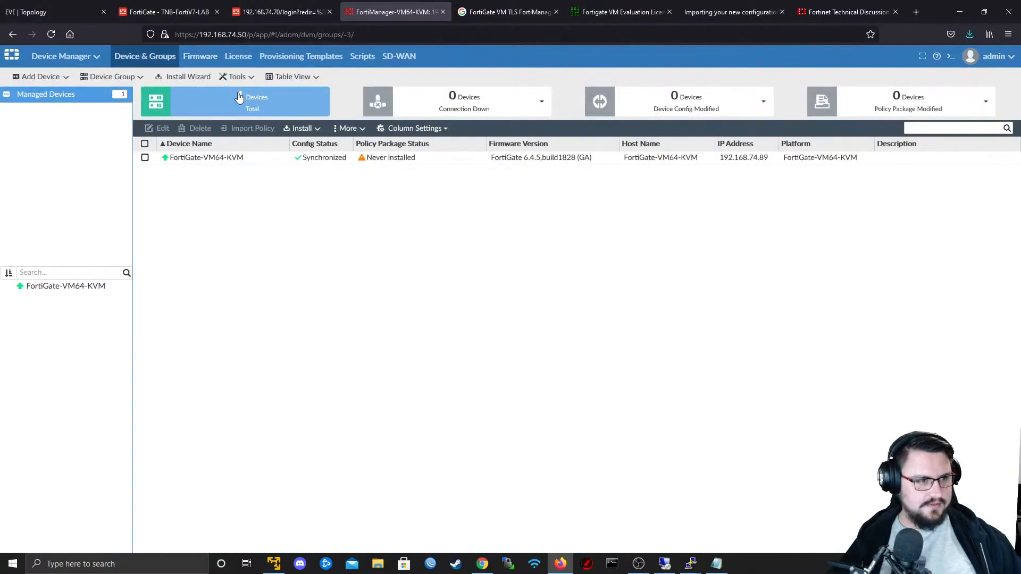
double_click(305, 156)
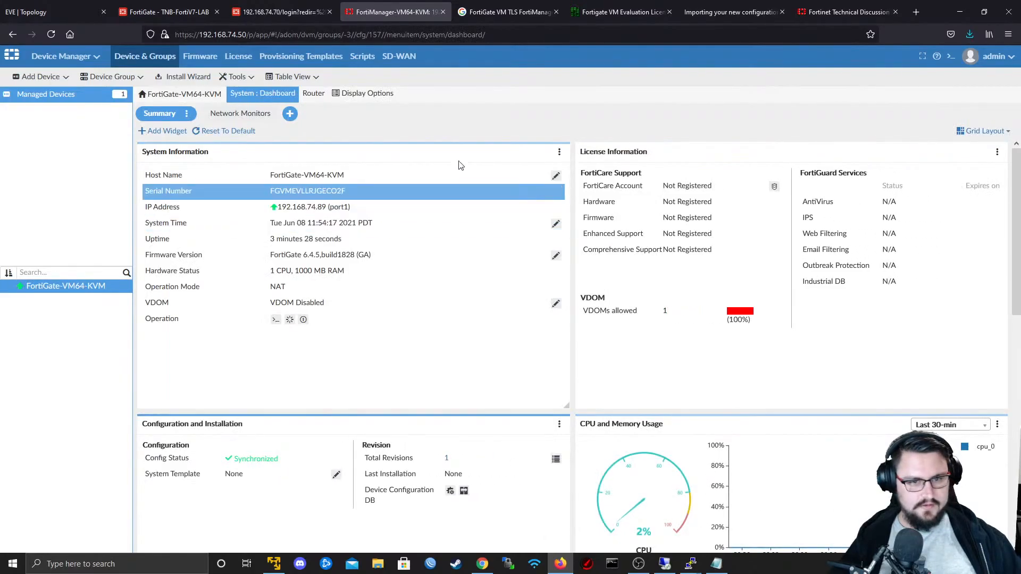
scroll(461, 165, "down", 5)
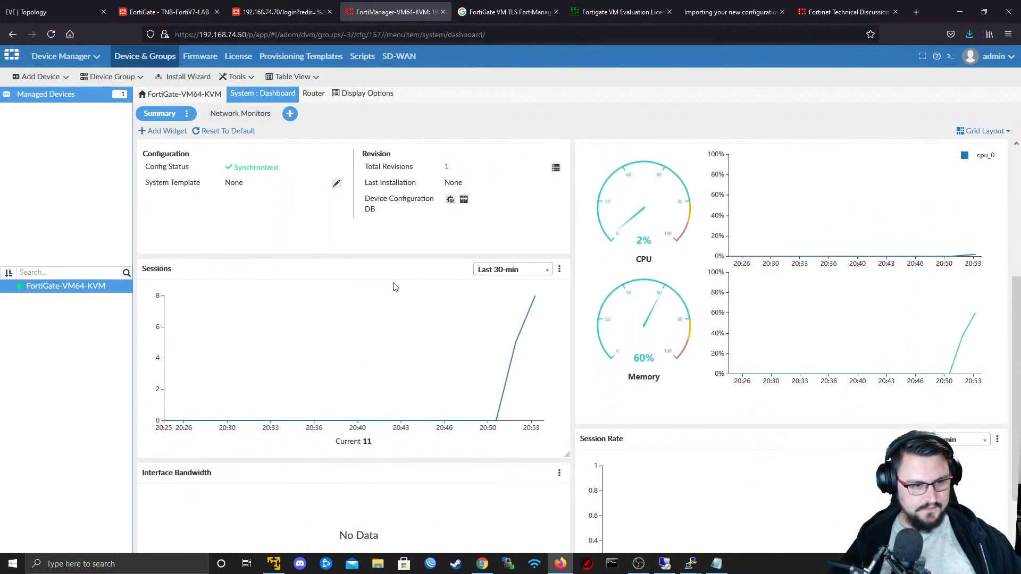
scroll(396, 286, "up", 4)
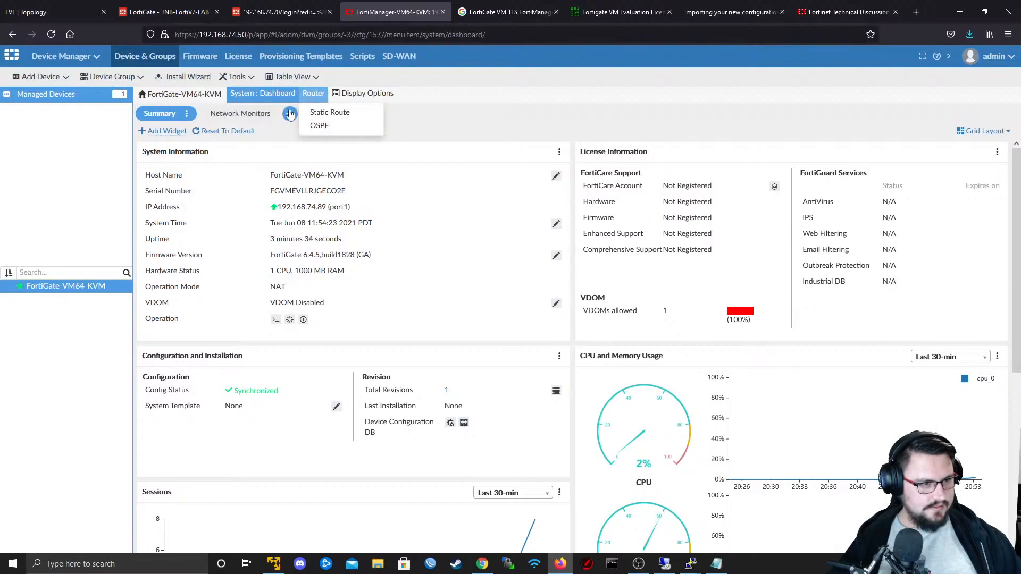
mouse_move(234, 101)
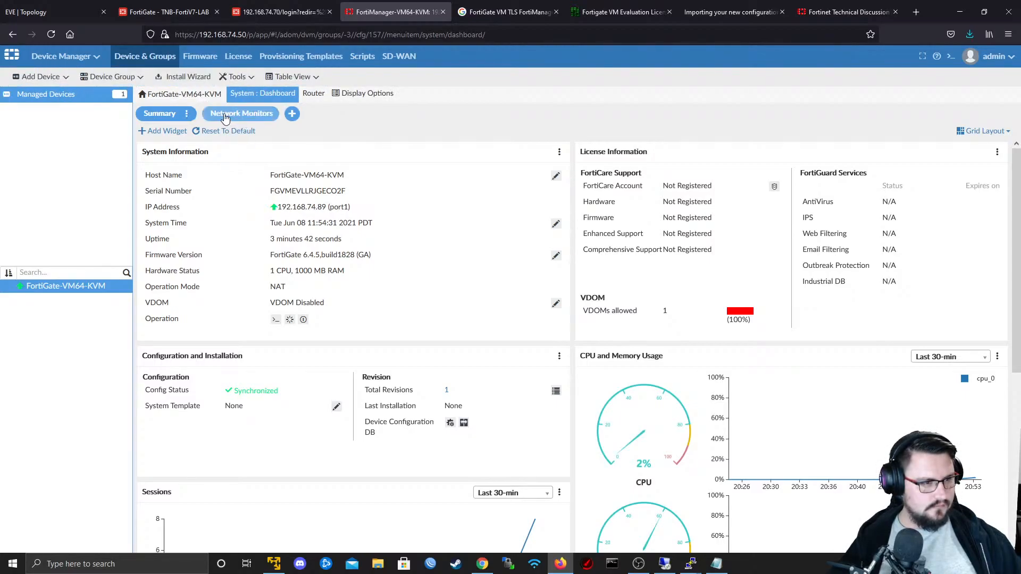
scroll(250, 255, "down", 3)
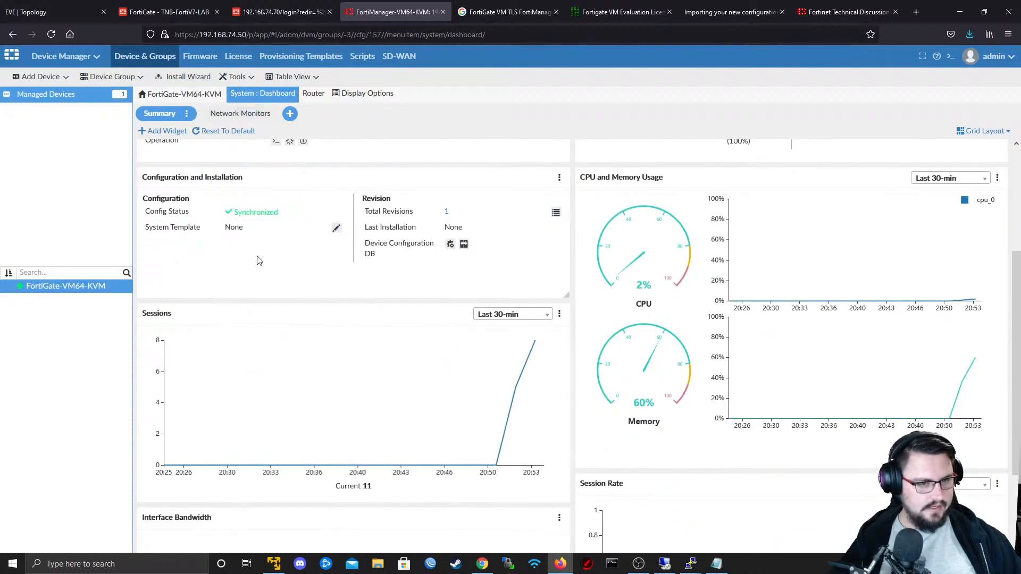
scroll(250, 255, "up", 3)
left_click(202, 75)
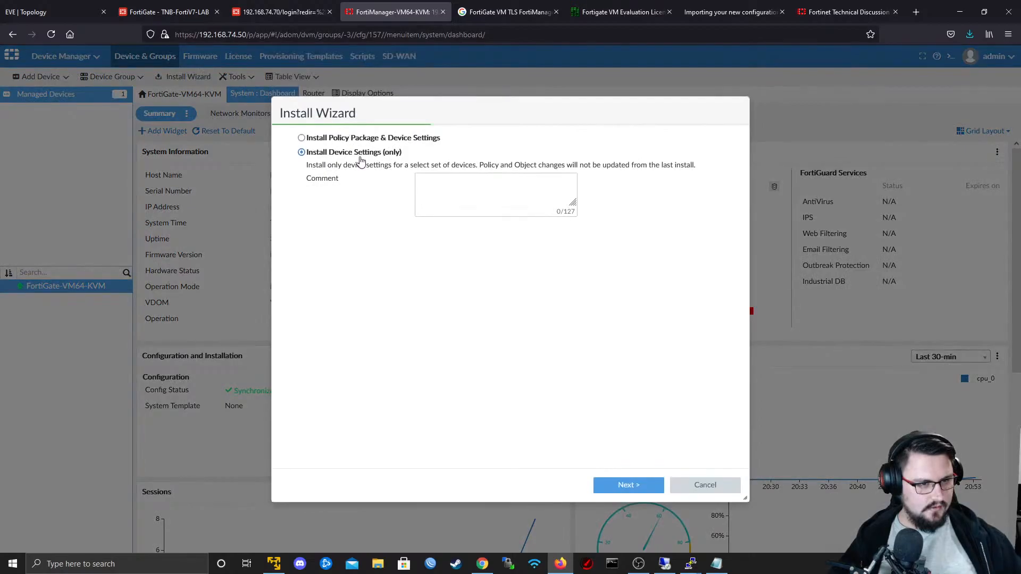
left_click(361, 139)
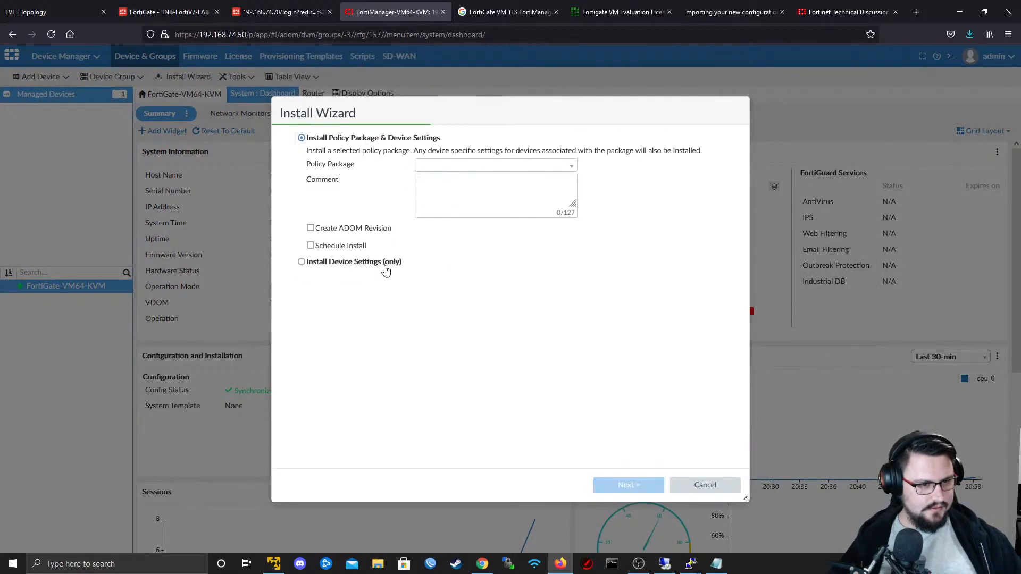
left_click(706, 485)
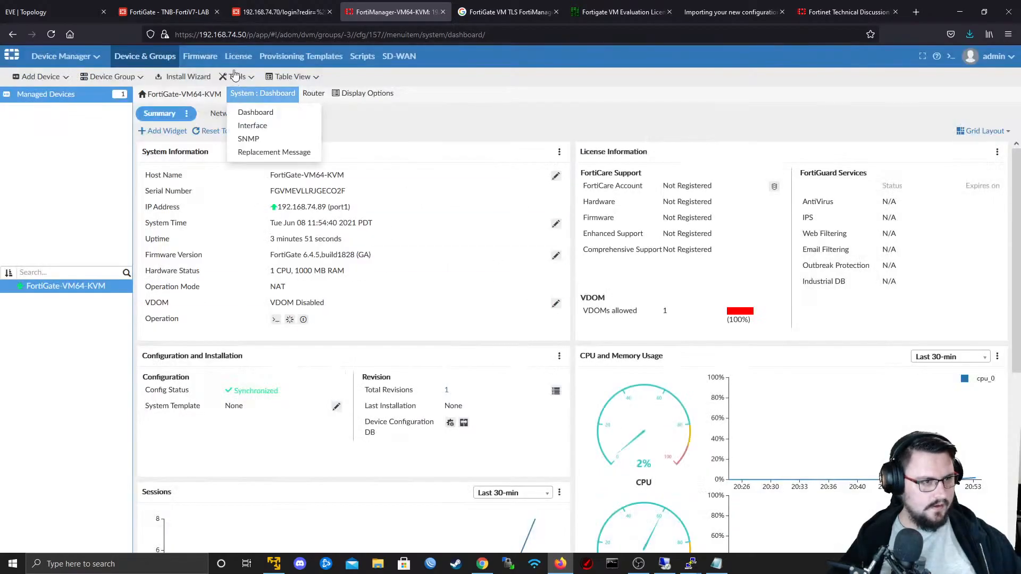
- Create a blank system template named "New template" under Provisioning Templates
left_click(284, 57)
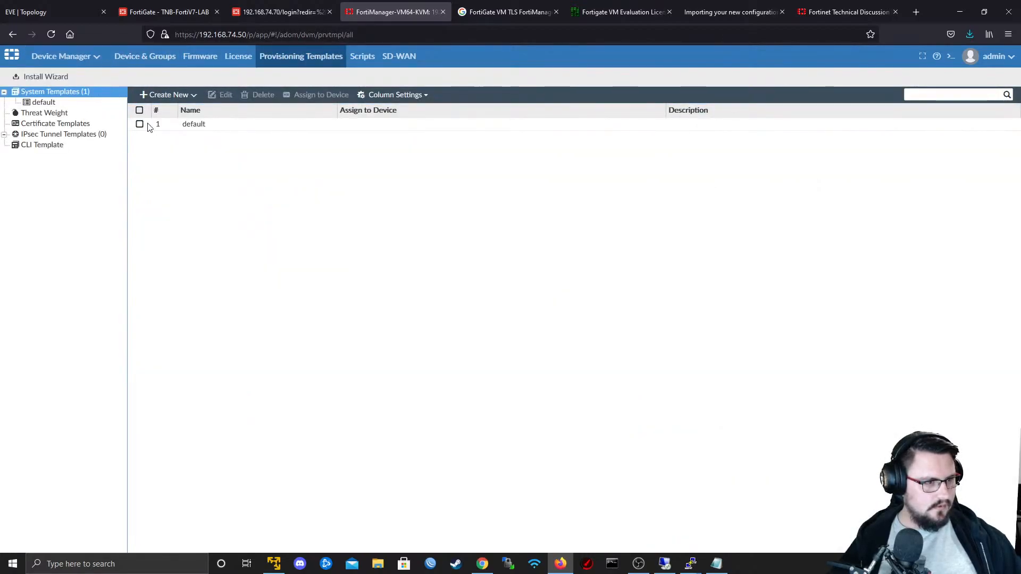
left_click(158, 96)
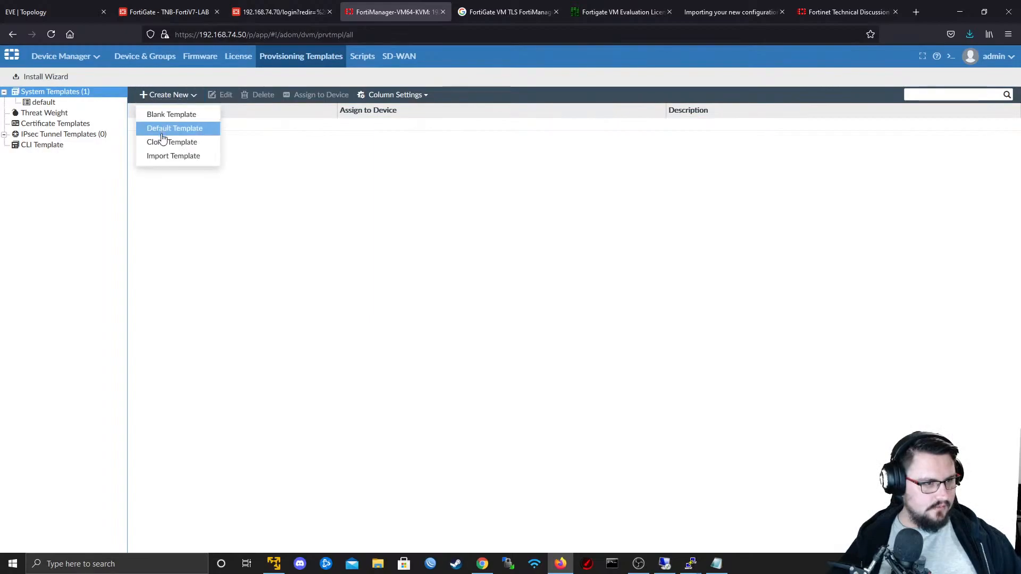
left_click(172, 115)
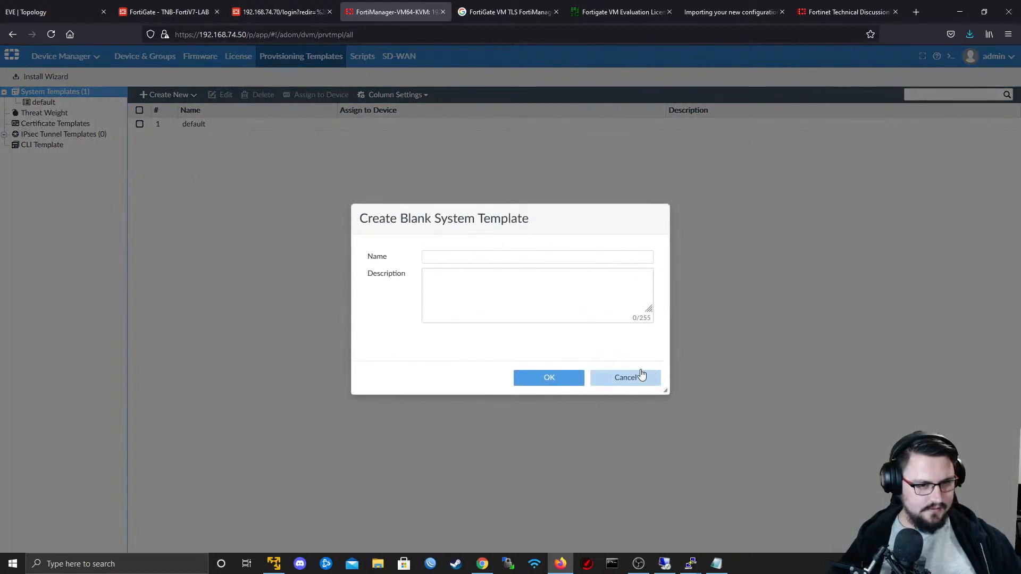
type("New ")
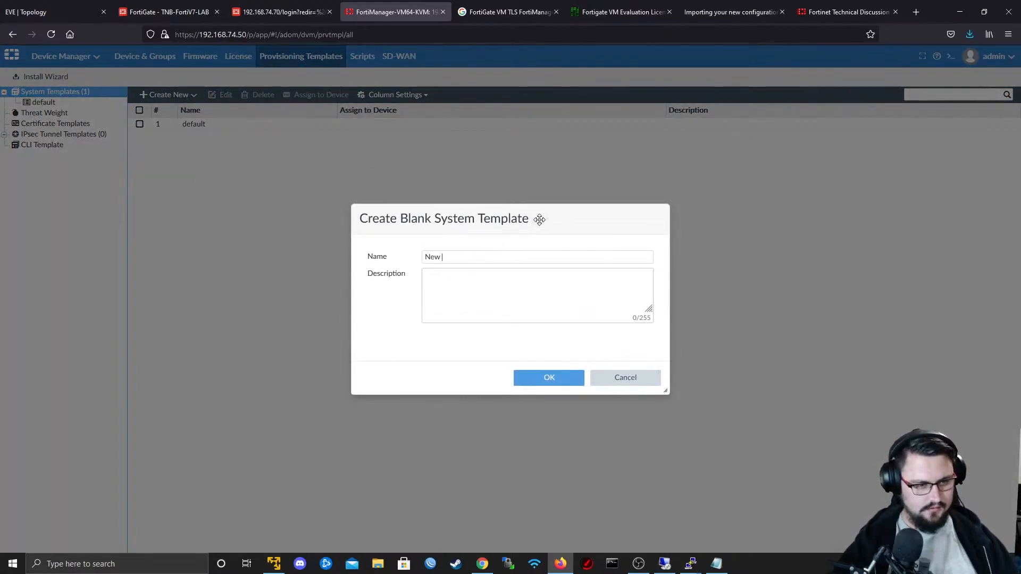
type("template")
left_click(538, 381)
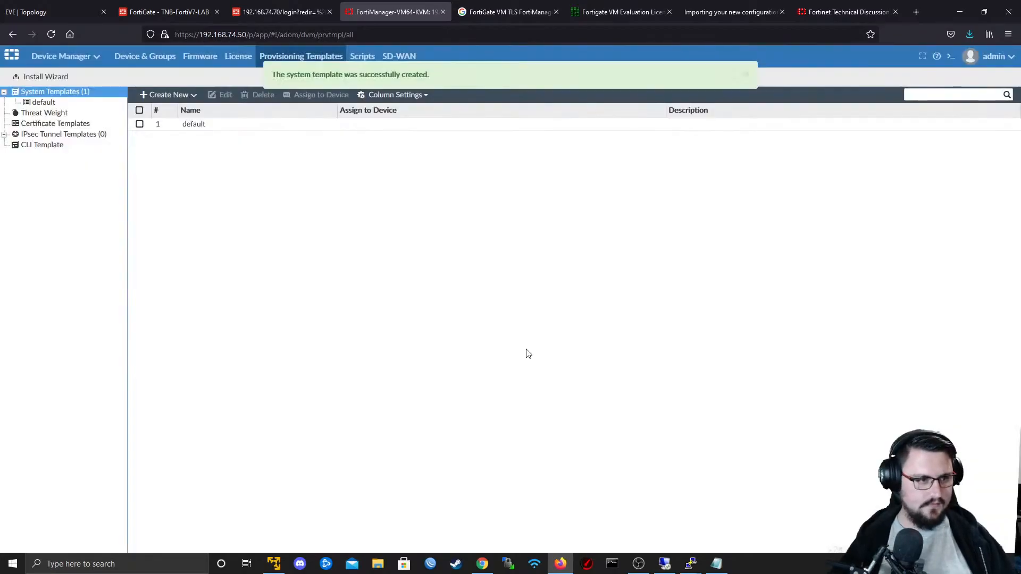
- Inspect the new template and its CLI configurations, and compare it with the default system template
double_click(201, 137)
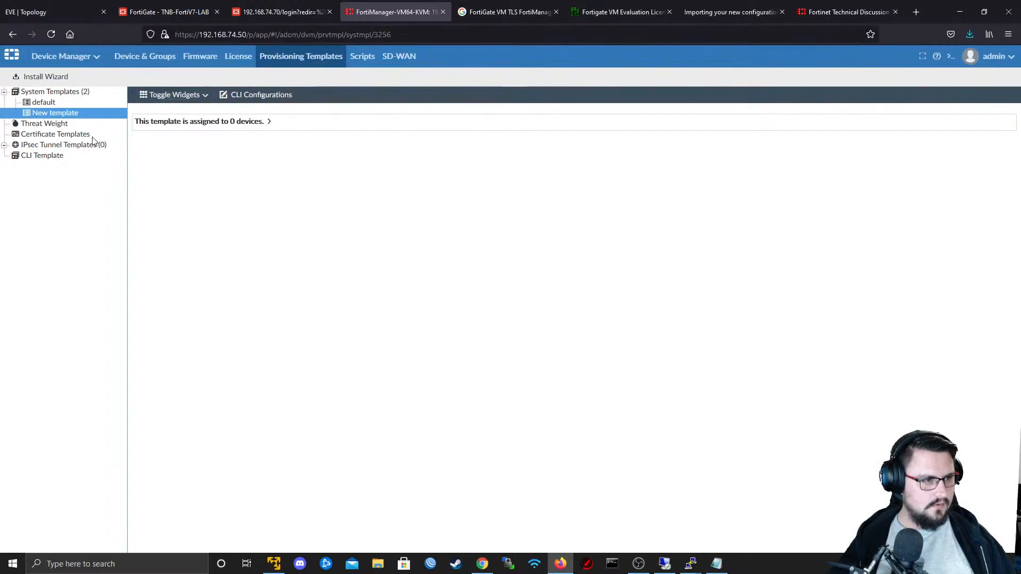
left_click(261, 94)
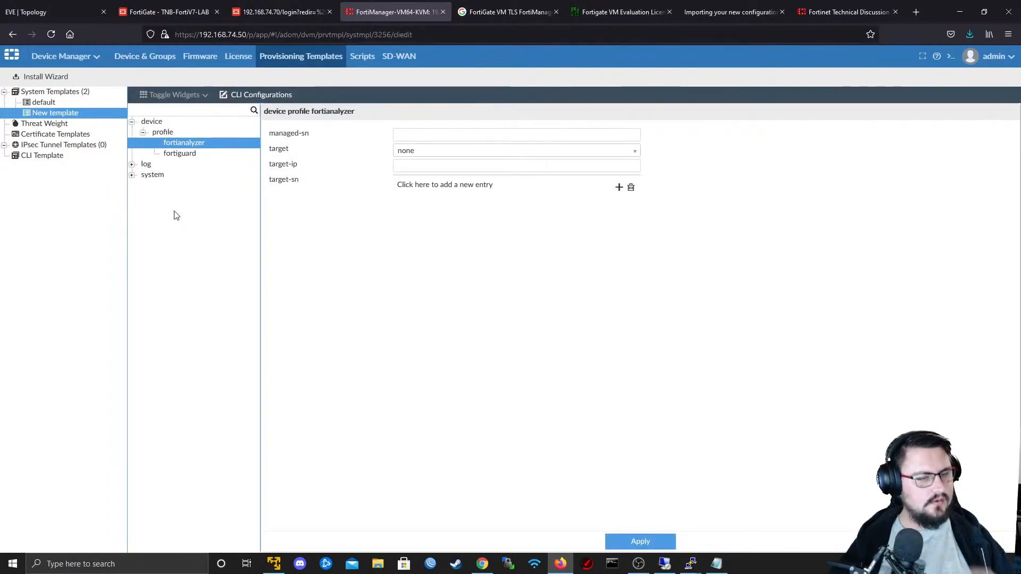
left_click(46, 102)
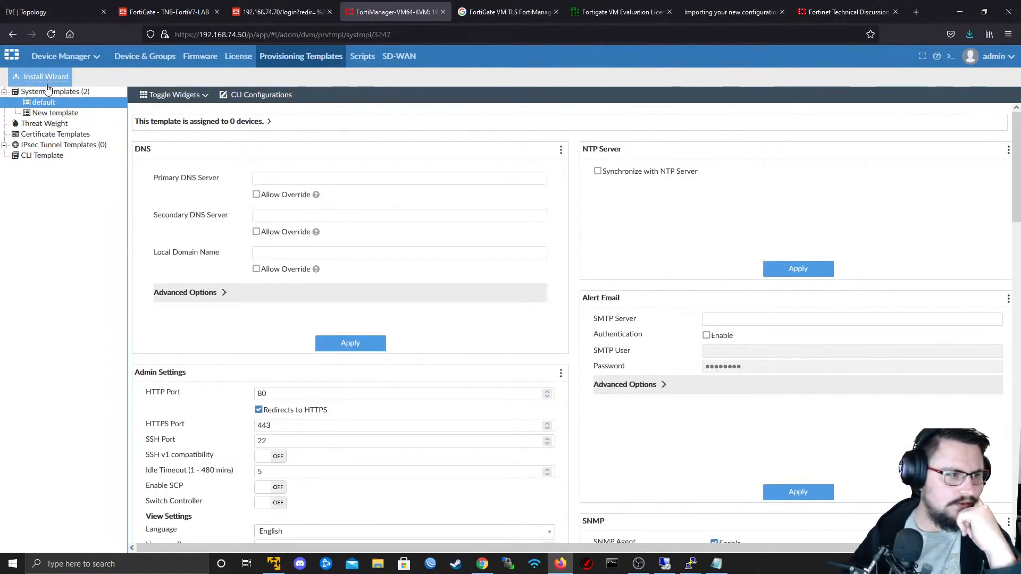
left_click(52, 113)
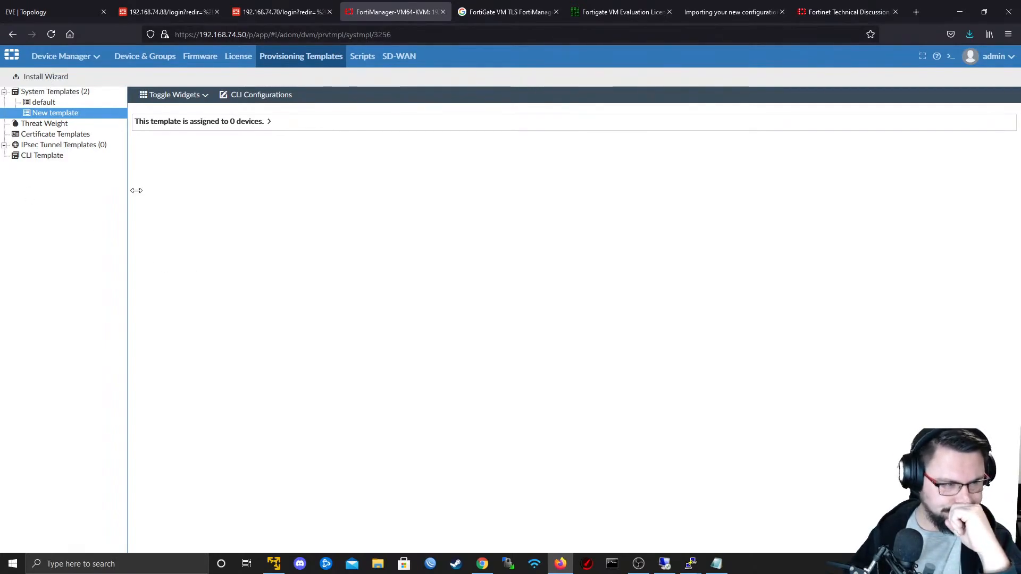
- Check the License and Device & Groups pages, and return to the EVE-NG lab topology
left_click(224, 61)
left_click(206, 56)
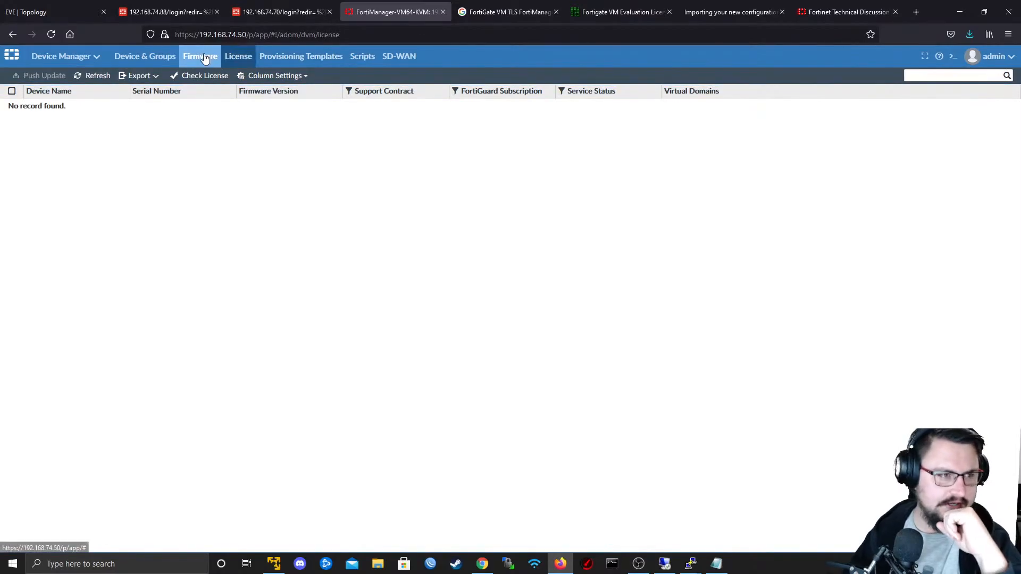
left_click(146, 65)
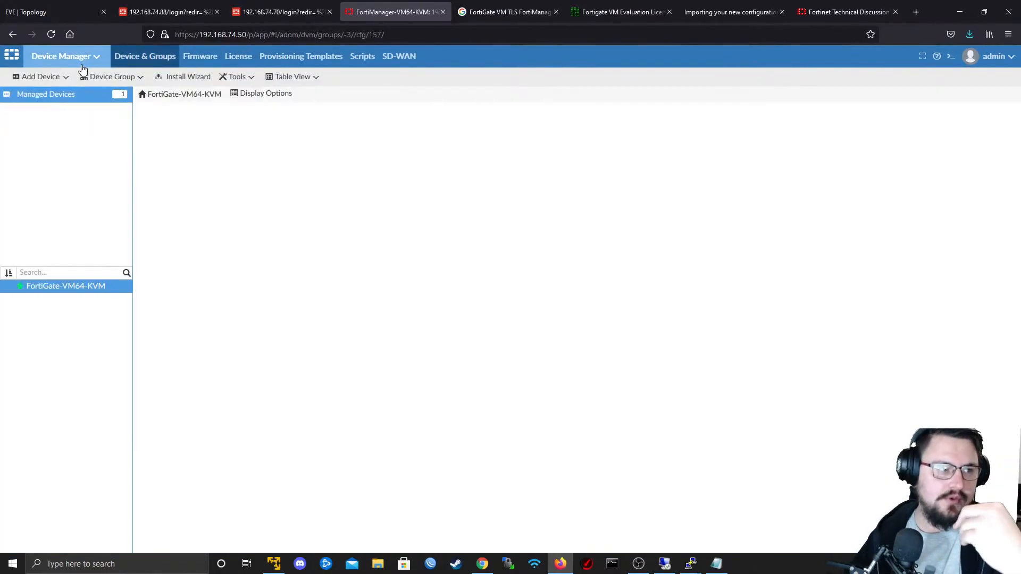
left_click(80, 62)
left_click(261, 3)
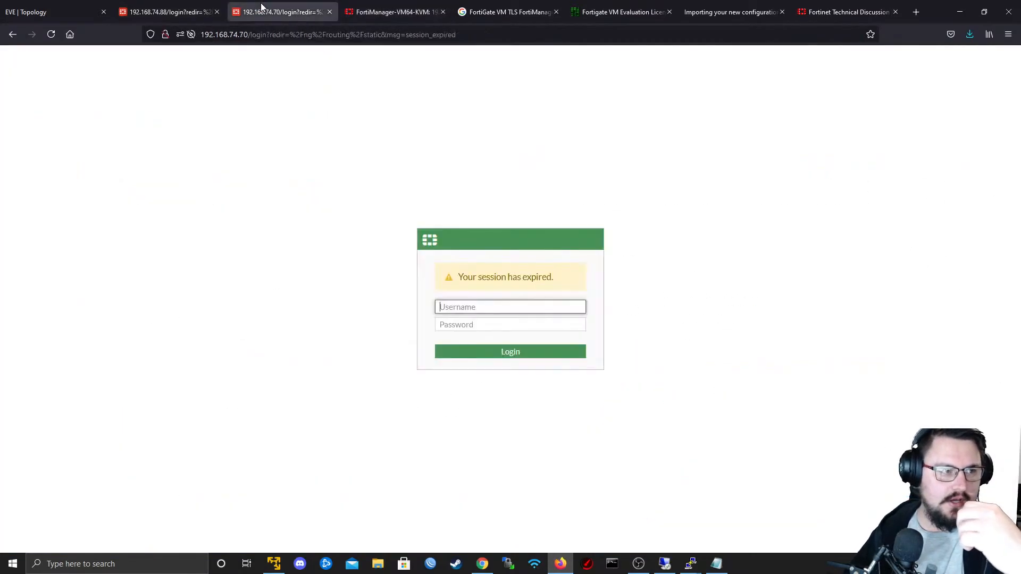
left_click(74, 8)
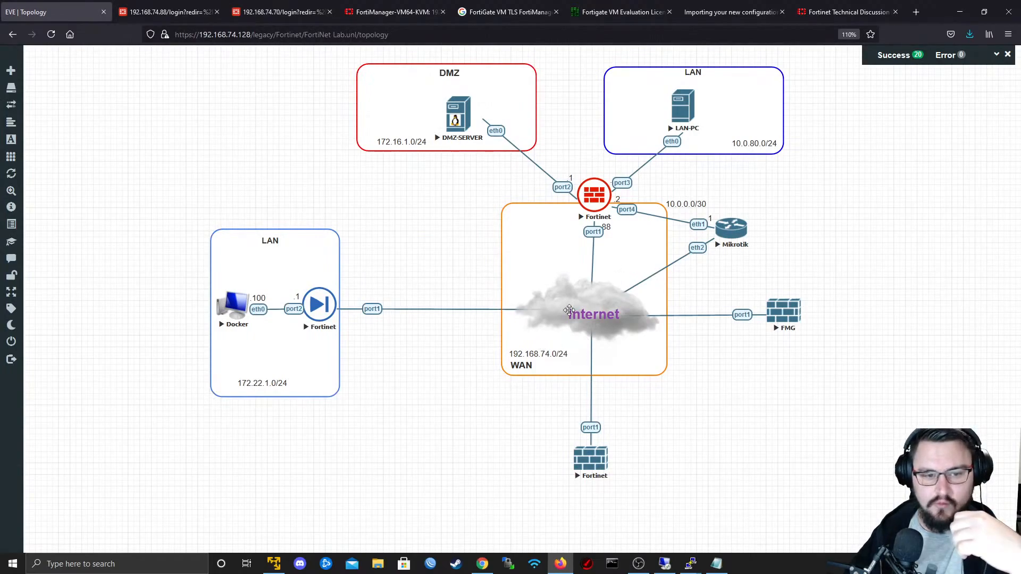
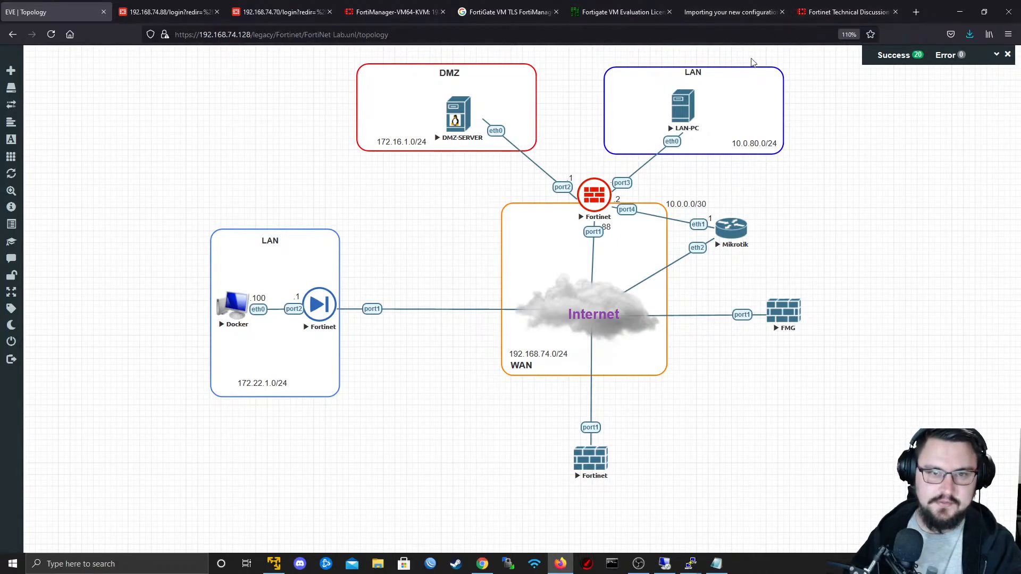
- Review the managed FortiGate's dashboard widgets and the License and Provisioning Templates pages in FortiManager
left_click(394, 6)
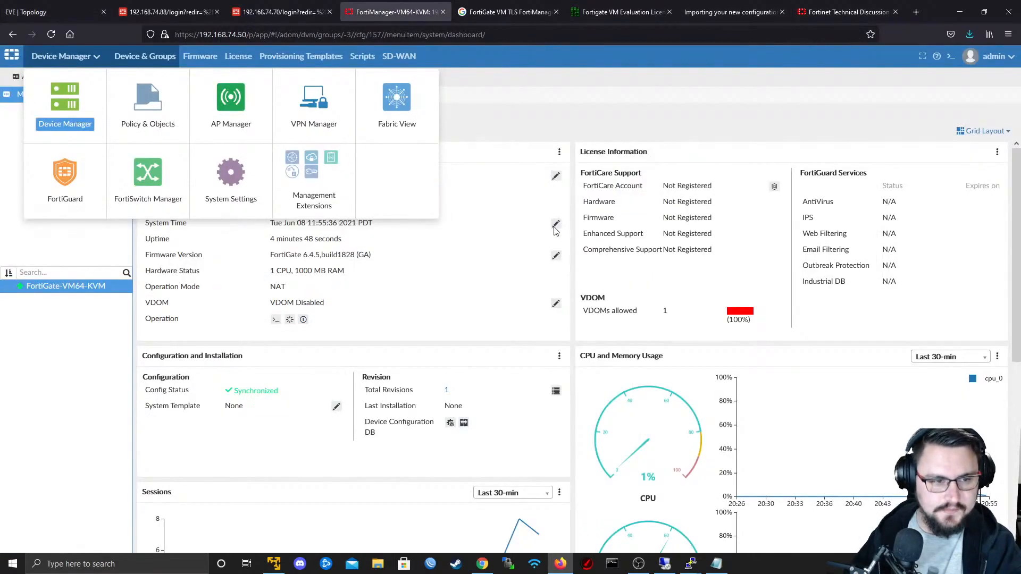
left_click(525, 178)
scroll(519, 177, "down", 6)
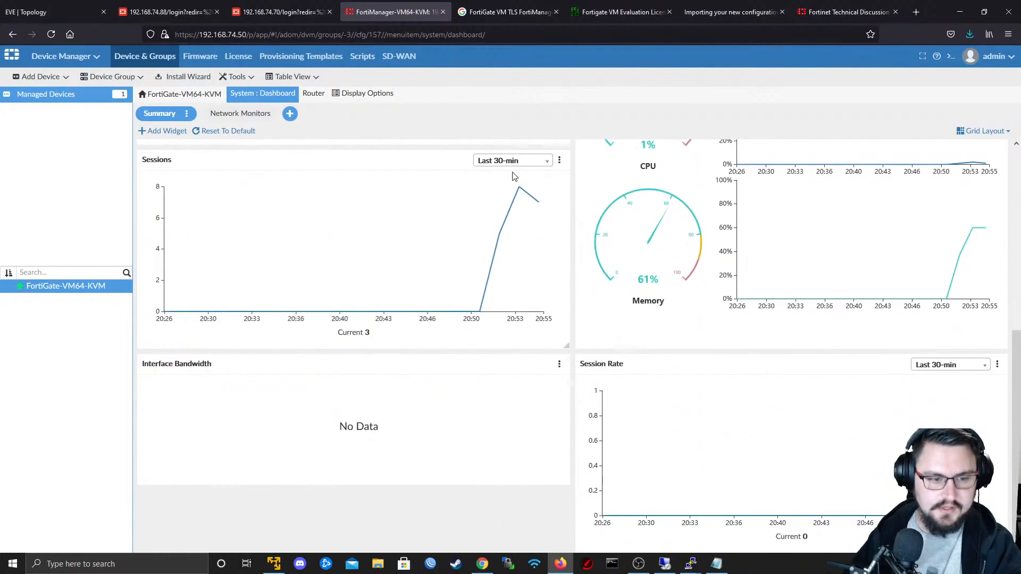
scroll(511, 176, "up", 6)
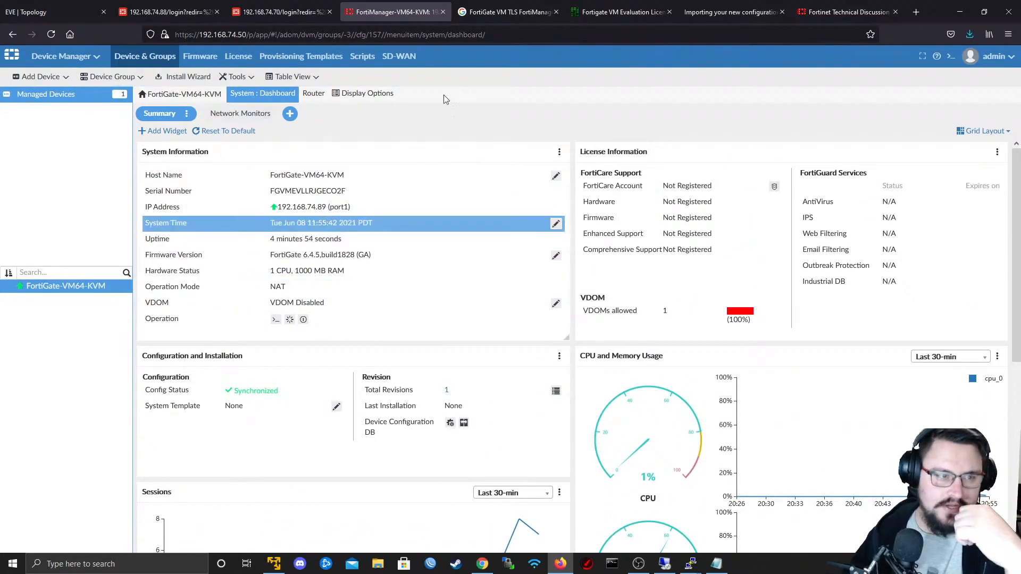
left_click(200, 56)
left_click(230, 57)
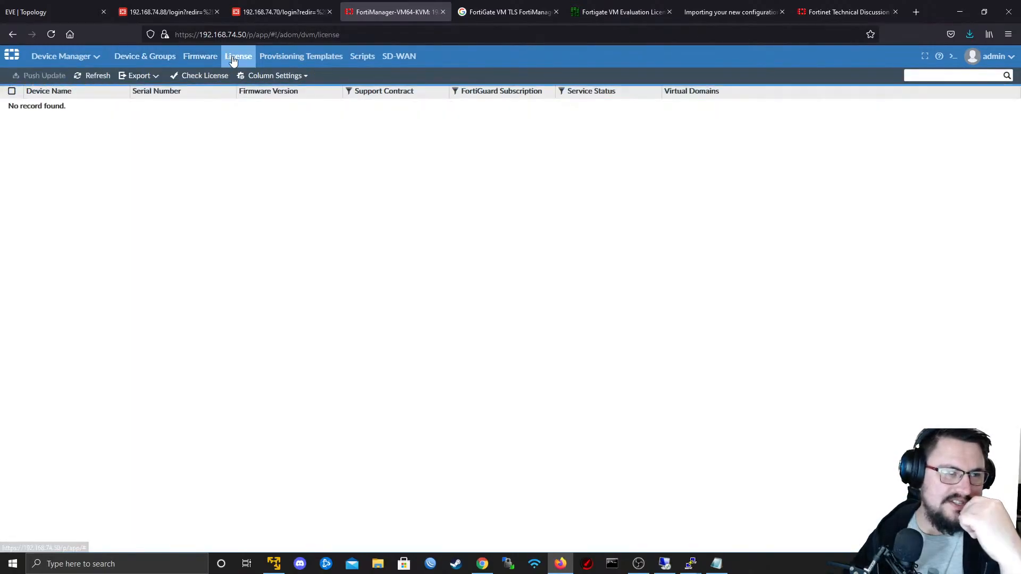
left_click(288, 60)
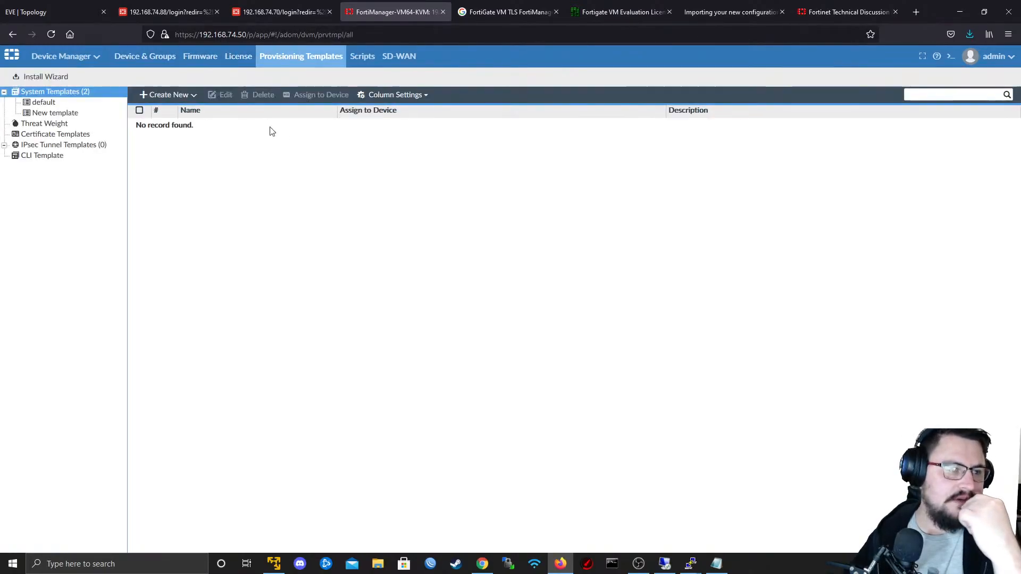
left_click(235, 62)
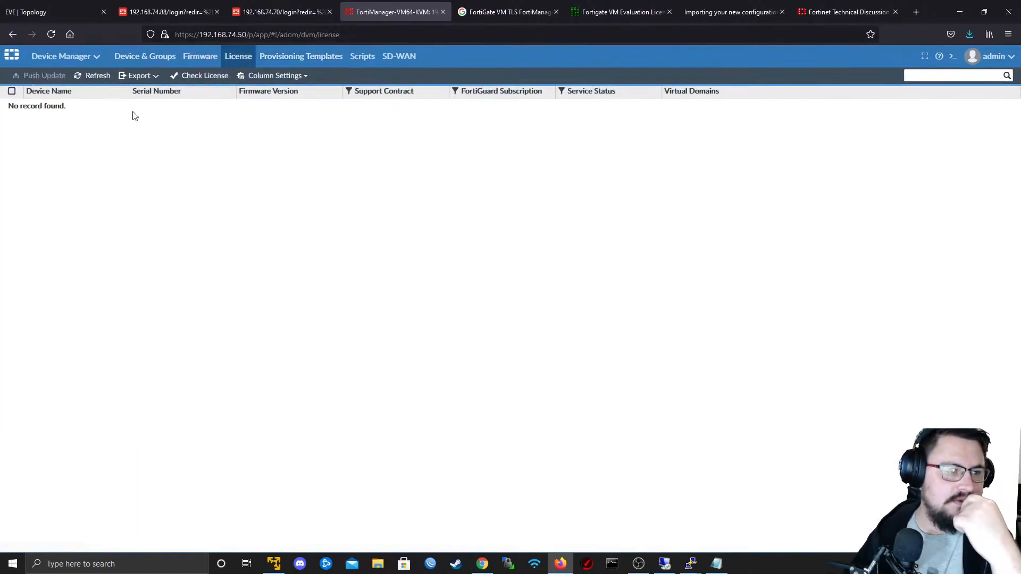
left_click(122, 58)
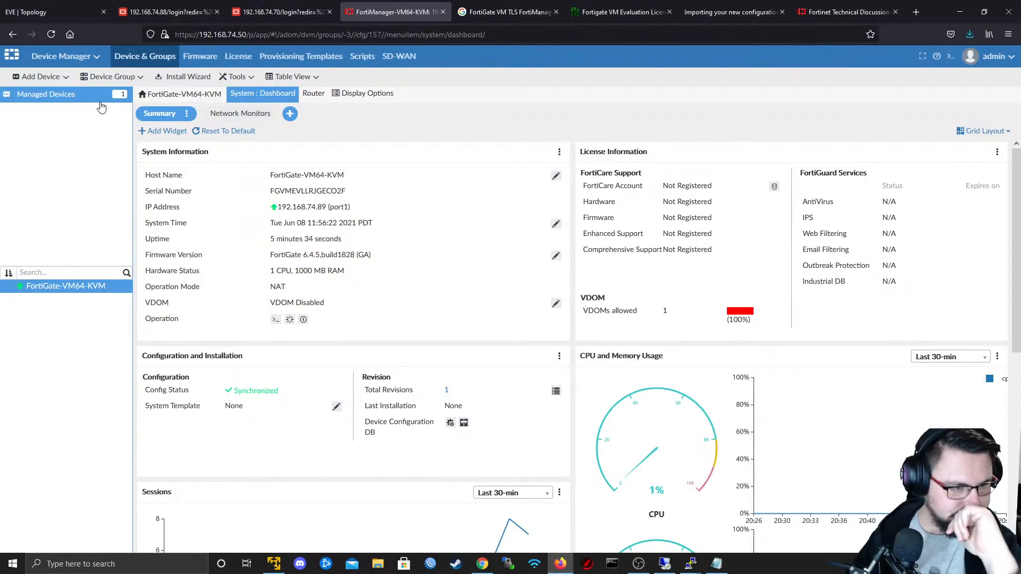
- Switch to the EVE-NG topology and add one MikroTik RouterOS node using the mikrotik-CHR6.48.1 image
key("ctrl+shift+Tab")
key("ctrl+shift+Tab")
key("ctrl+shift+Tab")
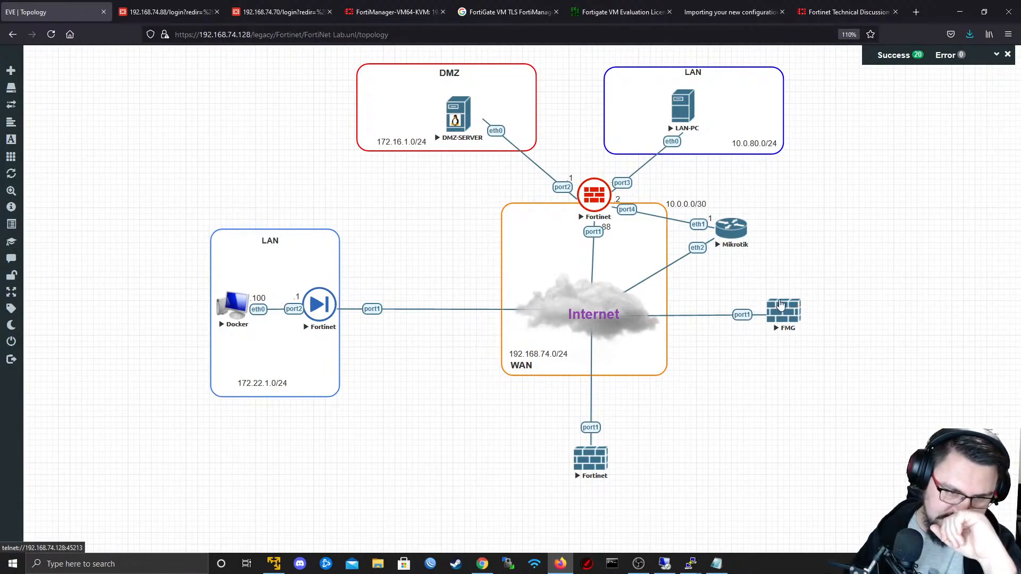
right_click(469, 410)
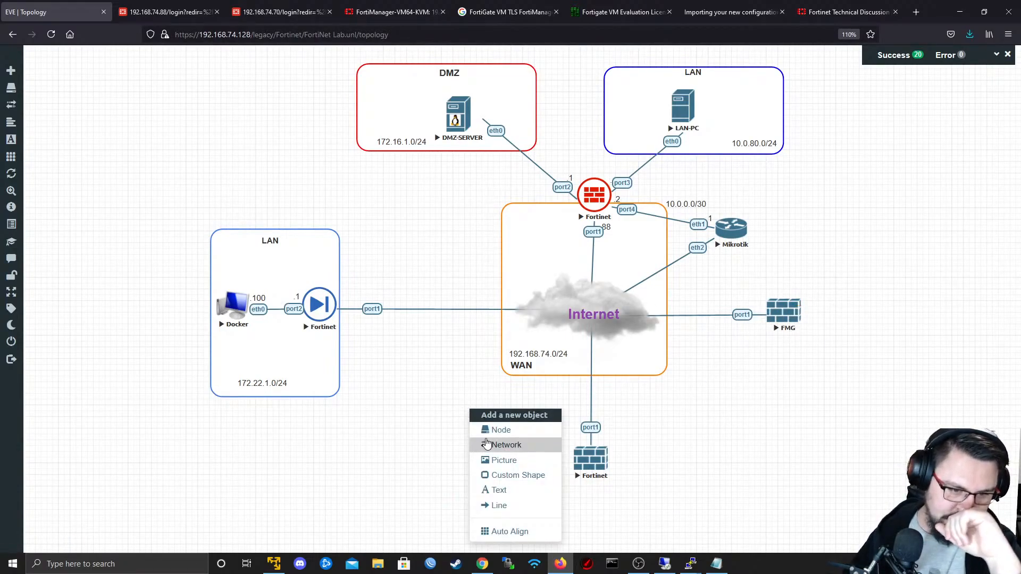
left_click(495, 431)
scroll(446, 304, "down", 1)
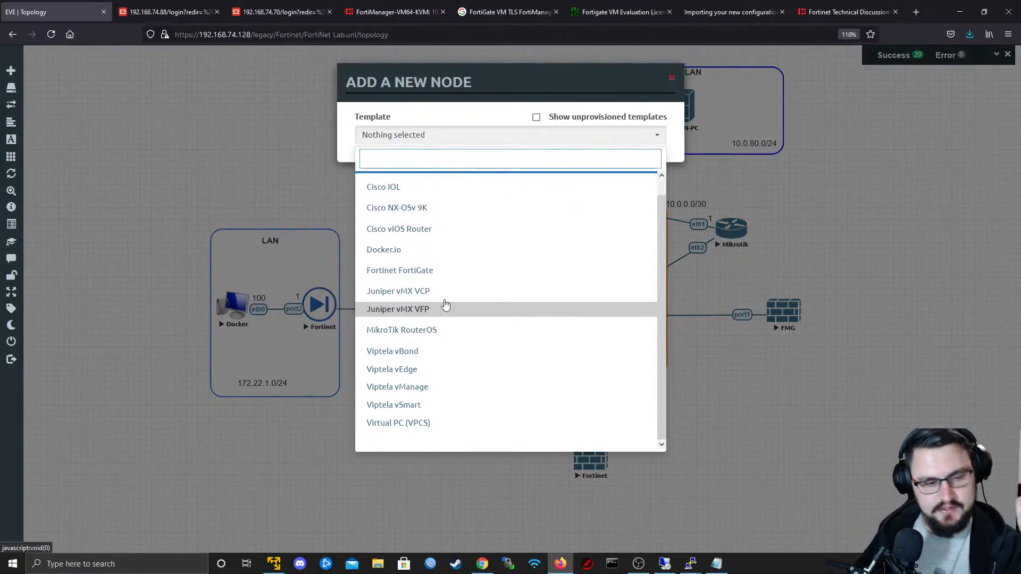
scroll(492, 324, "up", 1)
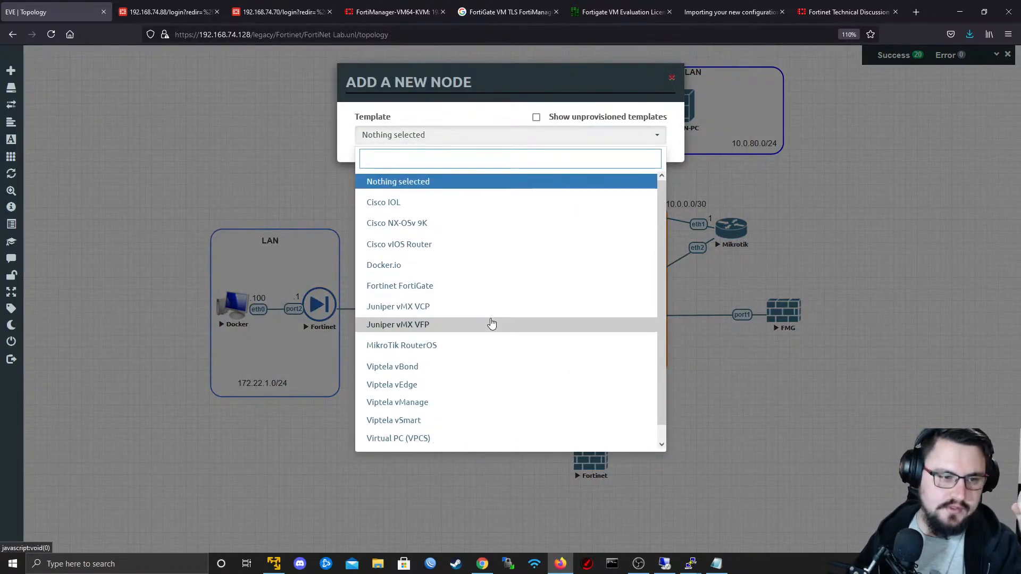
scroll(434, 323, "down", 1)
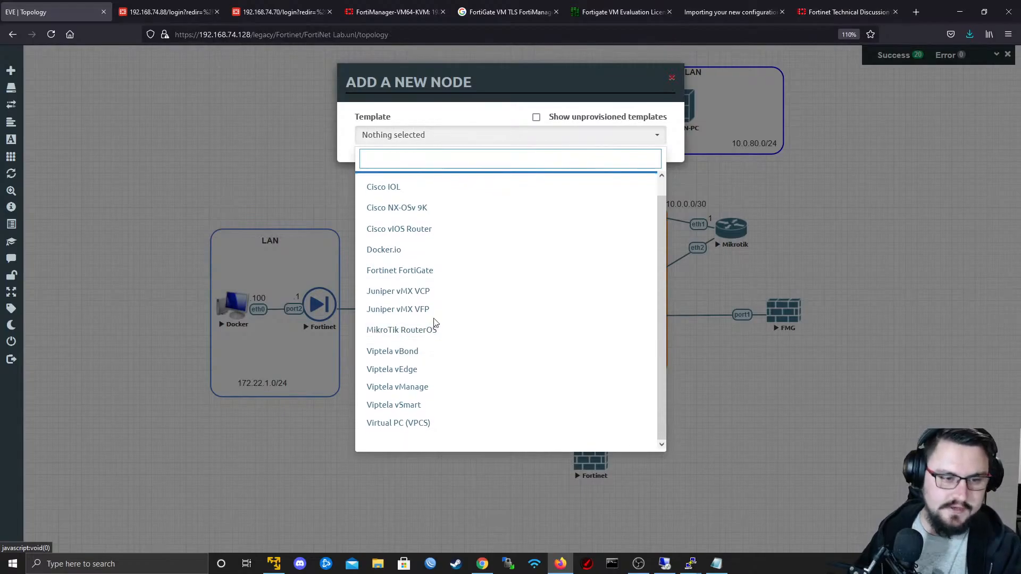
left_click(435, 328)
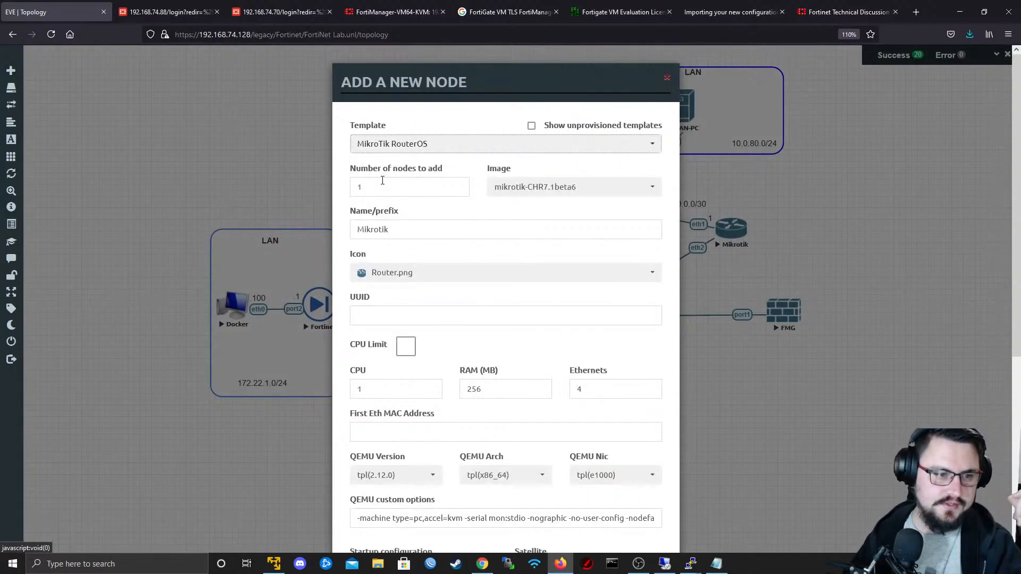
left_click(571, 188)
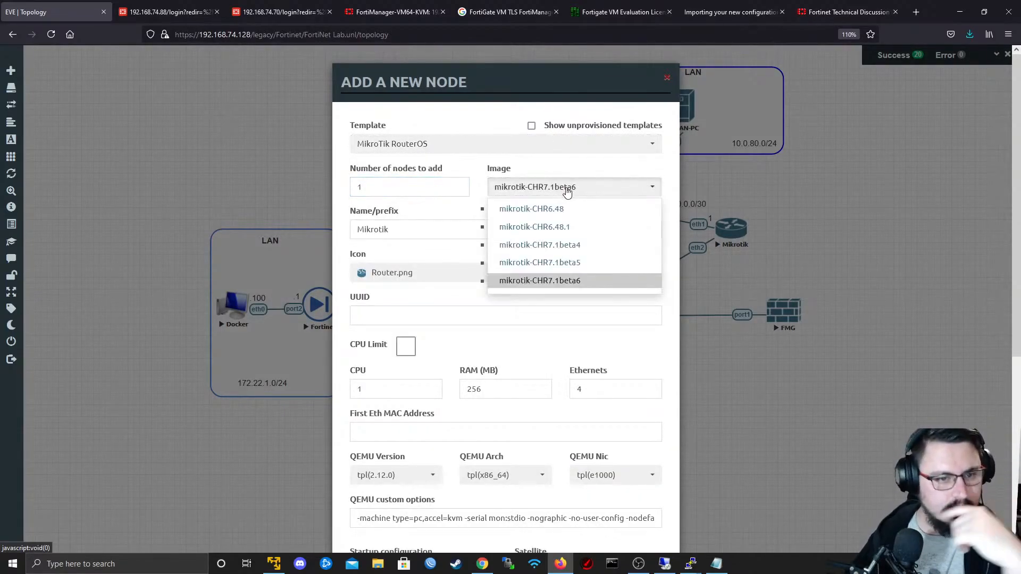
left_click(526, 227)
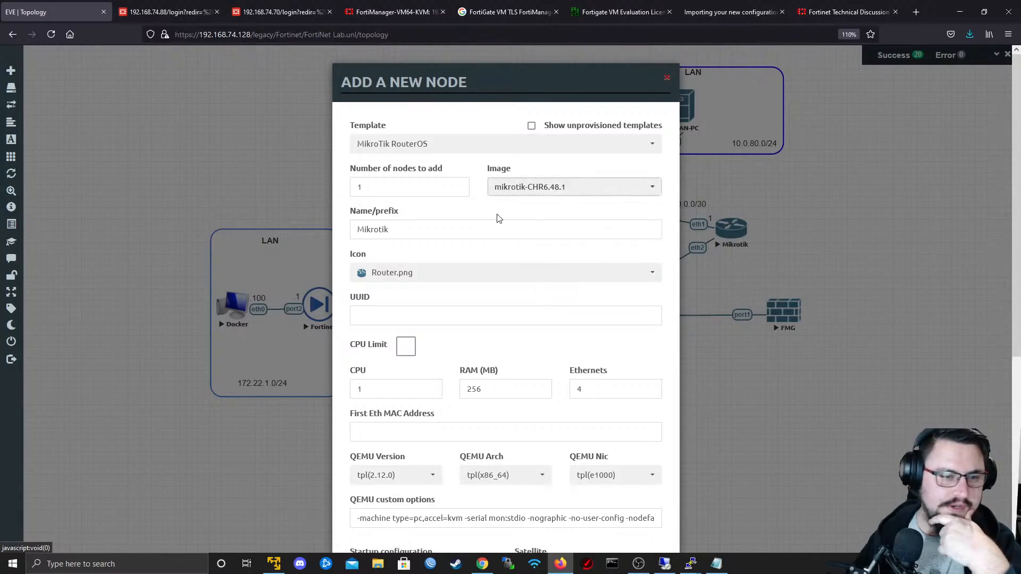
scroll(498, 218, "down", 6)
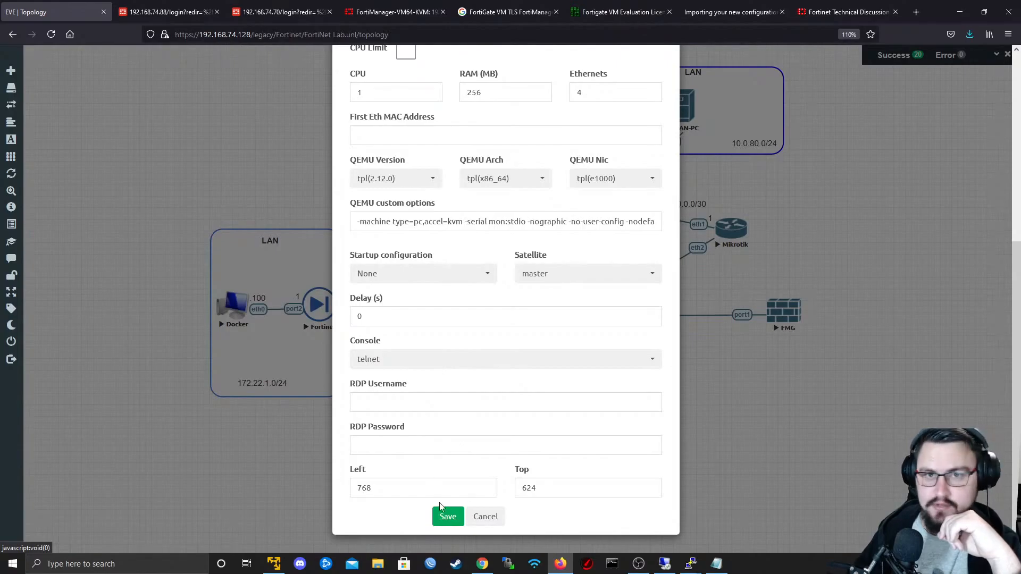
left_click(448, 517)
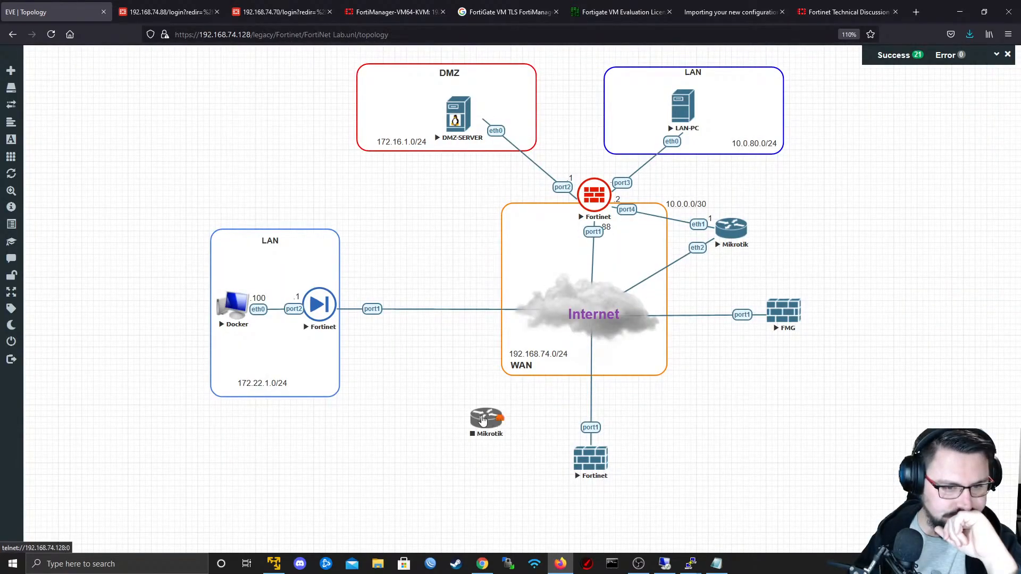
- Connect the new Mikrotik node's eth1 interface to the Internet cloud and start the node
left_click_drag(495, 415, 585, 330)
left_click(535, 337)
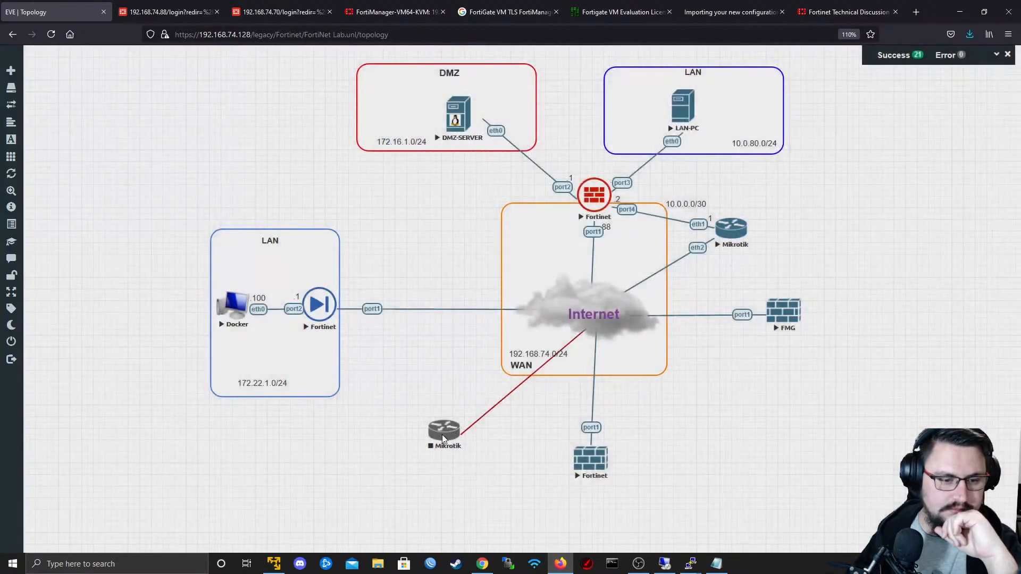
right_click(442, 437)
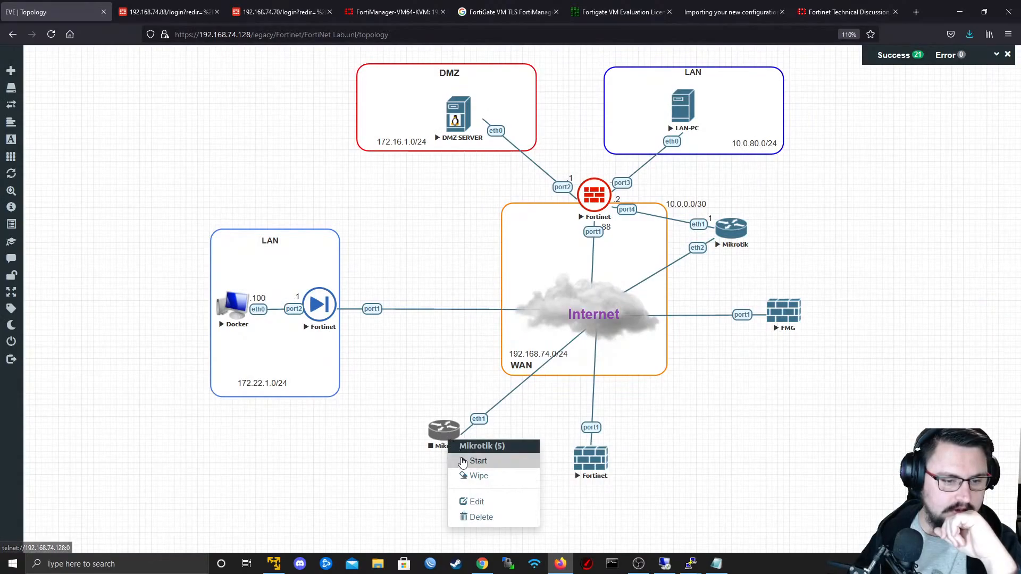
left_click(470, 461)
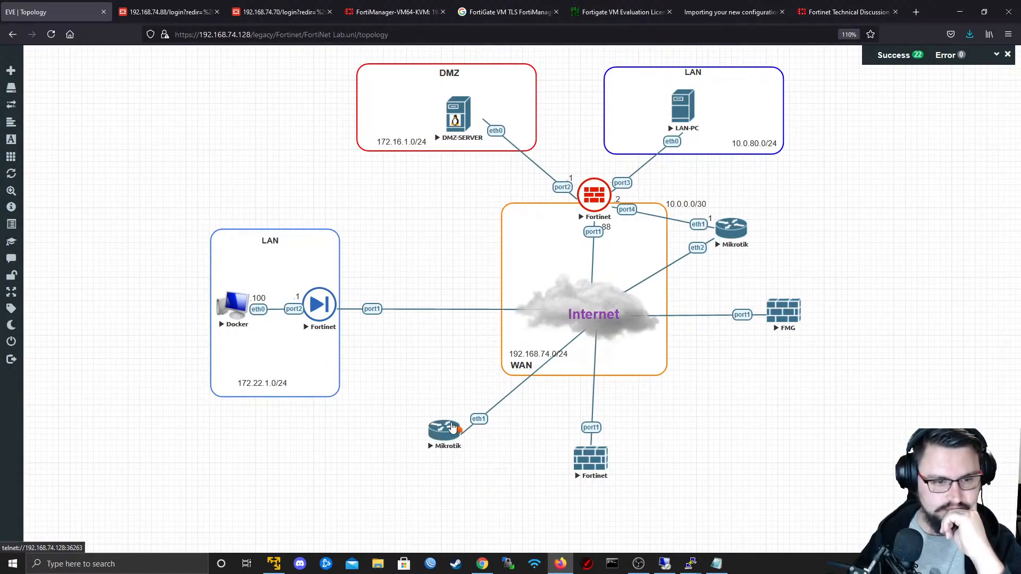
- Try to log in to the new Mikrotik's telnet console through PuTTY as admin, and close the session
left_click(445, 439)
left_click(444, 438)
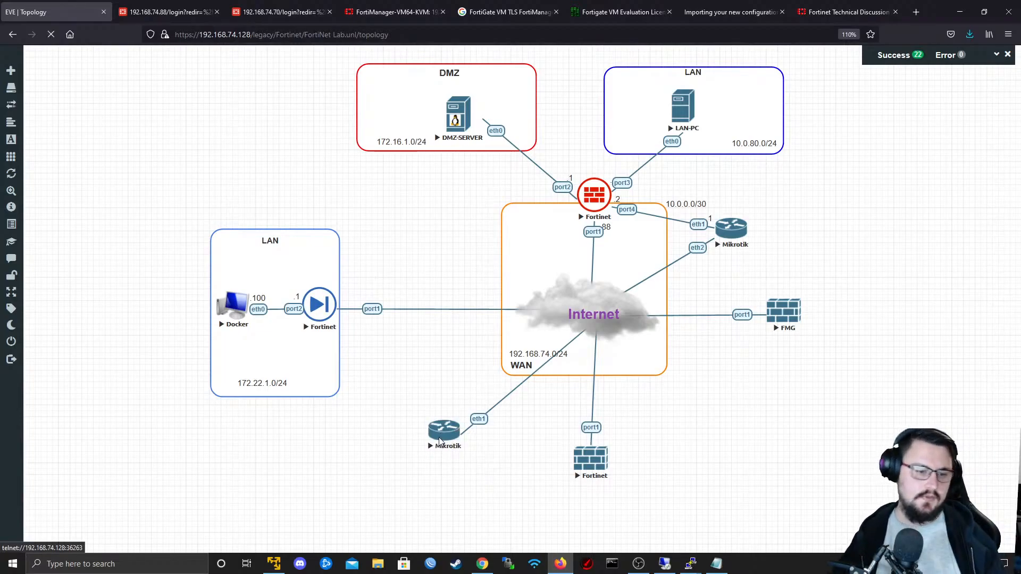
left_click(546, 115)
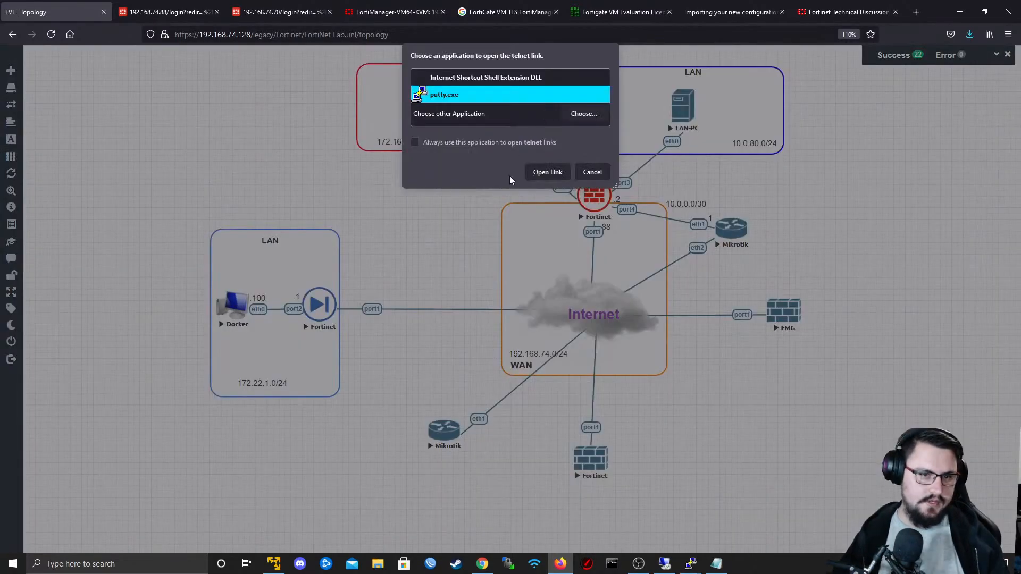
left_click(537, 171)
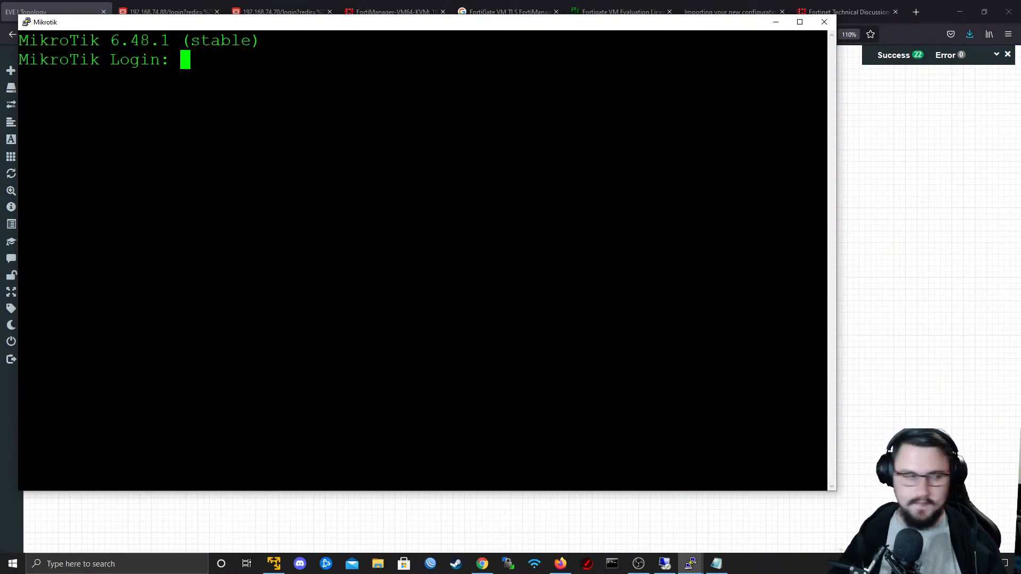
type("admin")
key("Return")
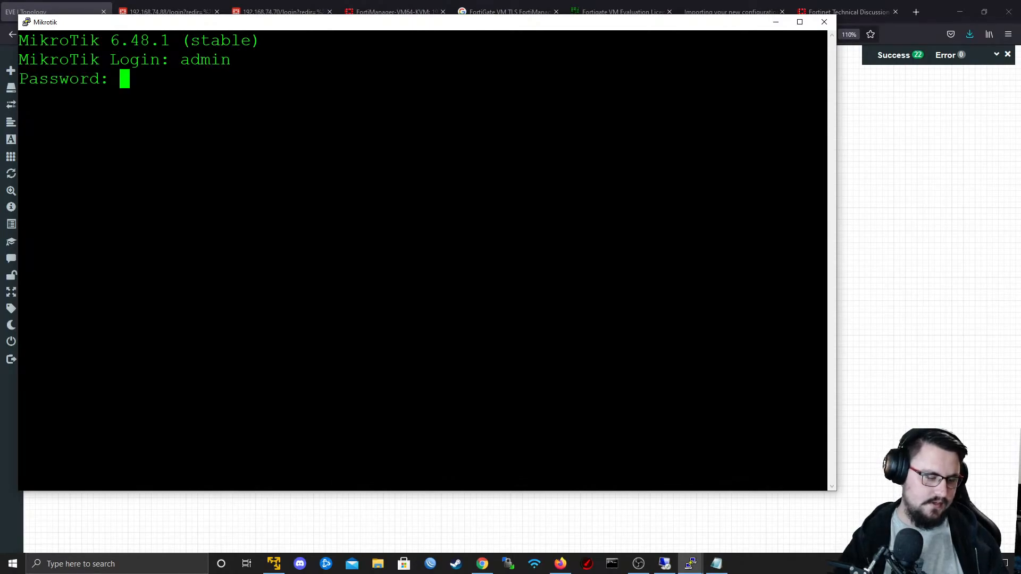
key("Return")
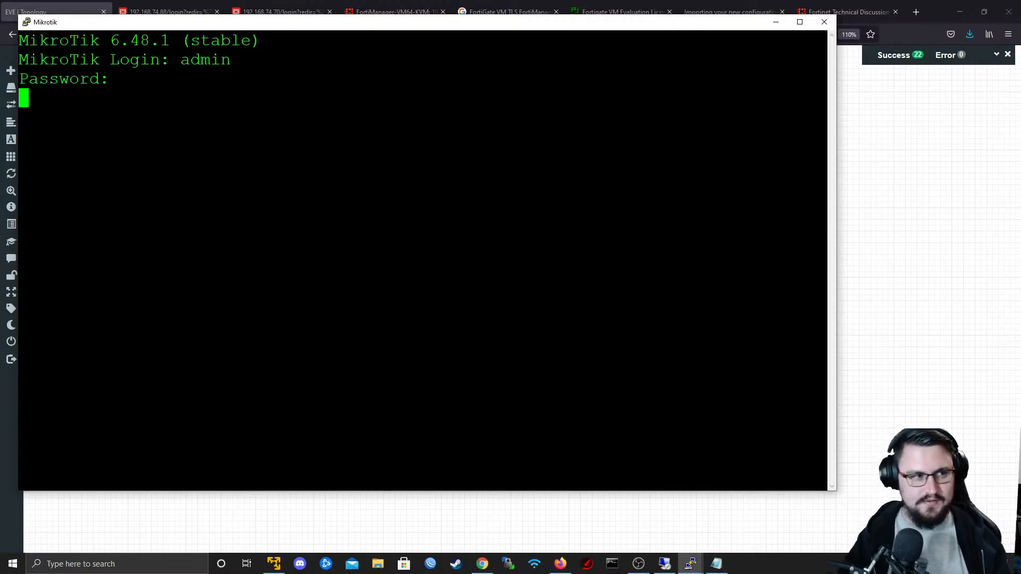
left_click(816, 22)
left_click(528, 320)
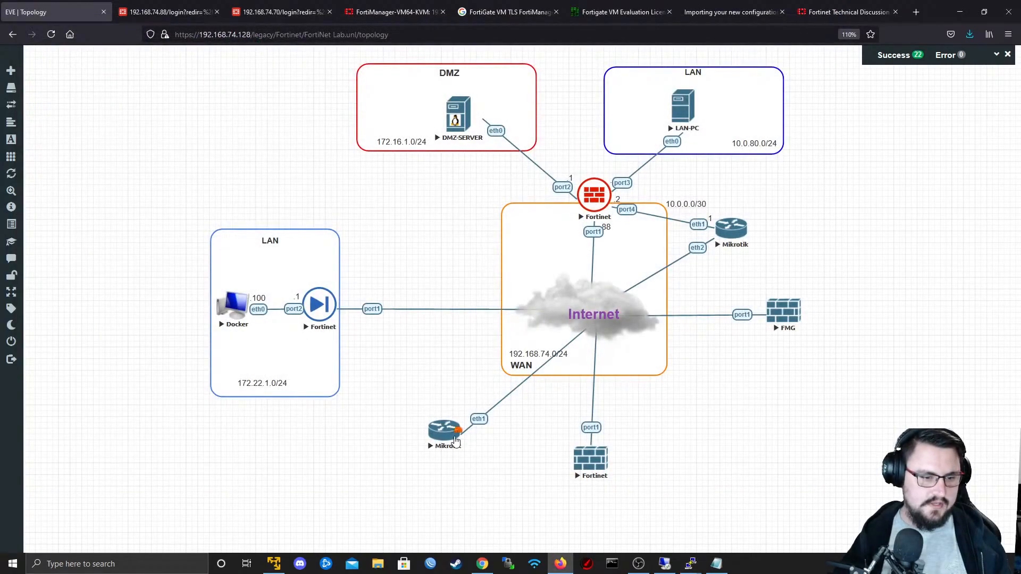
- Reopen the new Mikrotik's console in PuTTY, log in as admin with a blank password, and decline viewing the software license
left_click(445, 430)
left_click(553, 114)
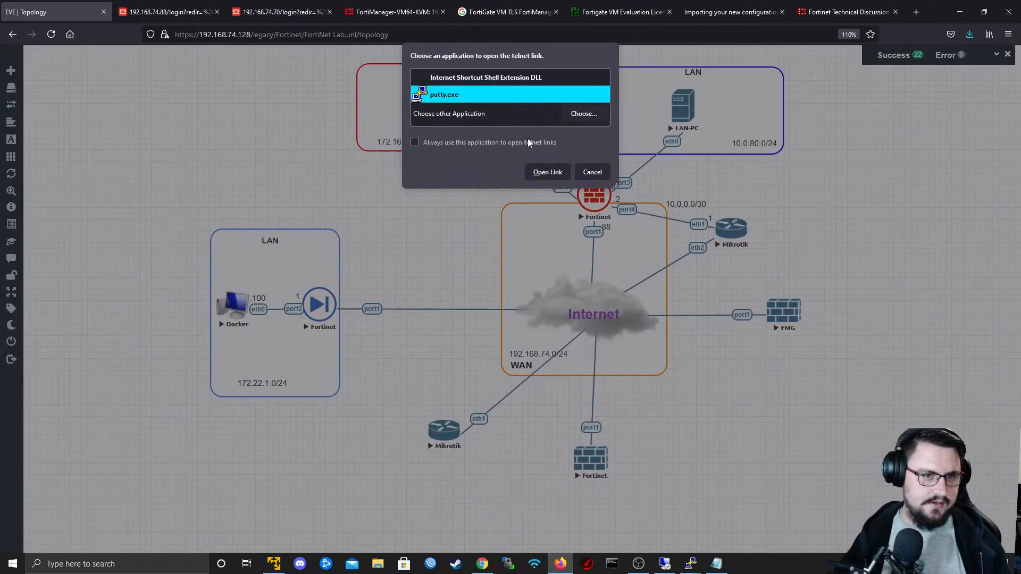
left_click(561, 177)
type("admin")
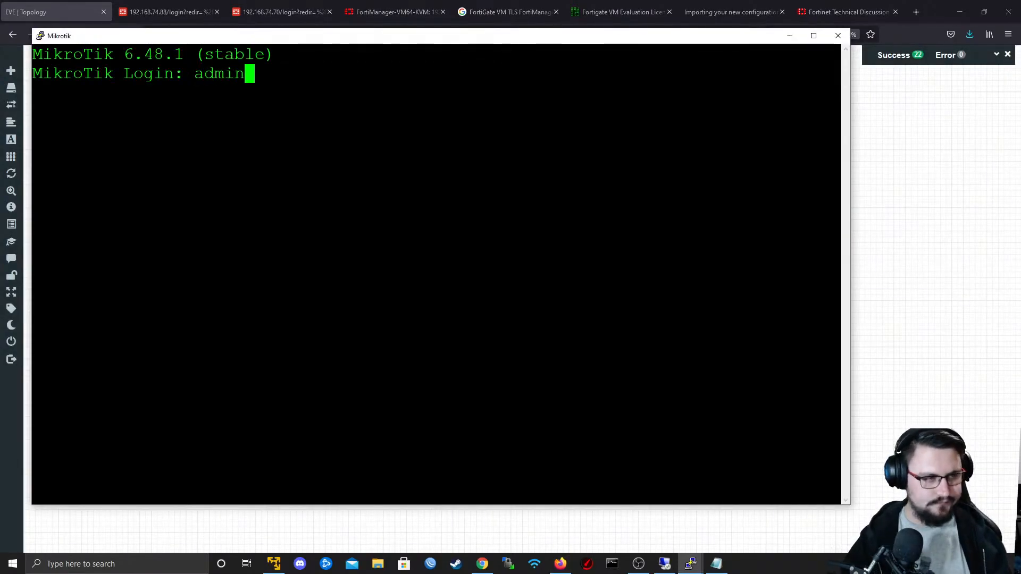
key("Return")
key("Return")
type("n")
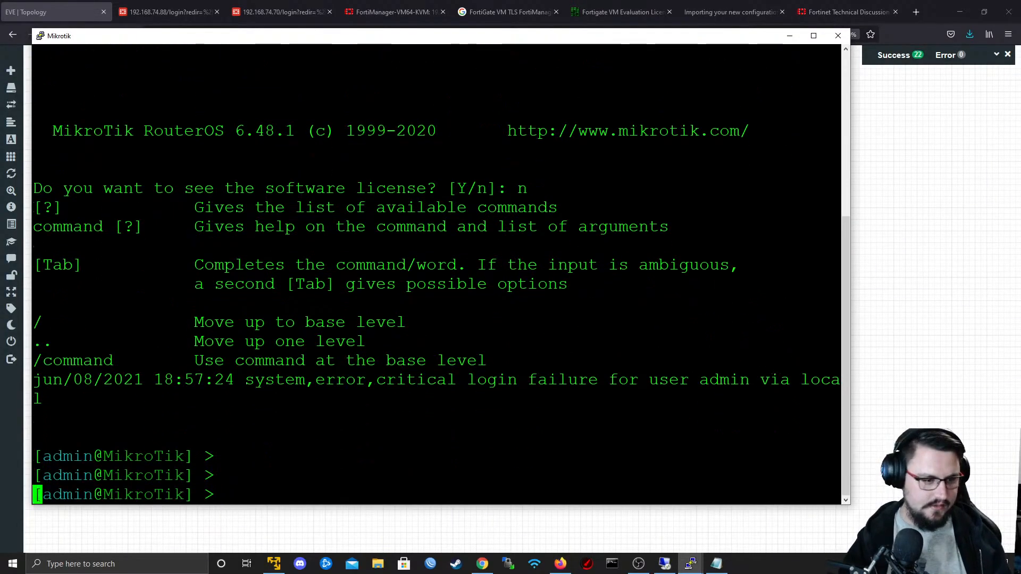
key("Return")
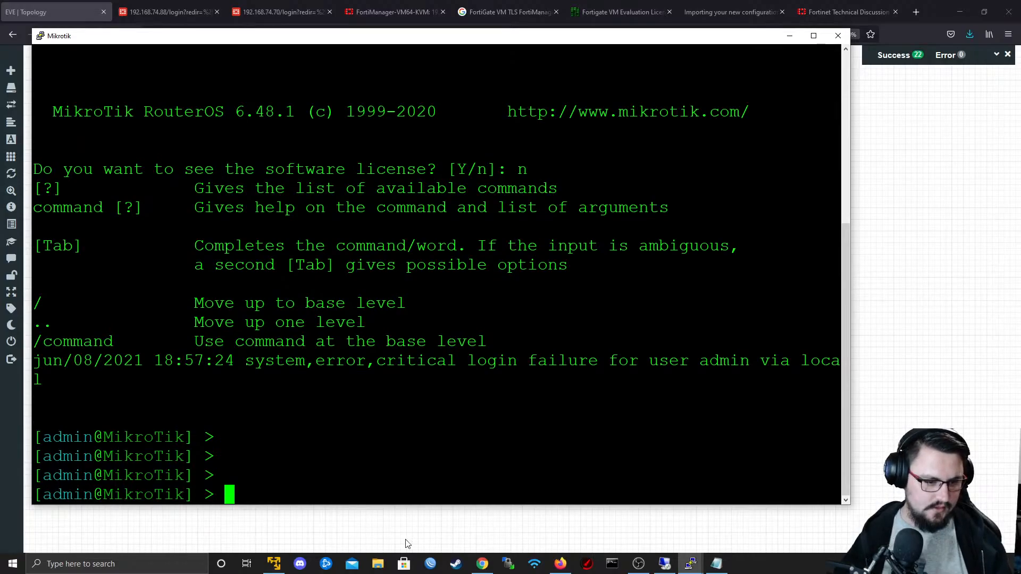
- Switch to WinBox and try to connect to the discovered MikroTik neighbor 50:00:00:05:00:00 without a login name
left_click(430, 564)
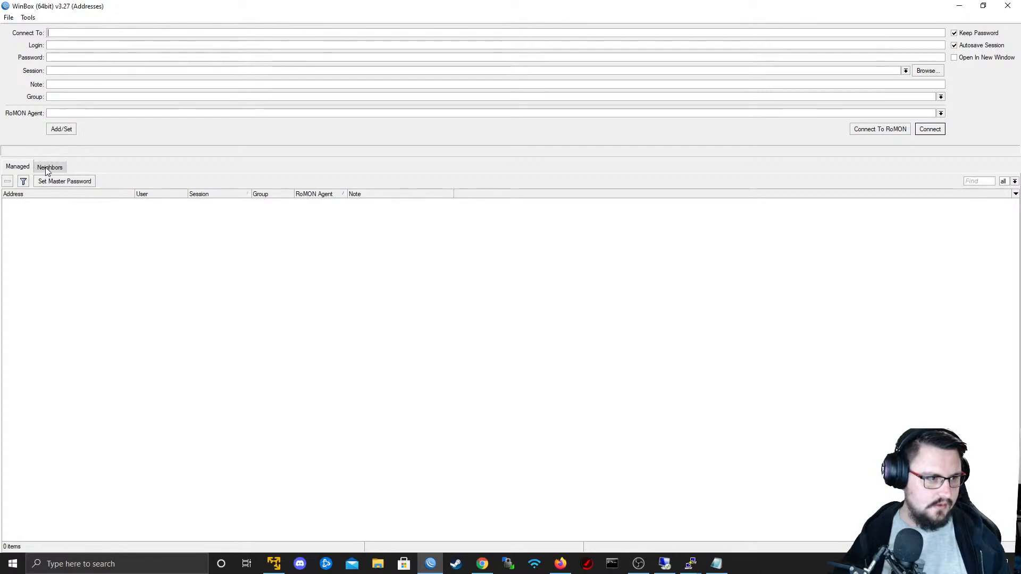
left_click(48, 169)
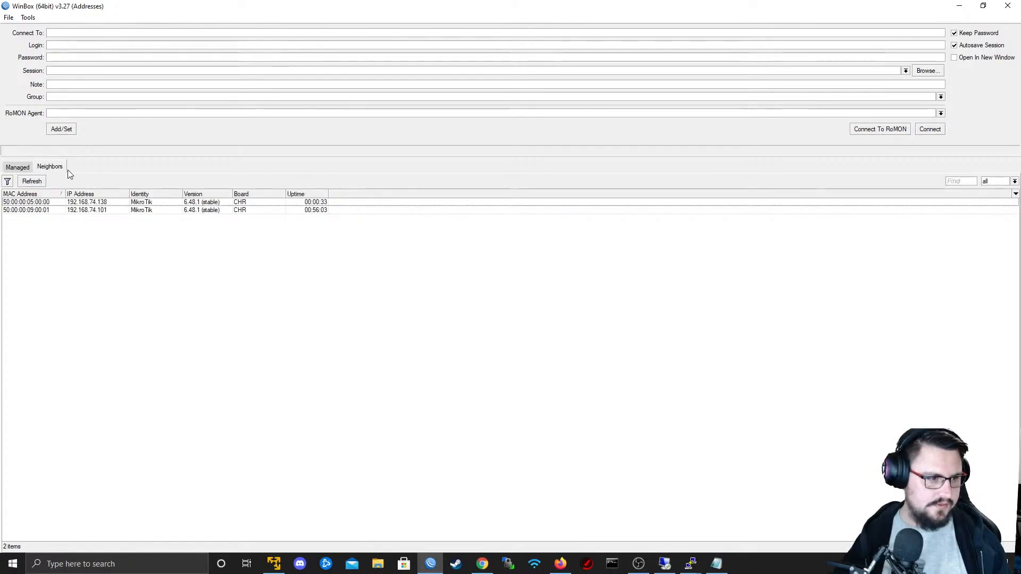
left_click(41, 210)
left_click(125, 203)
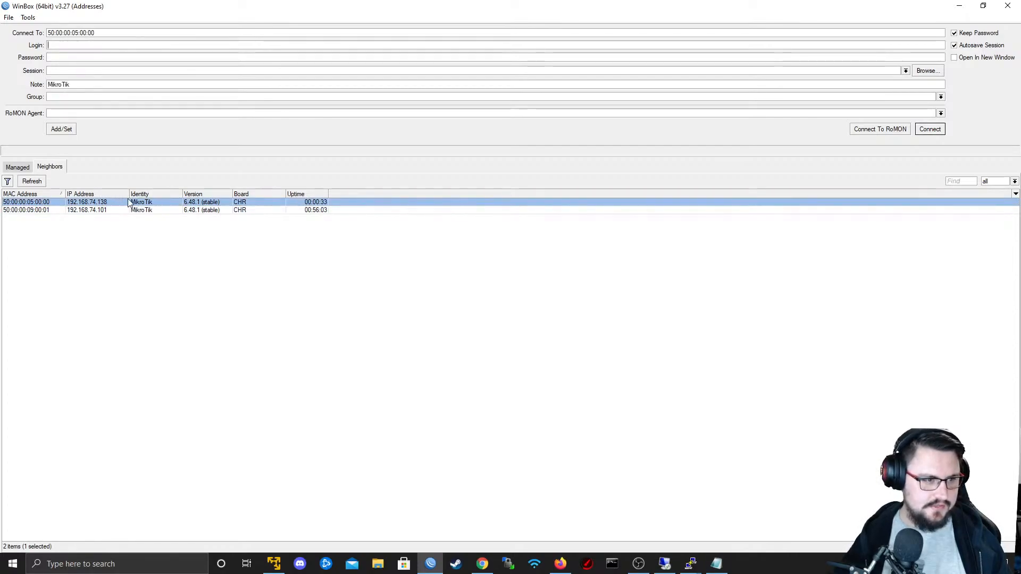
left_click(923, 134)
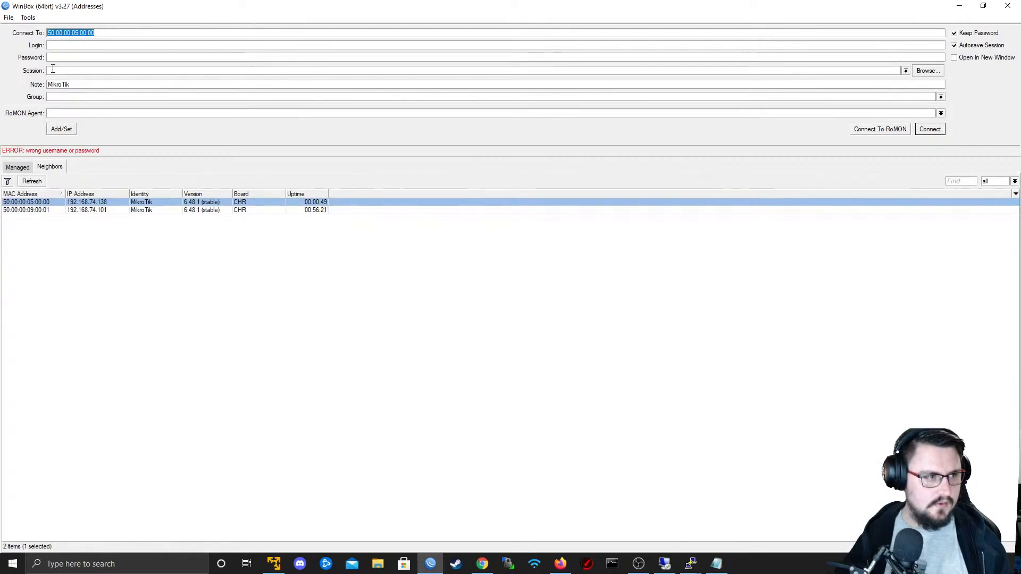
- Connect to the selected MikroTik neighbor with the login admin and a blank password
left_click(61, 45)
type("ad")
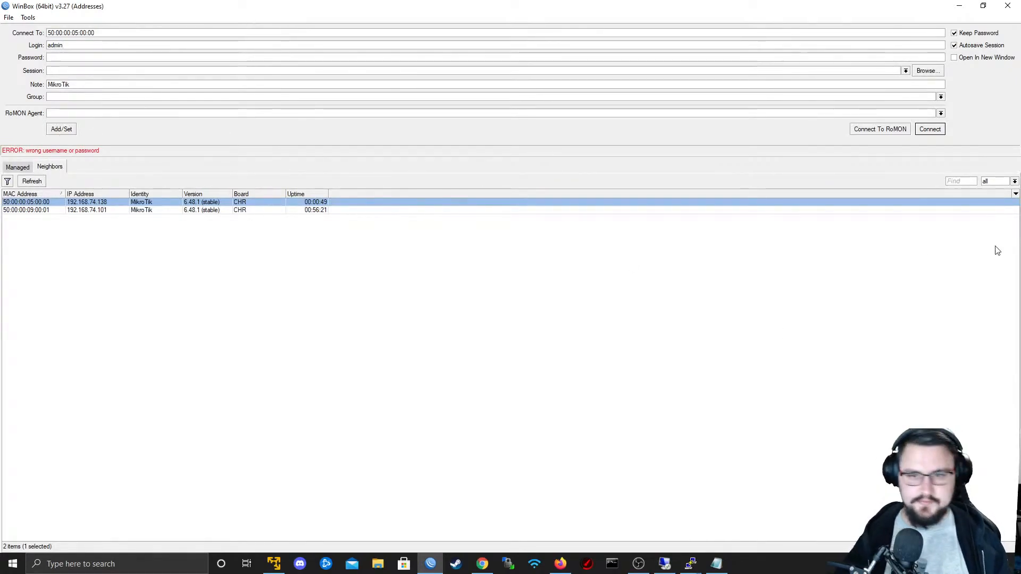
type("min")
left_click(930, 131)
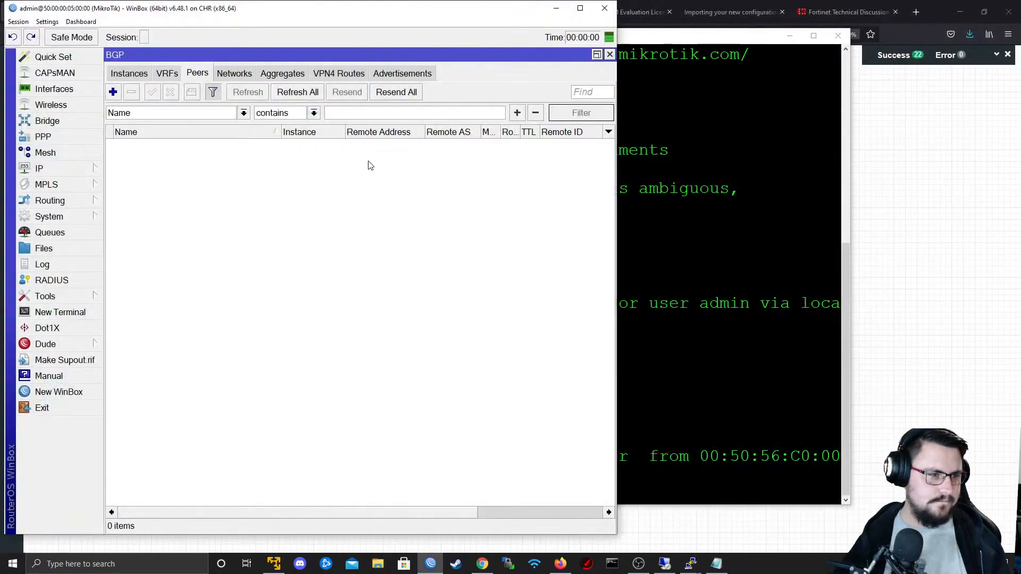
- Maximize the WinBox session with the PuTTY console minimized, and close all of the session's inner windows
left_click_drag(238, 10, 576, 34)
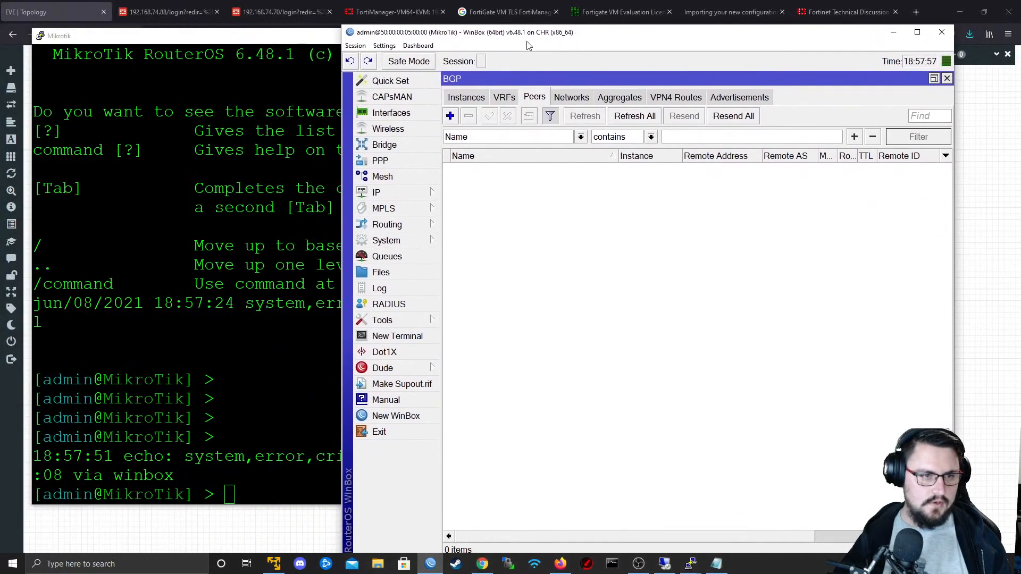
left_click(151, 38)
left_click(790, 35)
double_click(454, 34)
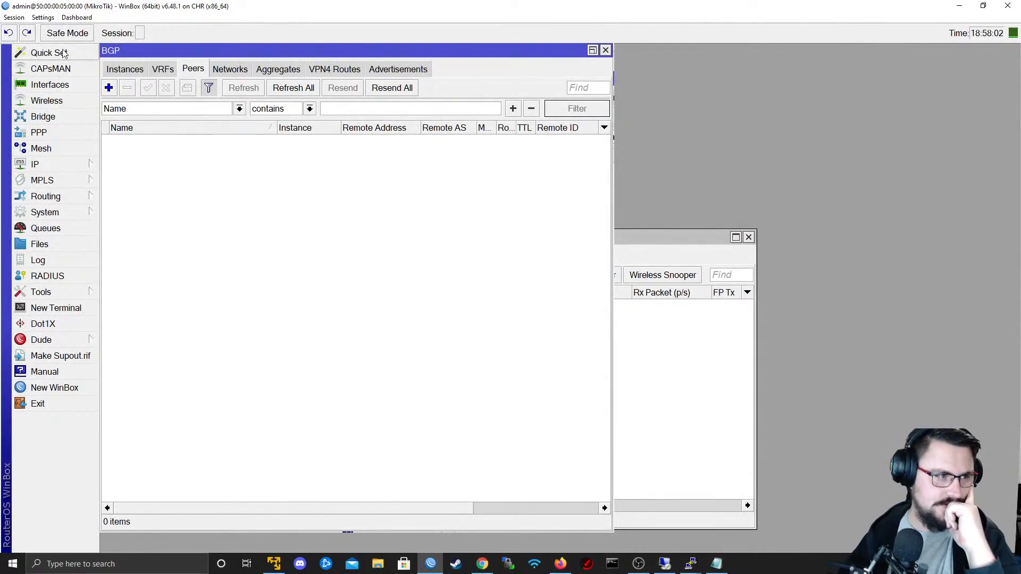
left_click(20, 18)
left_click(48, 97)
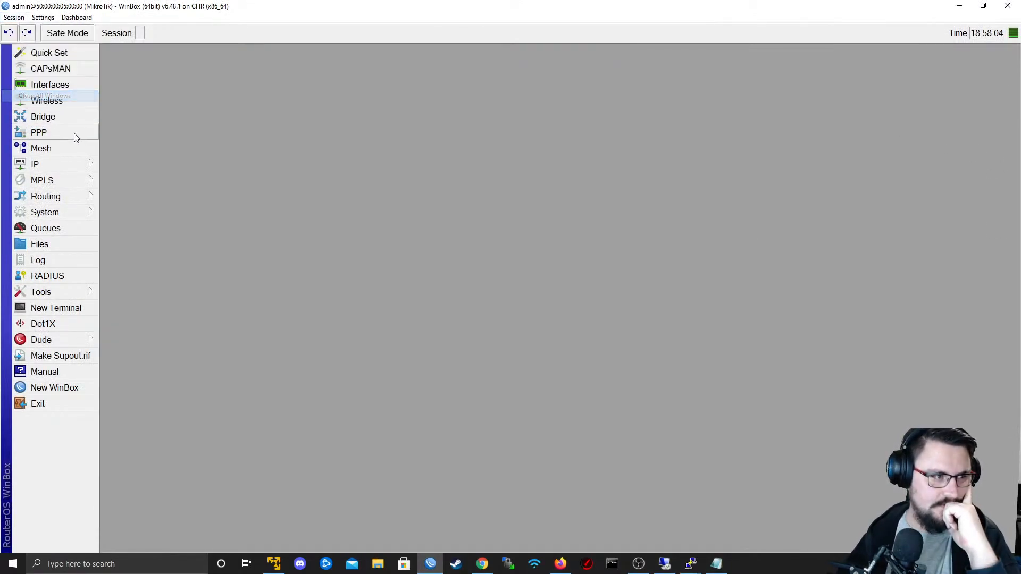
- Start a new IPsec proposal on the MikroTik with des as its only encryption algorithm
left_click(60, 163)
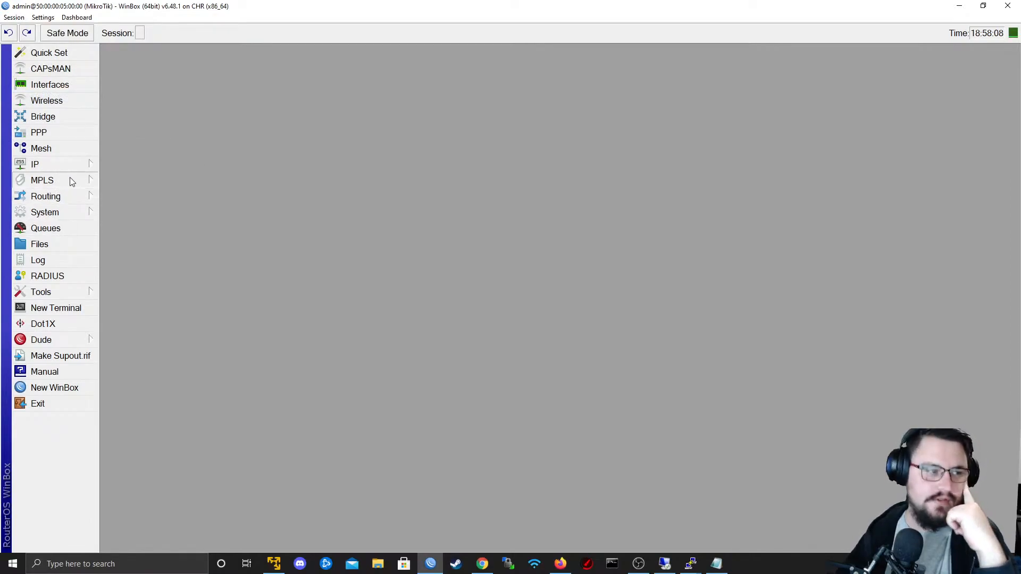
mouse_move(69, 166)
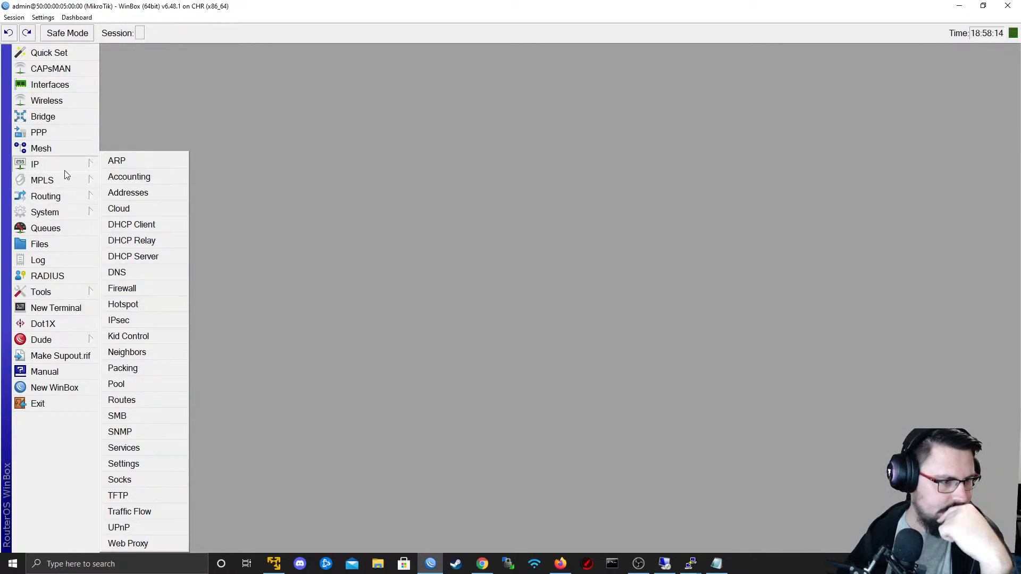
left_click(120, 320)
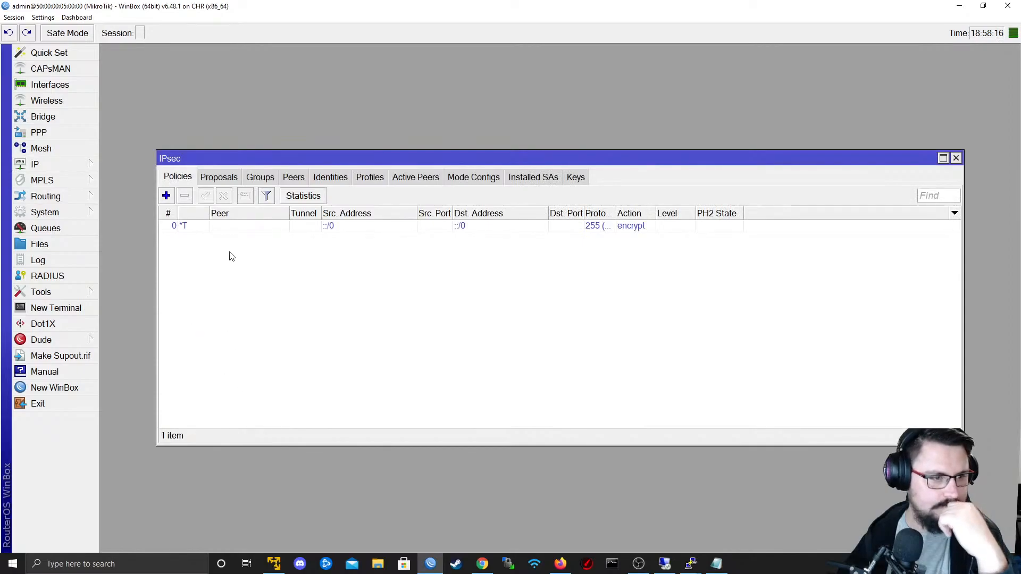
left_click(233, 181)
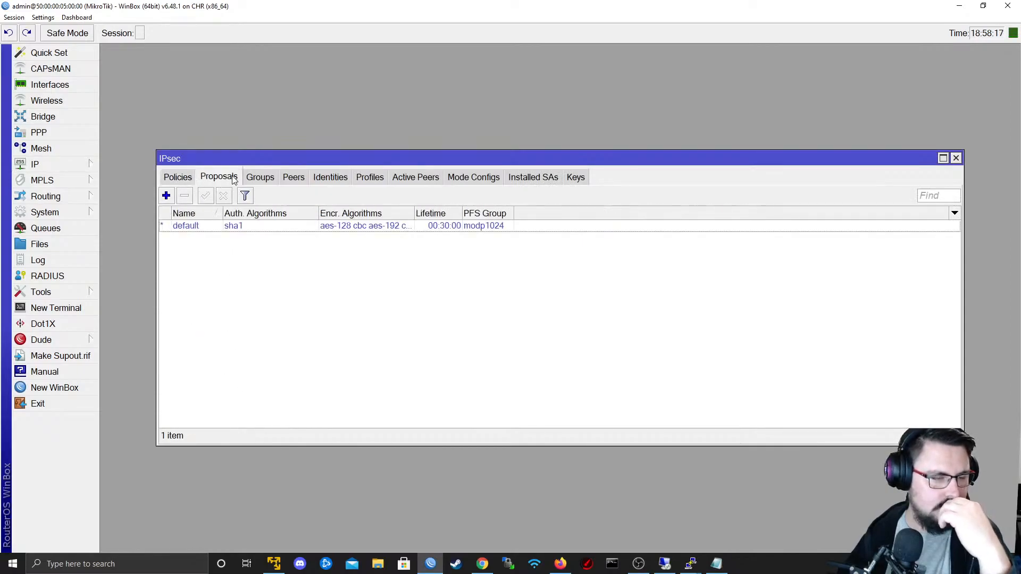
left_click(166, 196)
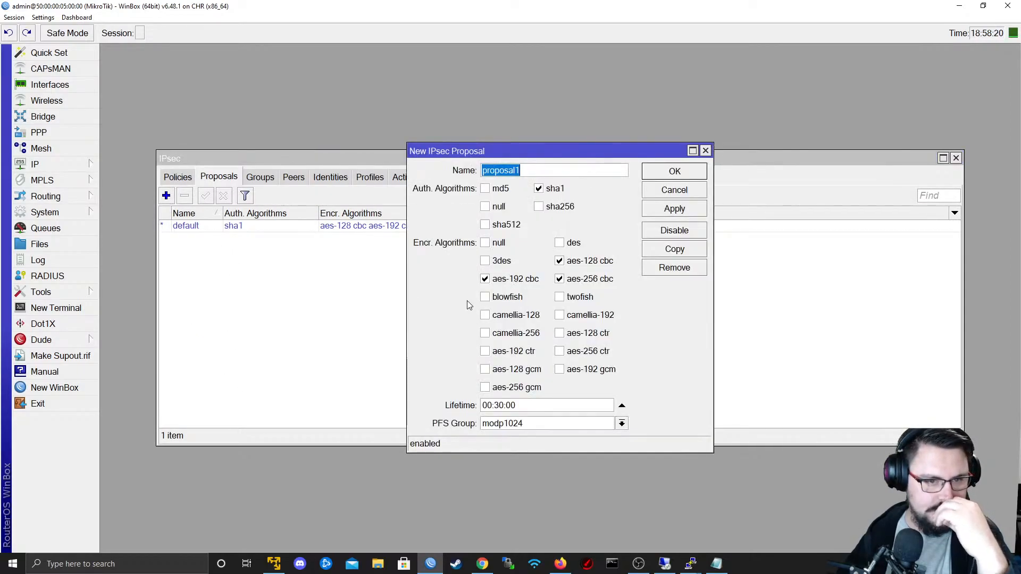
left_click(559, 243)
left_click(510, 280)
left_click(560, 279)
left_click(559, 260)
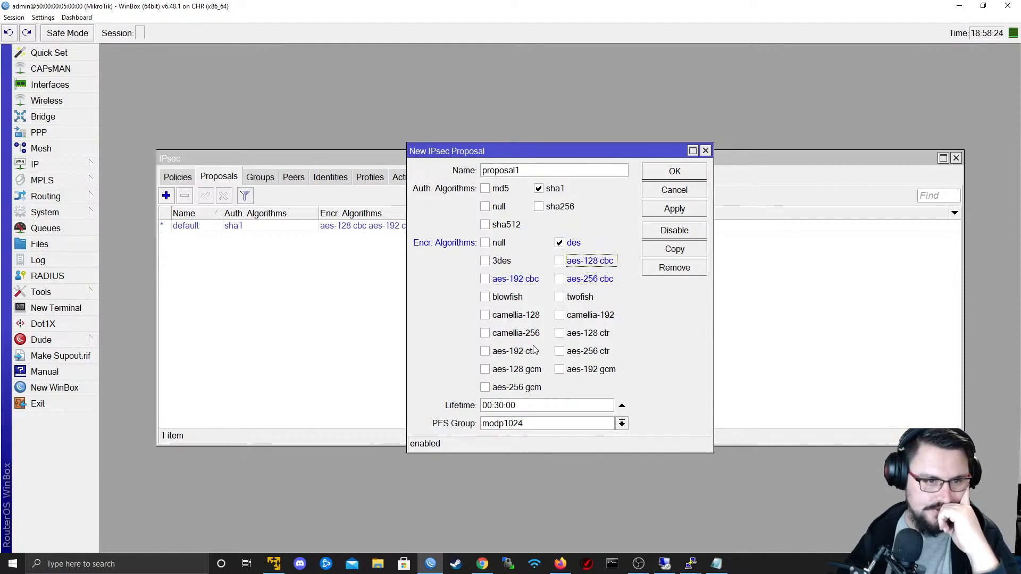
- Make sha512 the only authentication algorithm of the new IPsec proposal
left_click(547, 189)
left_click(540, 207)
left_click(506, 225)
left_click(553, 207)
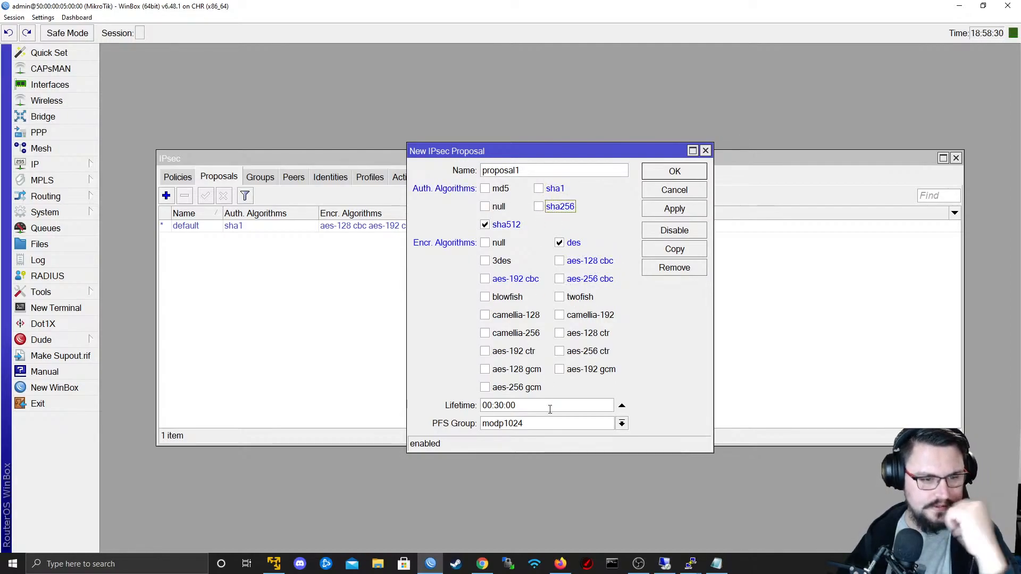
- Set the new proposal's PFS group to modp1536 and save the proposal
left_click(621, 424)
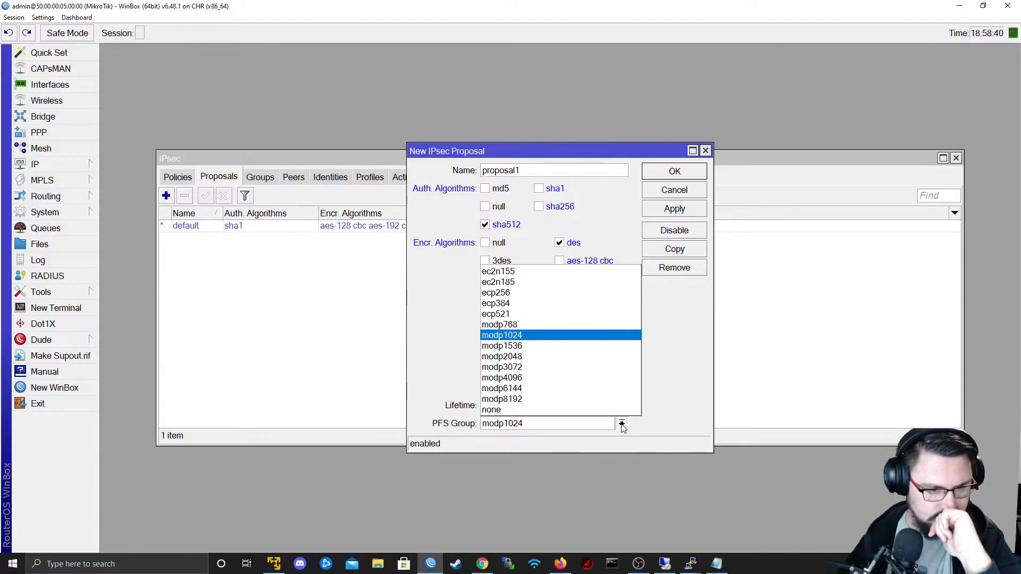
left_click(622, 425)
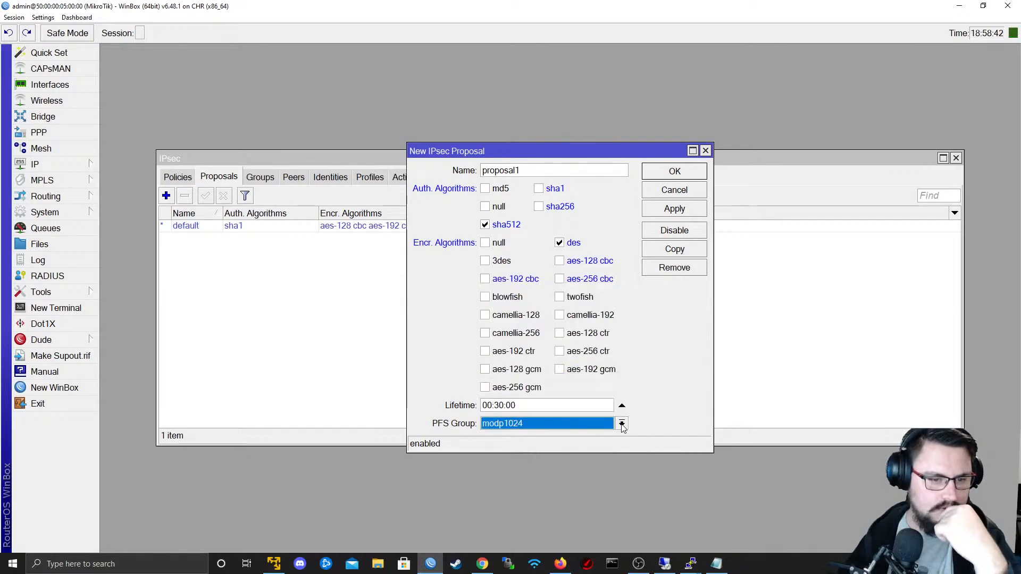
left_click(622, 426)
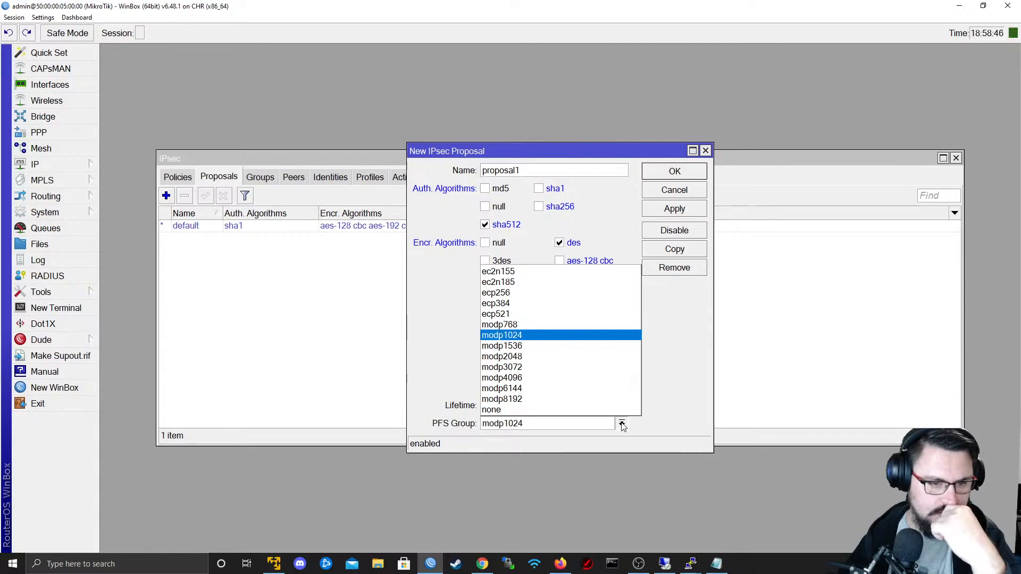
left_click(531, 347)
left_click(530, 423)
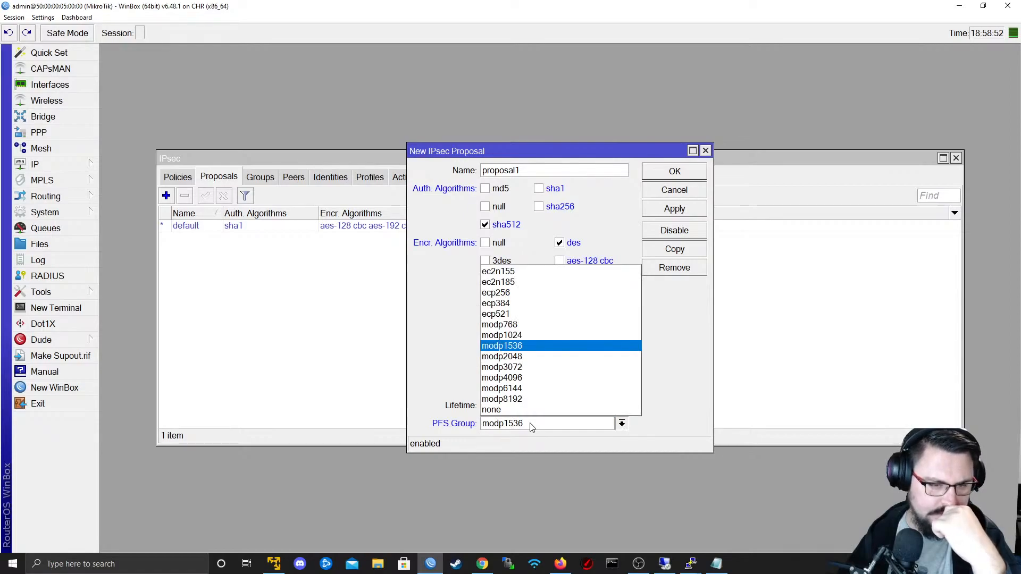
left_click(531, 425)
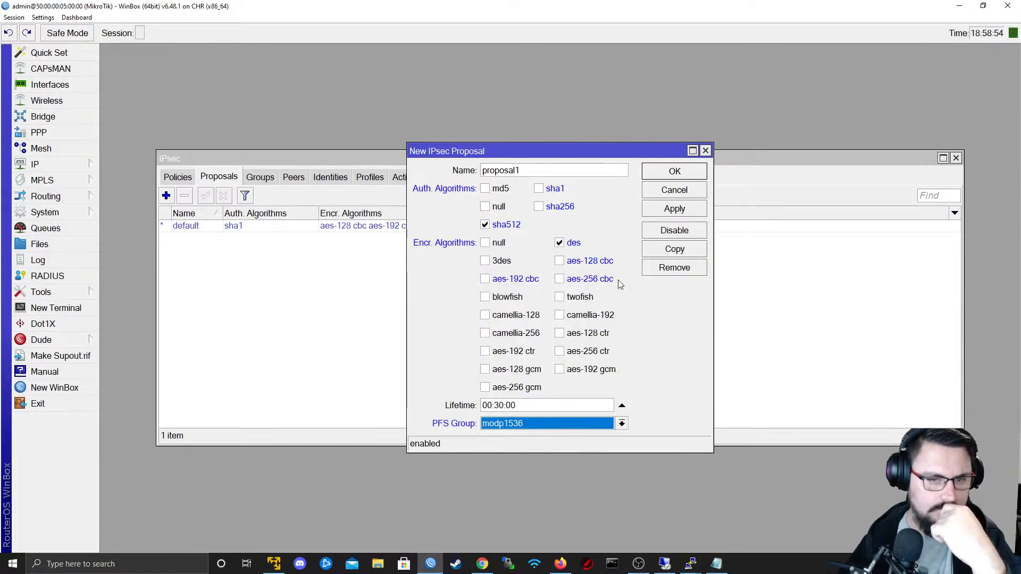
left_click(671, 208)
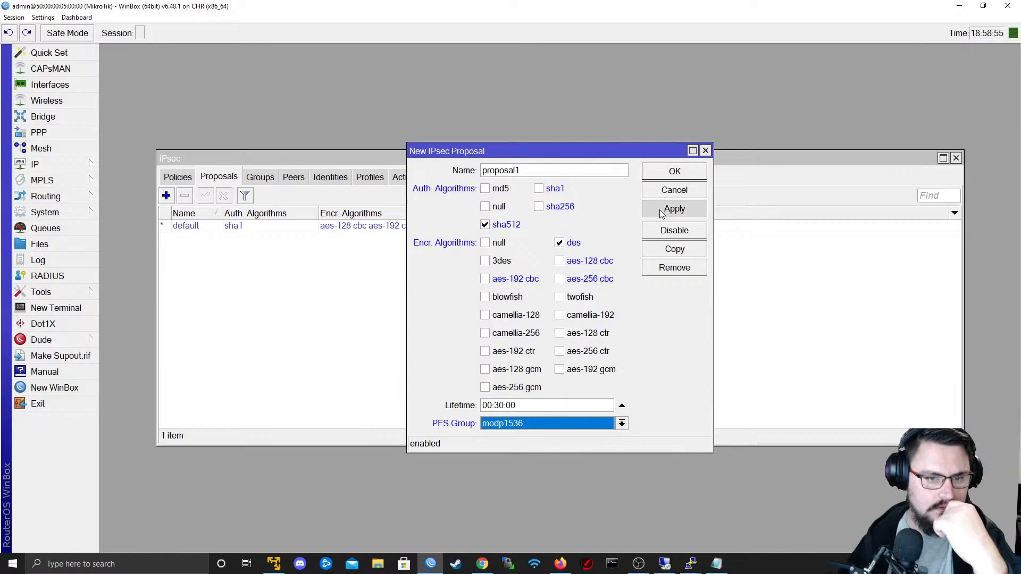
left_click(652, 172)
- Disable the default IPsec proposal and select proposal1 in the list
left_click(179, 228)
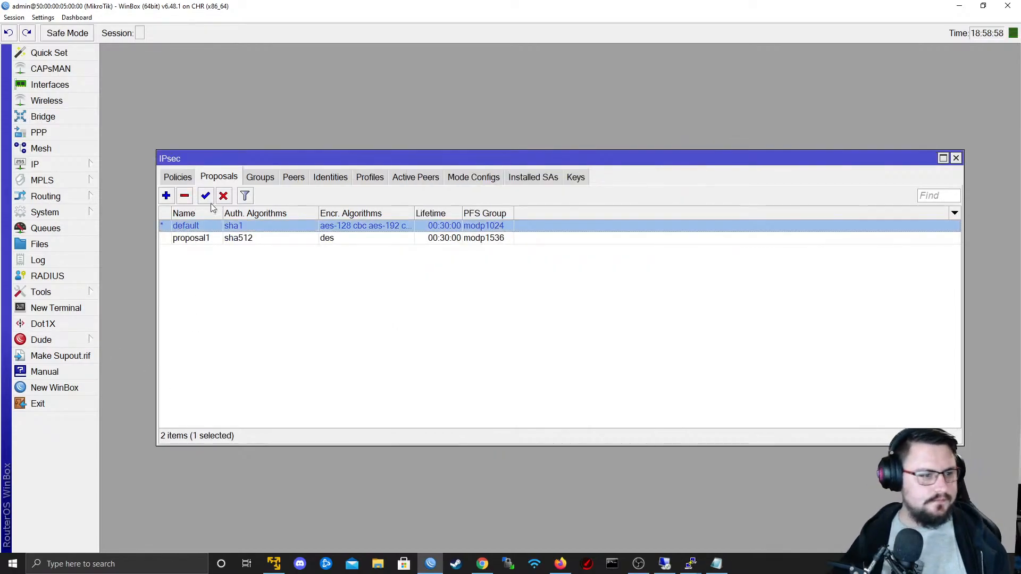
left_click(223, 195)
left_click(365, 244)
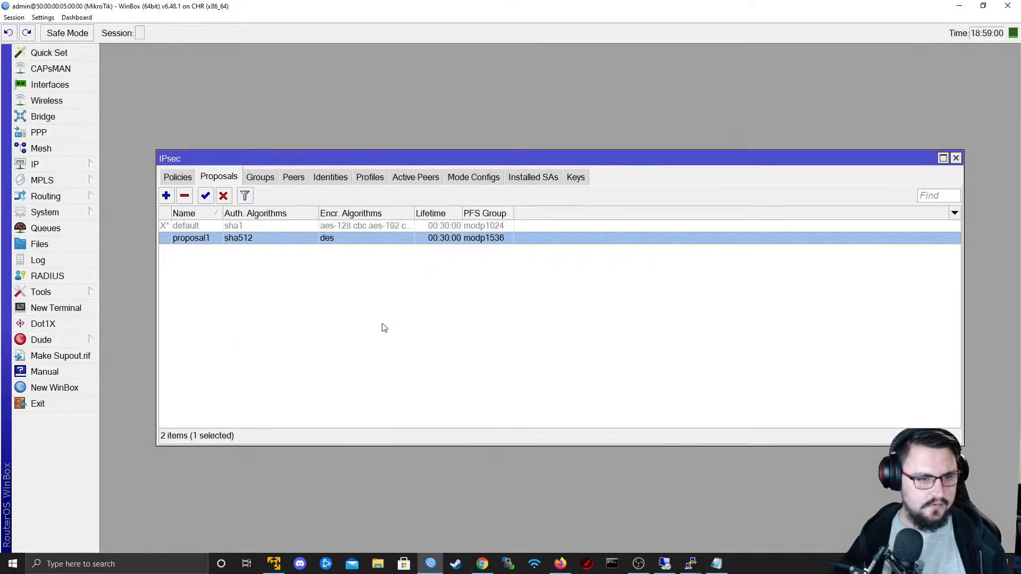
- Switch to Firefox to view the EVE-NG lab topology
key("alt+Tab")
key("alt+Tab")
key("alt+Tab")
key("alt+Tab")
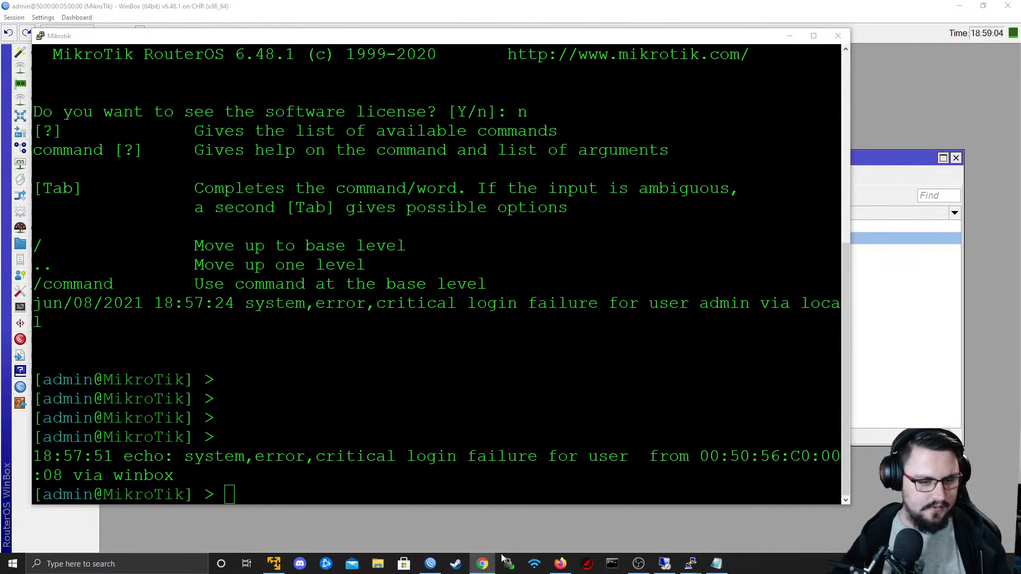
left_click(562, 563)
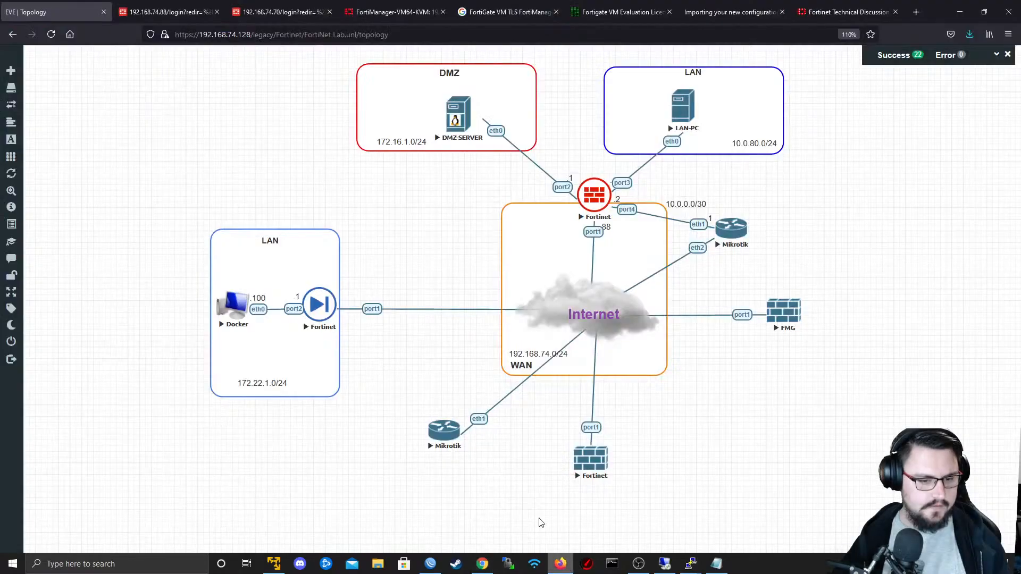
- Log in to the FortiGate at 192.168.74.88 as admin with the account password and dismiss the FortiOS 7.0.0 introduction
left_click(170, 11)
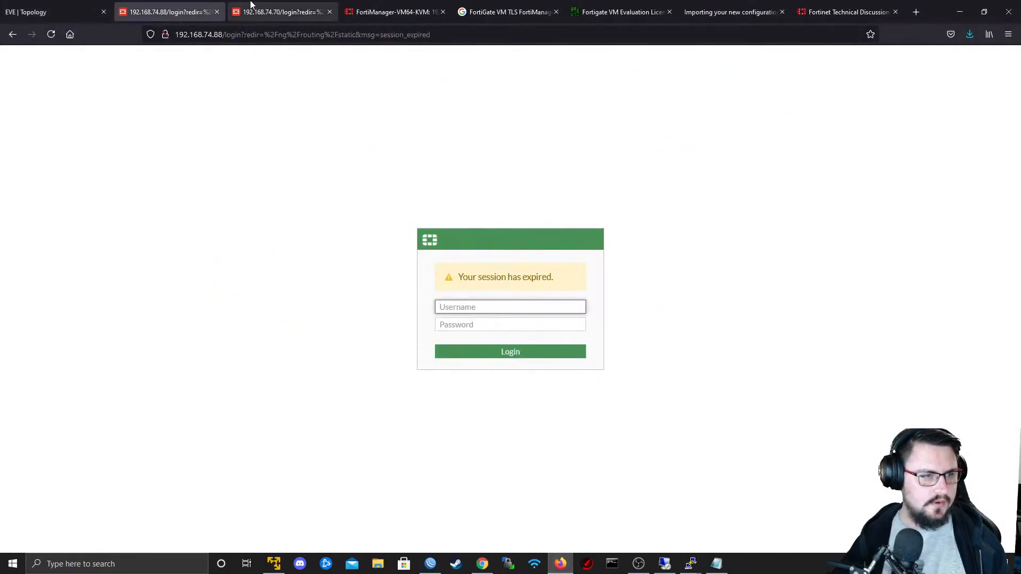
left_click(251, 11)
left_click(183, 10)
type("admin")
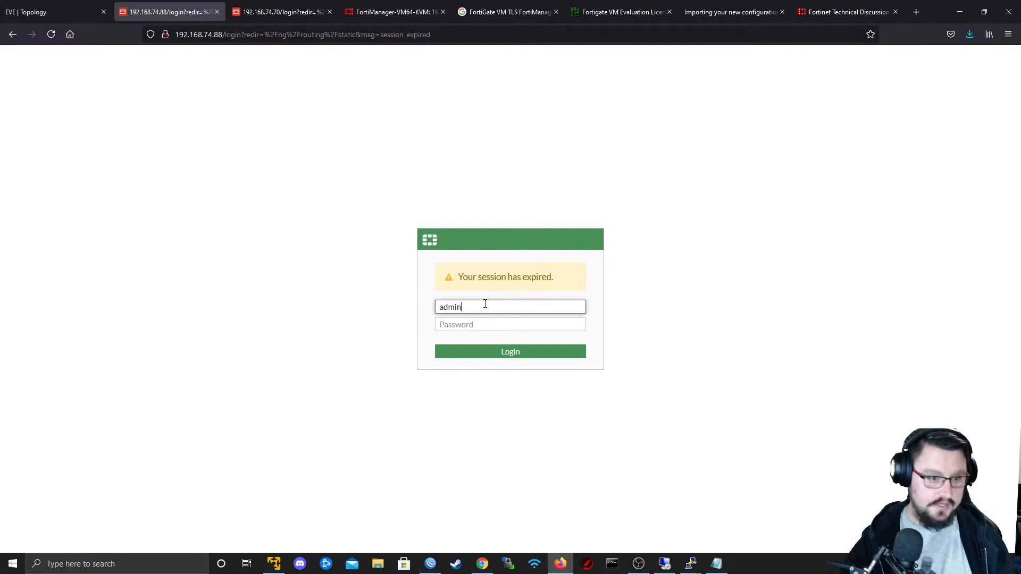
key("Tab")
type("•")
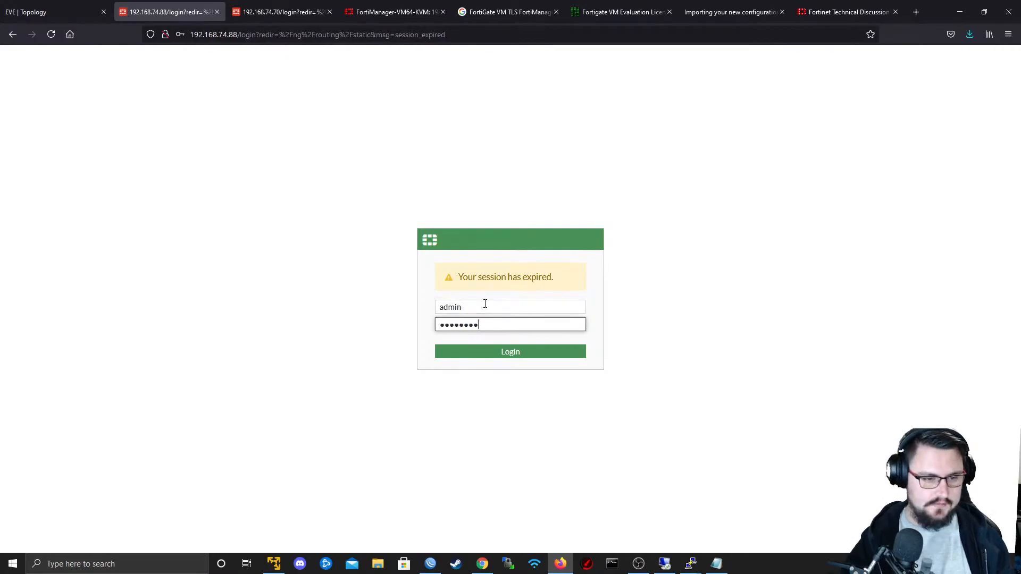
key("Return")
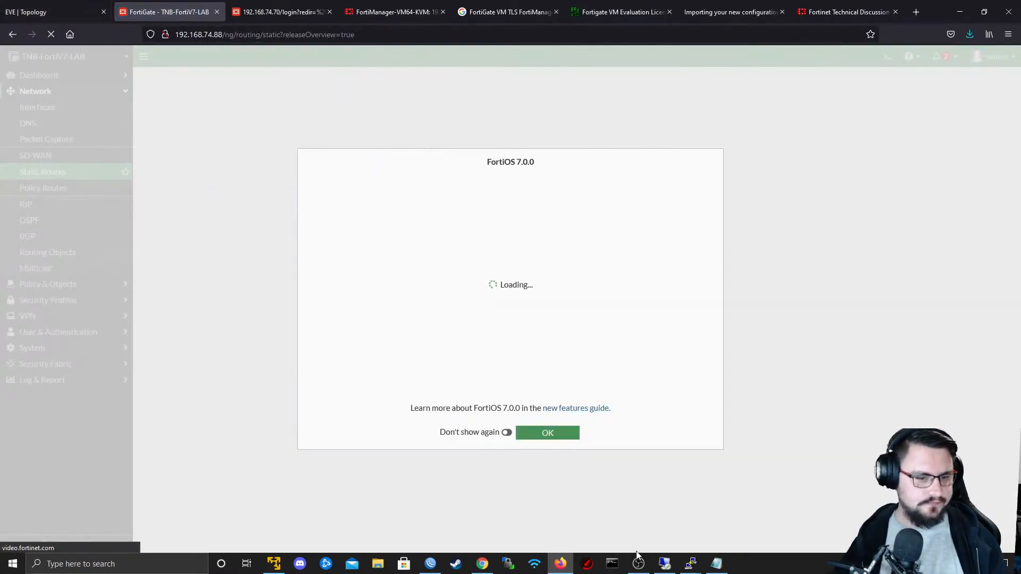
left_click(538, 435)
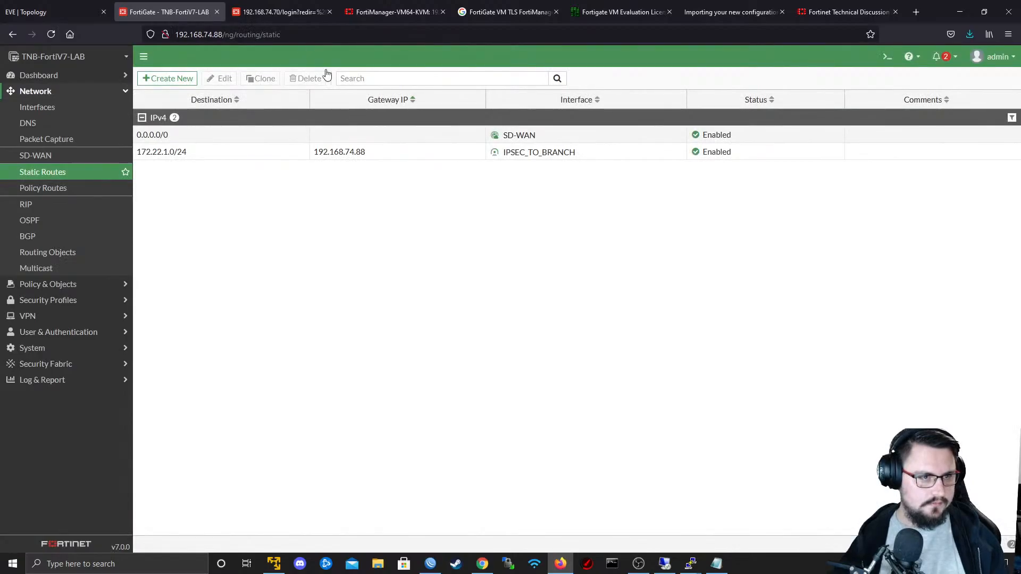
- Check the login page of the FortiGate at 192.168.74.70 and the managed device's dashboard in FortiManager
left_click(383, 11)
left_click(319, 8)
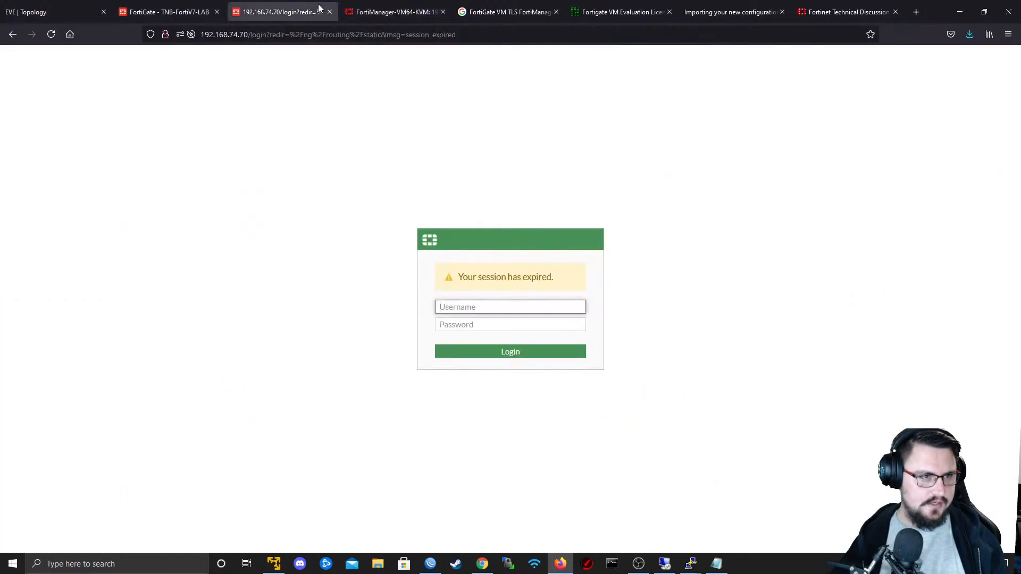
left_click(396, 10)
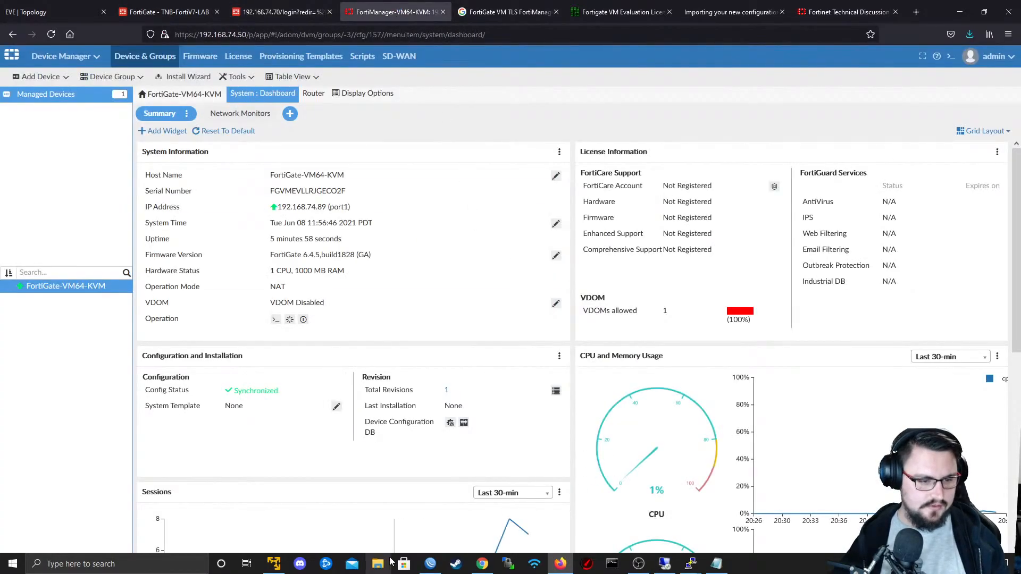
- Switch to WinBox and copy the IP address of the router's ether1 interface from the address list
left_click(430, 564)
left_click(42, 84)
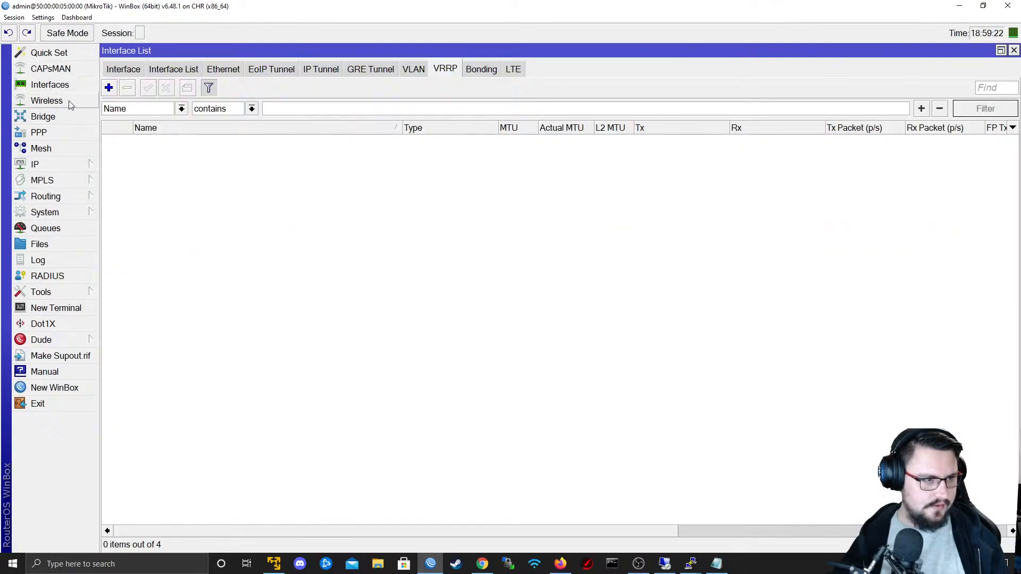
left_click(54, 164)
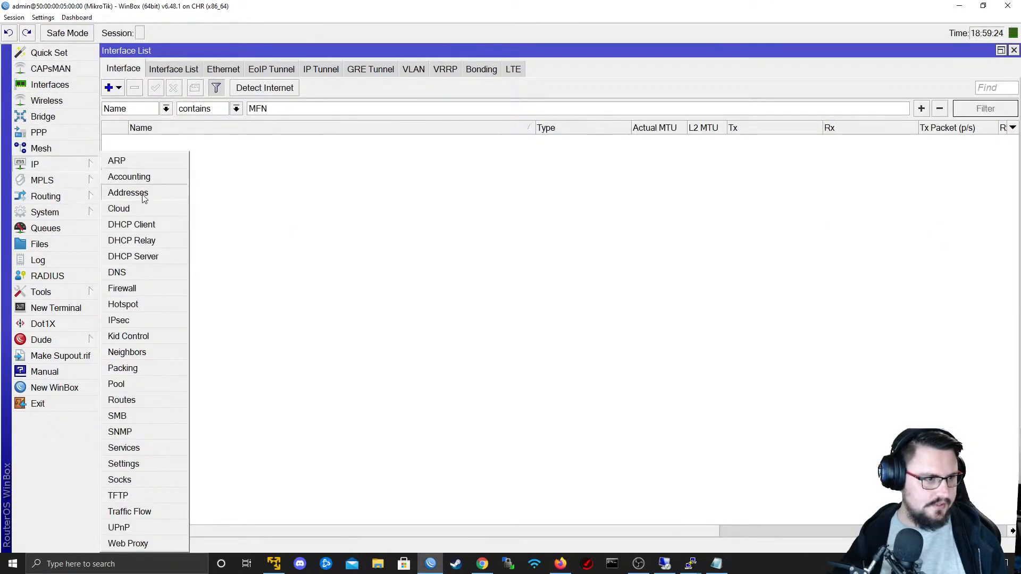
left_click(133, 192)
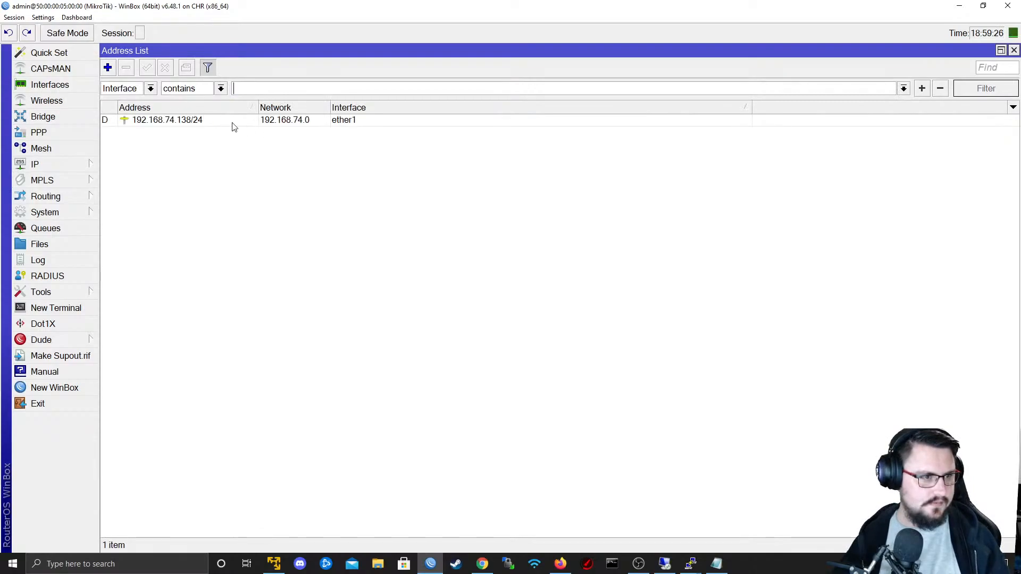
double_click(187, 120)
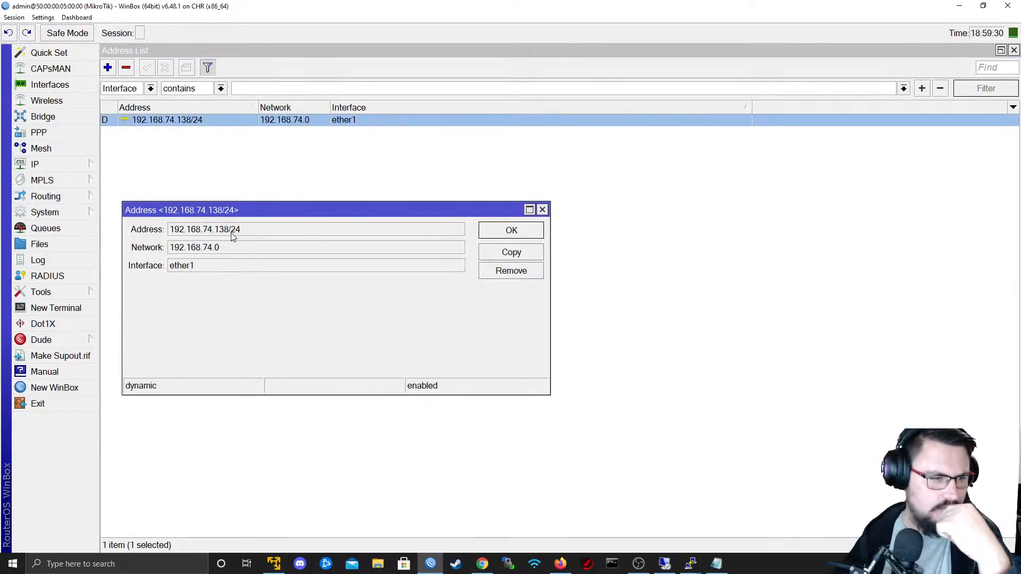
left_click_drag(229, 232, 158, 227)
right_click(195, 233)
left_click(222, 238)
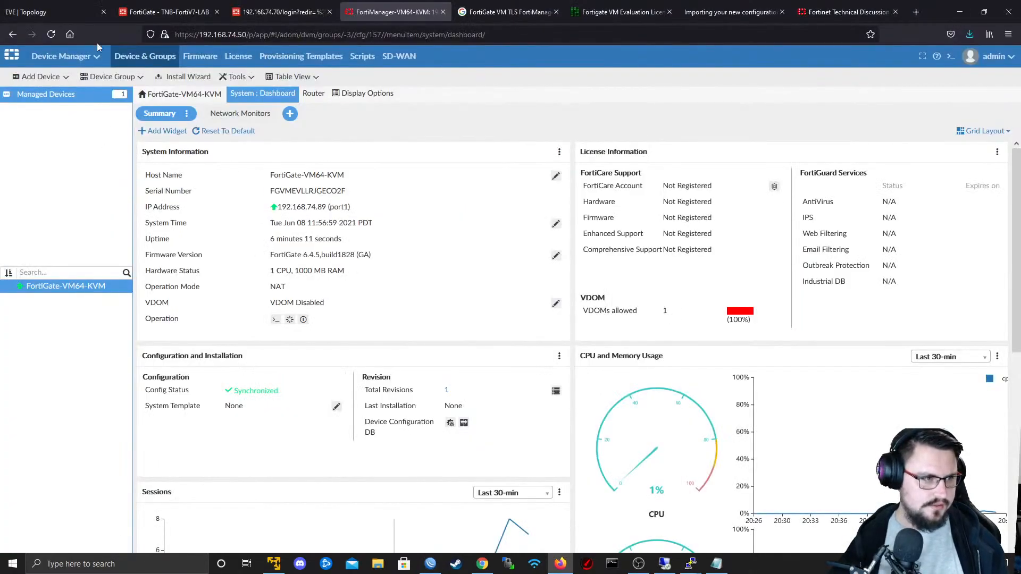
- Switch to Firefox and check the FortiGate's static routes and the managed device's dashboard in FortiManager
left_click(145, 14)
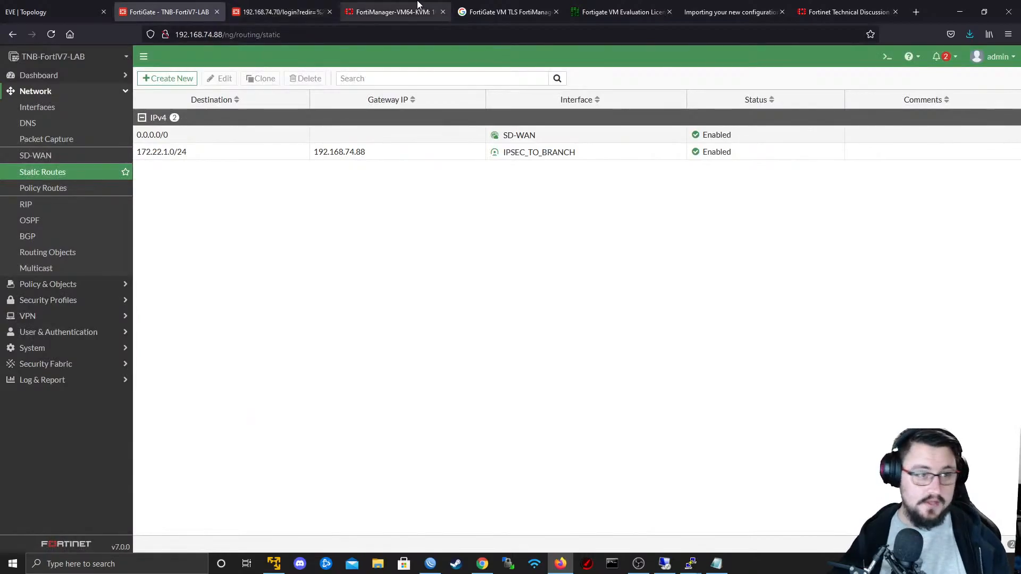
left_click(399, 11)
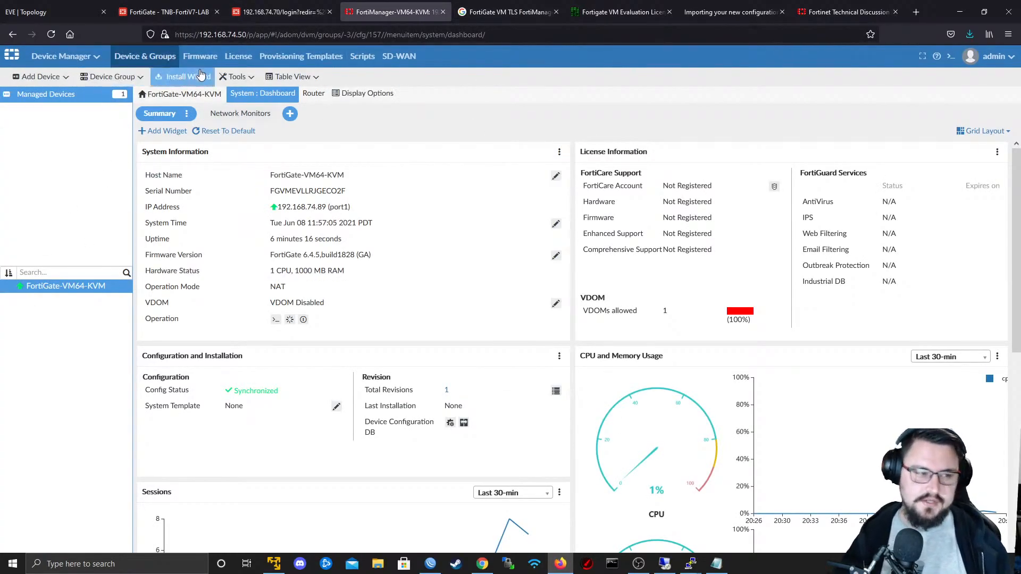
left_click(280, 12)
left_click(164, 10)
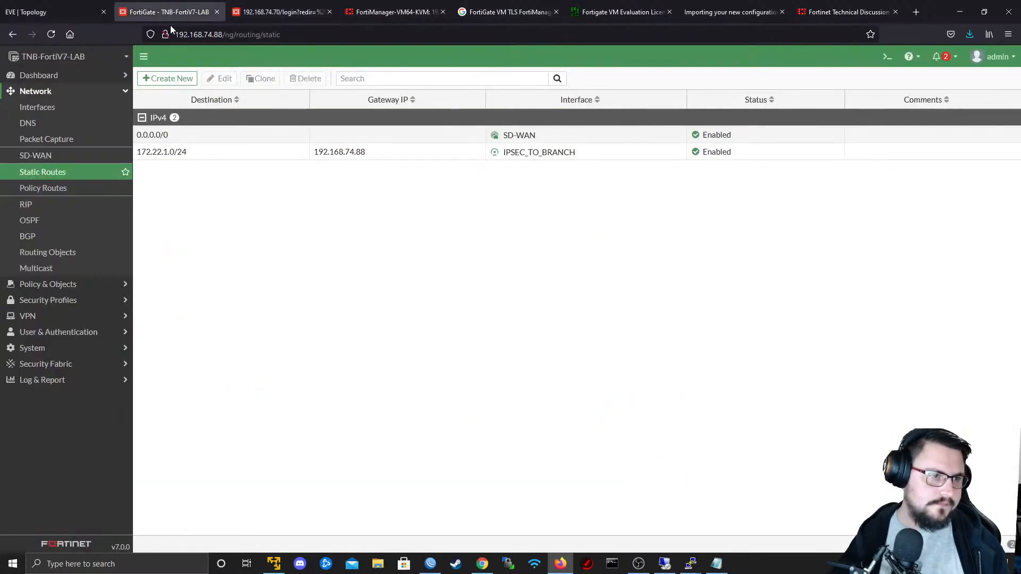
left_click(375, 8)
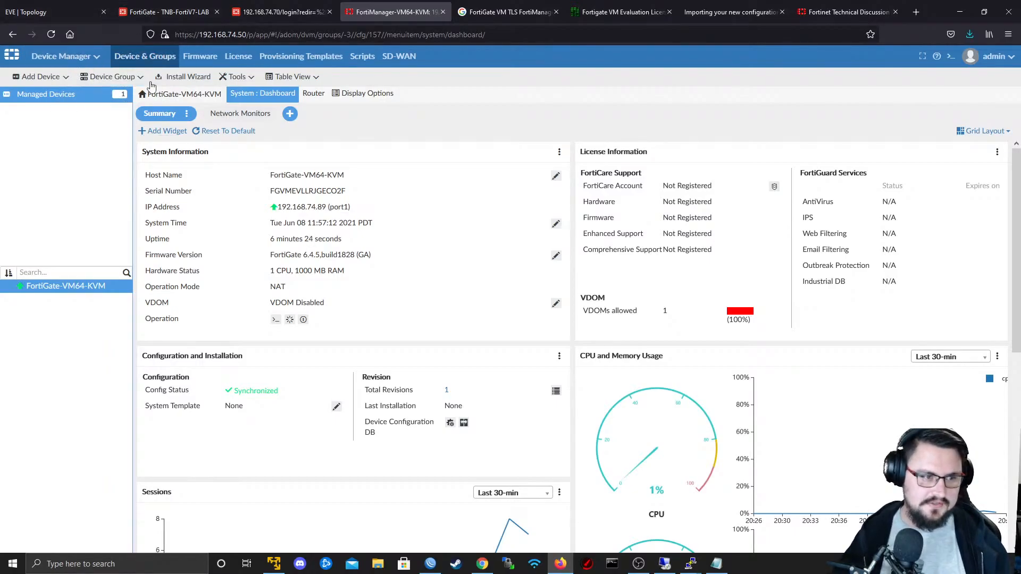
left_click(165, 12)
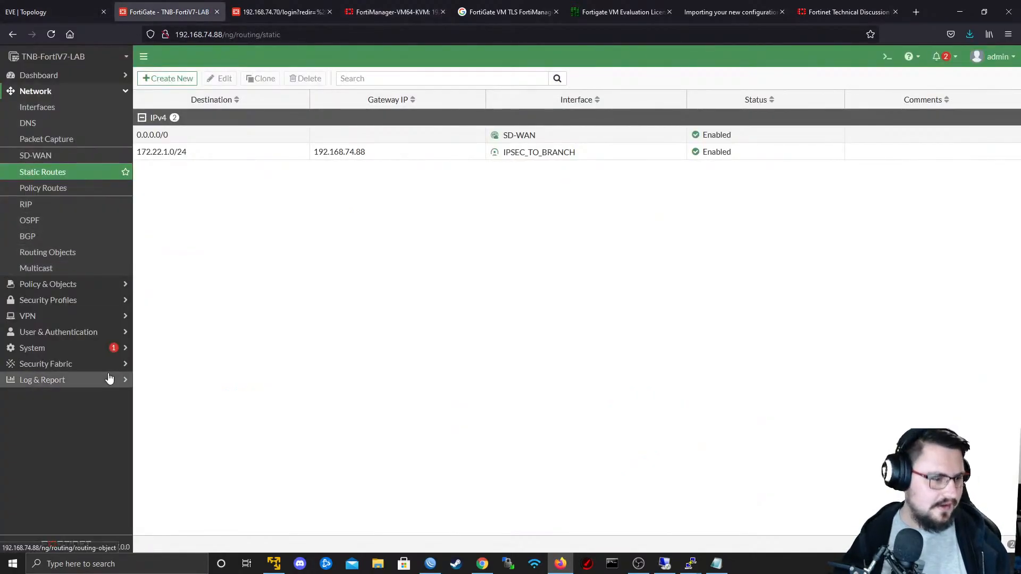
left_click(90, 349)
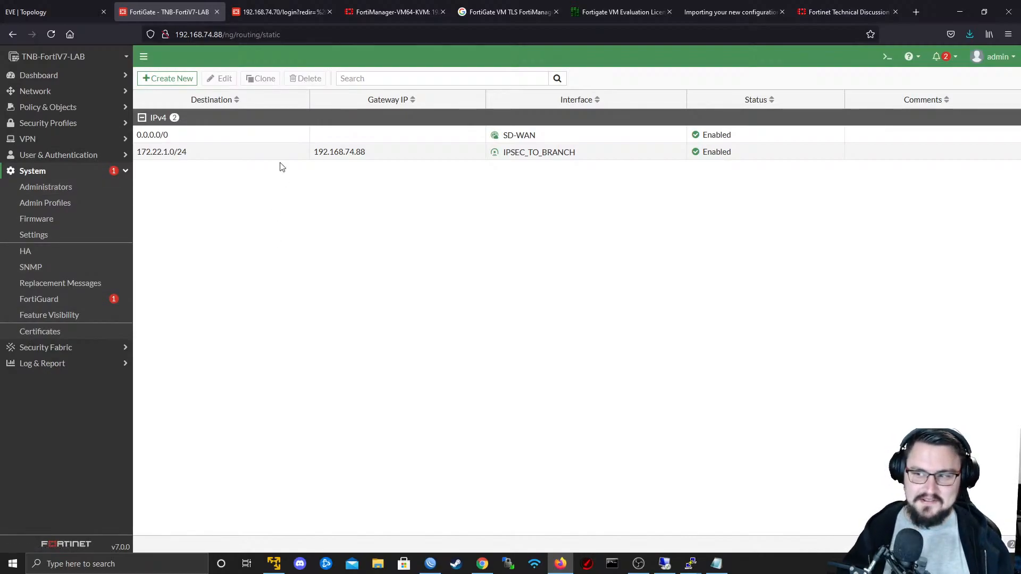
- Open the IPsec tunnel list of the FortiGate at 192.168.74.88 and start creating a new IPsec tunnel
left_click(50, 139)
left_click(49, 159)
left_click(49, 171)
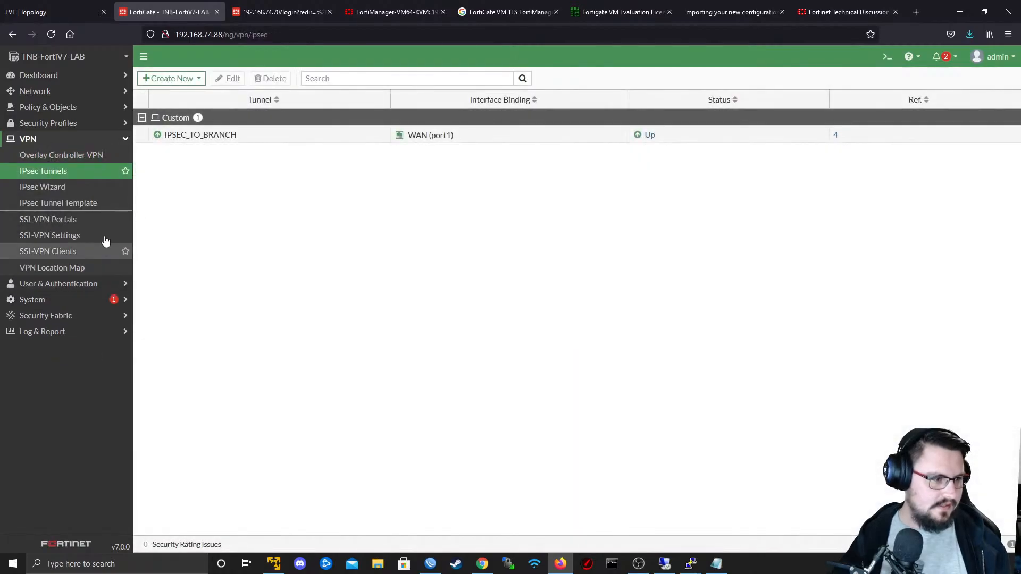
left_click(169, 78)
left_click(165, 93)
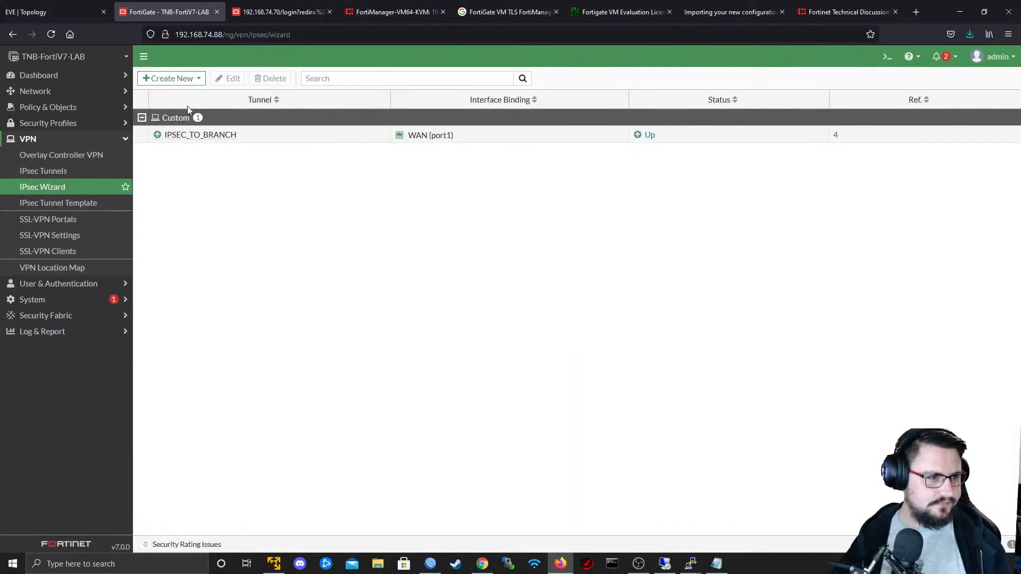
- Name the new VPN tunnel IPSEC_TO_CUST1, choose the Custom template type and continue to the tunnel settings
left_click(239, 122)
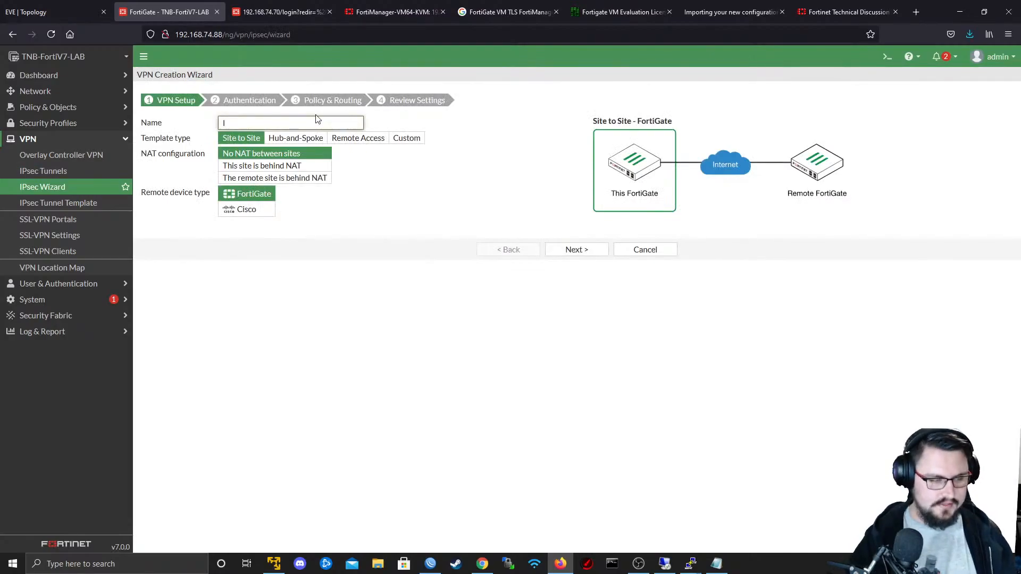
type("IPSEC_TO_CUS")
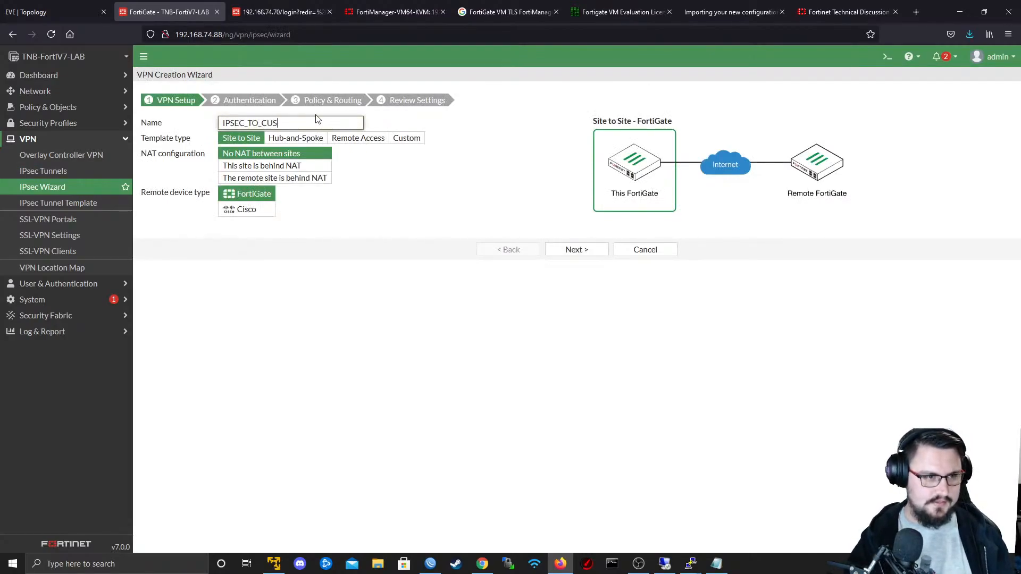
type("TOME")
key("BackSpace")
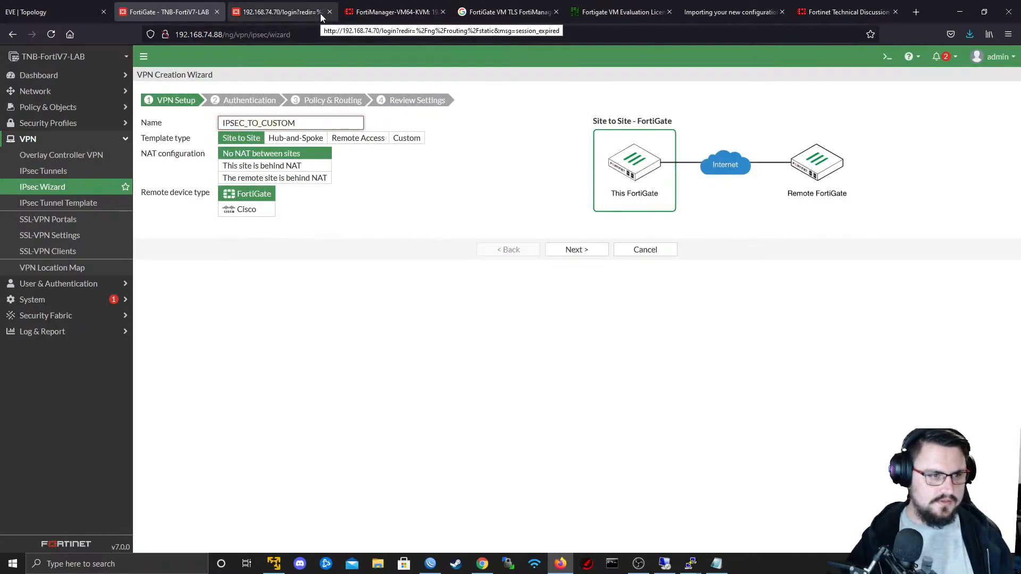
key("BackSpace")
key("BackSpace")
type("1")
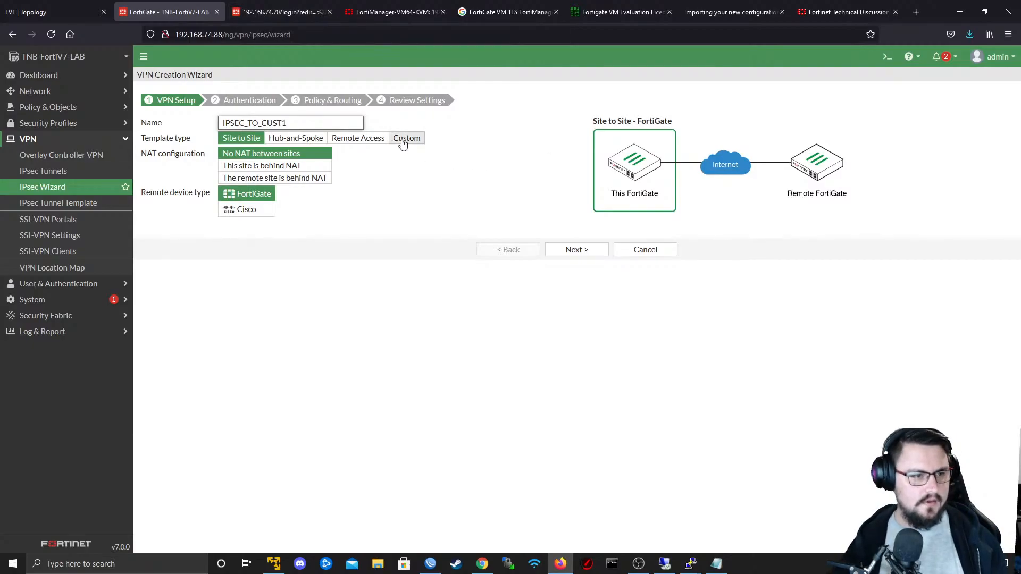
left_click(402, 140)
left_click(560, 181)
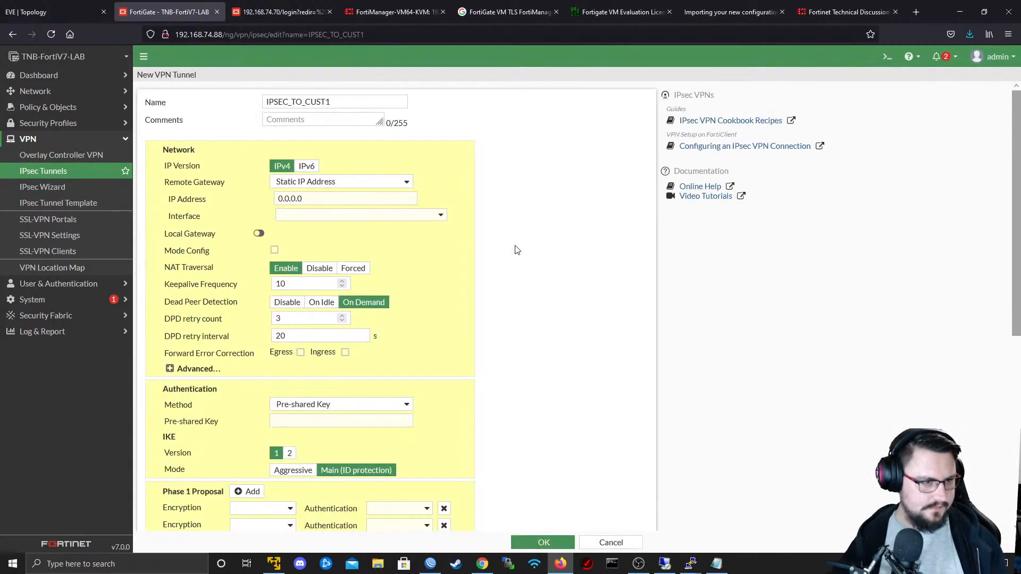
- Set the tunnel's remote gateway to a static IP address and paste 192.168.74.138 as its IP
left_click(327, 182)
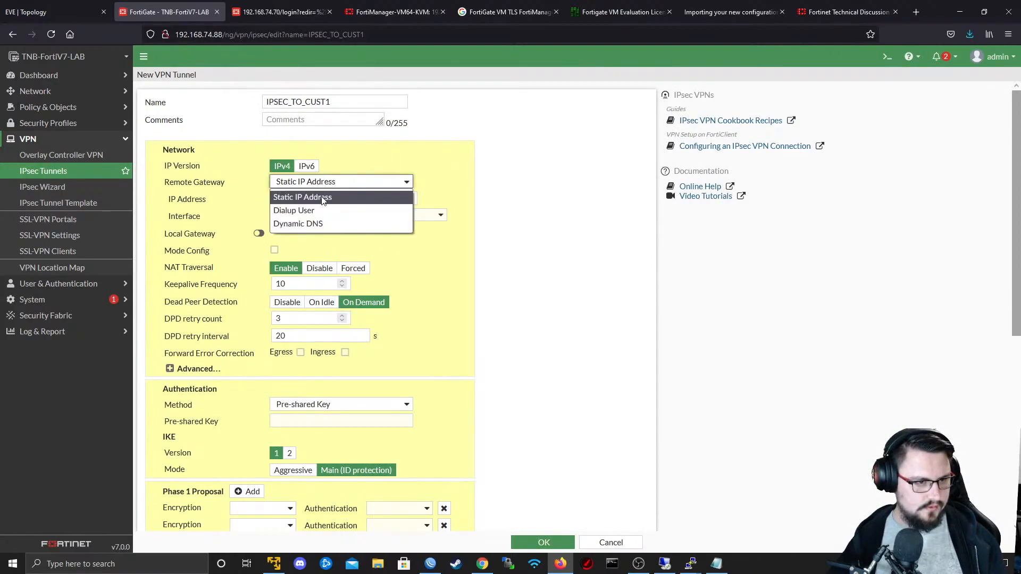
left_click(323, 198)
double_click(370, 199)
key("ctrl+v")
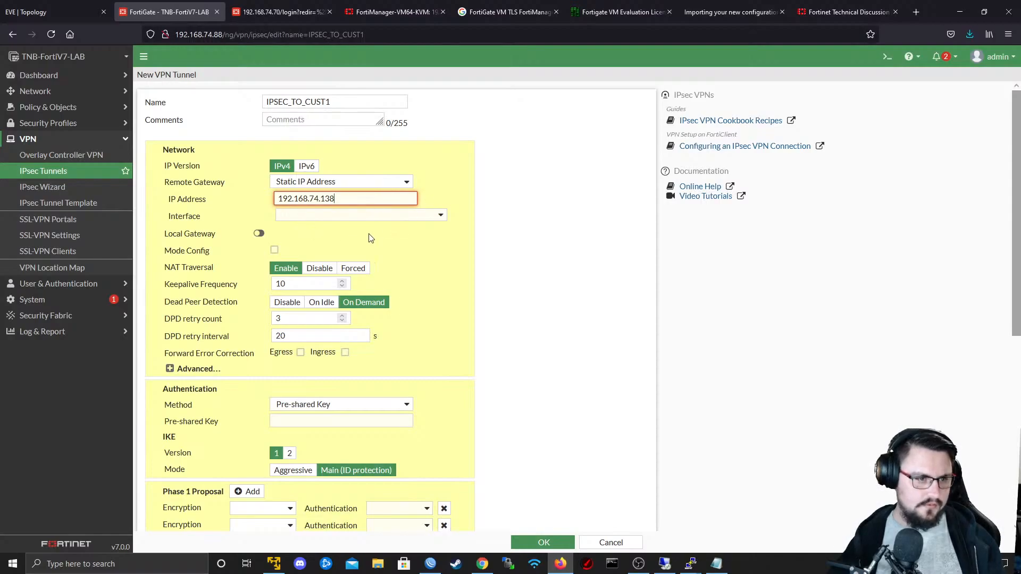
- Bind the new VPN tunnel to the WAN (port1) interface
left_click(352, 228)
left_click(339, 226)
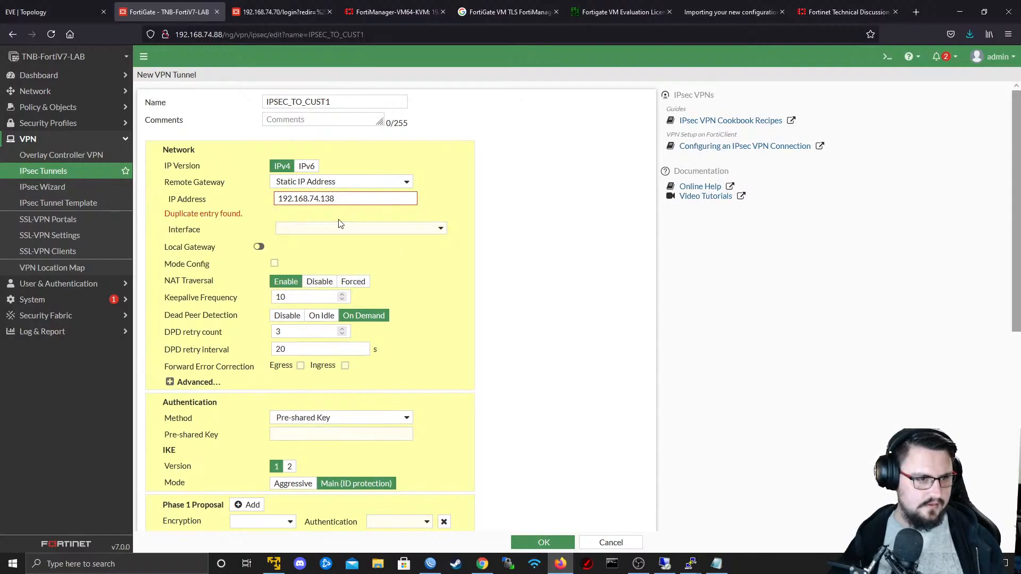
left_click_drag(356, 201, 250, 201)
double_click(197, 213)
left_click(224, 218)
triple_click(217, 213)
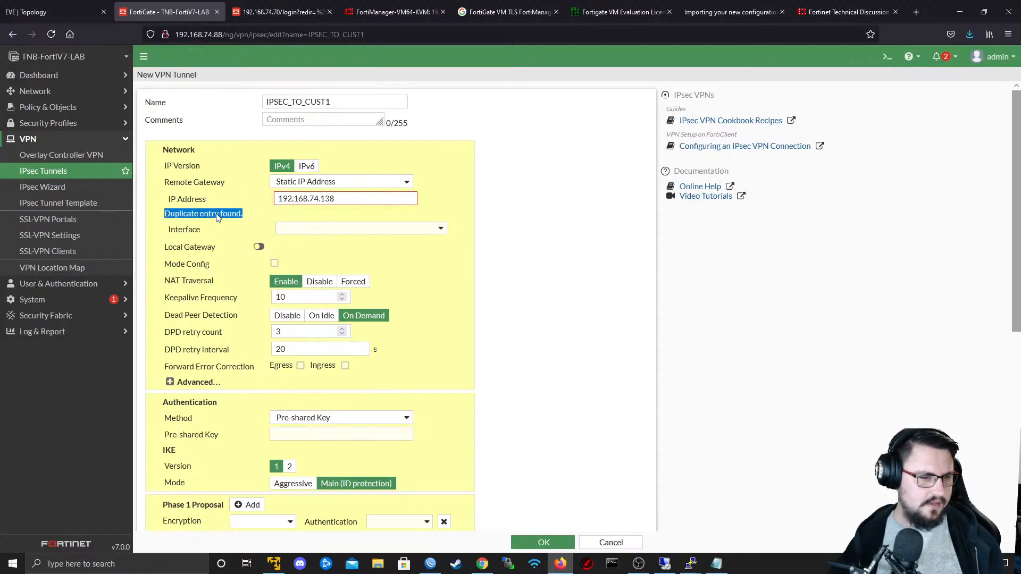
left_click(324, 242)
left_click(321, 232)
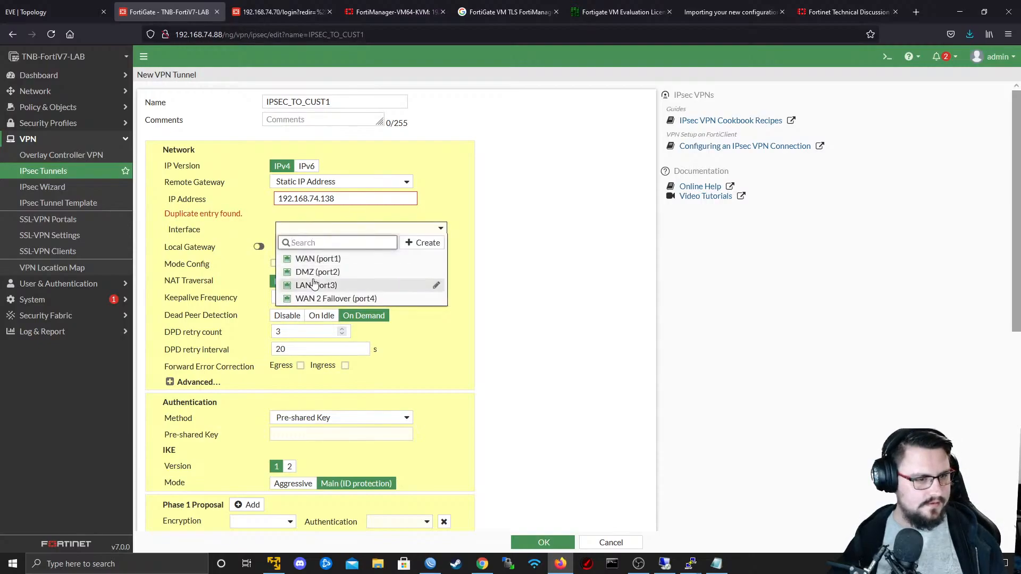
left_click(367, 259)
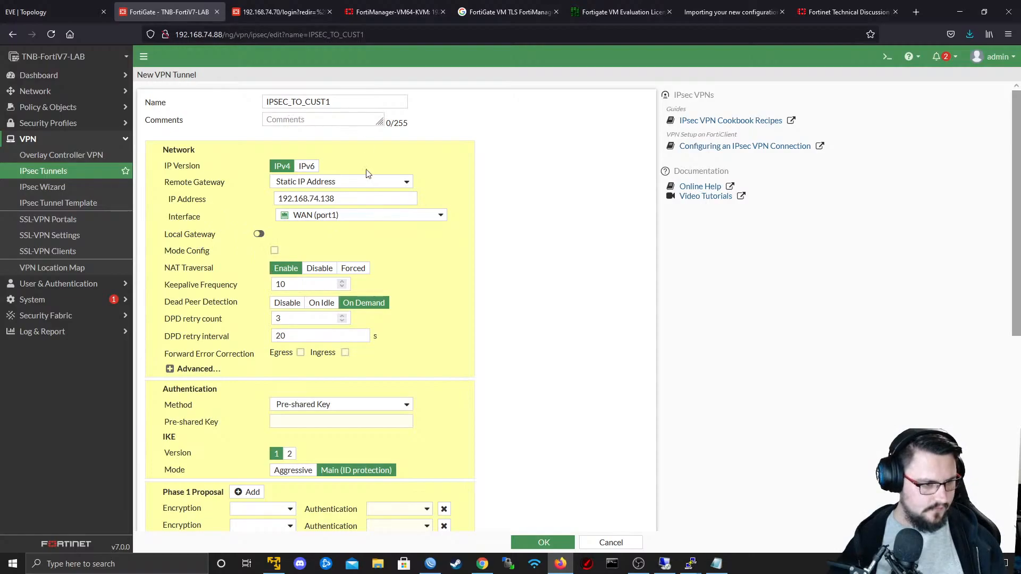
- Enter the pre-shared key in the tunnel's authentication settings
scroll(366, 173, "down", 4)
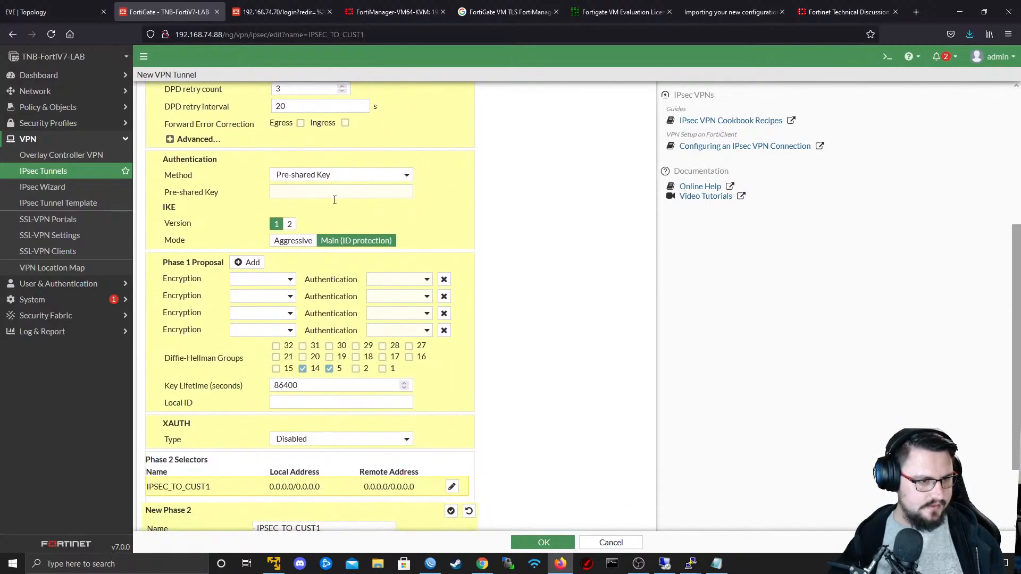
scroll(334, 200, "up", 1)
left_click(324, 251)
type("••••")
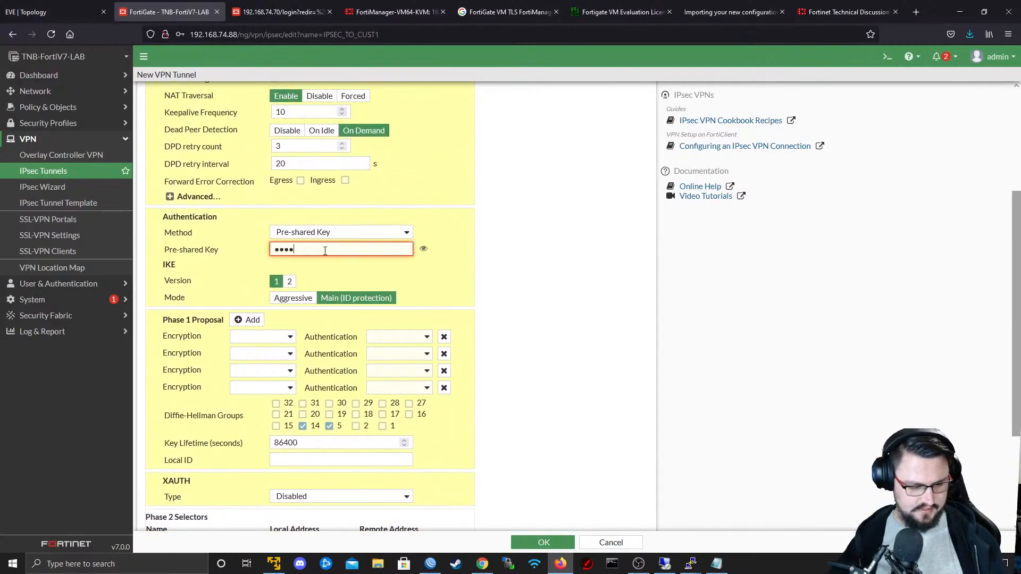
type("••")
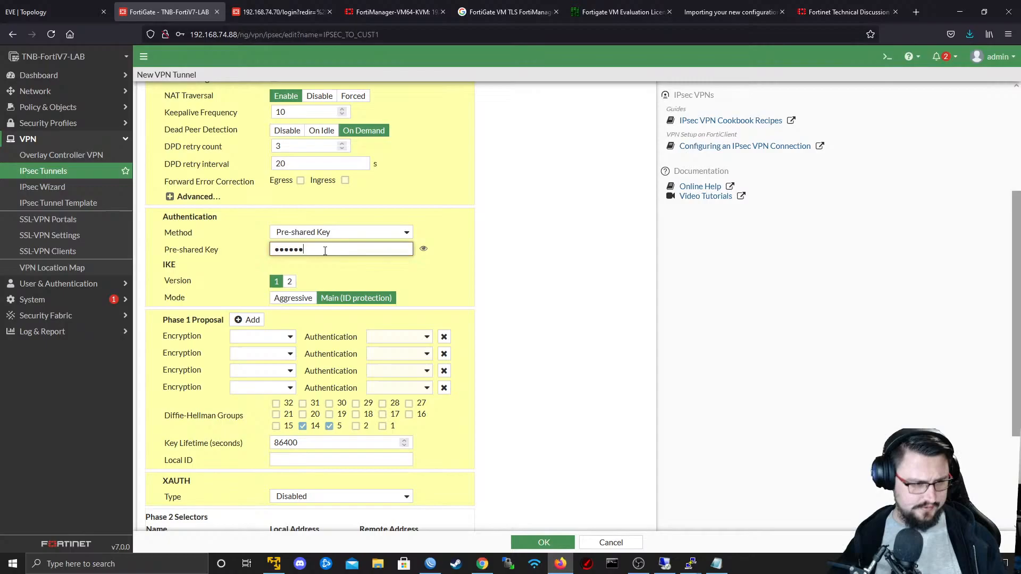
- Reduce the Phase 1 proposal to a single DES entry with SHA512 authentication, leaving only Diffie-Hellman group 5 enabled
left_click(443, 352)
left_click(443, 351)
left_click(444, 339)
left_click(266, 340)
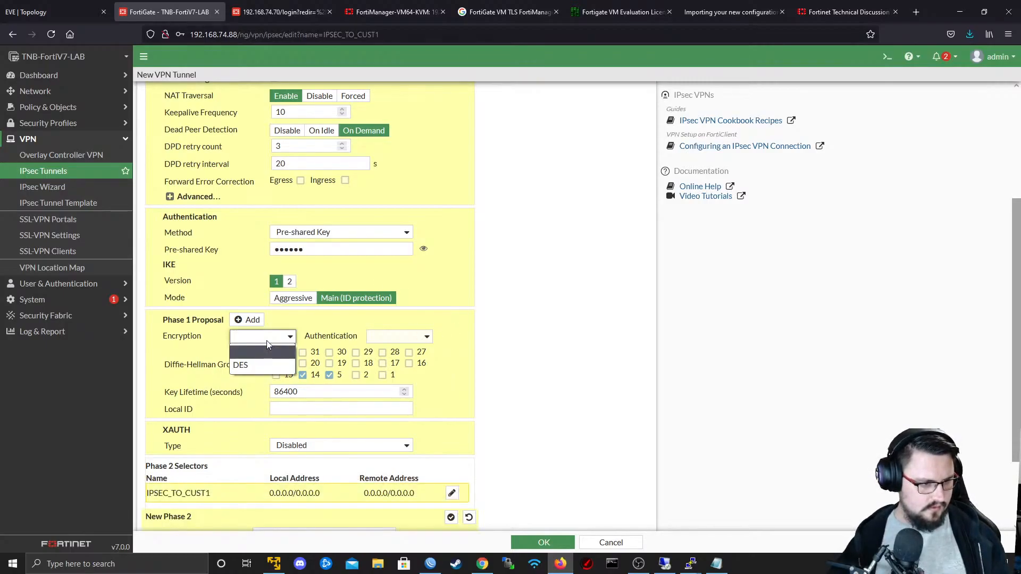
left_click(420, 335)
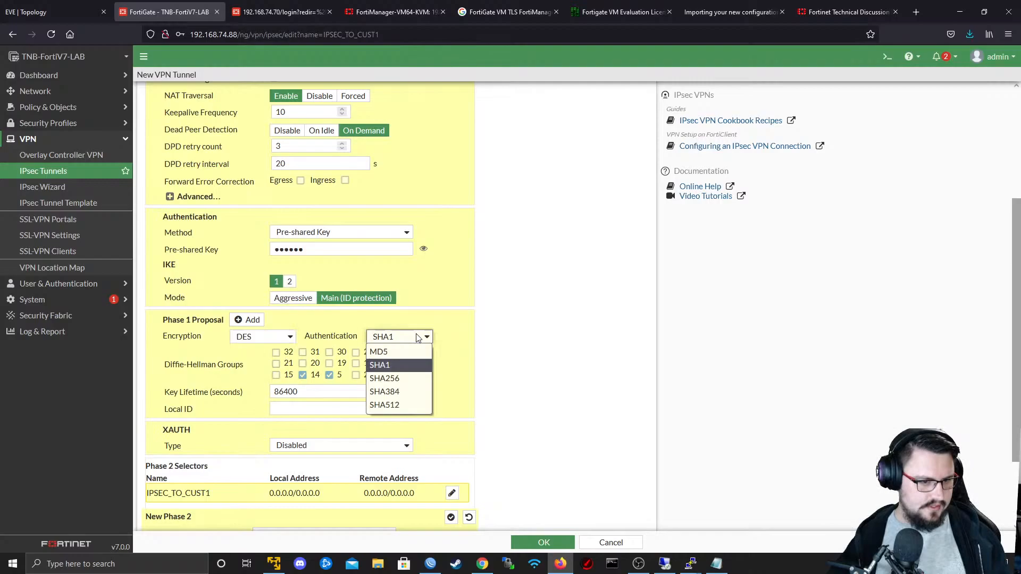
left_click(398, 405)
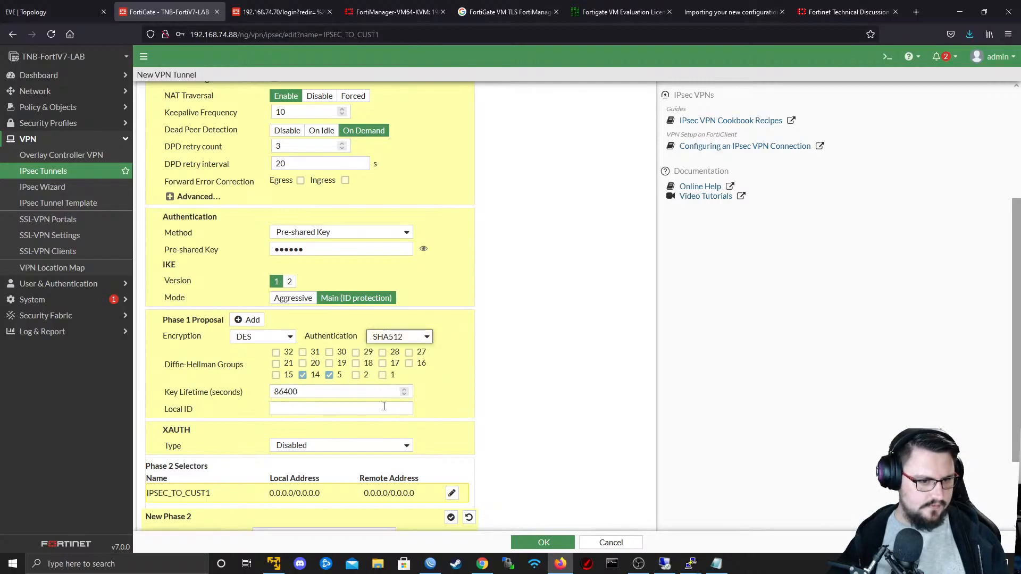
left_click(301, 375)
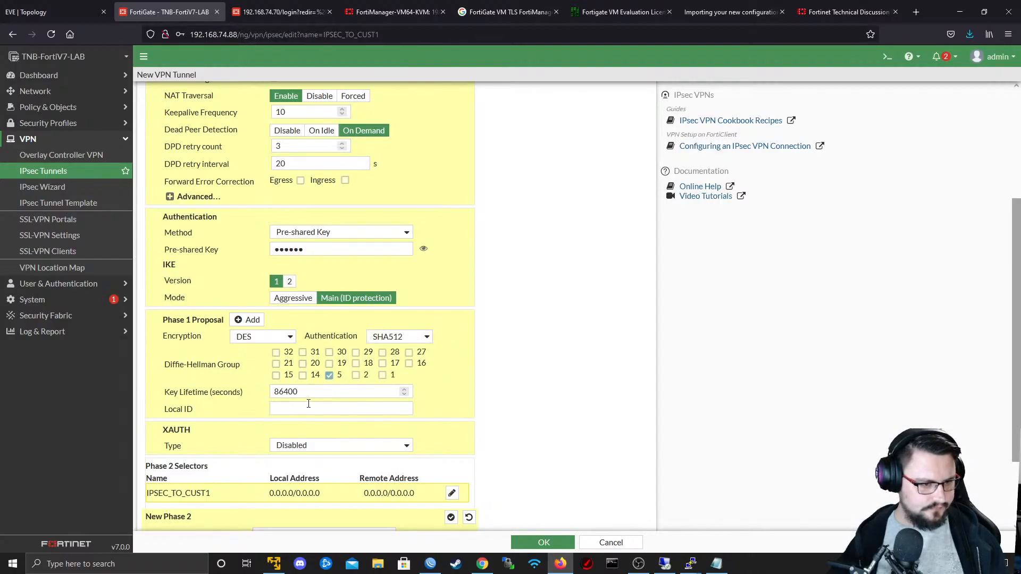
- Expand the advanced Phase 2 options and disable Diffie-Hellman group 14, leaving only group 5 enabled
scroll(335, 387, "down", 2)
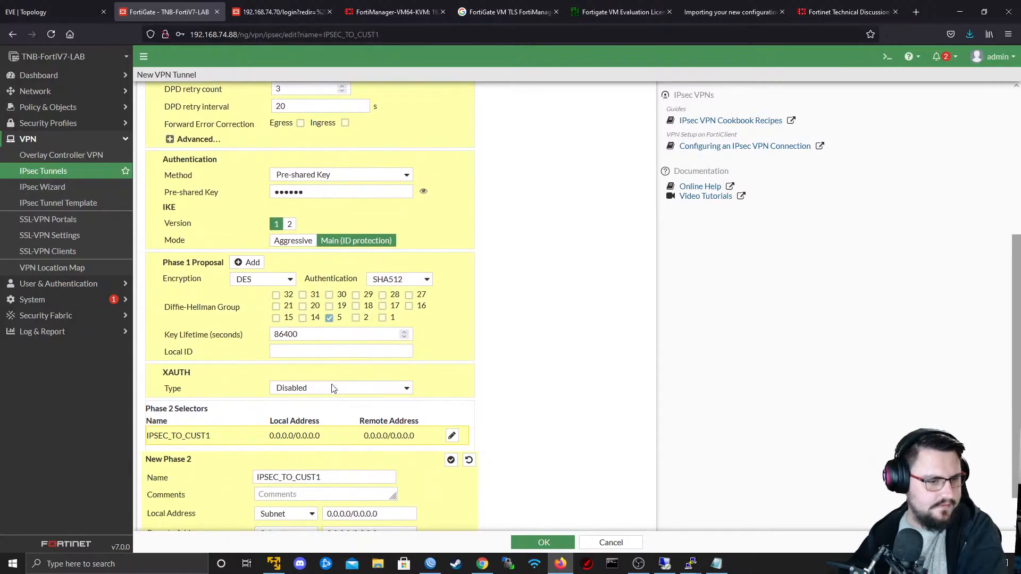
scroll(327, 382, "down", 2)
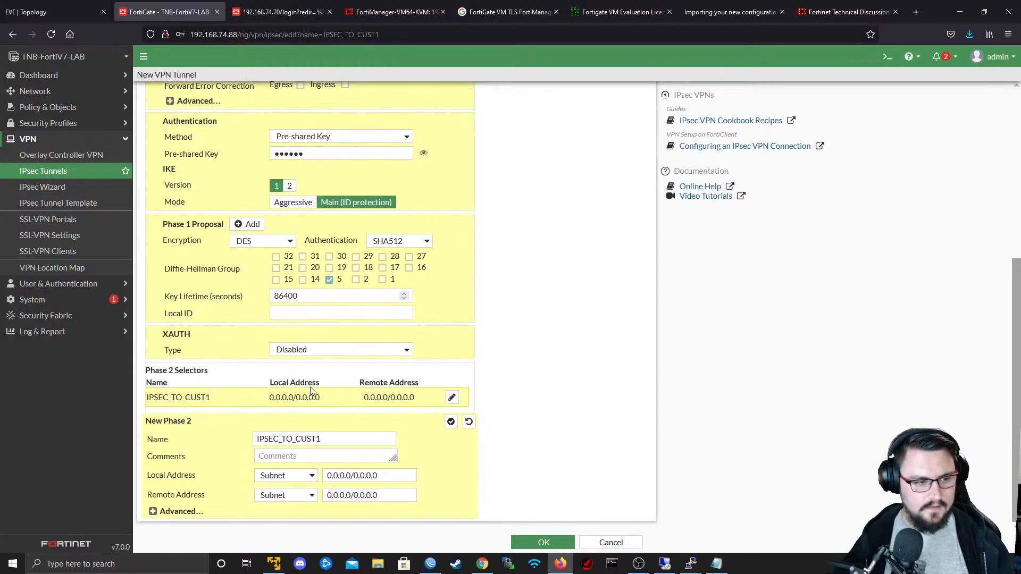
left_click(178, 512)
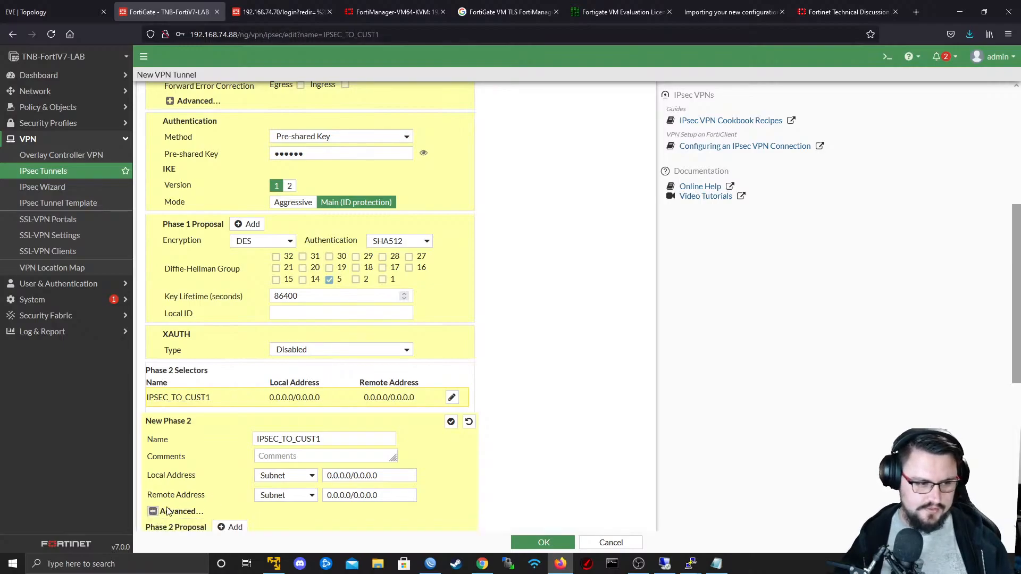
scroll(337, 337, "down", 6)
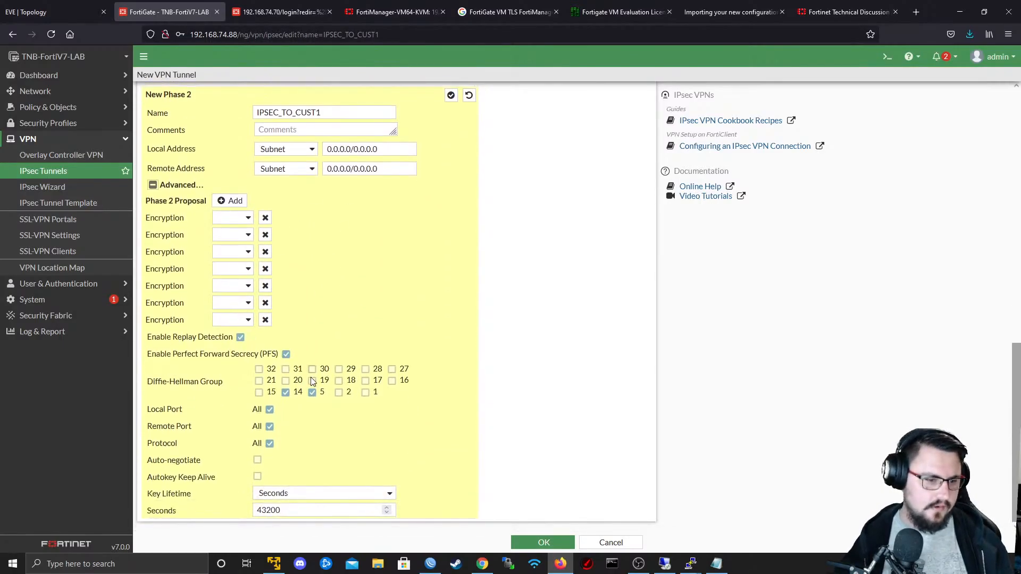
left_click(285, 392)
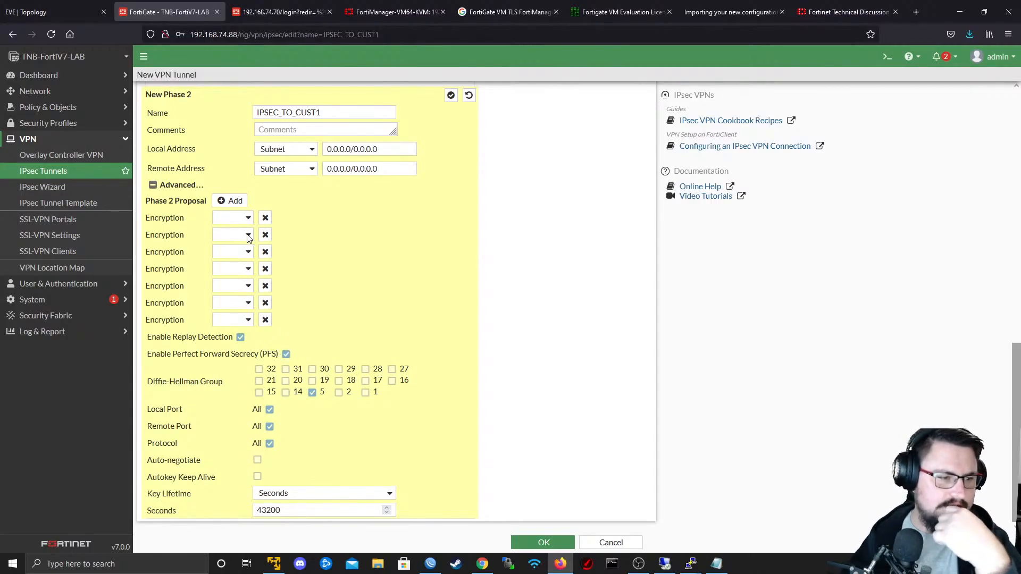
- Reduce the Phase 2 proposal to a single entry with DES encryption and SHA512 authentication
left_click(266, 235)
left_click(265, 237)
left_click(266, 284)
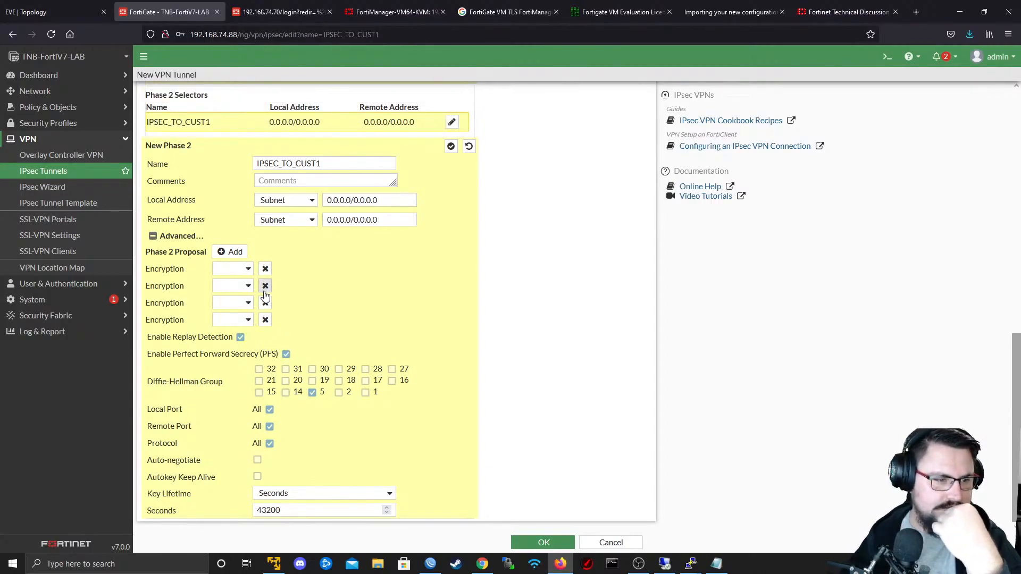
left_click(265, 300)
left_click(266, 304)
left_click(266, 319)
left_click(248, 320)
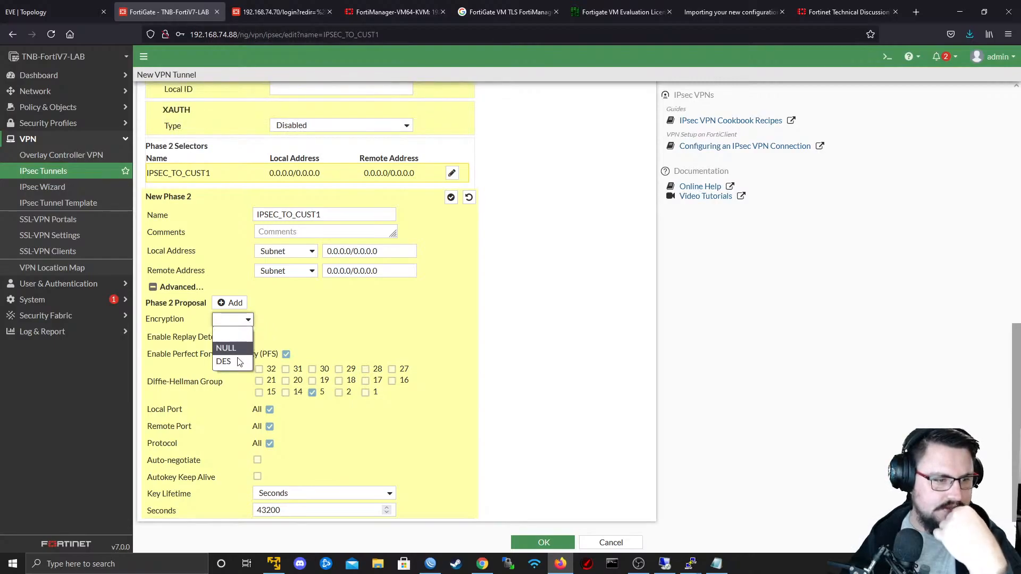
left_click(231, 362)
left_click(367, 320)
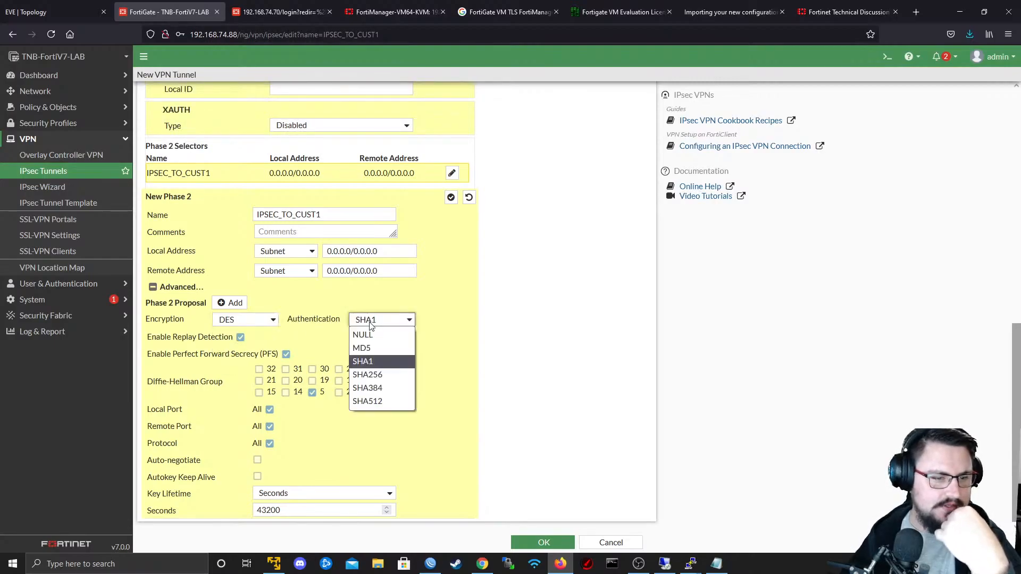
left_click(368, 403)
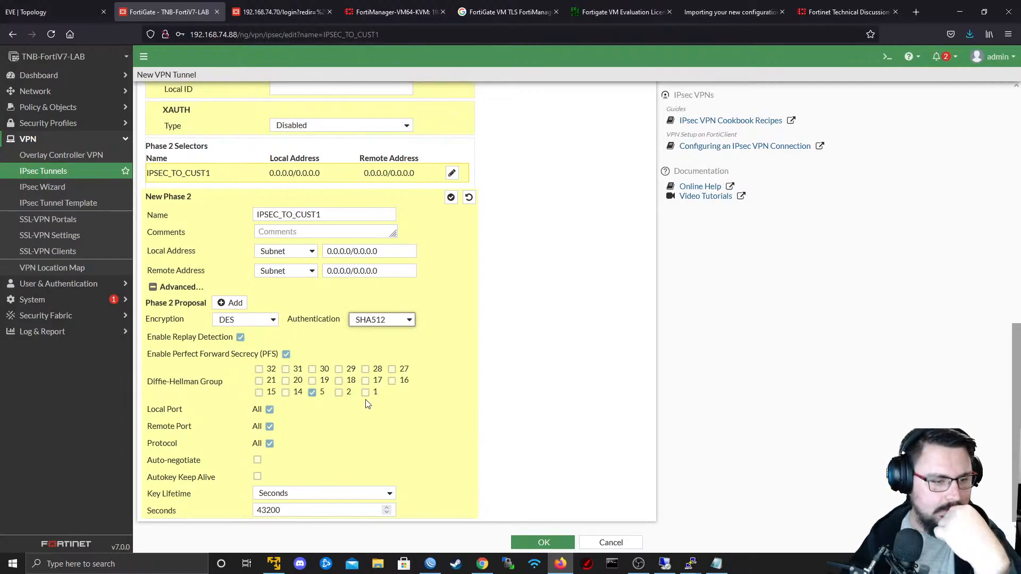
- After checking the Phase 2 notes in Notepad, confirm the Phase 2 selector and save the IPSEC_TO_CUST1 tunnel
double_click(288, 512)
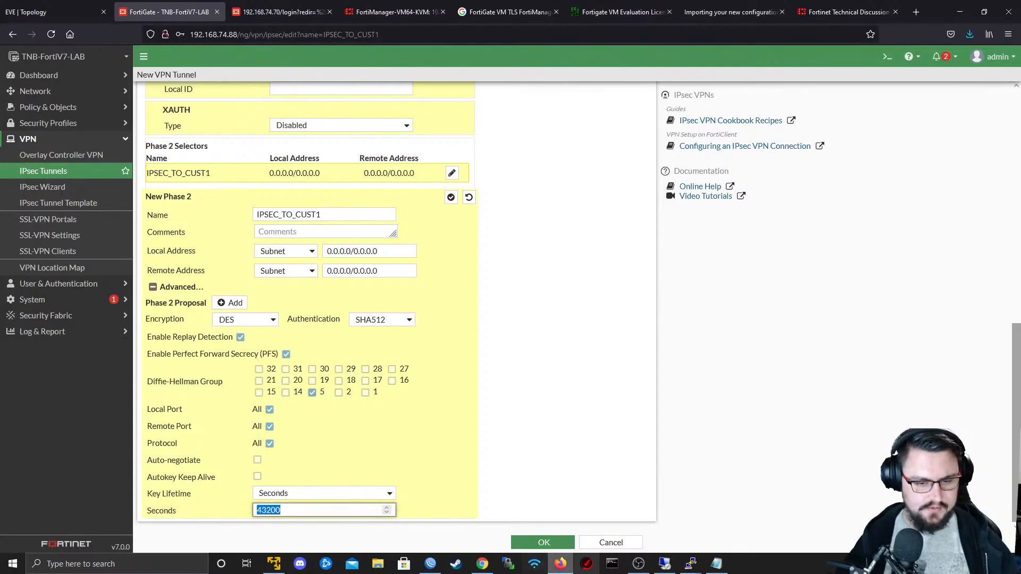
left_click(717, 563)
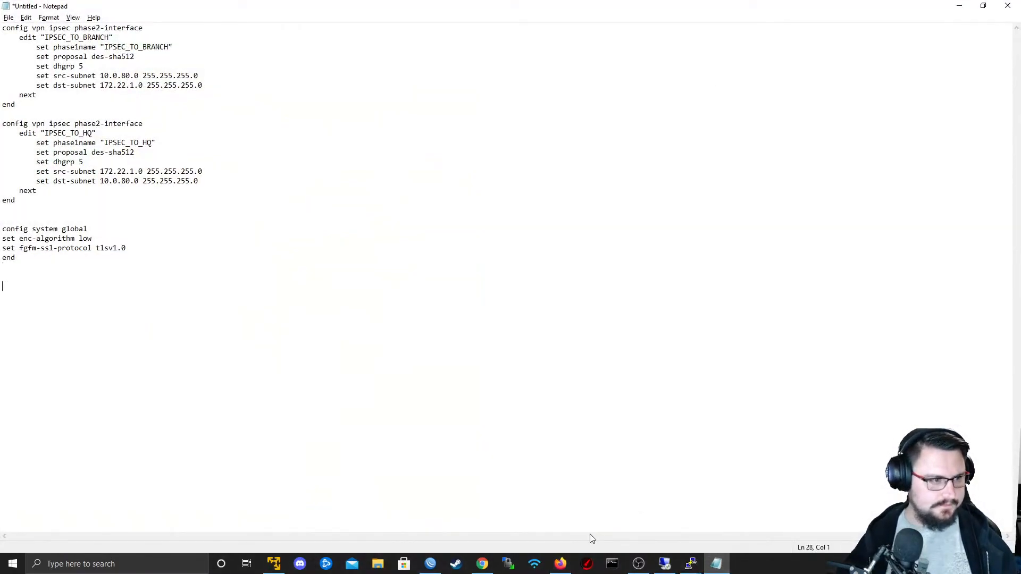
left_click(561, 564)
scroll(527, 512, "up", 1)
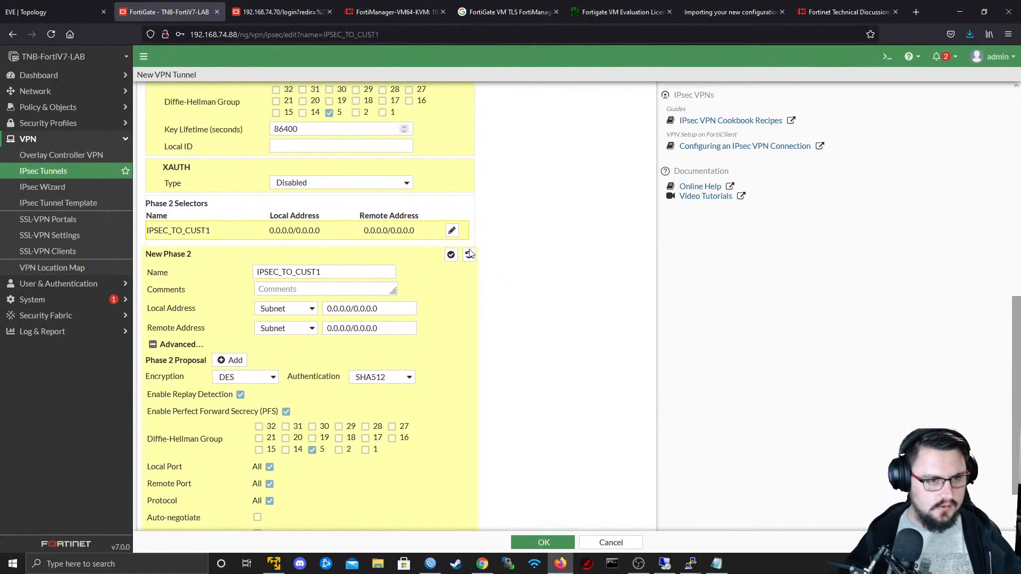
left_click(451, 254)
scroll(381, 368, "up", 2)
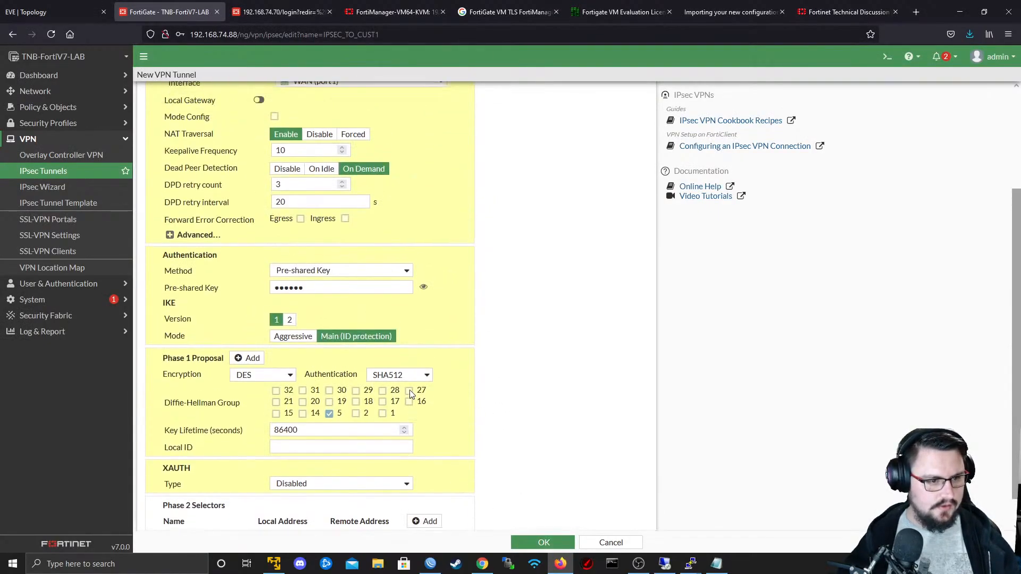
scroll(447, 430, "up", 1)
left_click(538, 541)
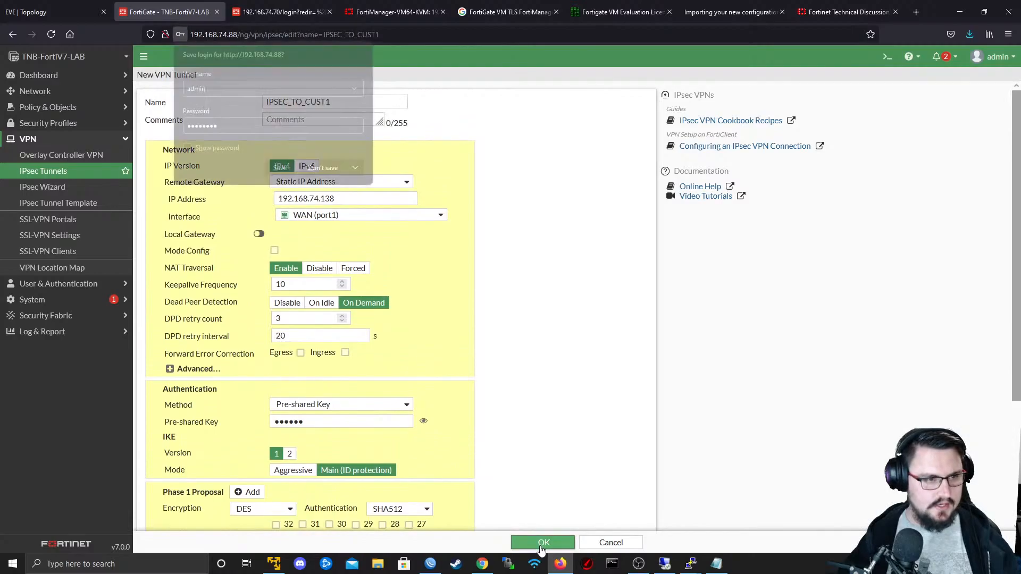
left_click(331, 209)
left_click(250, 155)
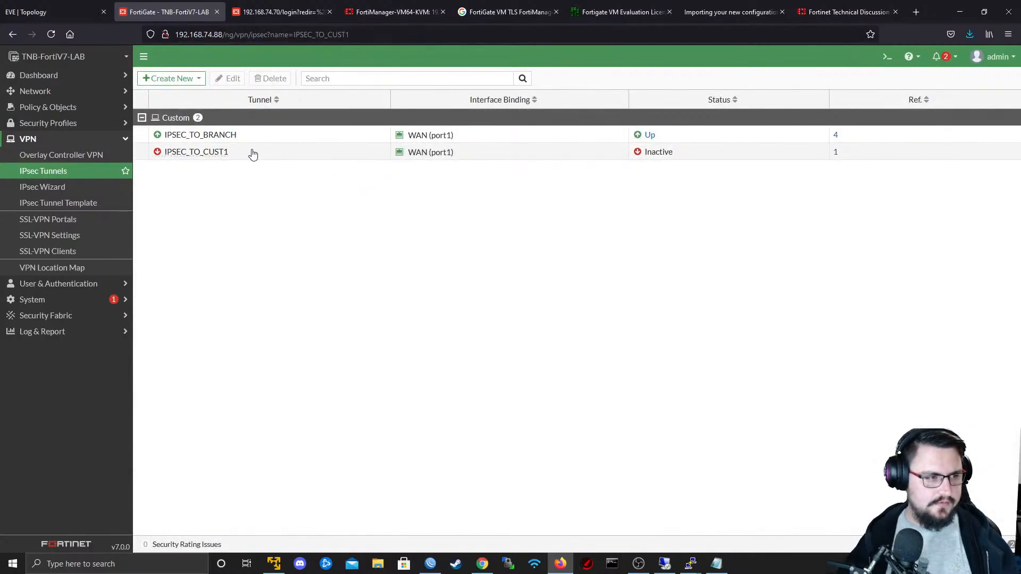
- Create a new firewall policy named "IPSEC to Cust1"
left_click(80, 107)
left_click(74, 121)
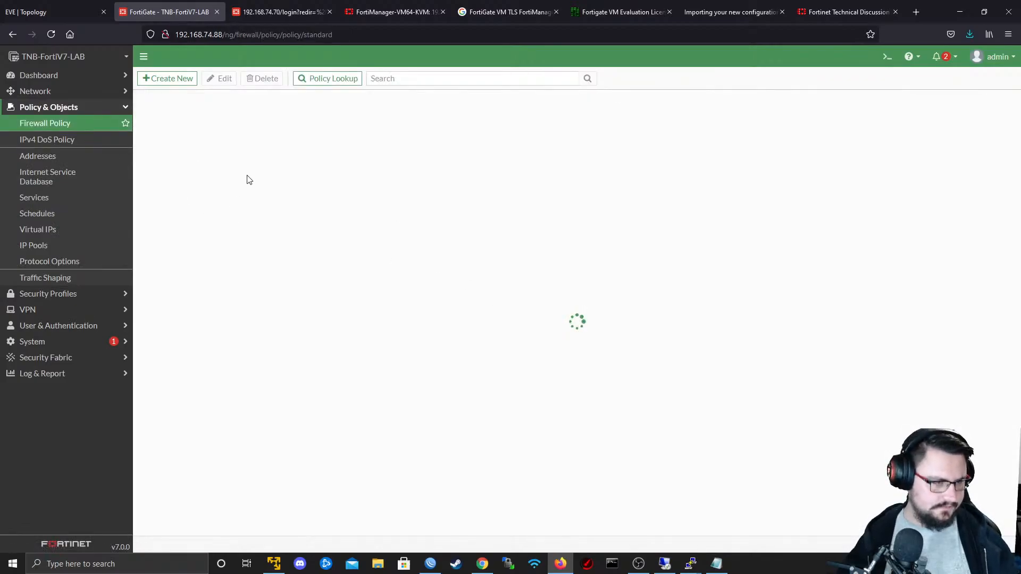
left_click(166, 78)
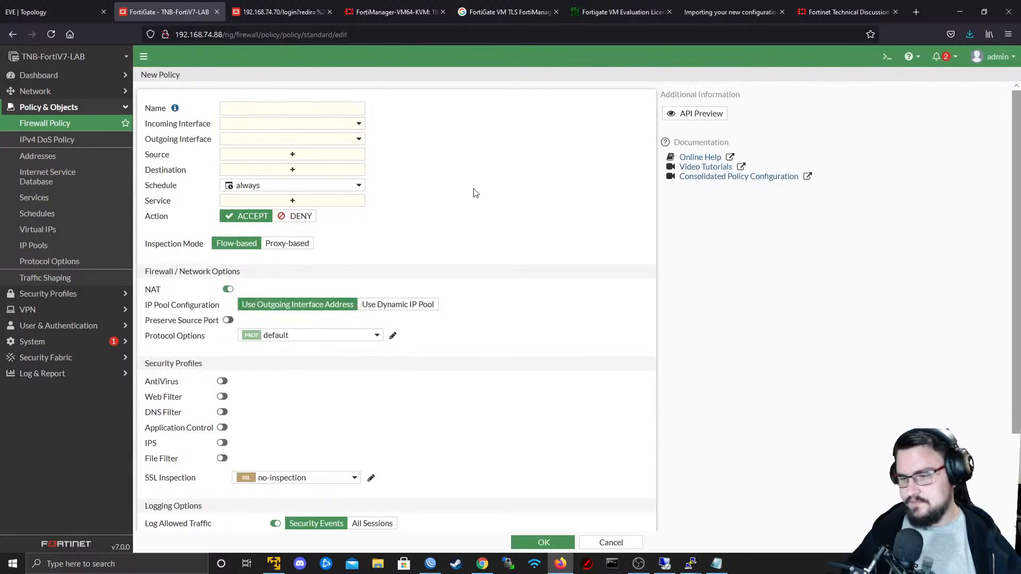
left_click(312, 108)
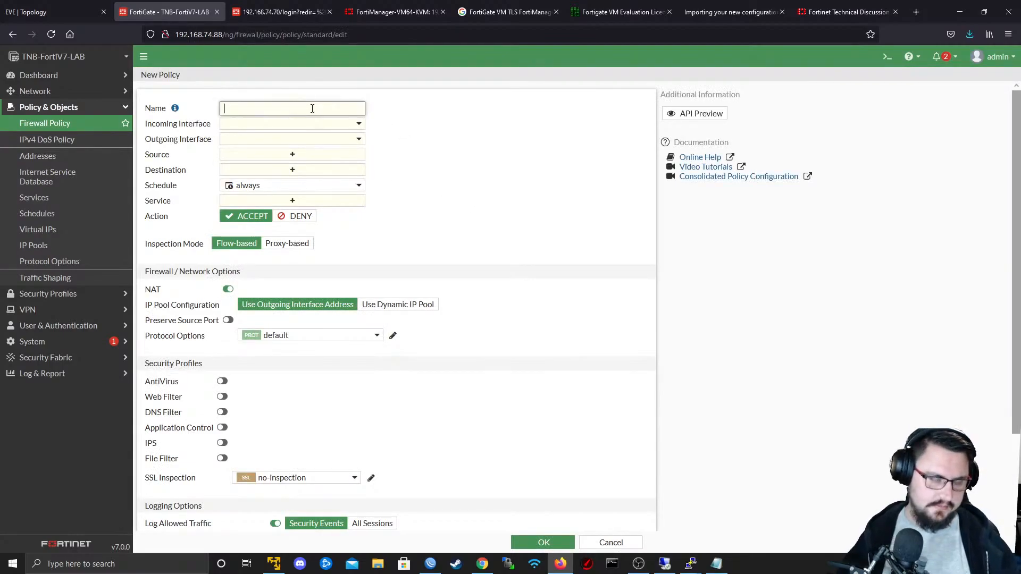
type("IPSEC to Cust1")
key("Tab")
- Set the policy's incoming interface to DMZ (port2) and its outgoing interface to IPSEC_TO_CUST1
left_click(255, 129)
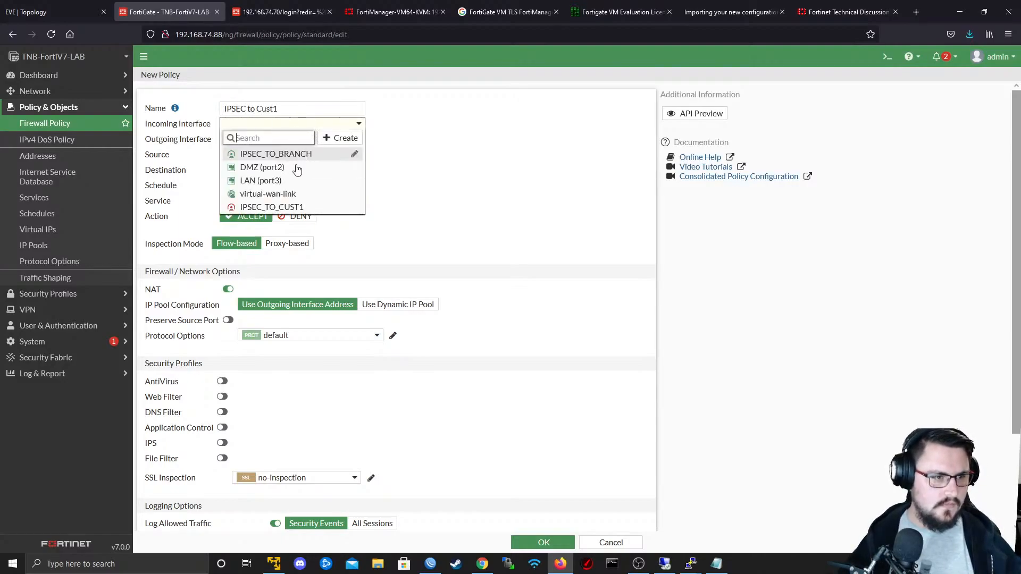
left_click(255, 181)
left_click(261, 141)
double_click(265, 127)
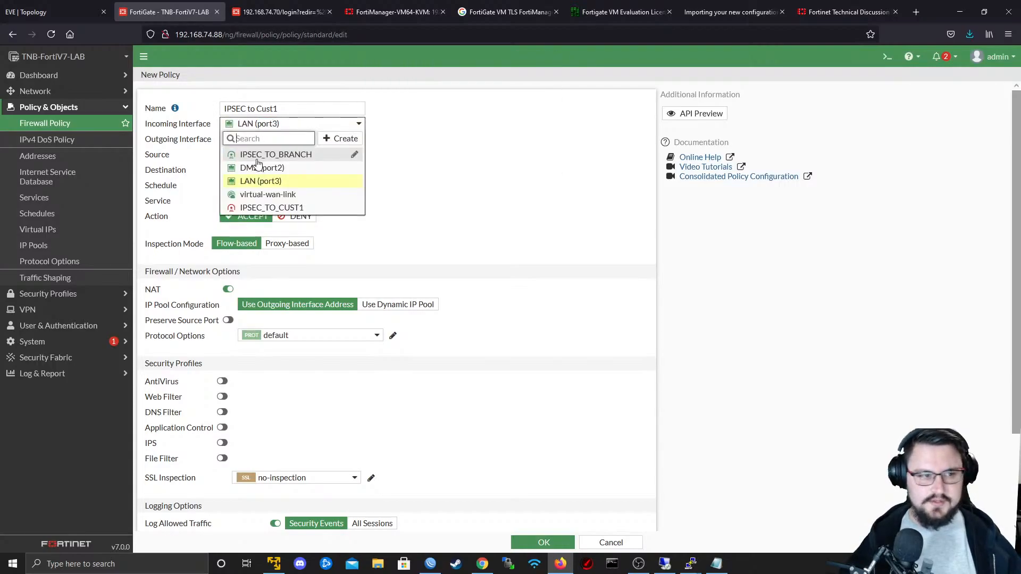
left_click(256, 166)
left_click(256, 139)
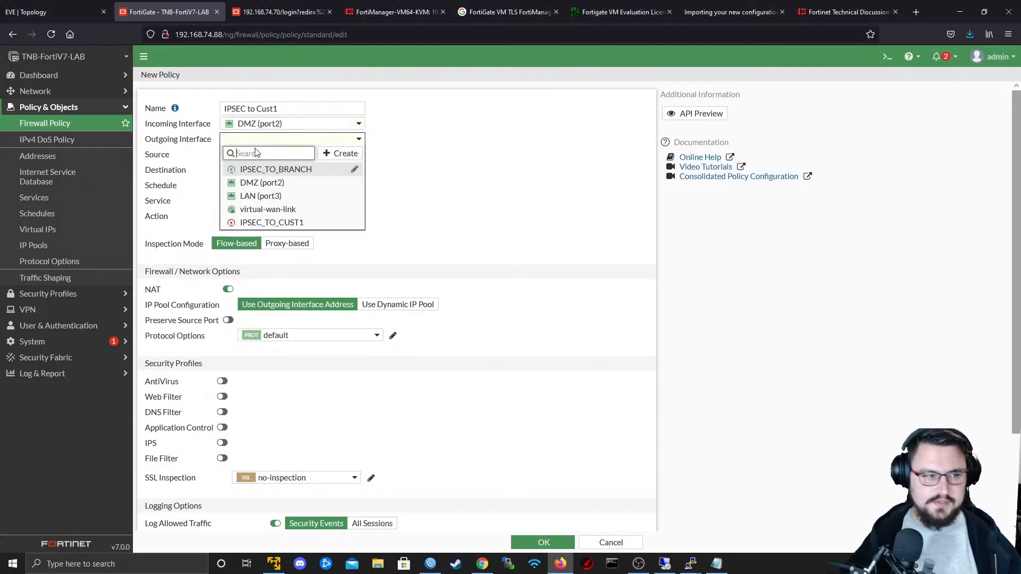
left_click(281, 223)
- Set the policy's source to the "172.16.1.0/24 - DMZ" address and open the destination address selection
left_click(292, 154)
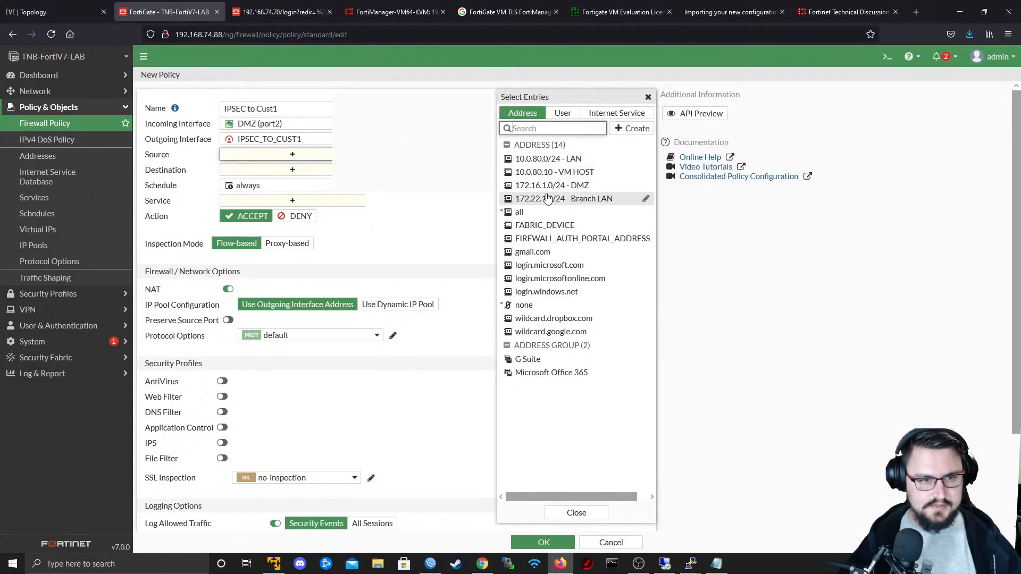
left_click(546, 186)
left_click(290, 183)
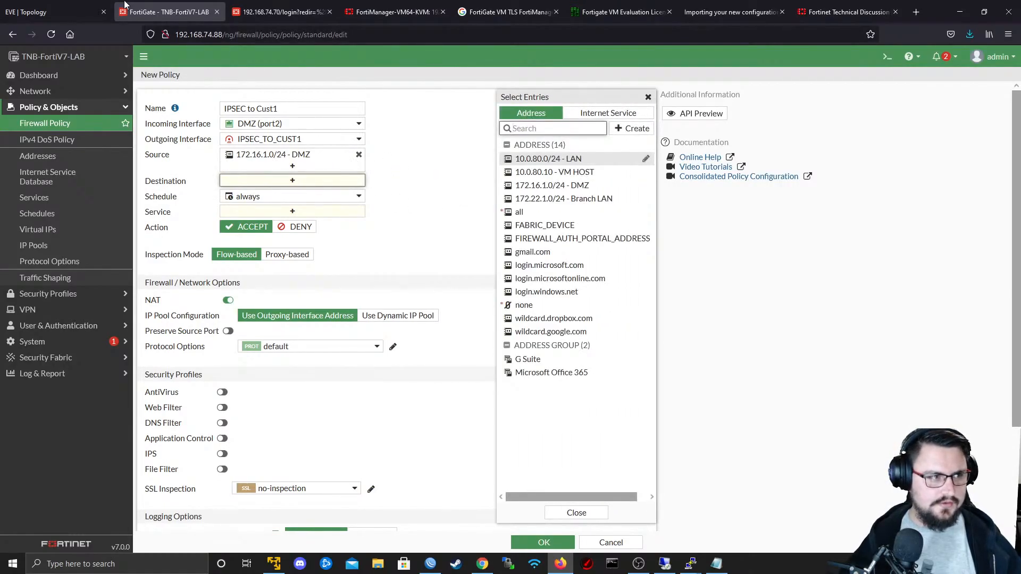
- Switch to the EVE topology and duplicate the blue LAN box, placing the copy around the Mikrotik router below the WAN area
left_click(64, 12)
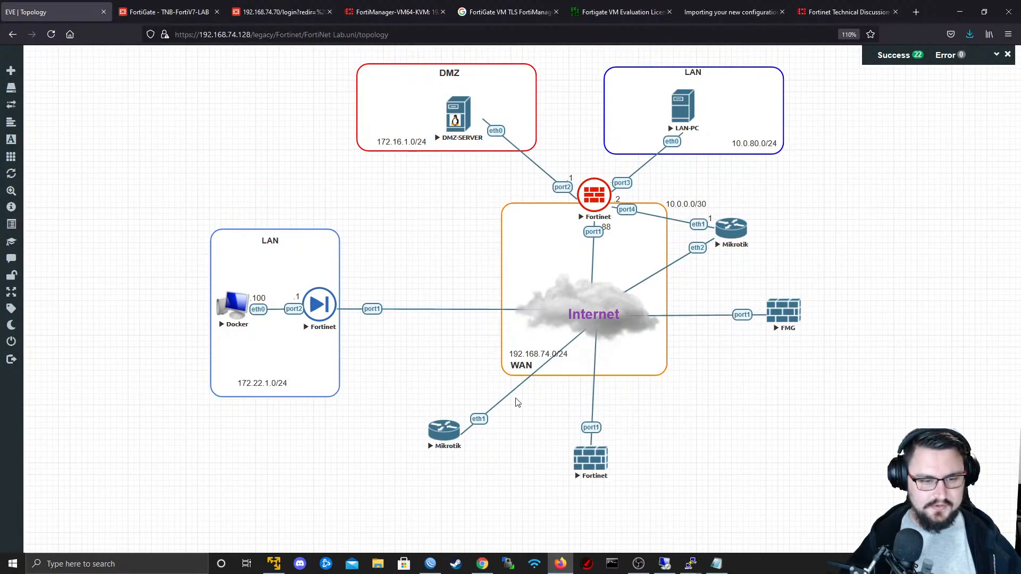
right_click(293, 376)
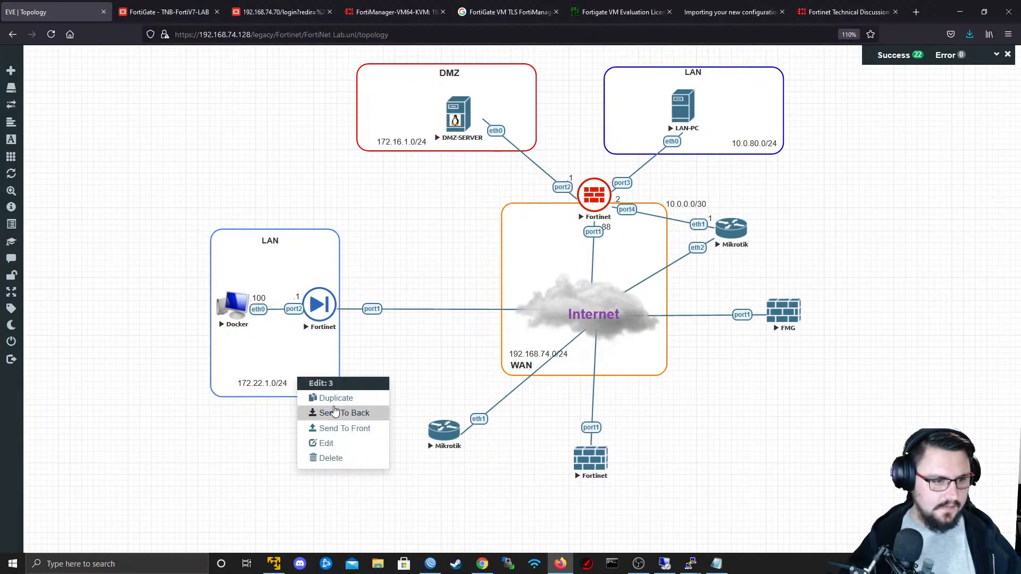
left_click(335, 411)
right_click(325, 367)
left_click(344, 391)
left_click_drag(367, 462, 431, 535)
- Duplicate the LAN label of the 172.22.1.0/24 network and move the copy into the top of the new box
right_click(253, 388)
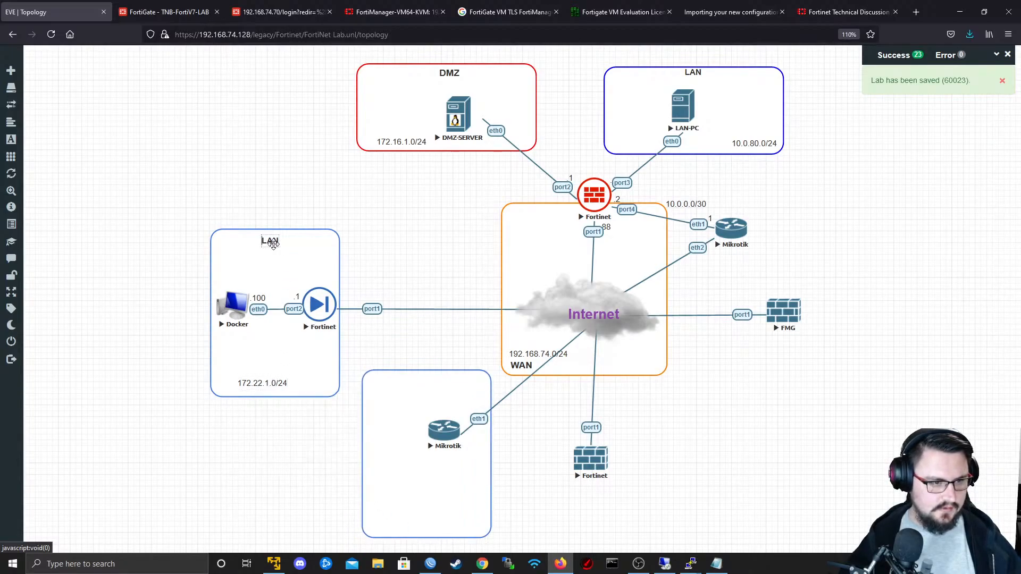
right_click(288, 255)
left_click(301, 271)
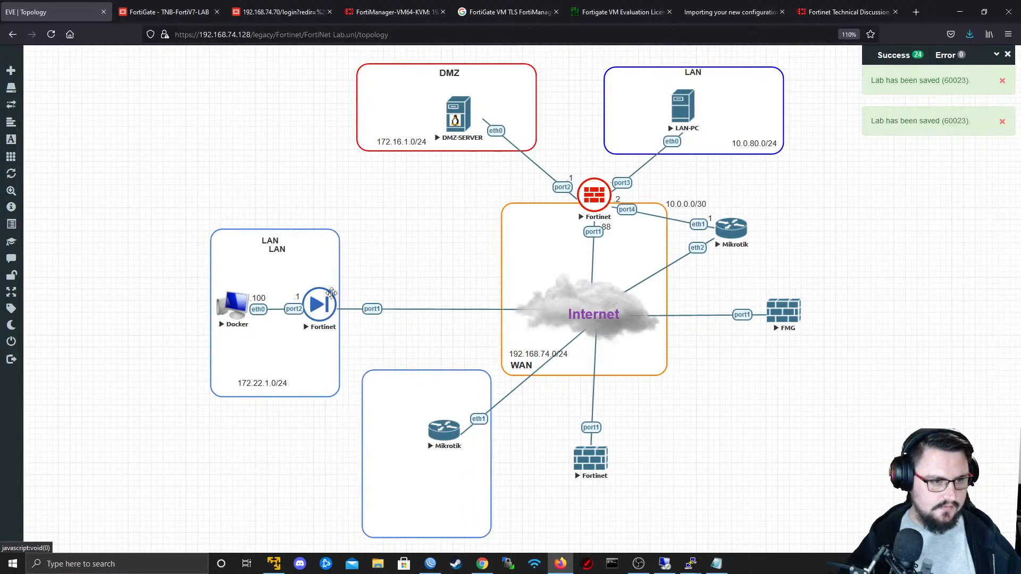
left_click_drag(272, 250, 416, 385)
- Change the copied label's text to "Cust1", make it bold, and centre it along the top of its box
double_click(416, 384)
type("C")
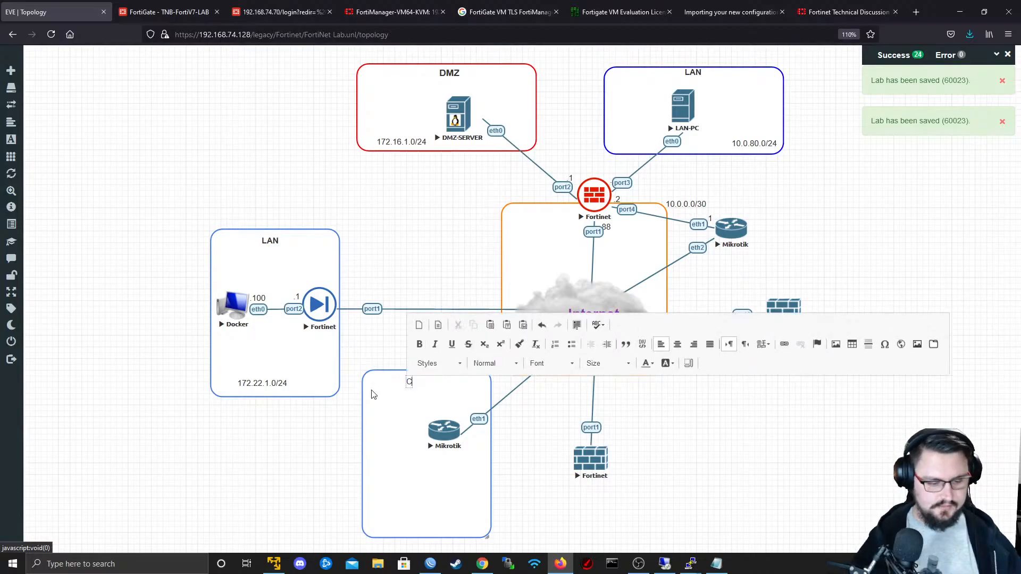
type("ust1")
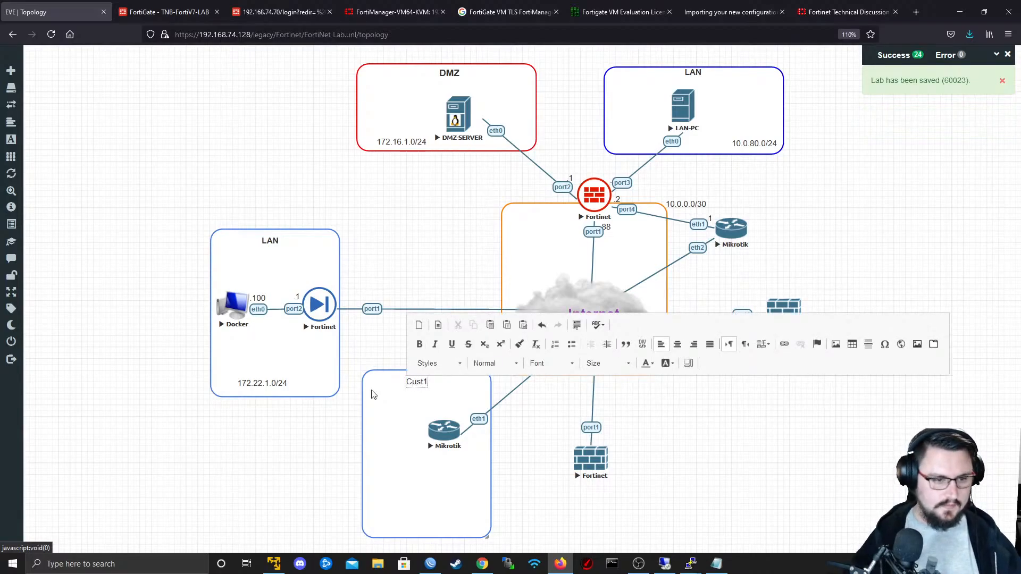
double_click(416, 382)
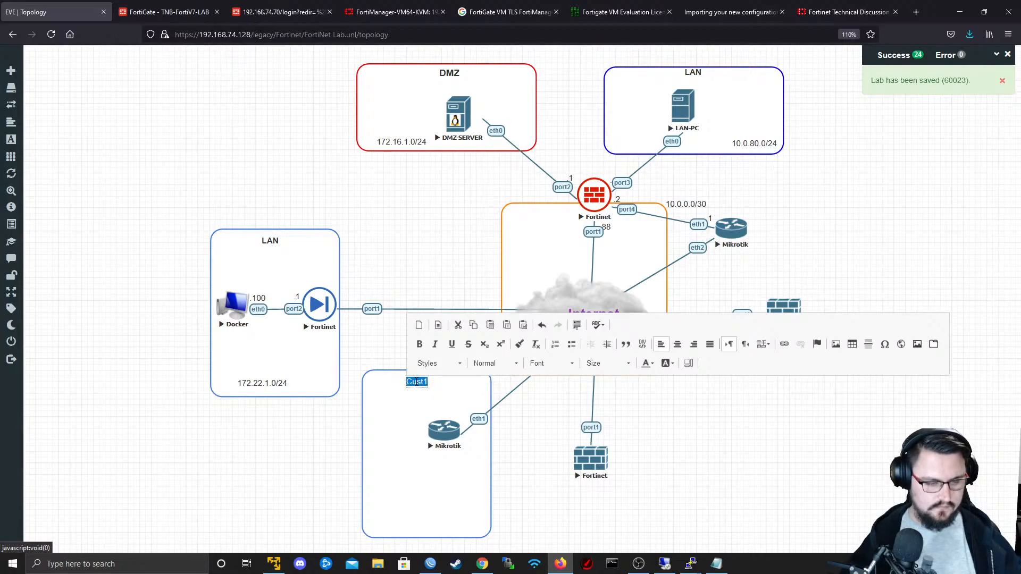
key("ctrl+b")
left_click(415, 397)
left_click_drag(419, 381, 428, 382)
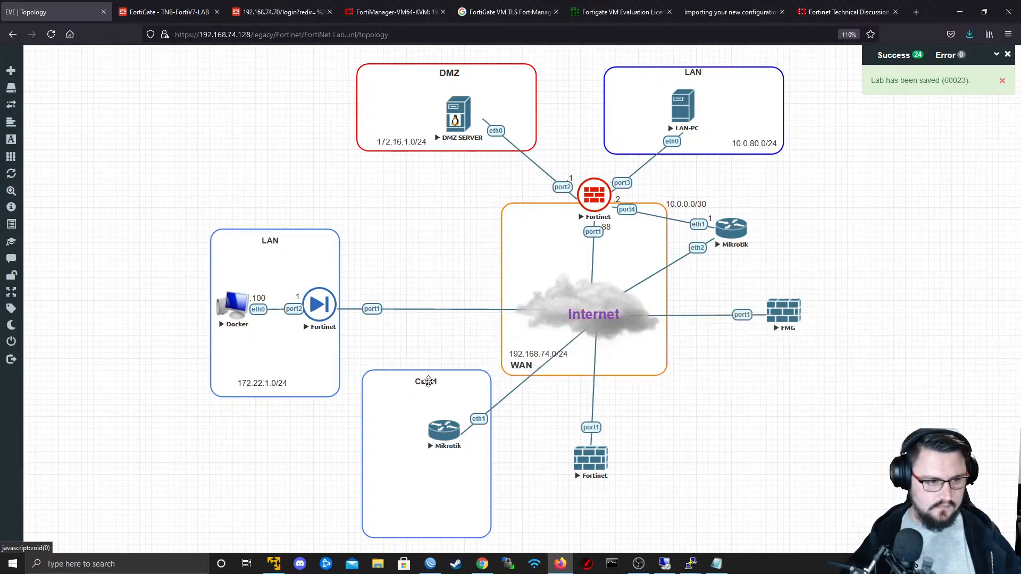
- Duplicate the 172.22.1.0/24 subnet label and place the copy near the bottom edge of the Cust1 box
right_click(240, 387)
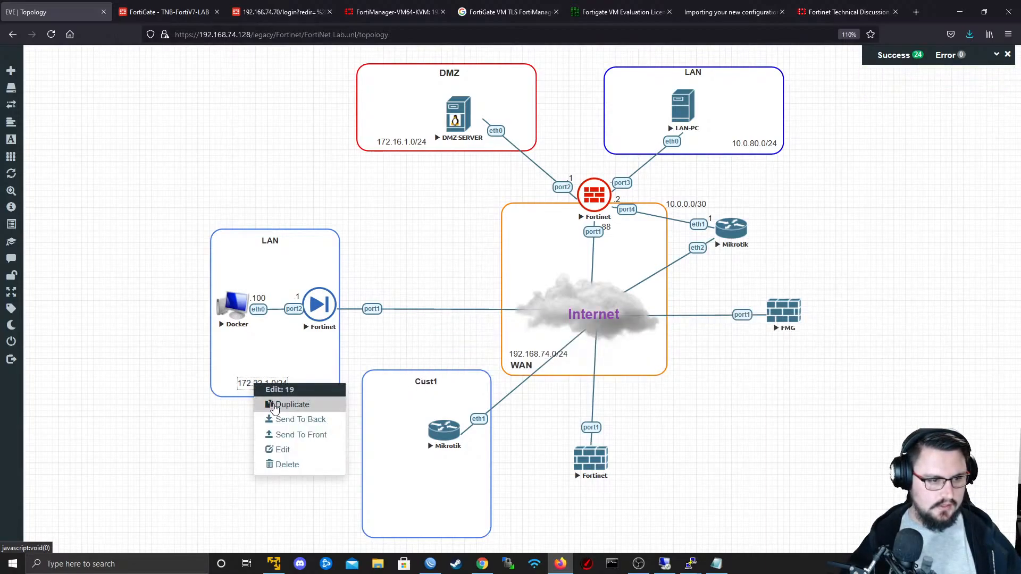
left_click(280, 405)
left_click_drag(264, 404, 424, 527)
- Open the copied subnet label for editing, close it, and resize the Cust1 box to end just below the label
double_click(426, 526)
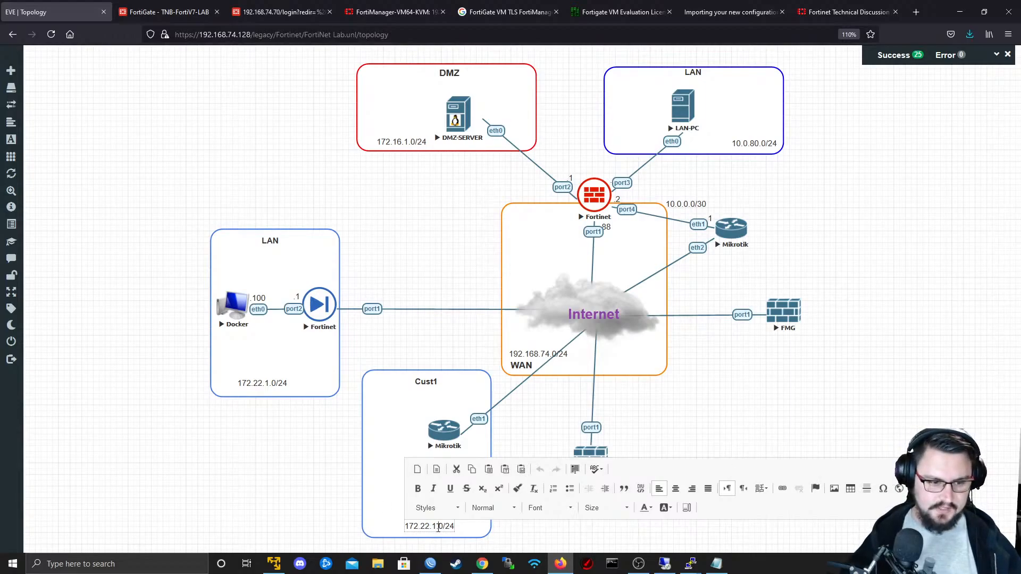
left_click_drag(437, 537, 432, 561)
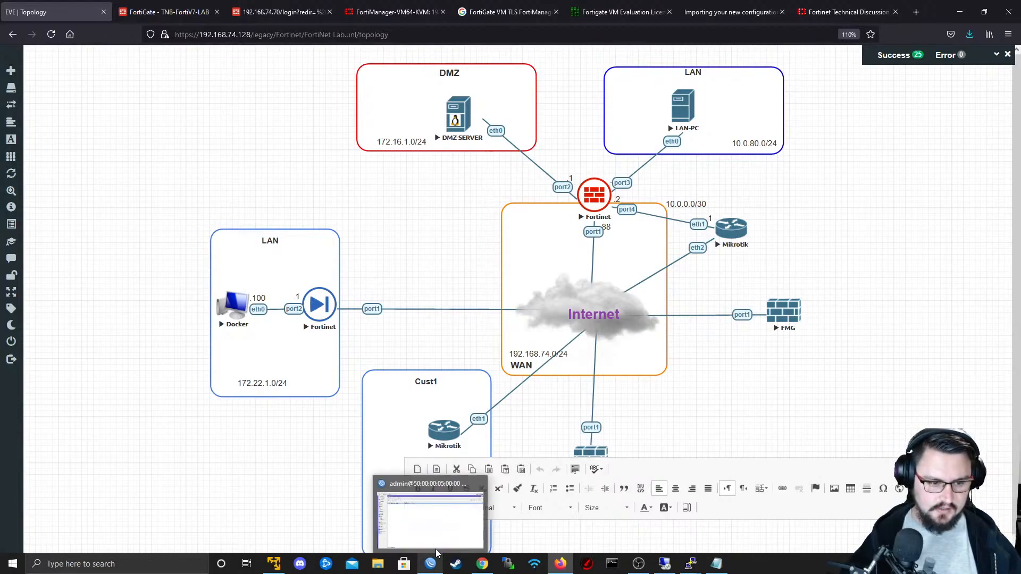
left_click(451, 346)
scroll(510, 516, "down", 1)
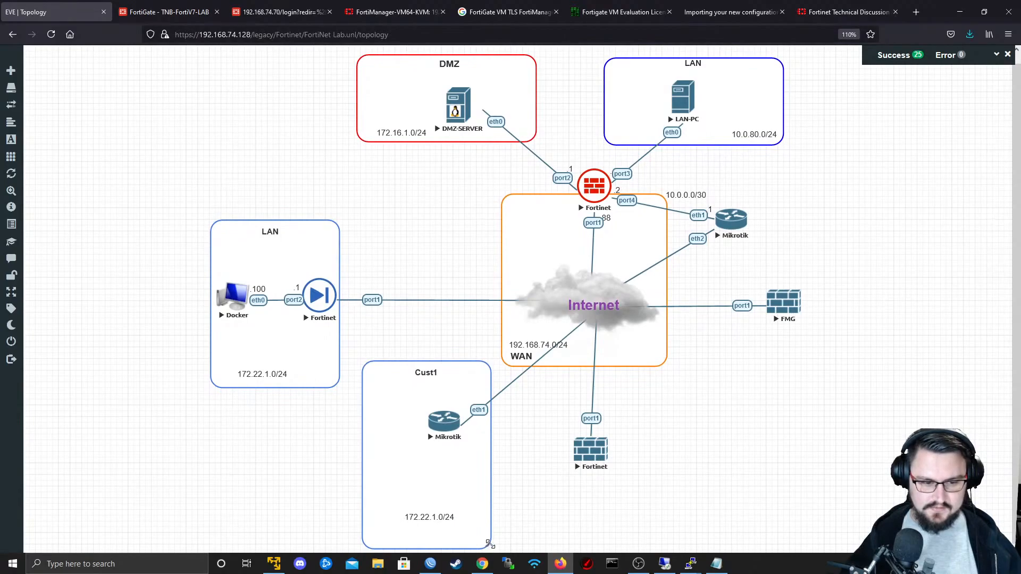
scroll(490, 543, "up", 1)
left_click_drag(490, 543, 492, 527)
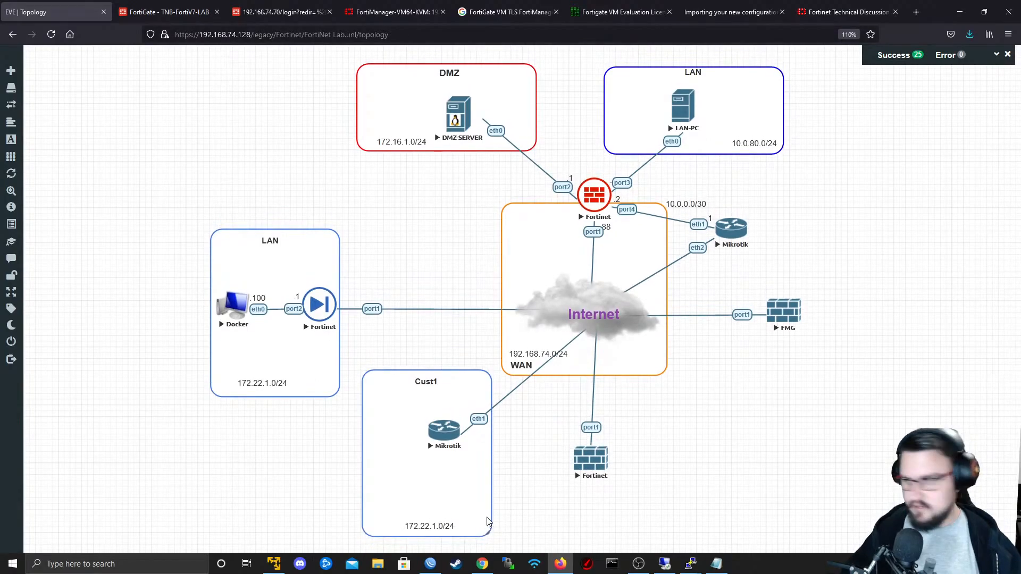